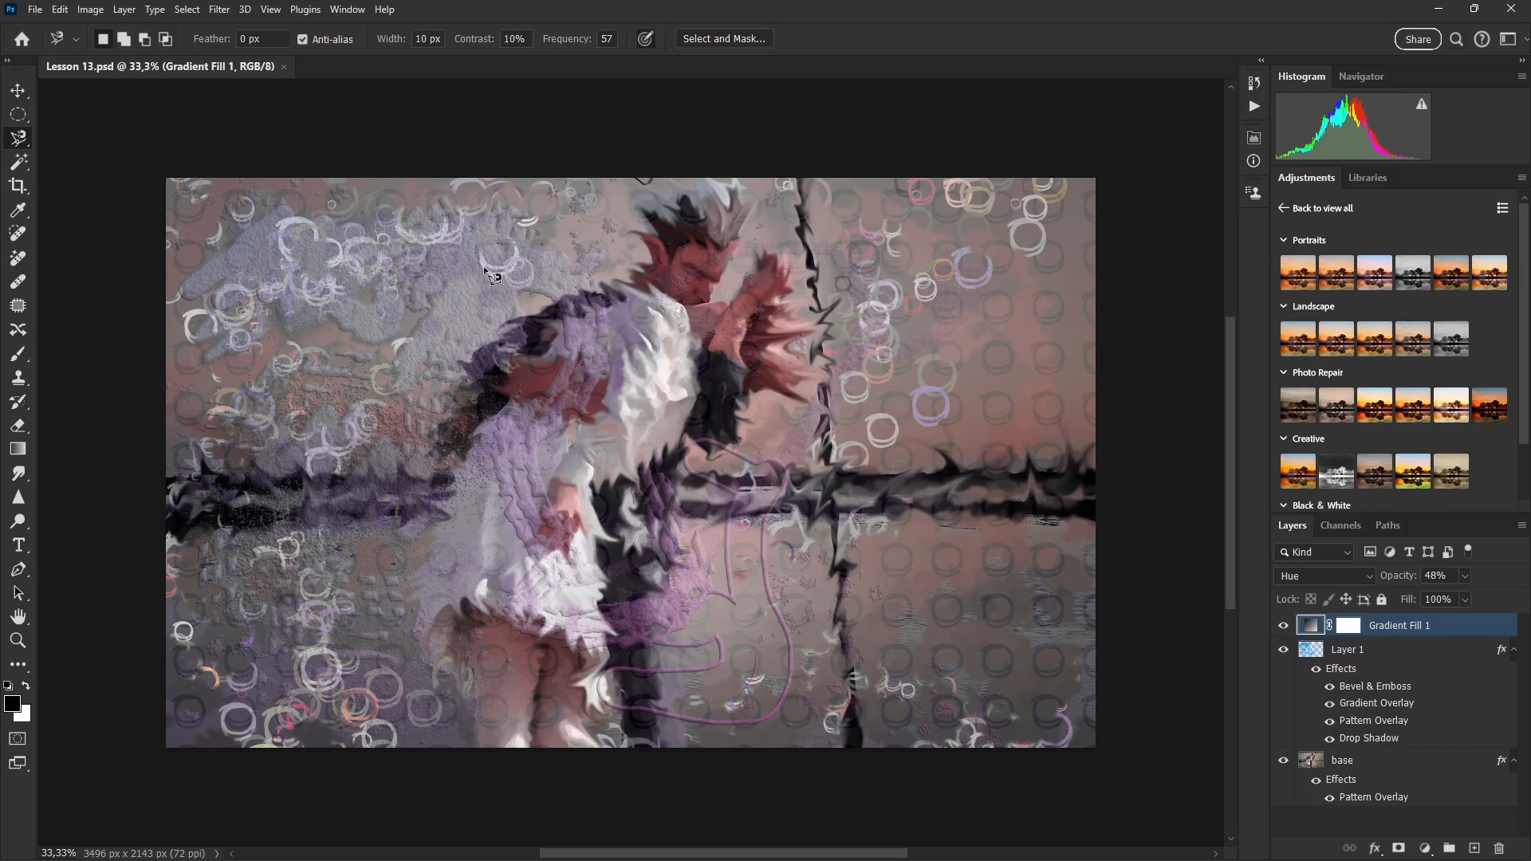
Step: Switch to the Essentials (Default) workspace and return to the Photography workspace
left_click(347, 9)
mouse_move(348, 30)
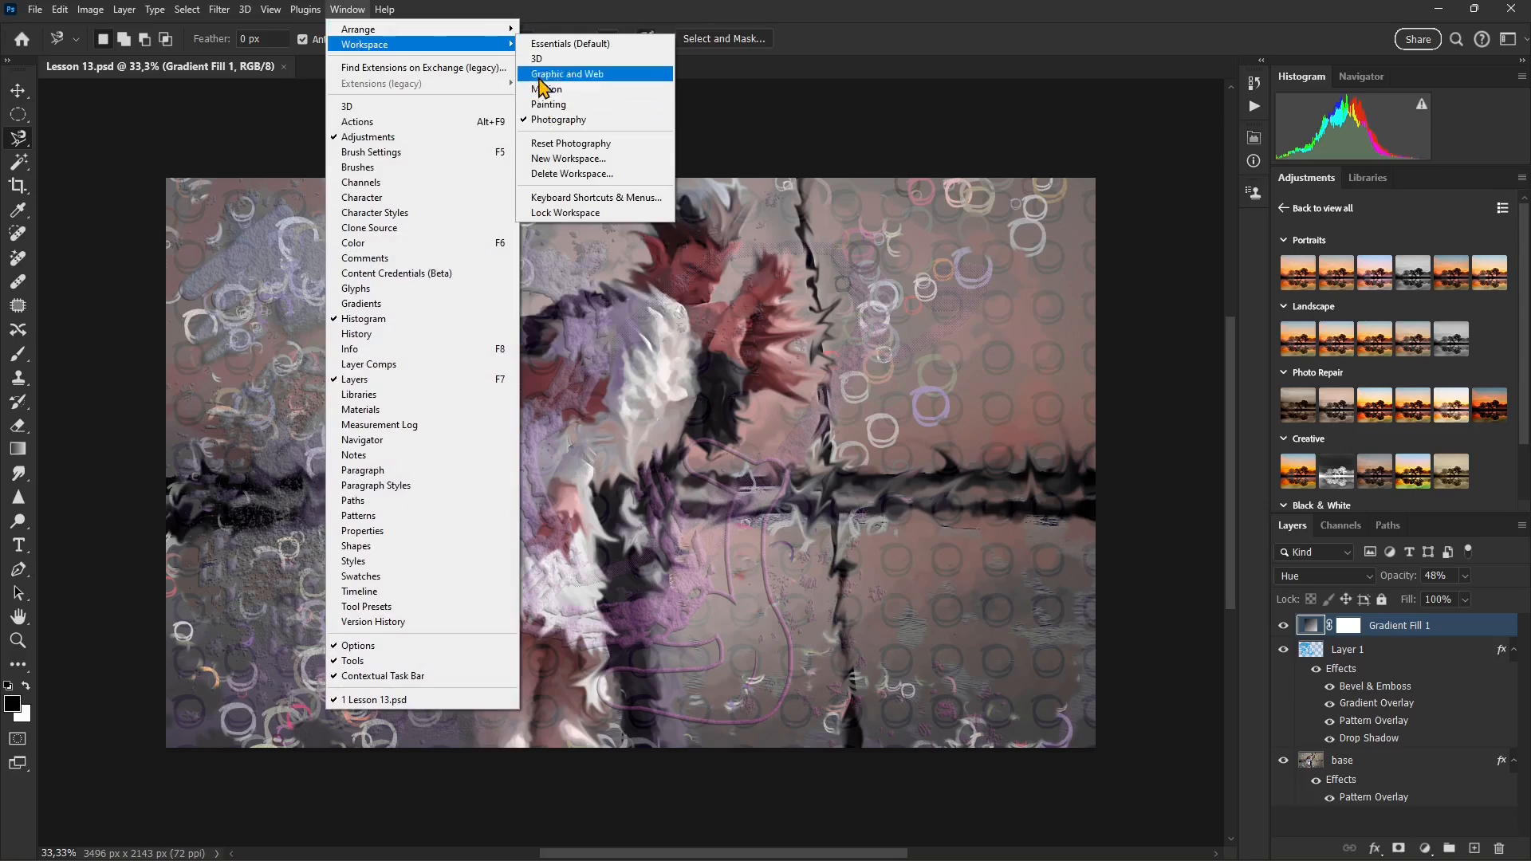
left_click(551, 43)
left_click(347, 9)
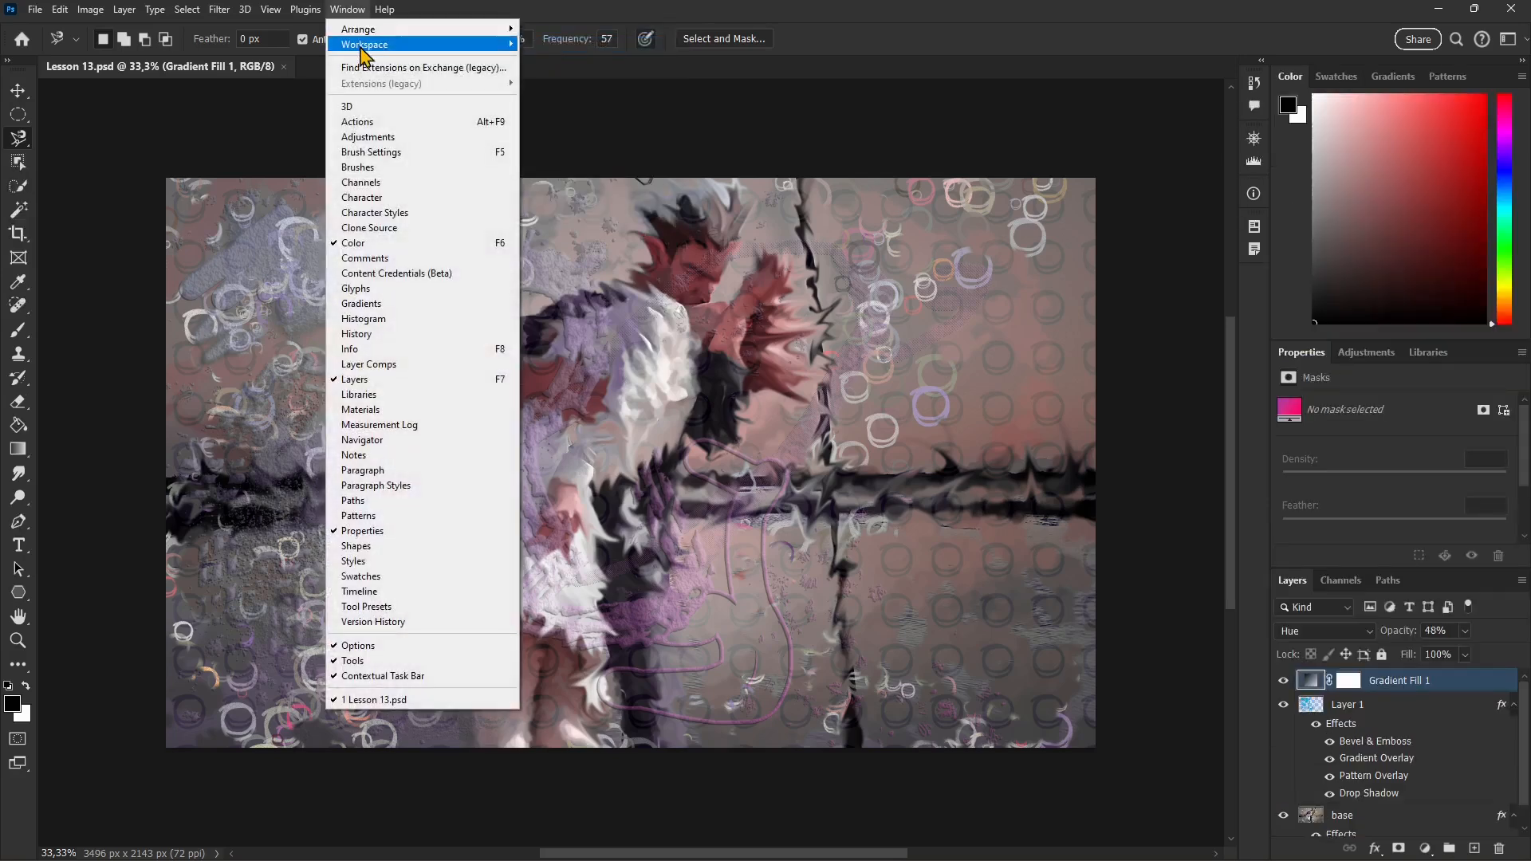
mouse_move(367, 48)
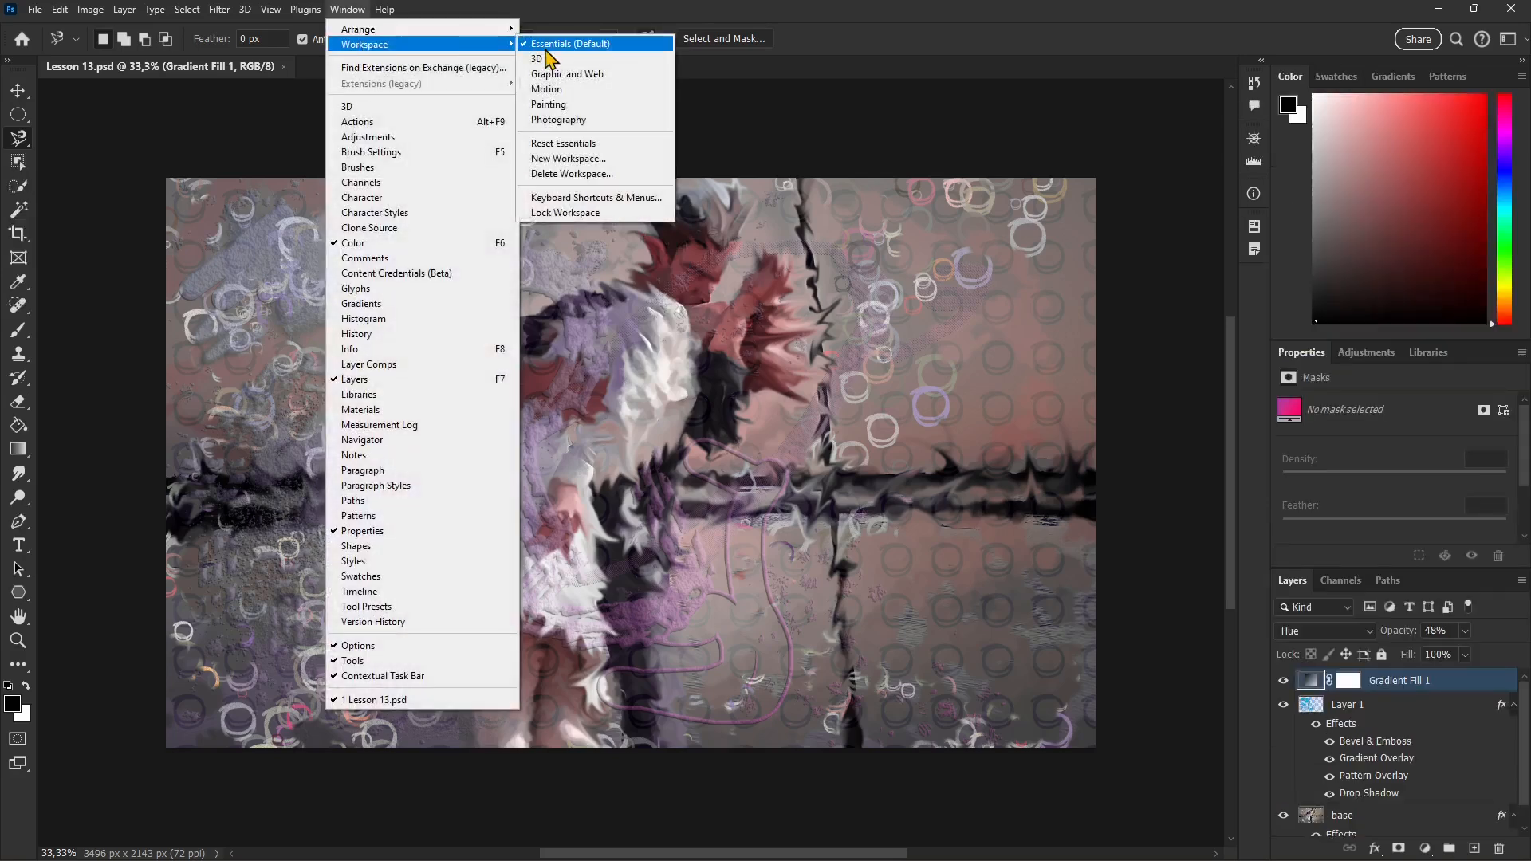
left_click(562, 120)
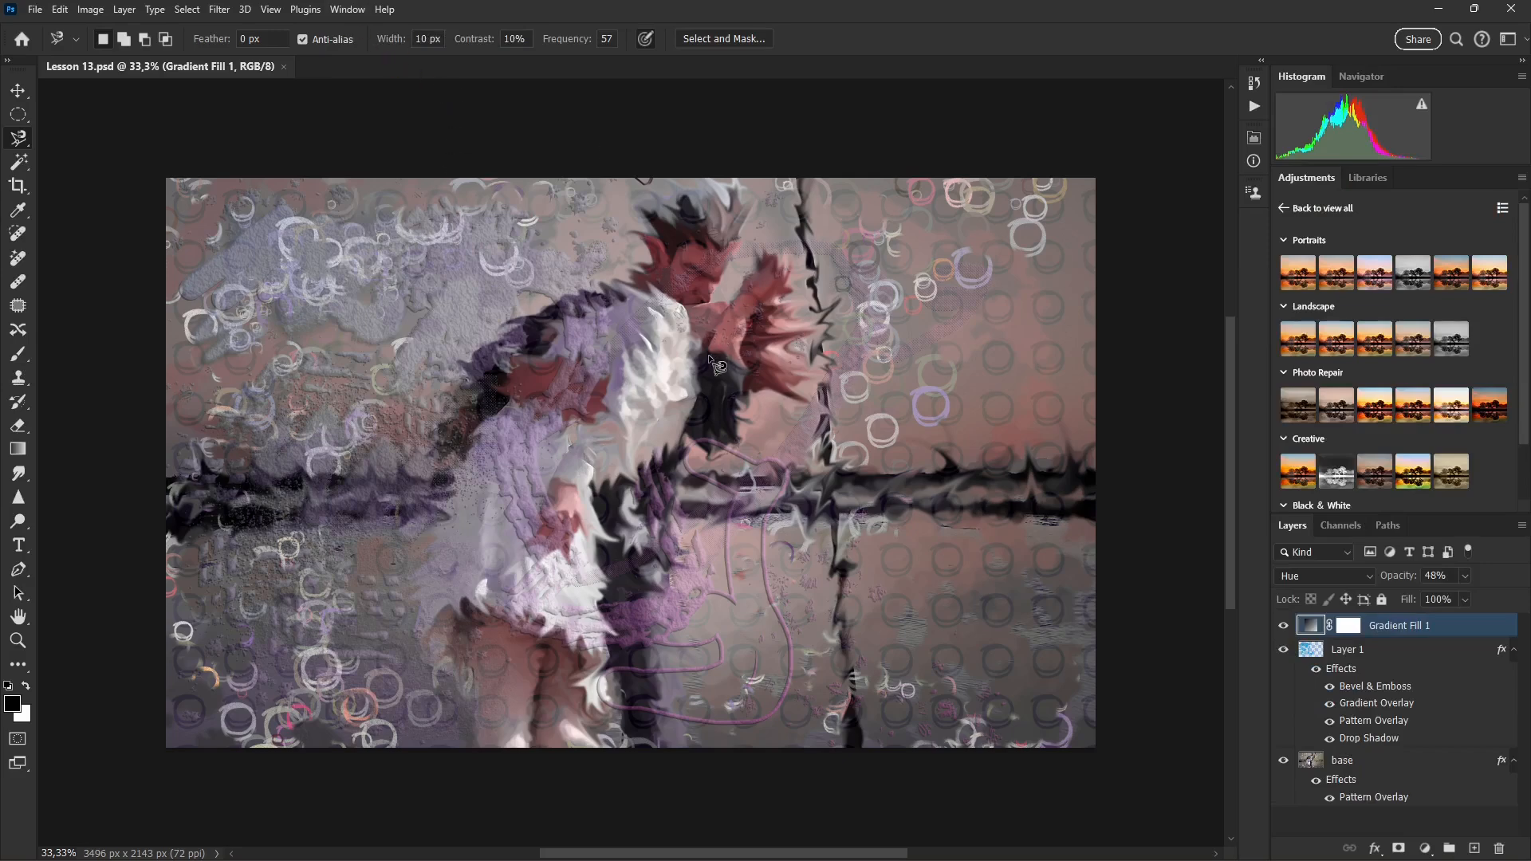
Step: Close the Lesson 13.psd document and open the photo IMG_20230728_063005 from the Photos folder inside PHOTOSHOP
left_click(283, 67)
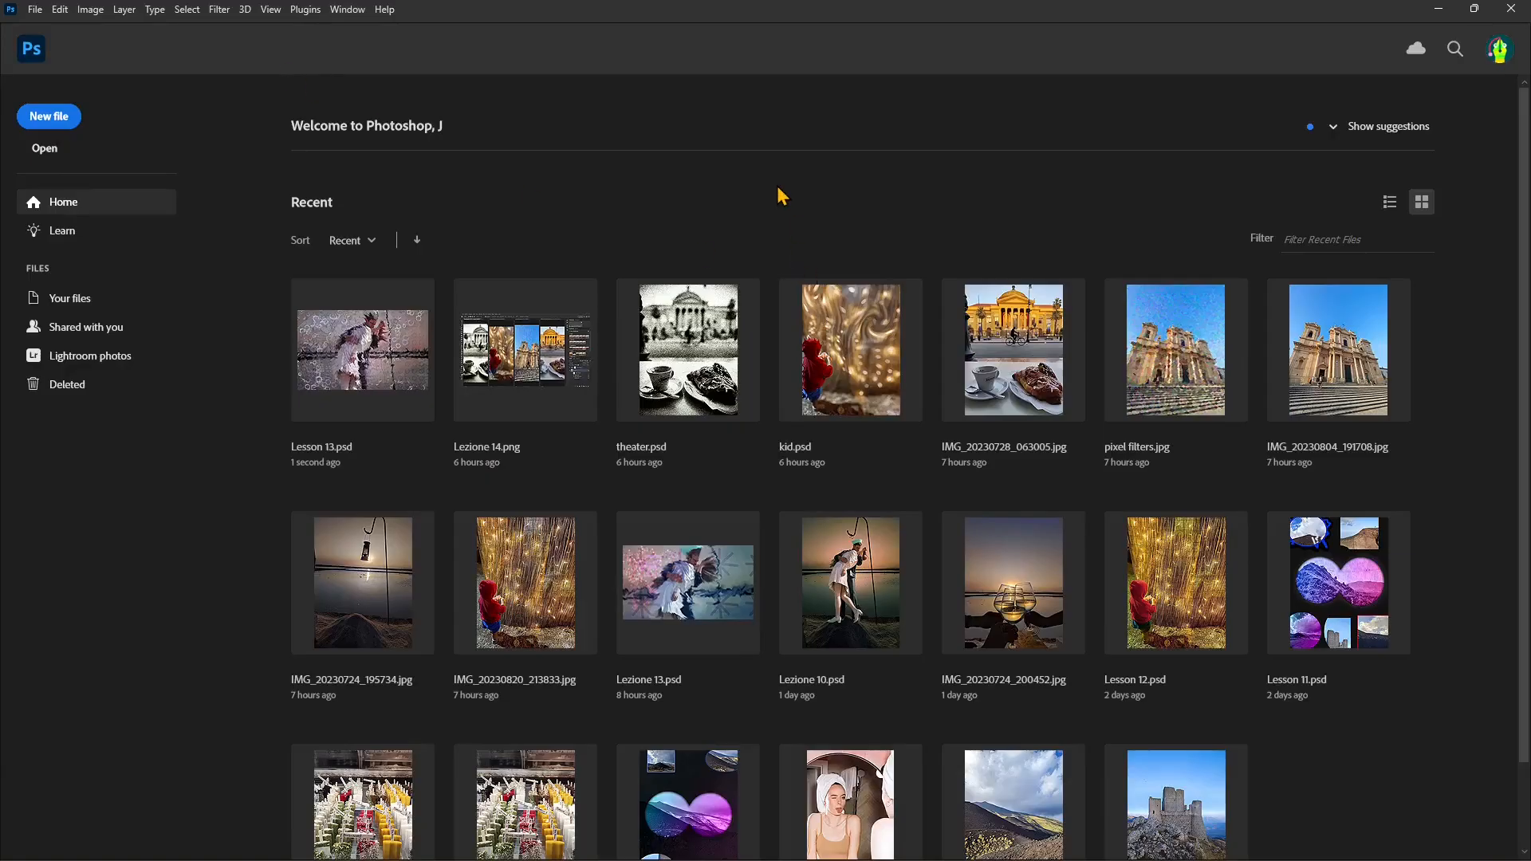
left_click(36, 14)
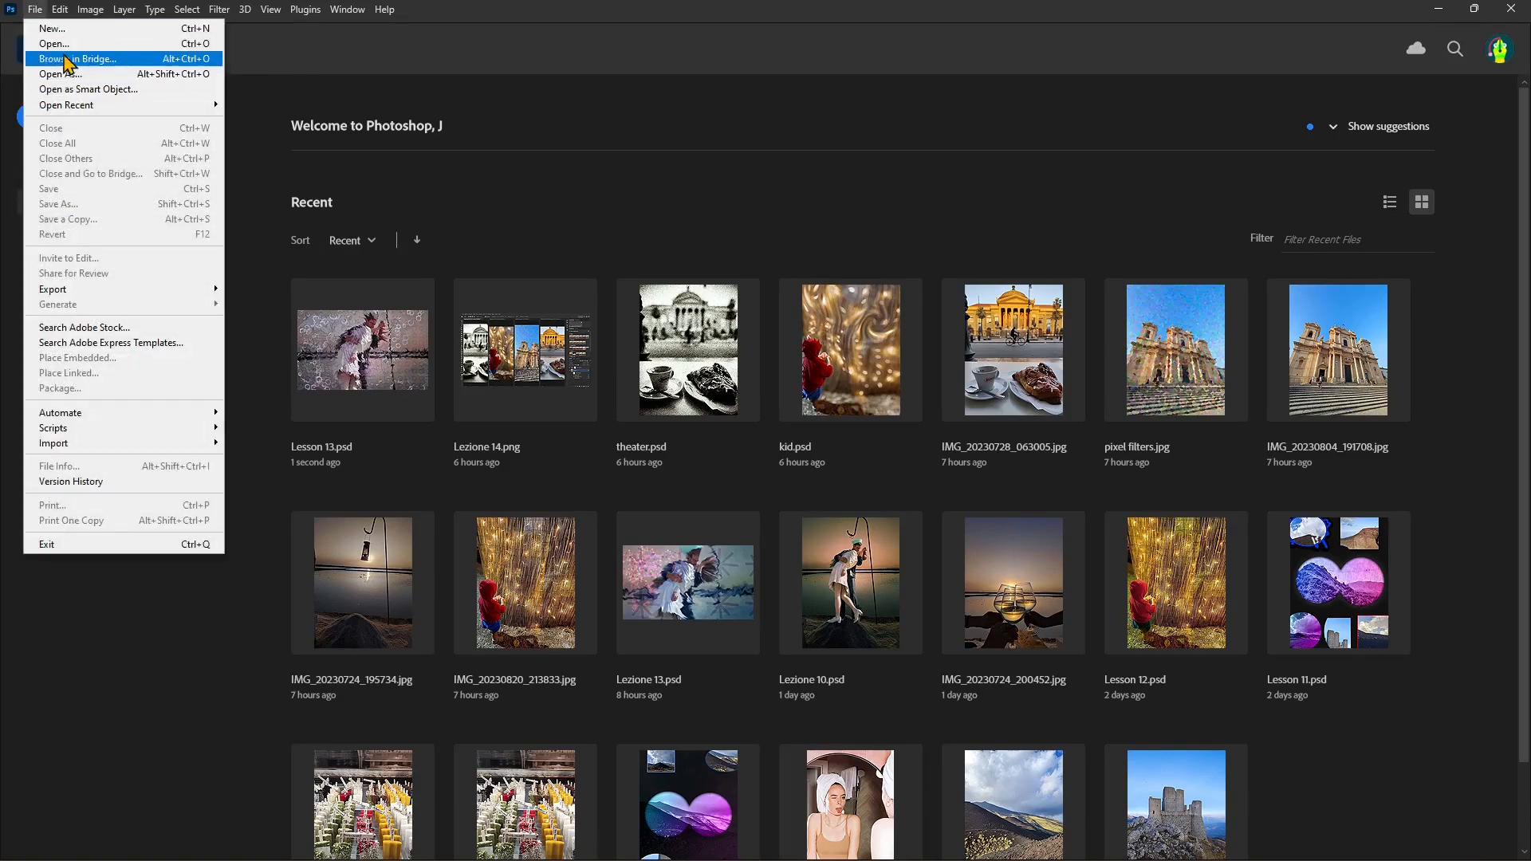
left_click(54, 44)
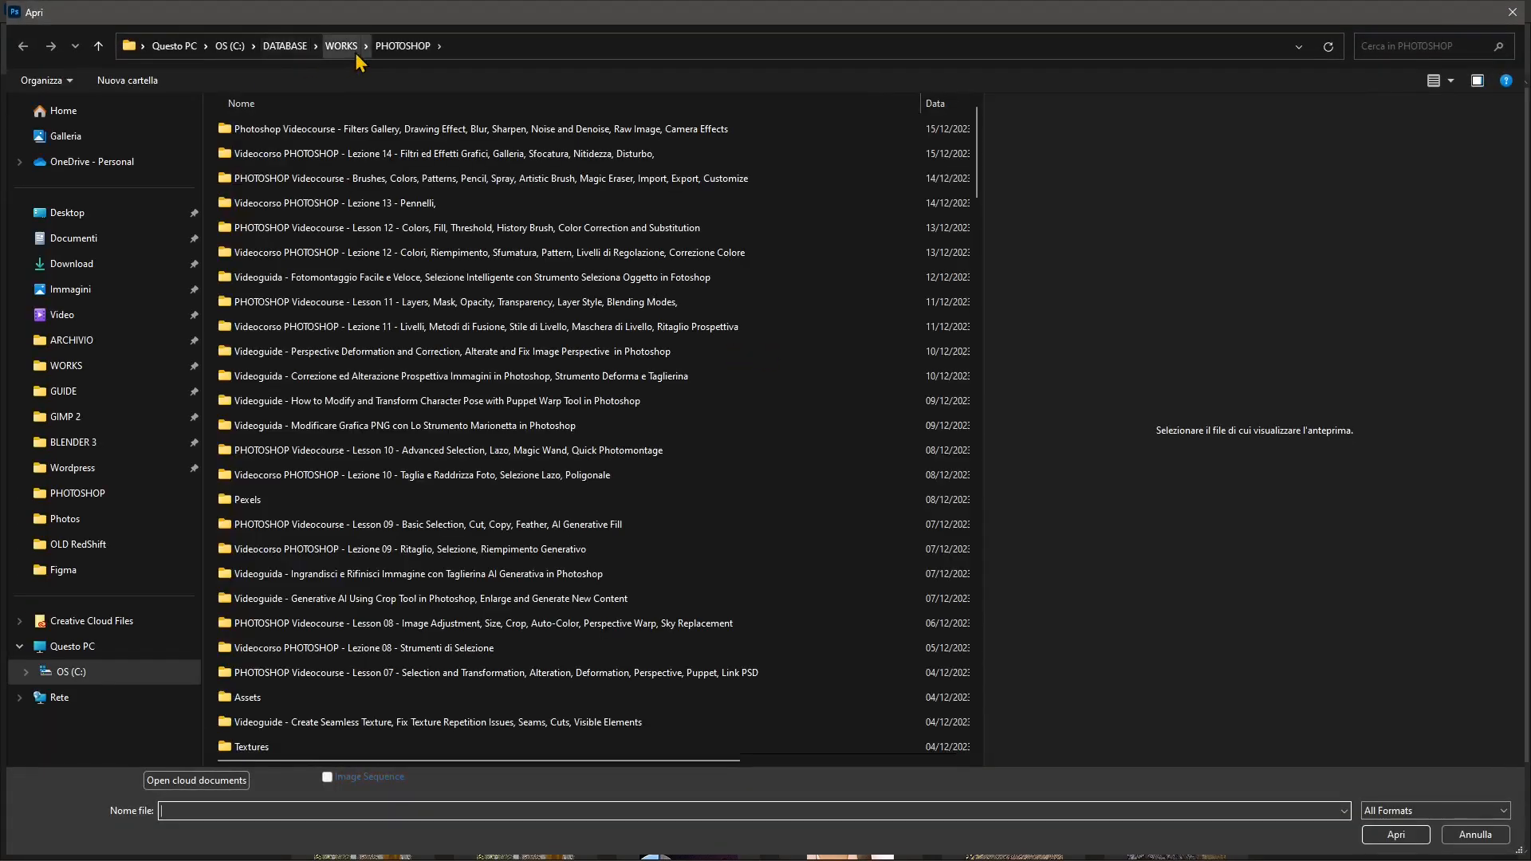
scroll(311, 630, "down", 7)
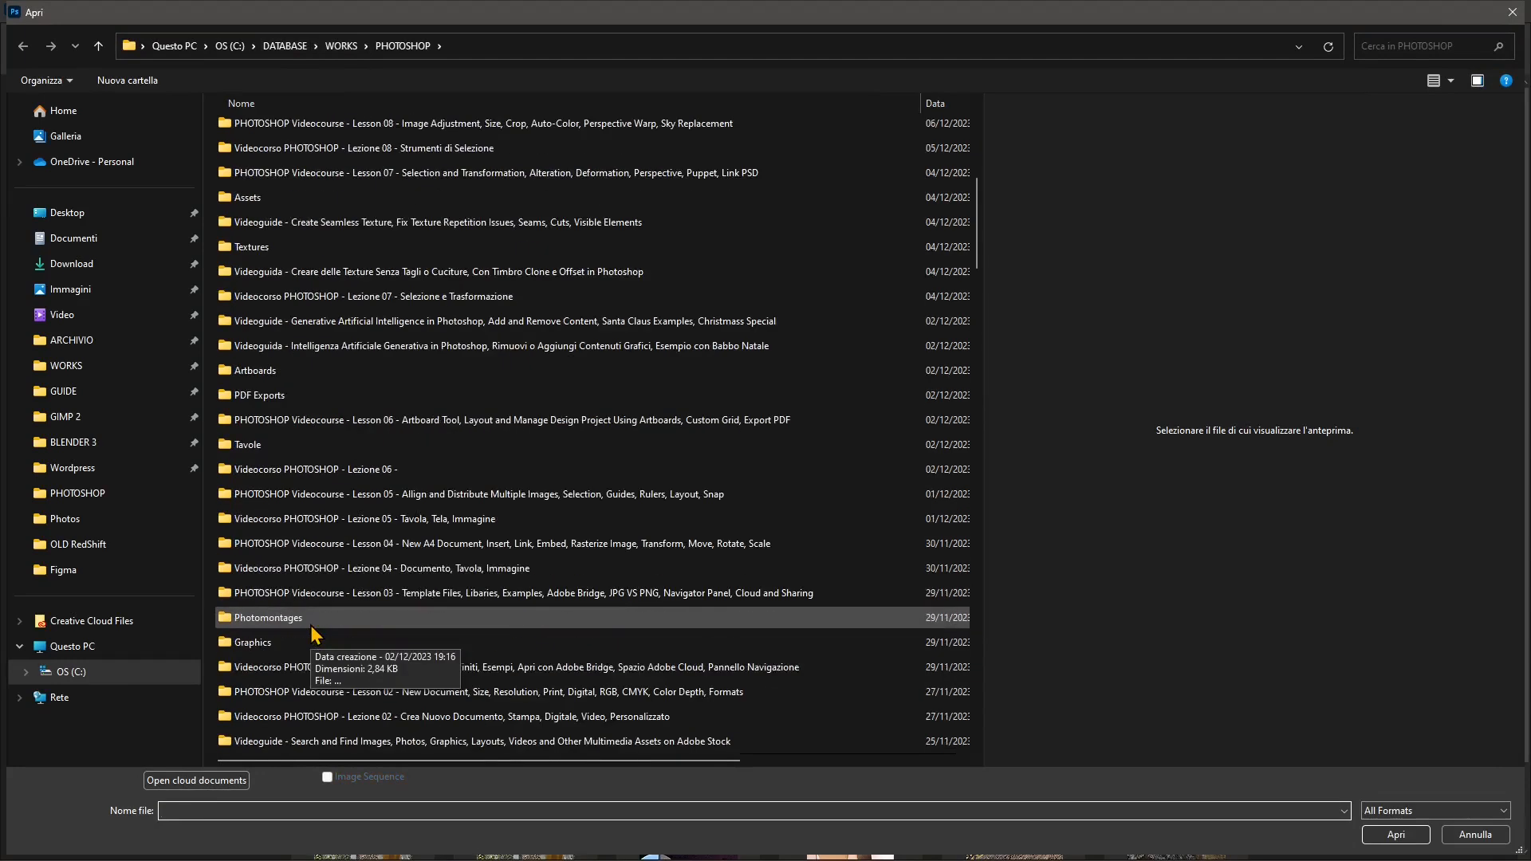
scroll(311, 630, "down", 2)
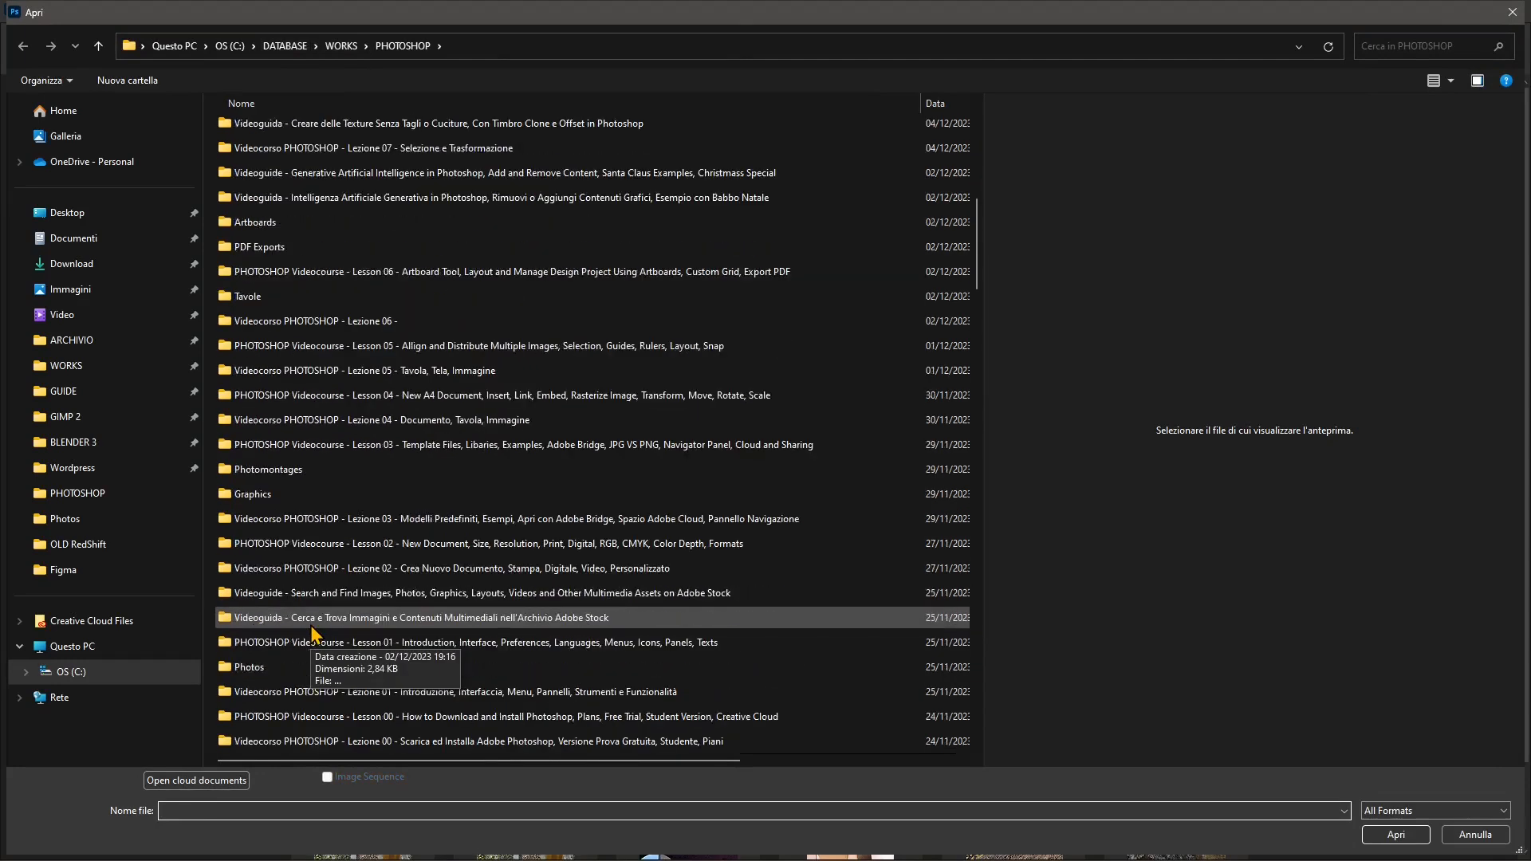
double_click(291, 678)
left_click(275, 283)
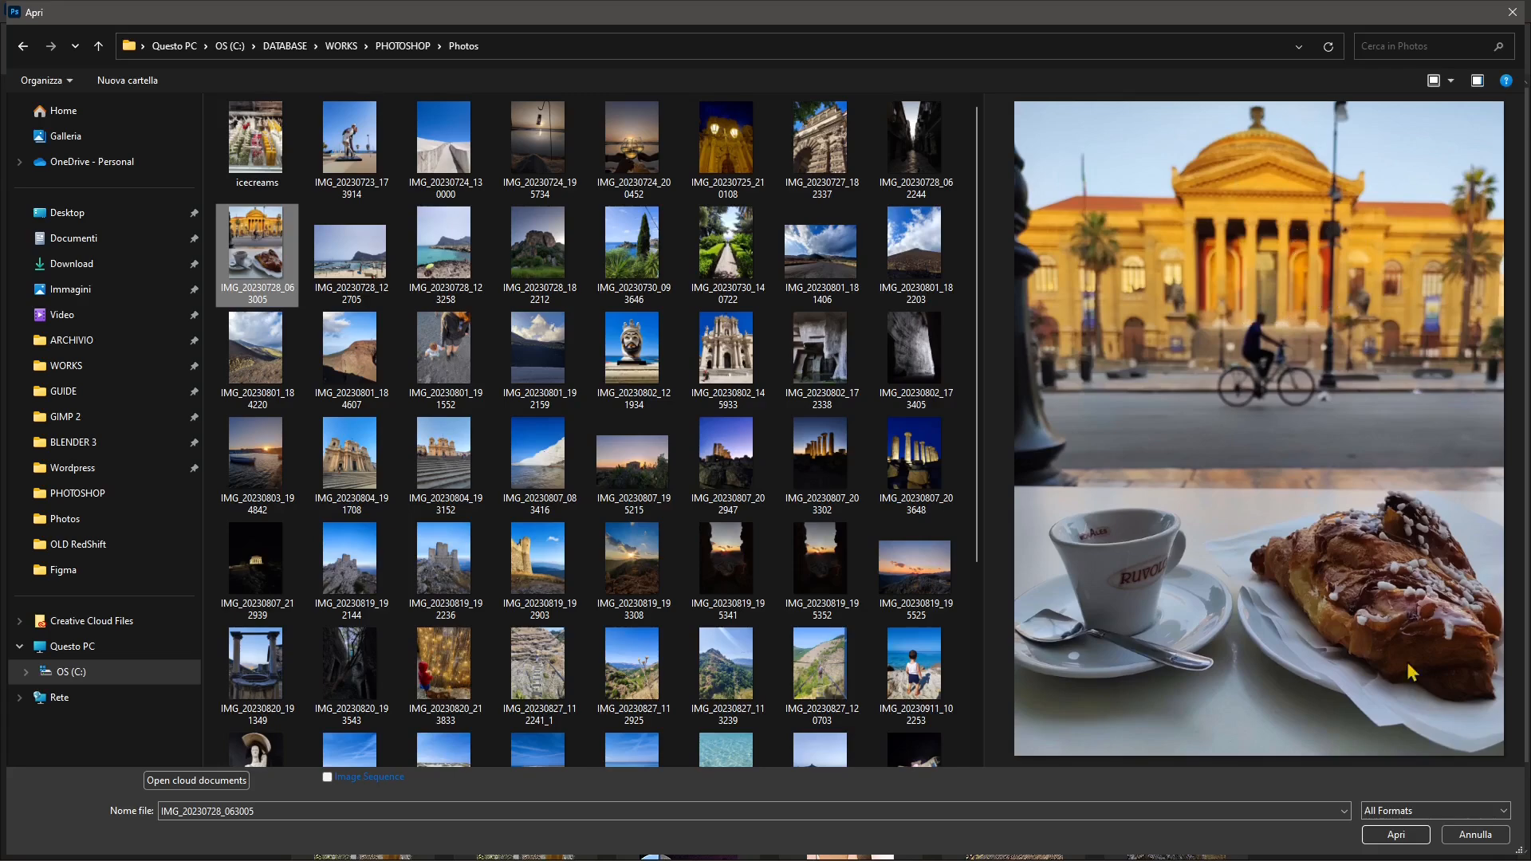
left_click(1416, 836)
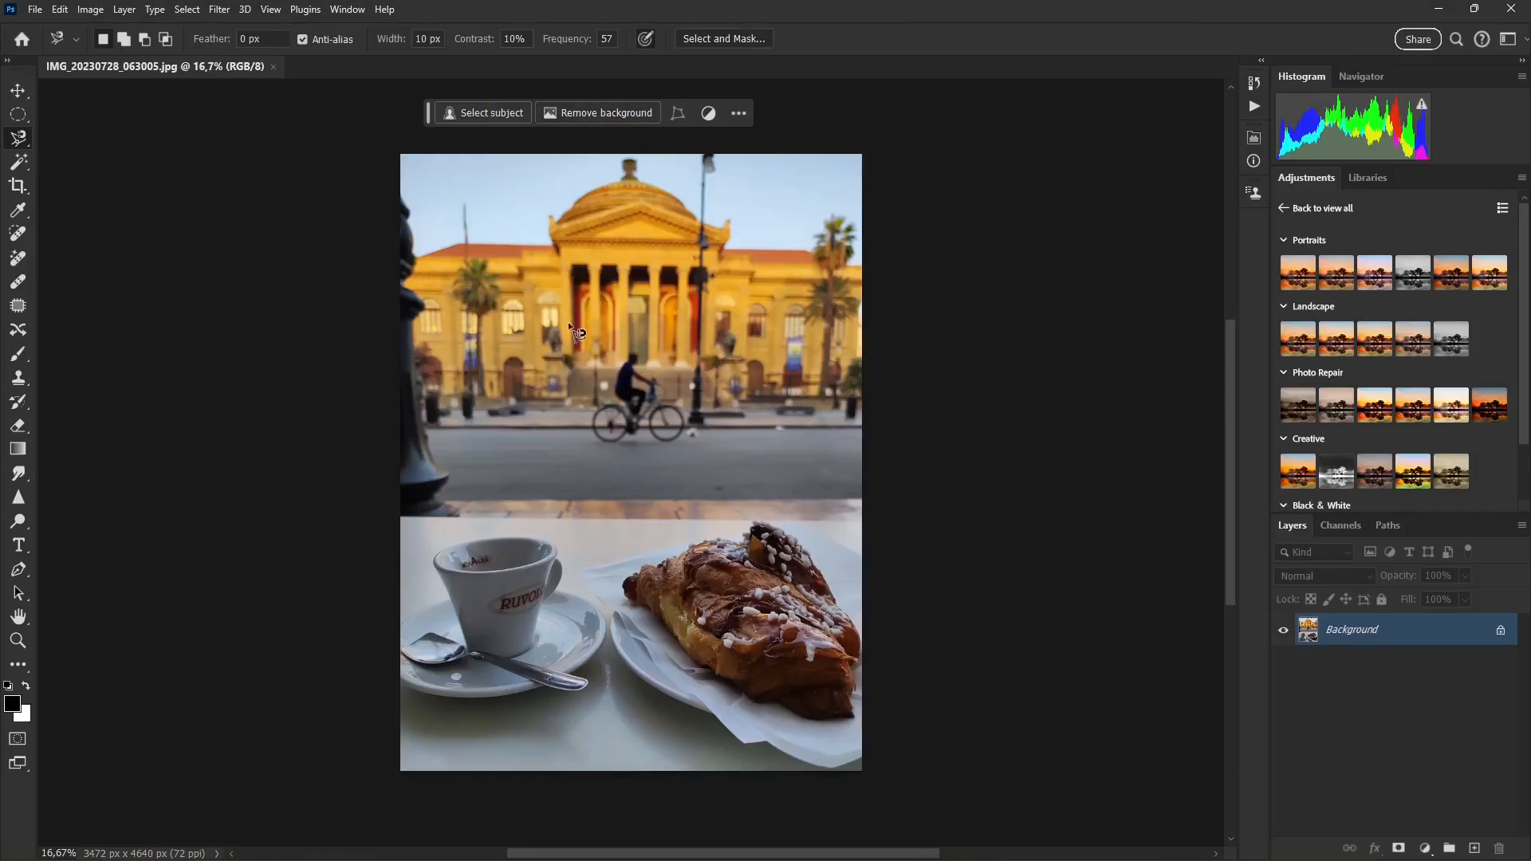
Step: Enlarge the photo slightly on the canvas and move the contextual task bar clear of its upper edge
scroll(566, 316, "left", 1)
scroll(647, 358, "up", 1)
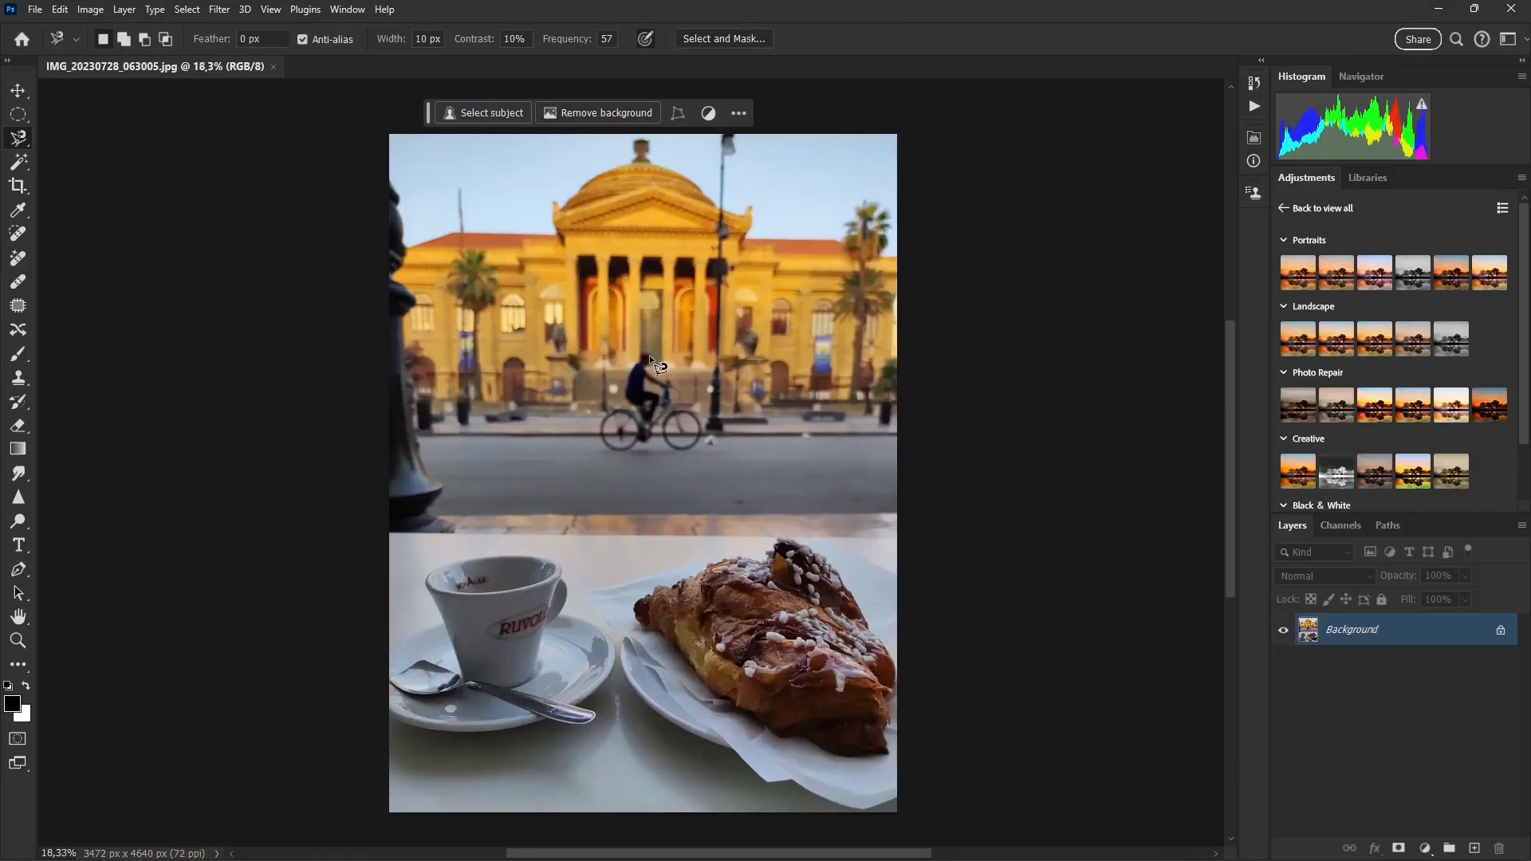
left_click_drag(429, 112, 444, 106)
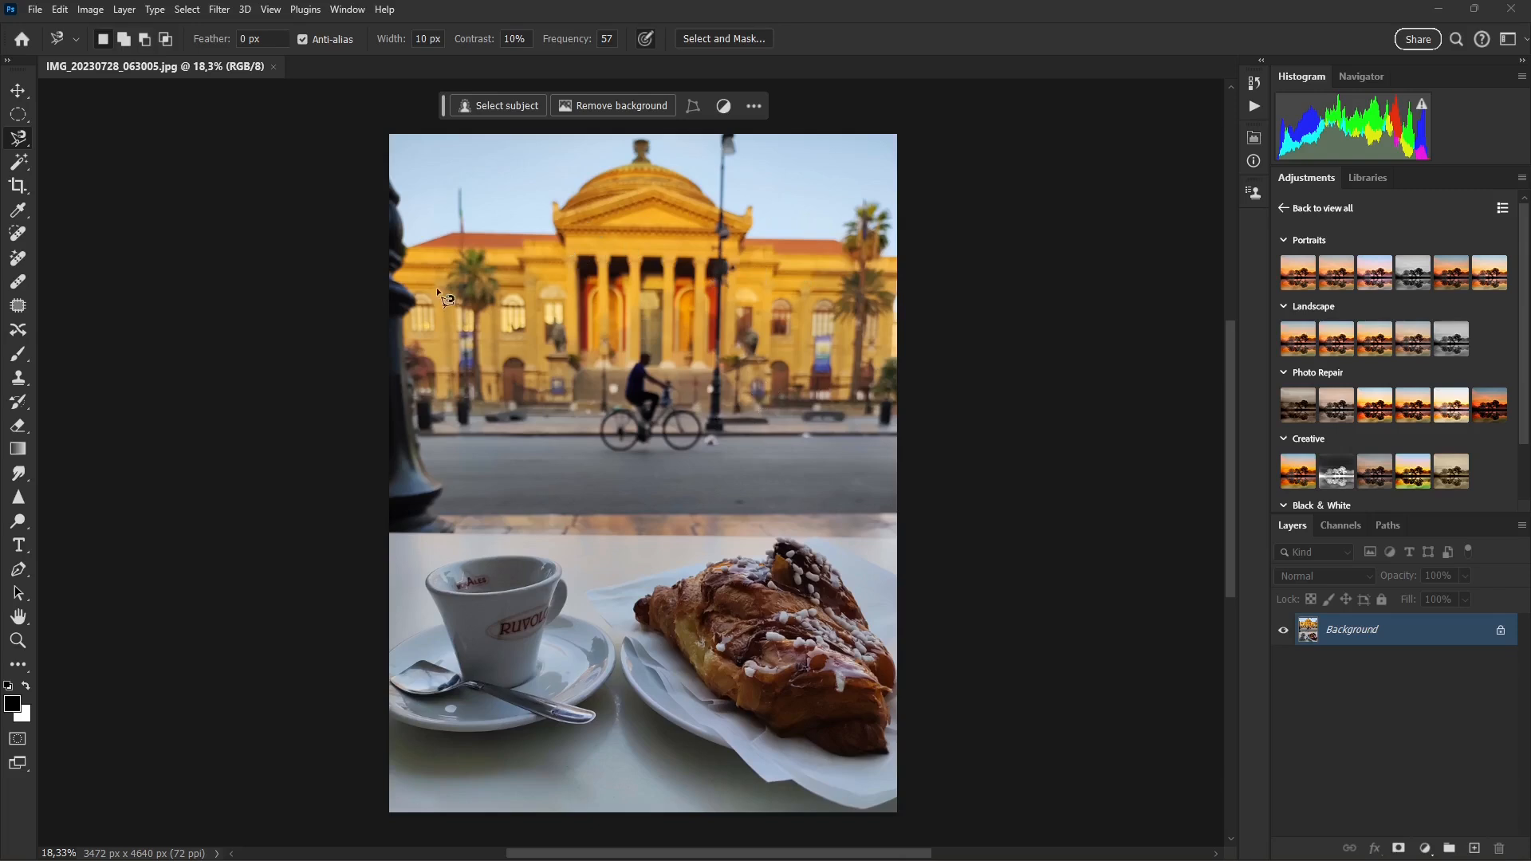
left_click(223, 14)
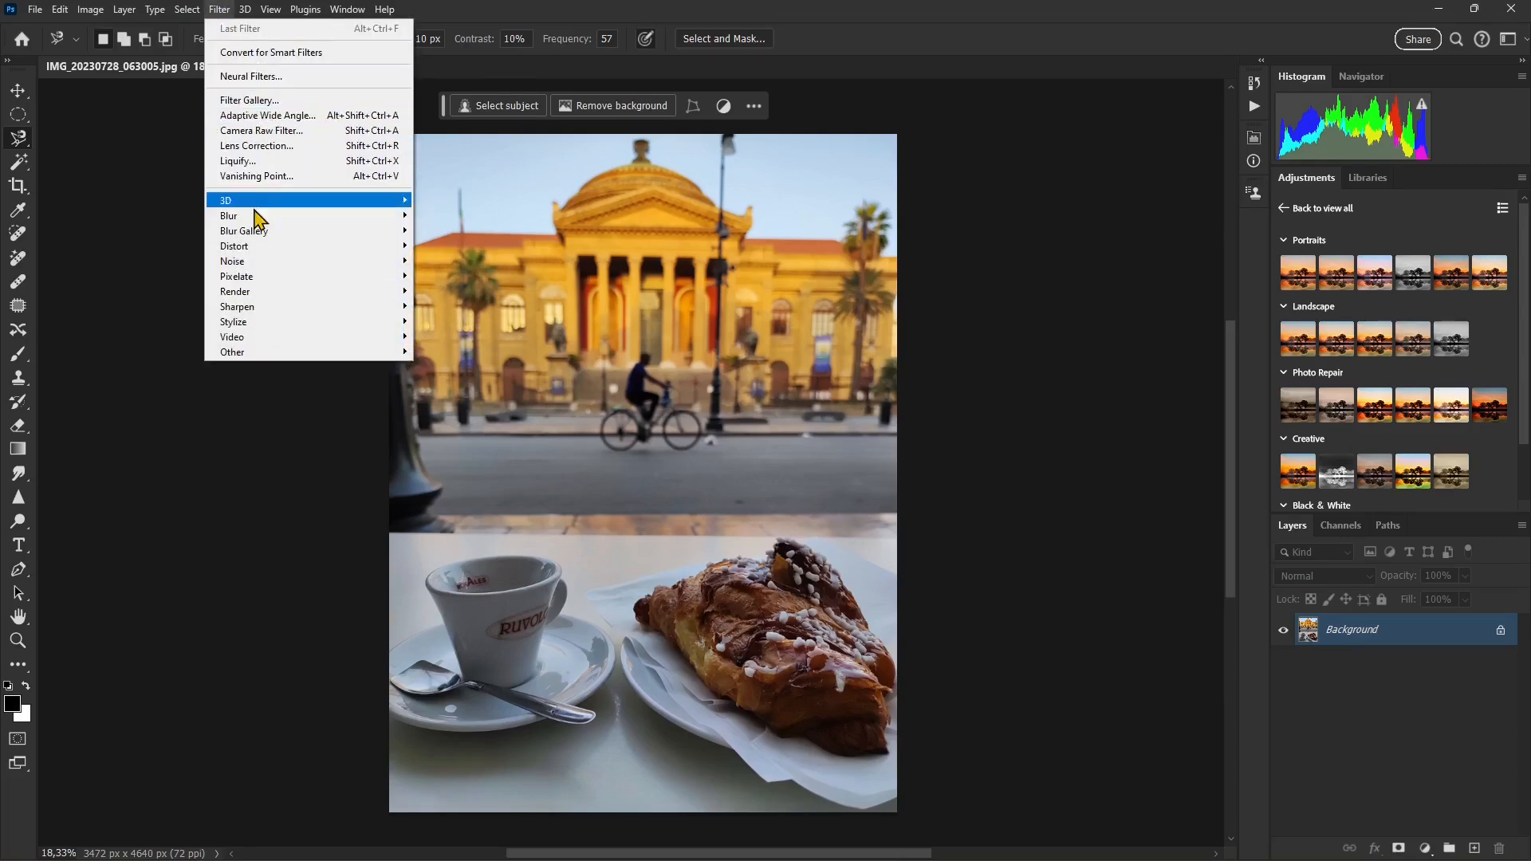
left_click(1007, 264)
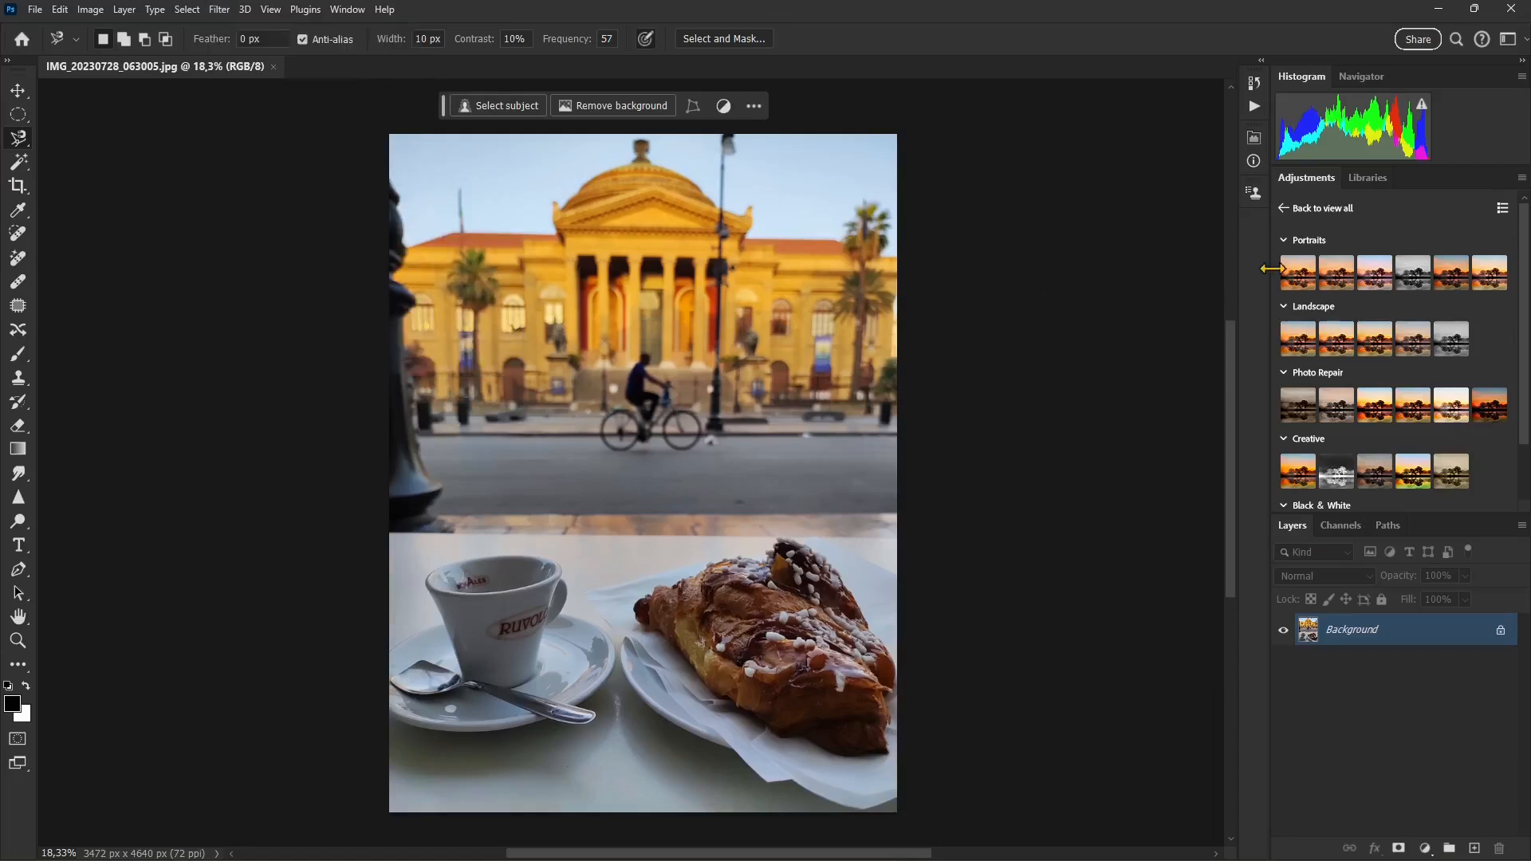
Step: Try the Portraits presets Warmth and Classic Black & White and the Landscape preset Warm Contrast on the photo
left_click(1338, 281)
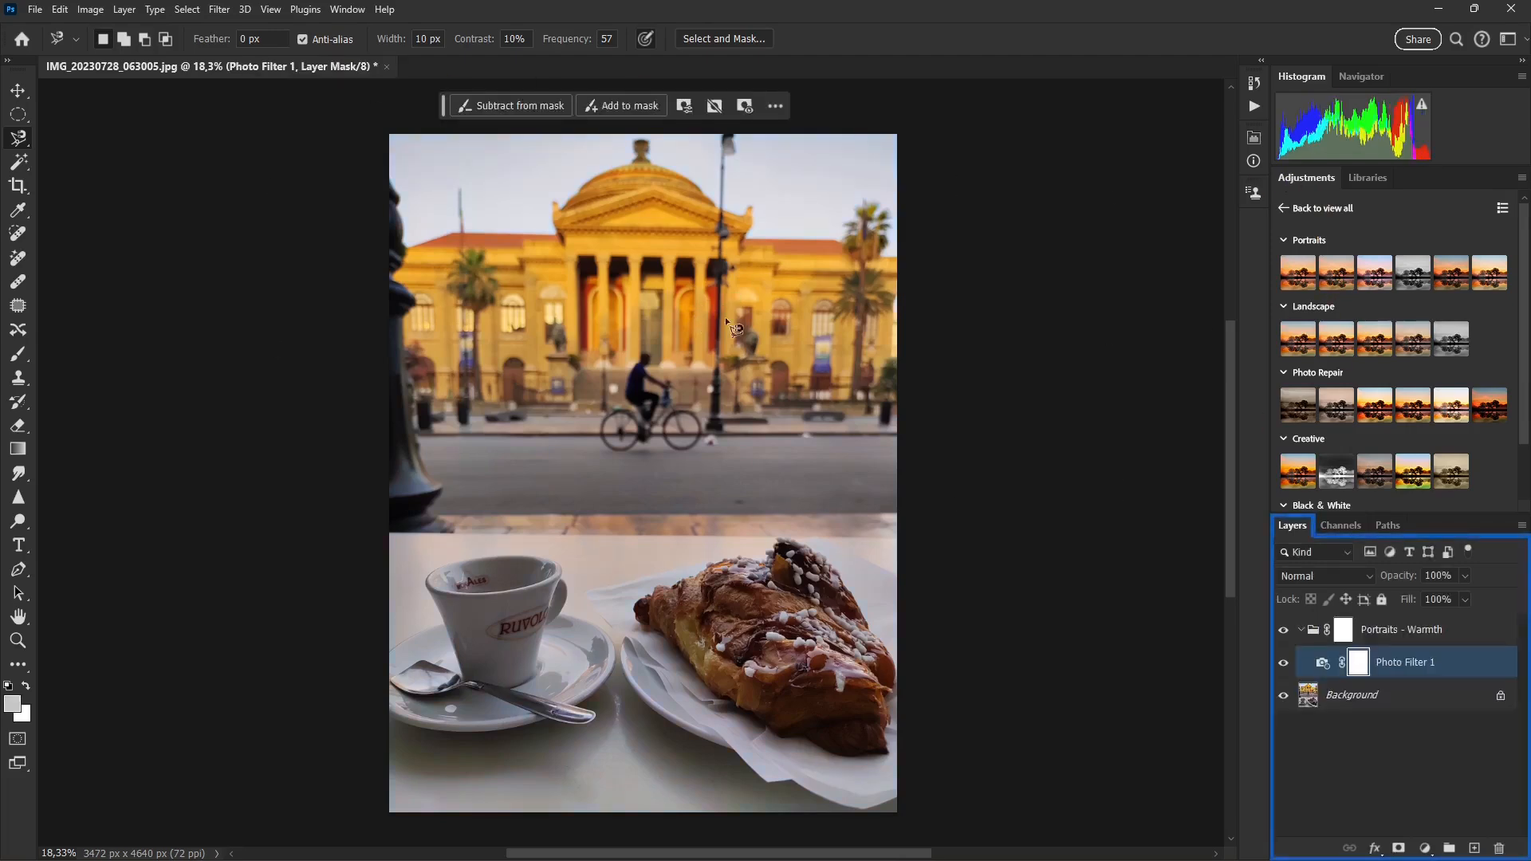
left_click(1412, 274)
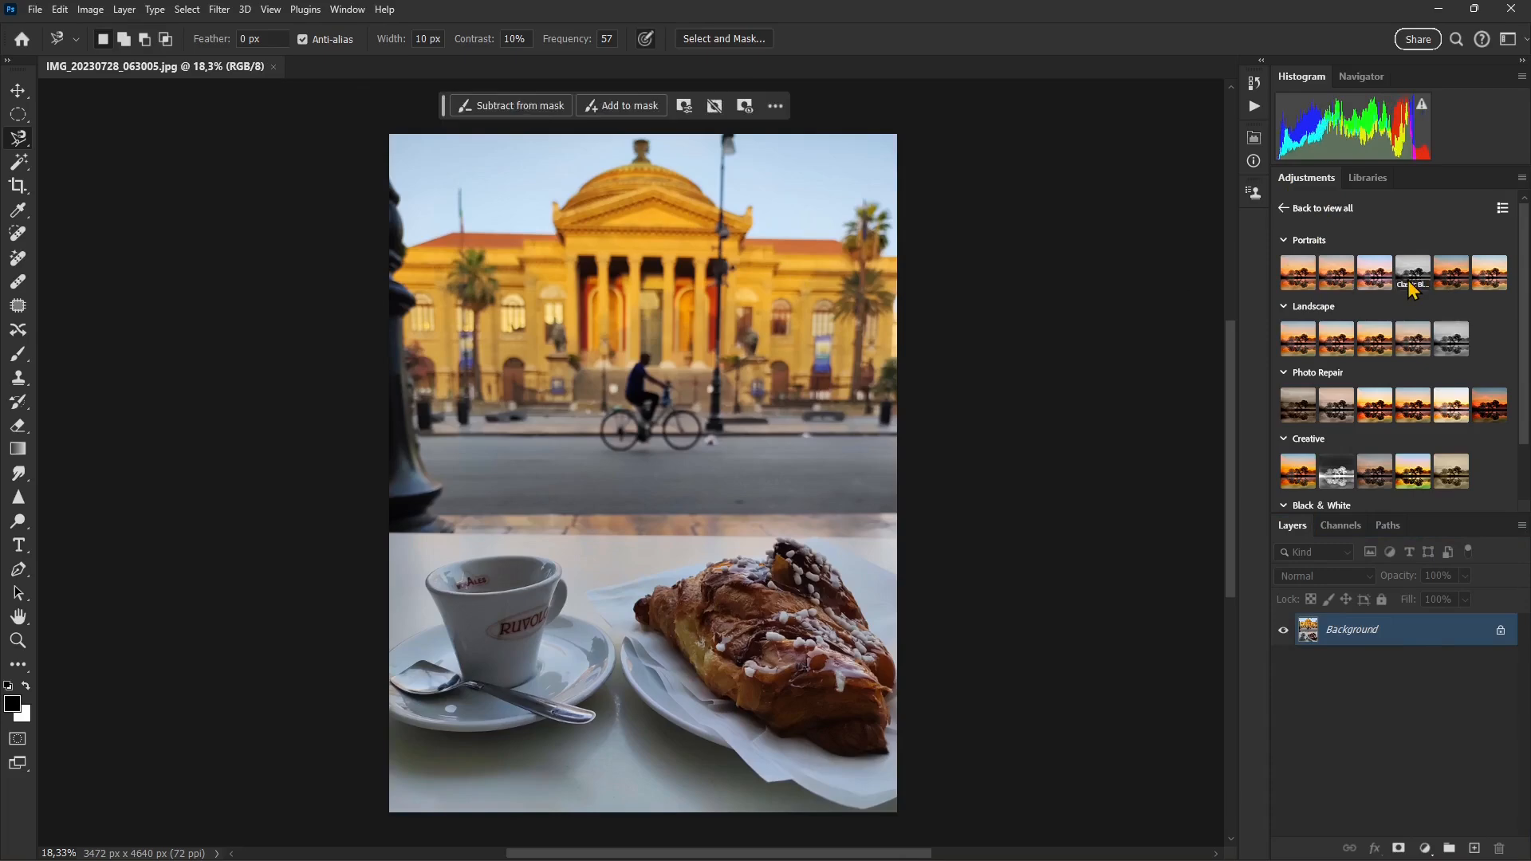
key("z")
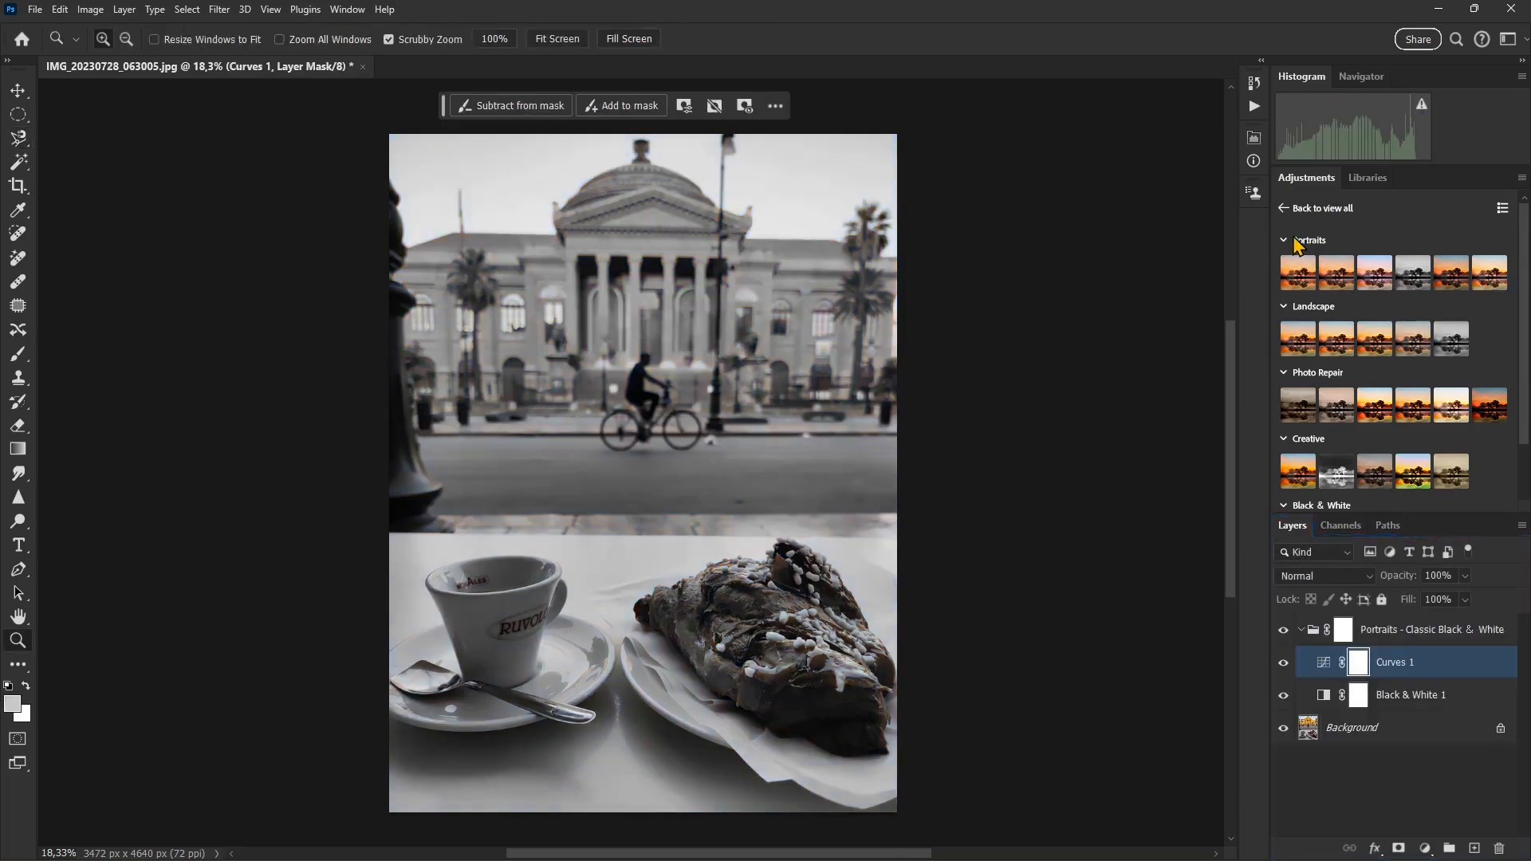
left_click(1368, 338)
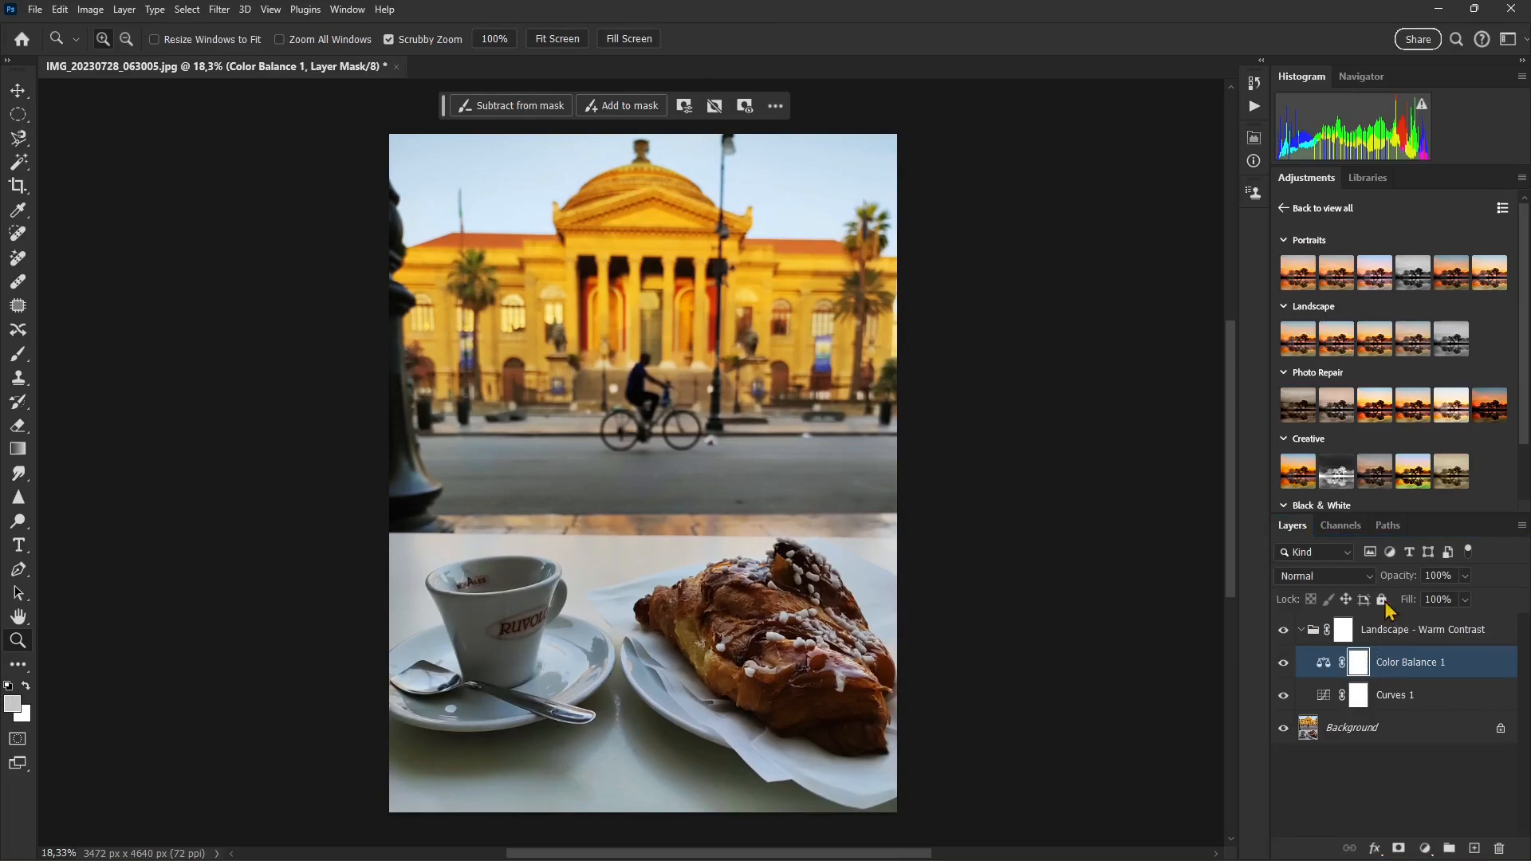
Step: Try several Creative adjustment presets on the photo, including Dark Fade and Sepia, undoing each one
left_click(1414, 472)
key("ctrl+z")
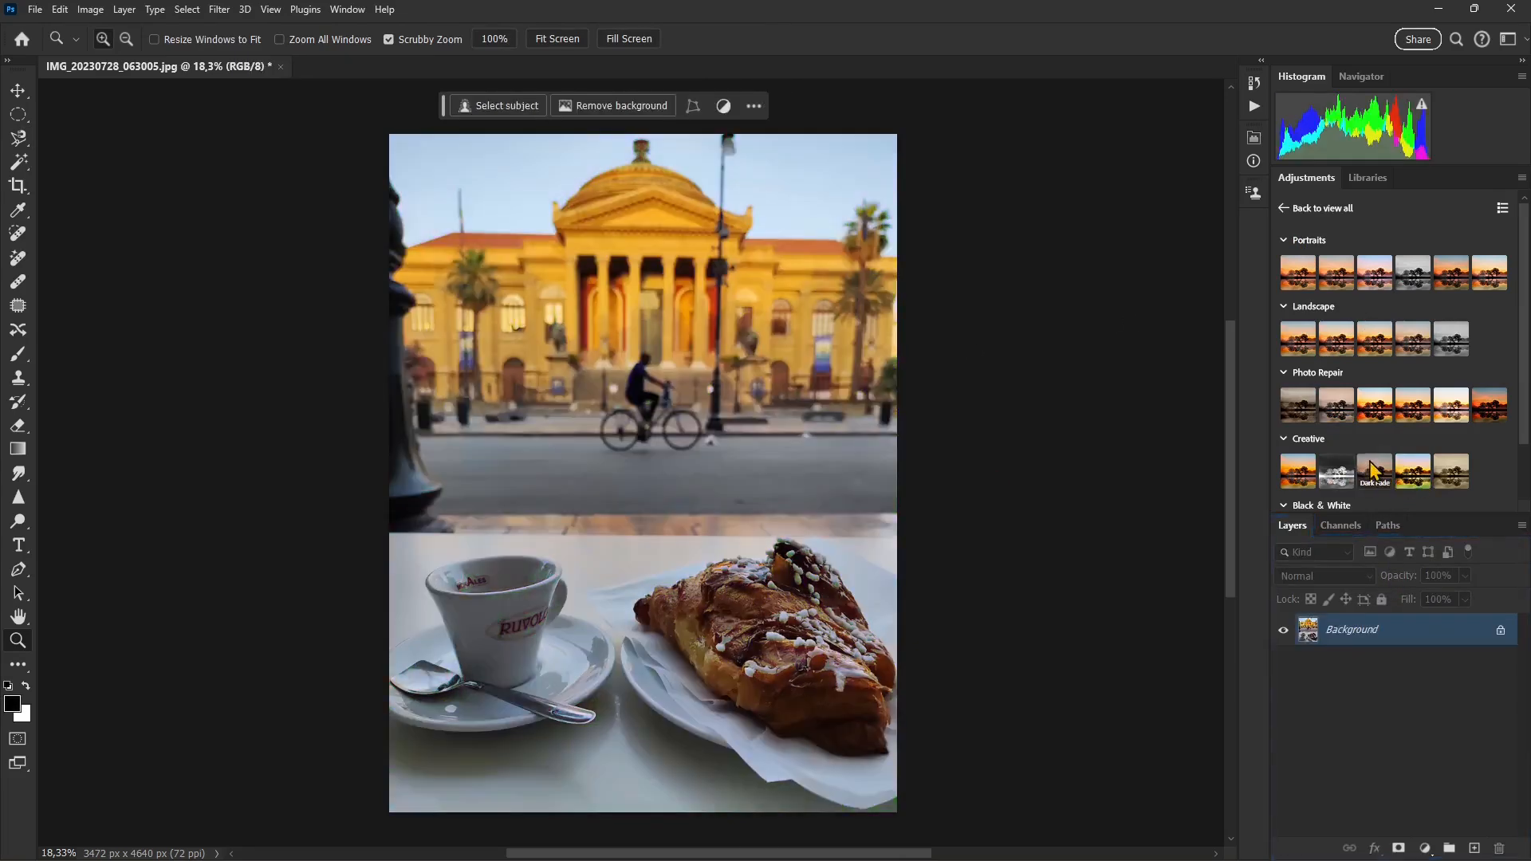
left_click(1372, 473)
key("ctrl+z")
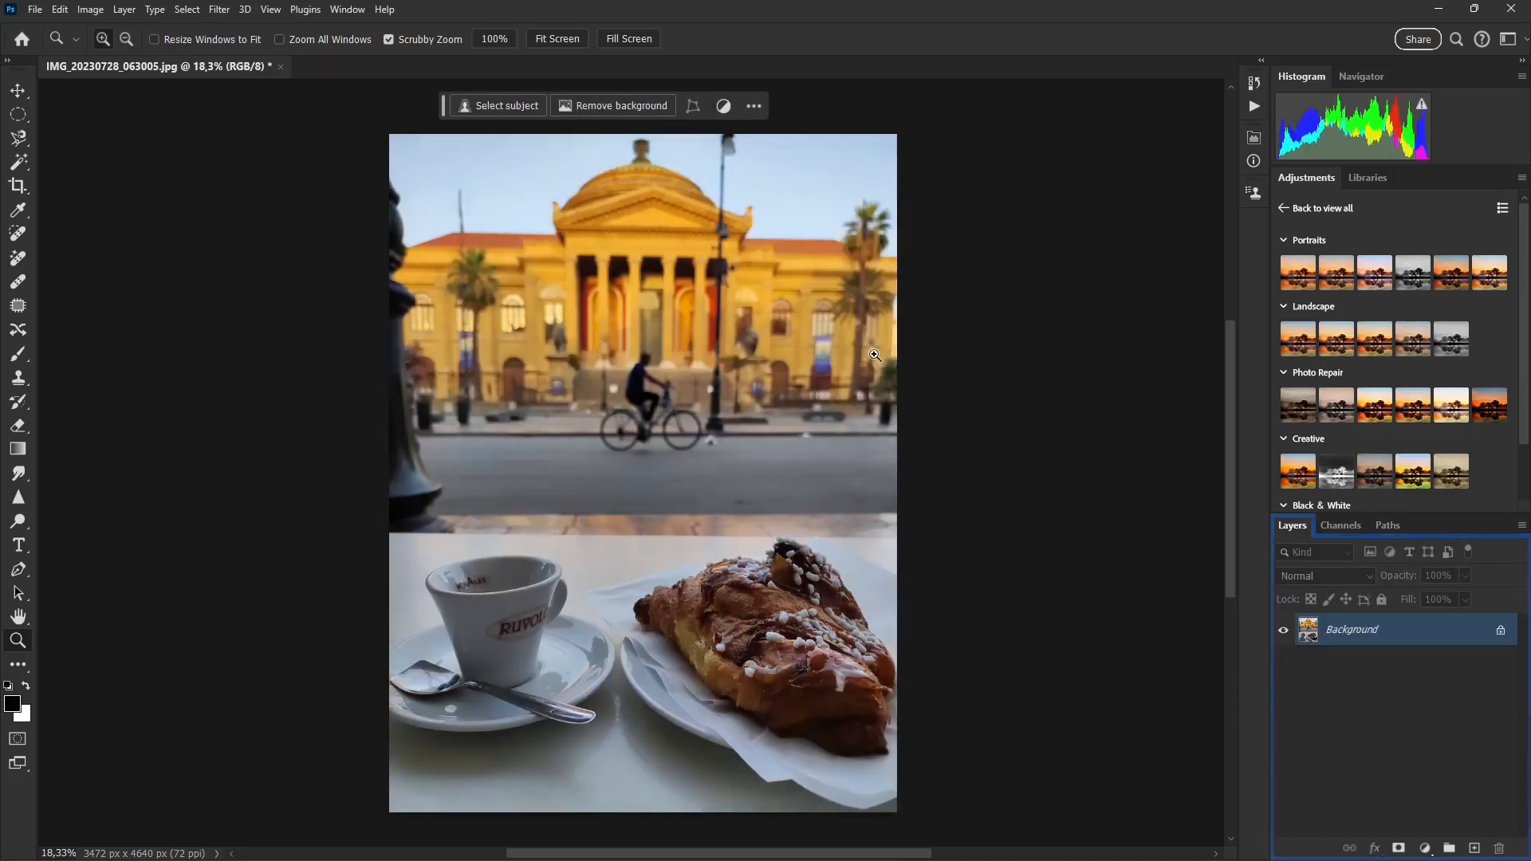
left_click(1452, 472)
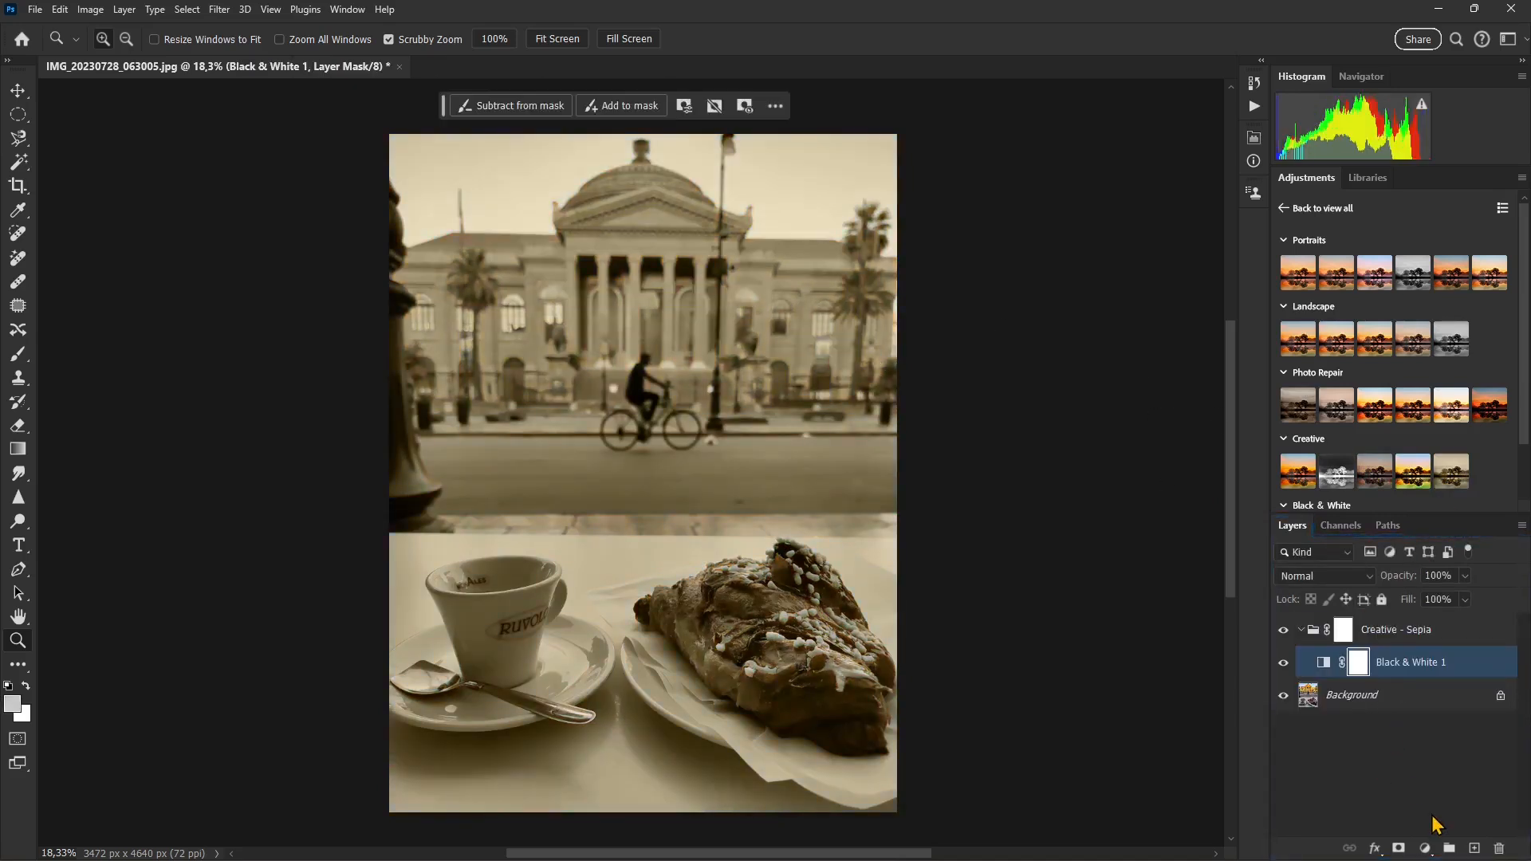
key("ctrl+z")
Step: Add a Levels adjustment layer above the background, invert its layer mask and invert the mask back
left_click(1426, 848)
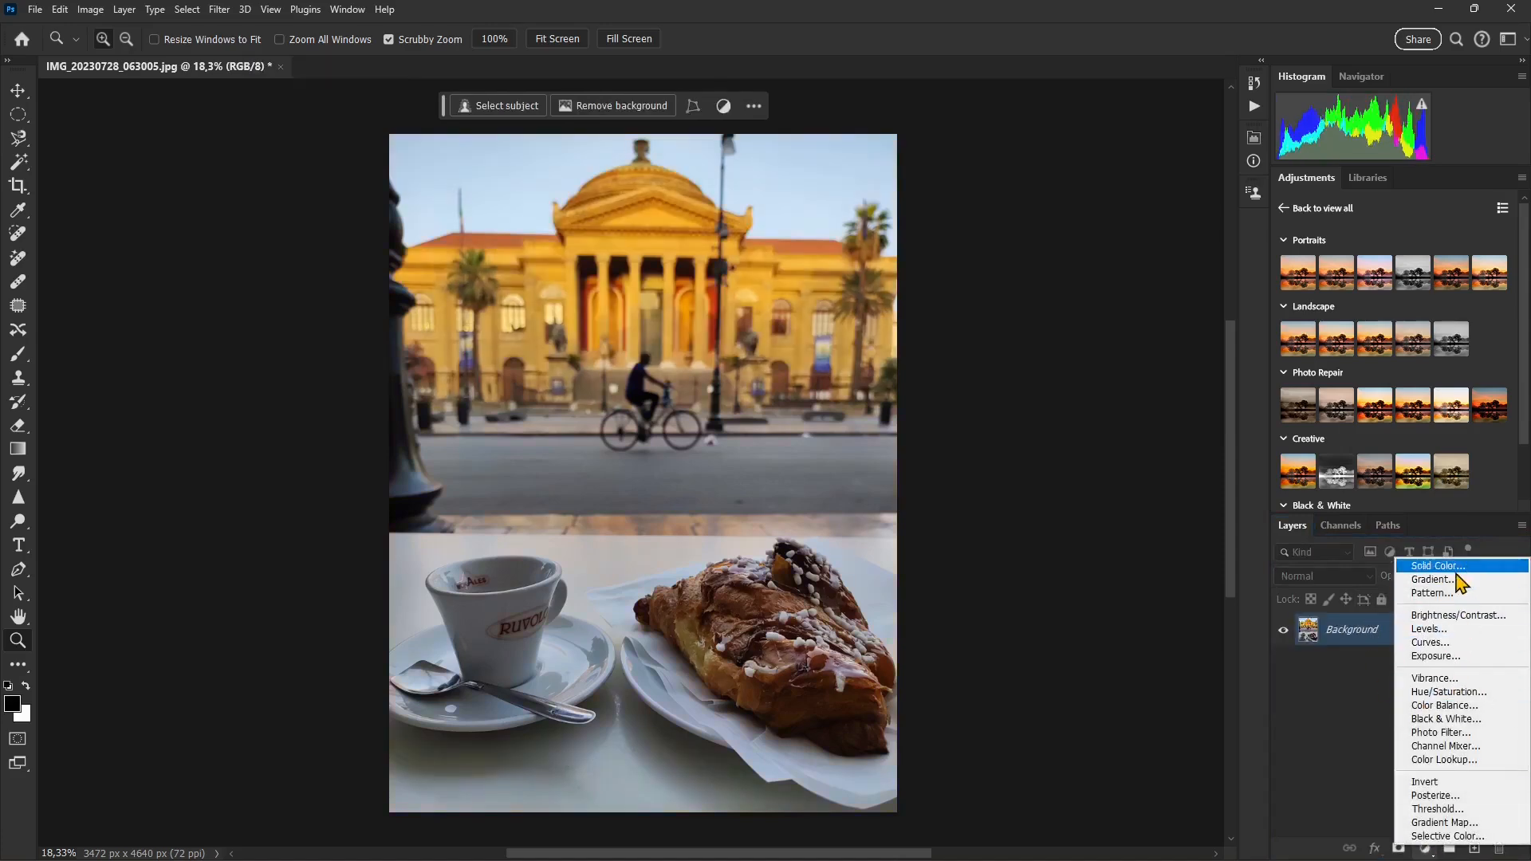
left_click(1436, 629)
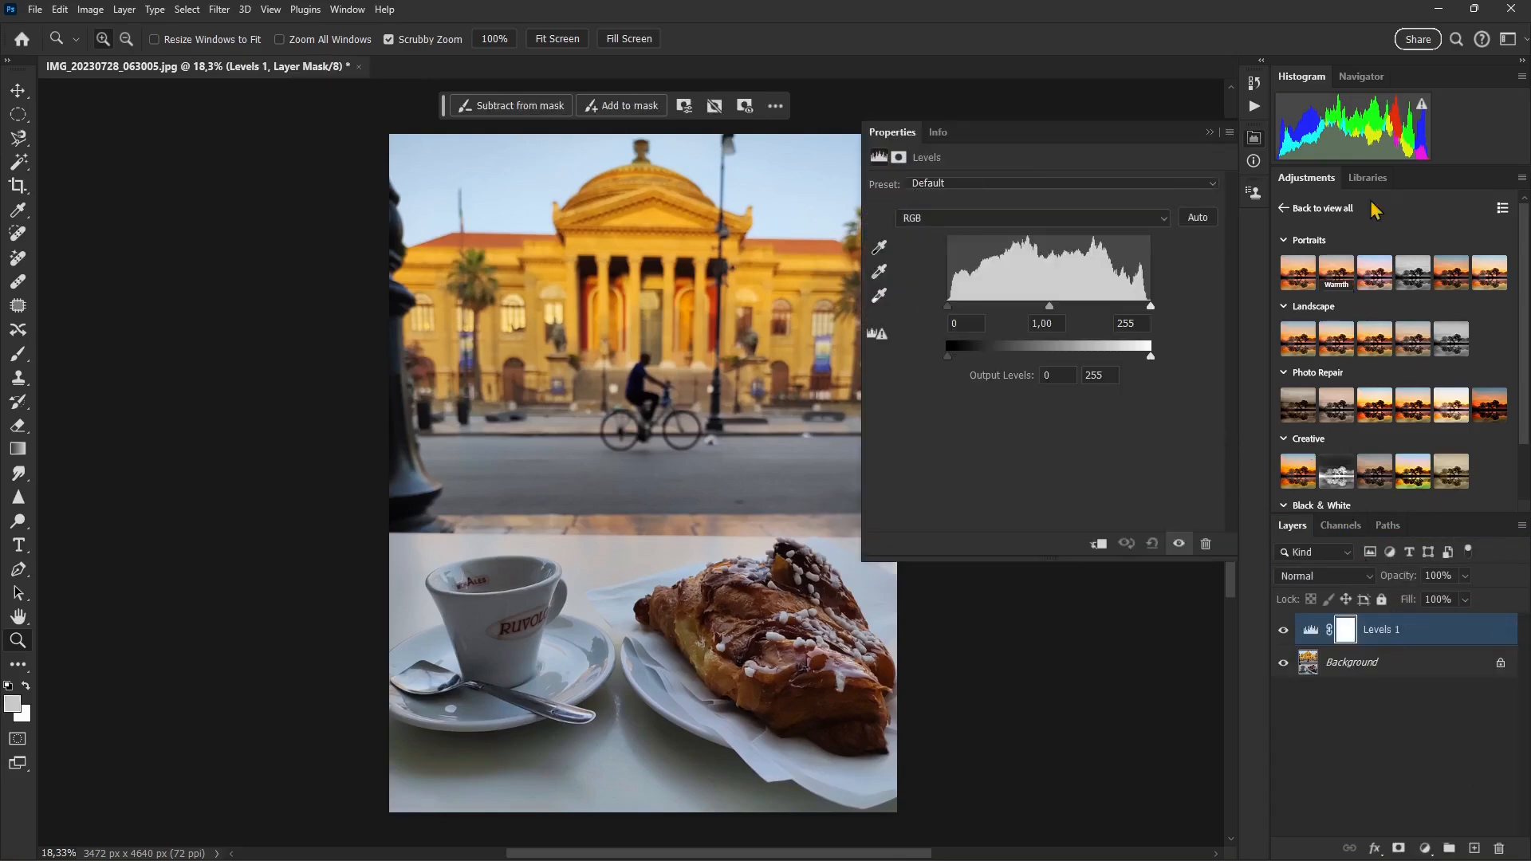
left_click(95, 11)
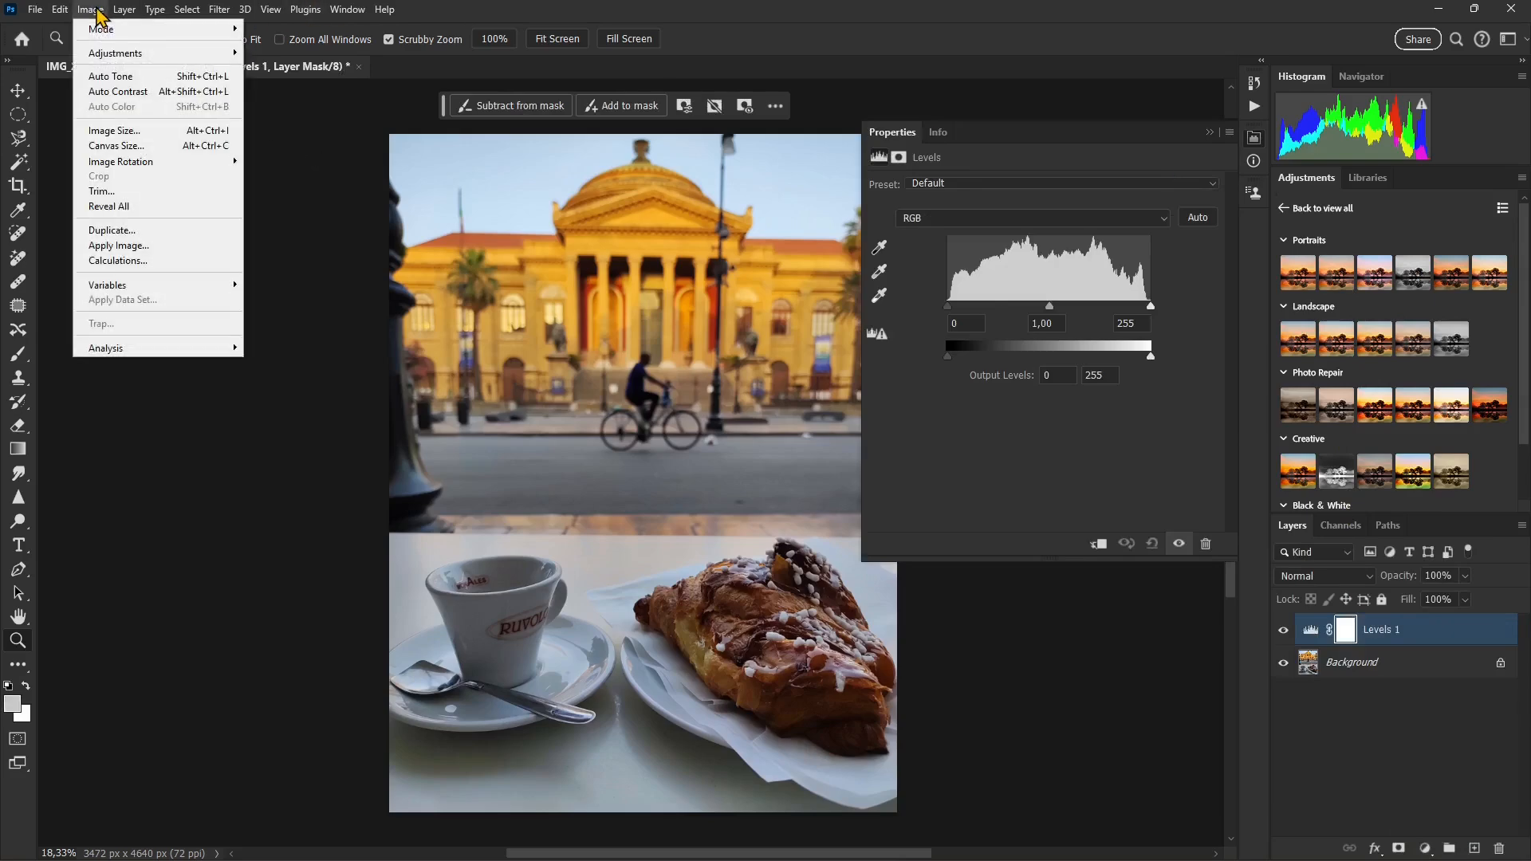
mouse_move(112, 56)
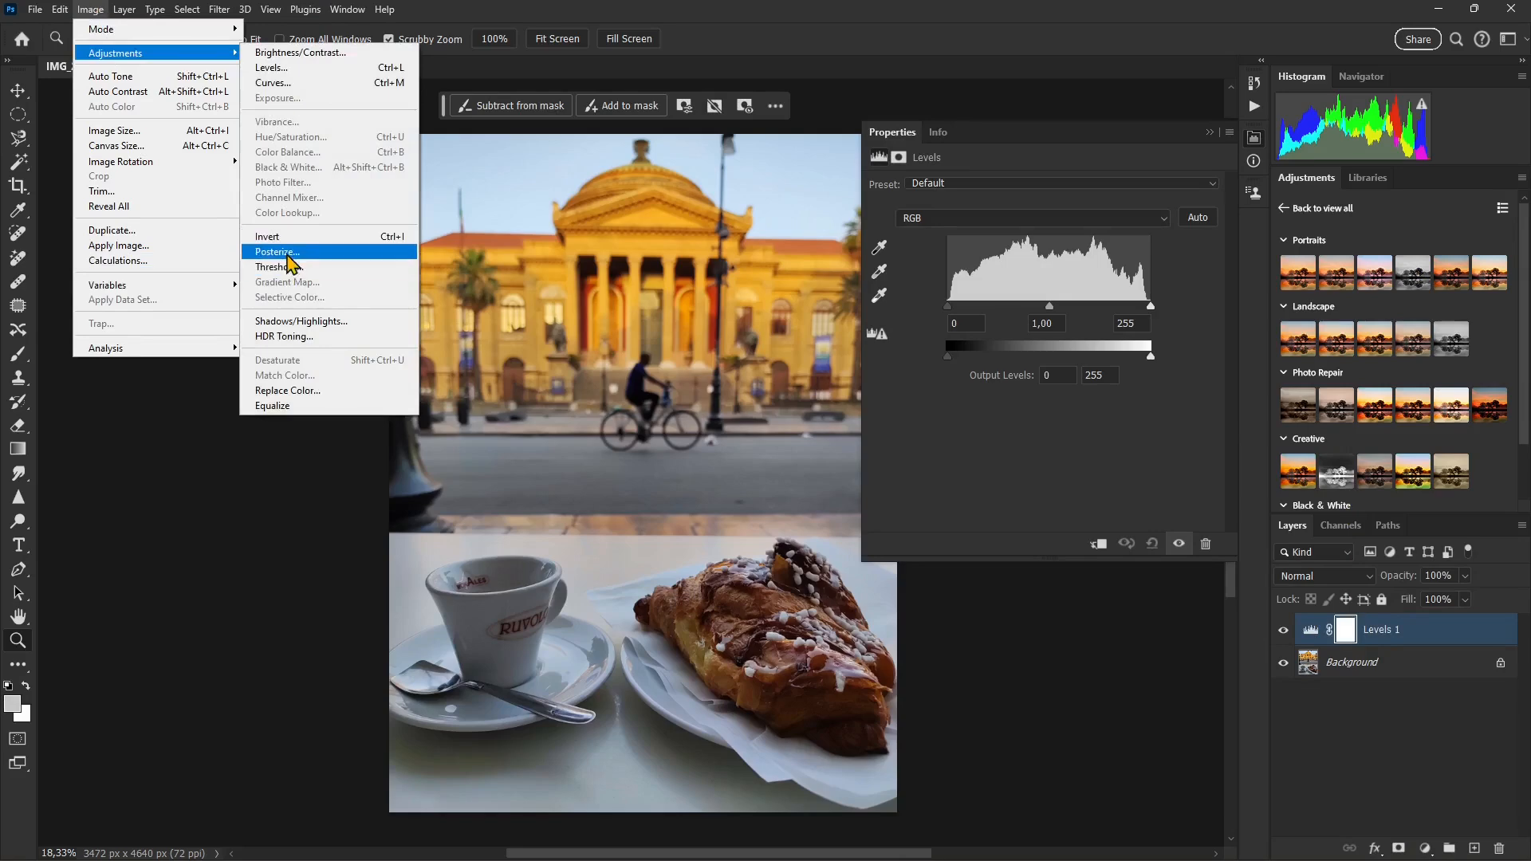
left_click(286, 239)
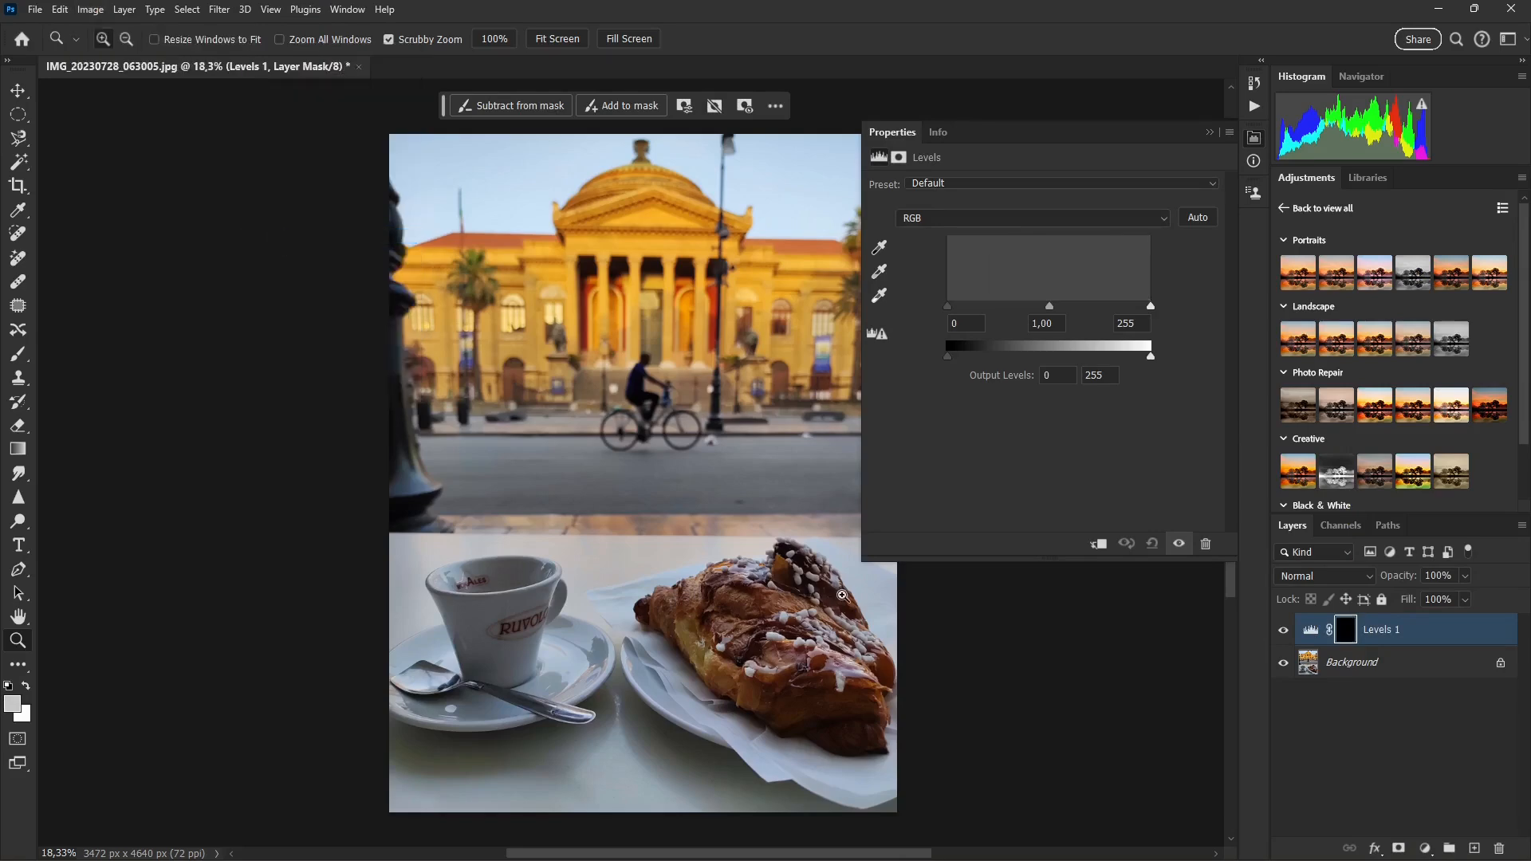
key("ctrl+i")
Step: Delete the mask of the Levels adjustment layer, close its properties and delete the adjustment layer itself
left_click(1500, 848)
left_click(705, 326)
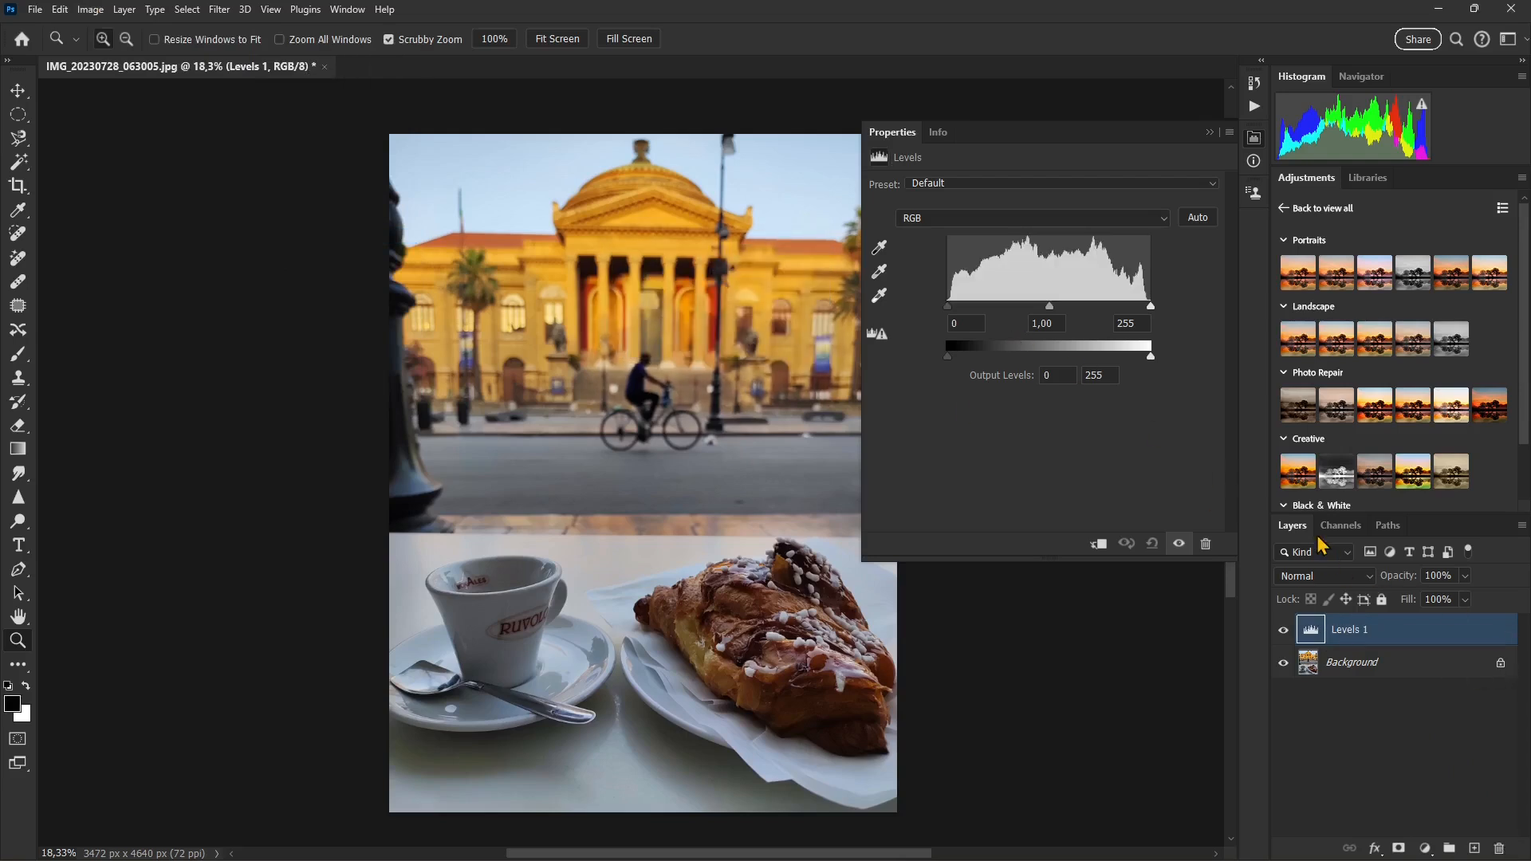
left_click(1210, 133)
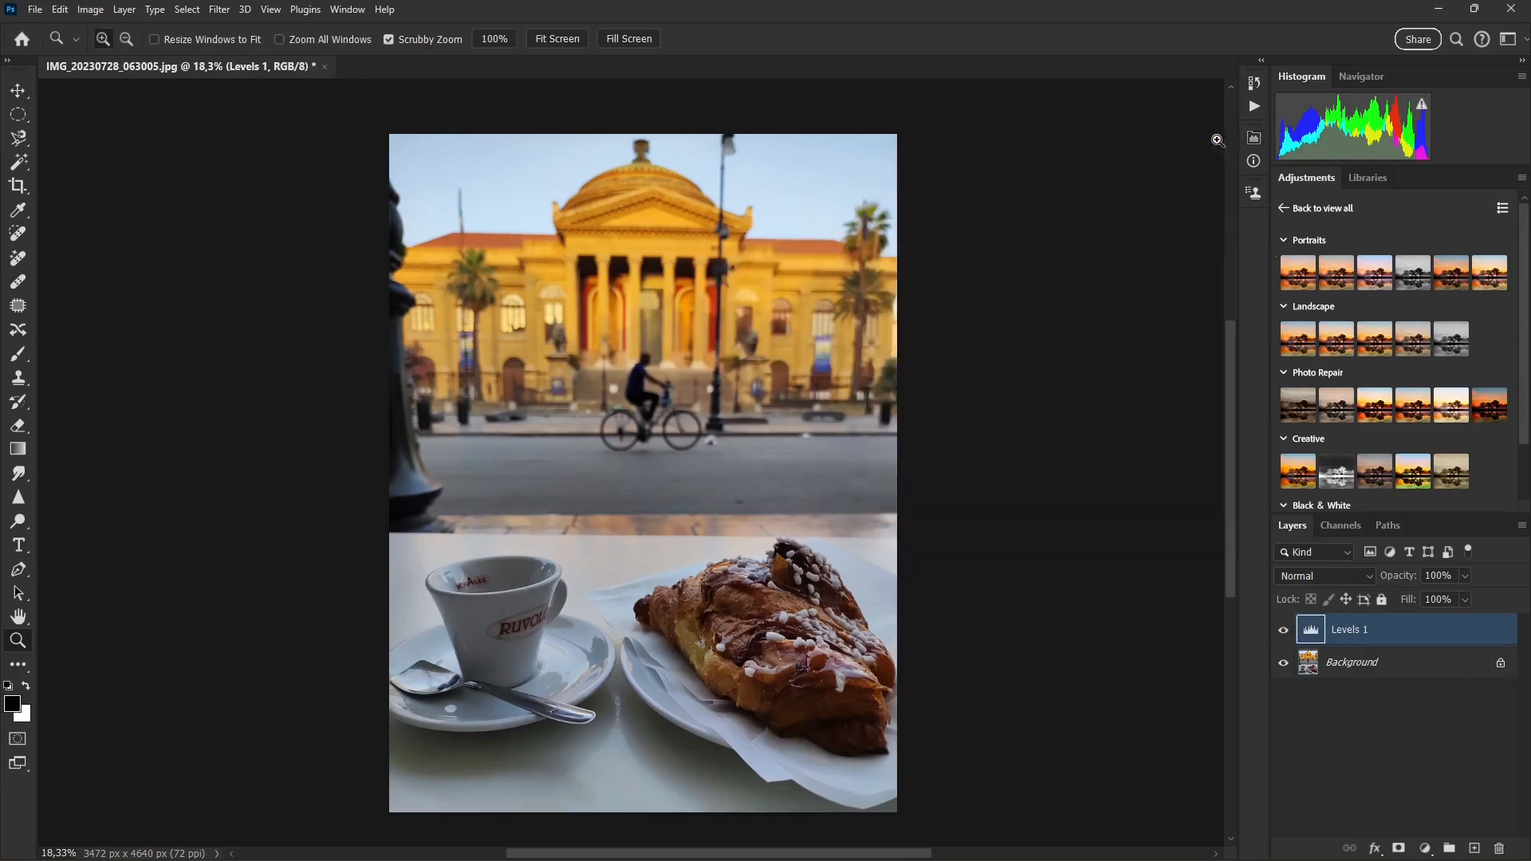
left_click(1498, 850)
left_click(699, 328)
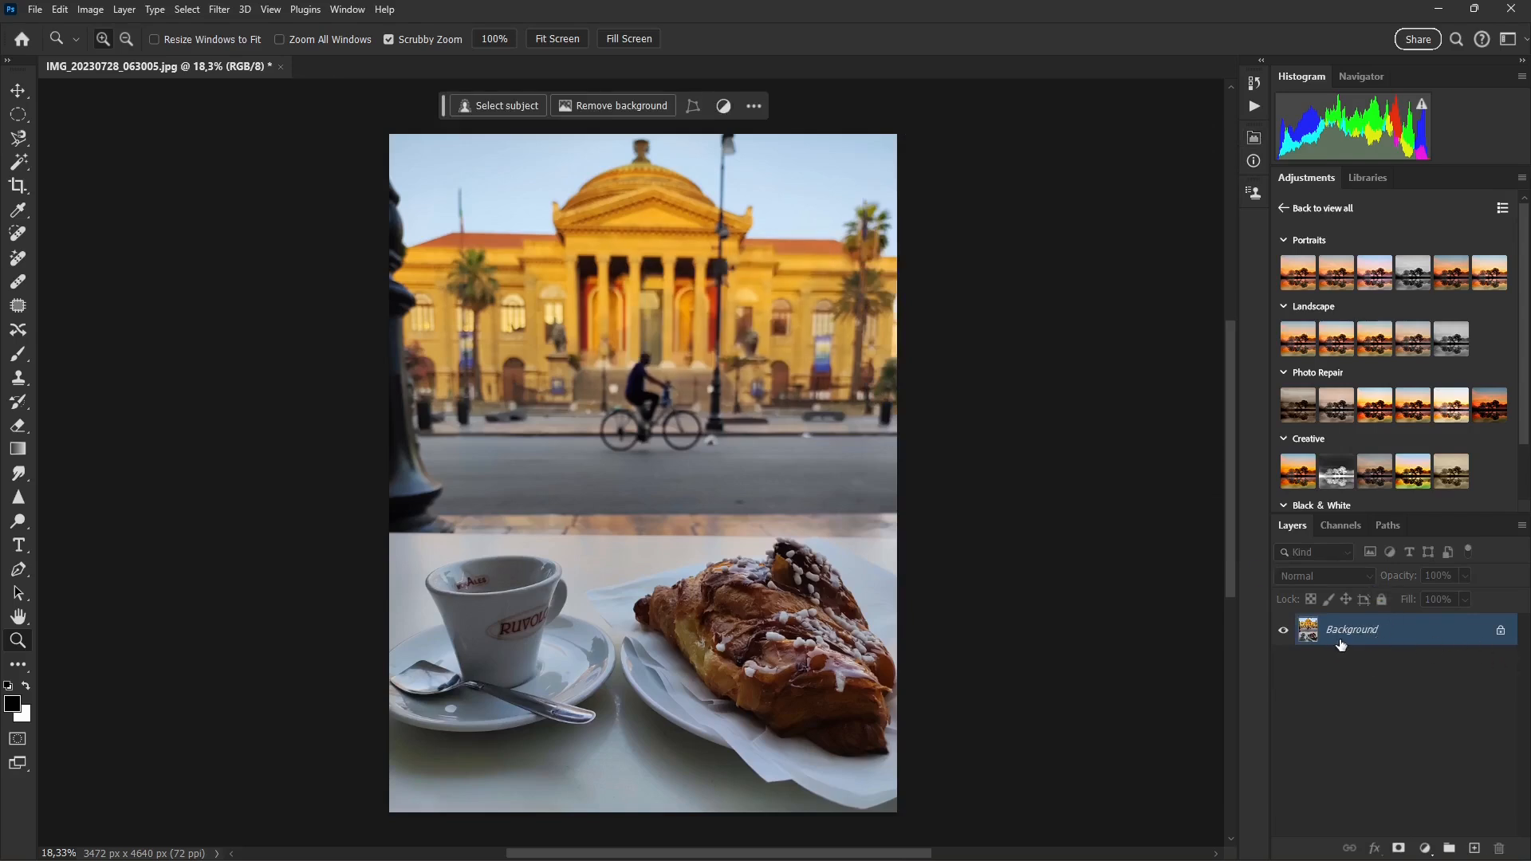
Step: Convert the locked Background into a regular editable layer, keeping the default layer settings
double_click(1386, 635)
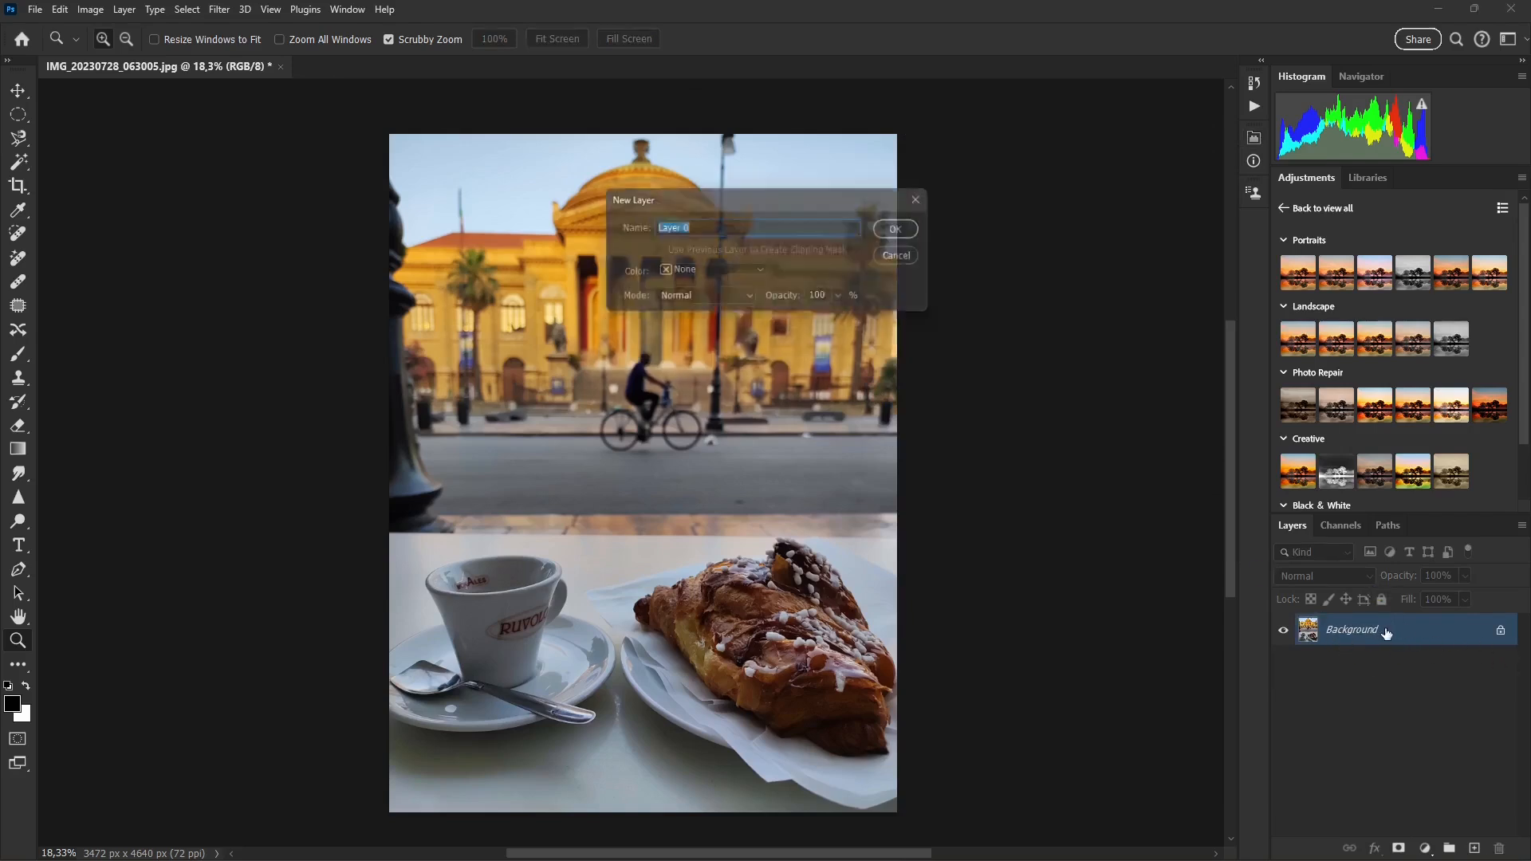
left_click(907, 231)
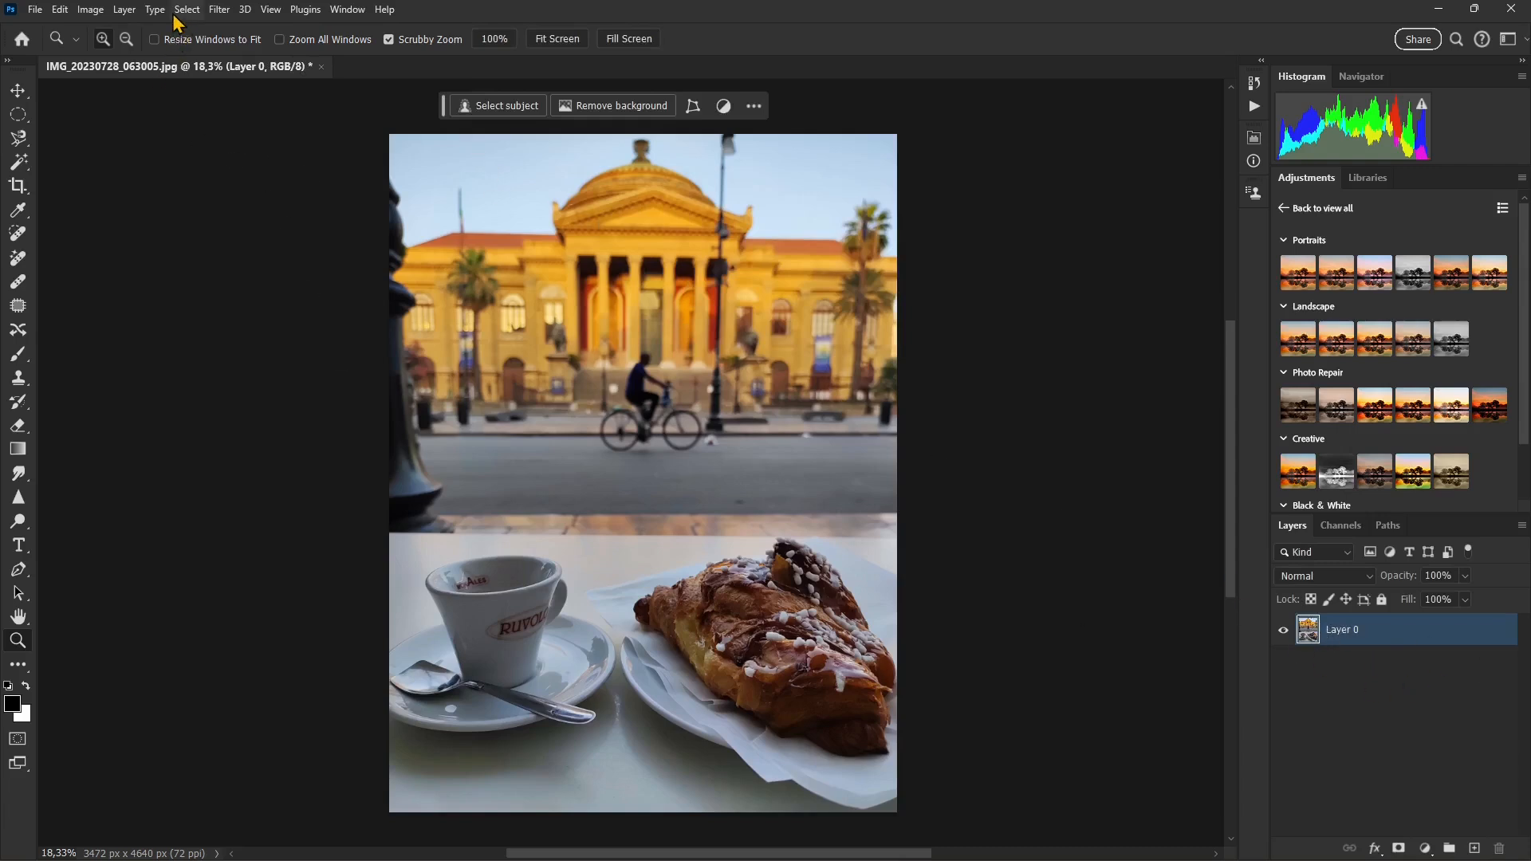
left_click(217, 11)
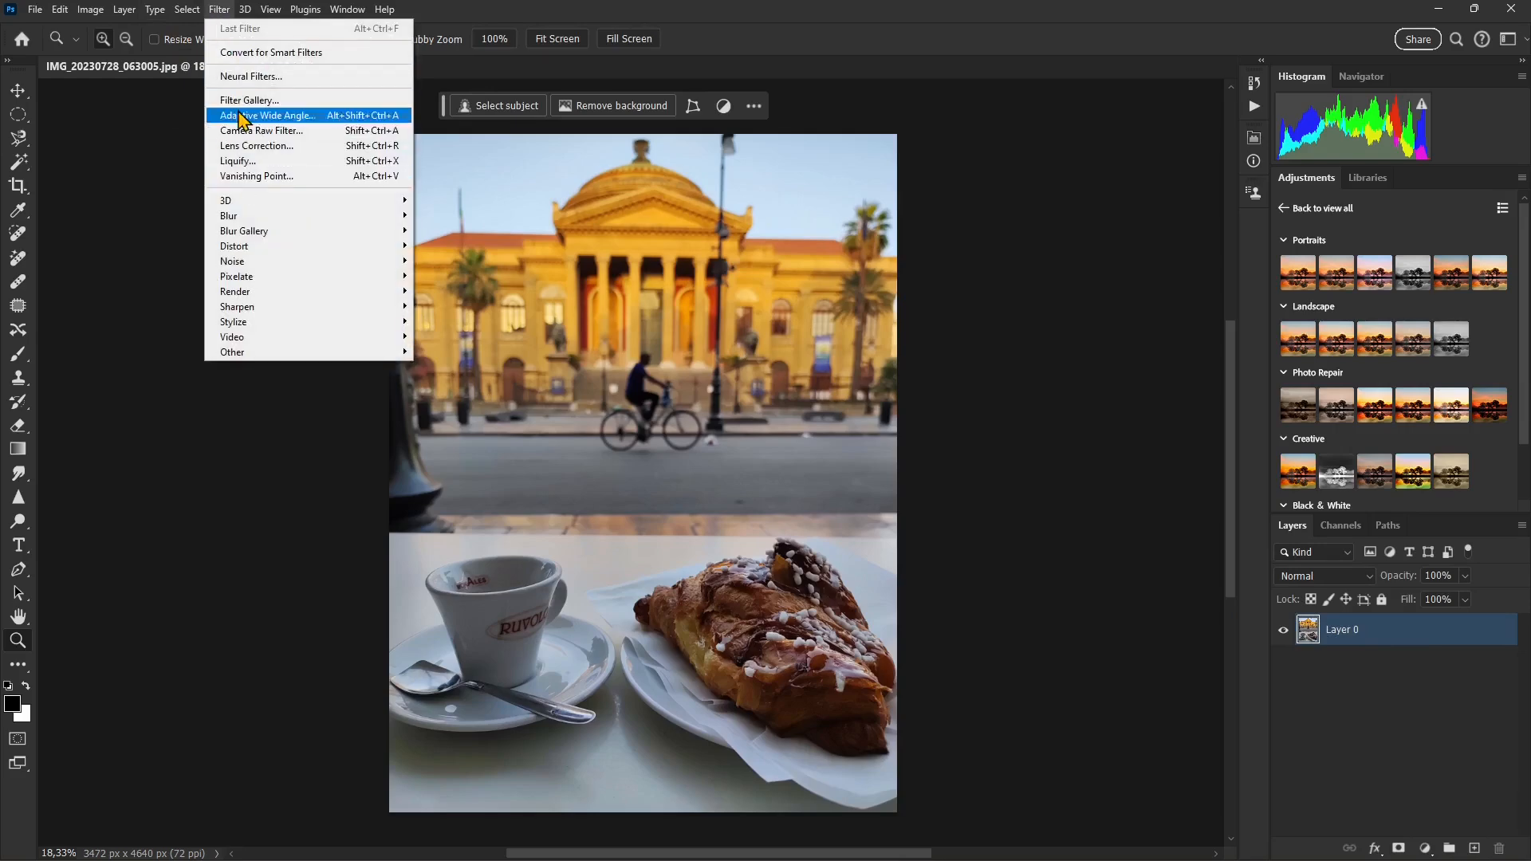
mouse_move(192, 11)
mouse_move(90, 10)
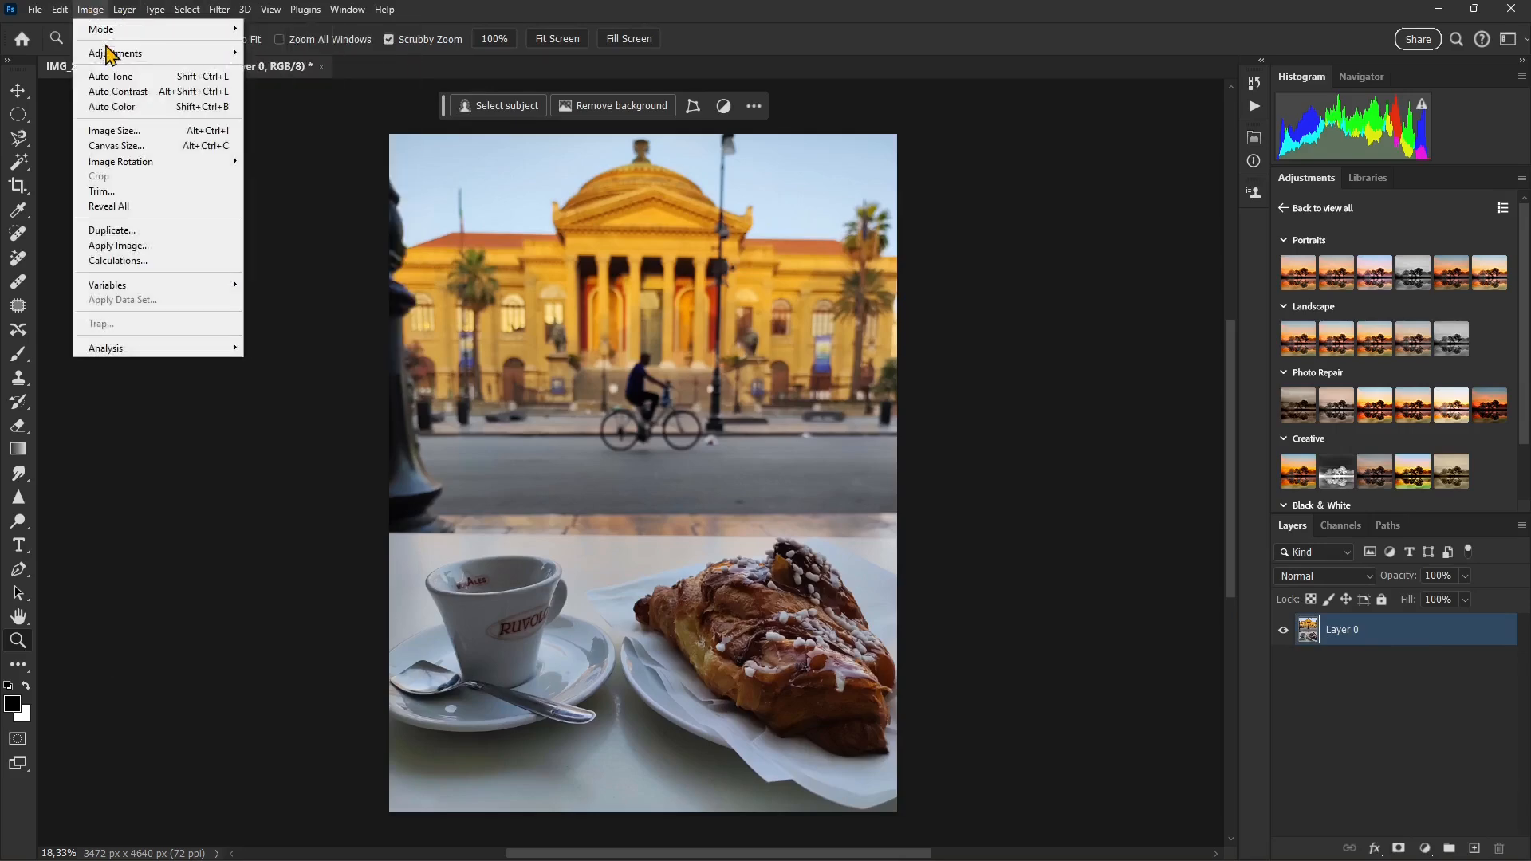
mouse_move(112, 54)
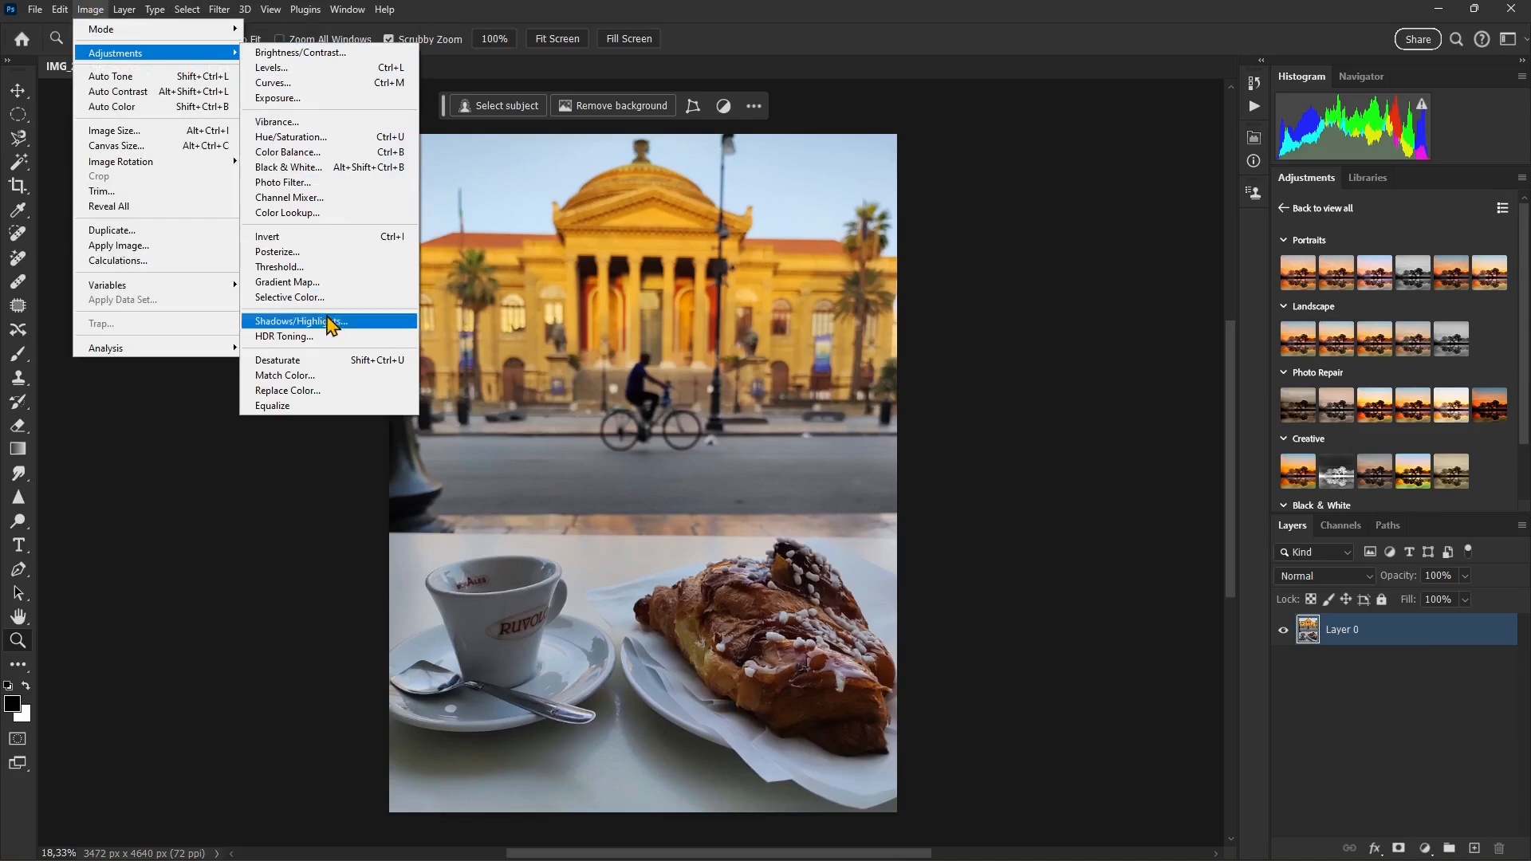
Step: Invert the colours of the photo layer and open the Fade settings for that inversion
left_click(289, 238)
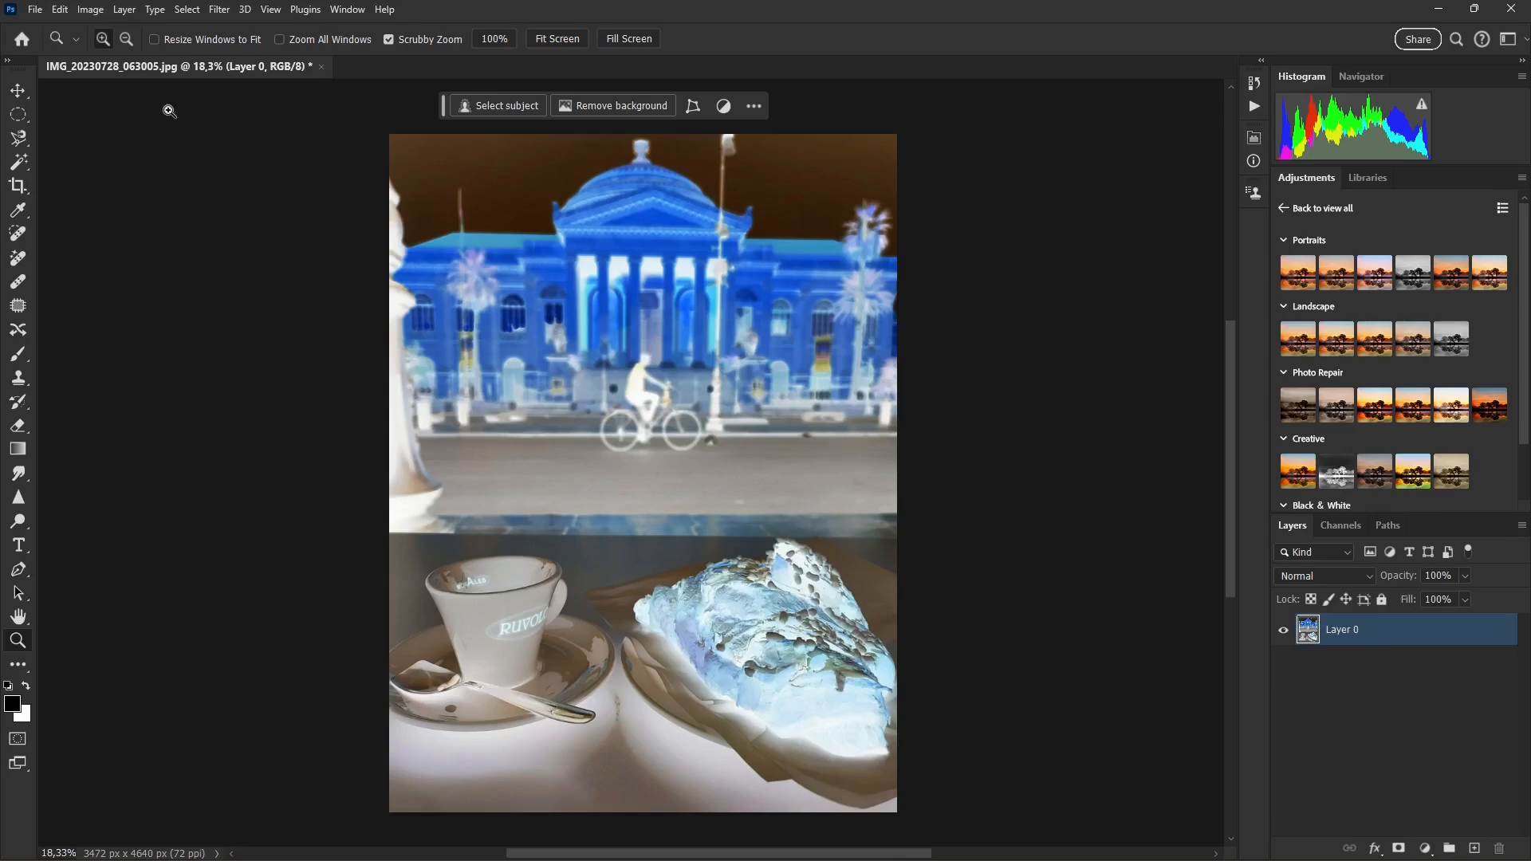
left_click(99, 11)
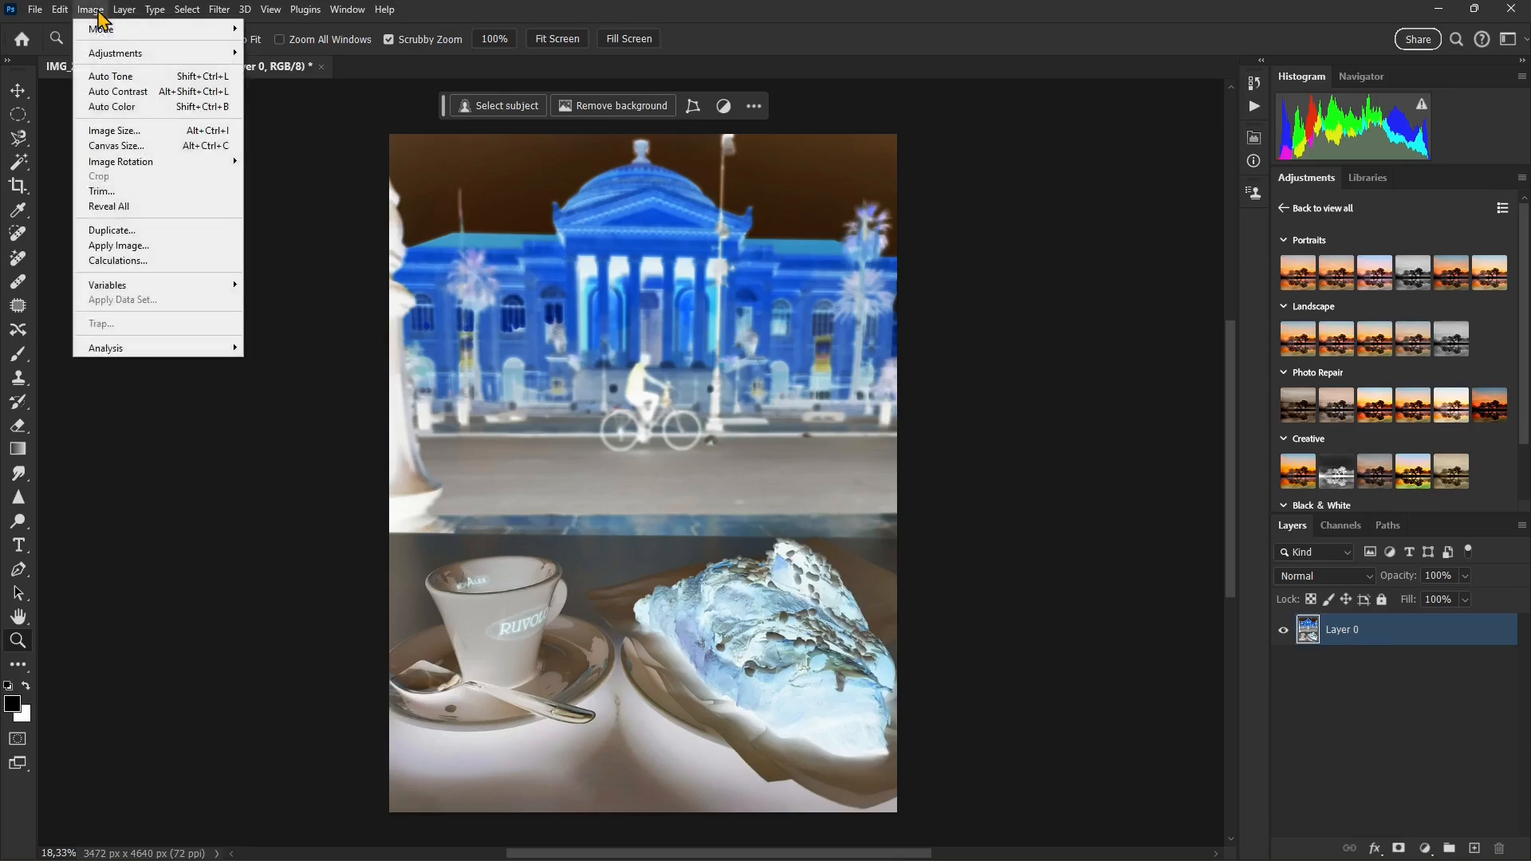
mouse_move(61, 9)
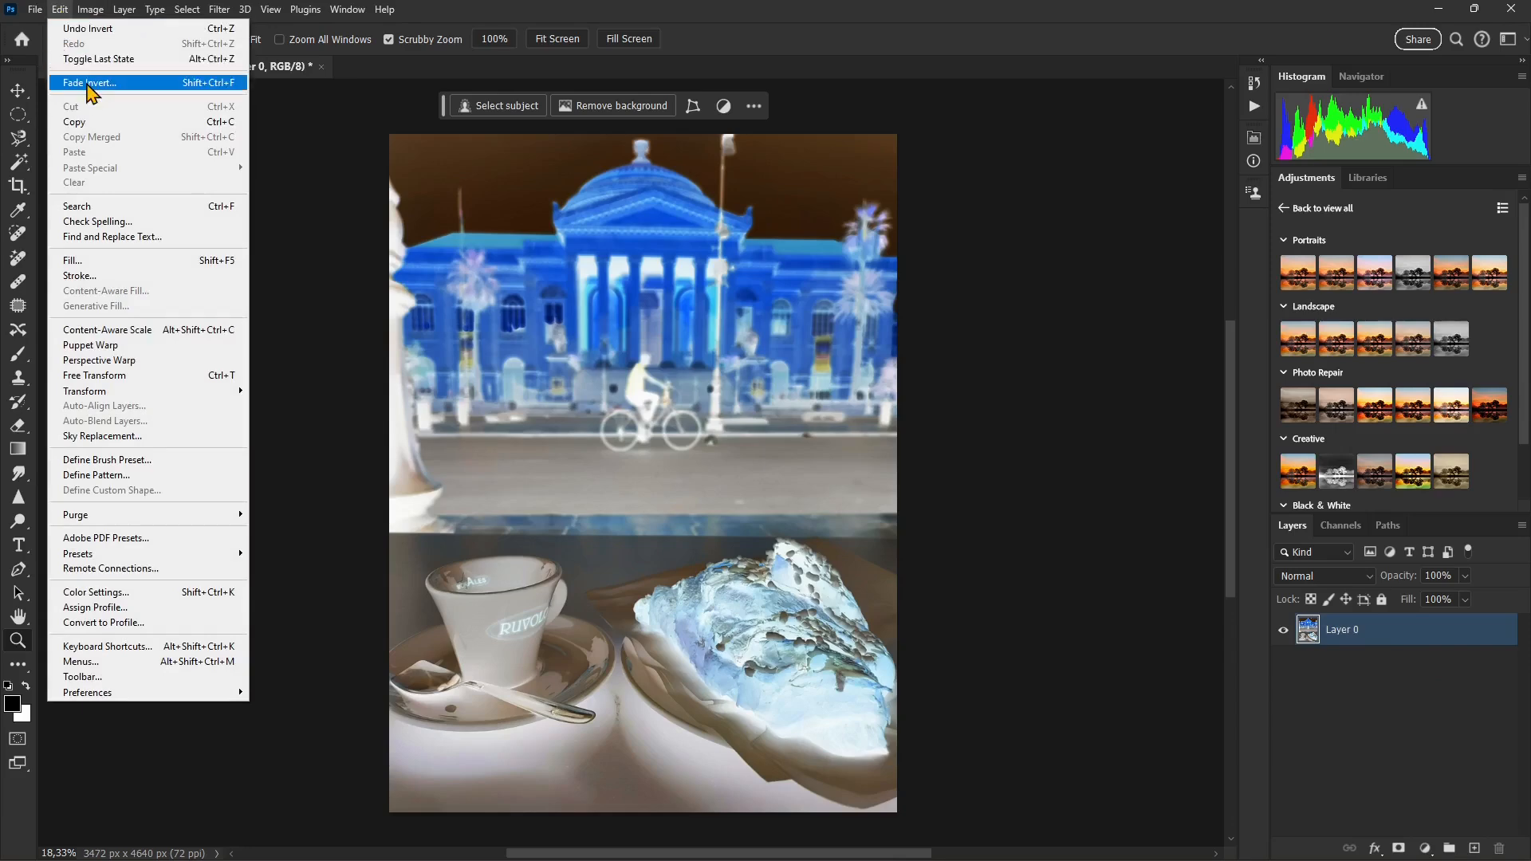
left_click(90, 83)
mouse_move(983, 191)
left_mouse_down()
mouse_move(865, 198)
mouse_move(1013, 198)
left_mouse_up()
Step: Try the Fade blend modes one after another on the inverted photo, from Normal through Screen to Soft Light
left_click(938, 209)
left_click(927, 238)
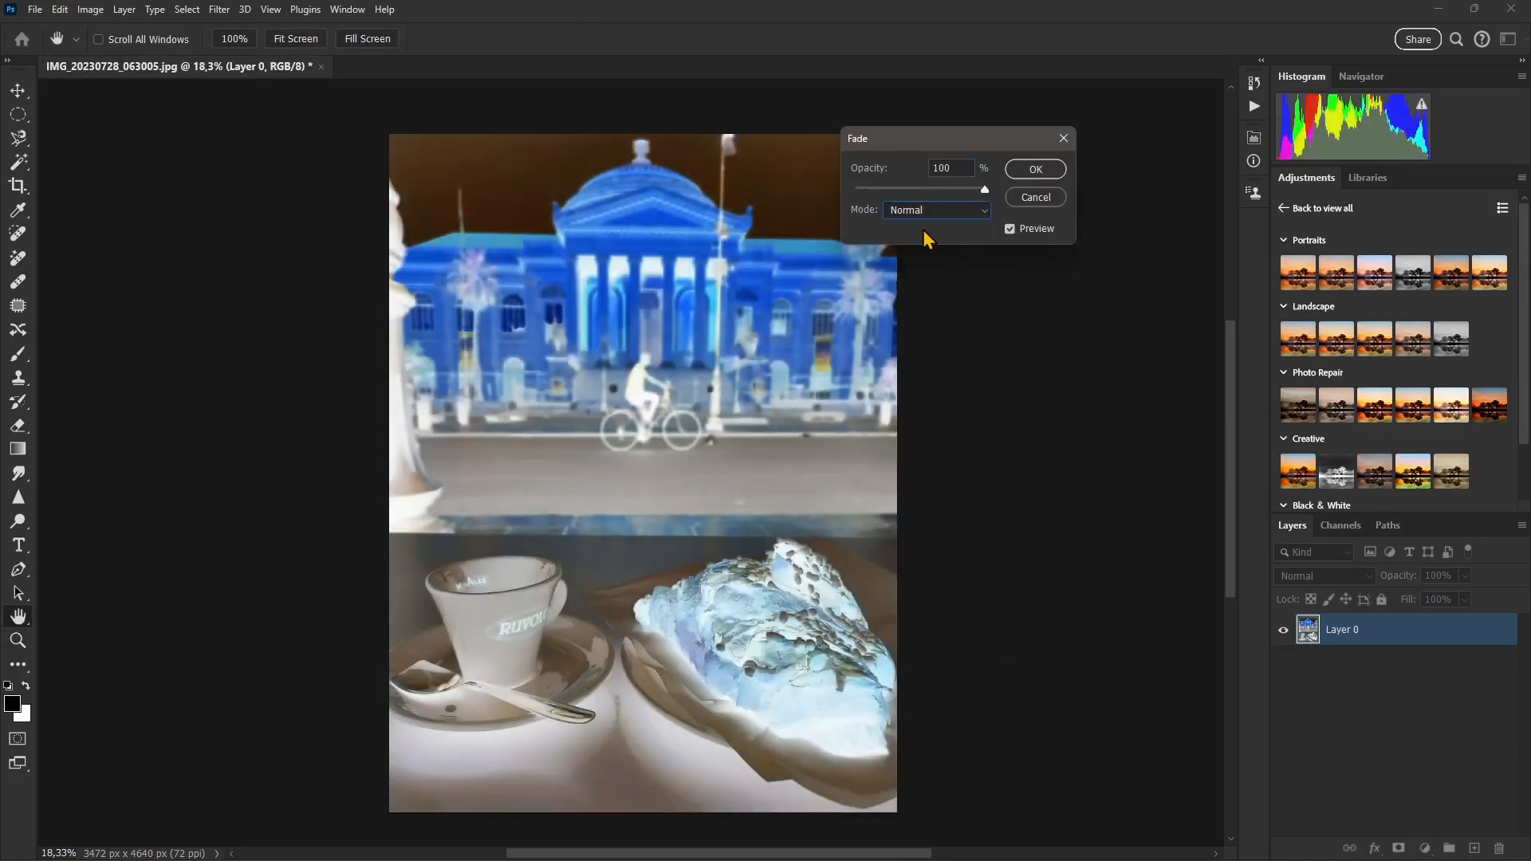
key("Down")
key("Down")
key("Down")
key("Down")
key("Down")
key("Down")
key("Down")
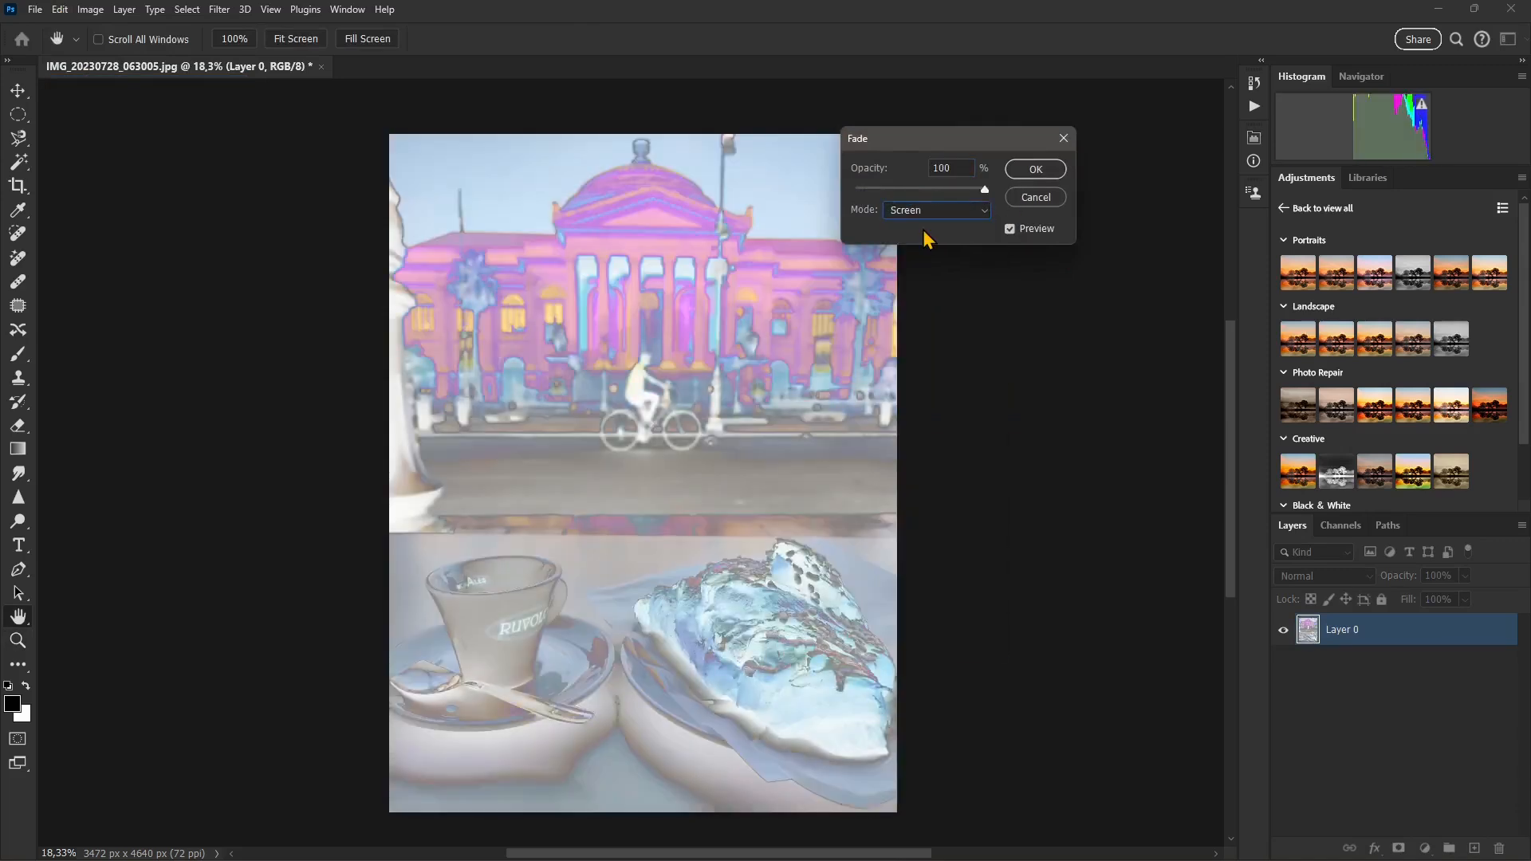
key("Down")
key("Down")
key("Down")
key("Down")
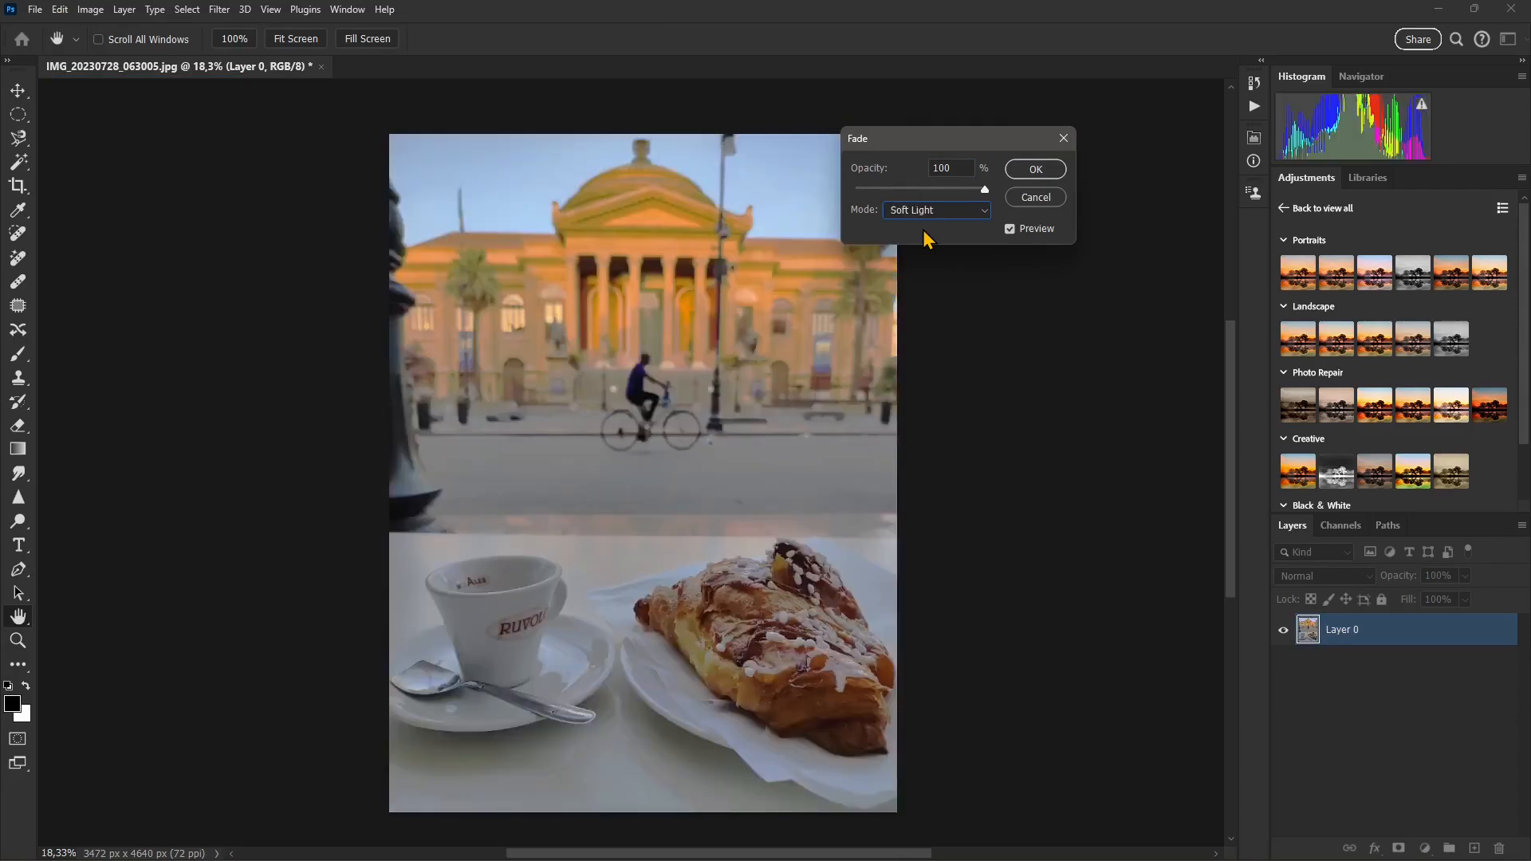
Step: Fade the inversion with the Subtract blend mode at 100% opacity
left_click(951, 212)
left_click(933, 559)
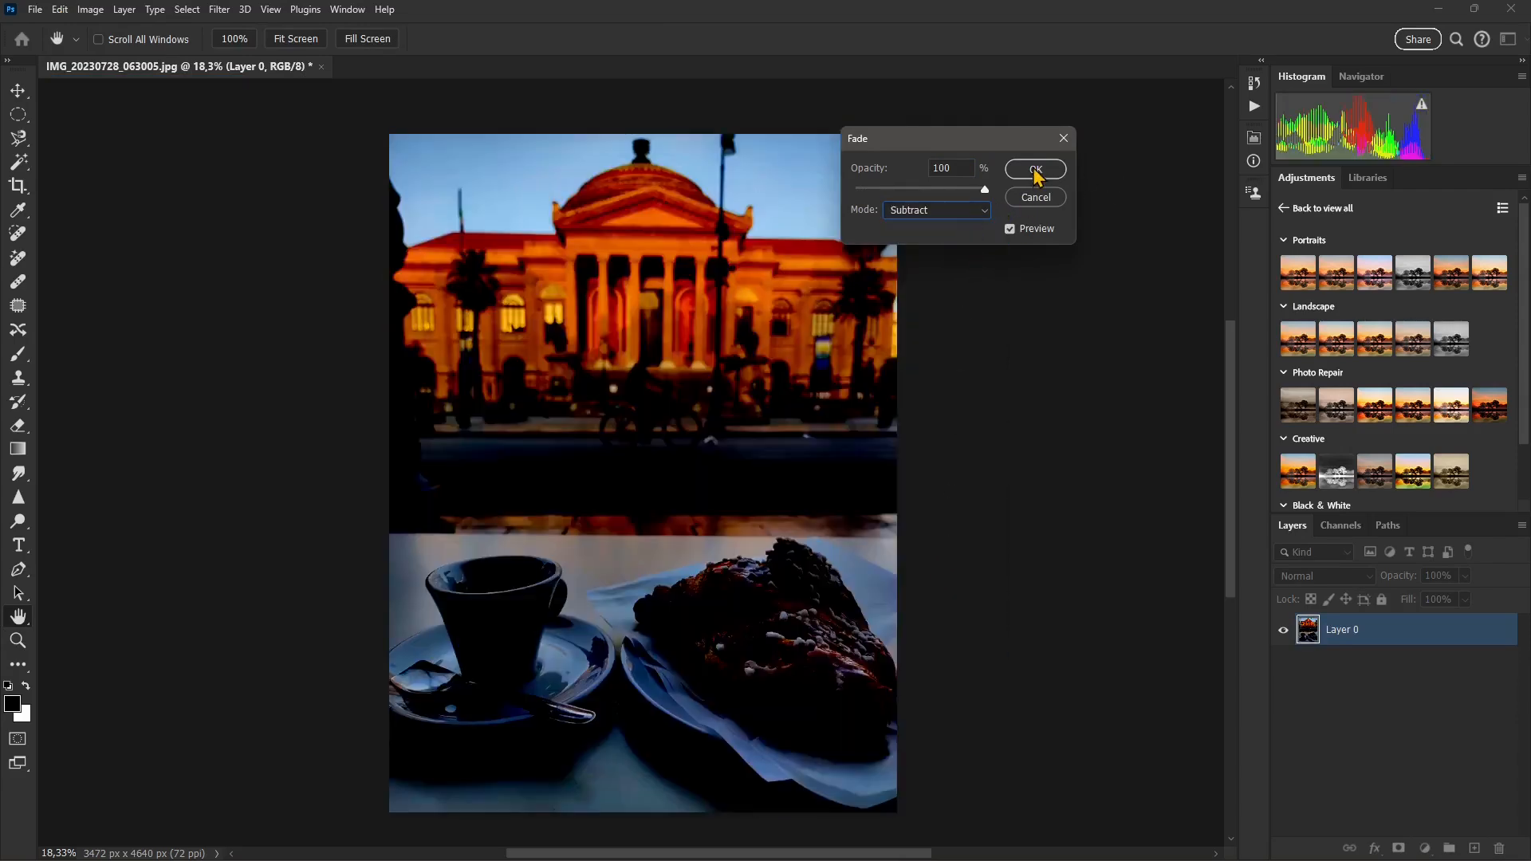
left_click(1035, 169)
key("z")
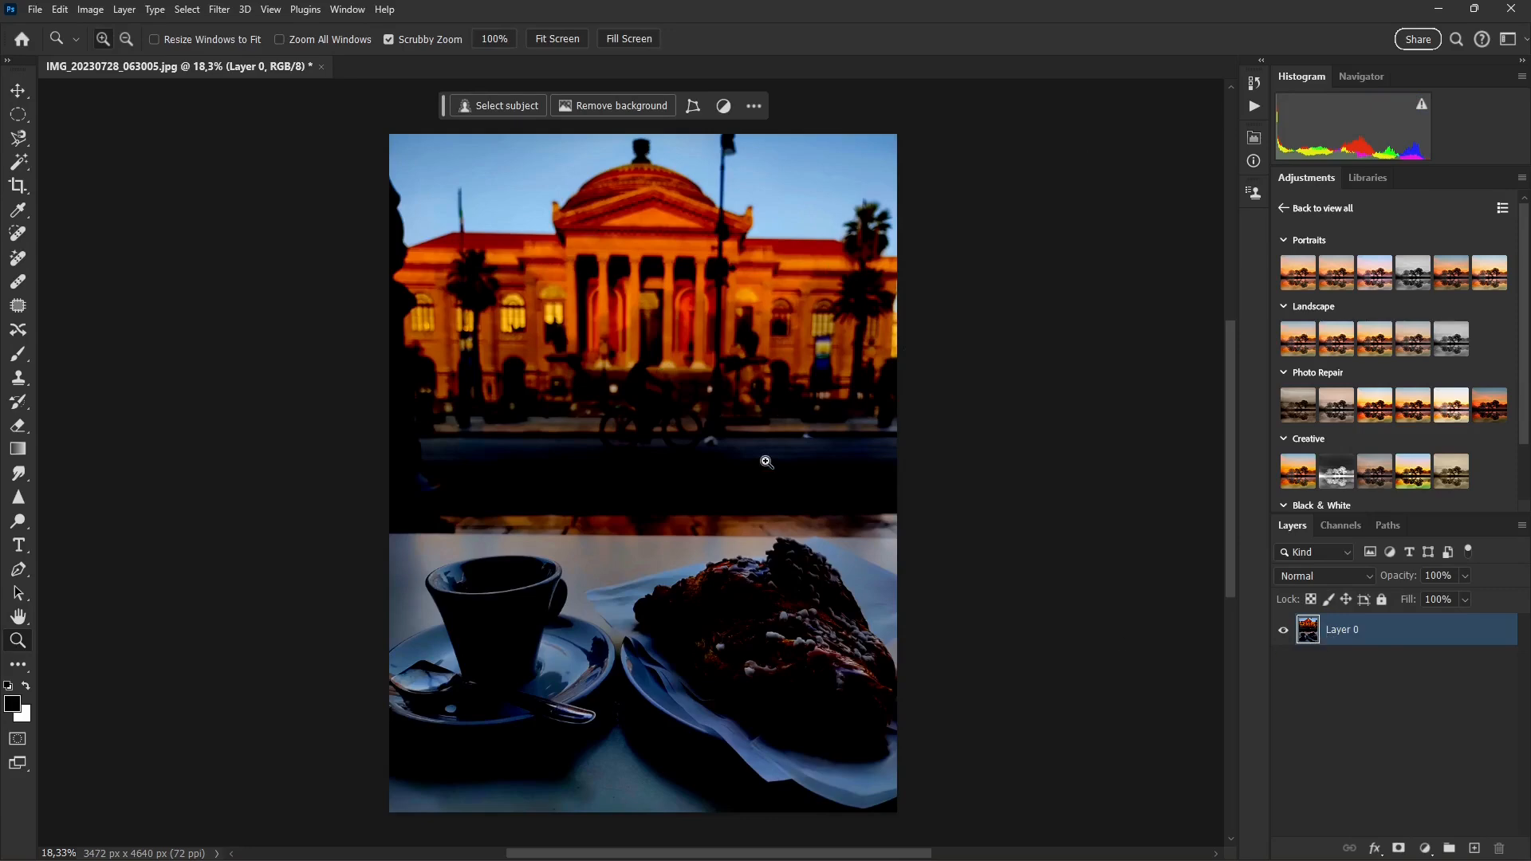
Step: Undo the inversion, its fade and the earlier layer changes back to the single locked Background
key("ctrl+i")
key("ctrl+z")
key("ctrl+z")
key("ctrl+z")
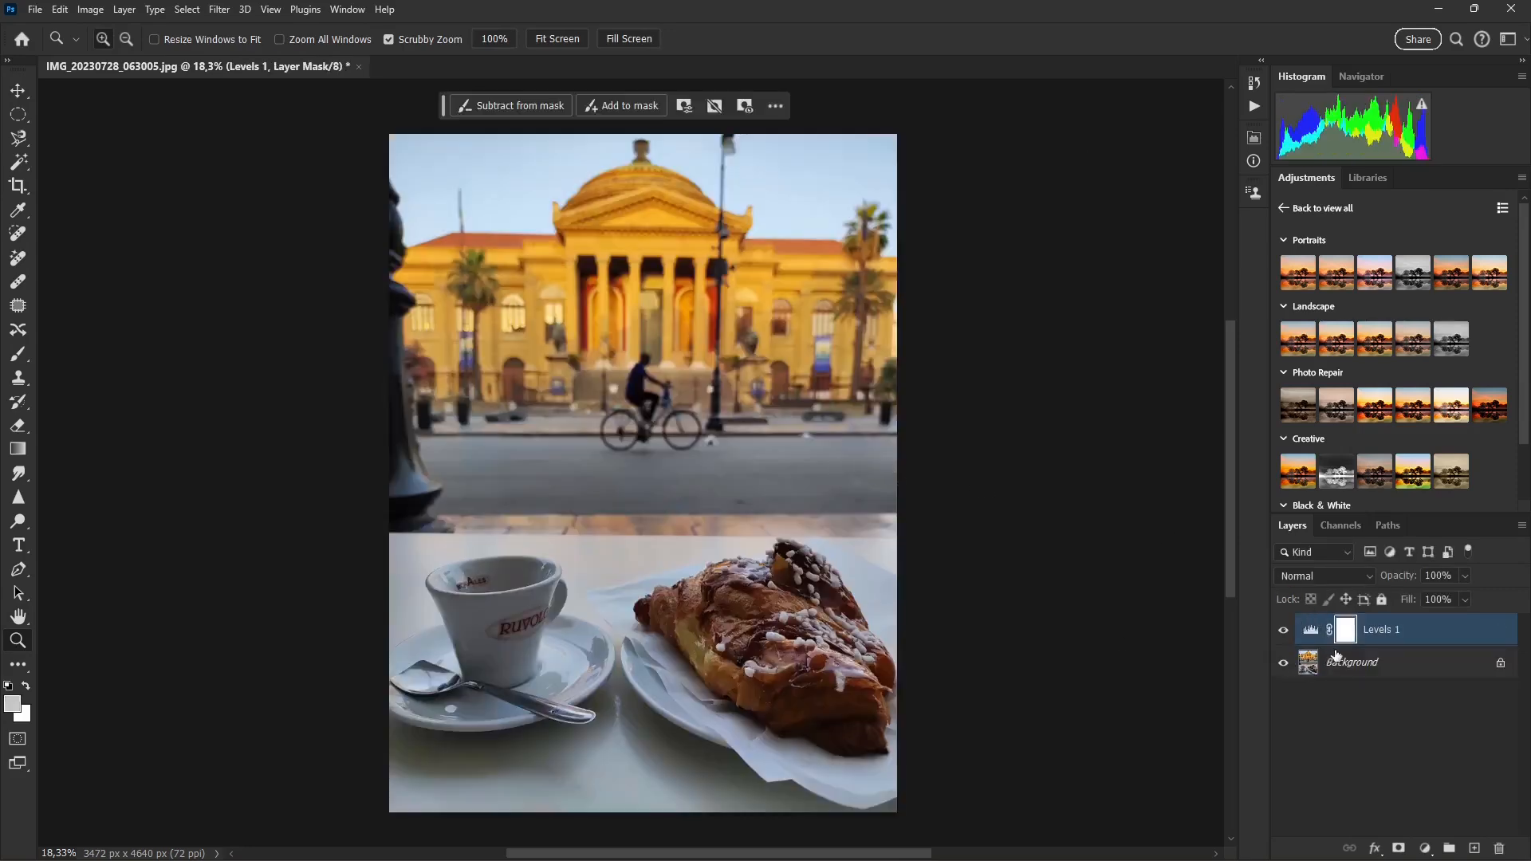
key("ctrl+z")
Step: Convert the Background into a regular layer with default settings and add a Levels adjustment layer above it
double_click(1426, 642)
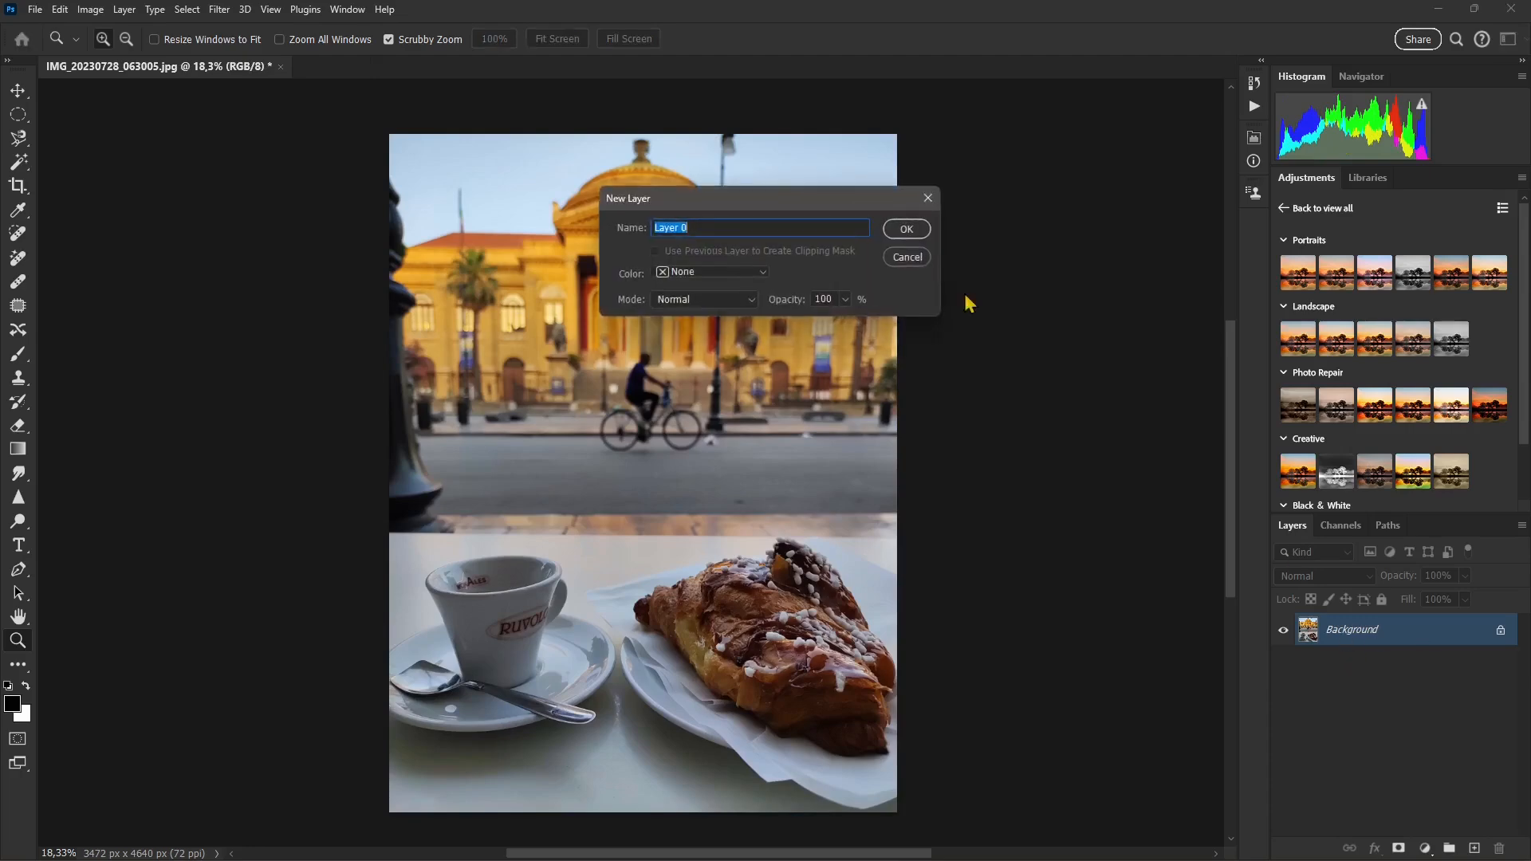
left_click(907, 231)
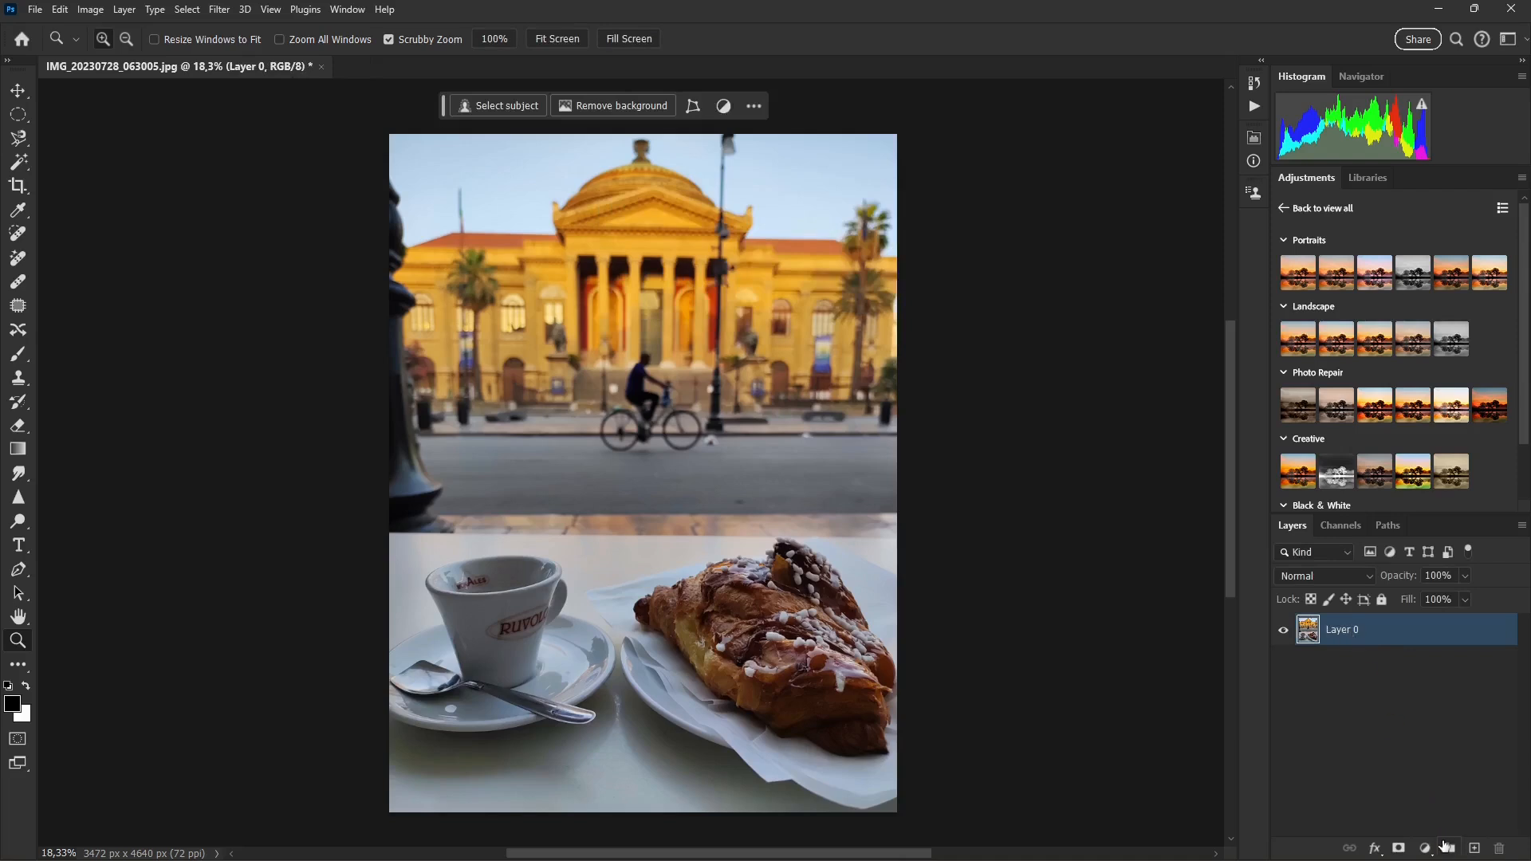
left_click(1427, 849)
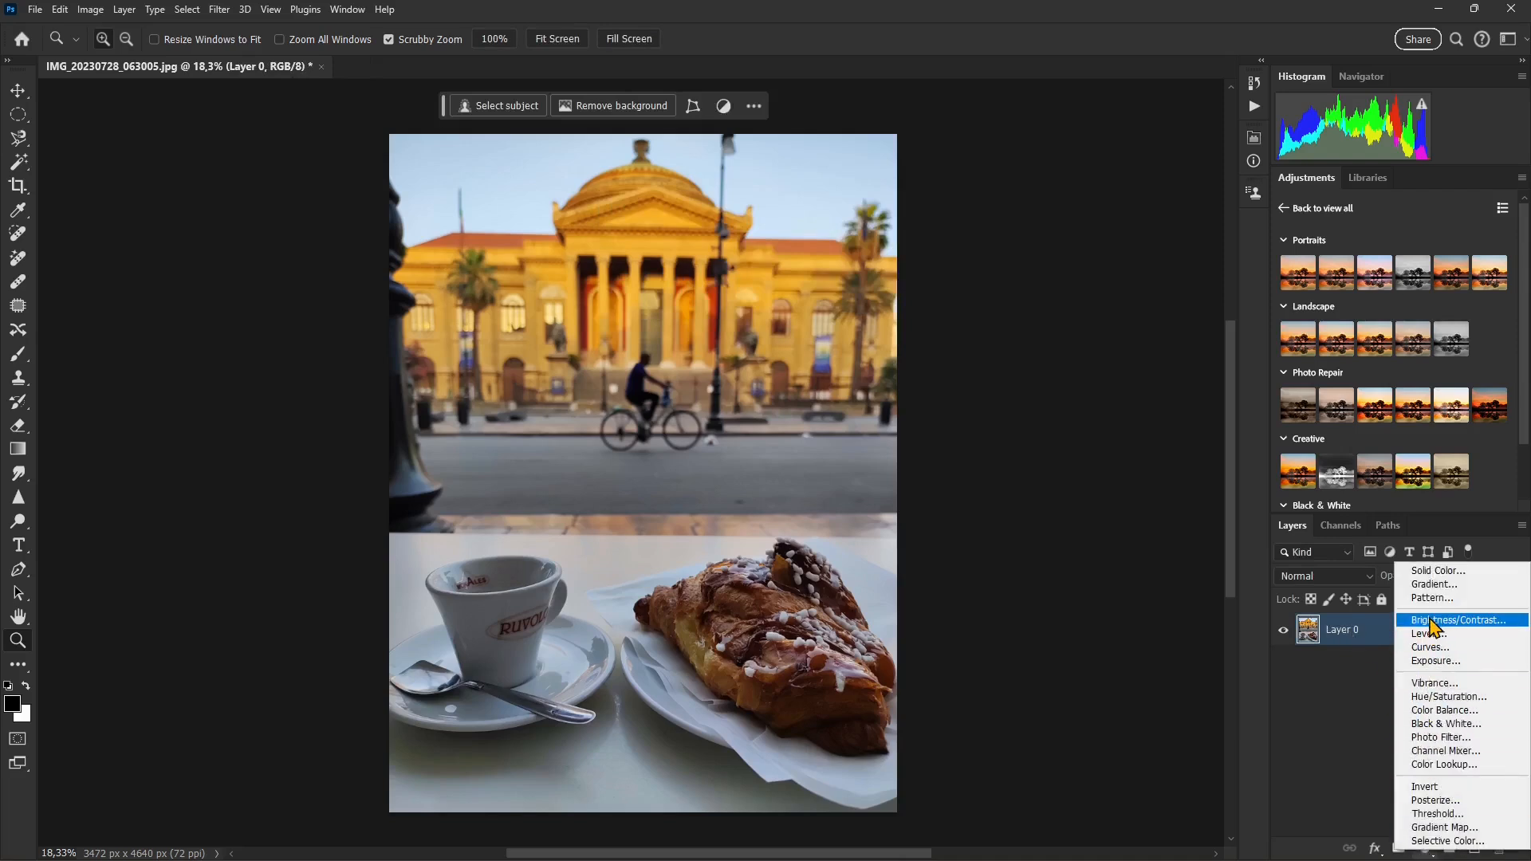
left_click(1431, 634)
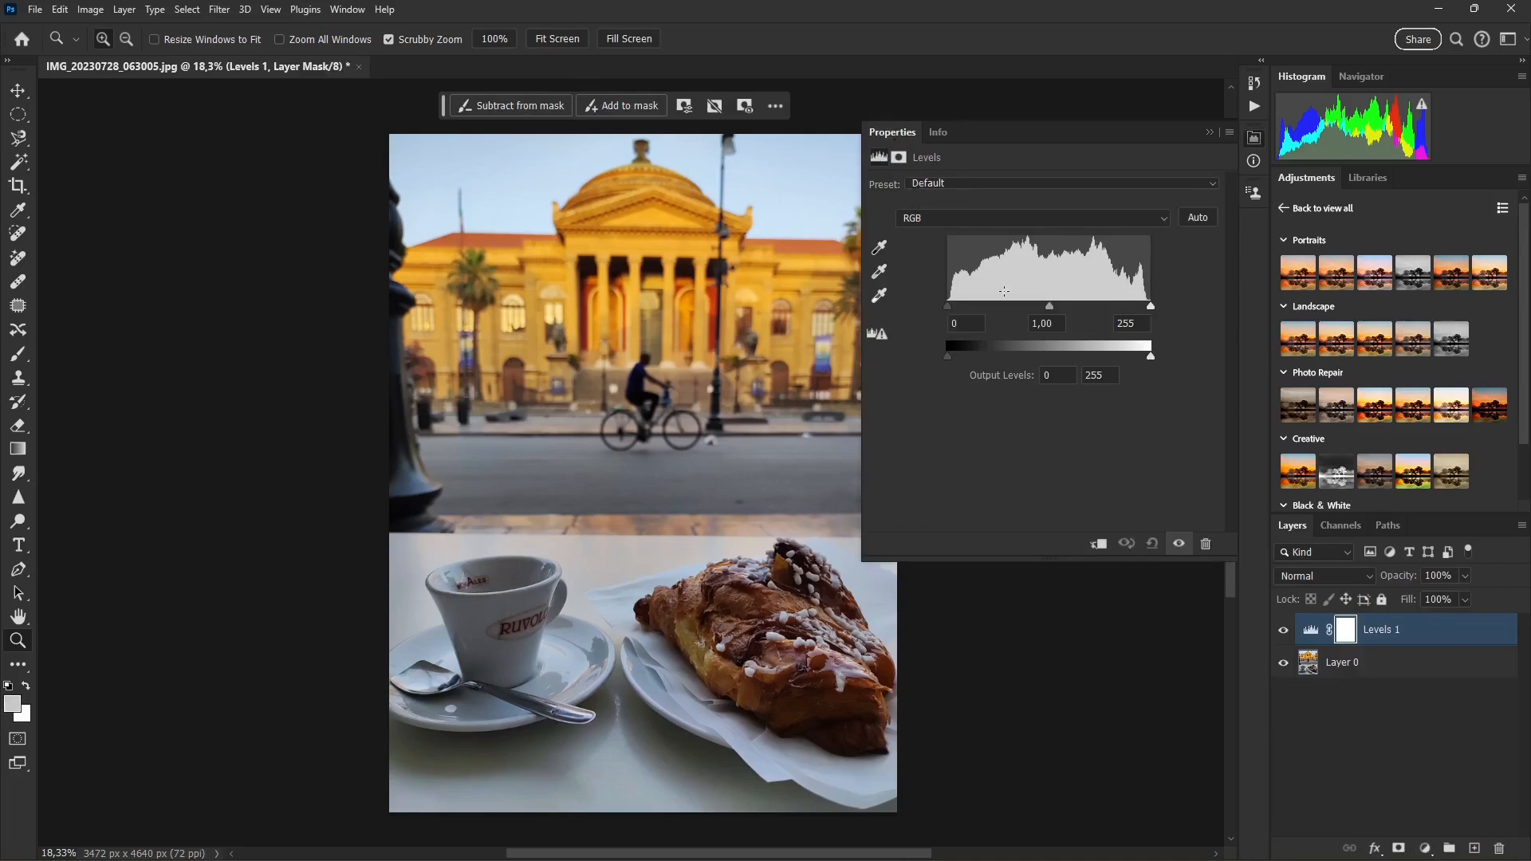
Step: Set the RGB input levels to black 6, midtone 0.88 and white 247 in the Levels adjustment
left_click_drag(949, 306, 952, 307)
left_click_drag(1151, 307, 1146, 307)
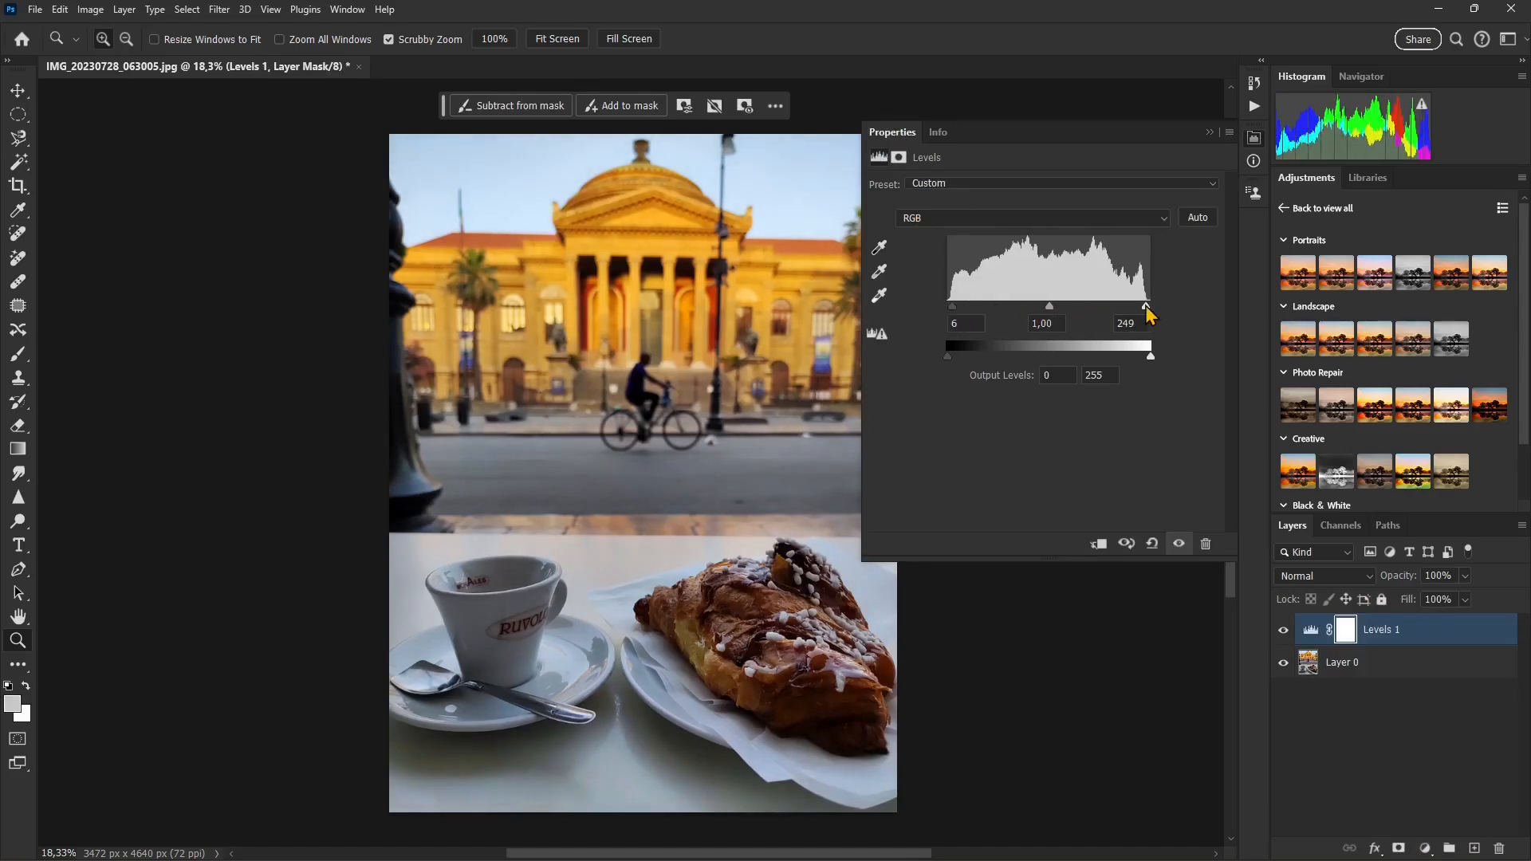
left_click_drag(1048, 303, 1143, 307)
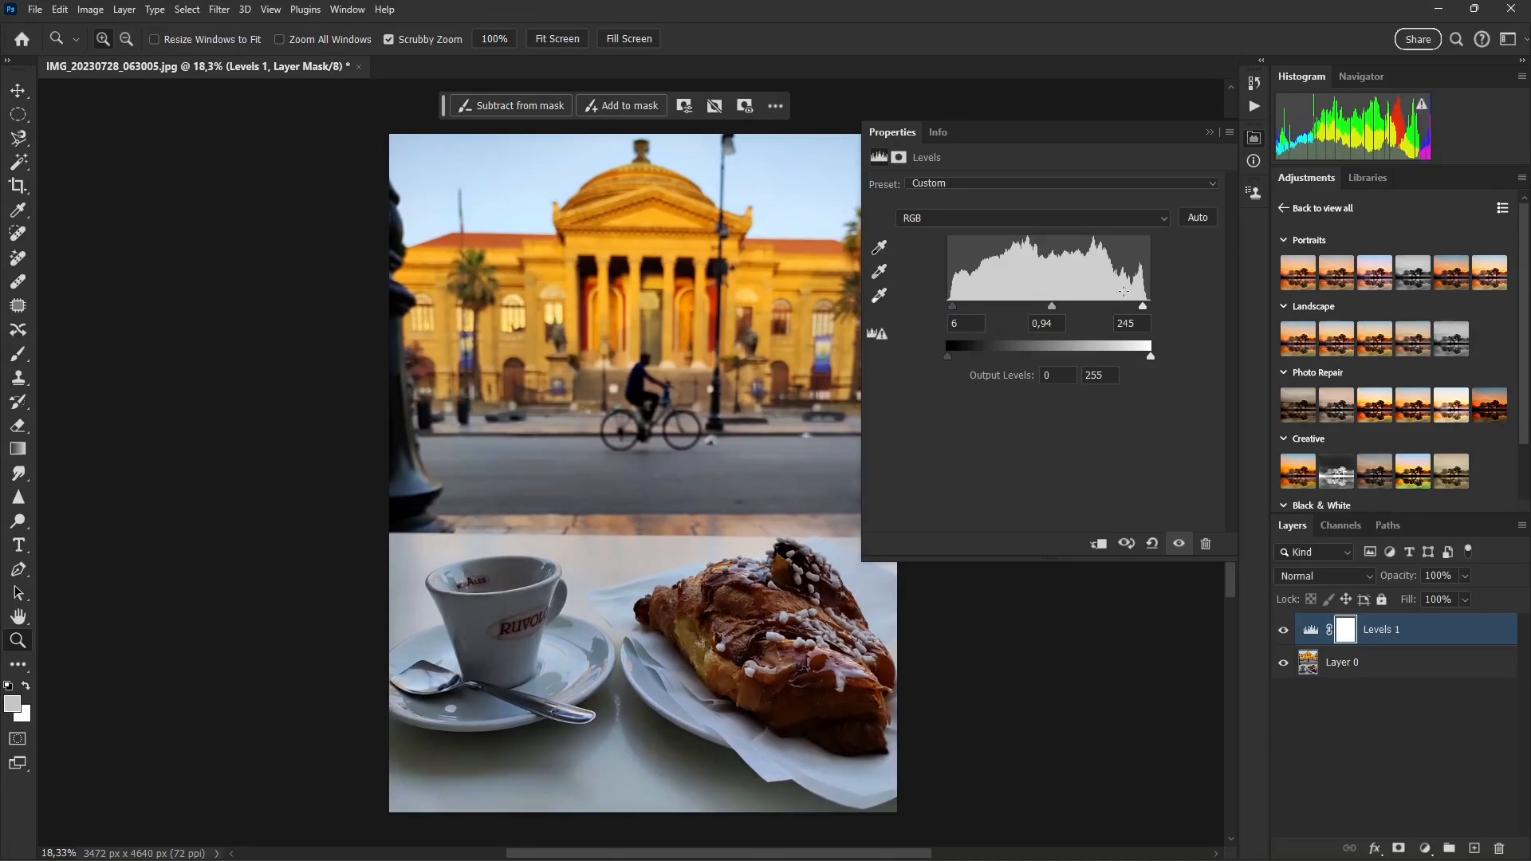
left_click_drag(1141, 308, 1145, 308)
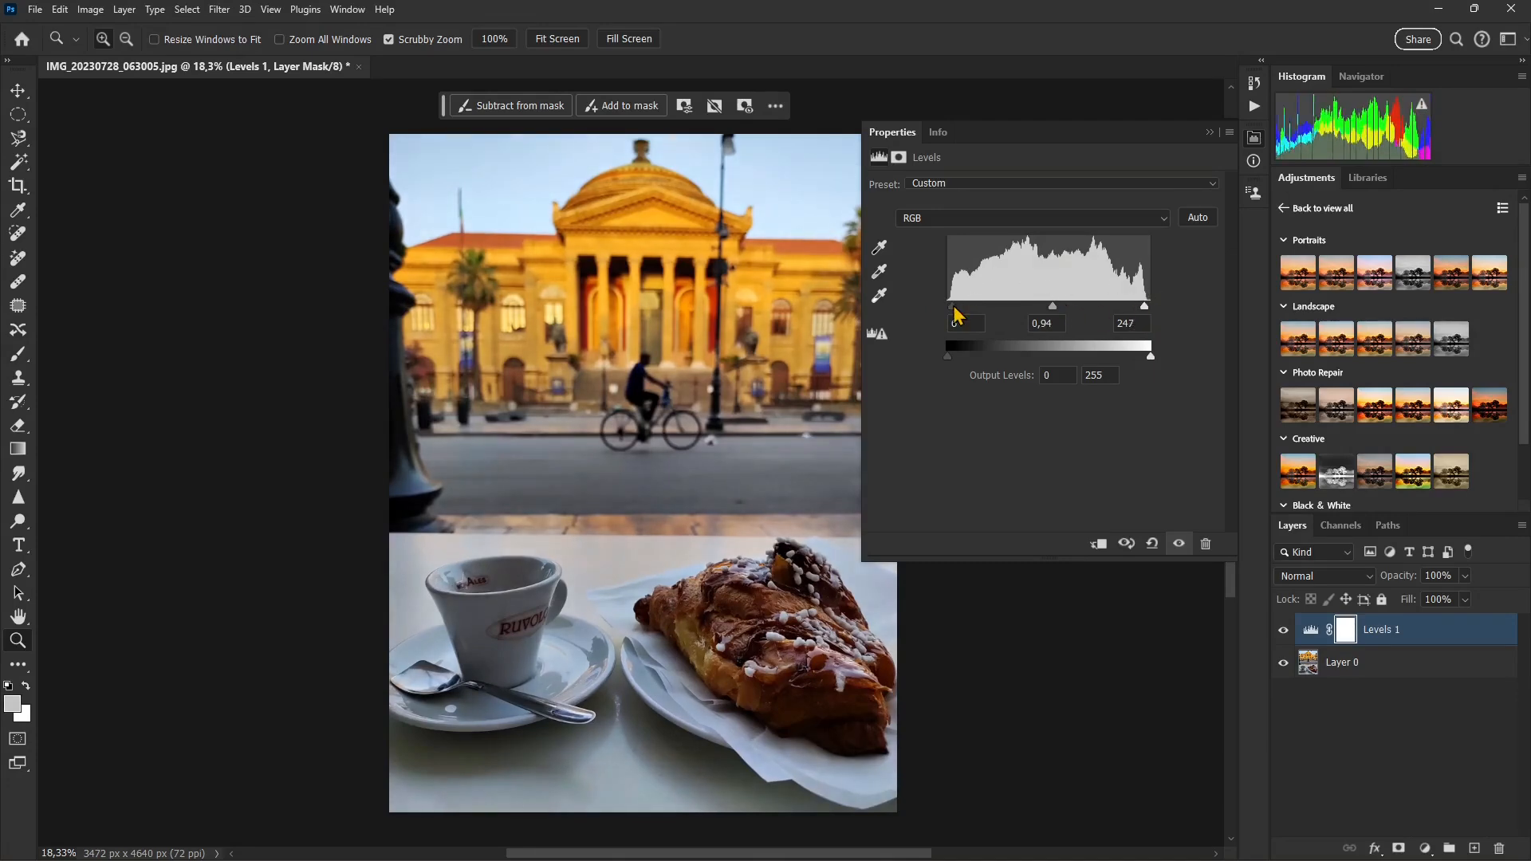
mouse_move(1052, 309)
left_mouse_down()
mouse_move(1093, 314)
mouse_move(1071, 319)
left_mouse_up()
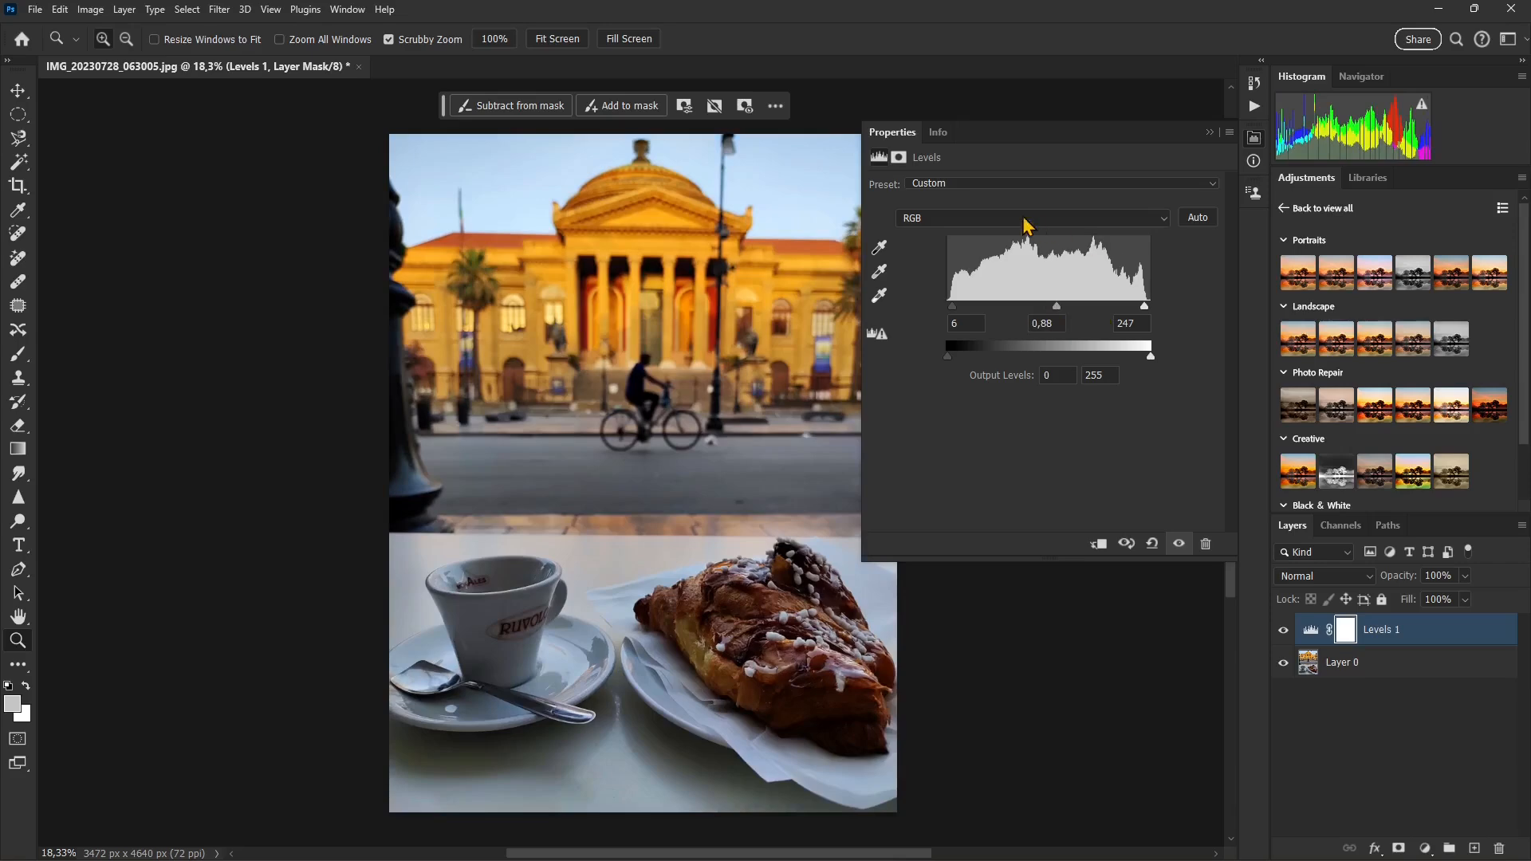
Step: Set the Green channel's white input level to 234 and its midtone to 0.88
left_click(919, 220)
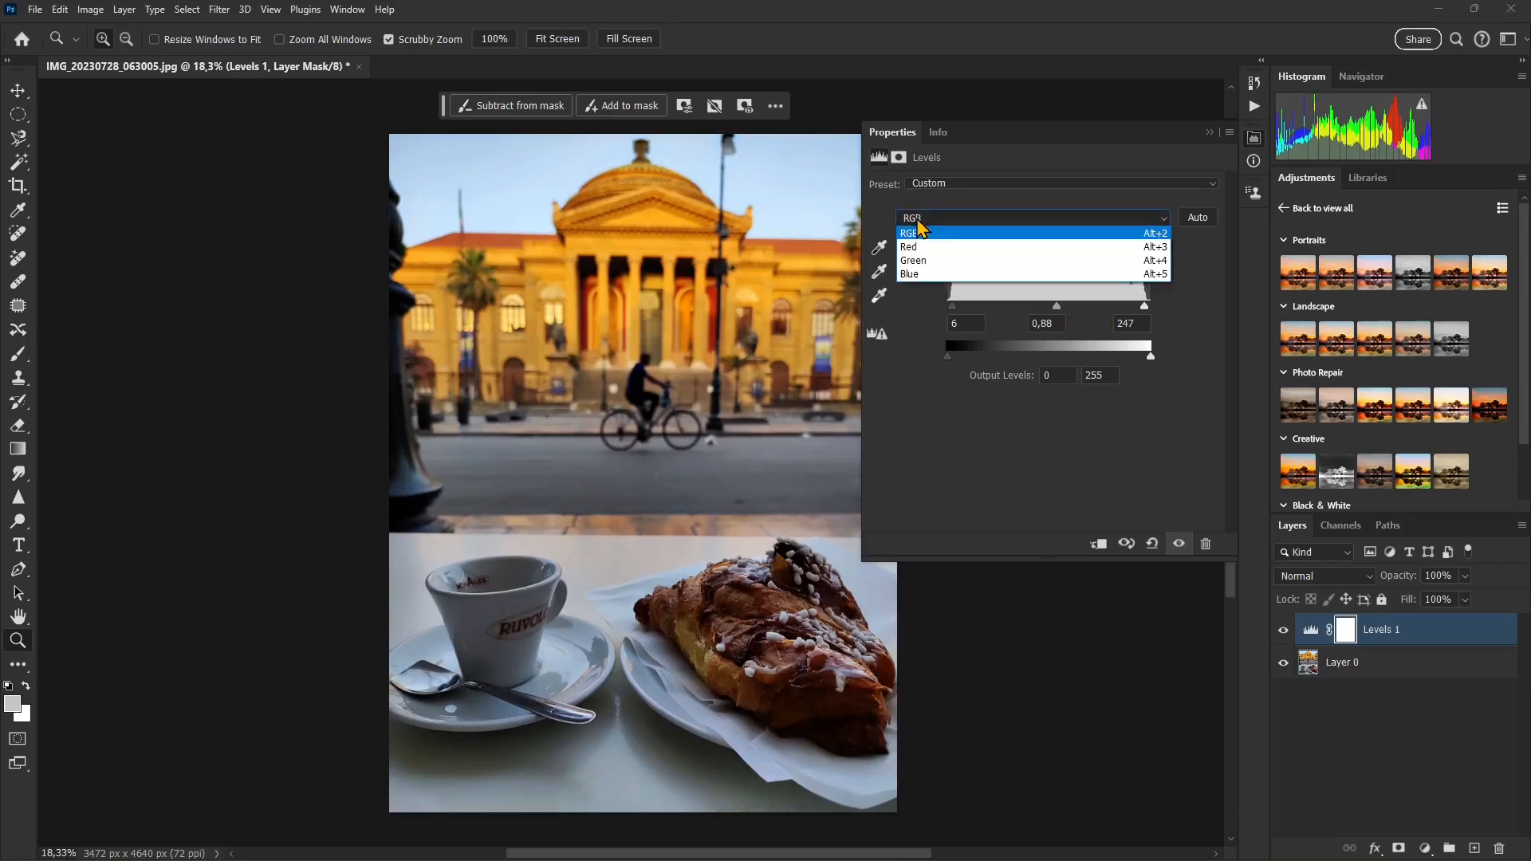
left_click(918, 239)
left_click(922, 223)
left_click(917, 259)
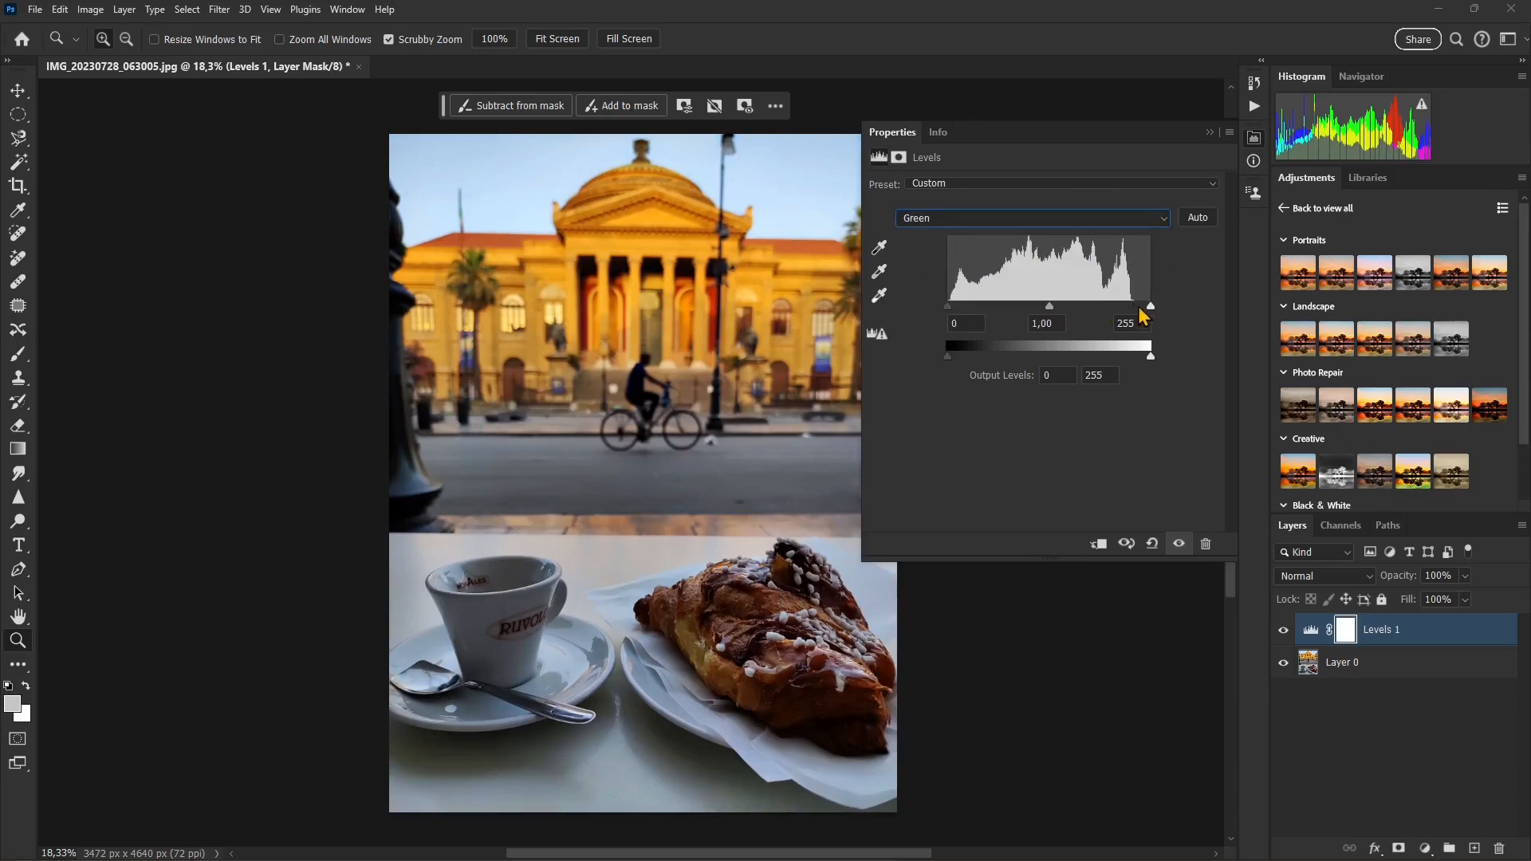
left_click_drag(1149, 307, 1135, 310)
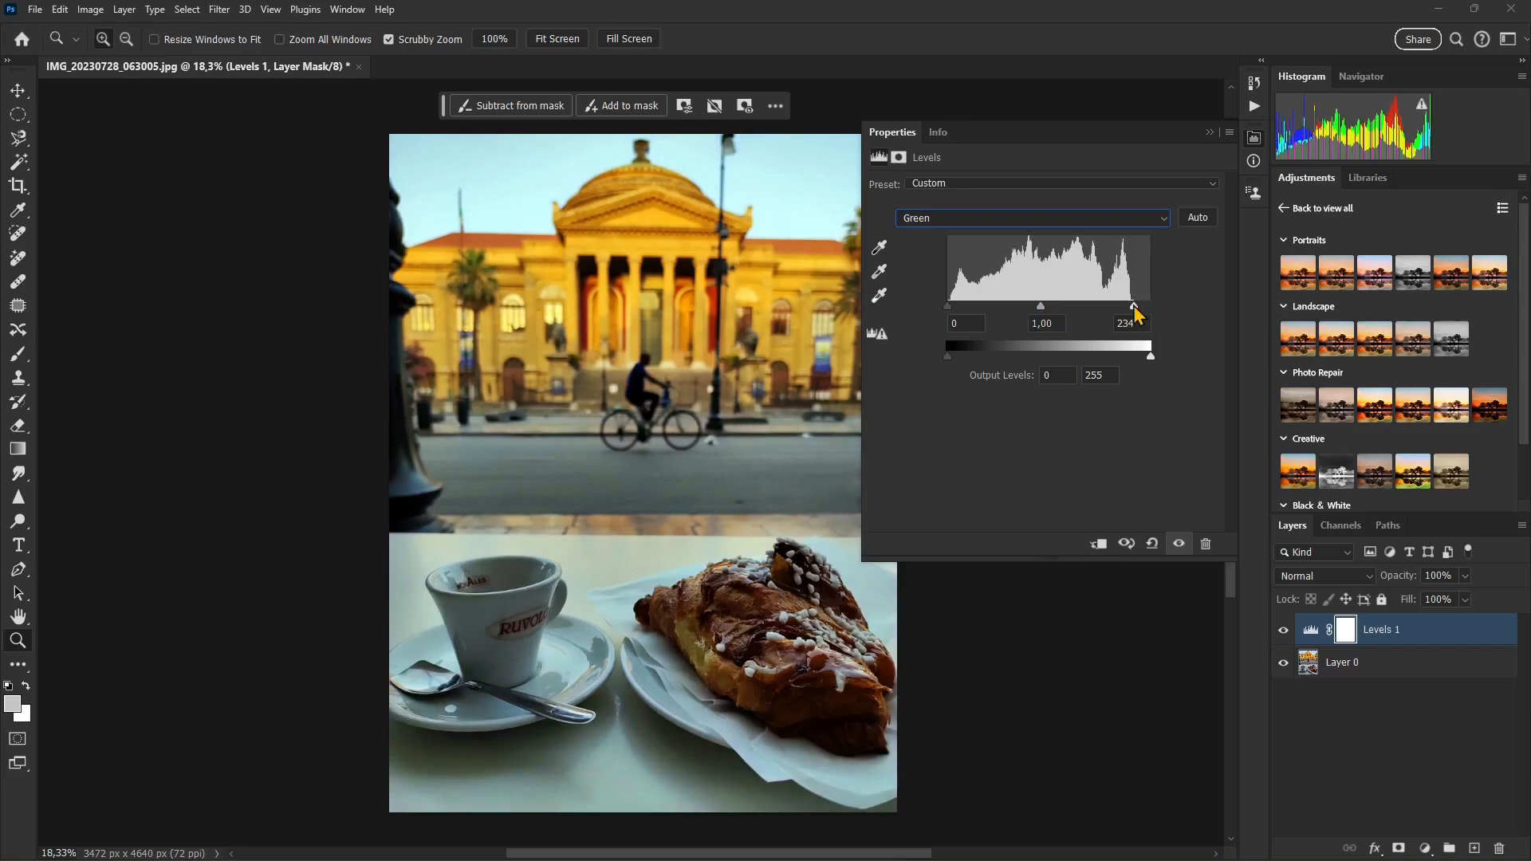
left_click_drag(1041, 308, 1050, 309)
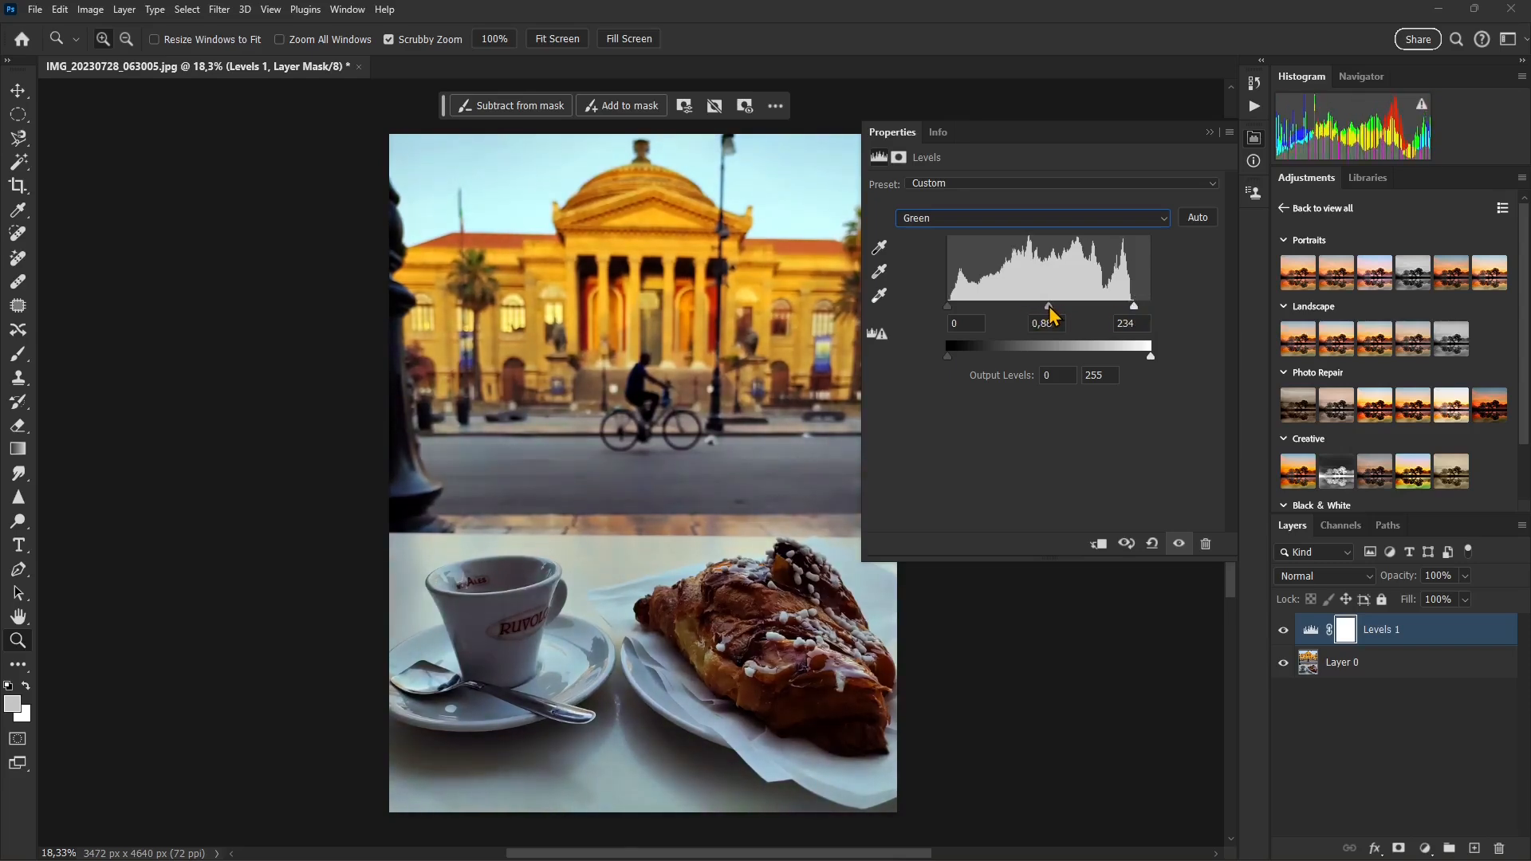
Step: Set the Blue channel's white input level to 249 and its midtone to 0.88
left_click(933, 223)
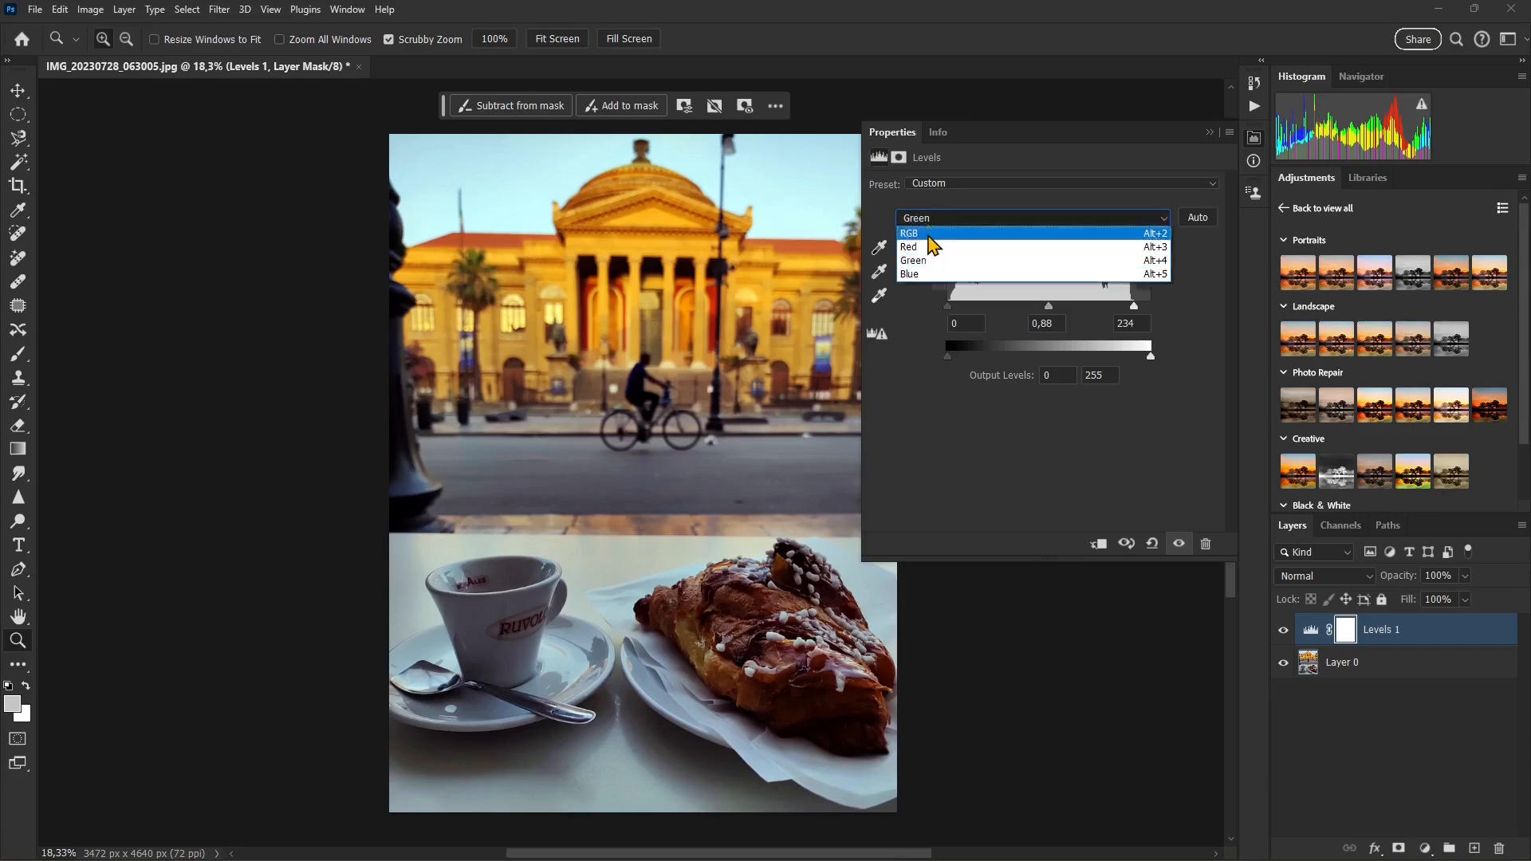
left_click(921, 276)
left_click_drag(1151, 307, 1146, 307)
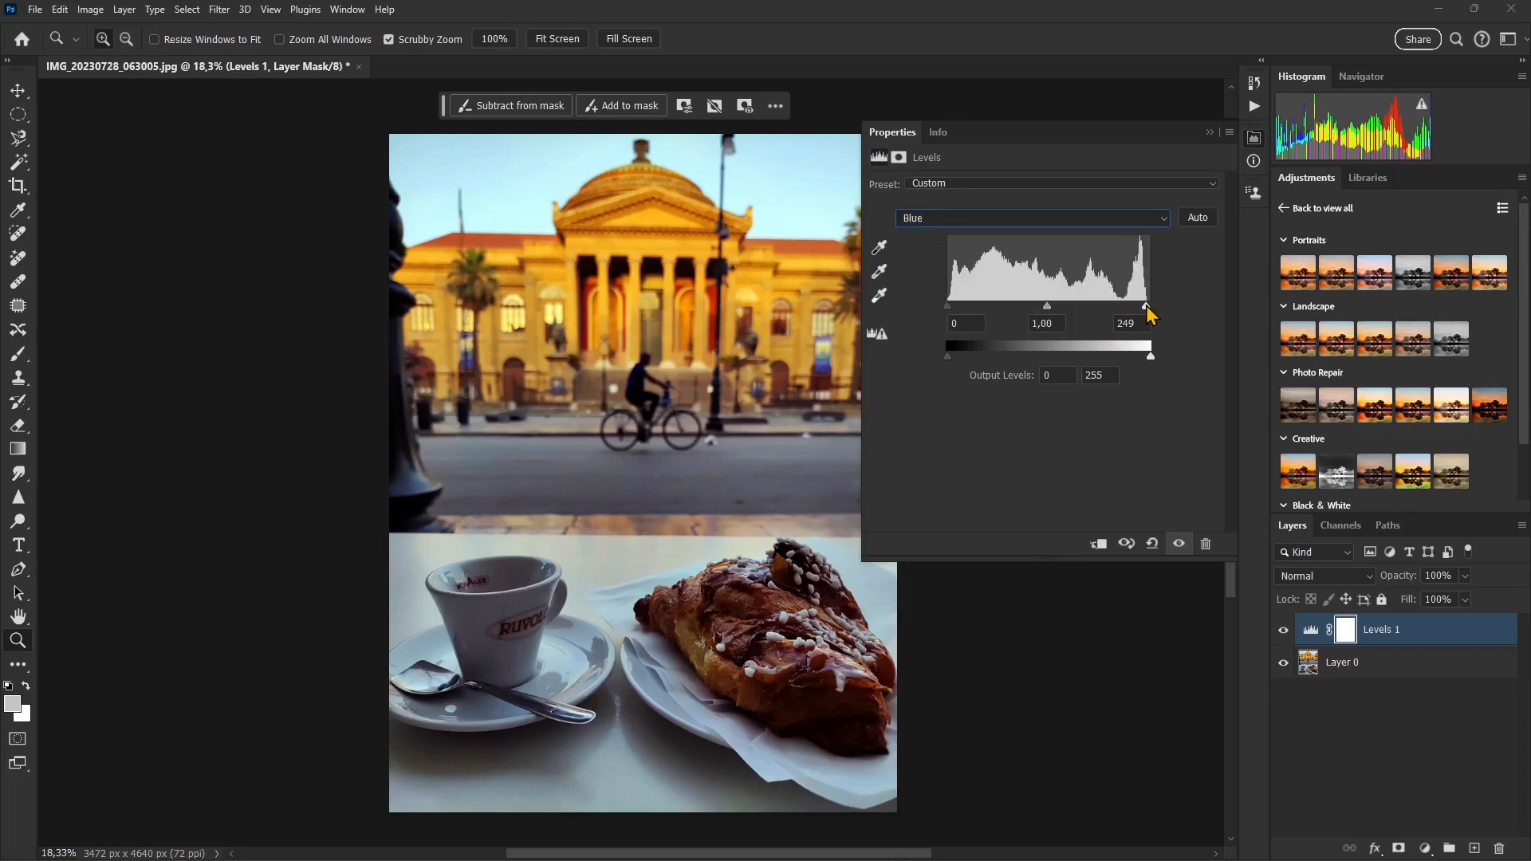
left_click_drag(1047, 311, 1059, 316)
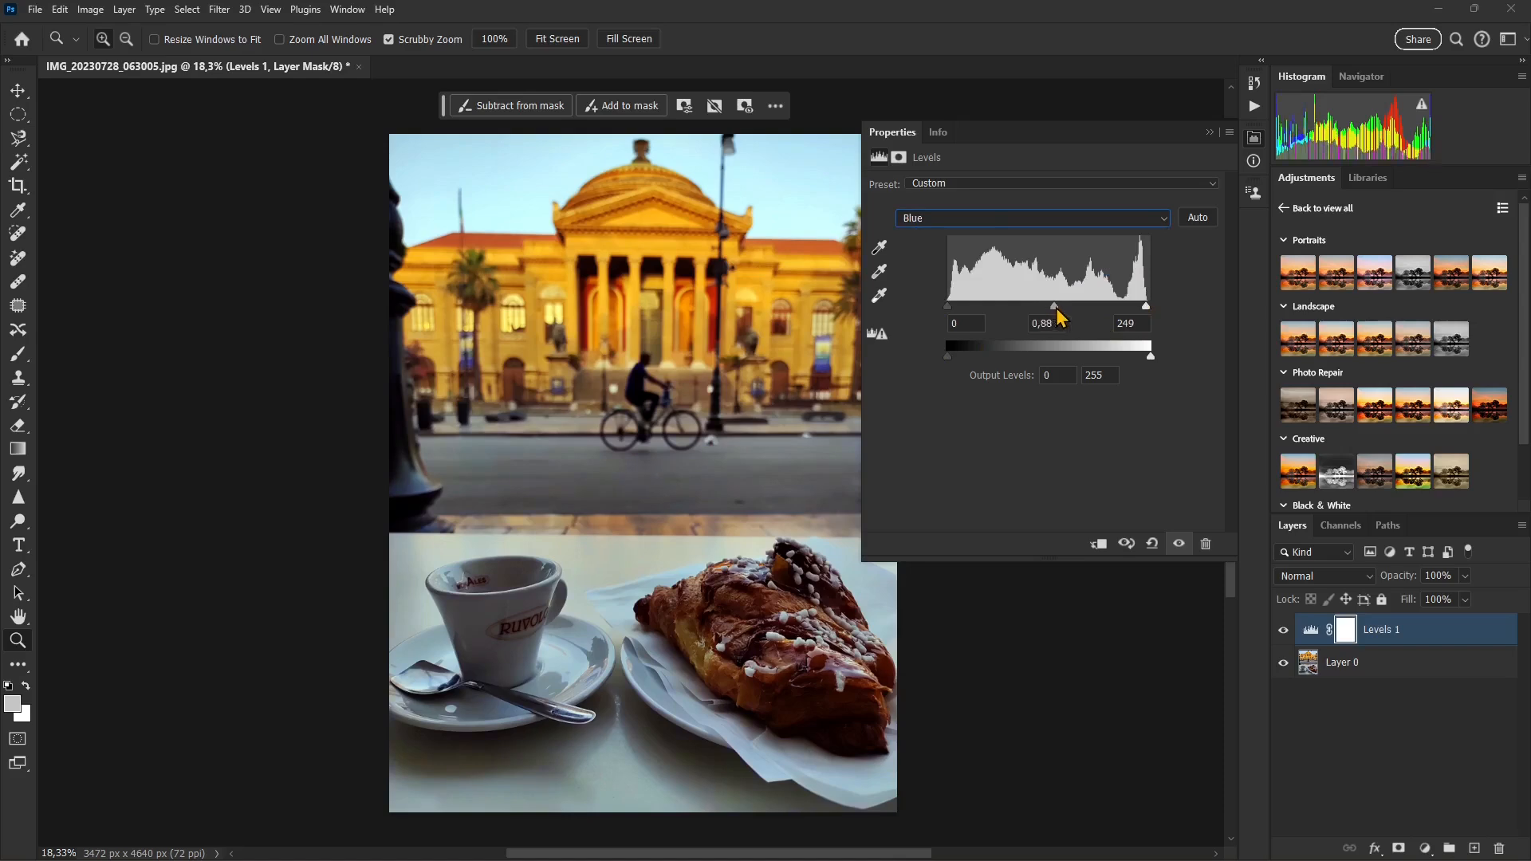
Step: Try several Levels presets on the photo, including Darker, Increase Contrast 2, Lighten Shadows and Lighter
left_click(930, 186)
left_click(944, 229)
left_click(946, 184)
left_click(950, 259)
left_click(950, 188)
left_click(955, 288)
left_click(966, 191)
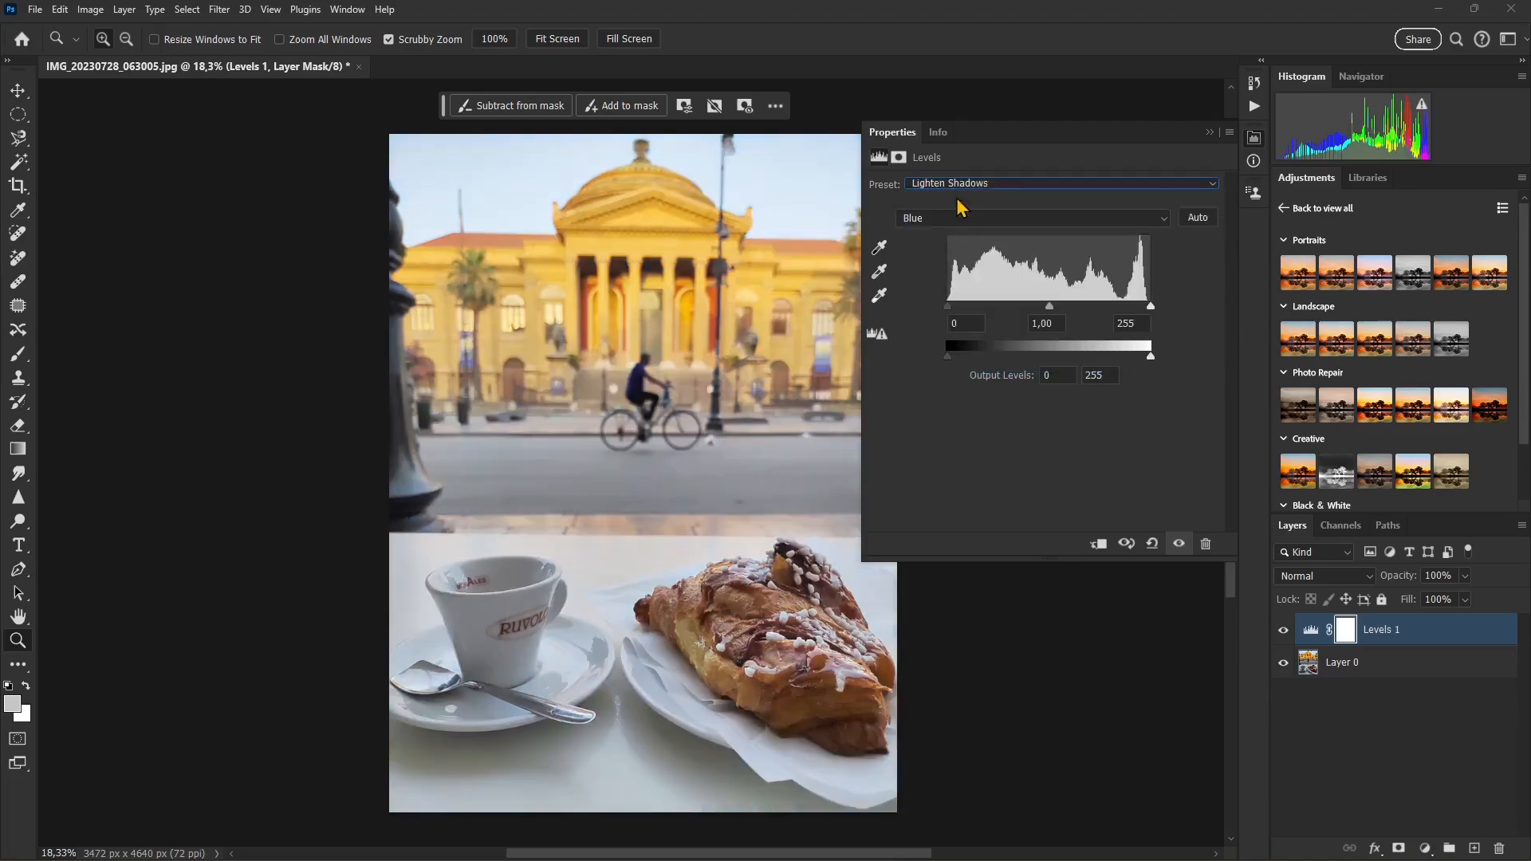
left_click(964, 308)
Step: Apply the Darker preset to the Levels adjustment and close its properties
left_click(969, 187)
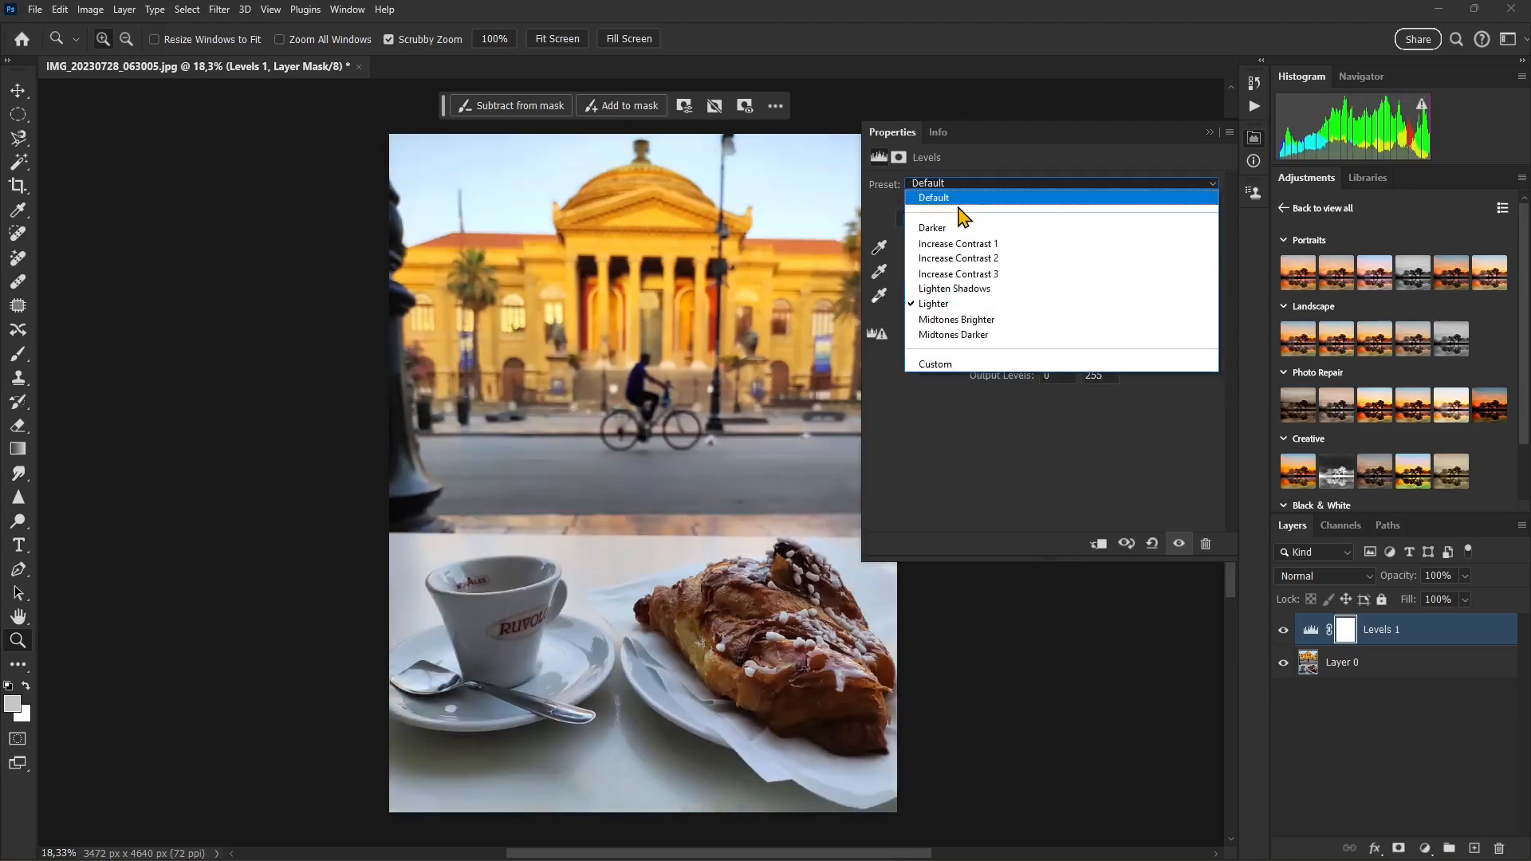
left_click(958, 228)
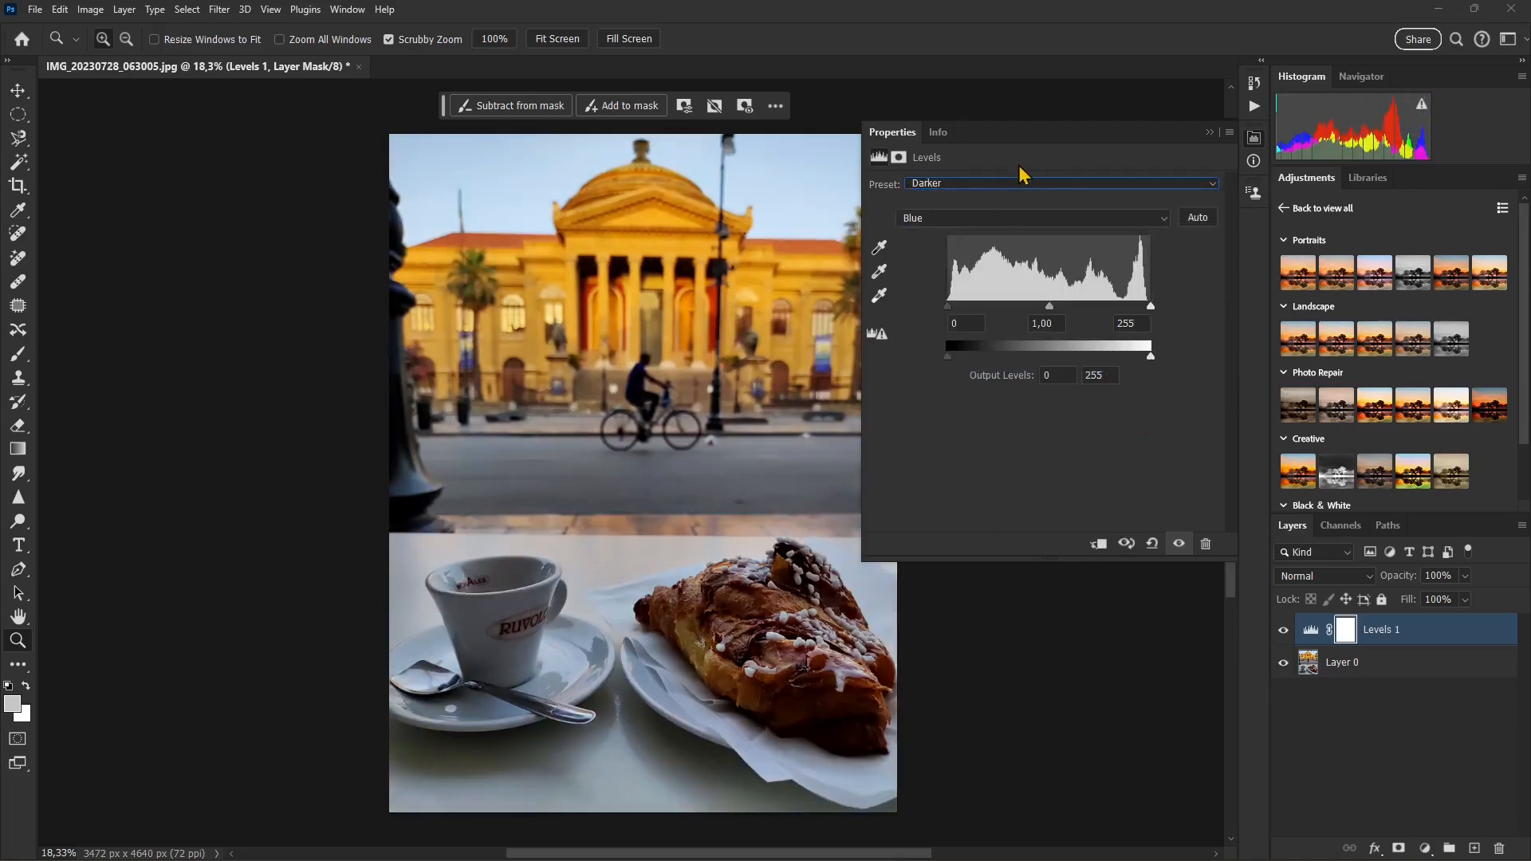
left_click(1209, 133)
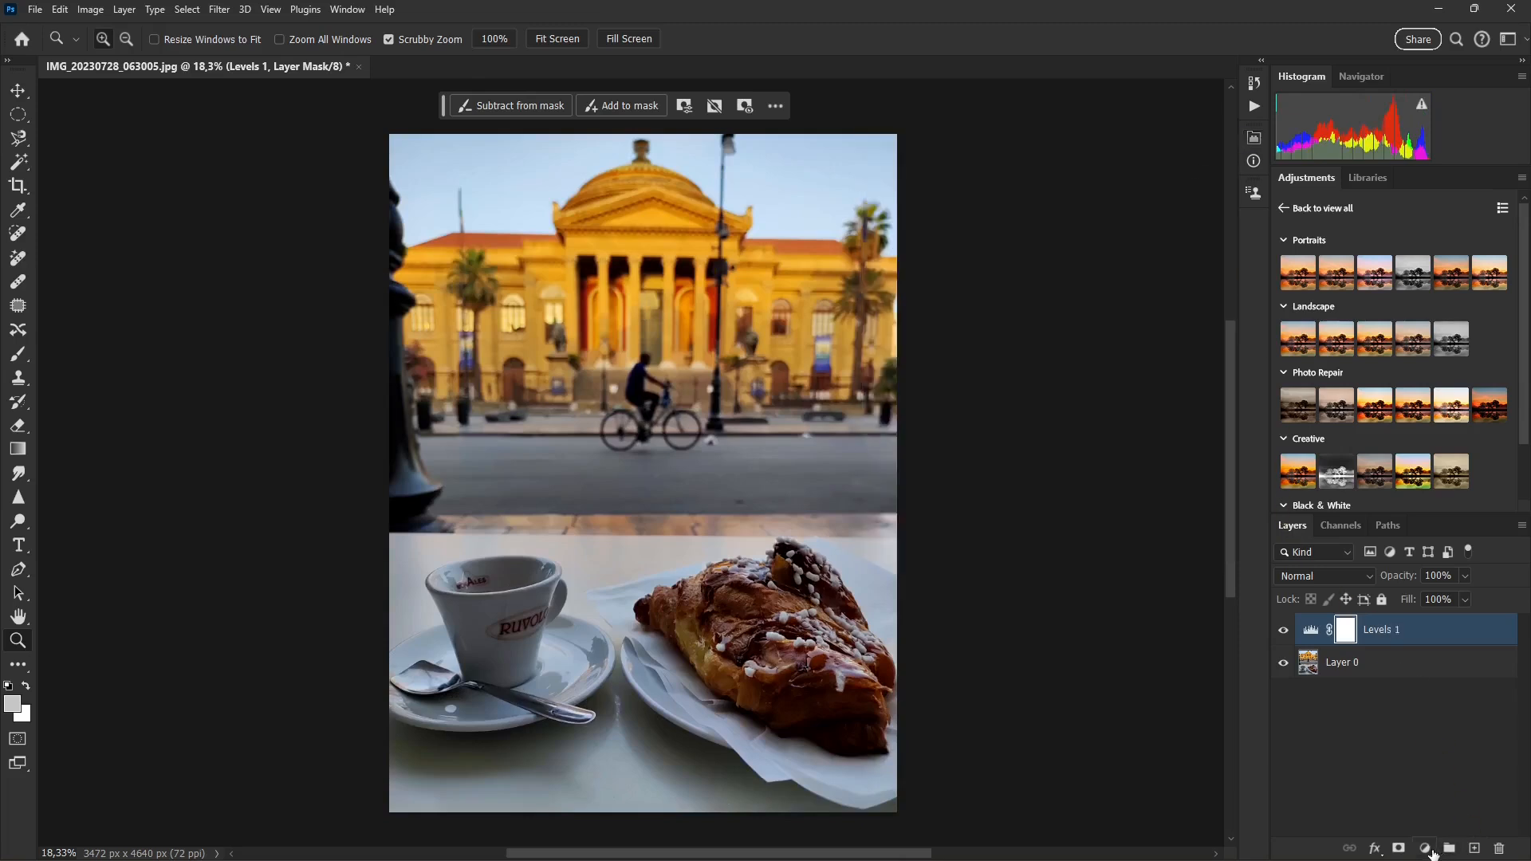
Step: Add a Curves adjustment layer above Levels 1 and set its white point input to 251
left_click(1427, 850)
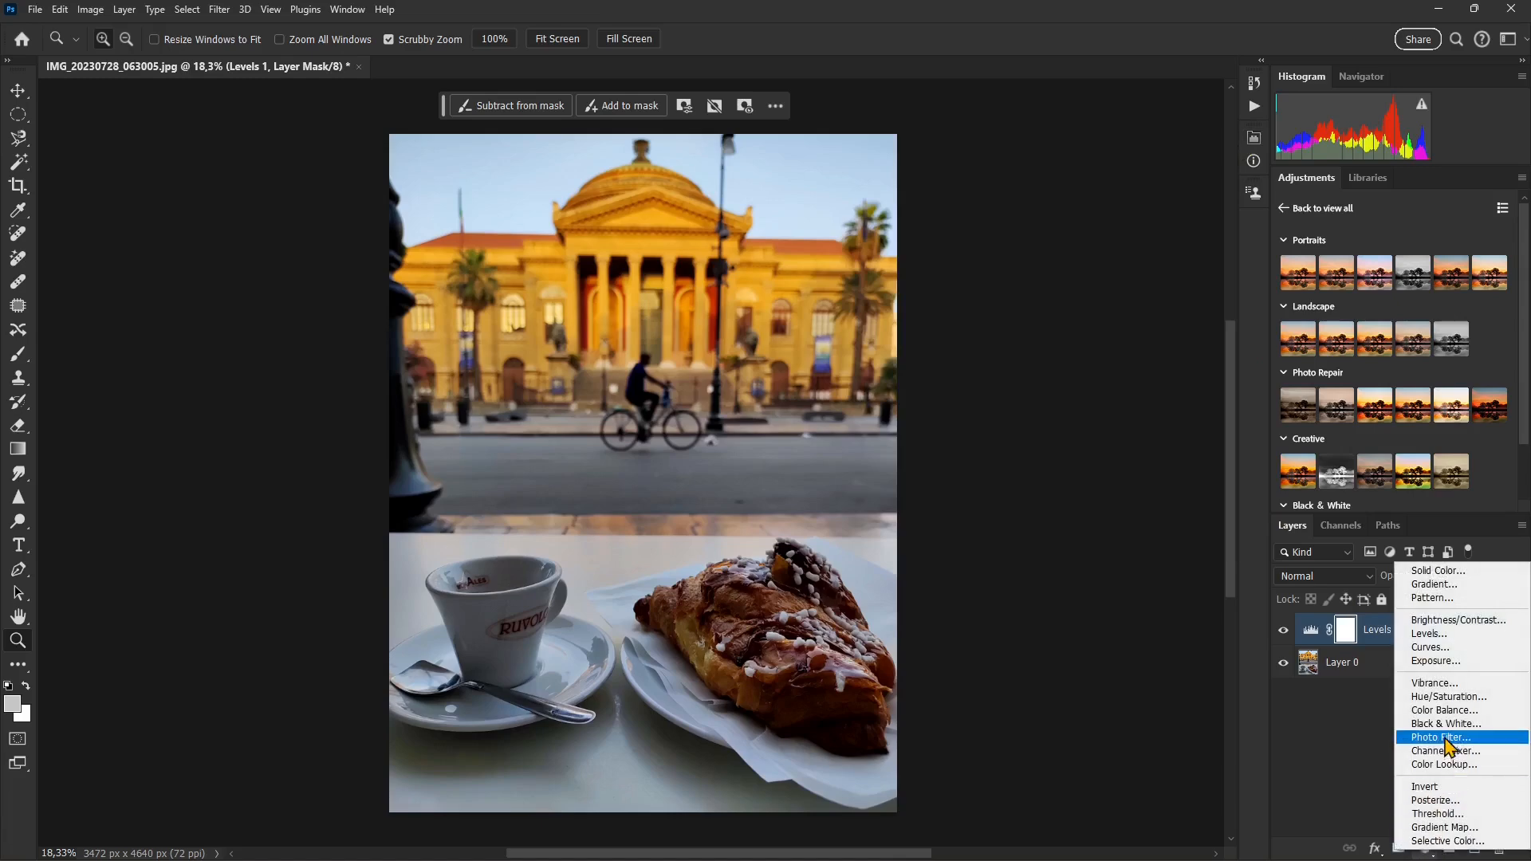
left_click(1446, 647)
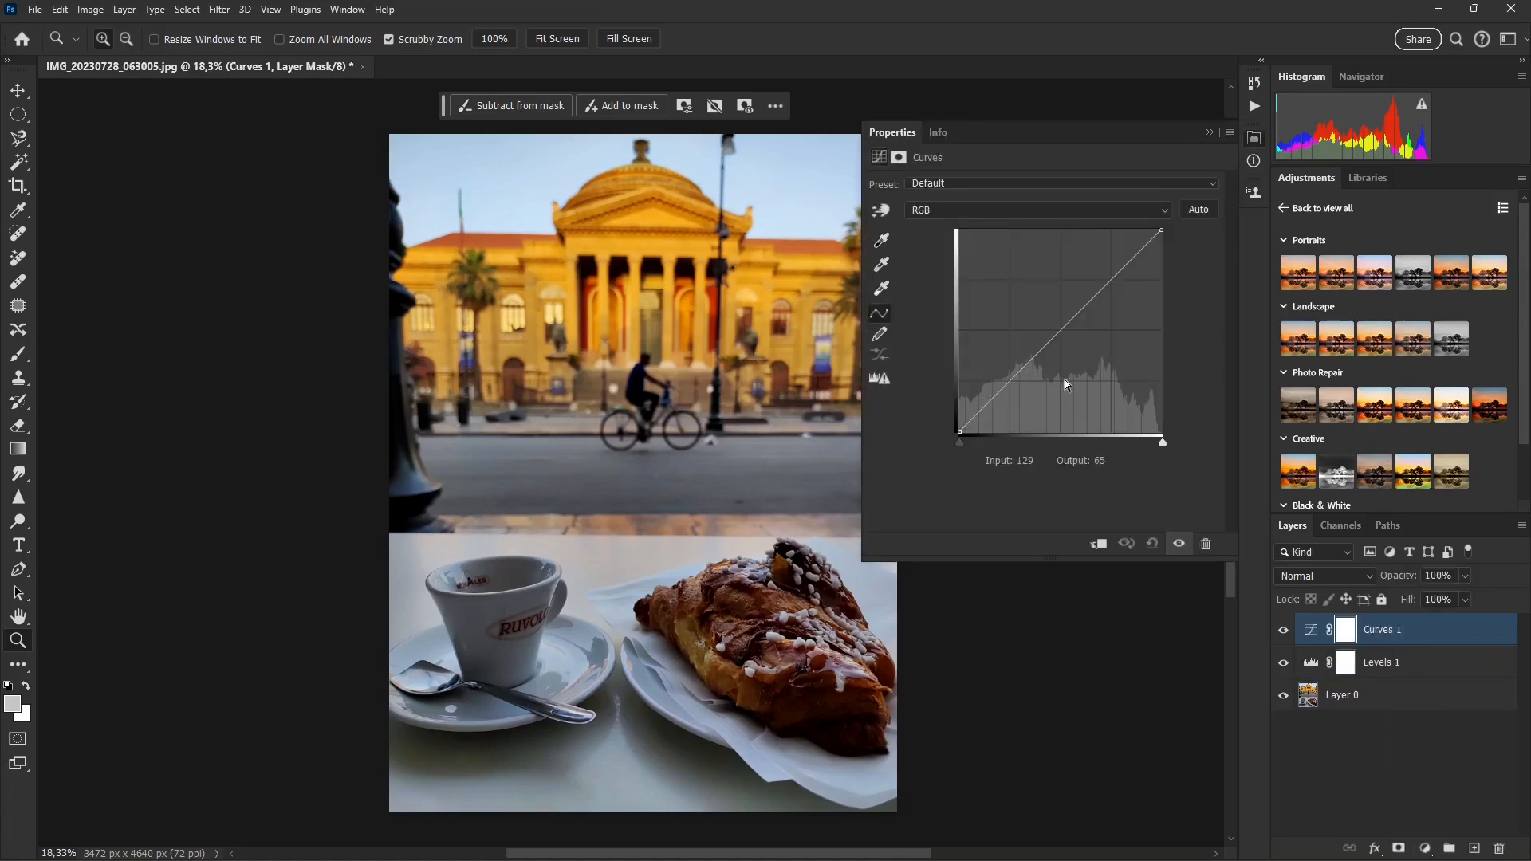
left_click_drag(1160, 441, 1159, 444)
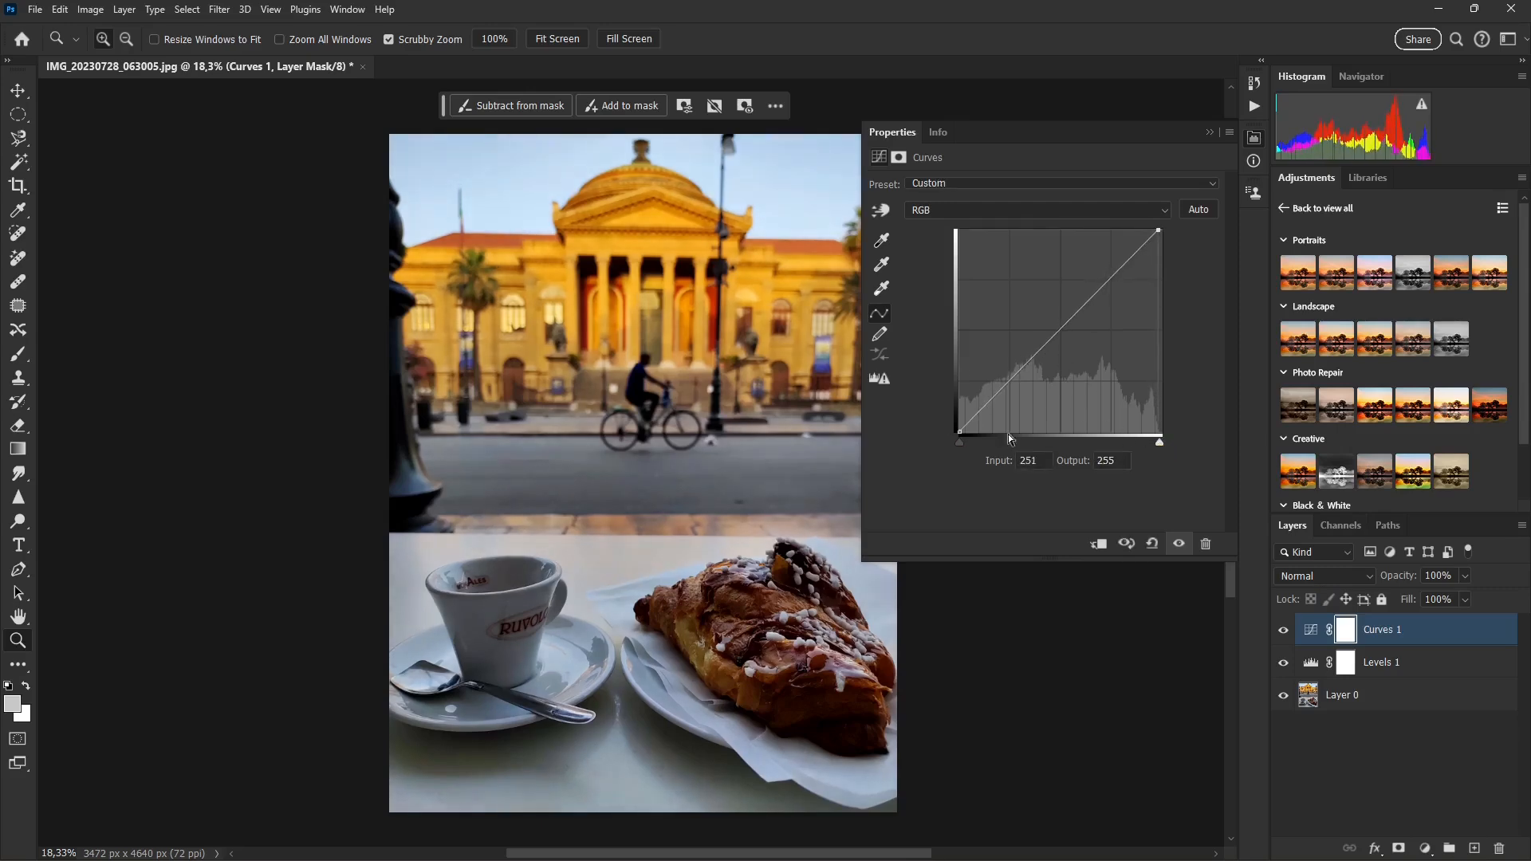
Step: Shape the RGB curve with shadow, midtone and highlight points, placing the midtone point at input 137, output 122
left_click_drag(1063, 359, 1019, 379)
mouse_move(1111, 280)
left_mouse_down()
mouse_move(1123, 300)
mouse_move(1121, 282)
left_mouse_up()
left_click_drag(1068, 326, 1068, 335)
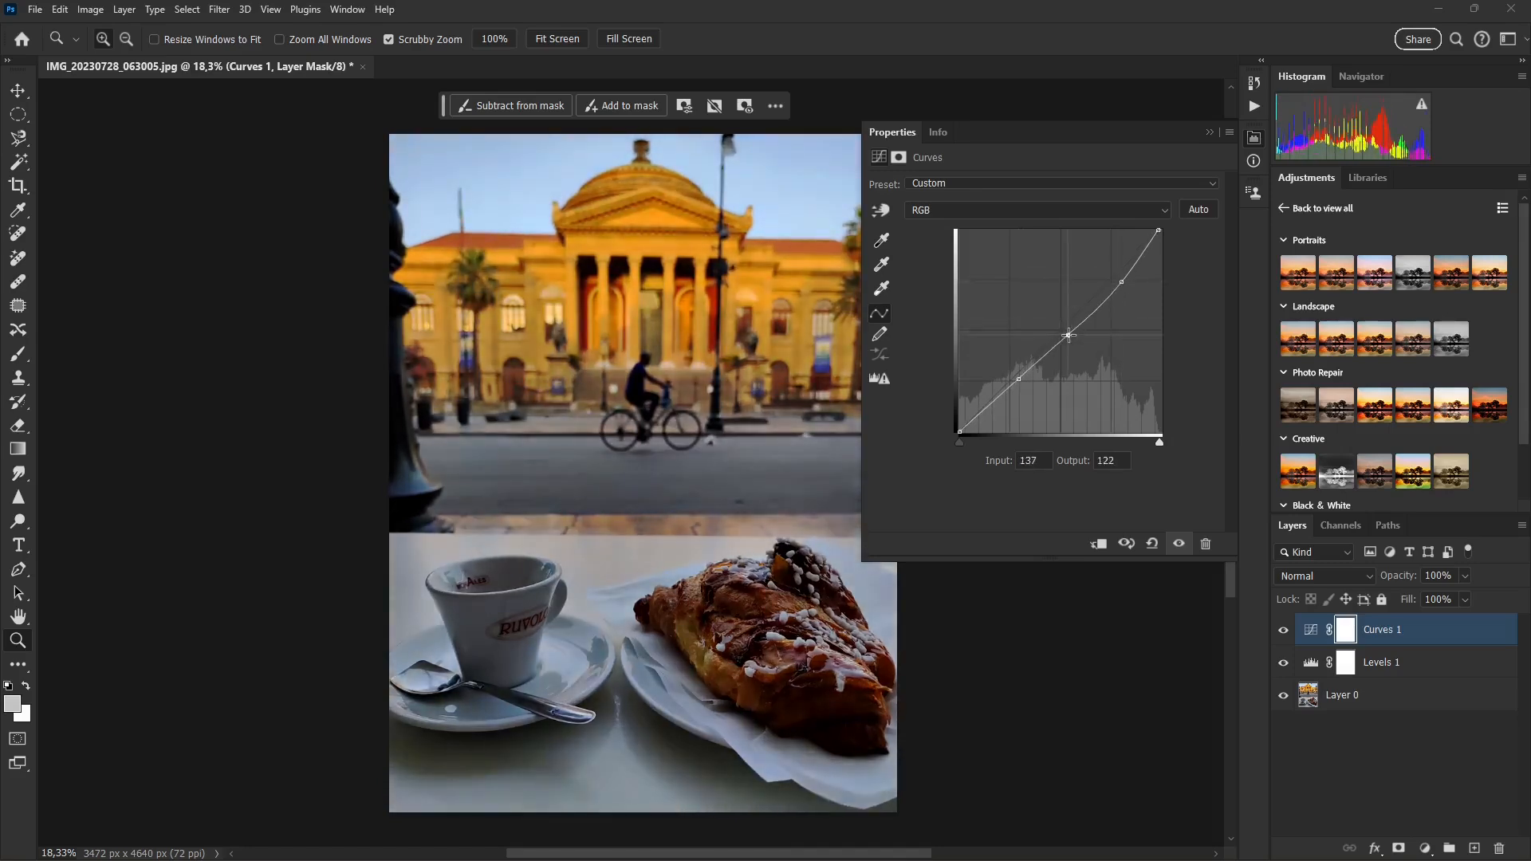
Step: View the Red channel of the Curves adjustment and return to the RGB composite curve
left_click(942, 210)
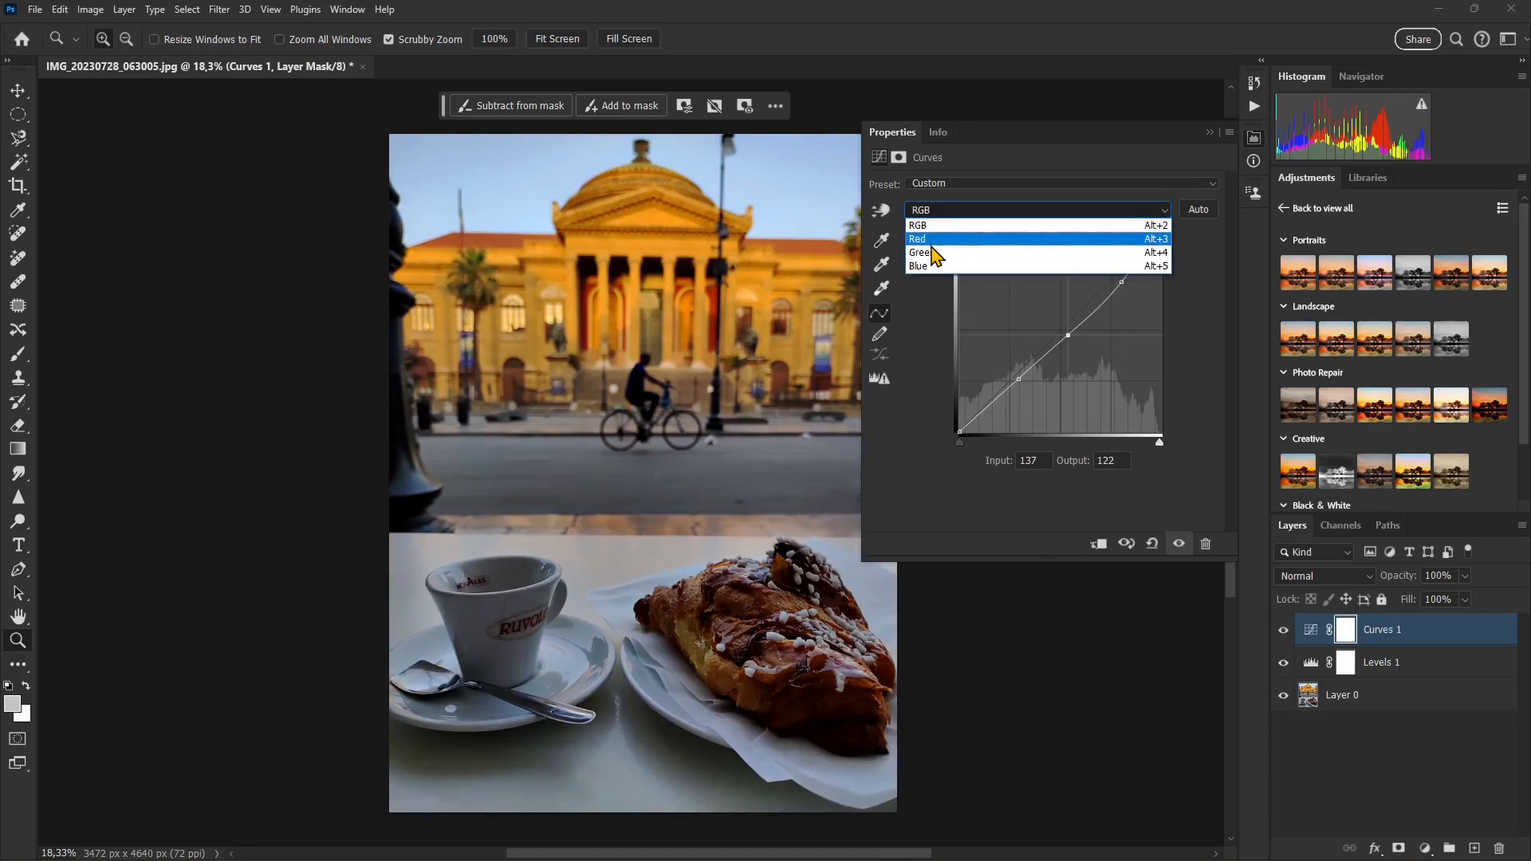
left_click(935, 225)
left_click(989, 214)
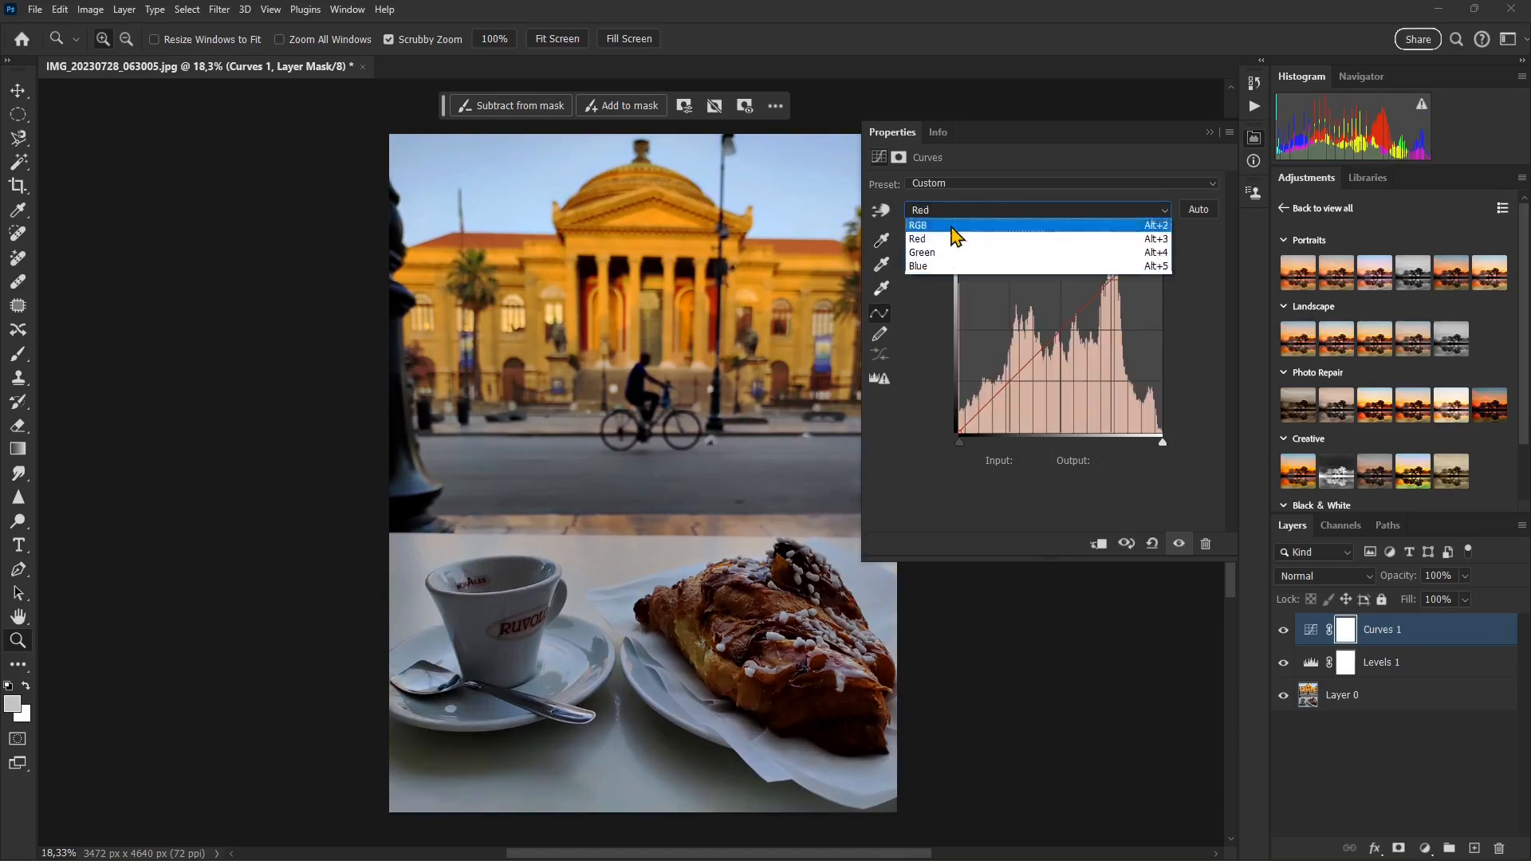
left_click(957, 227)
left_click(946, 210)
left_click(929, 228)
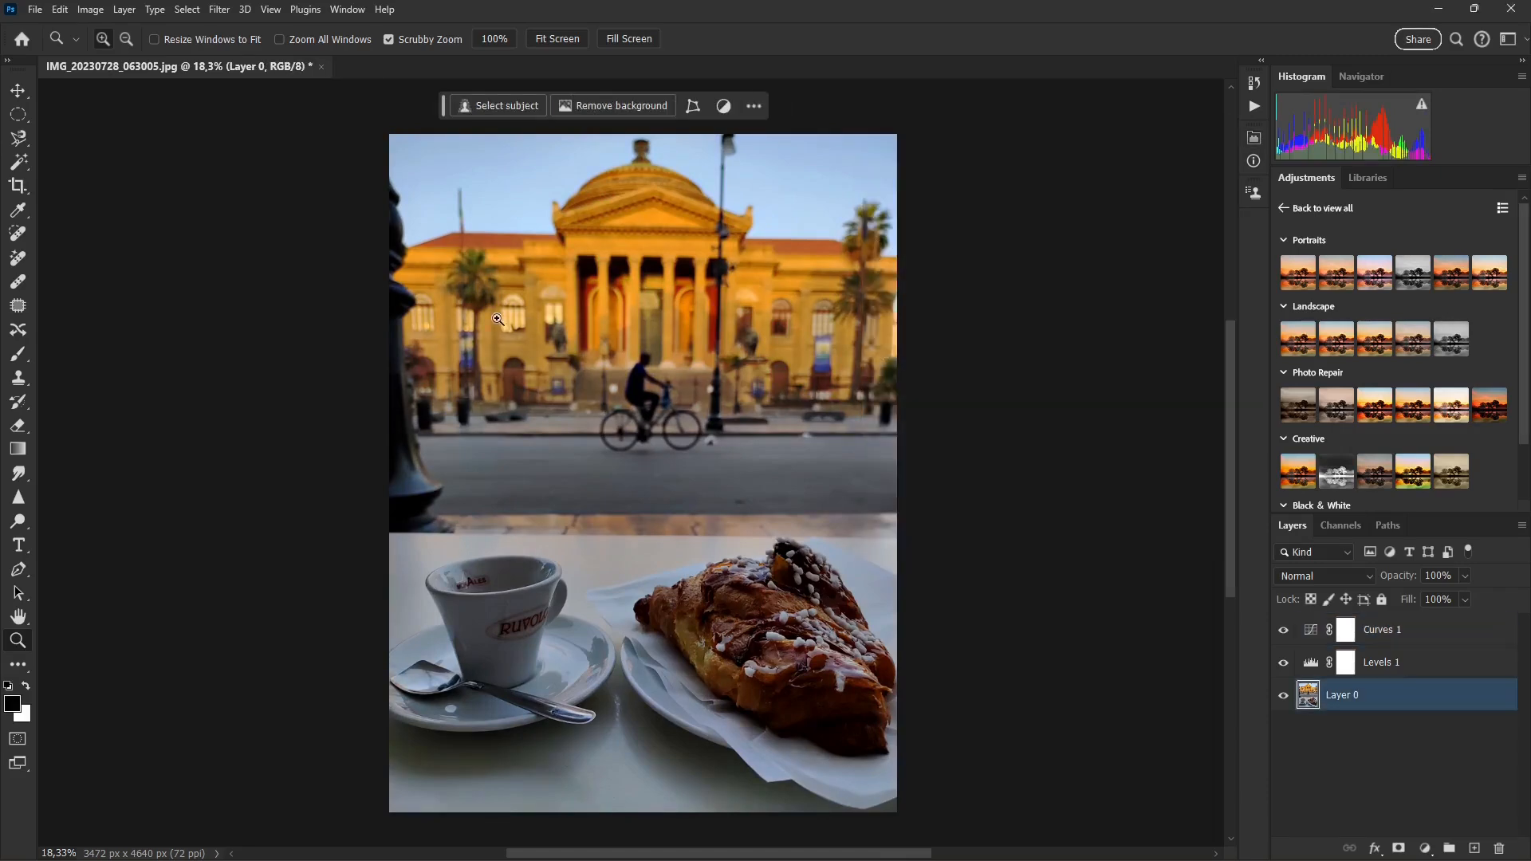
Step: Raise Photoshop's memory usage to 25043 MB (100%) in the Performance preferences and confirm
left_click(60, 10)
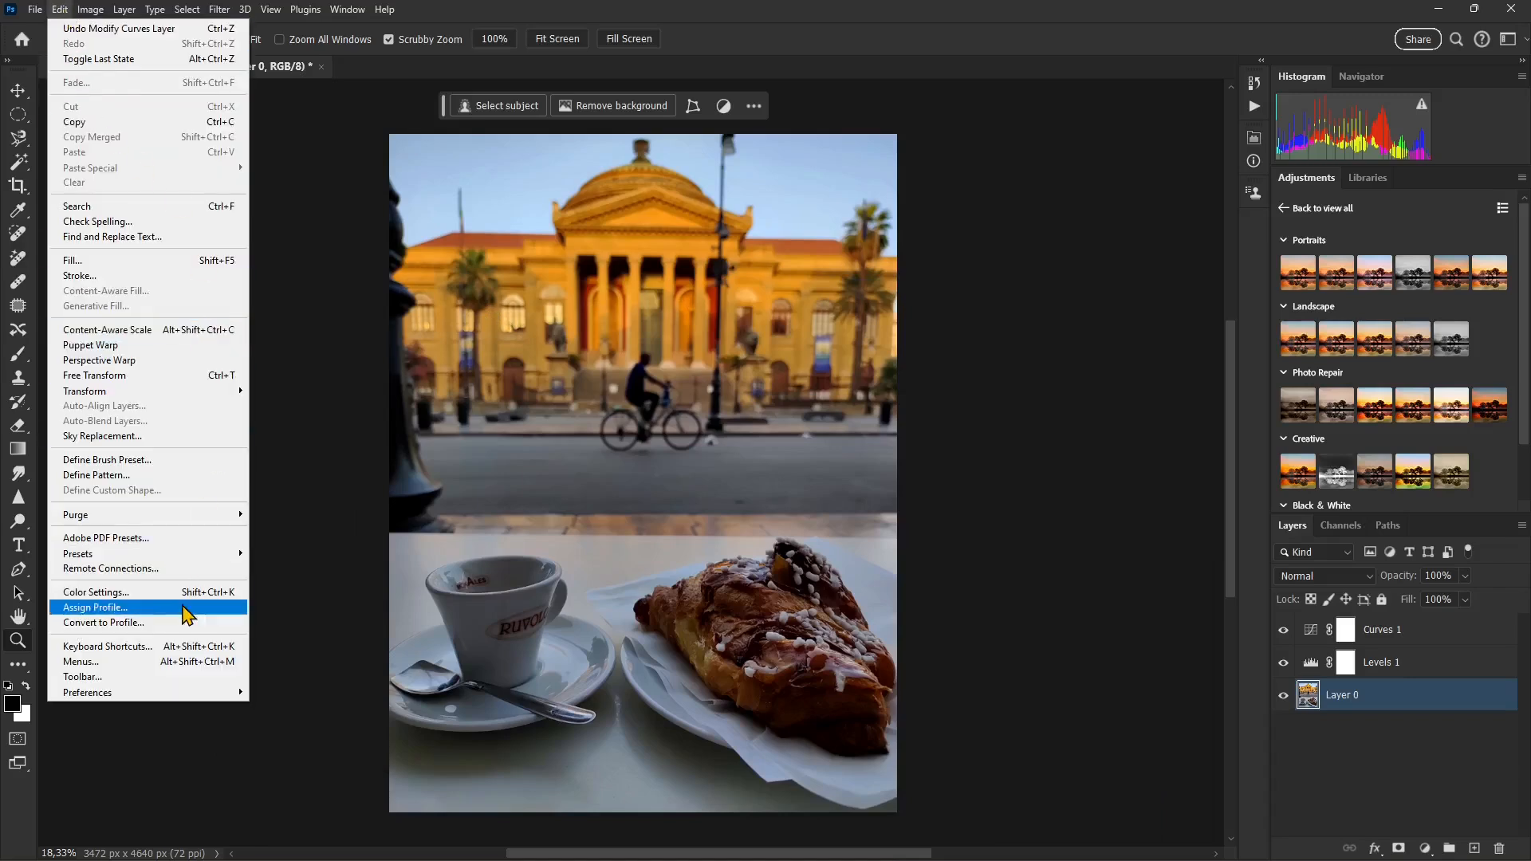
mouse_move(151, 694)
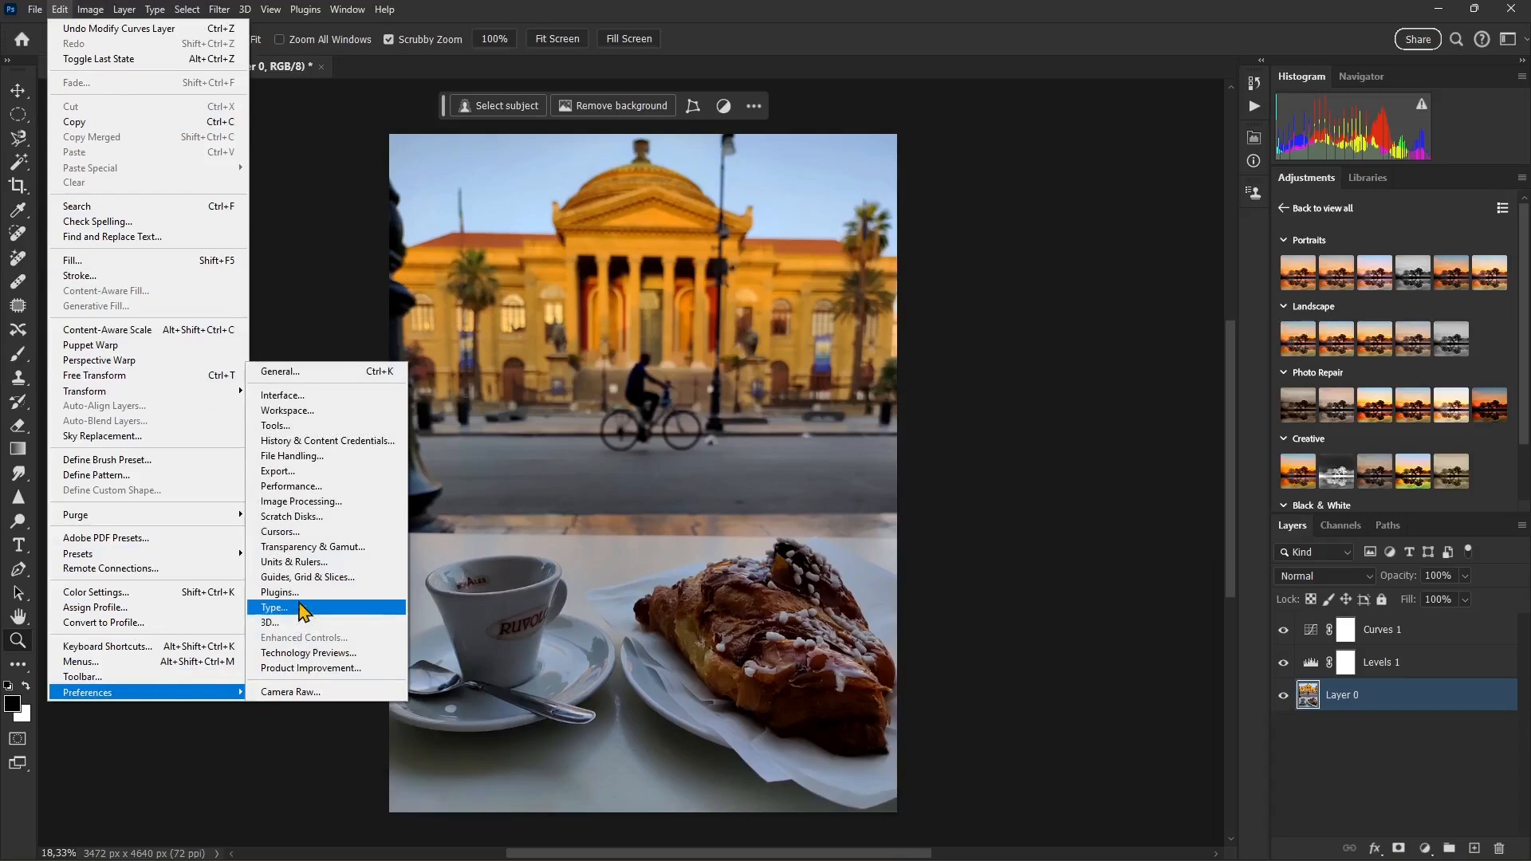
left_click(299, 494)
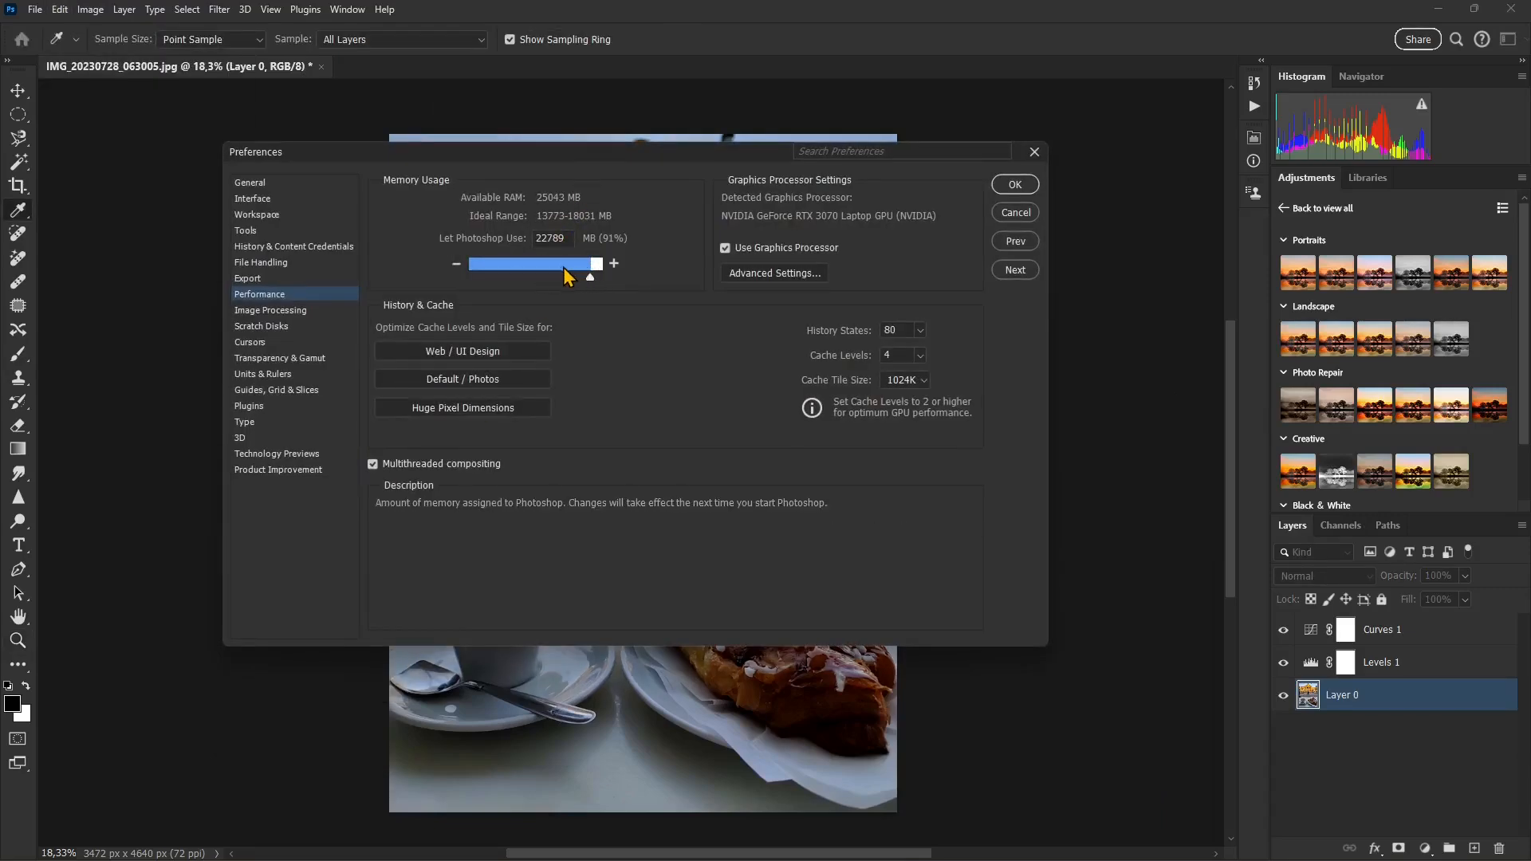
left_click_drag(600, 284, 543, 287)
mouse_move(599, 283)
left_mouse_down()
mouse_move(540, 299)
mouse_move(555, 271)
mouse_move(603, 279)
left_mouse_up()
mouse_move(602, 279)
left_mouse_down()
mouse_move(564, 301)
mouse_move(615, 296)
mouse_move(595, 279)
mouse_move(608, 281)
left_mouse_up()
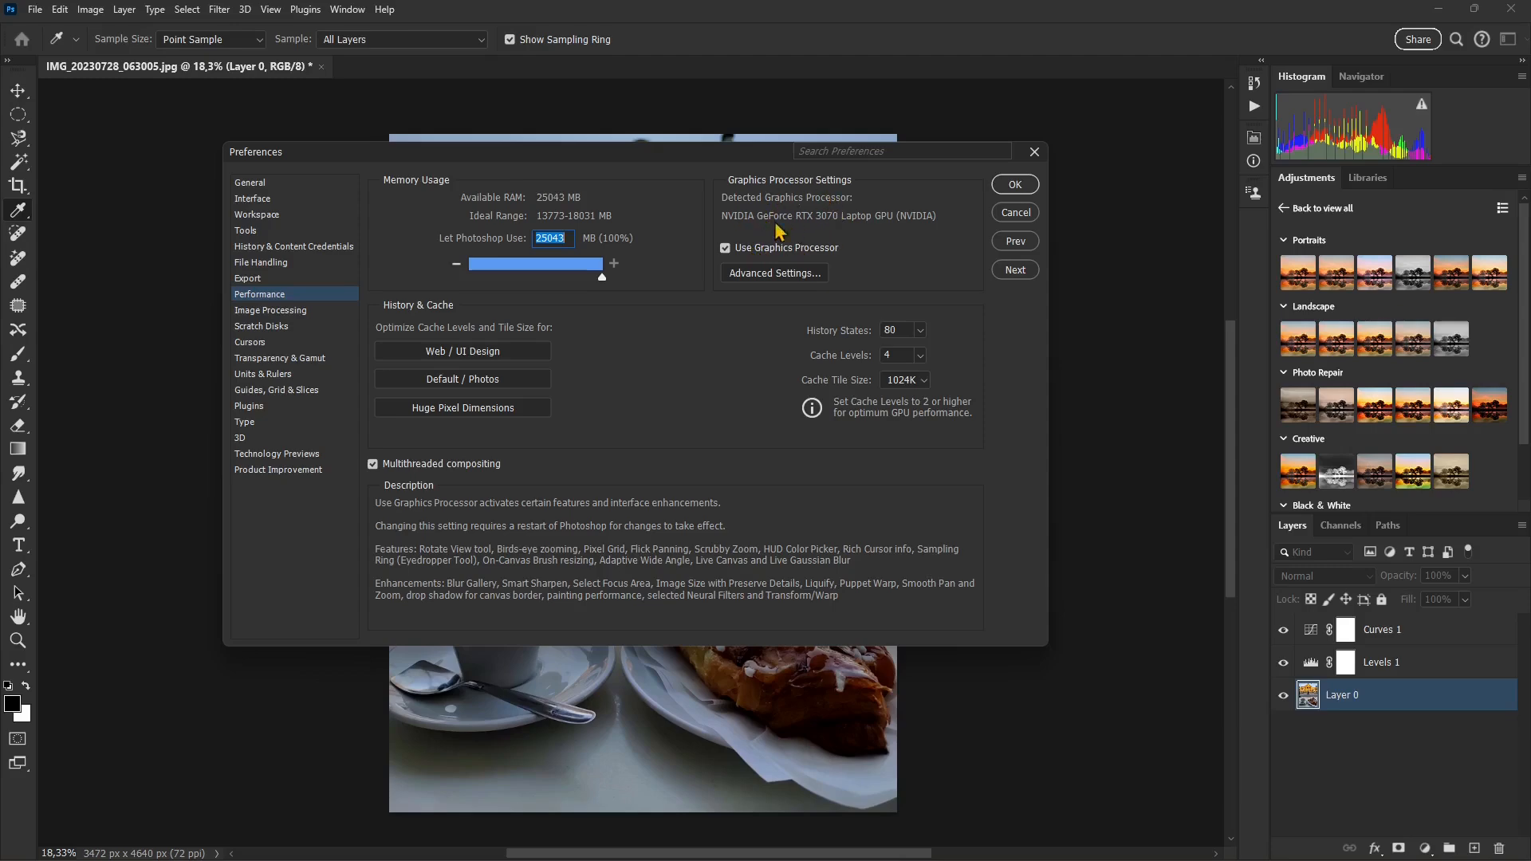
left_click(1014, 184)
key("z")
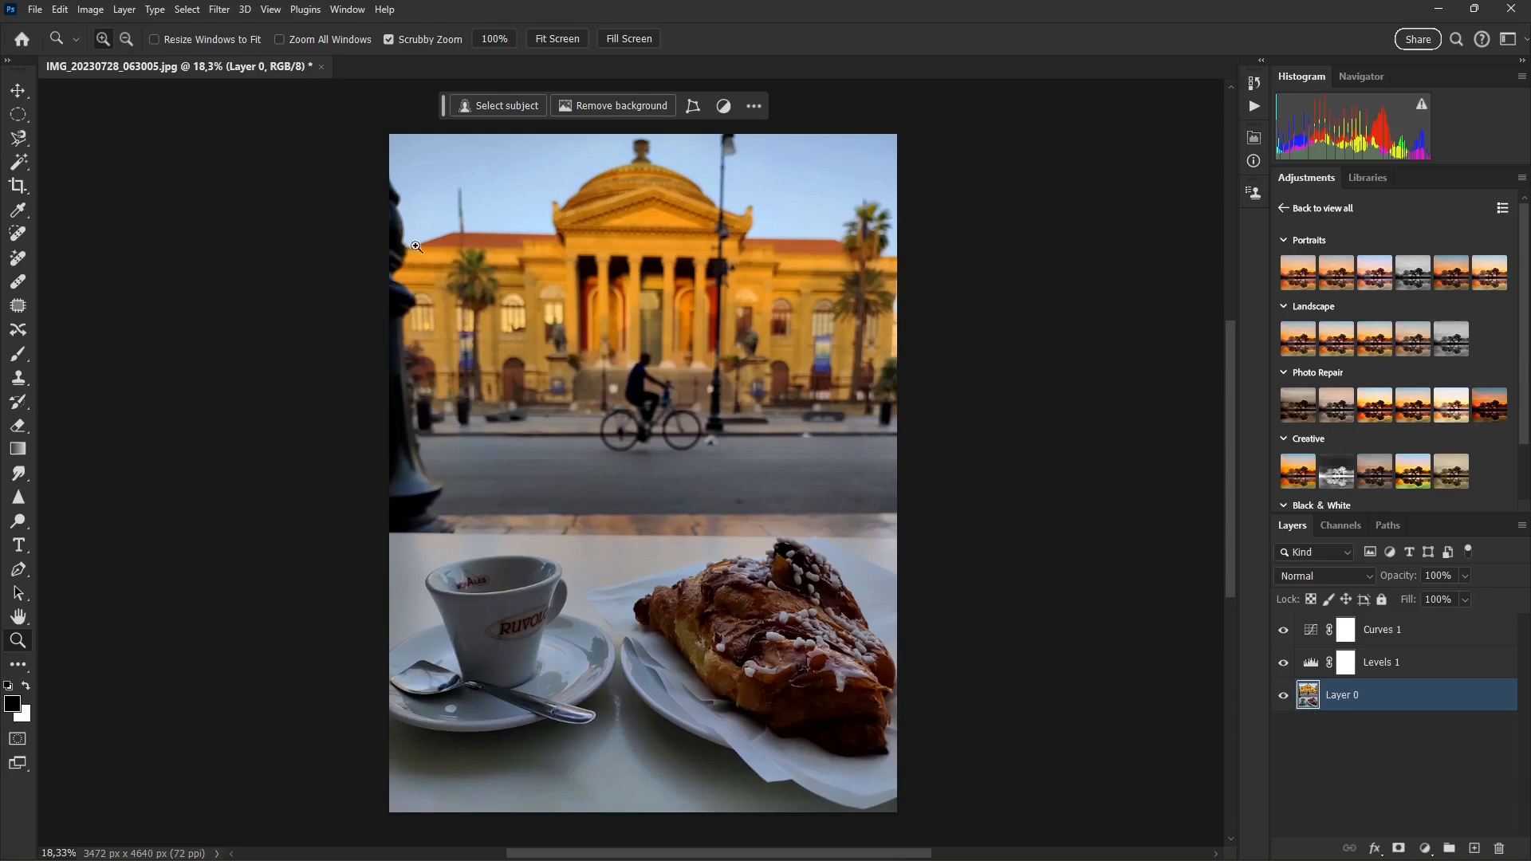
Step: Open the Filter Gallery for Layer 0 and zoom its preview out to 33.3%
left_click(211, 13)
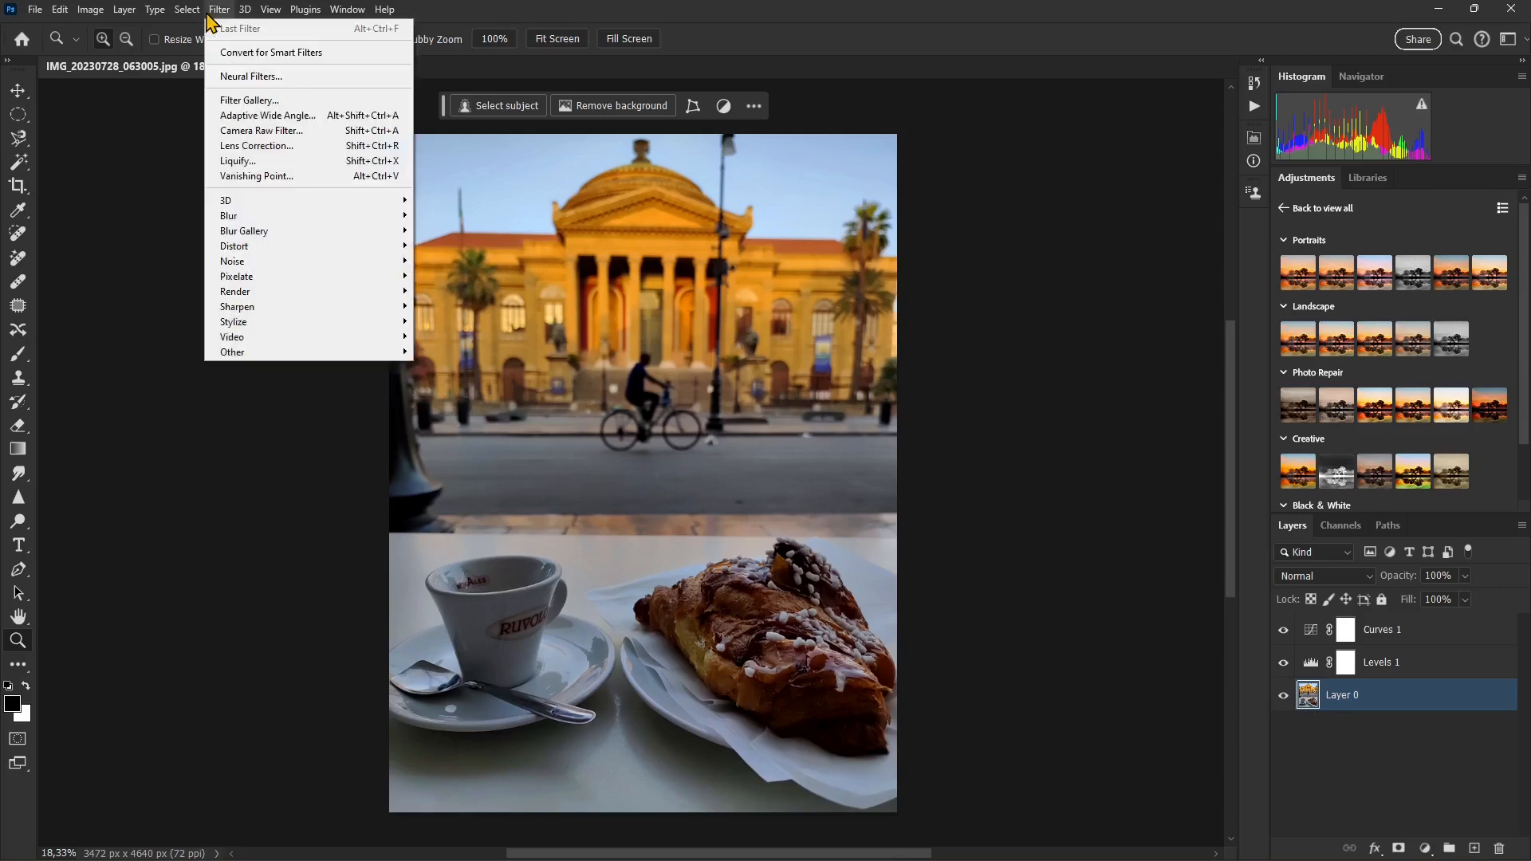
left_click(298, 53)
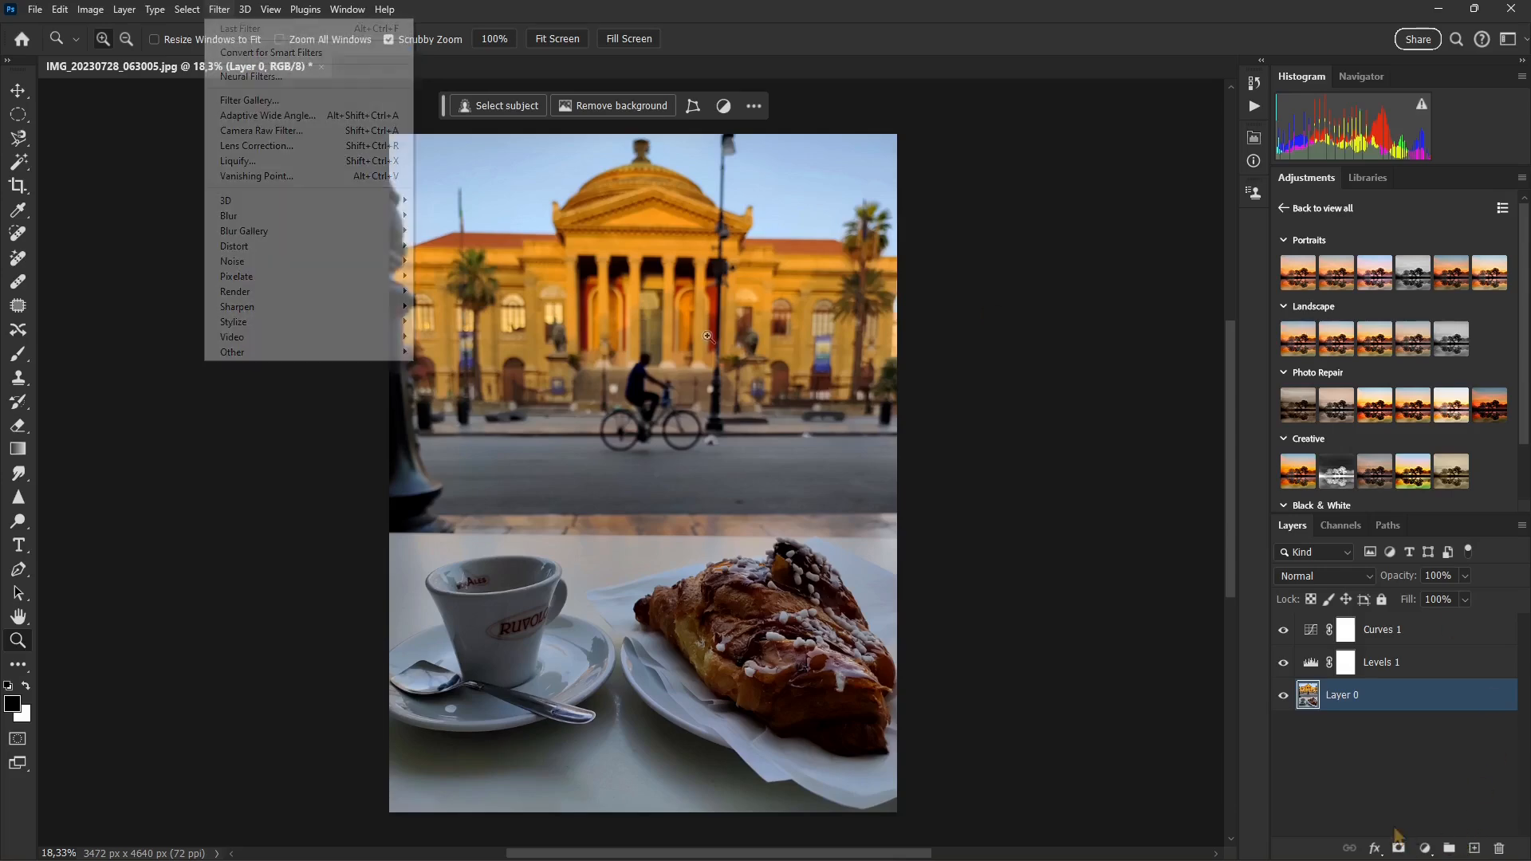
left_click(222, 12)
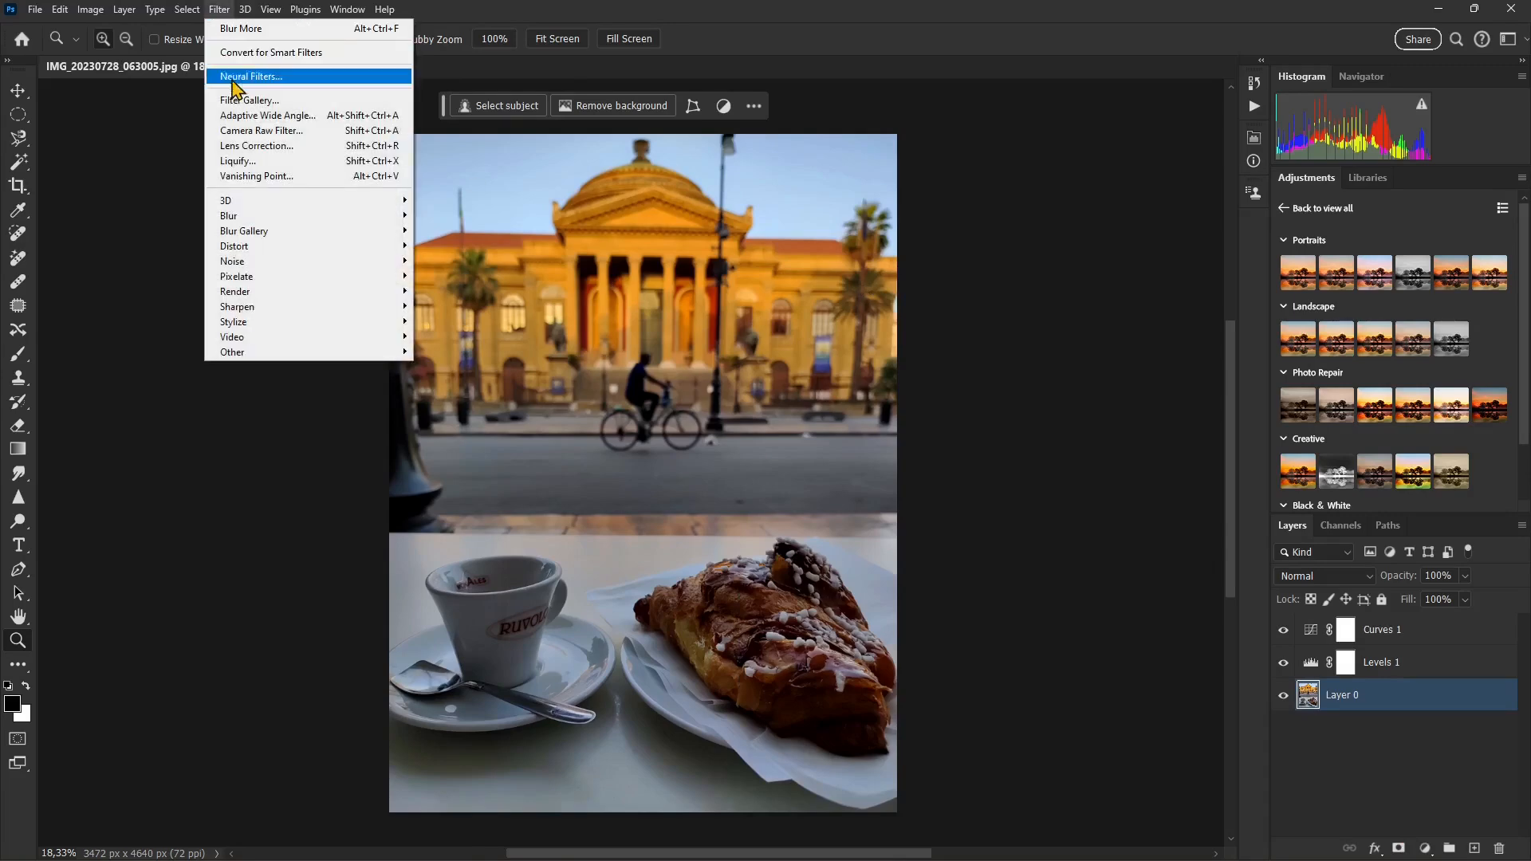
left_click(291, 102)
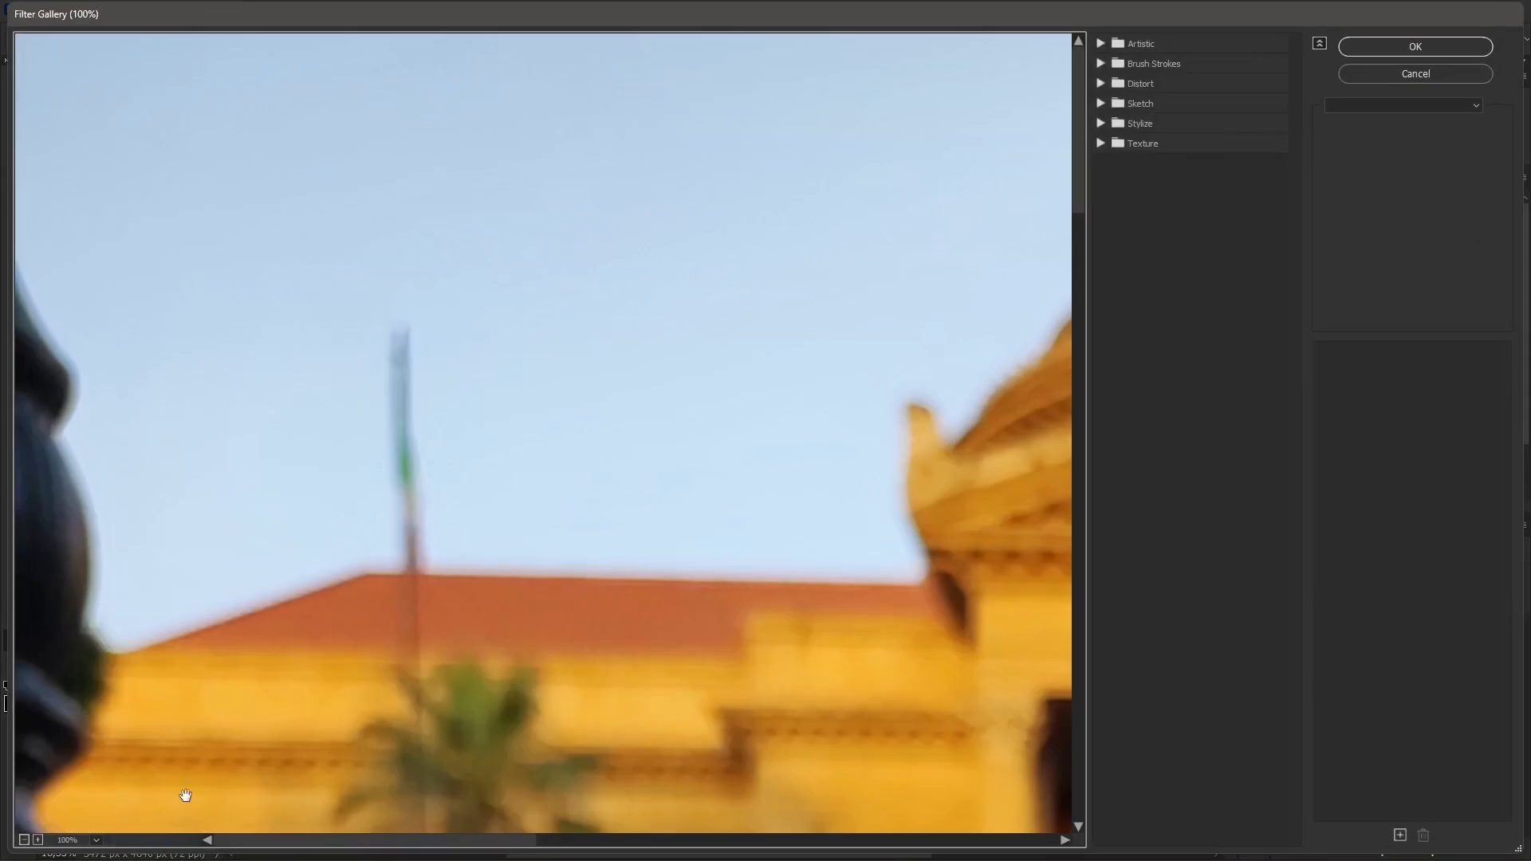
left_click_drag(353, 741, 362, 632)
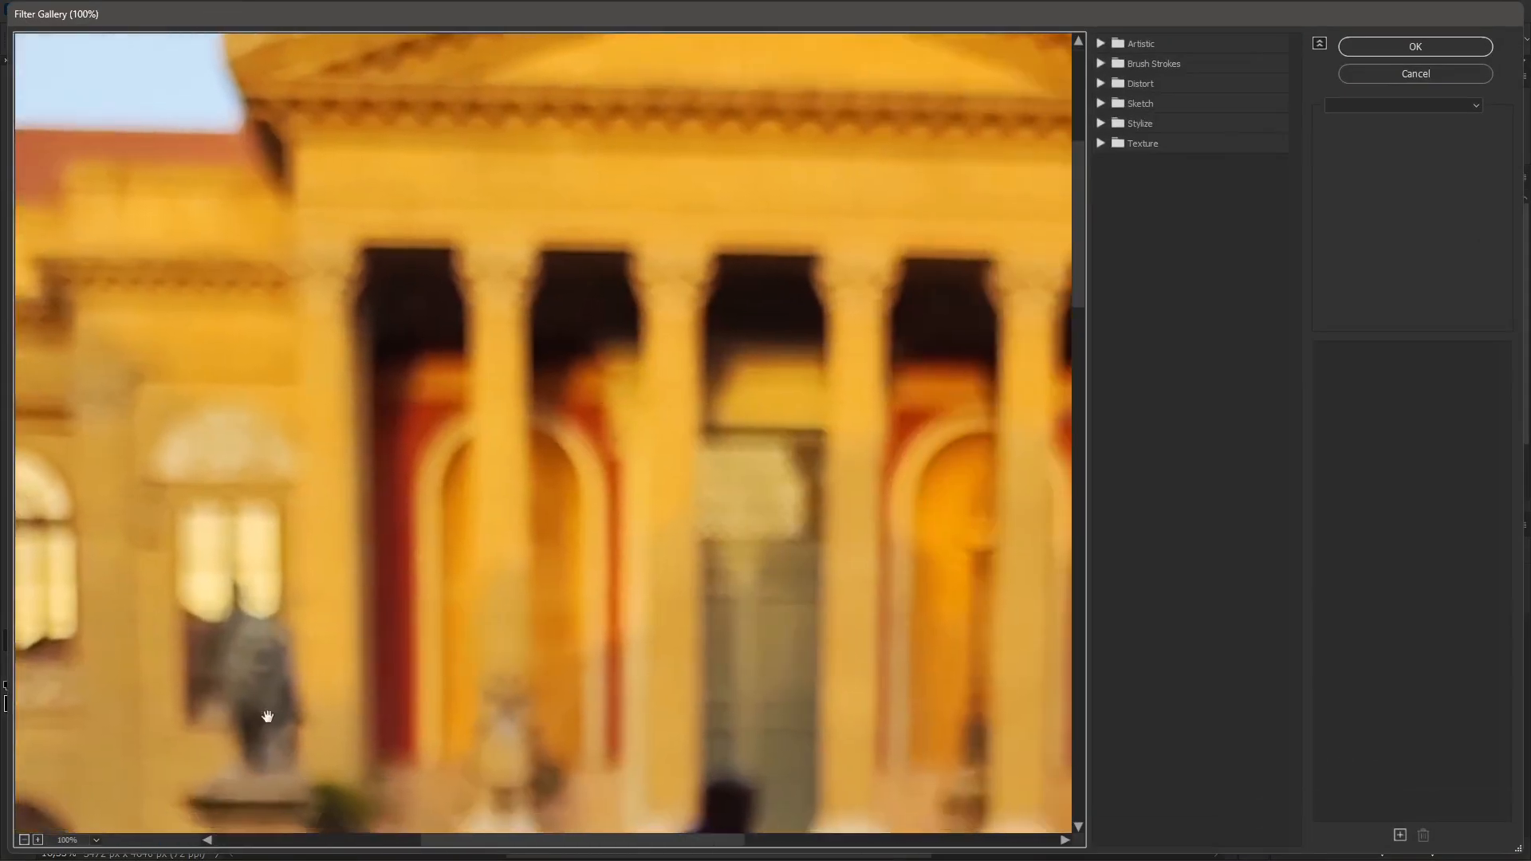
left_click(24, 840)
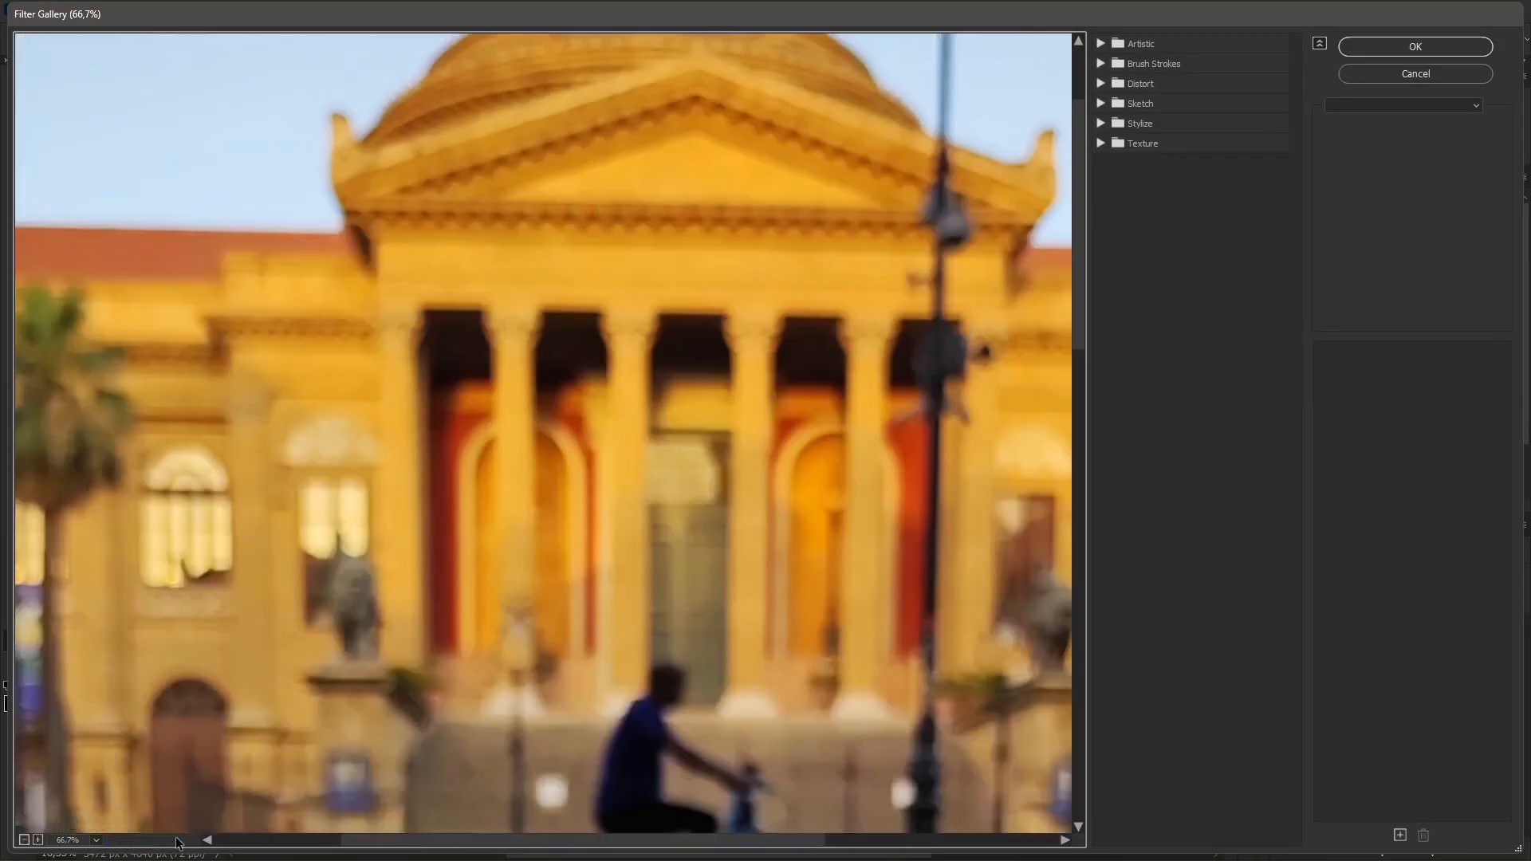
left_click(24, 840)
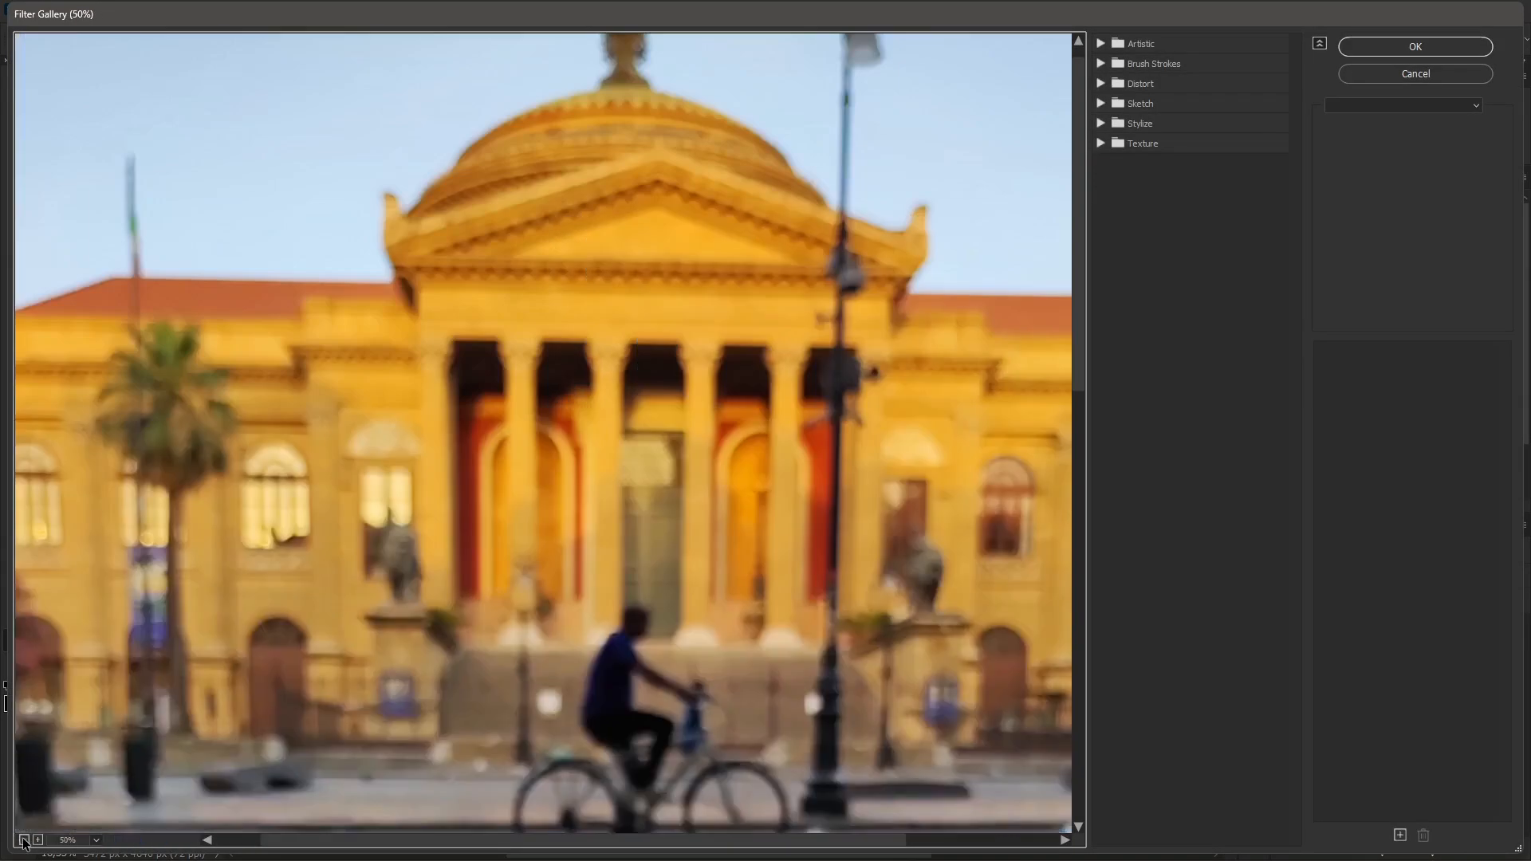
left_click(24, 840)
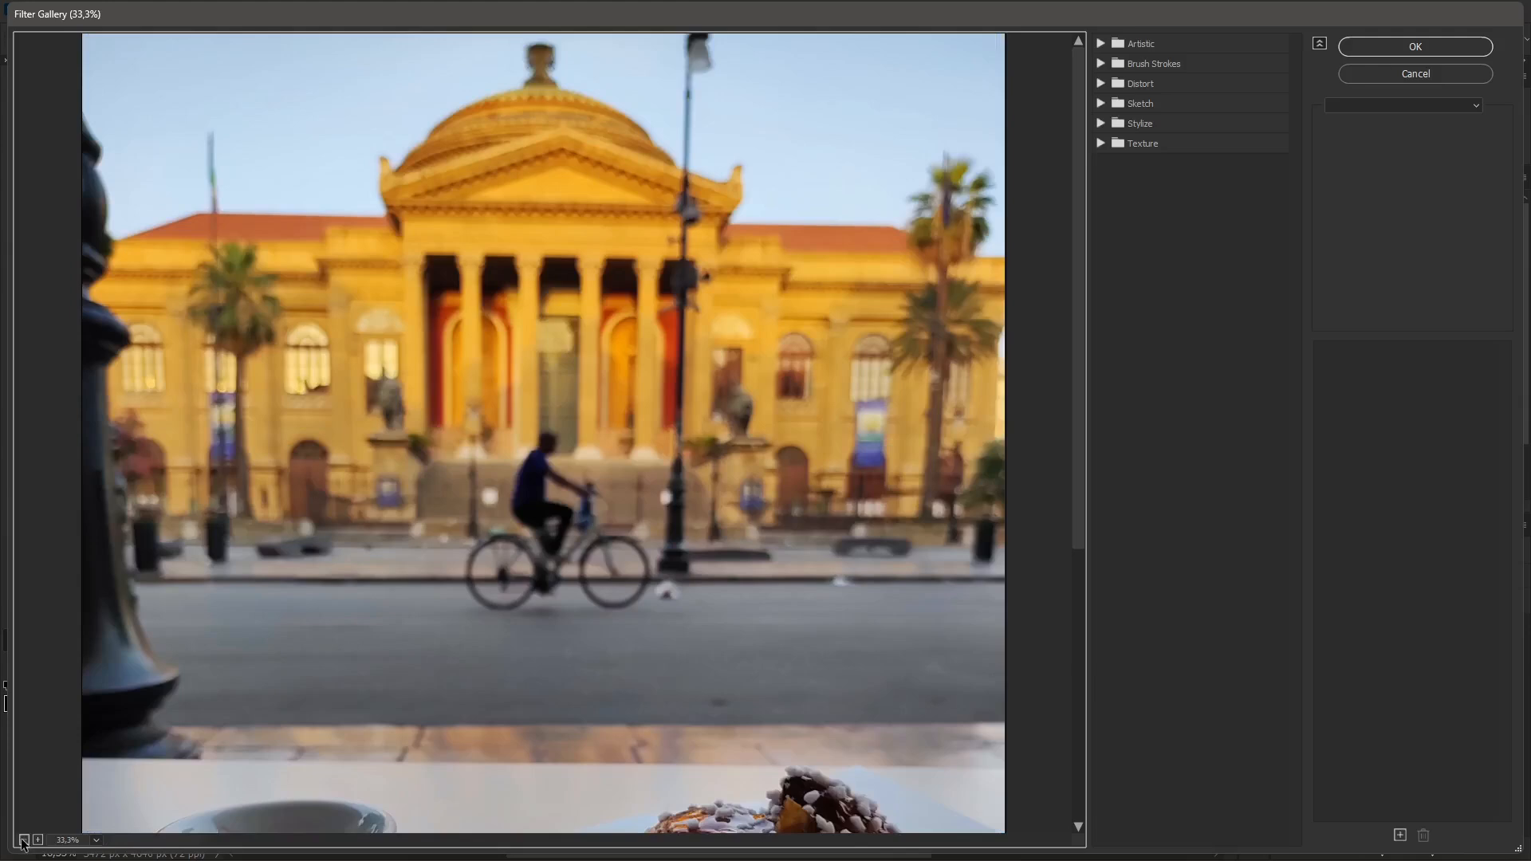
Step: Look through the filters in the Artistic, Distort, Sketch, Stylize and Texture categories
left_click(1103, 44)
left_click(1102, 44)
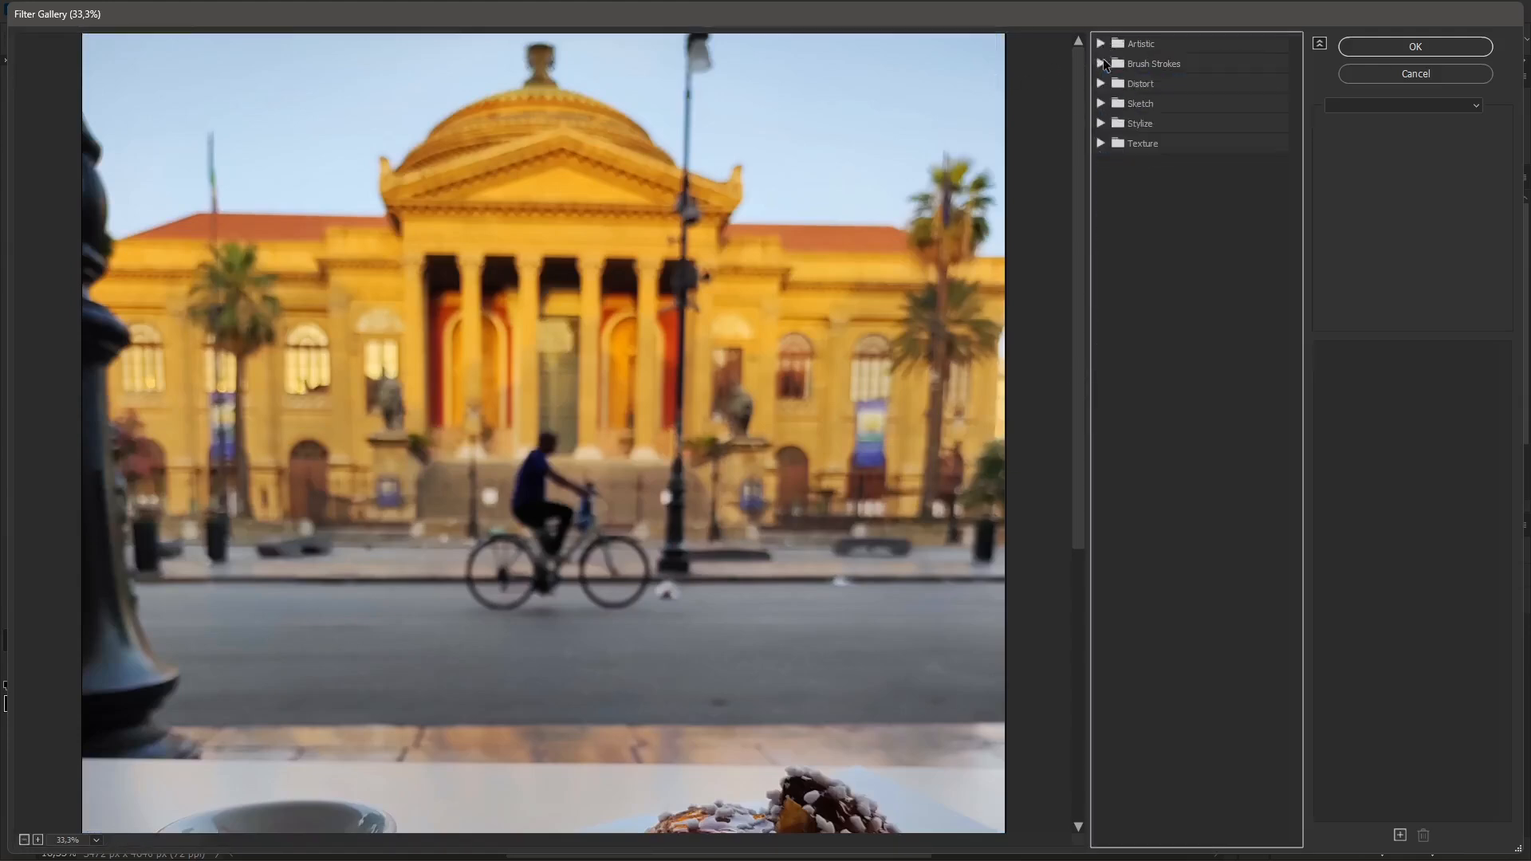
left_click(1099, 84)
left_click(1099, 84)
left_click(1099, 107)
left_click(1099, 108)
left_click(1099, 122)
left_click(1099, 122)
left_click(1099, 144)
left_click(1099, 143)
Step: Try the artistic filters Fresco, Palette Knife, Poster Edges and Sponge, with Sponge at brush size 10 and definition 23
left_click(1101, 44)
left_click(1165, 120)
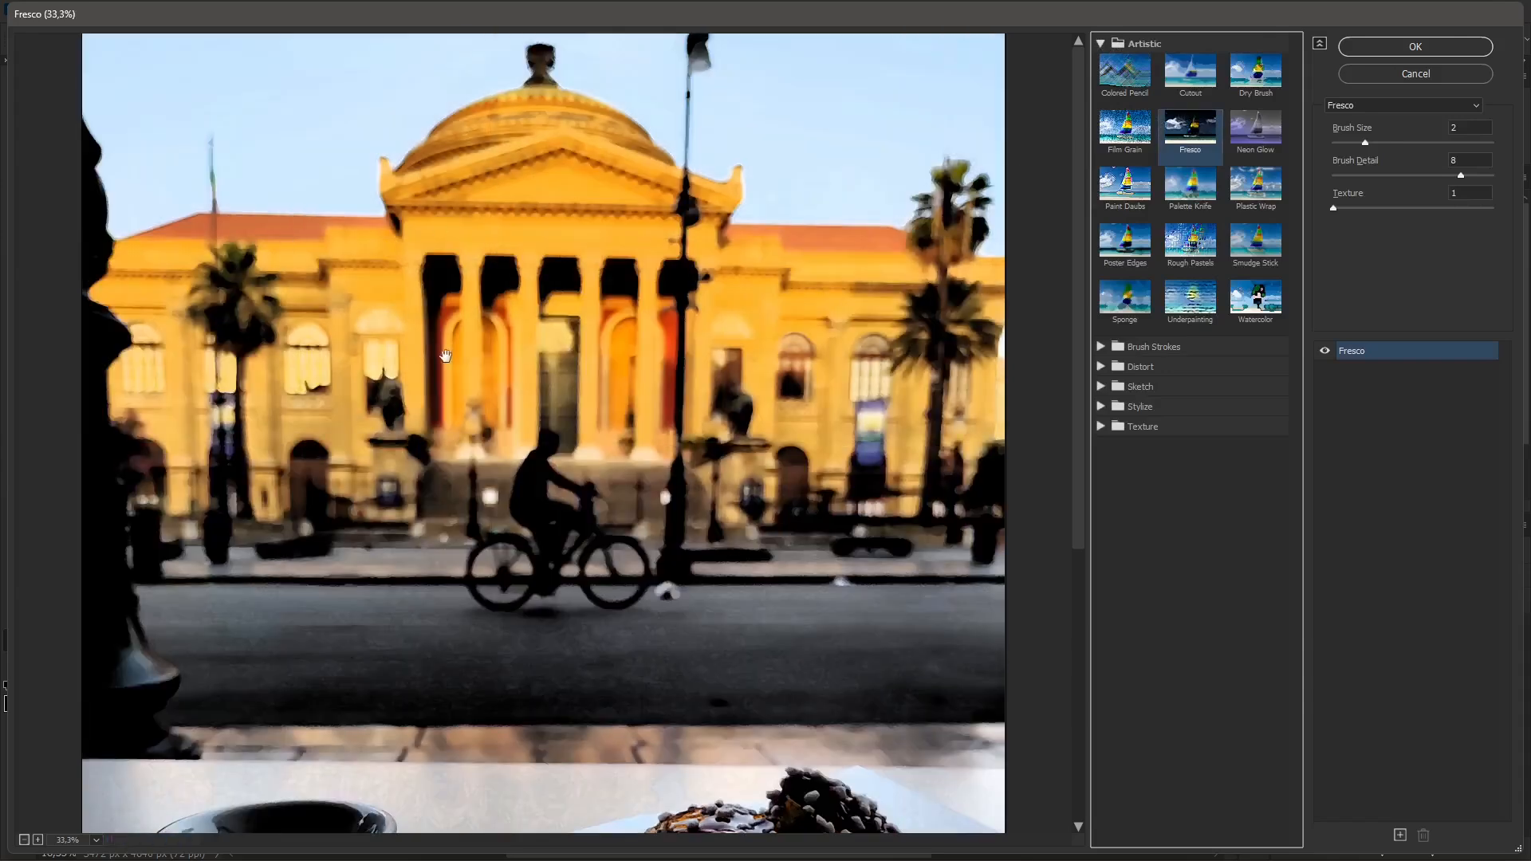
left_click(1190, 185)
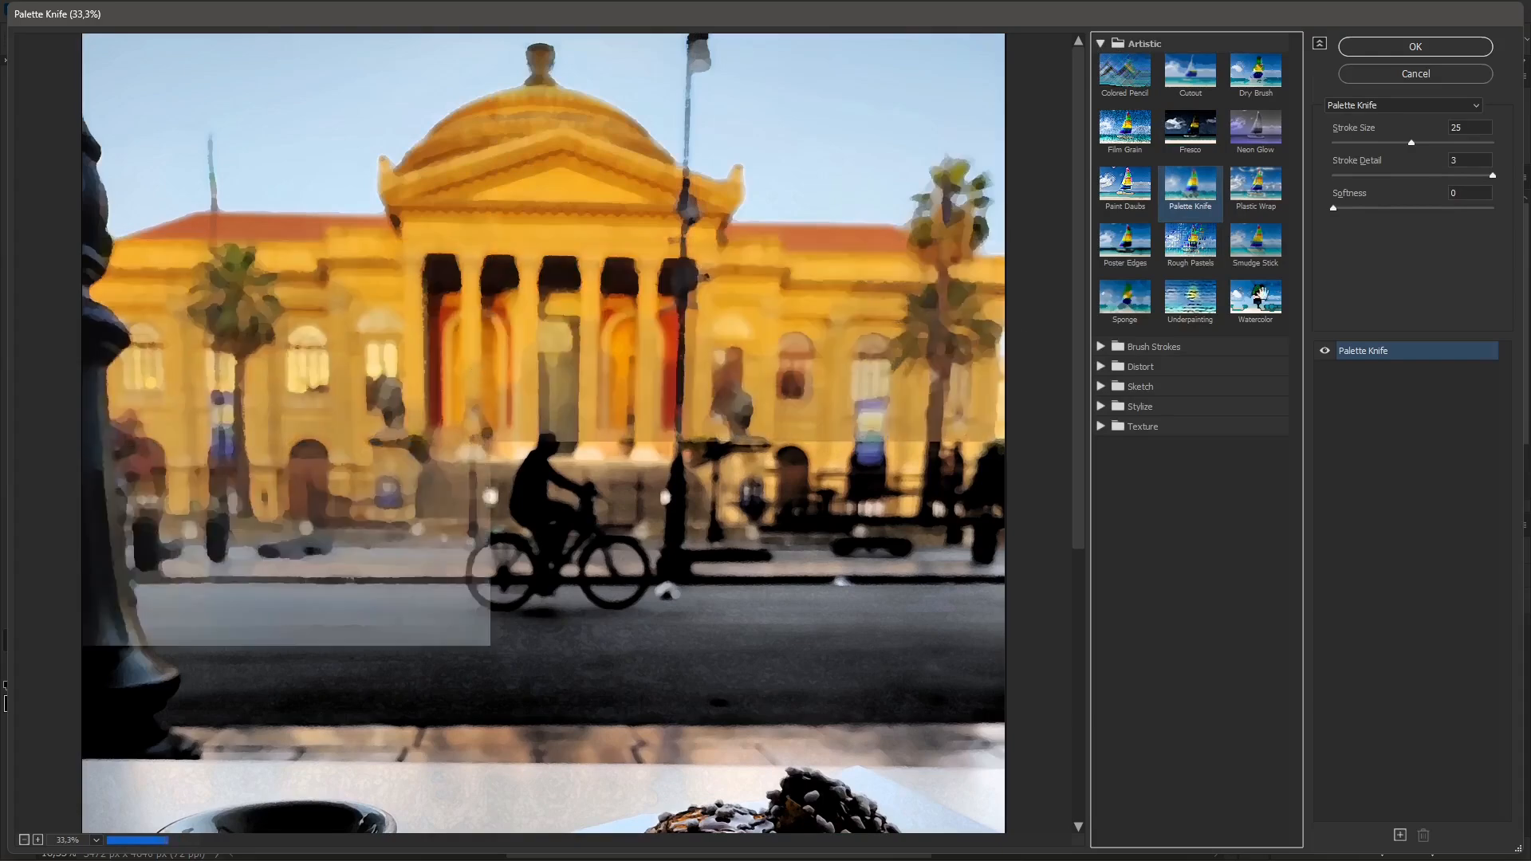
left_click(1148, 249)
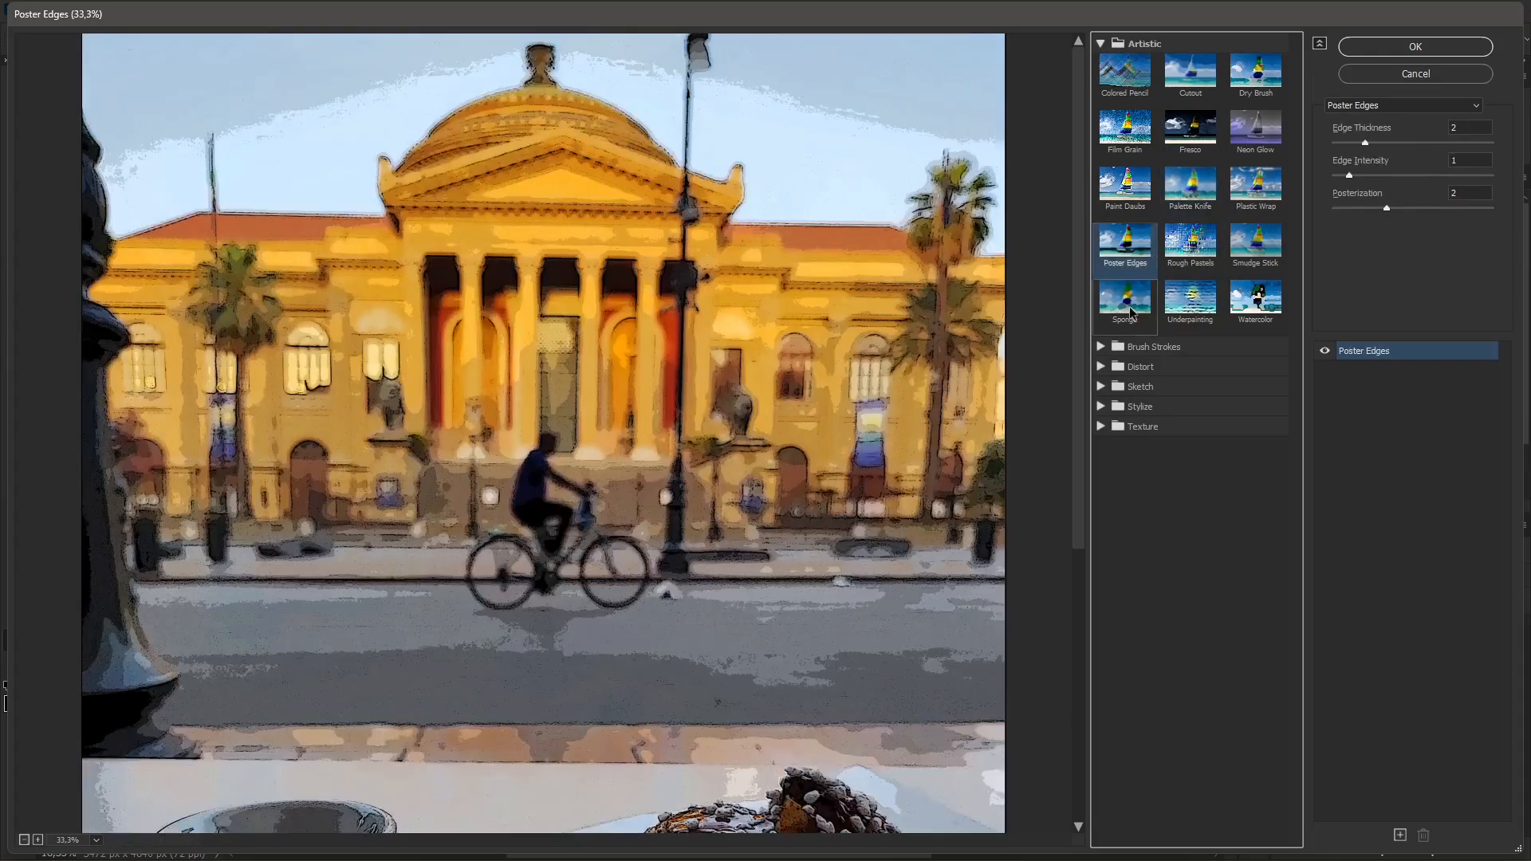
left_click(1127, 311)
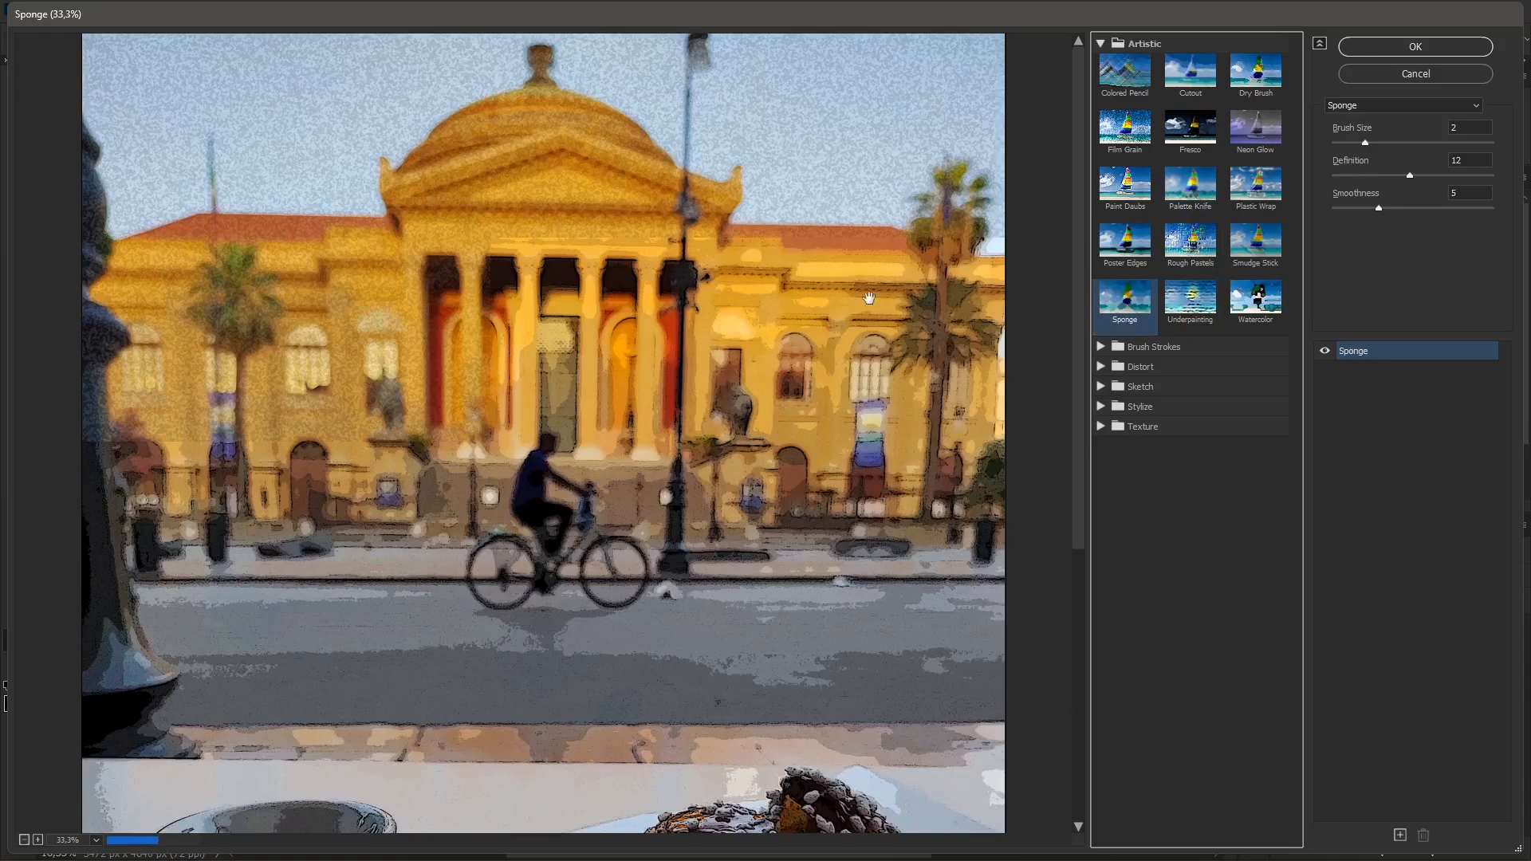
left_click_drag(1350, 134, 1436, 147)
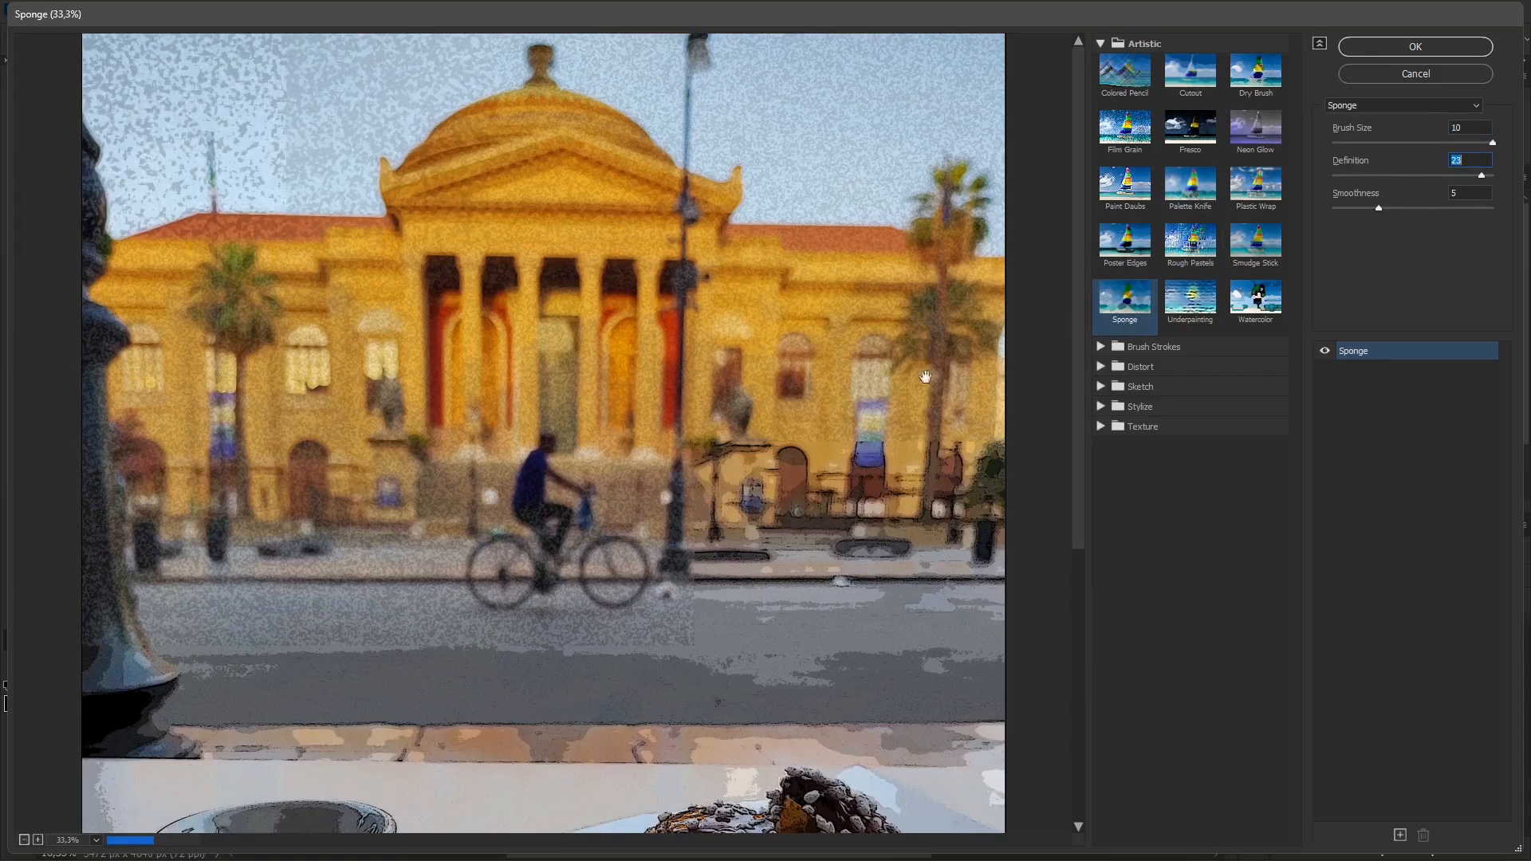
Step: Apply the Underpainting filter to Layer 0 with a brush size of 40
left_click(1209, 294)
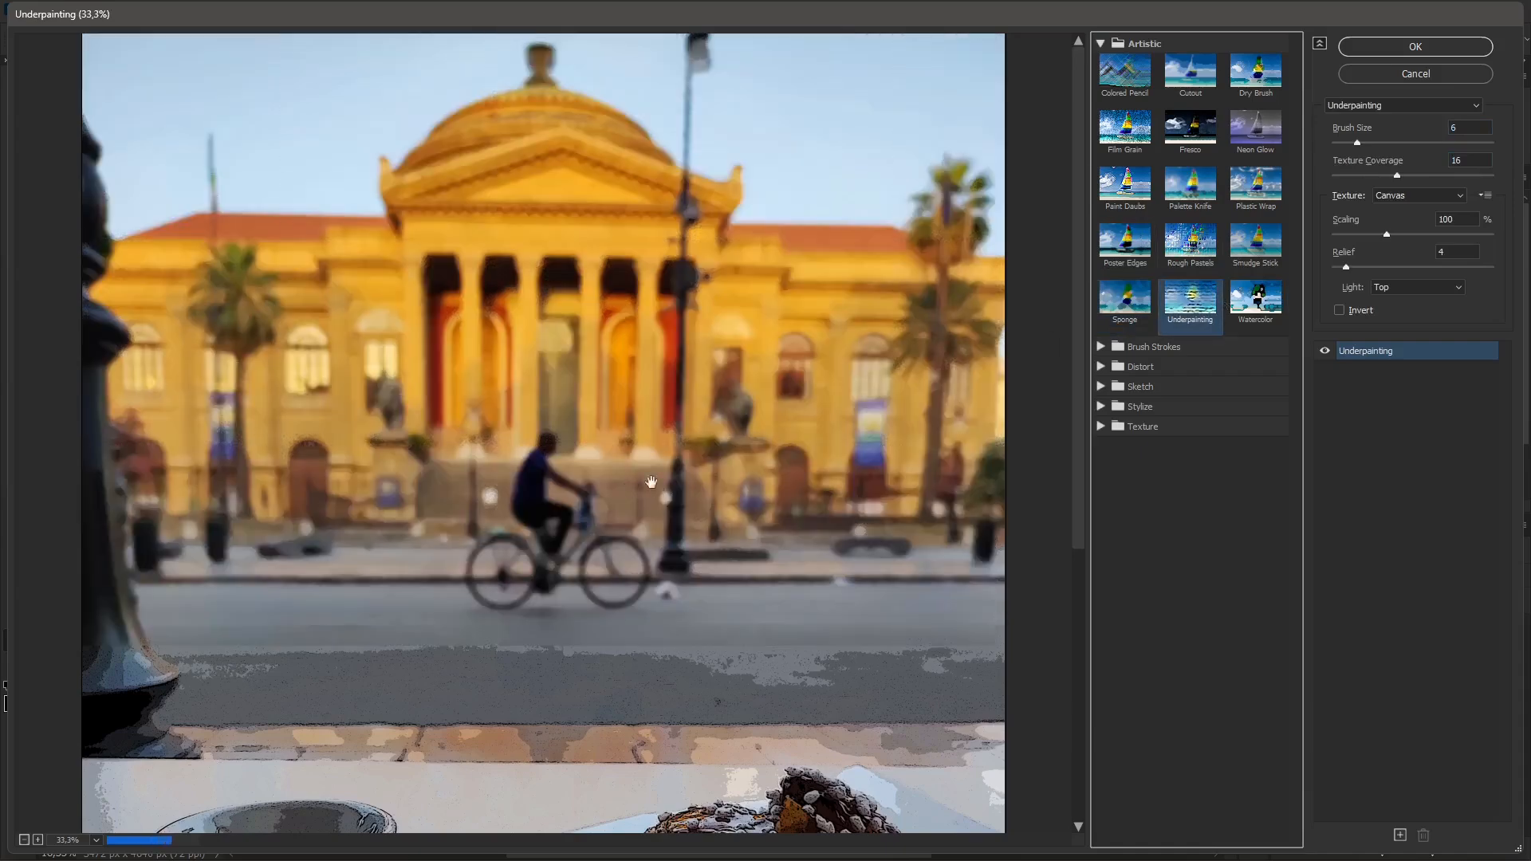
left_click(1362, 142)
left_click_drag(1362, 142, 1494, 142)
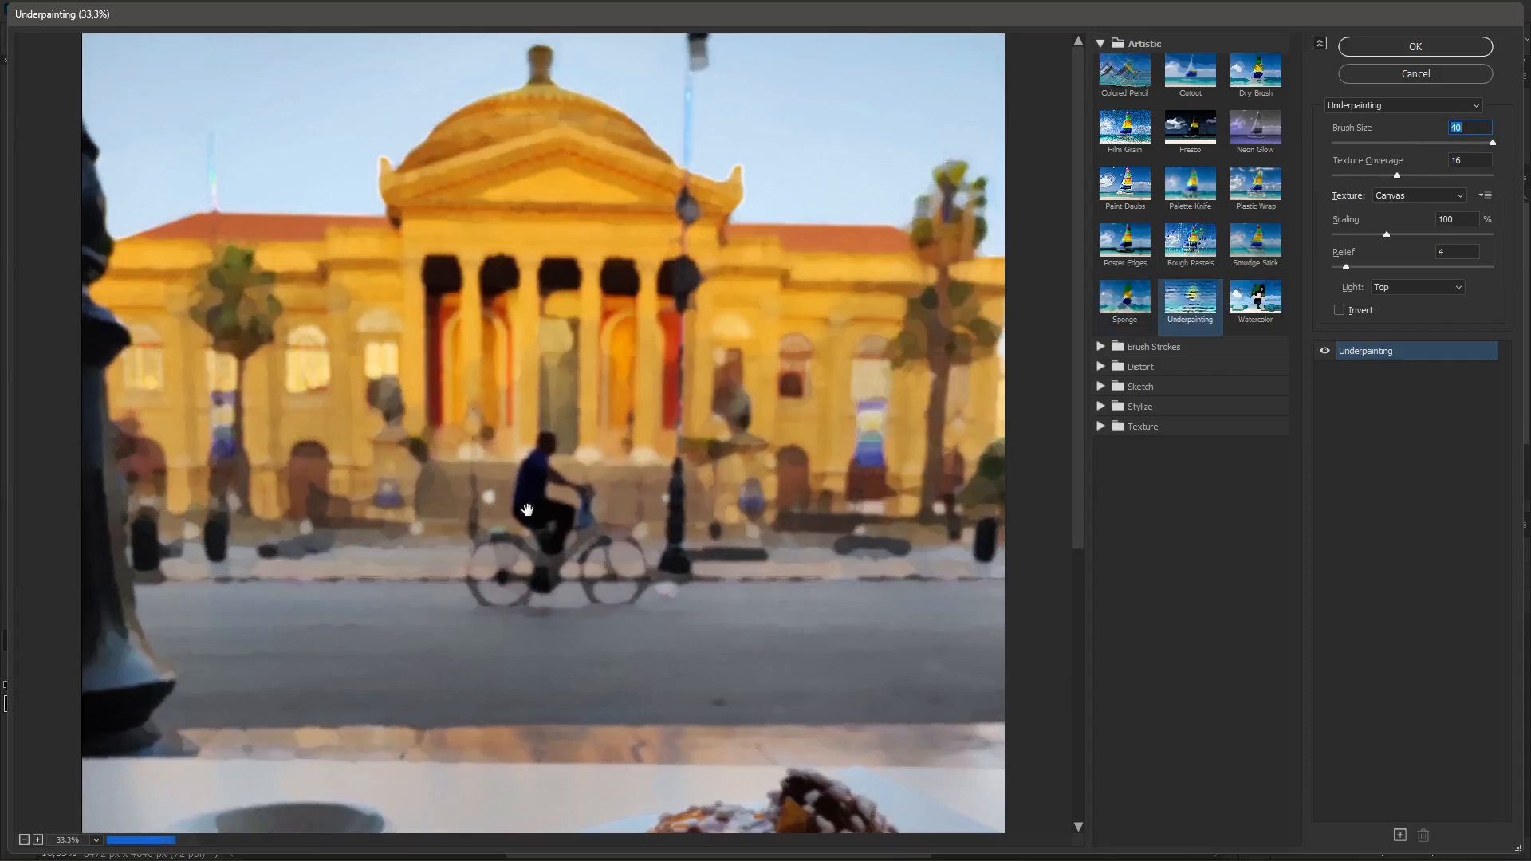
left_click(1396, 55)
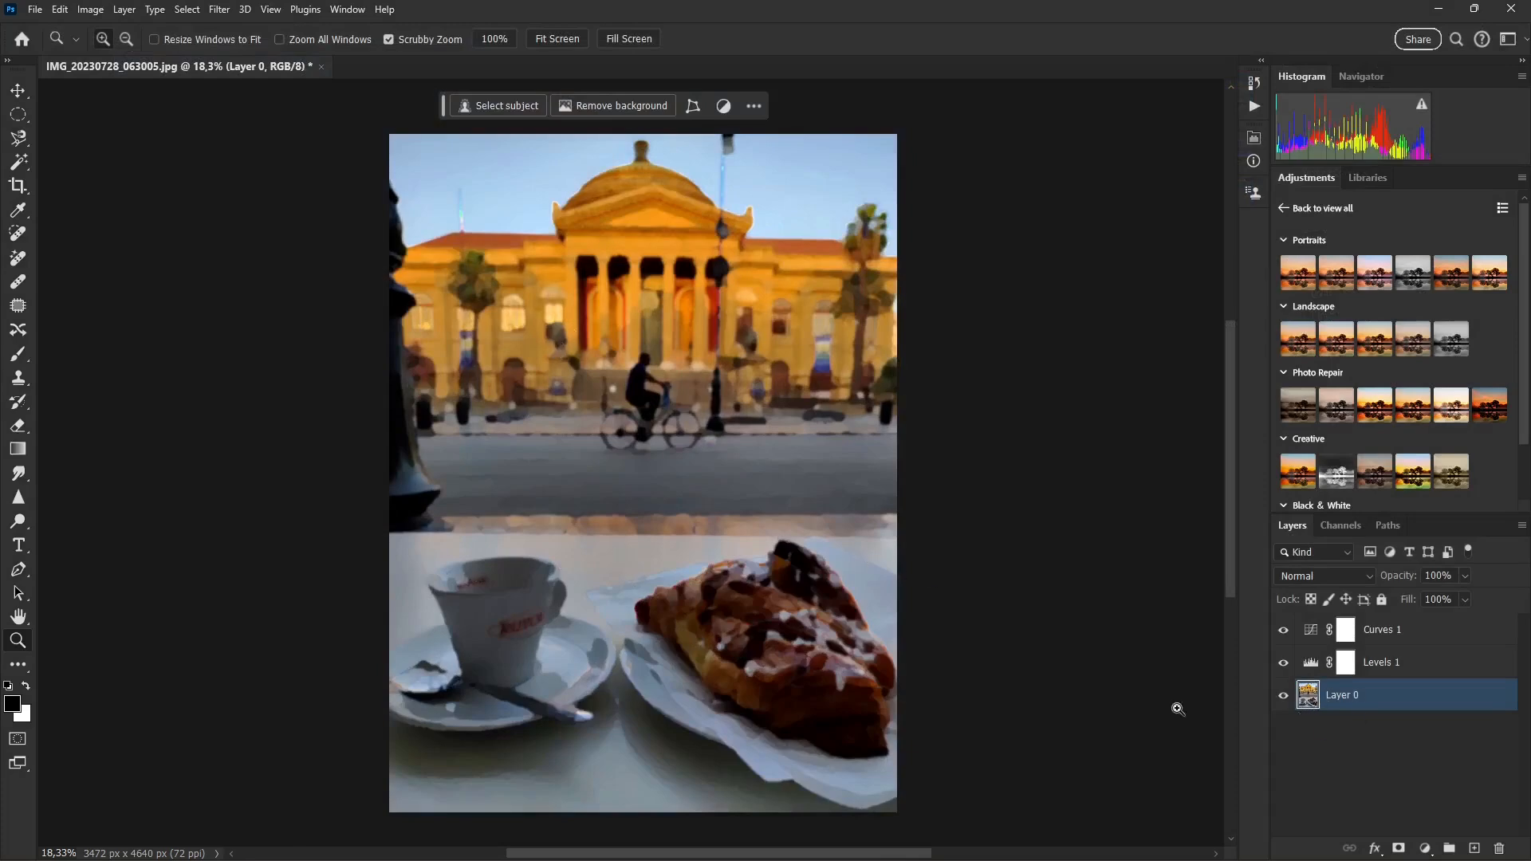
Step: Compare the photo with and without the Curves 1 and Levels 1 adjustments by toggling their visibility
left_click(1420, 633)
left_click(1284, 630)
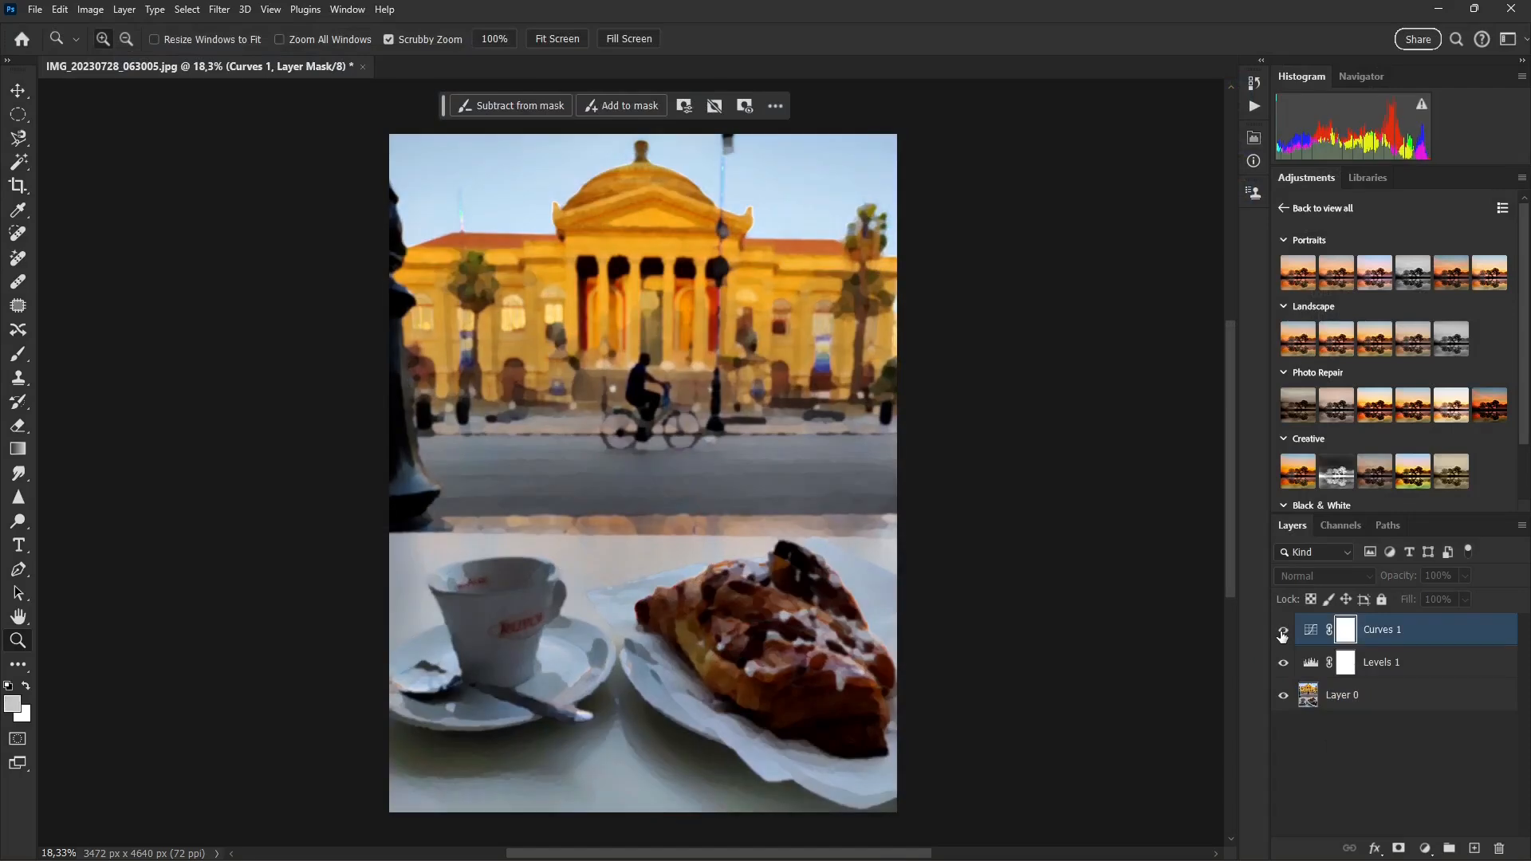
left_click(1285, 668)
left_click(1285, 669)
Step: Try different opacities on the Curves 1 layer, return it to 100% and reselect Layer 0
left_click(1466, 577)
left_click_drag(1422, 600, 1470, 598)
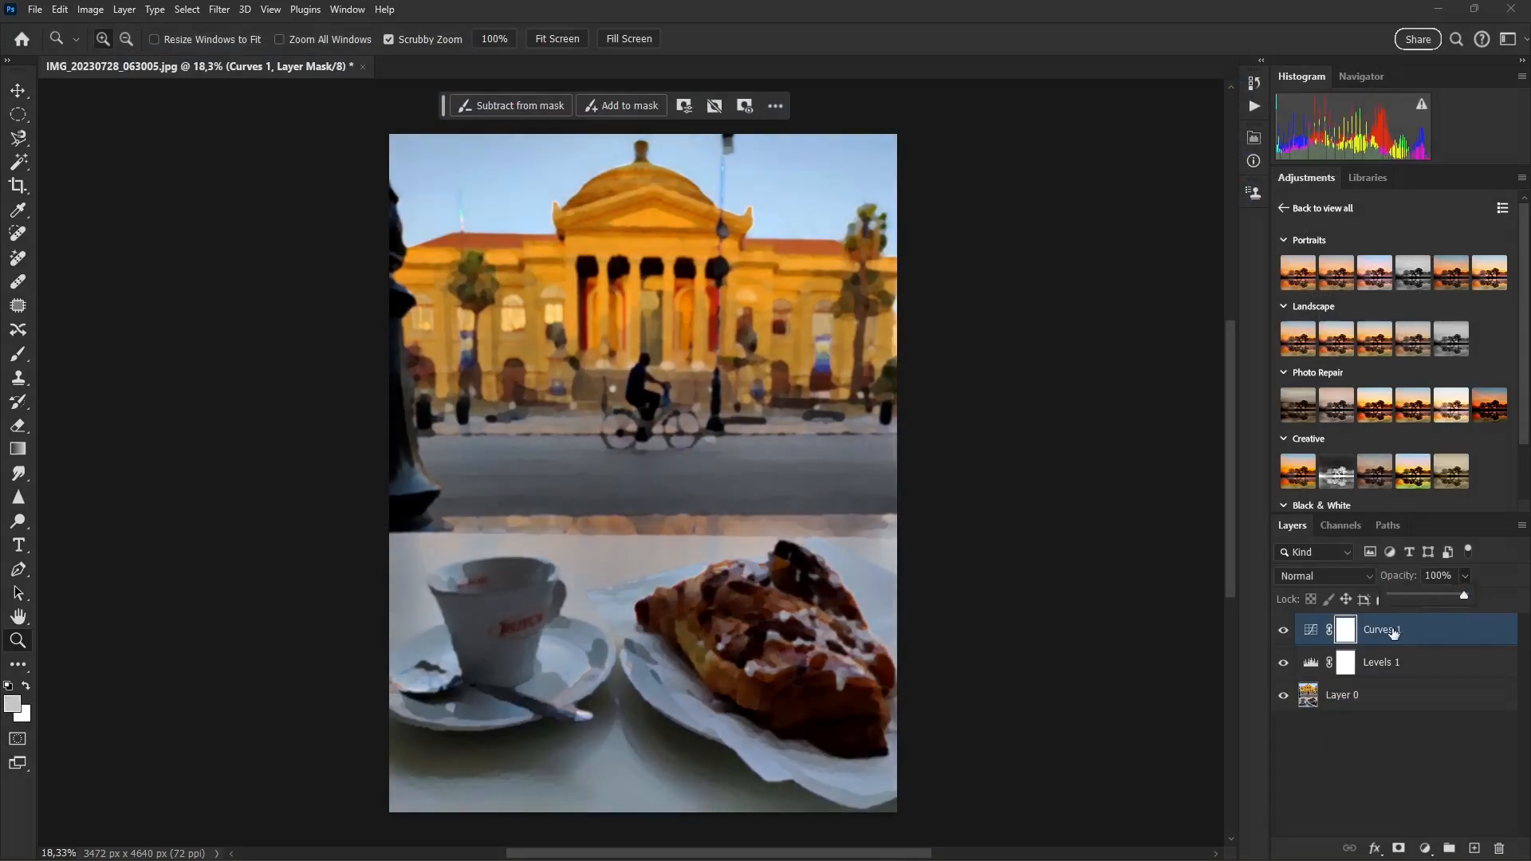
left_click(1463, 576)
left_click(1337, 695)
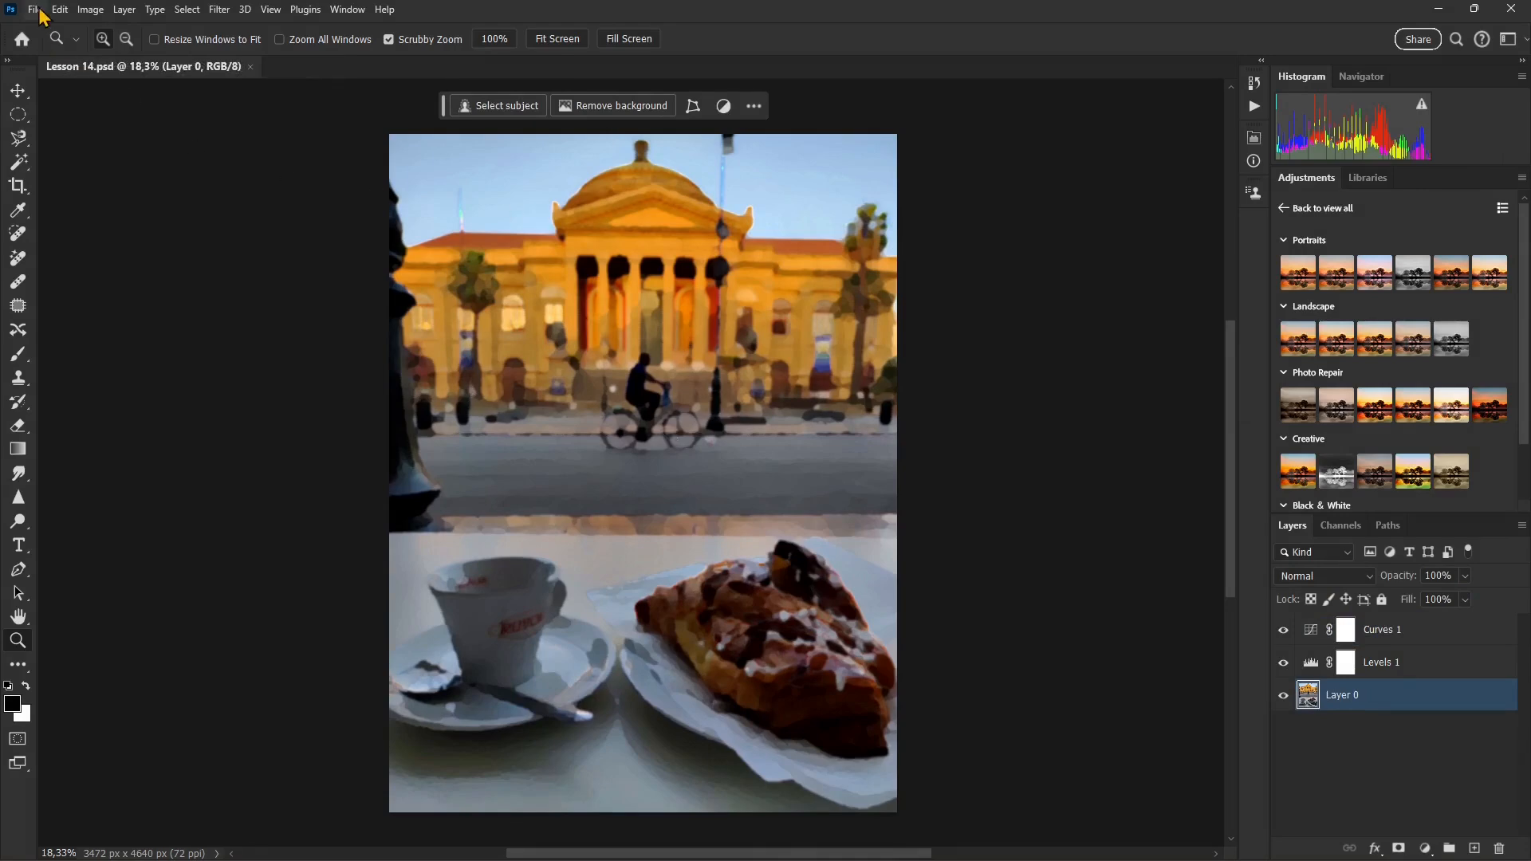
Step: Open the original photo IMG_20230728_063005 from the Photos folder as a second document
left_click(35, 9)
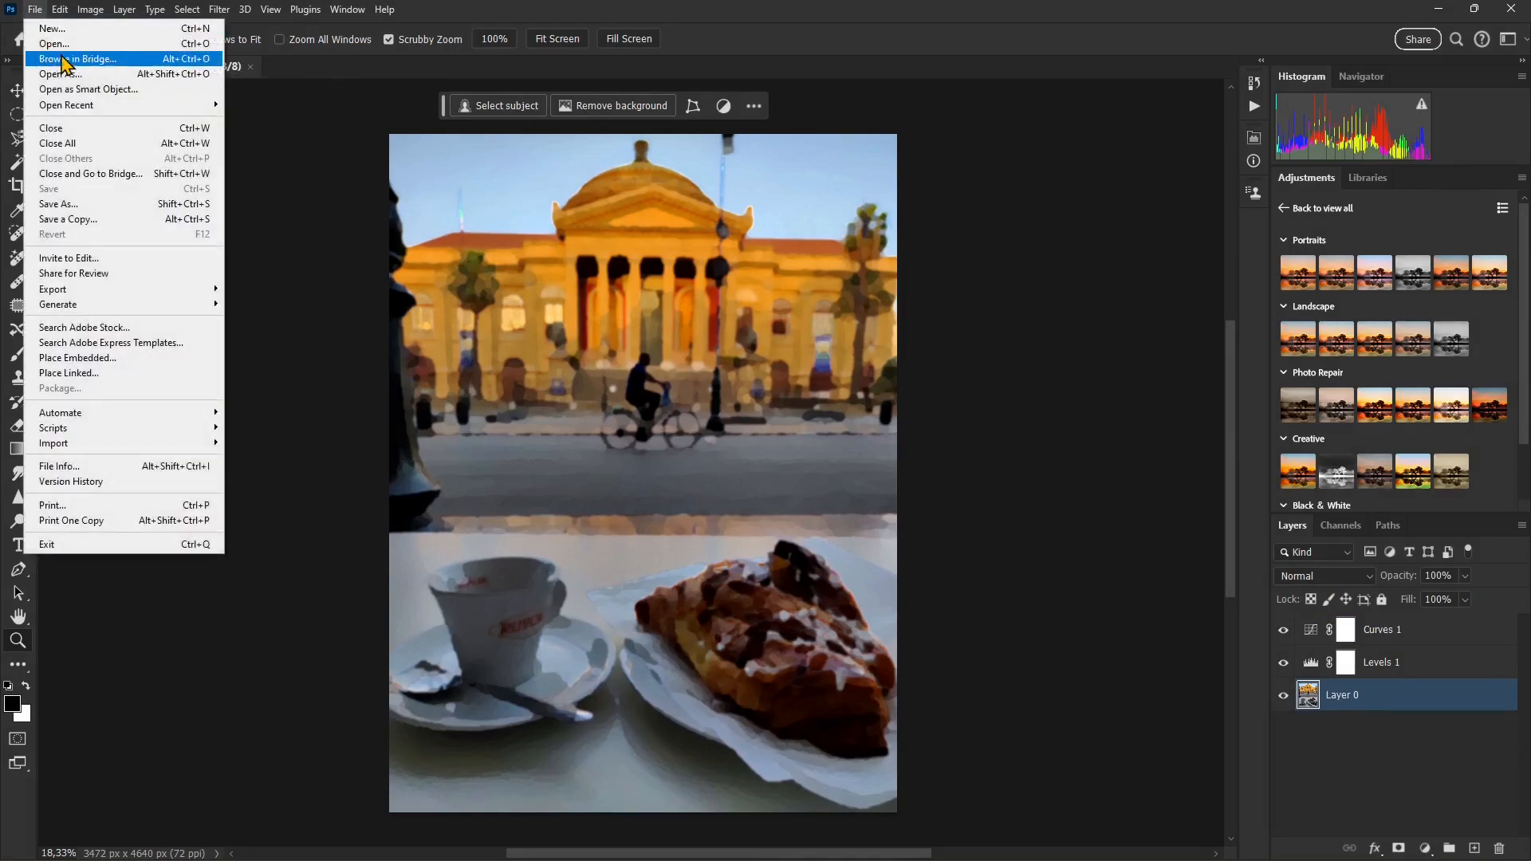
left_click(55, 42)
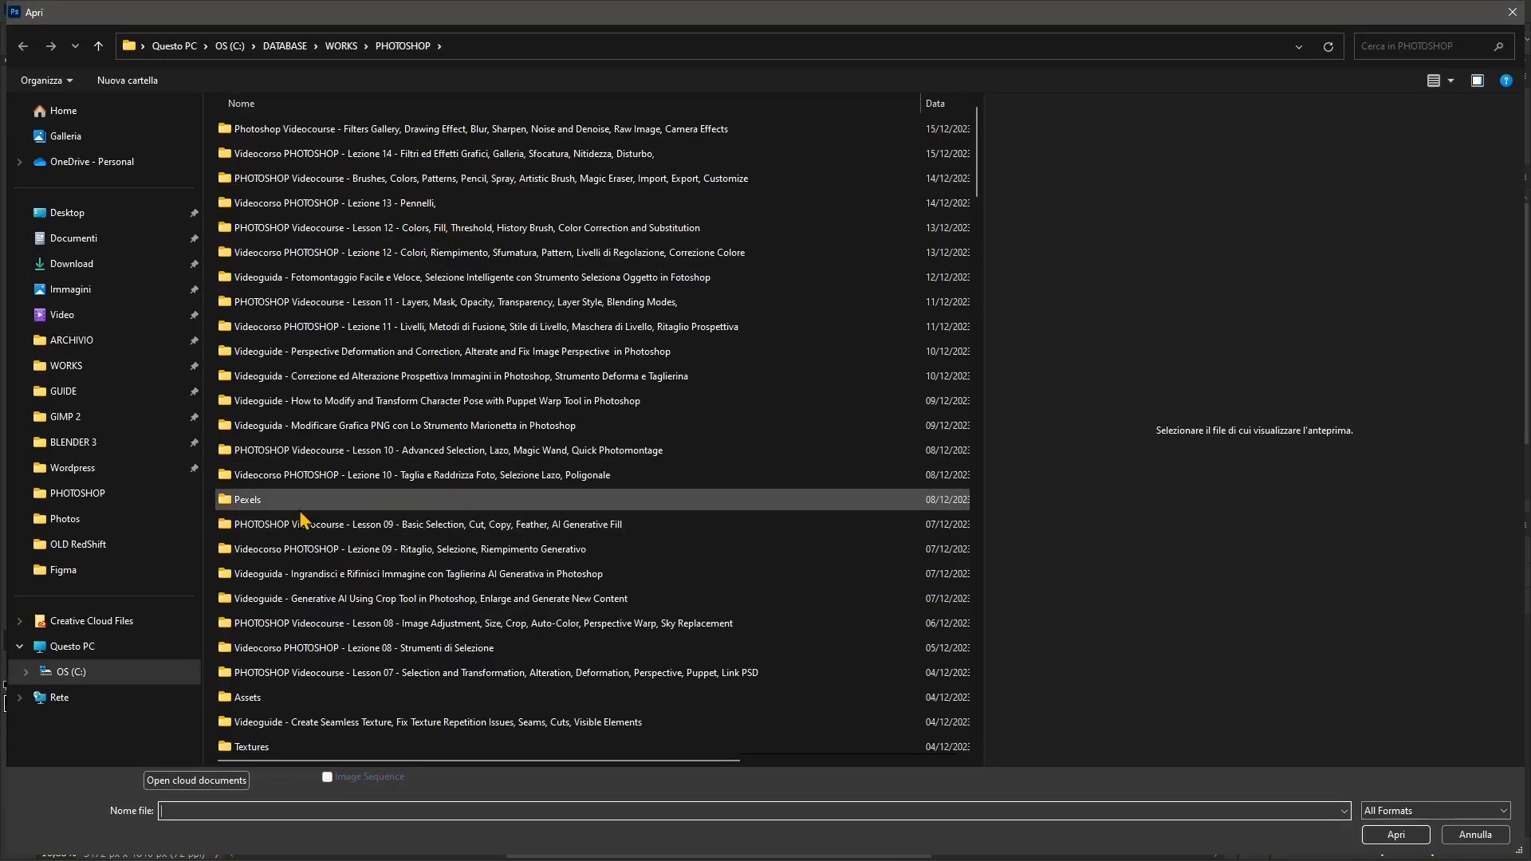
scroll(312, 706, "down", 1)
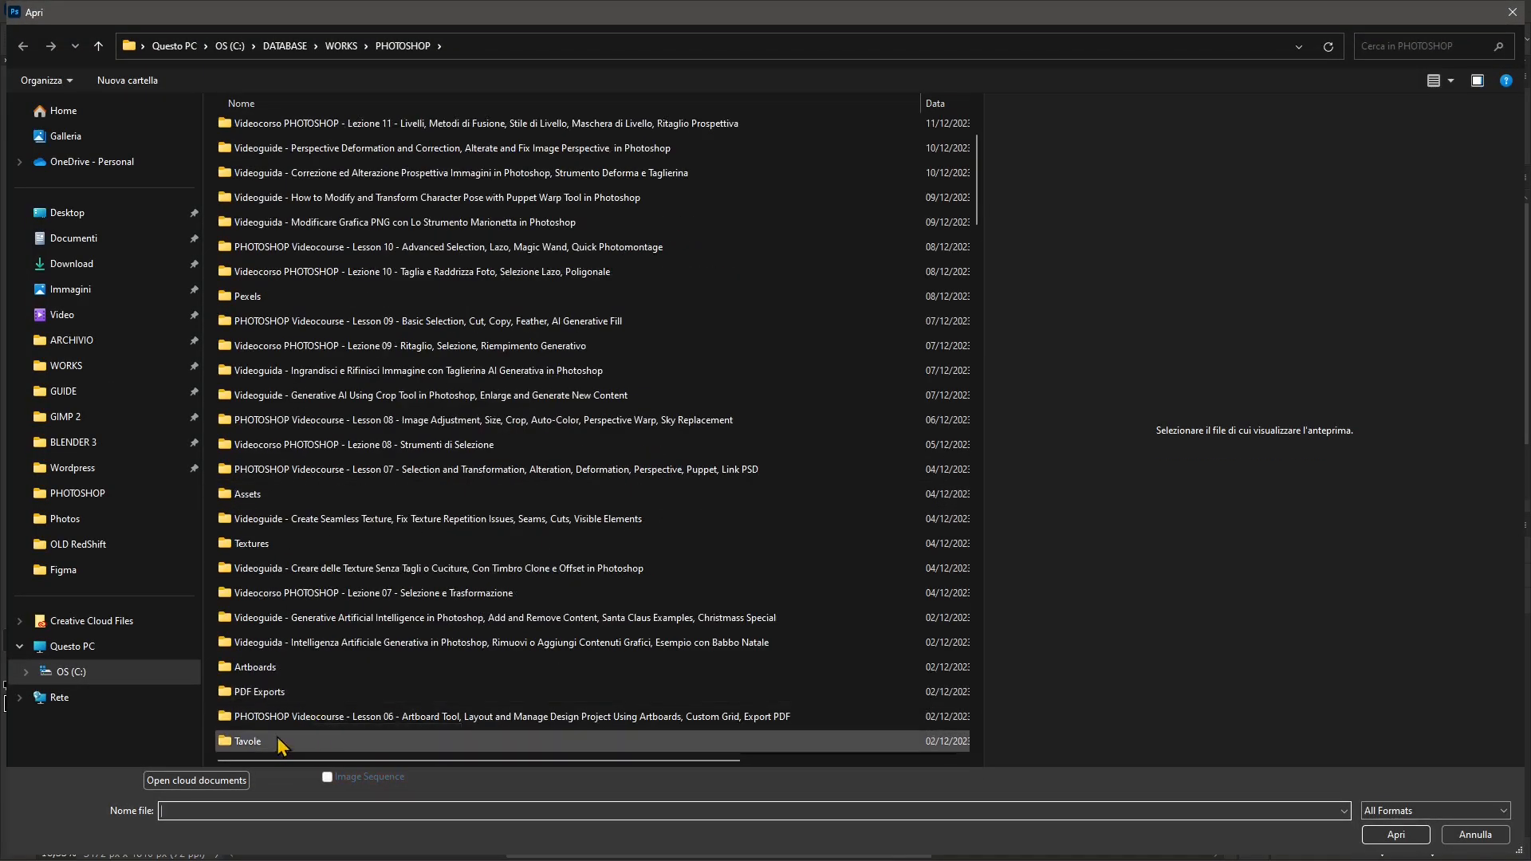
scroll(284, 727, "up", 1)
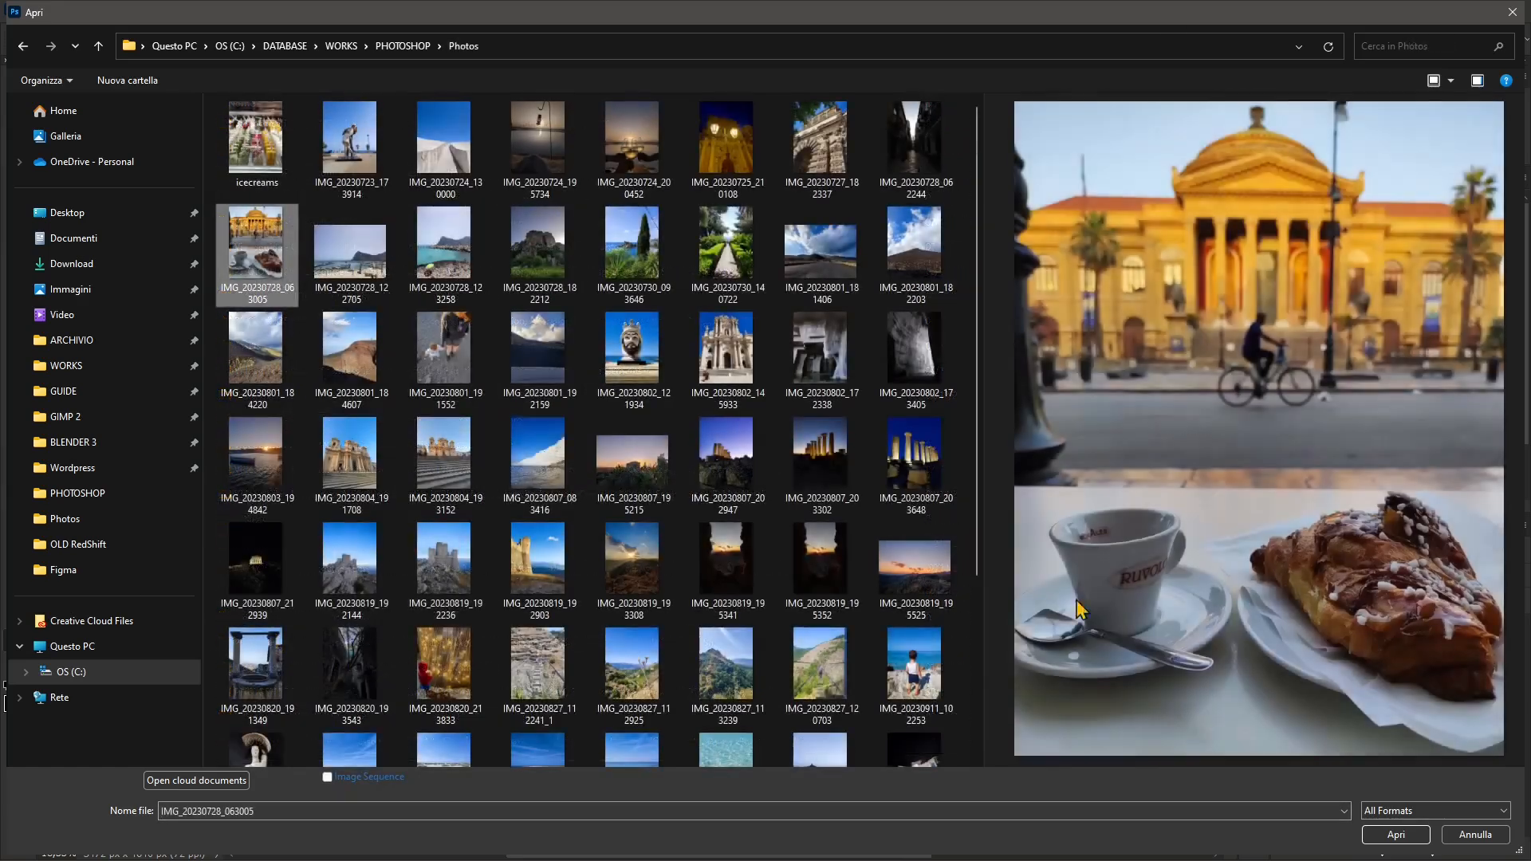
left_click(1396, 834)
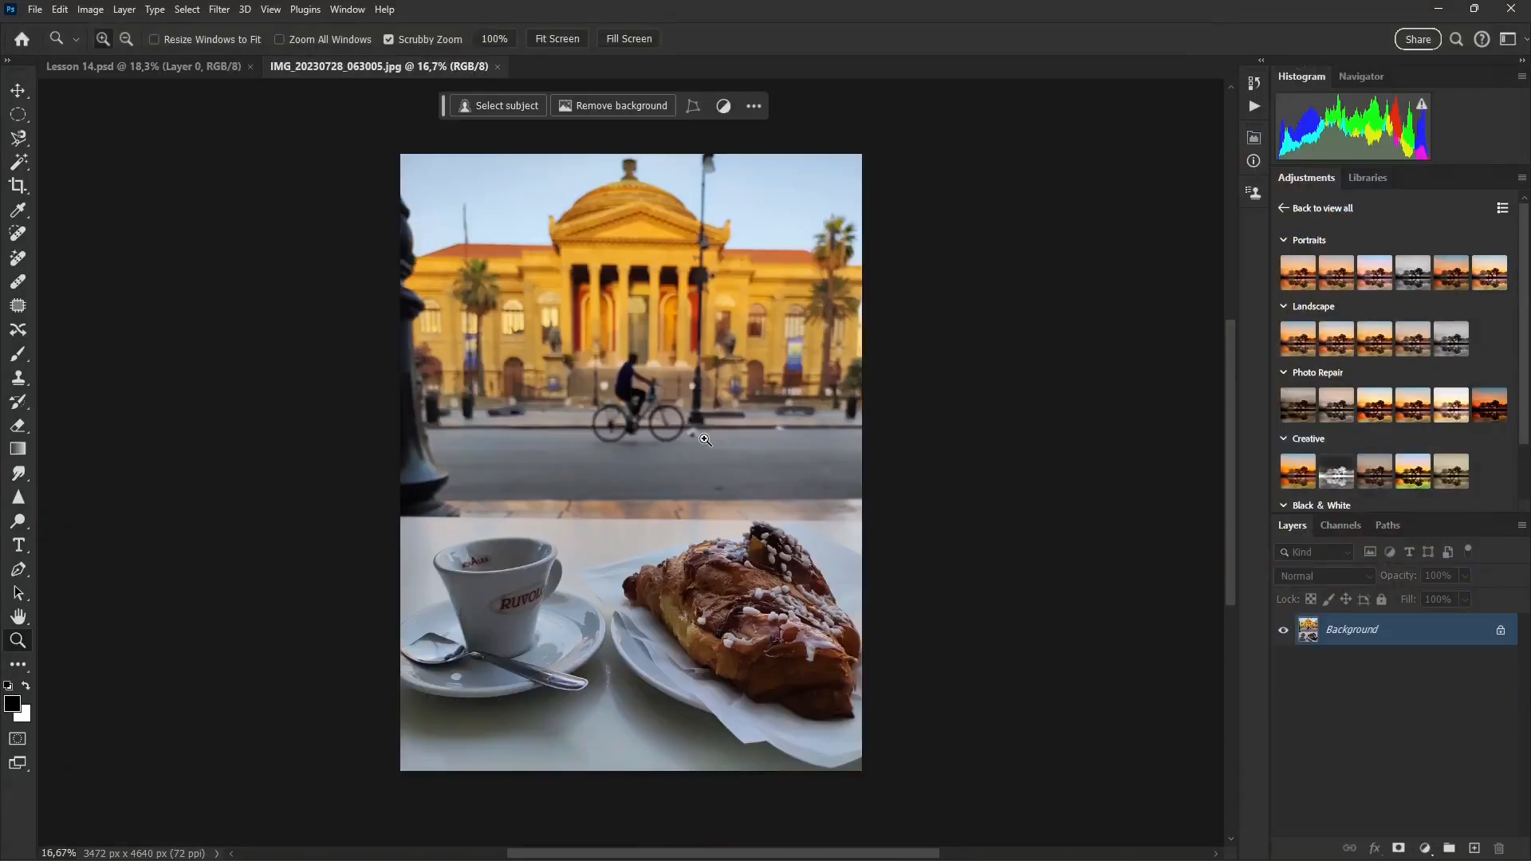
Step: Turn the Background into a regular layer named Layer 0 and convert it for smart filters
double_click(1349, 630)
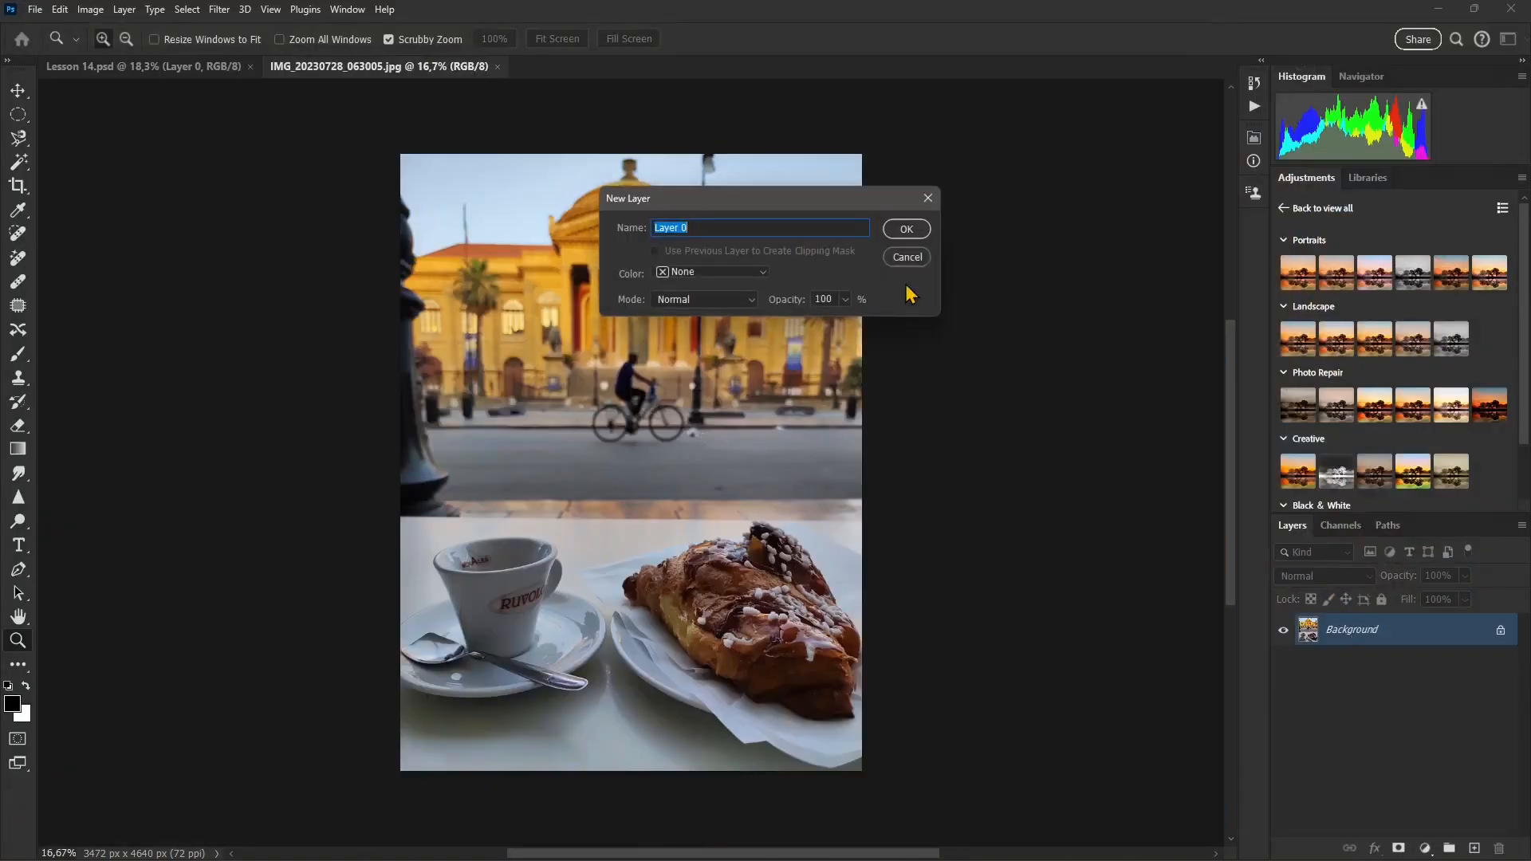
left_click(902, 229)
left_click(220, 10)
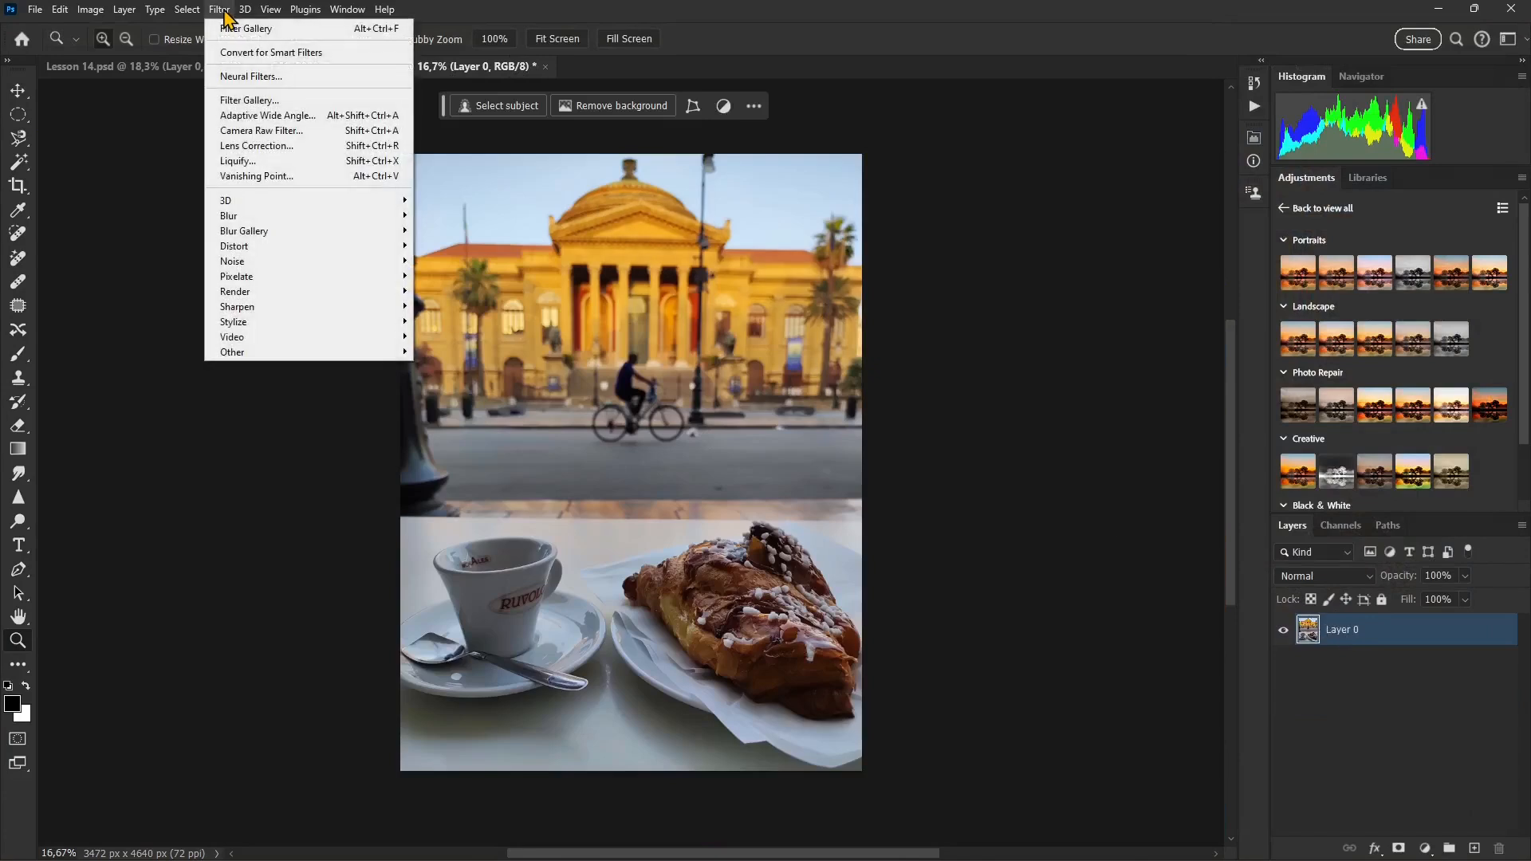
left_click(327, 53)
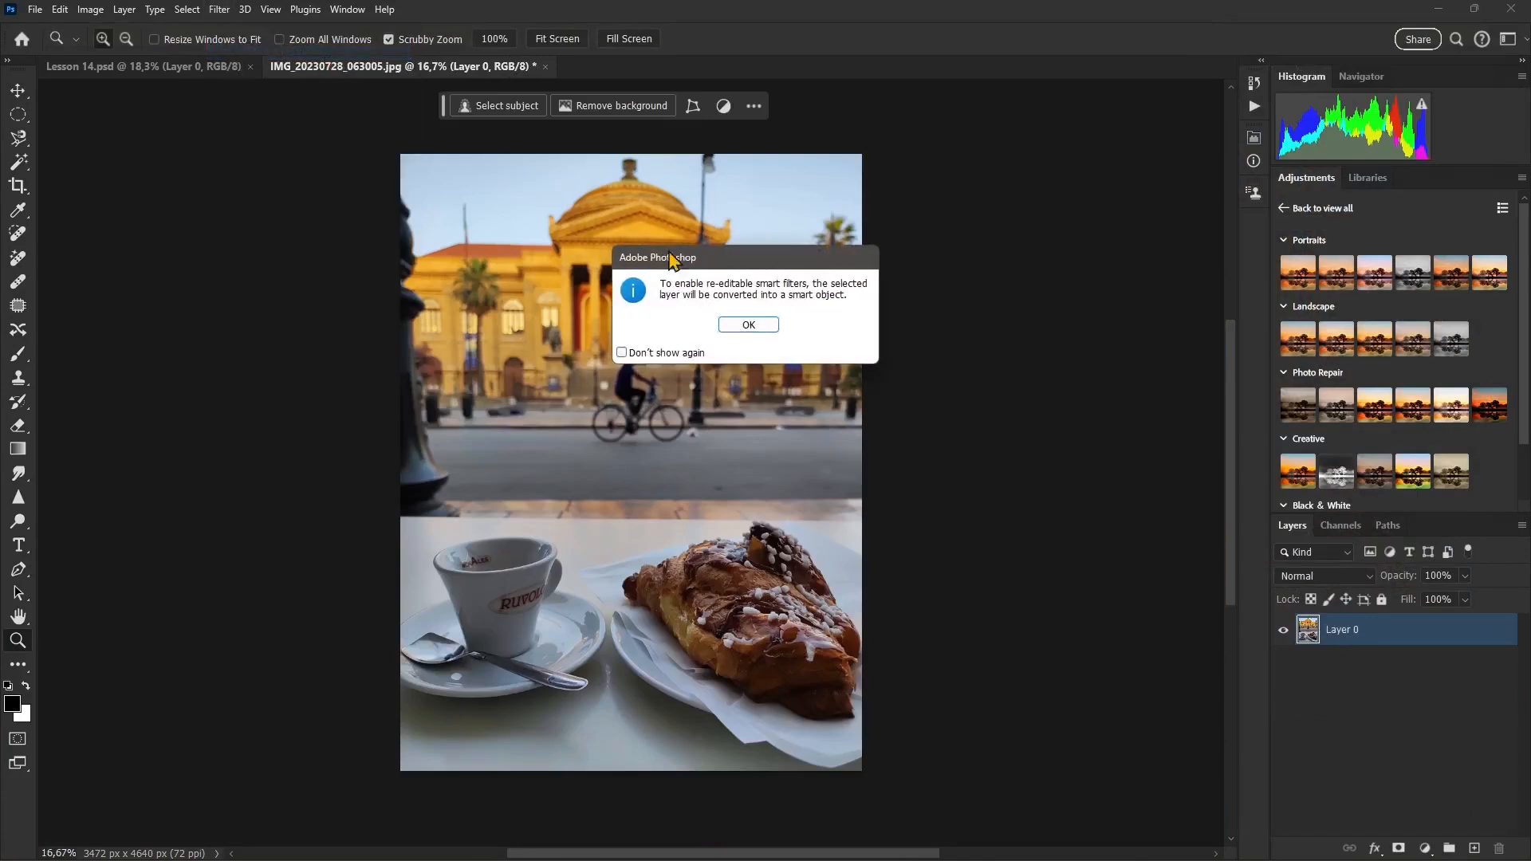
left_click(749, 328)
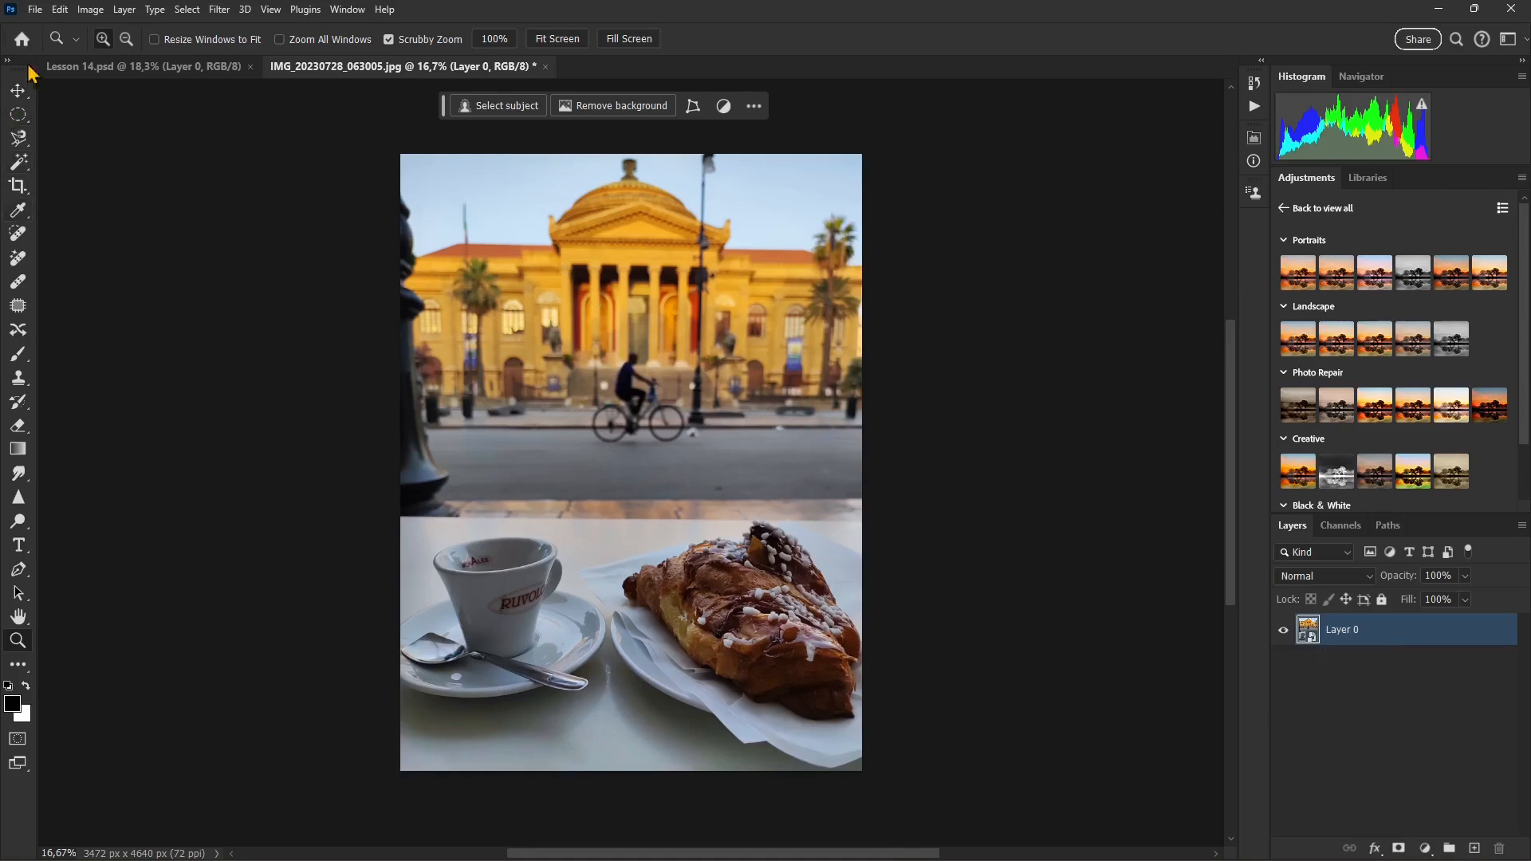
Step: Open the Filter Gallery for the Layer 0 smart object with its preview at 25%
left_click(219, 9)
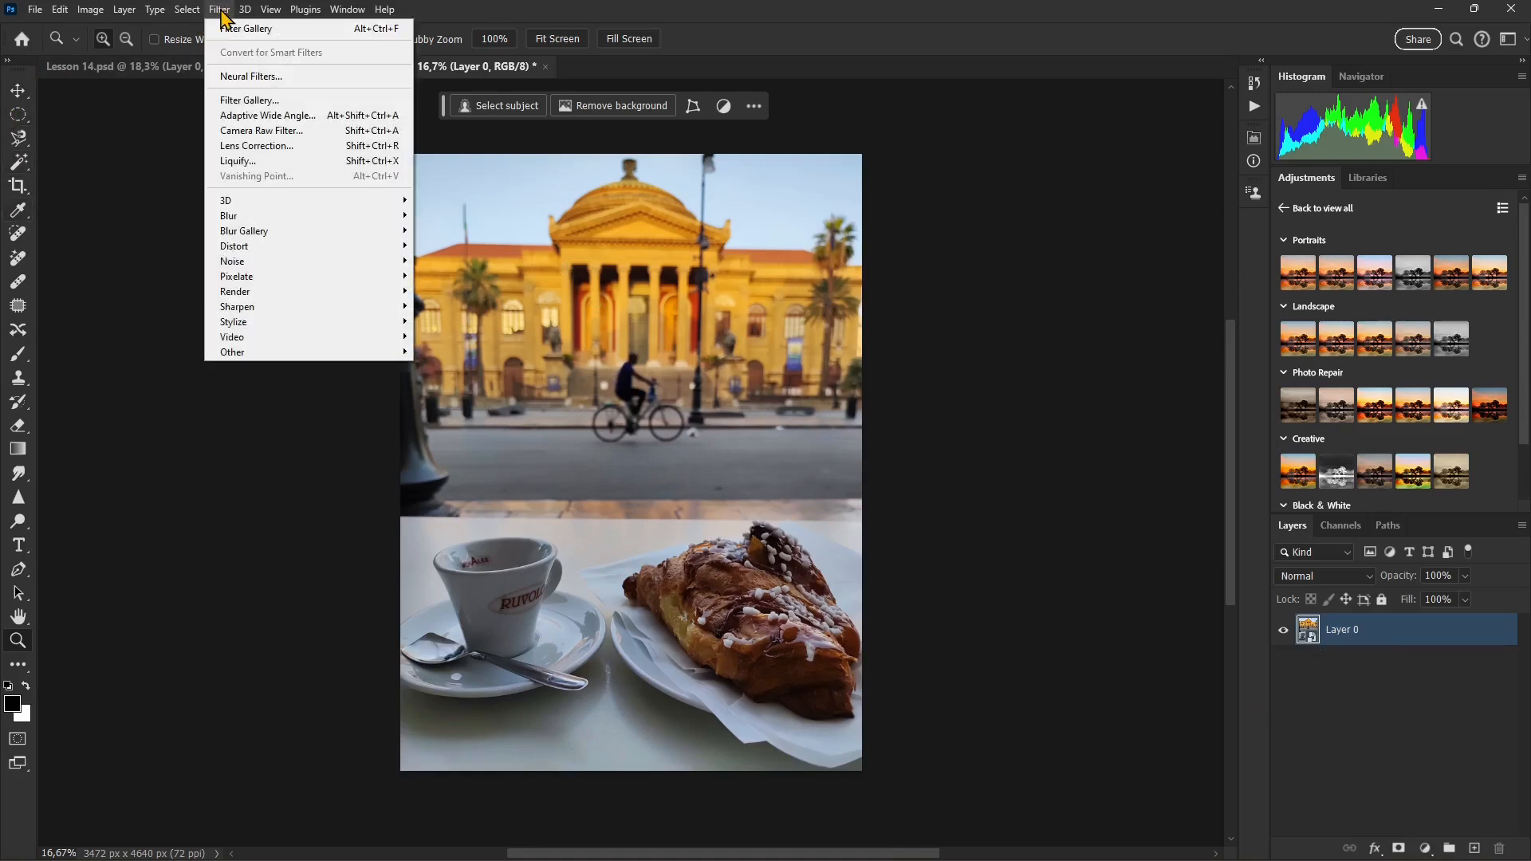
left_click(231, 100)
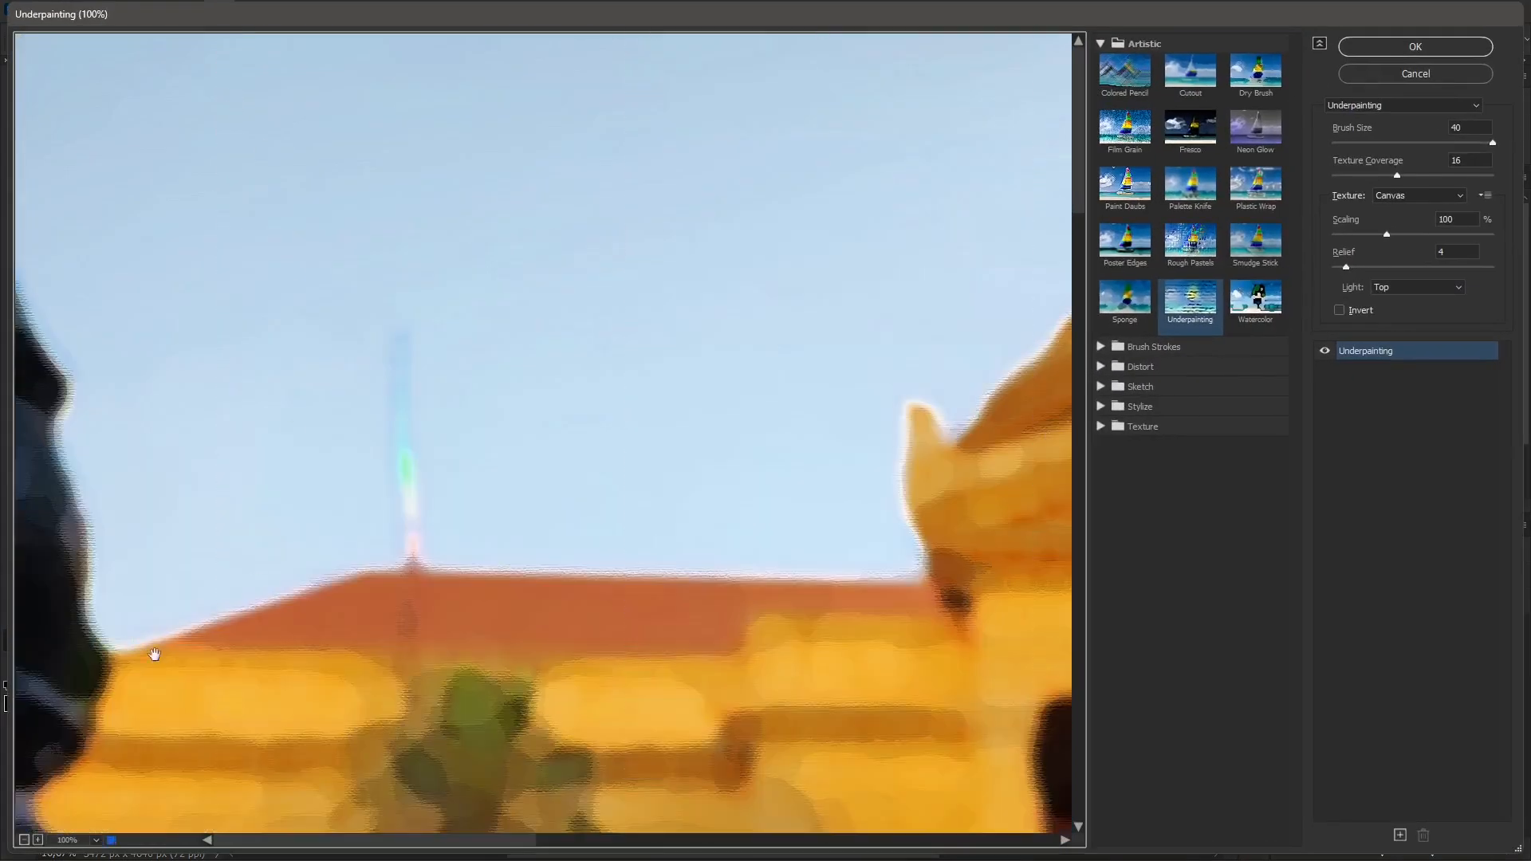
left_click(24, 839)
left_click(24, 840)
left_click(24, 840)
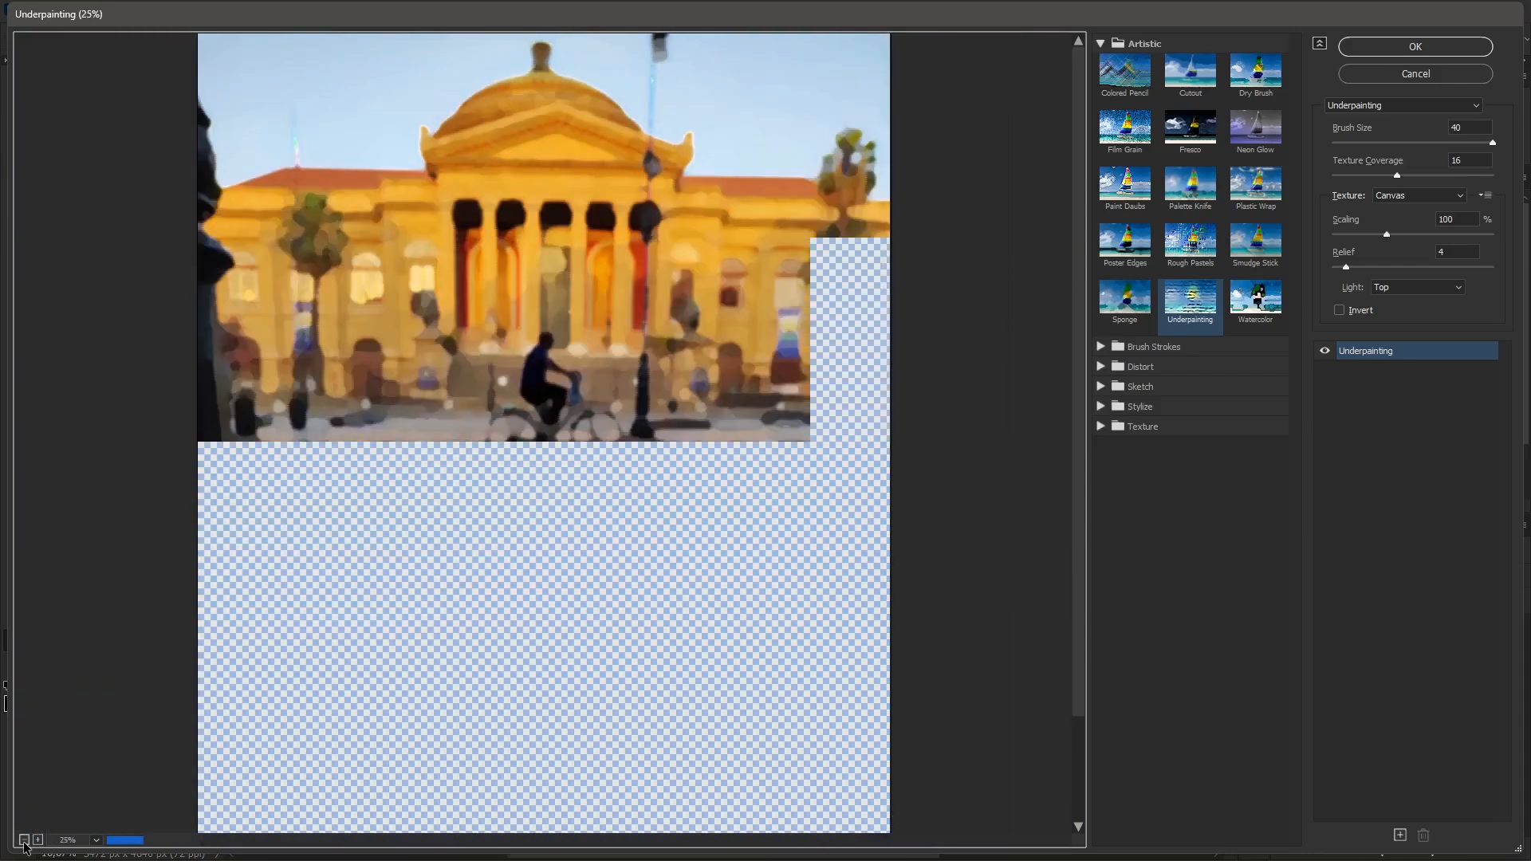
Step: Try the Brush Strokes effects Angled Strokes, Sumi-e with stroke width 13, and Sprayed Strokes on the photo
left_click(1103, 48)
left_click(1102, 65)
left_click(1192, 104)
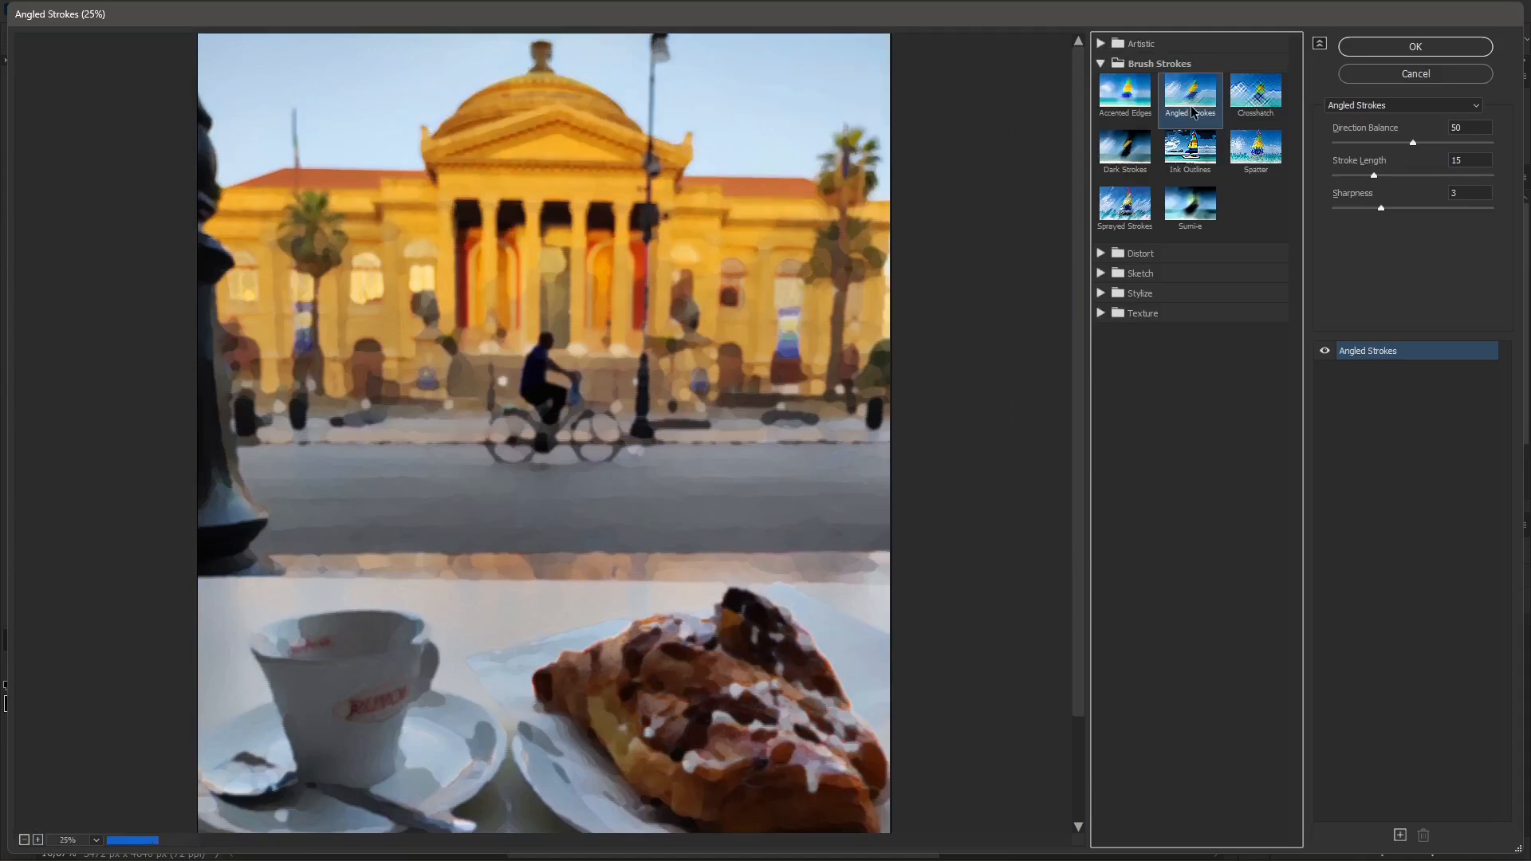
left_click(1191, 206)
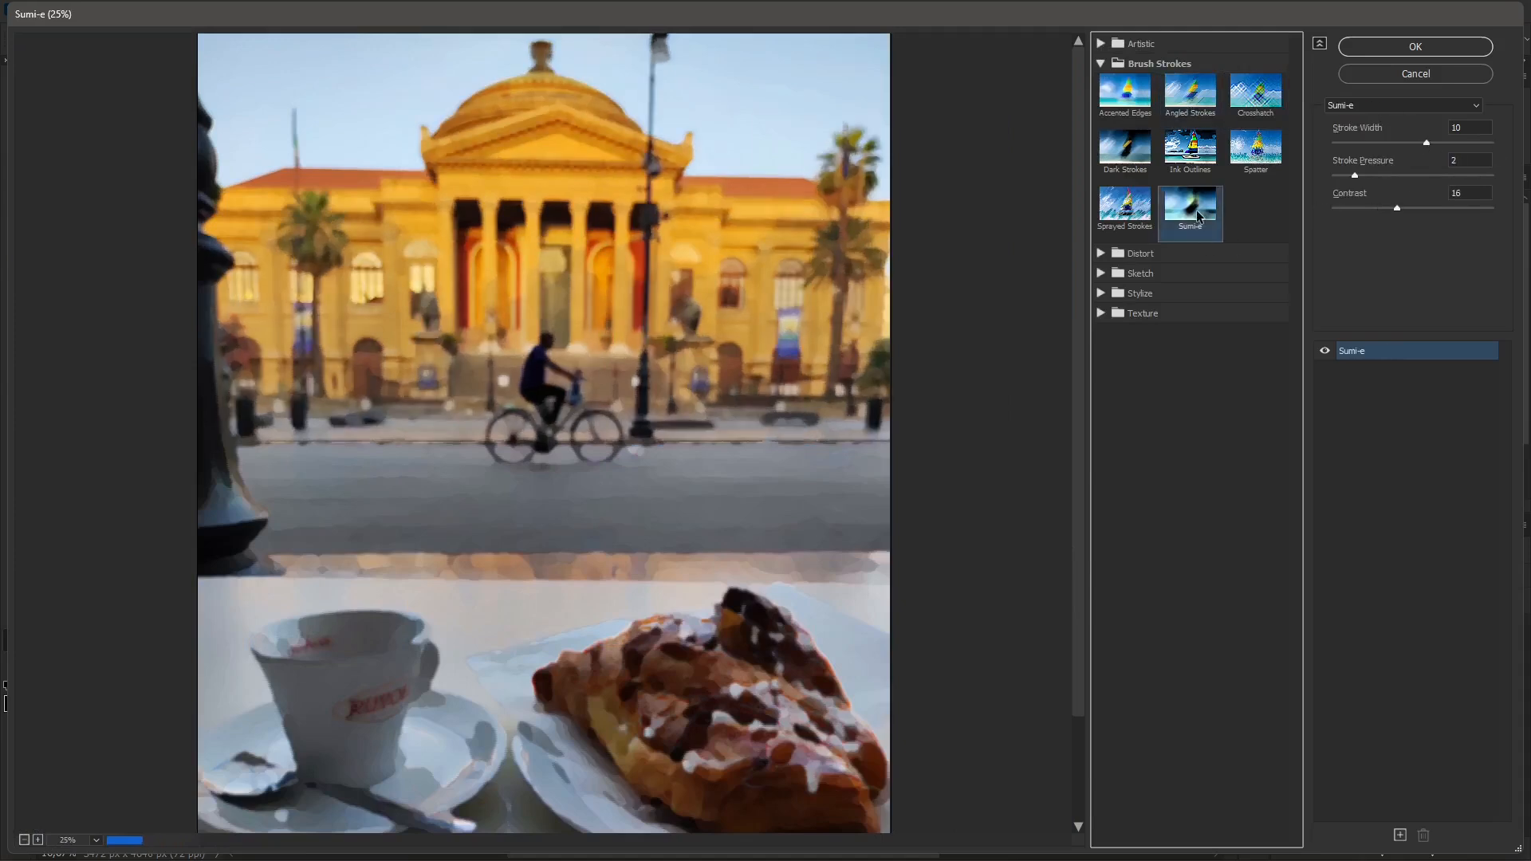
left_click_drag(1429, 142, 1461, 142)
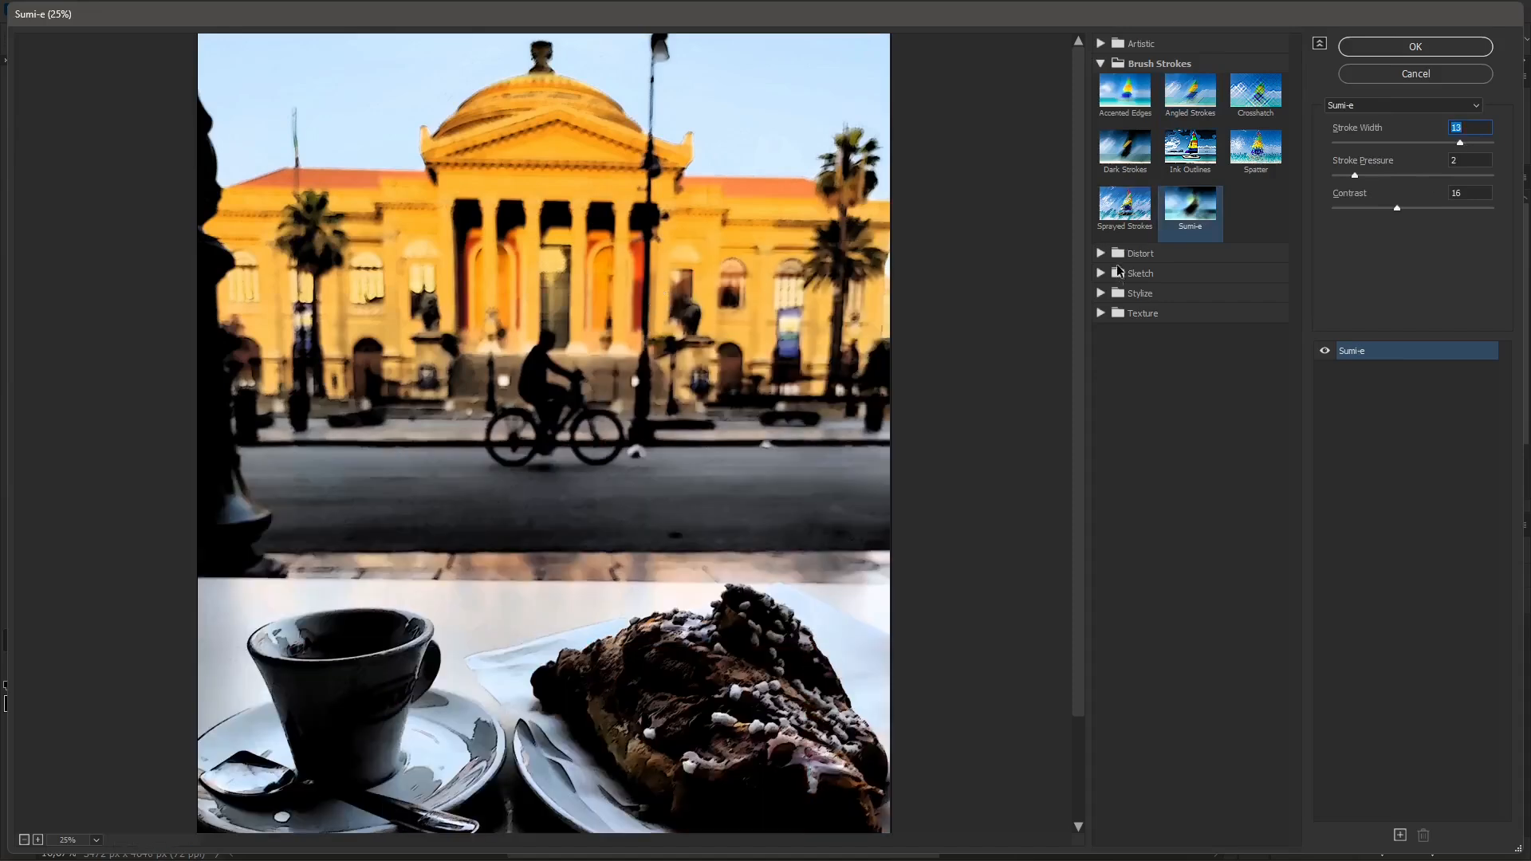
left_click(1113, 212)
Step: Try the Glass distortion on the photo with distortion 20 and 14
left_click(1101, 253)
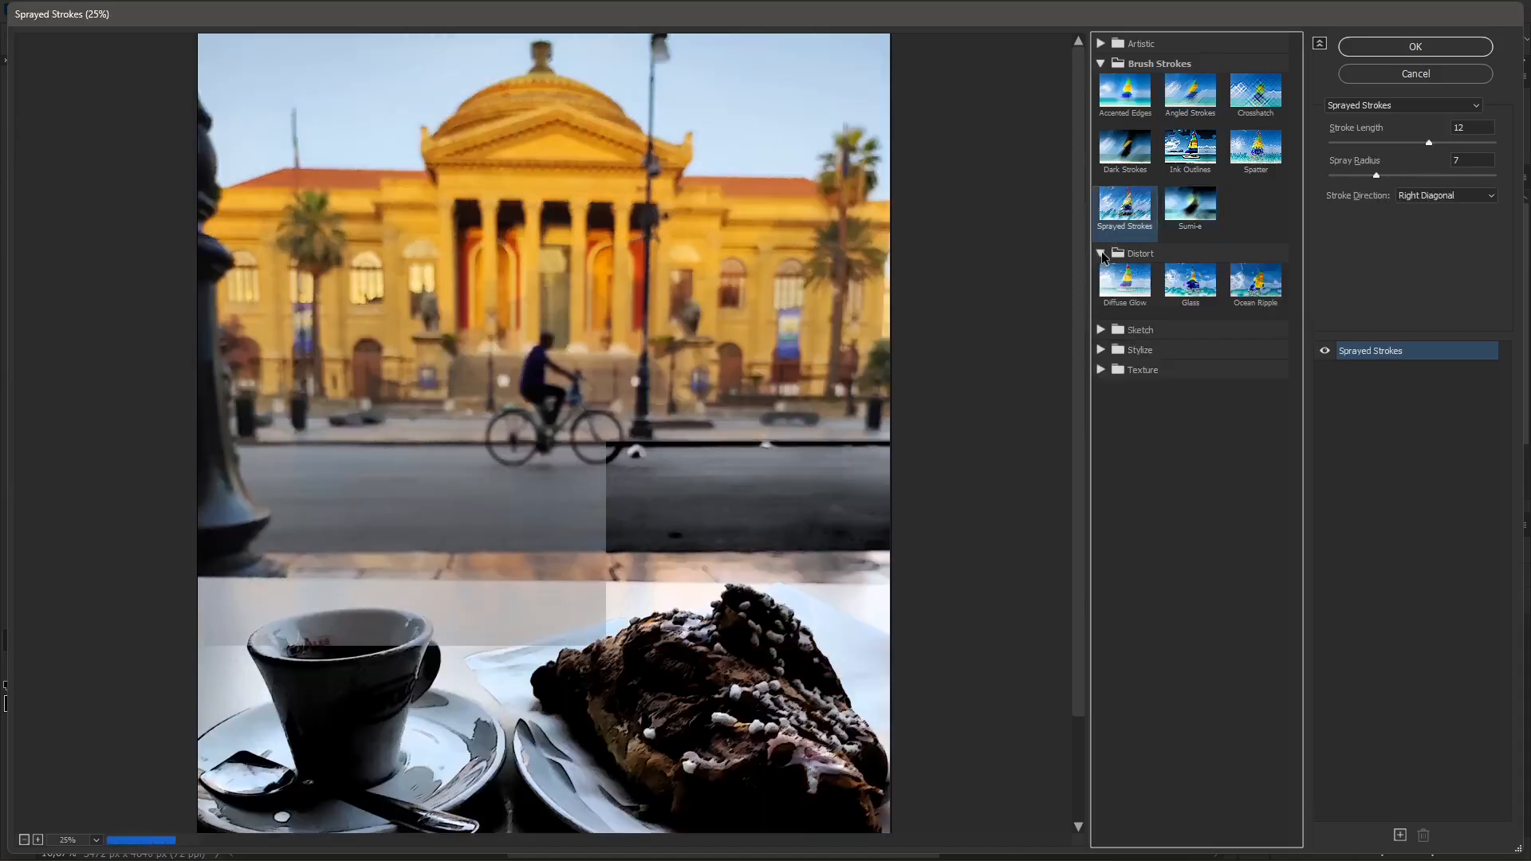
left_click(1189, 295)
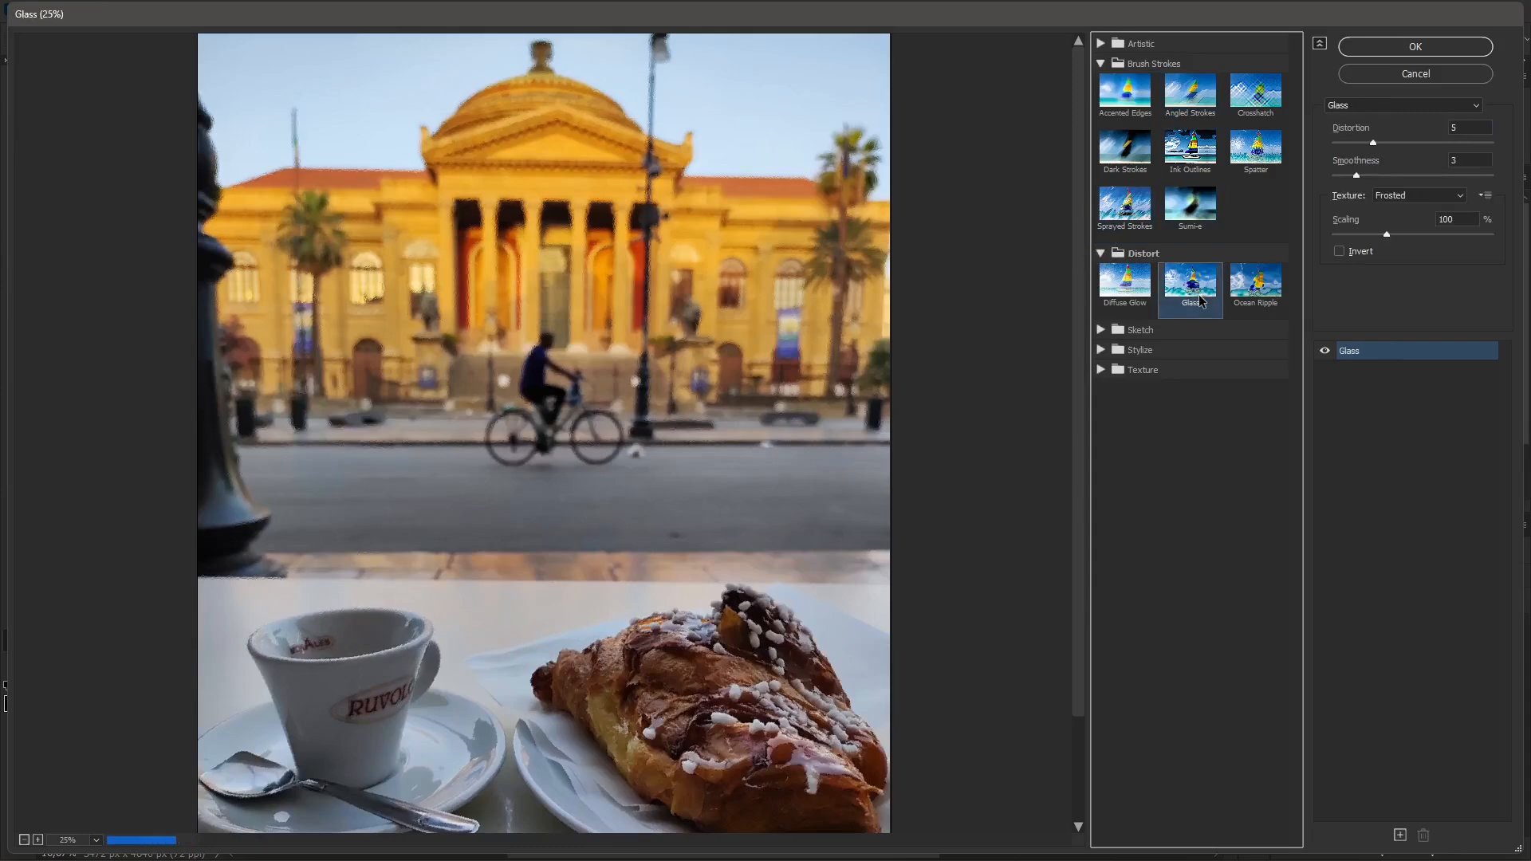
left_click_drag(1374, 143, 1522, 155)
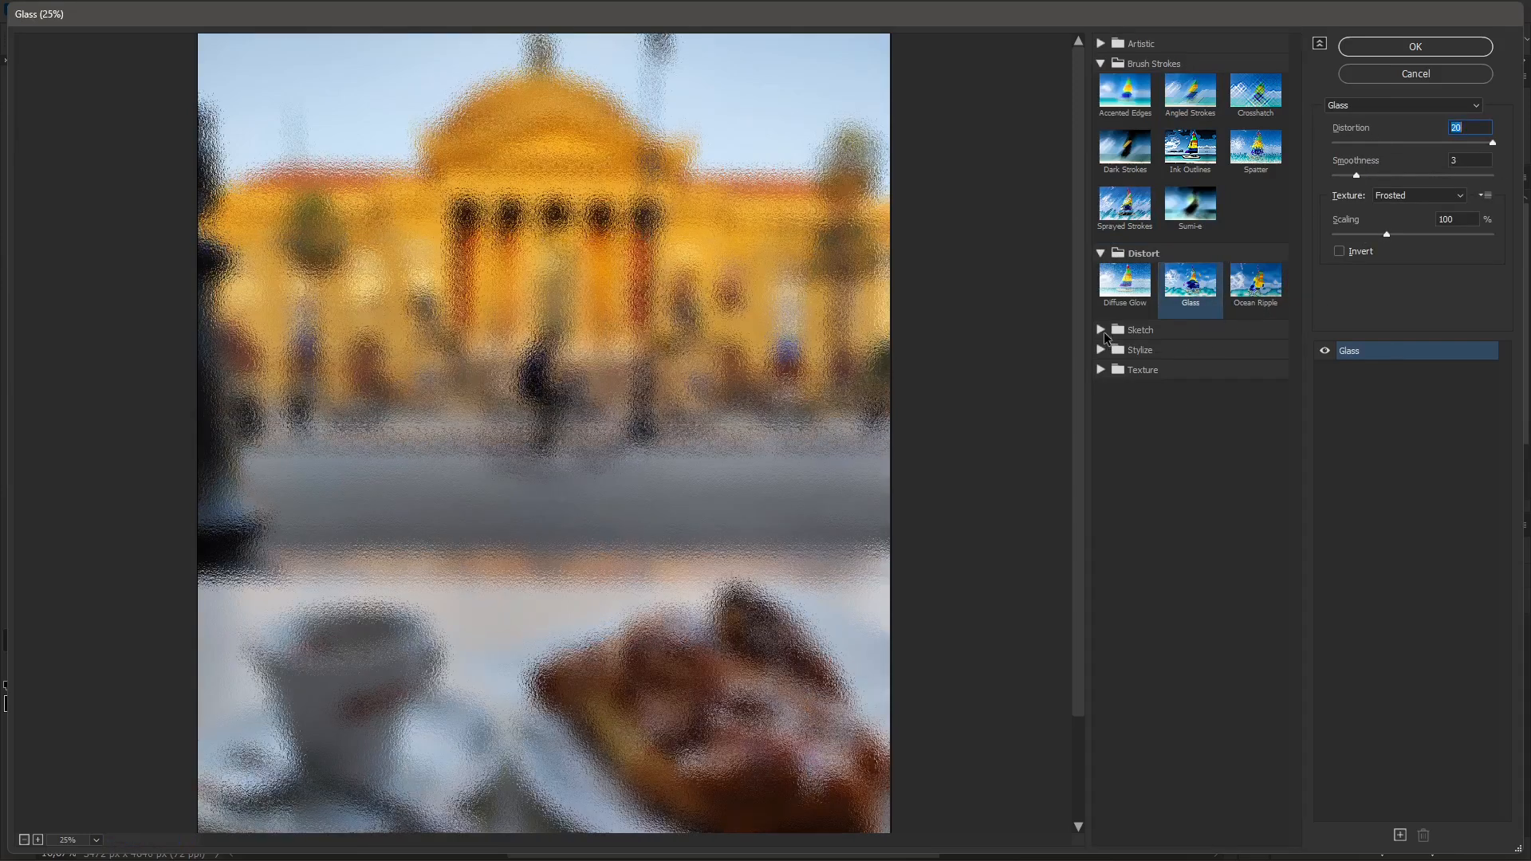
left_click(1450, 145)
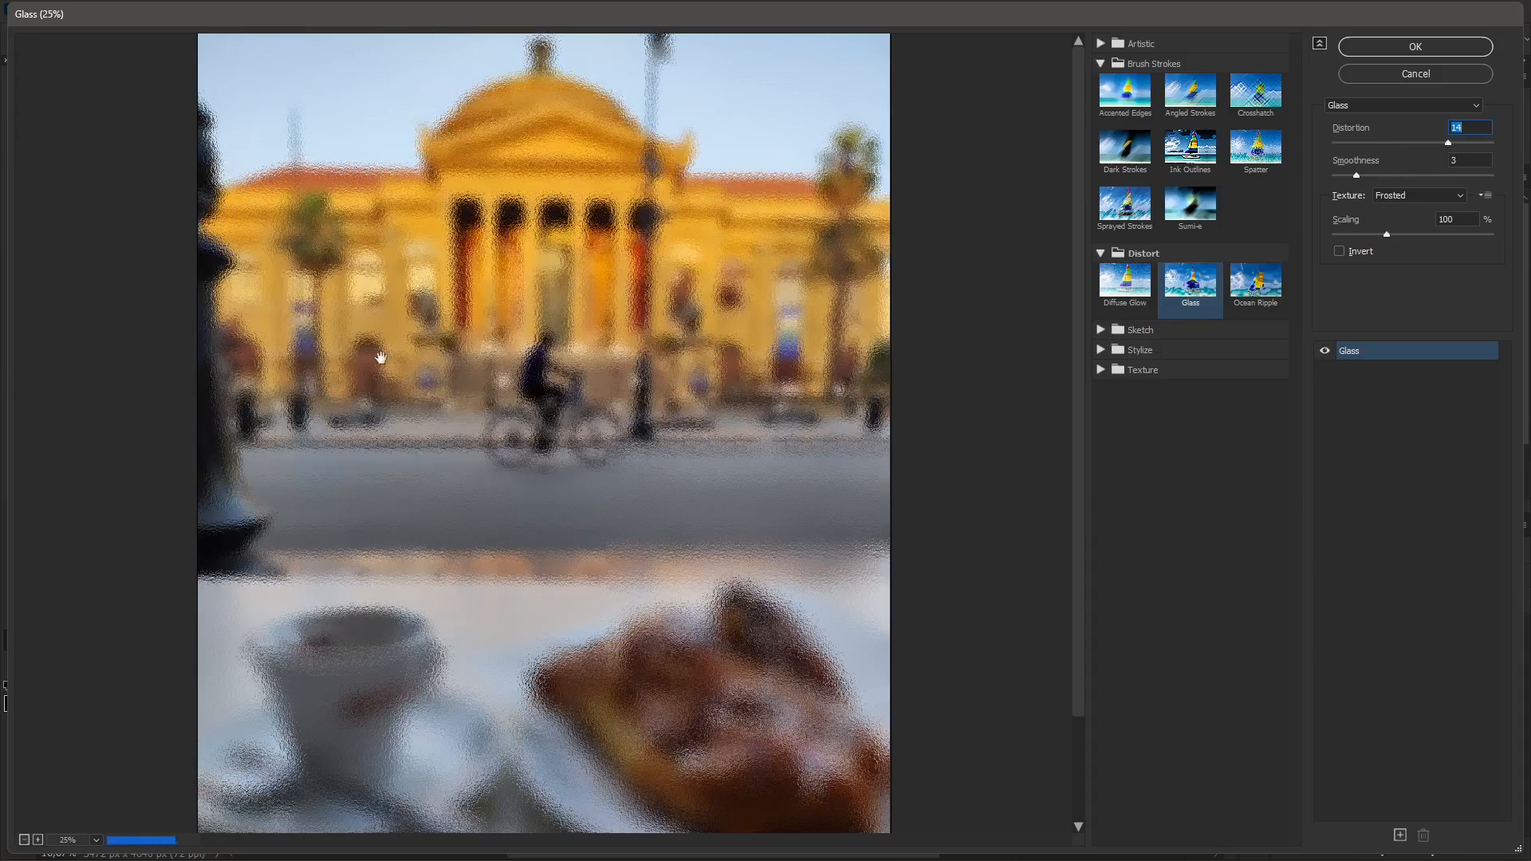
Step: Apply Ocean Ripple to Layer 0 as a smart filter and compare the photo by toggling the Smart Filters visibility
left_click(1242, 302)
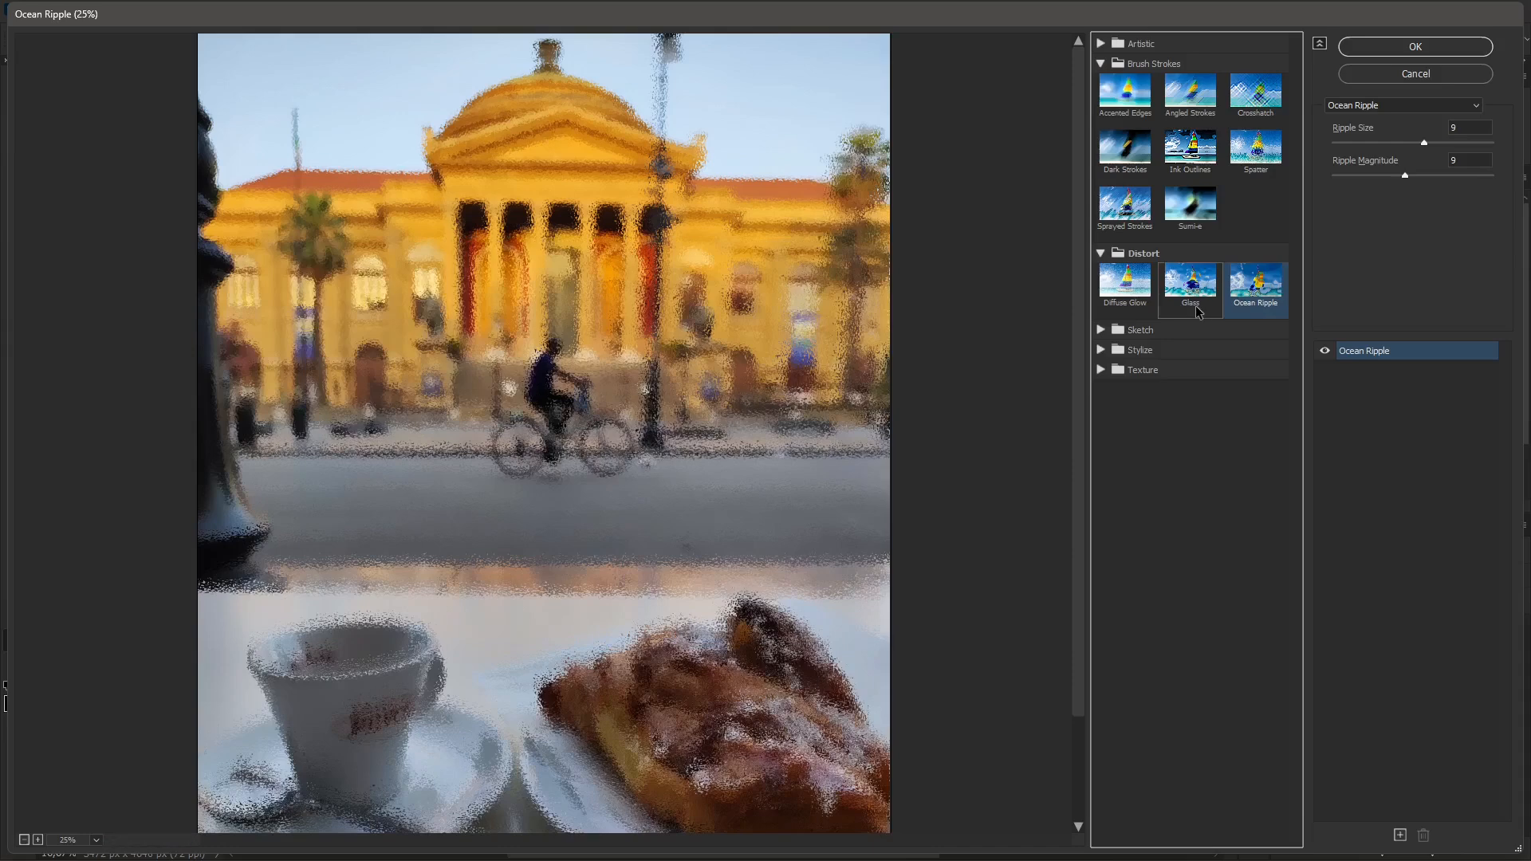
left_click(1405, 48)
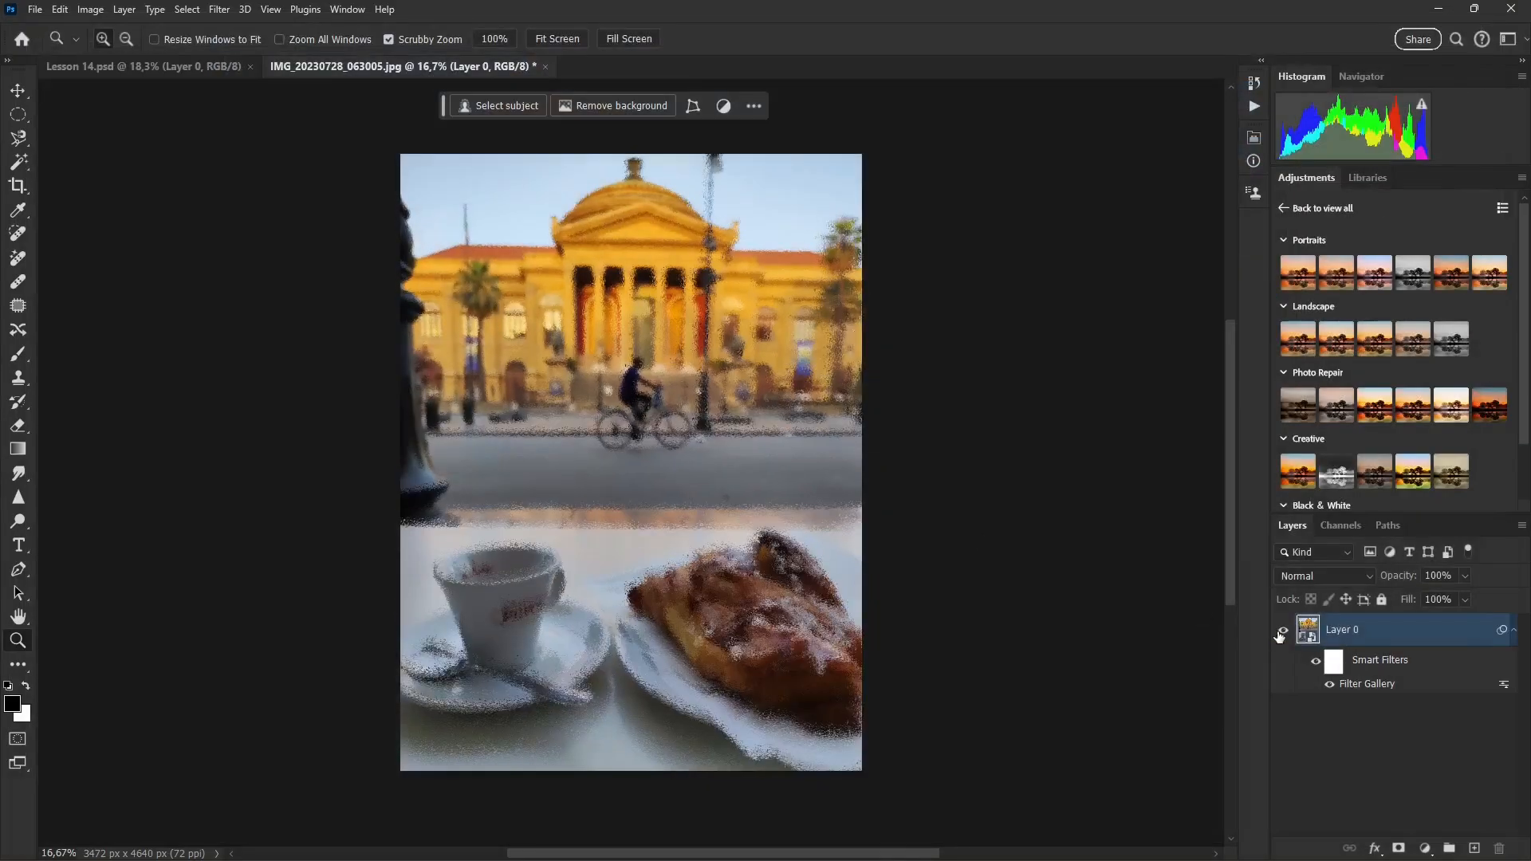
left_click(1318, 664)
left_click(1318, 663)
left_click(1316, 661)
left_click(1316, 661)
Step: Set the foreground color to bright cyan 00f0ff
left_click(12, 704)
left_click(688, 296)
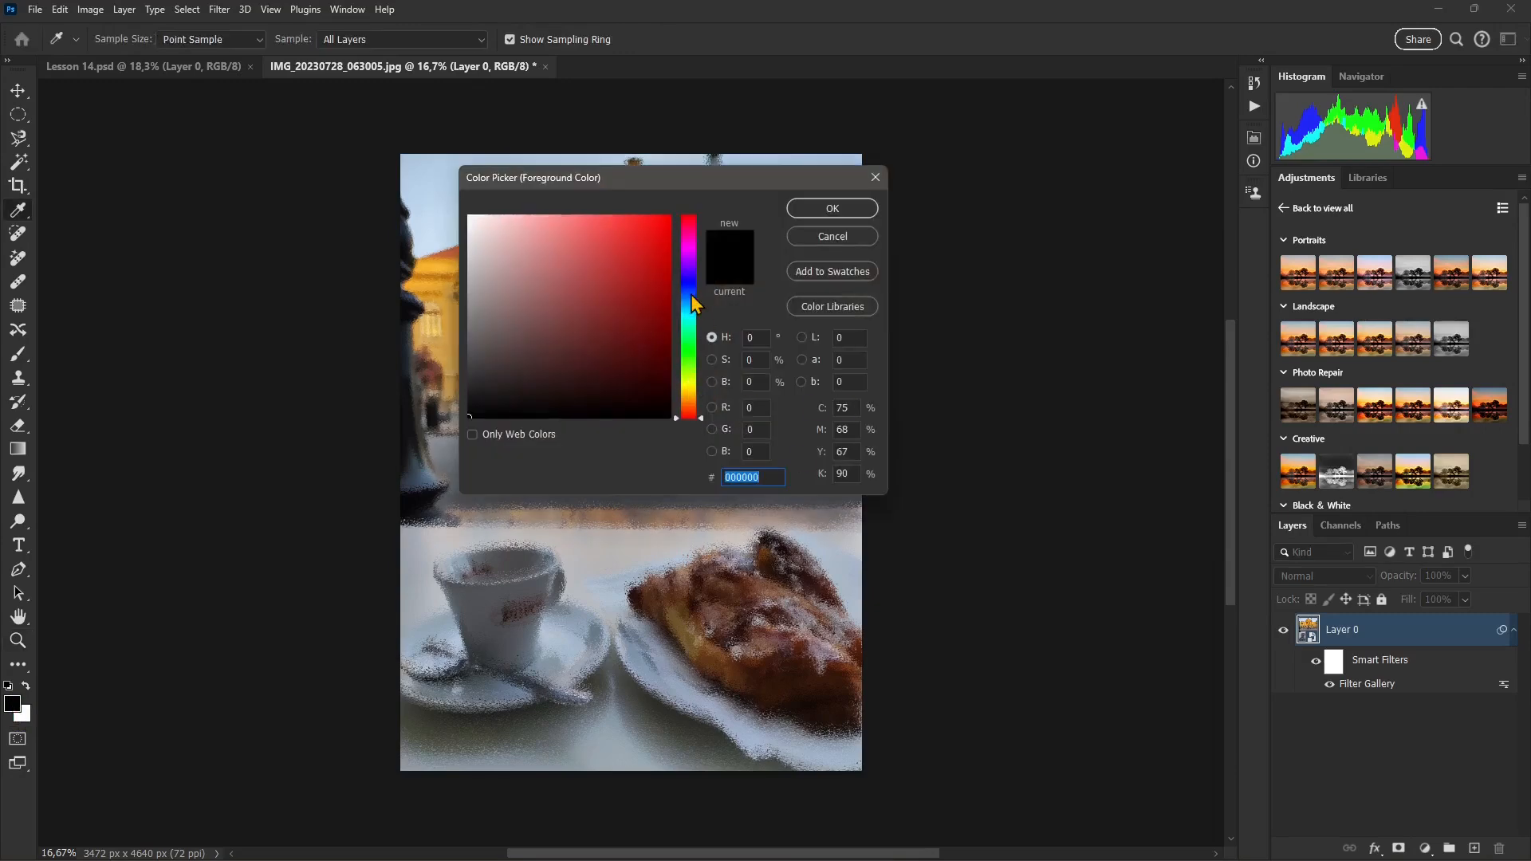
left_click(668, 216)
left_click(678, 318)
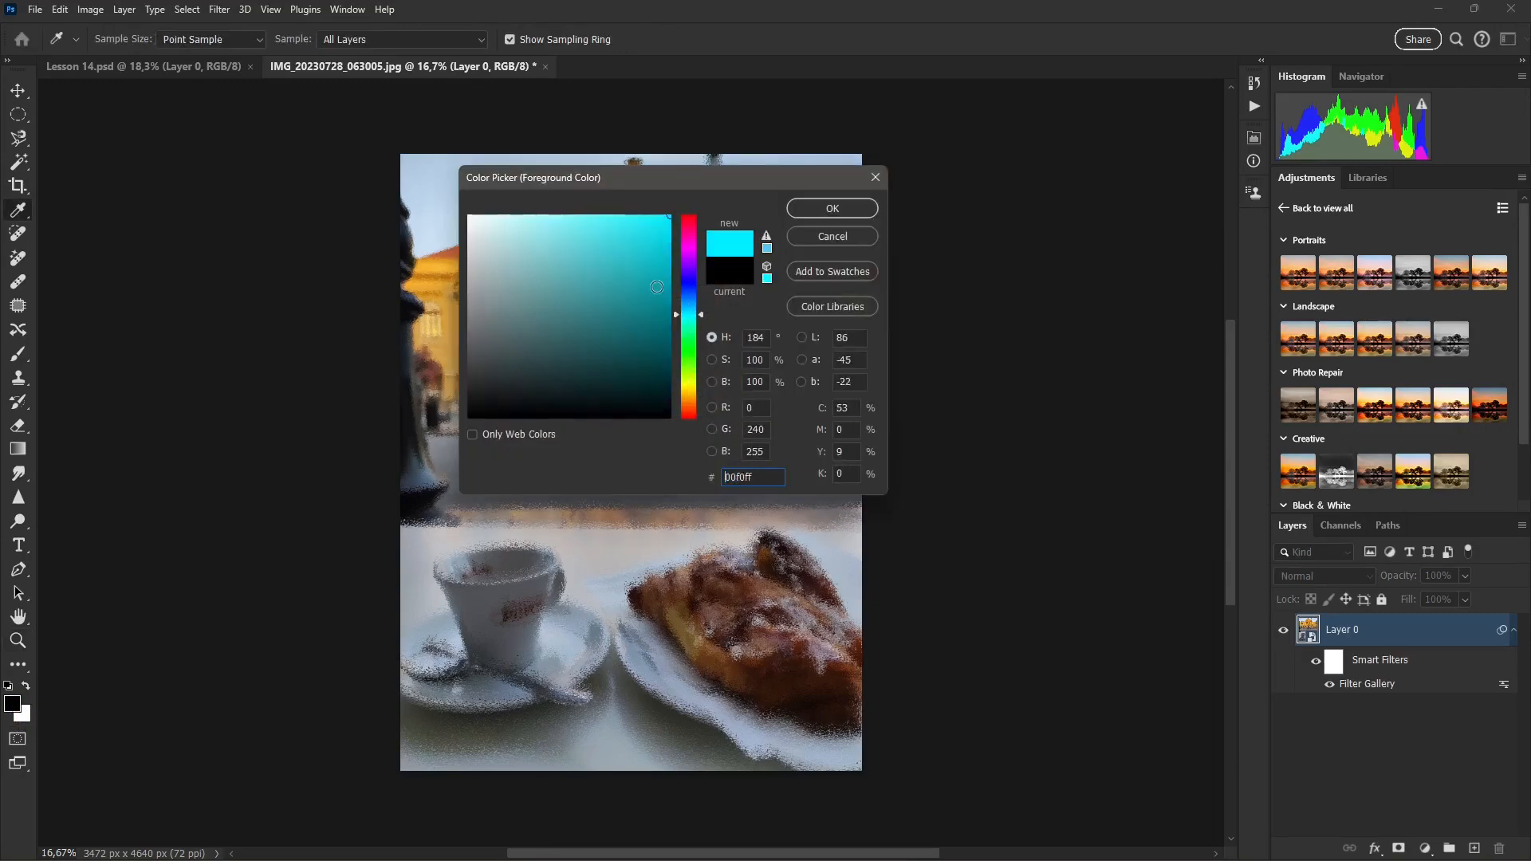
left_click(832, 208)
Step: Set the background color to bright green 00ff1e
left_click(21, 715)
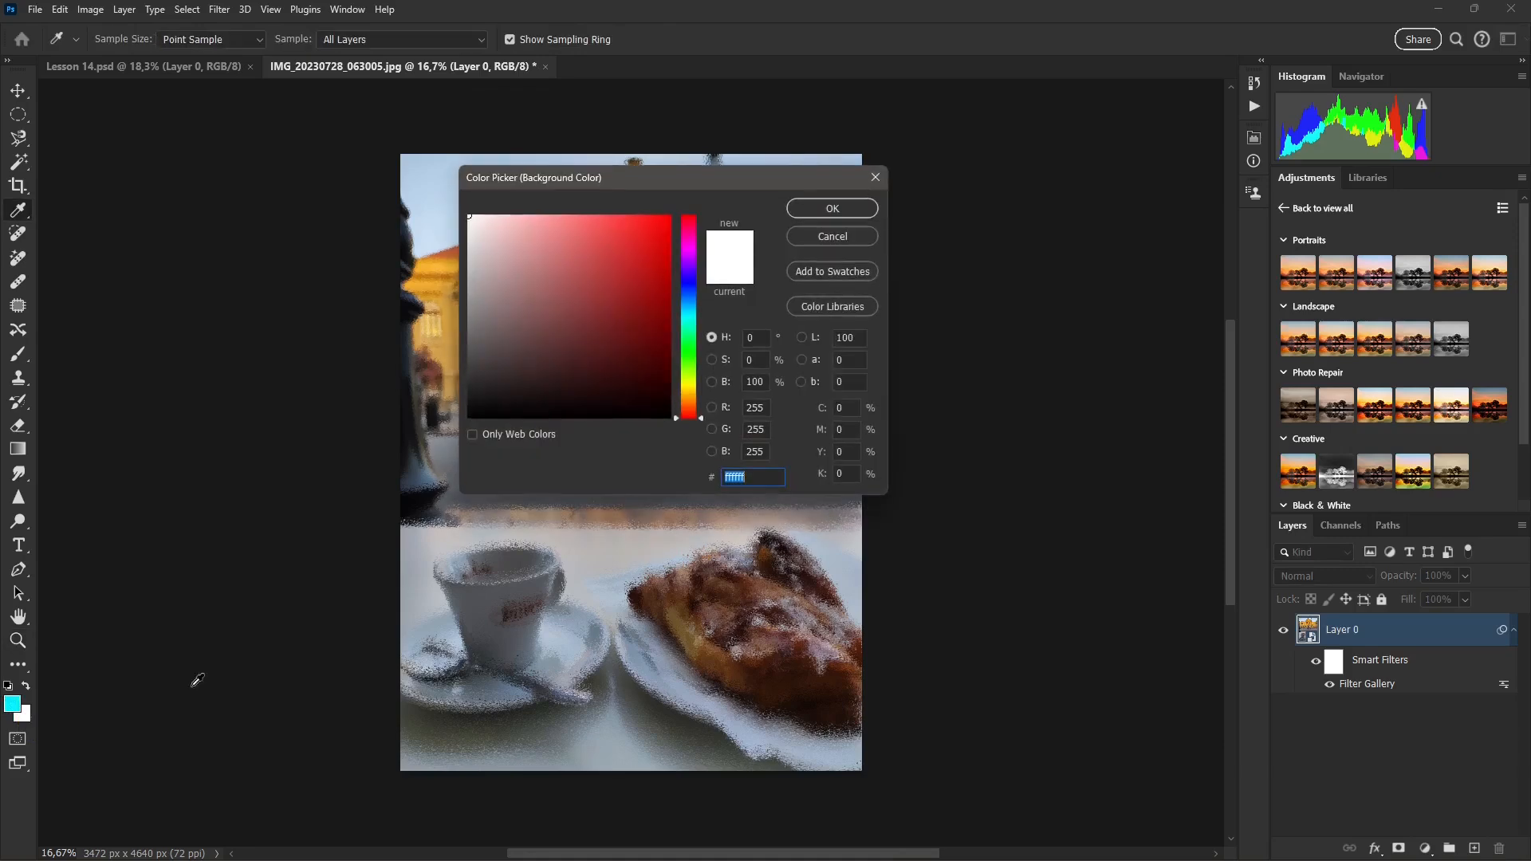
left_click(688, 346)
left_click(669, 233)
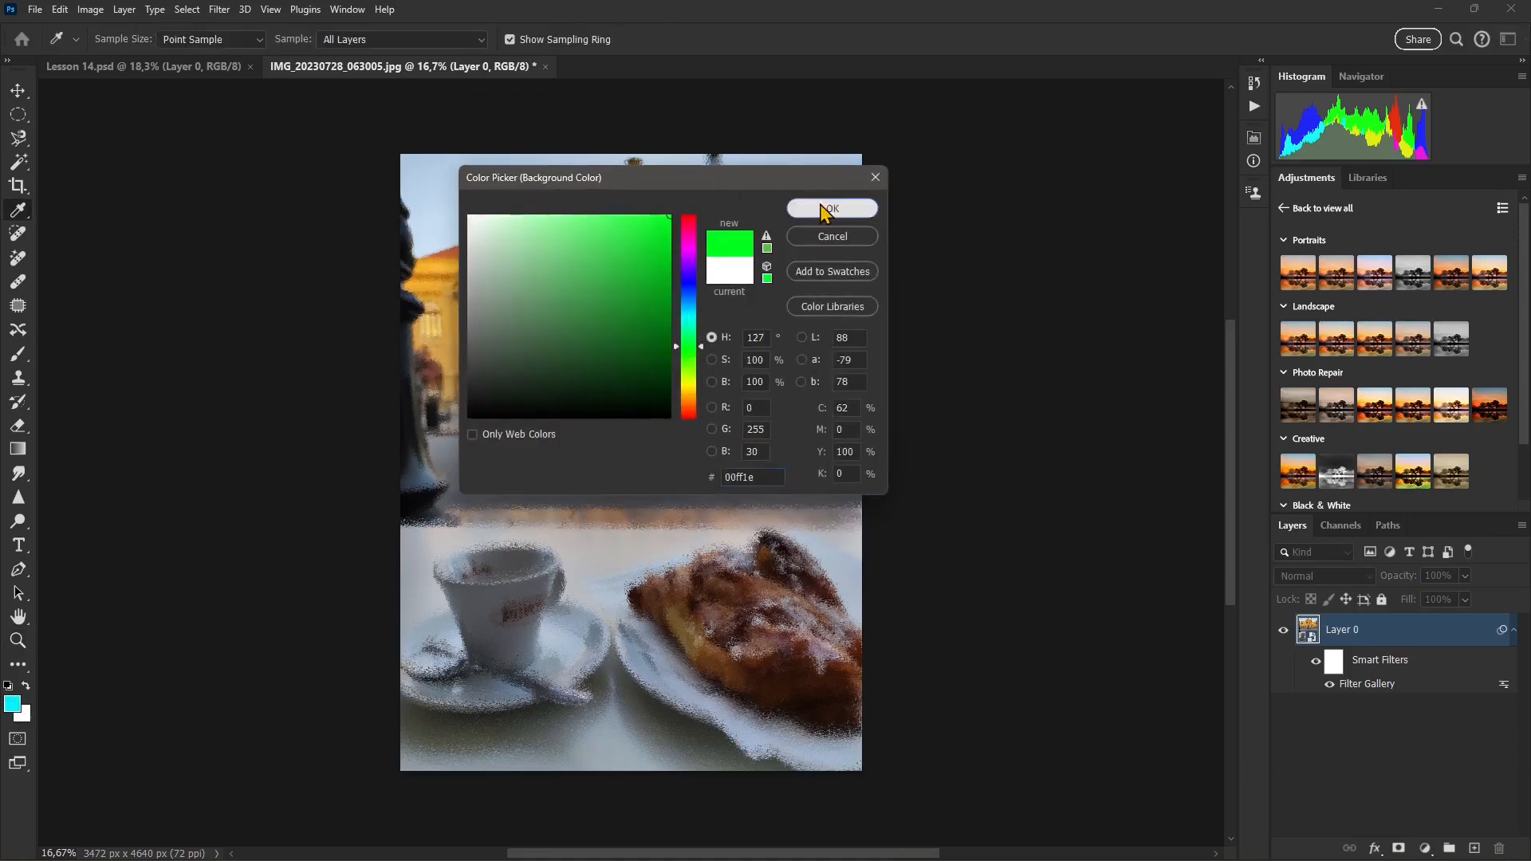
left_click(833, 209)
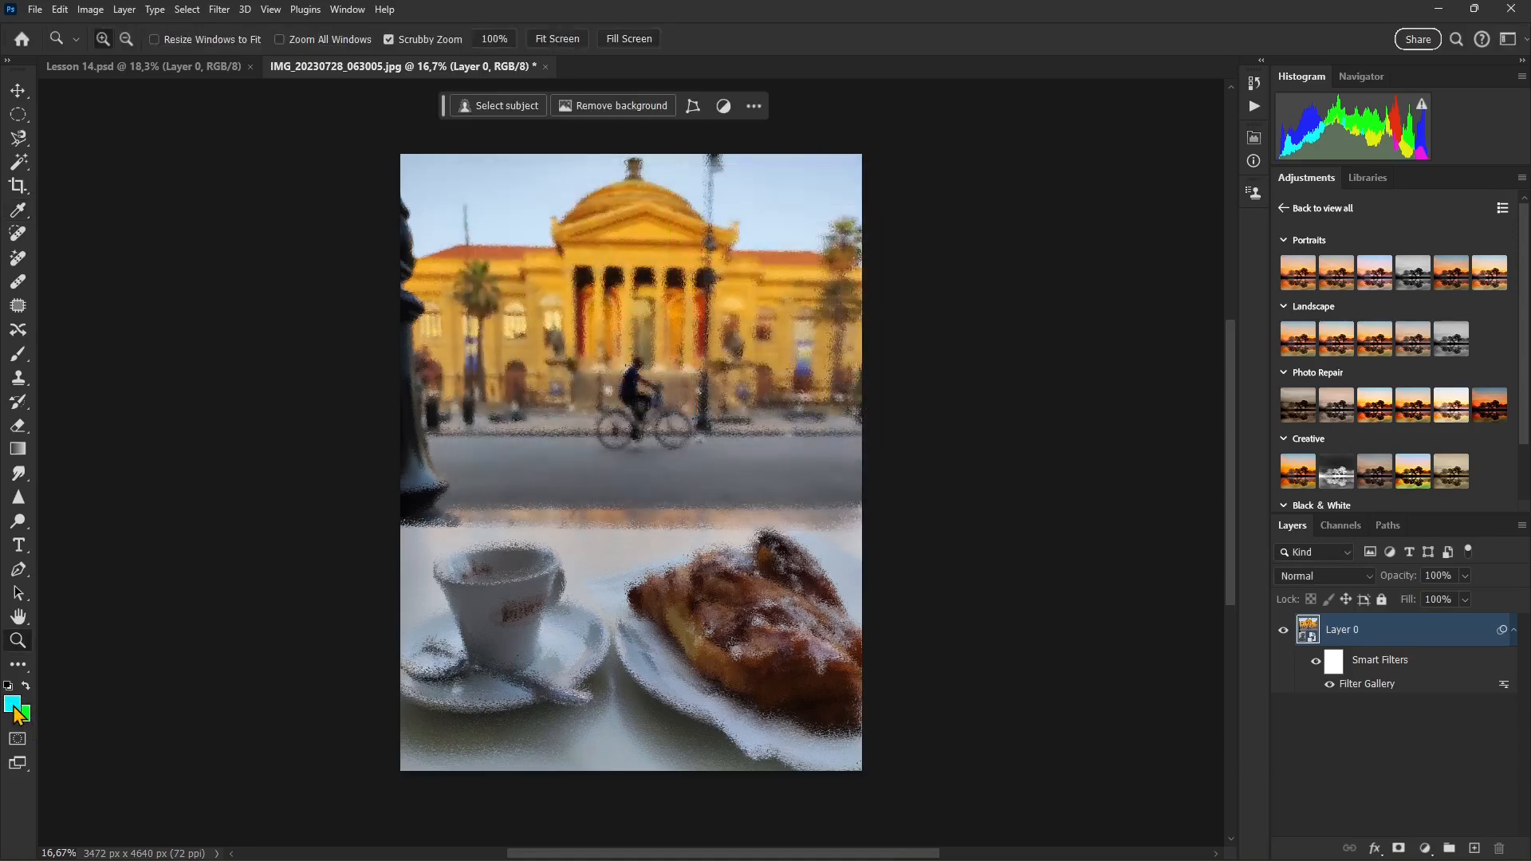
Step: Change the foreground color to a bright blue
left_click(13, 707)
left_click(674, 336)
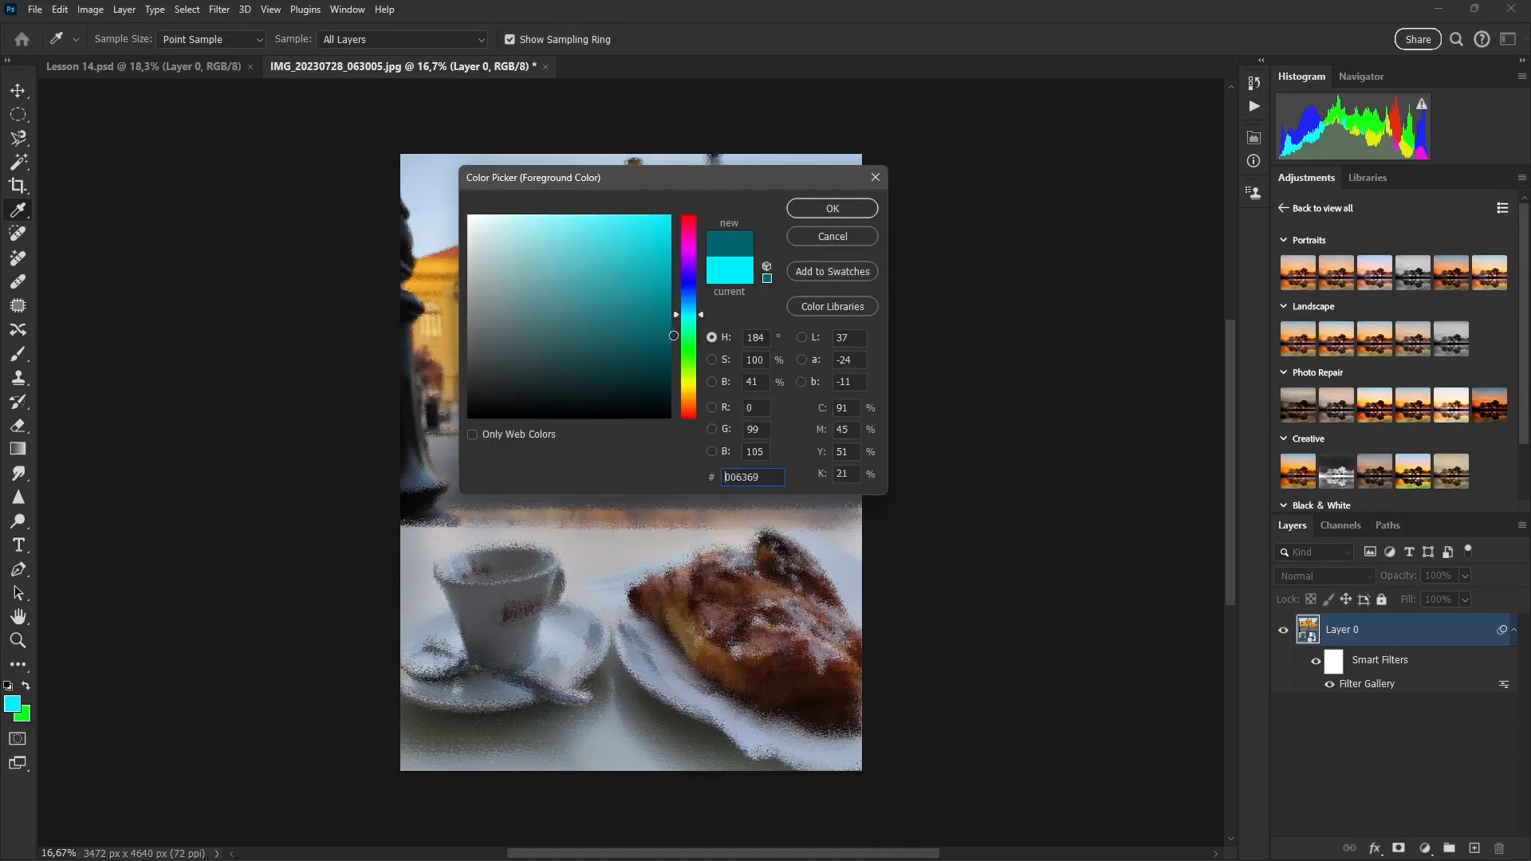
left_click(690, 291)
left_click(667, 297)
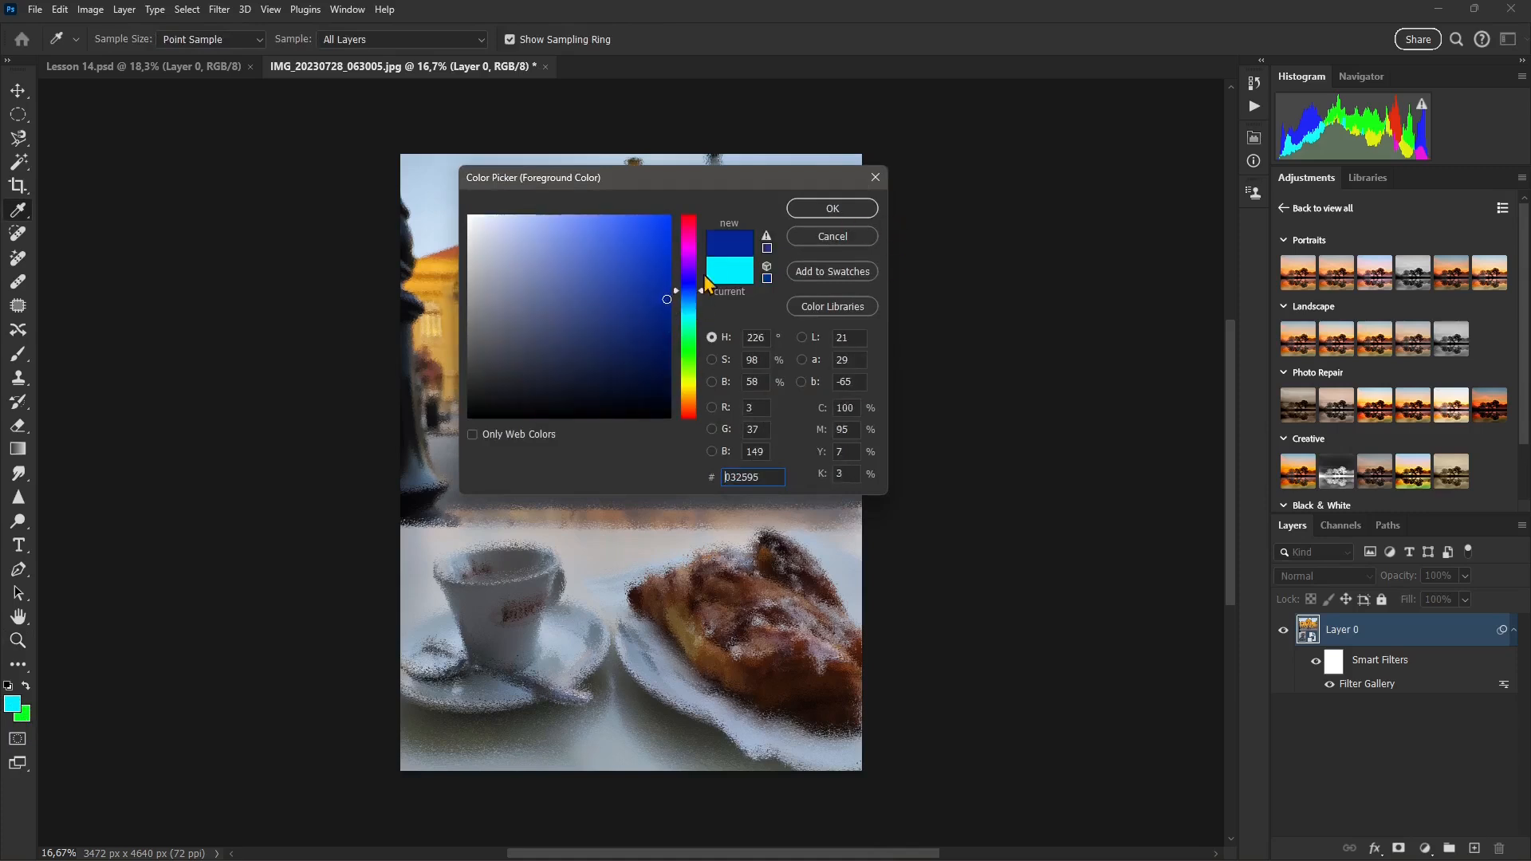
left_click(638, 216)
left_click(833, 208)
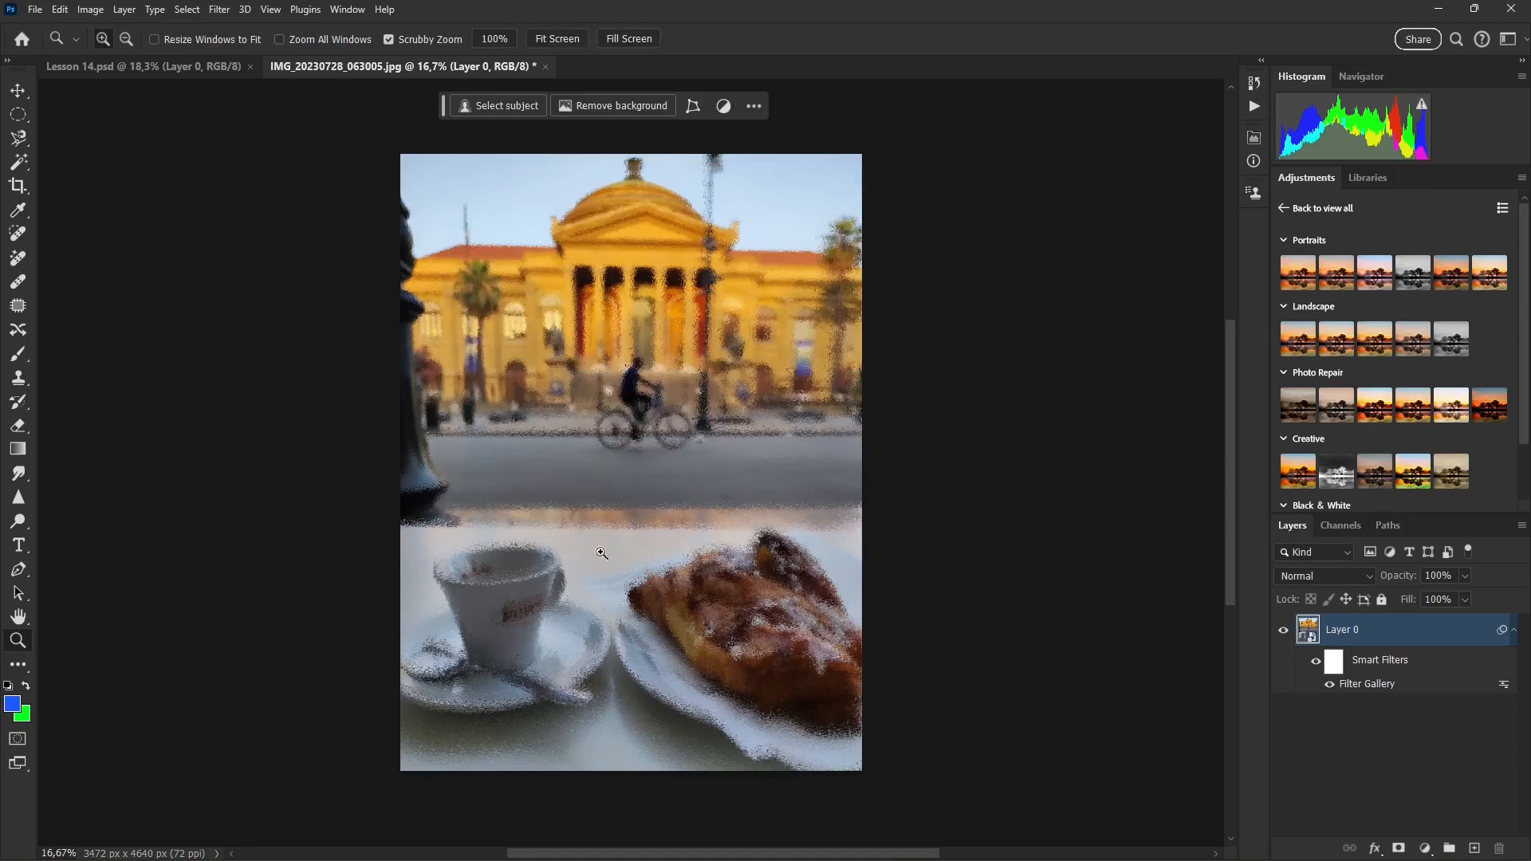
Step: Preview the Diffuse Glow effect on the whole photo in a smaller Filter Gallery window at 12.5% zoom
left_click(220, 9)
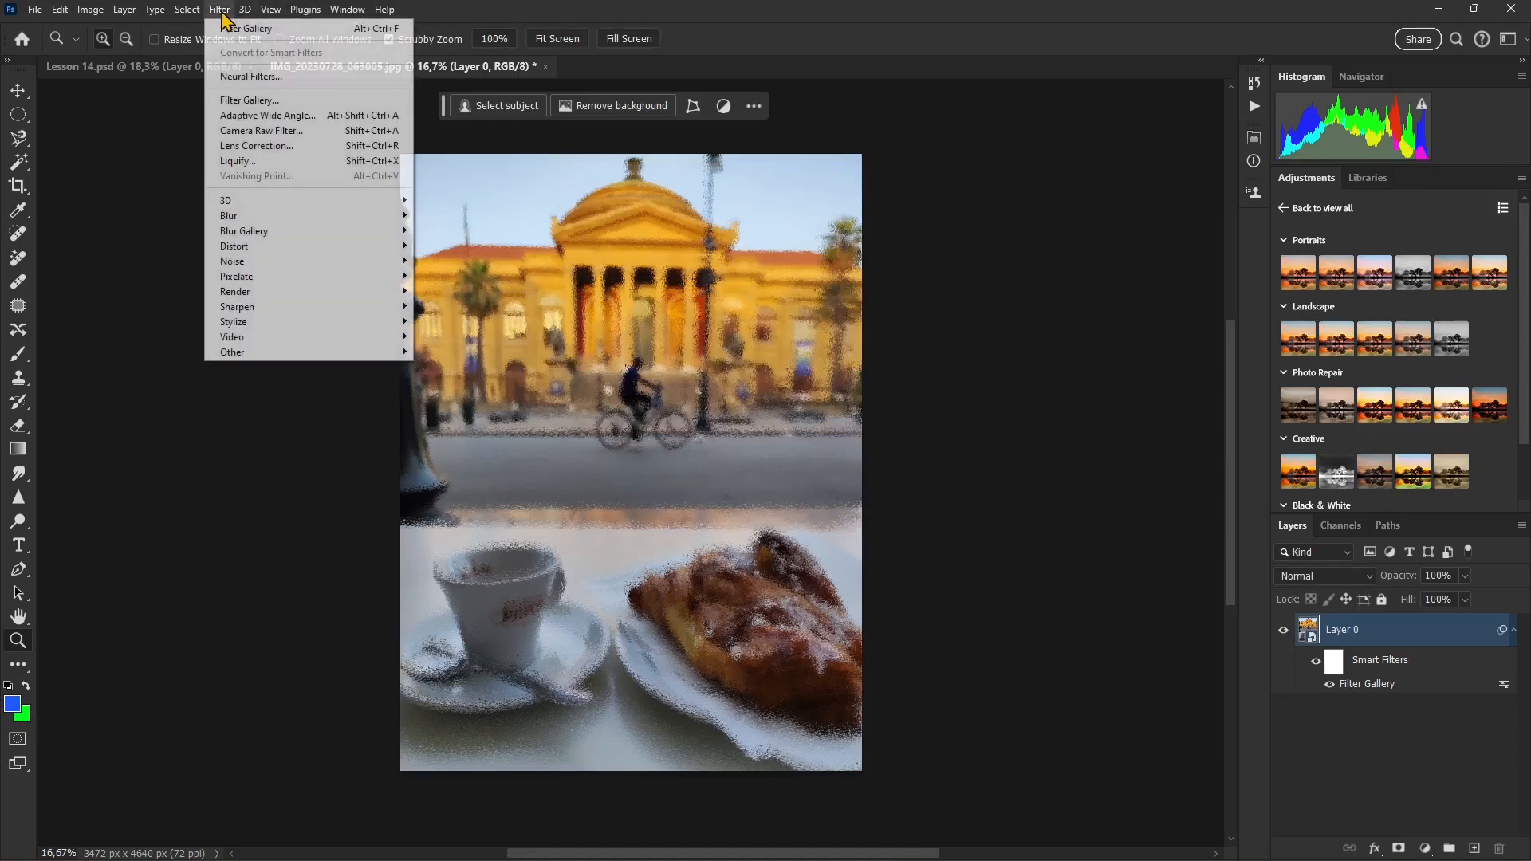
left_click(239, 101)
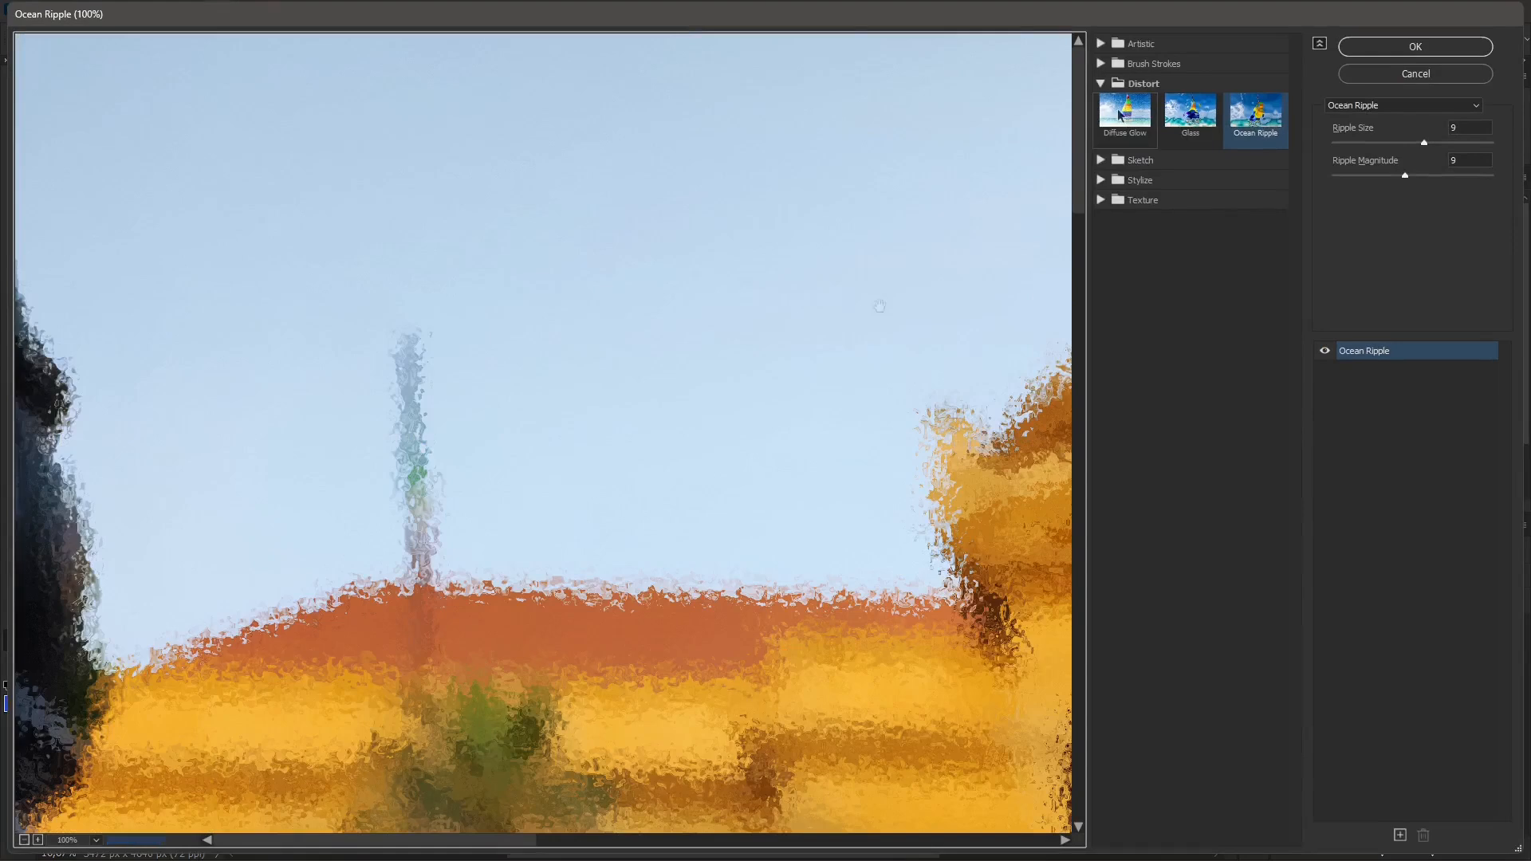
left_click(1127, 114)
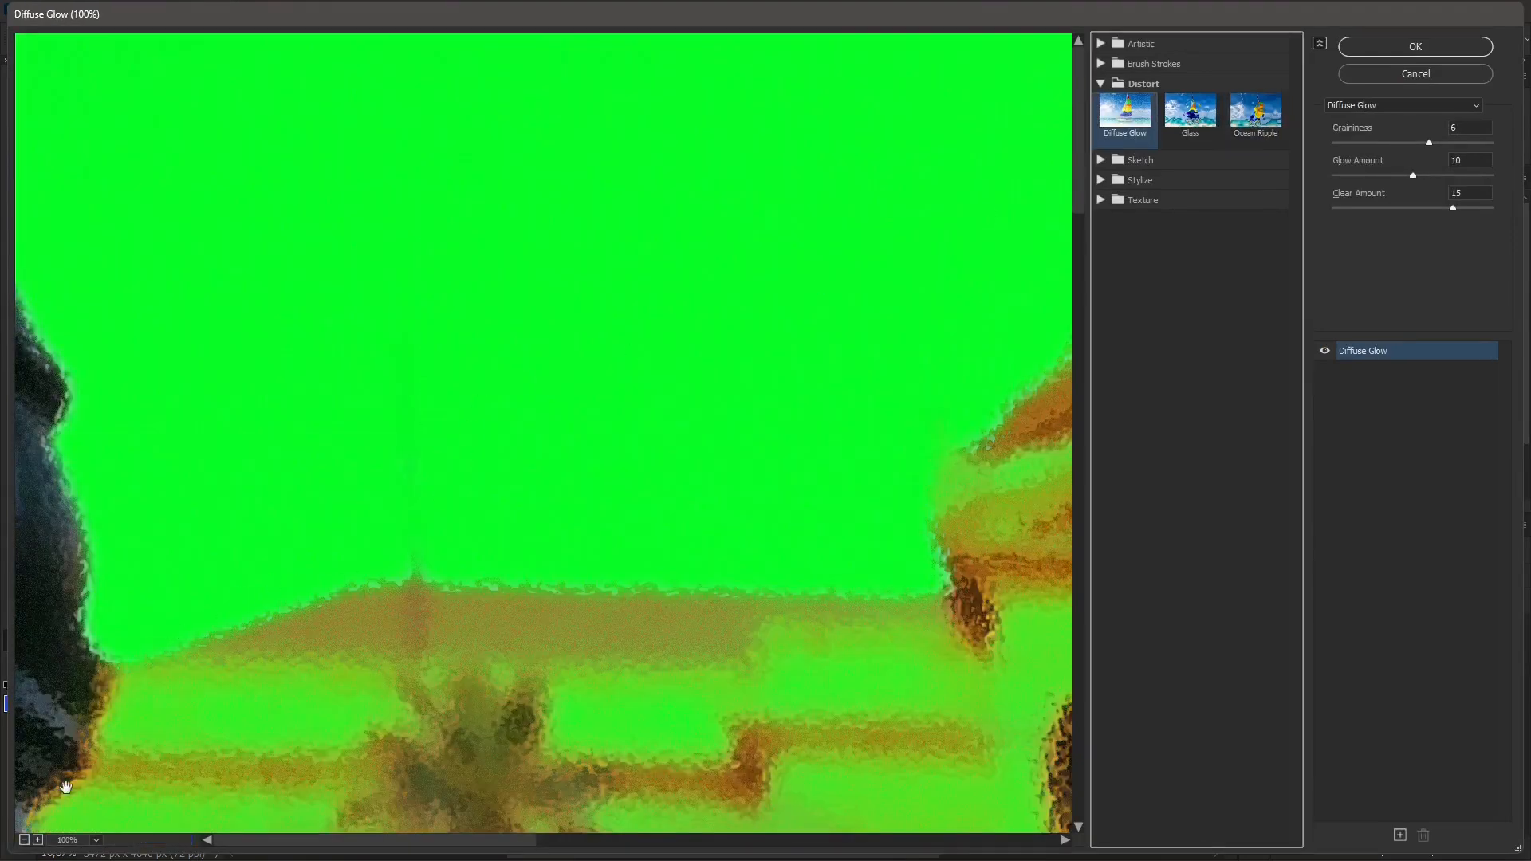
left_click_drag(14, 855, 395, 586)
left_click(408, 572)
left_click(407, 573)
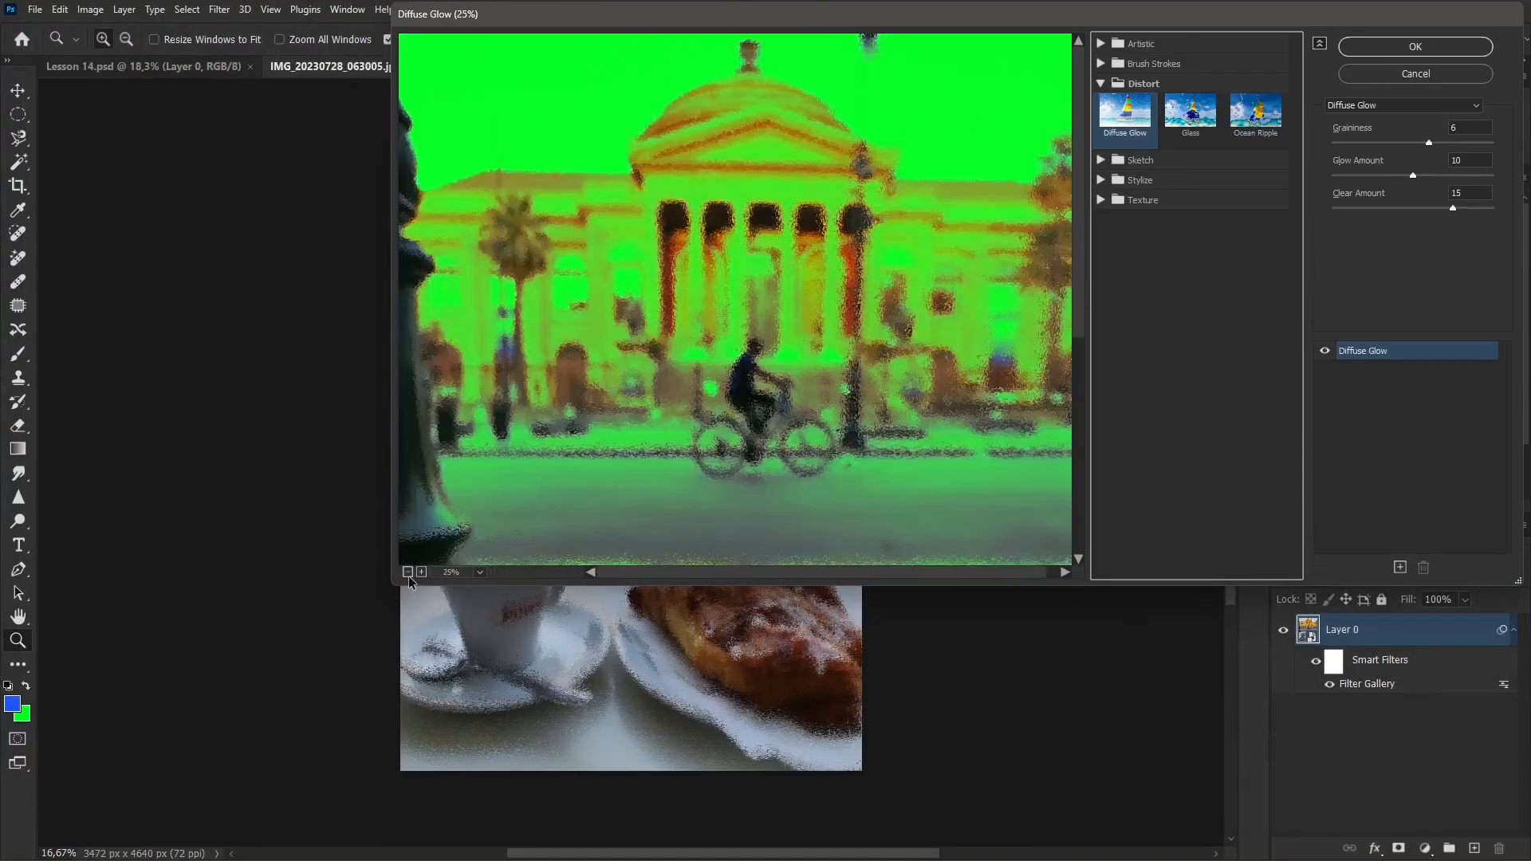
left_click(408, 573)
left_click_drag(802, 16, 914, 141)
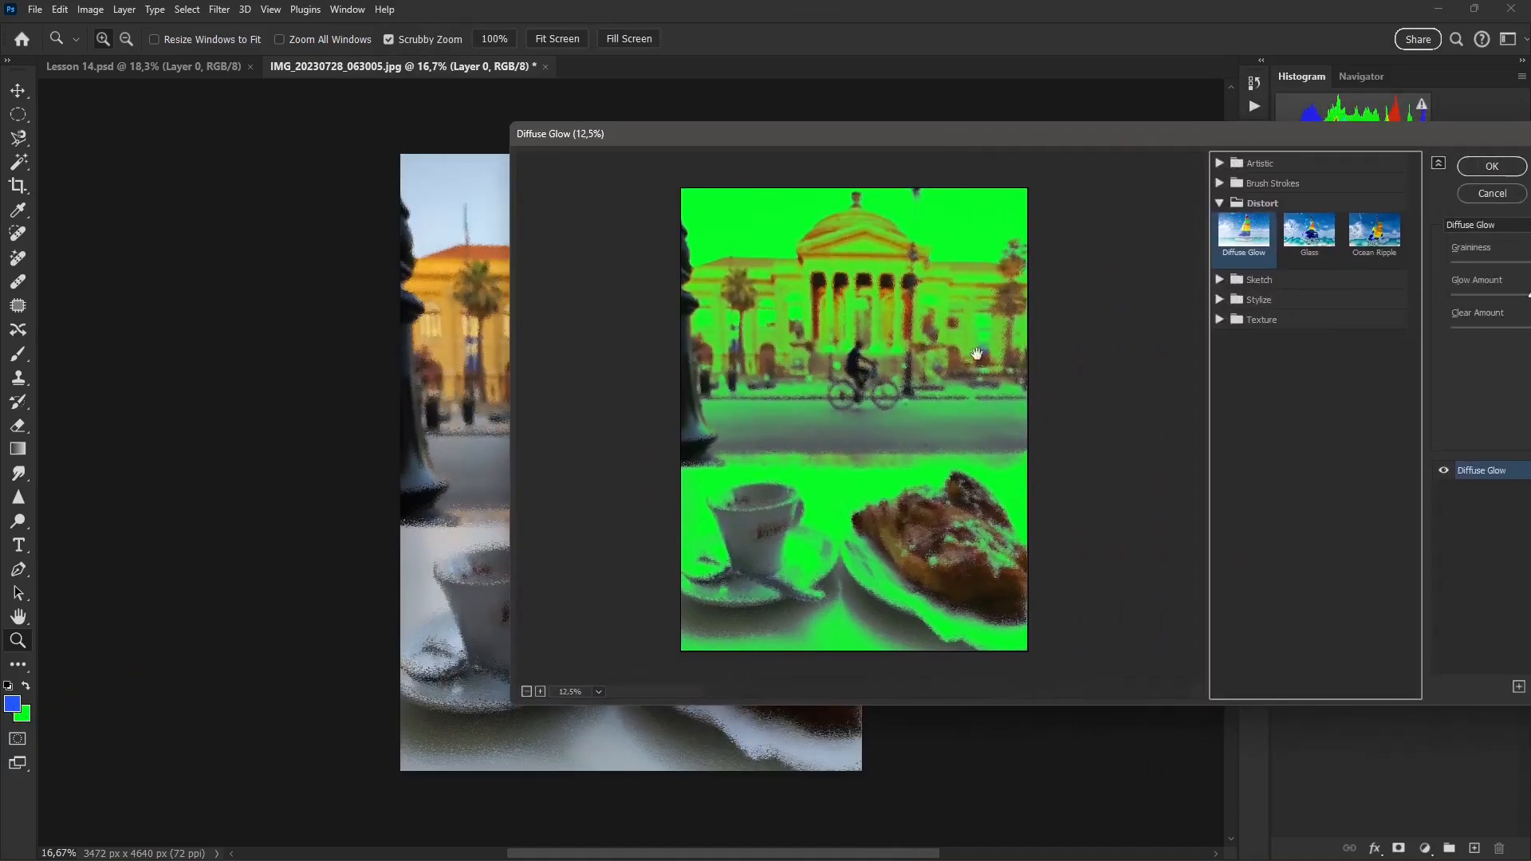
left_click_drag(1330, 145, 1024, 157)
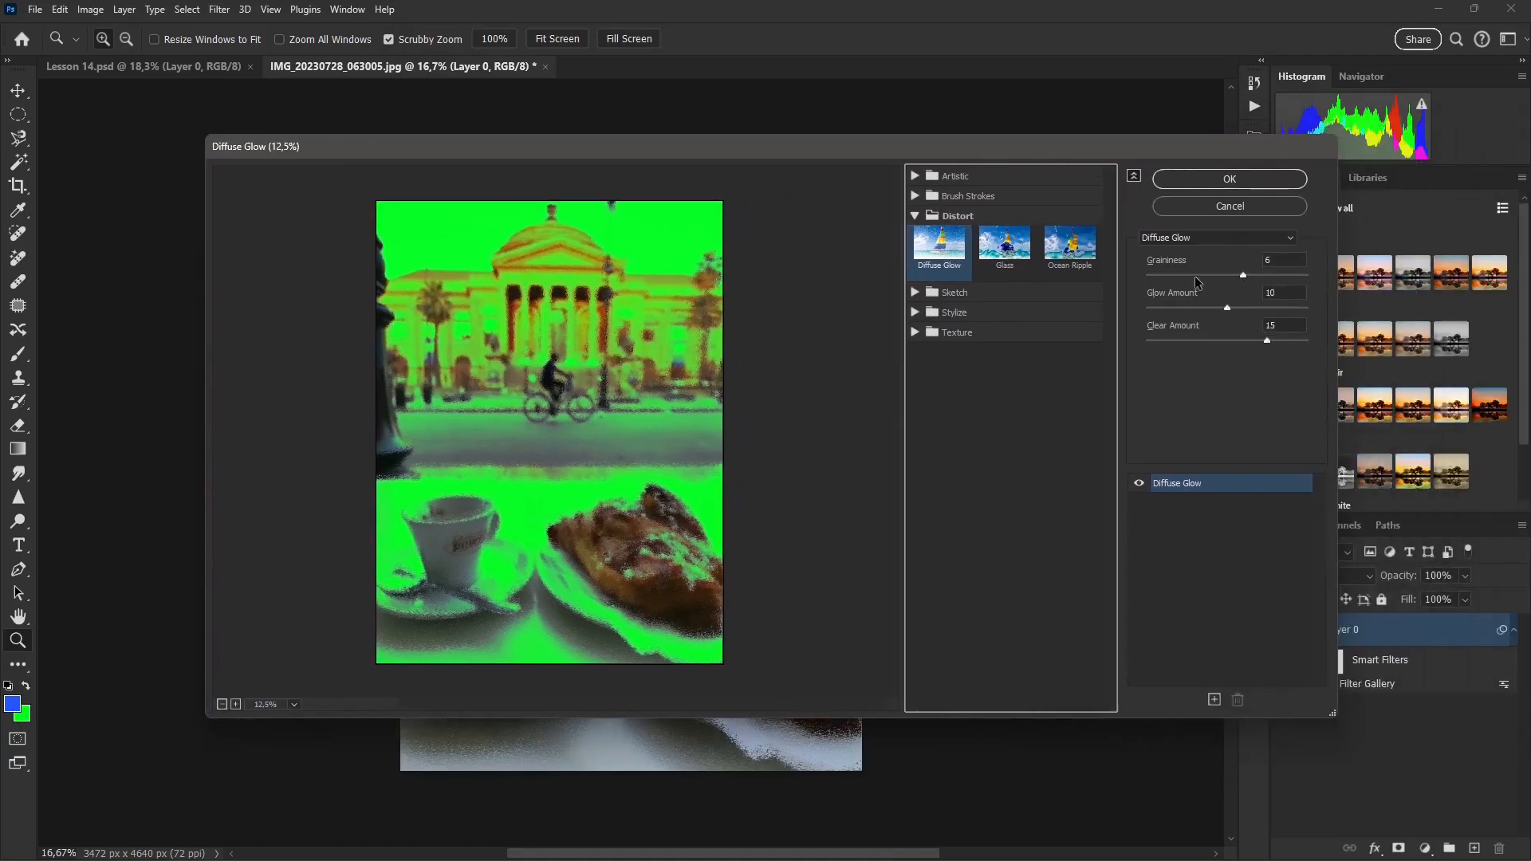
Step: Try Diffuse Glow with graininess 3, glow amount 6 and clear amounts 5 and 10, and cancel the Filter Gallery
left_click(1190, 276)
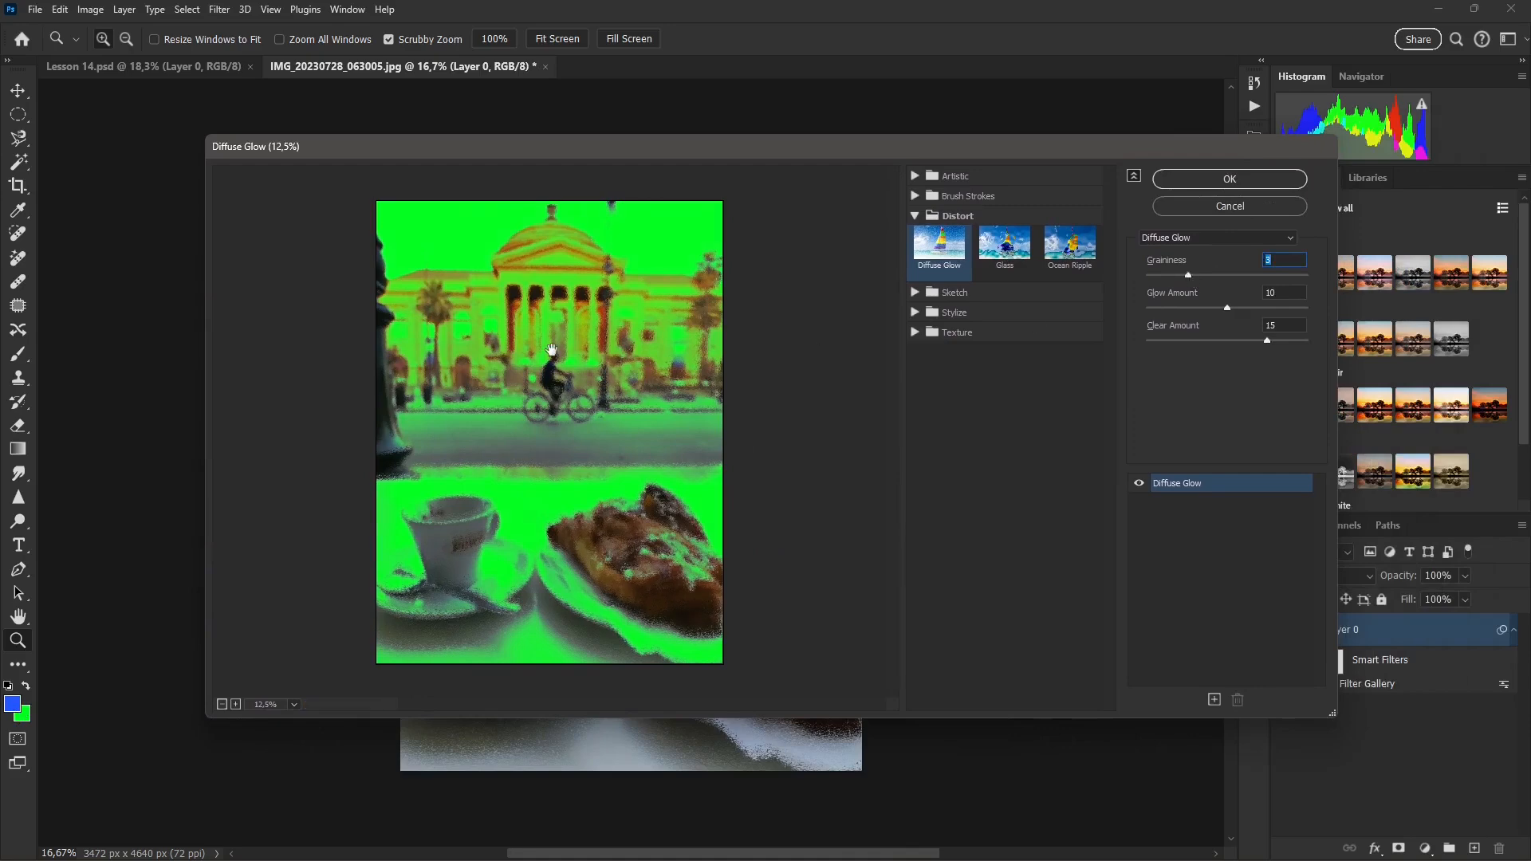
mouse_move(1228, 313)
left_mouse_down()
mouse_move(1305, 313)
mouse_move(1228, 317)
left_mouse_up()
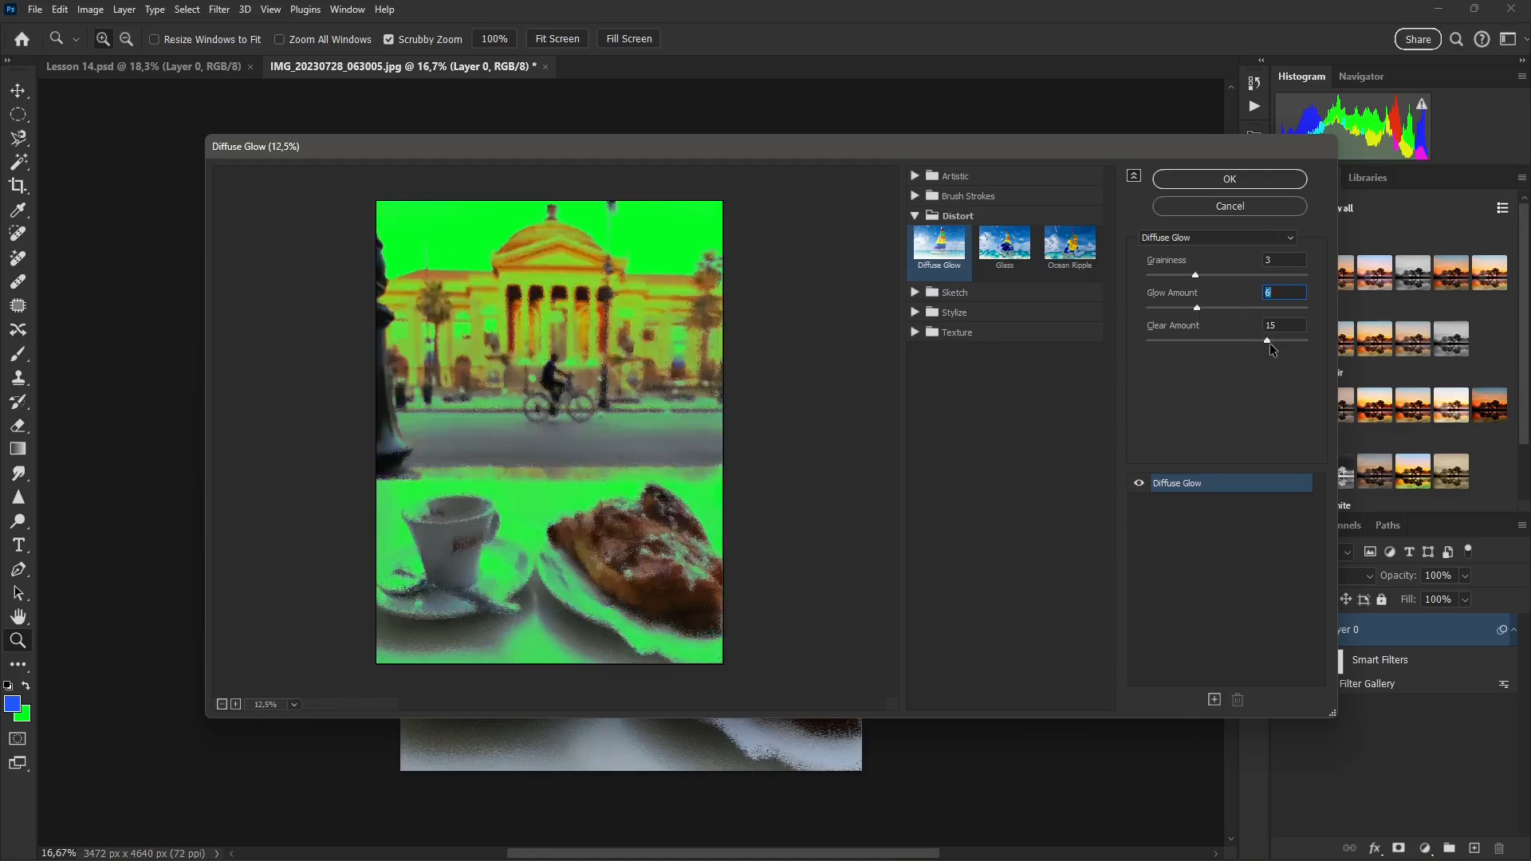
left_click_drag(1267, 342, 1191, 341)
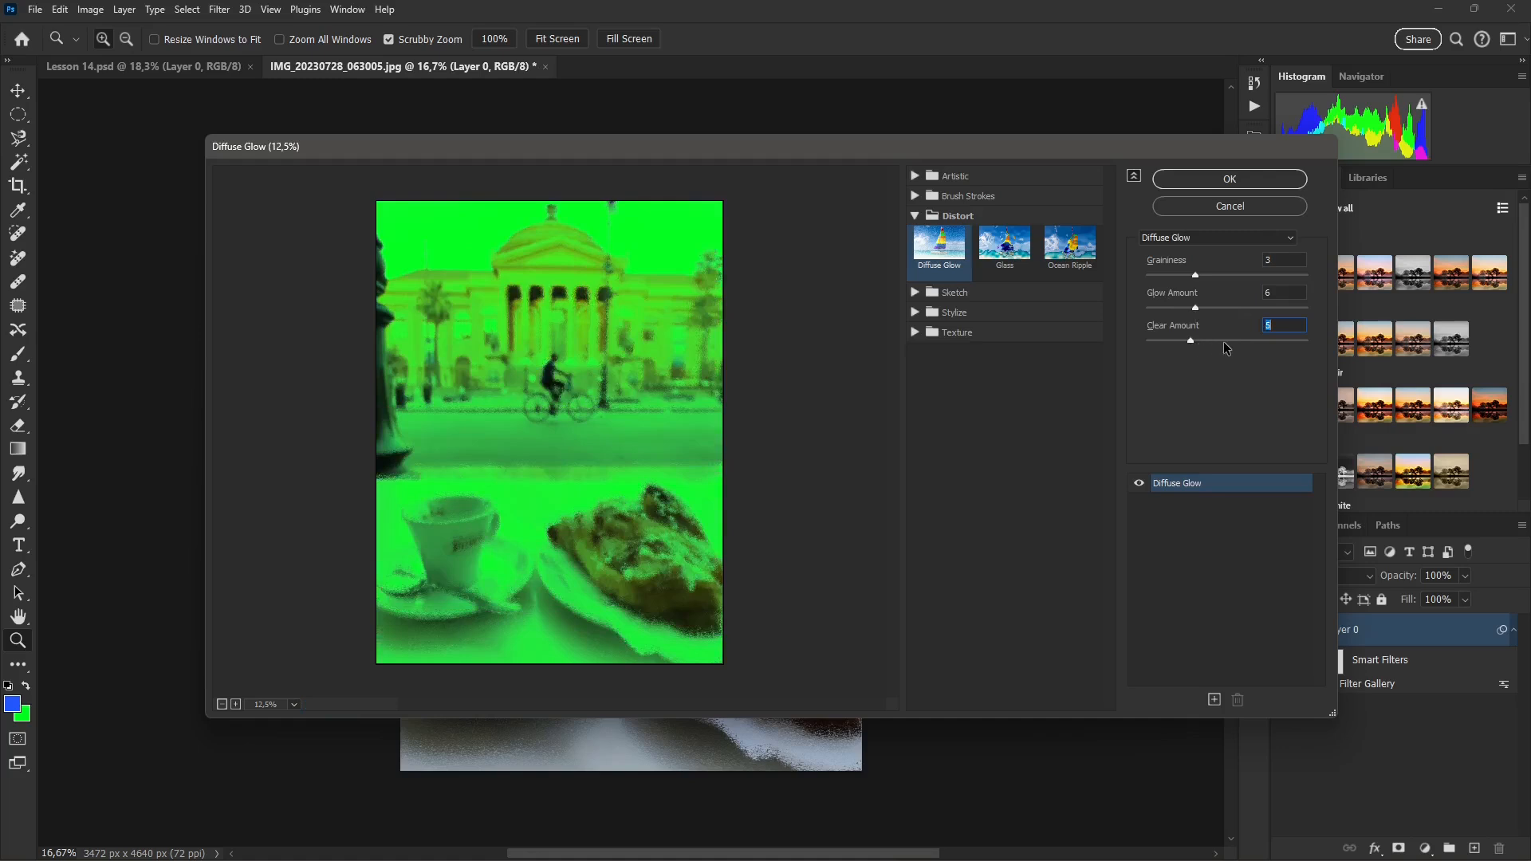
left_click_drag(1191, 342, 1227, 341)
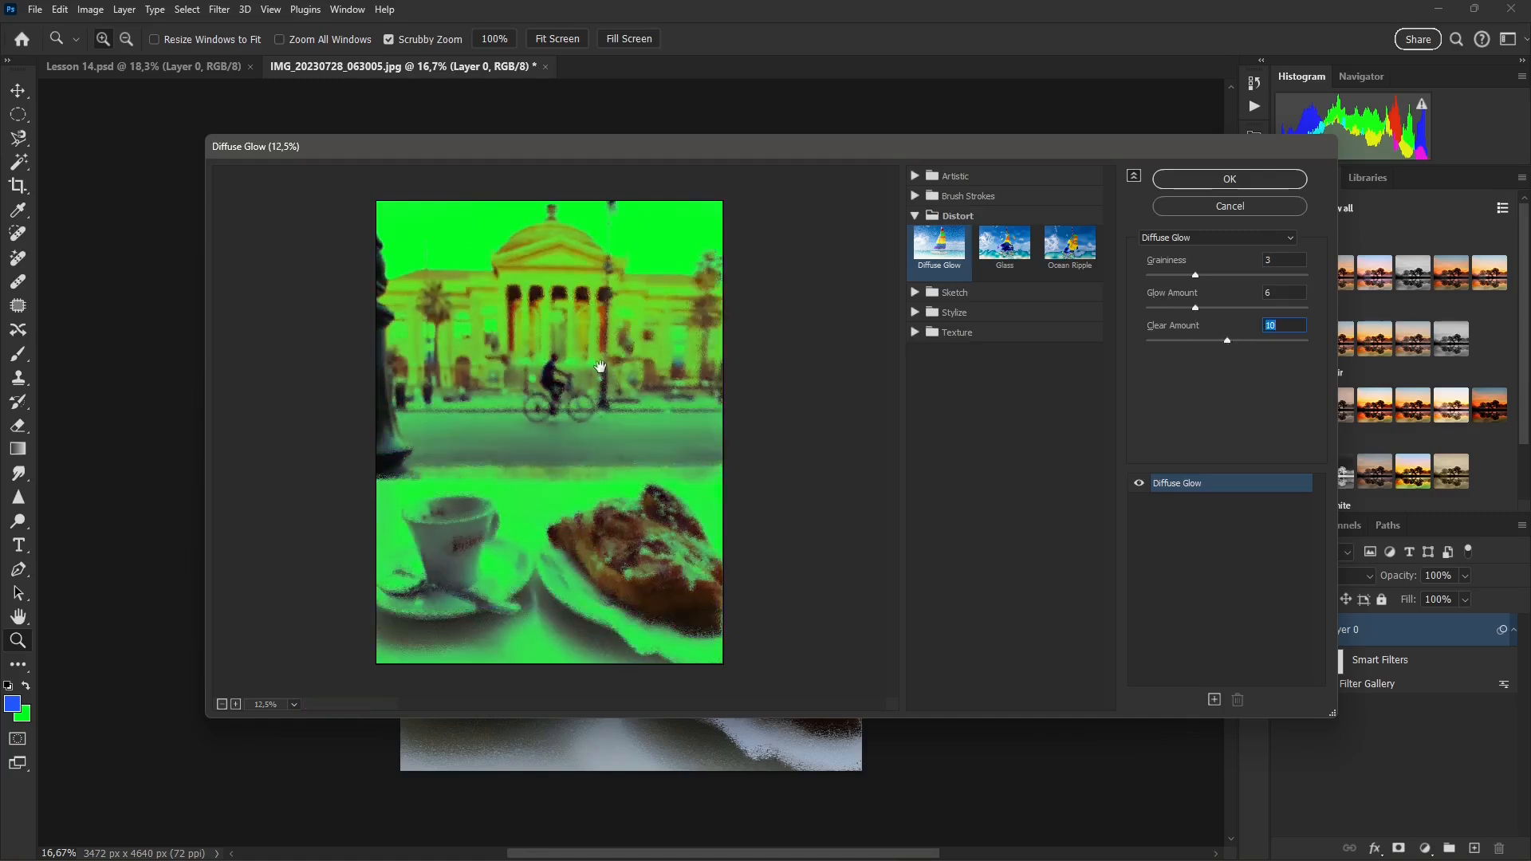
left_click(1229, 207)
Step: Reset the foreground and background colors to black and white and choose Diffuse Glow in a new Filter Gallery session at 12.5% zoom
left_click(8, 686)
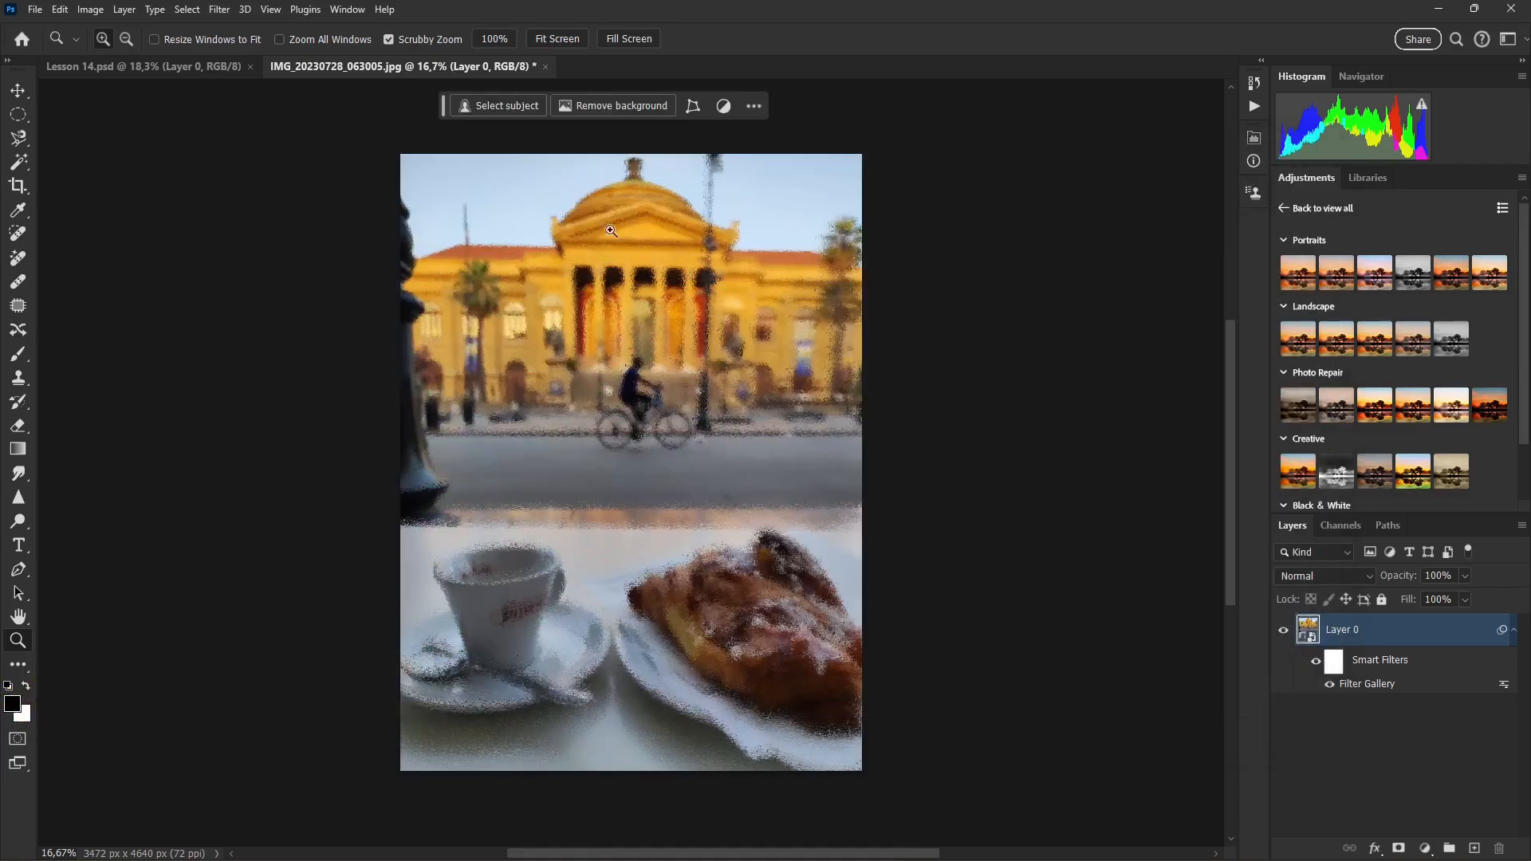
left_click(219, 10)
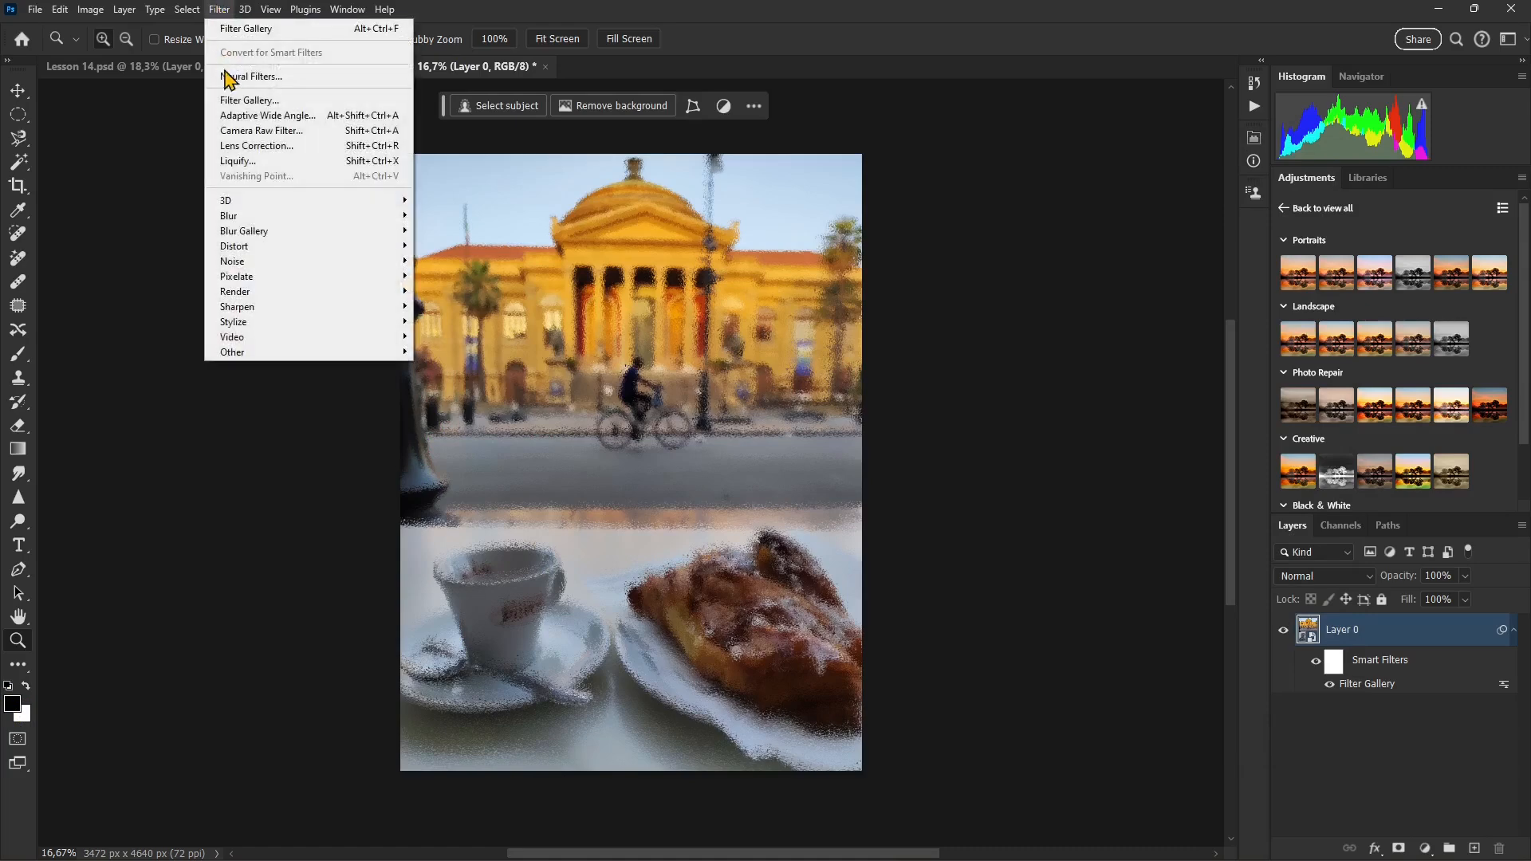
key("ctrl+alt+f")
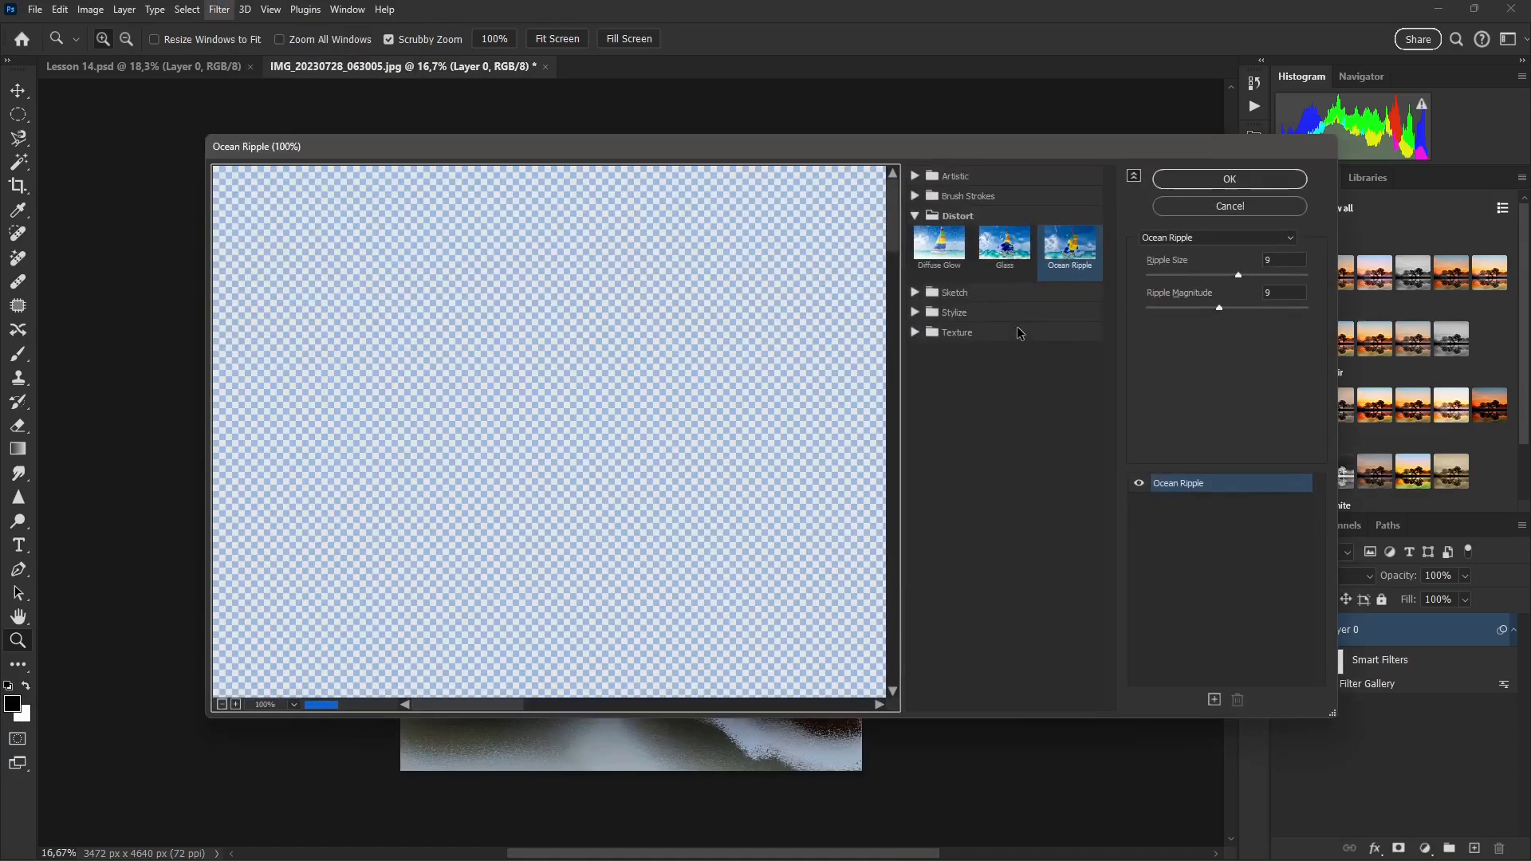
left_click(222, 705)
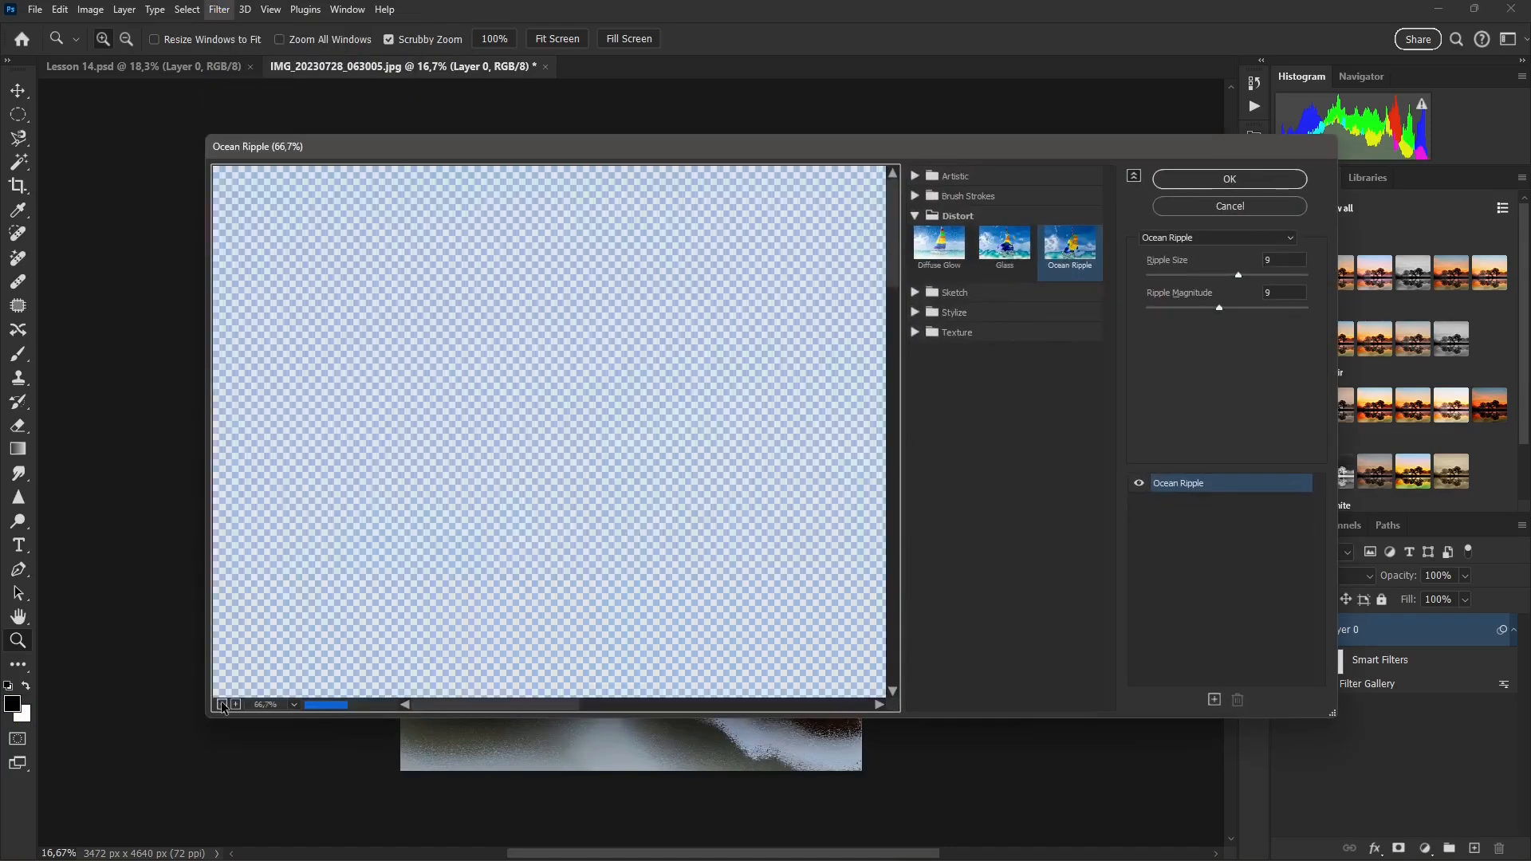
left_click(222, 705)
left_click(222, 705)
left_click(222, 705)
left_click(222, 705)
left_click(939, 243)
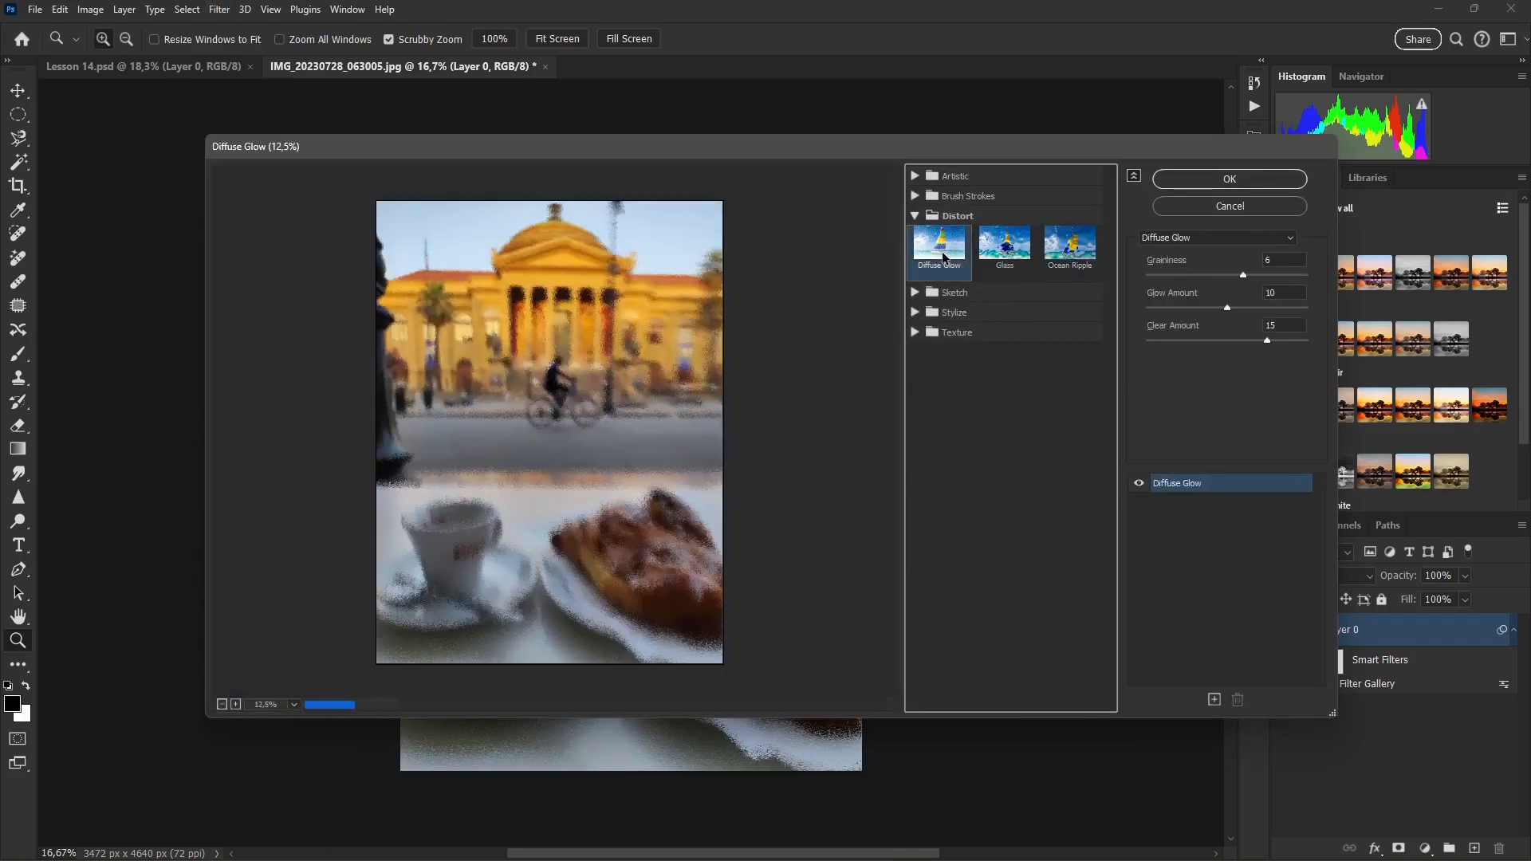
Step: Try Diffuse Glow with graininess 3, glow amount 6 and clear amount 9, stacking a second copy of the effect and deleting it
left_click_drag(1243, 276, 1222, 340)
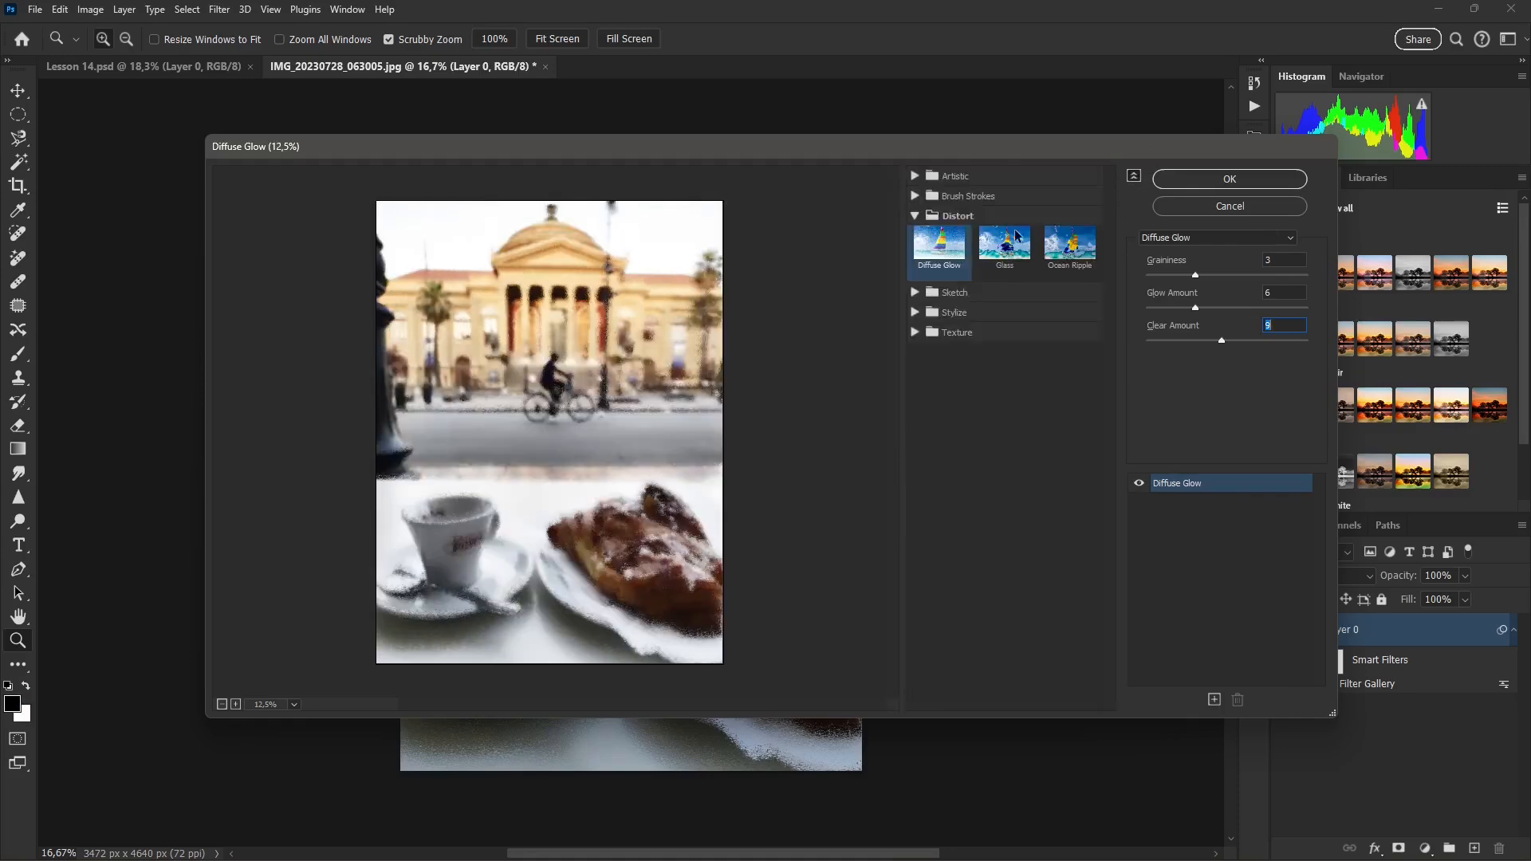
left_click(1214, 700)
left_click(1174, 510)
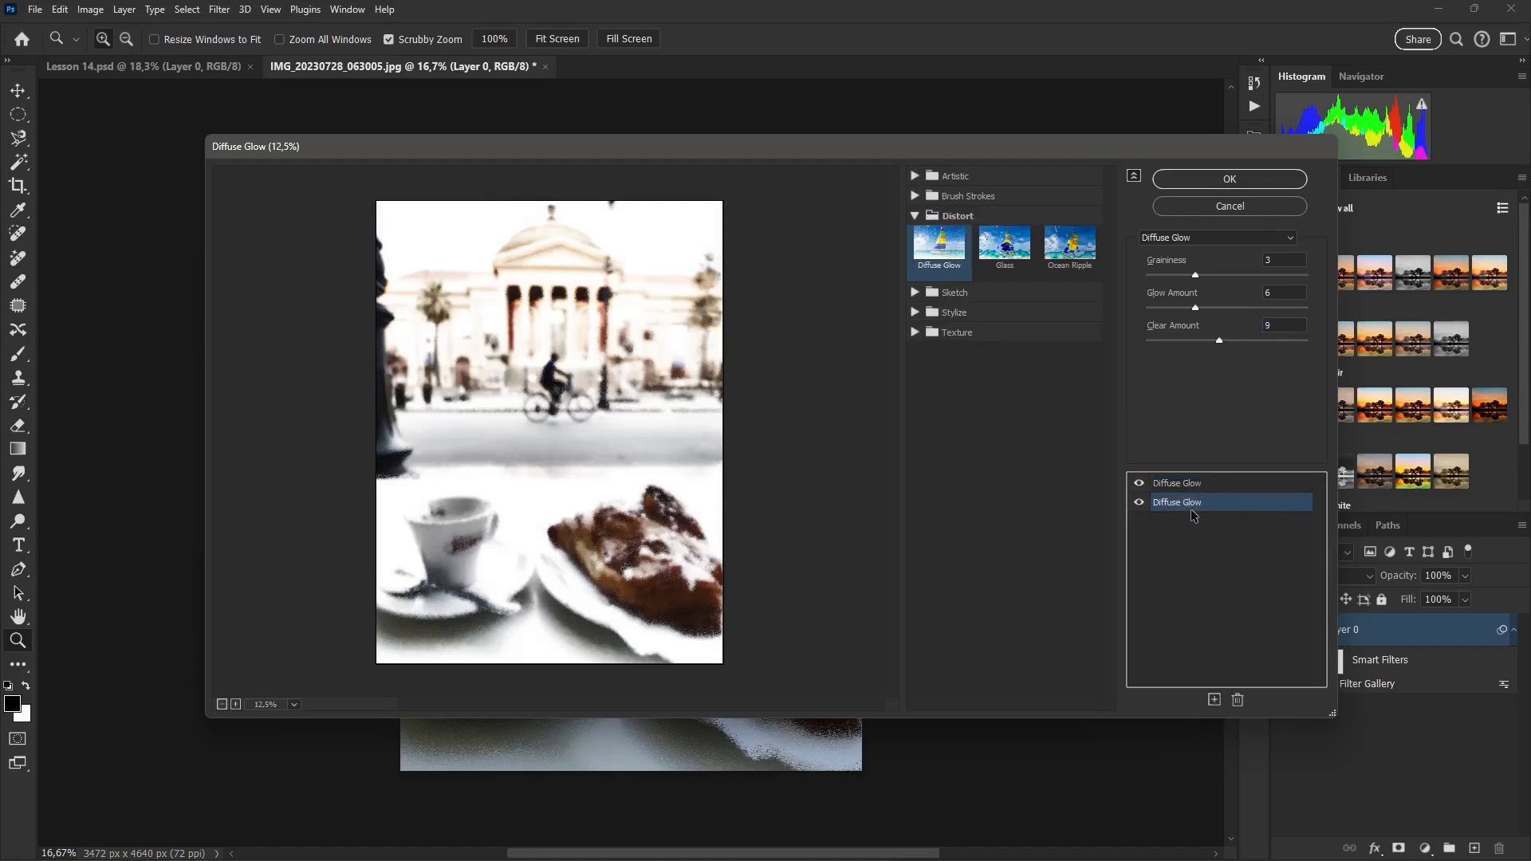
left_click(1238, 700)
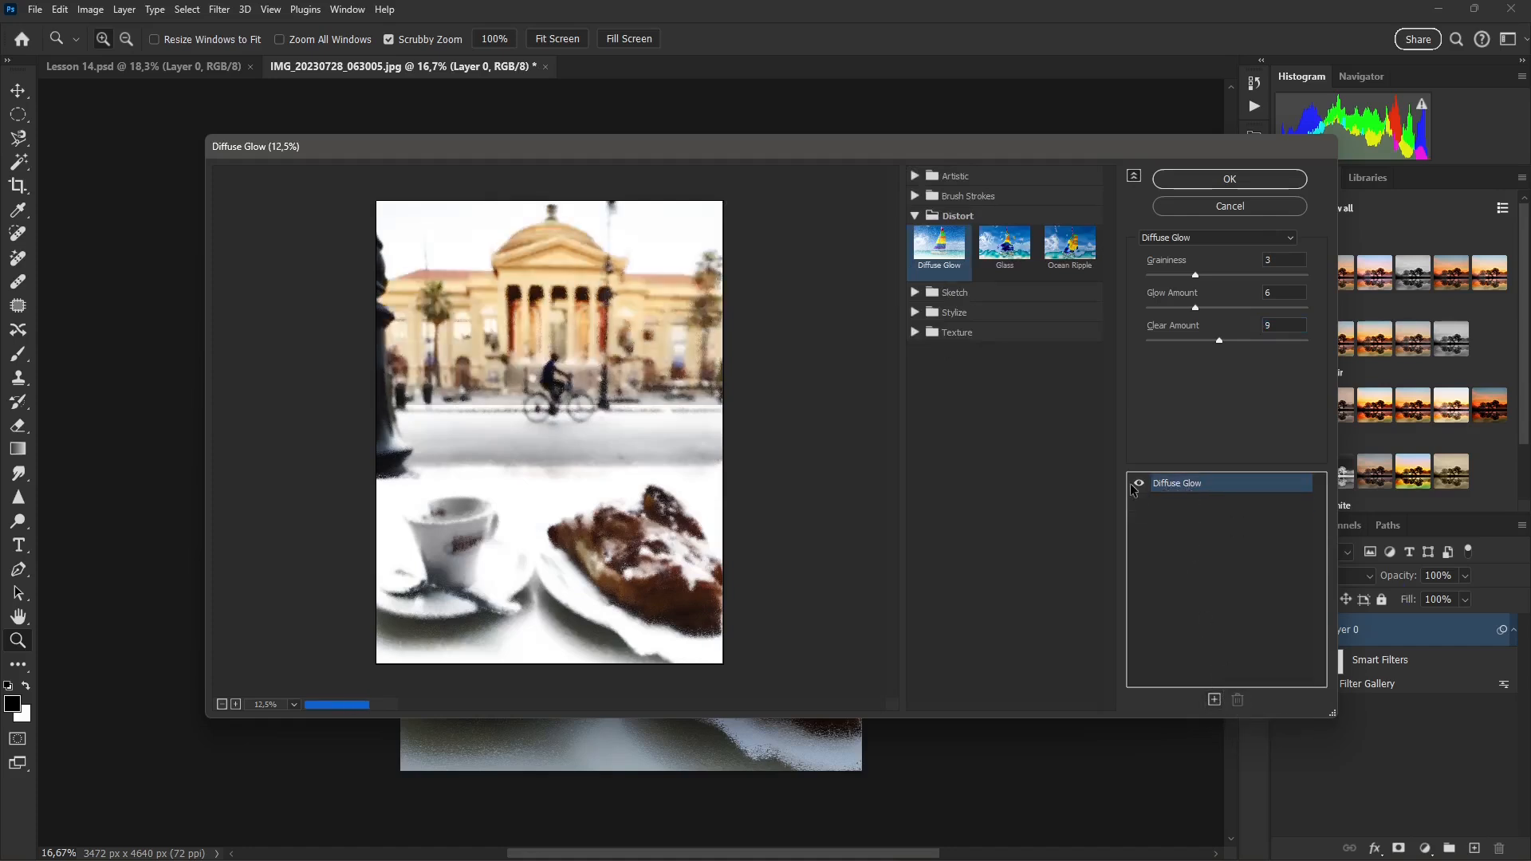
Step: Preview the Torn Edges, Plaster, Reticulation, Stamp, Bas Relief and Chrome sketch effects on the photo
left_click(915, 293)
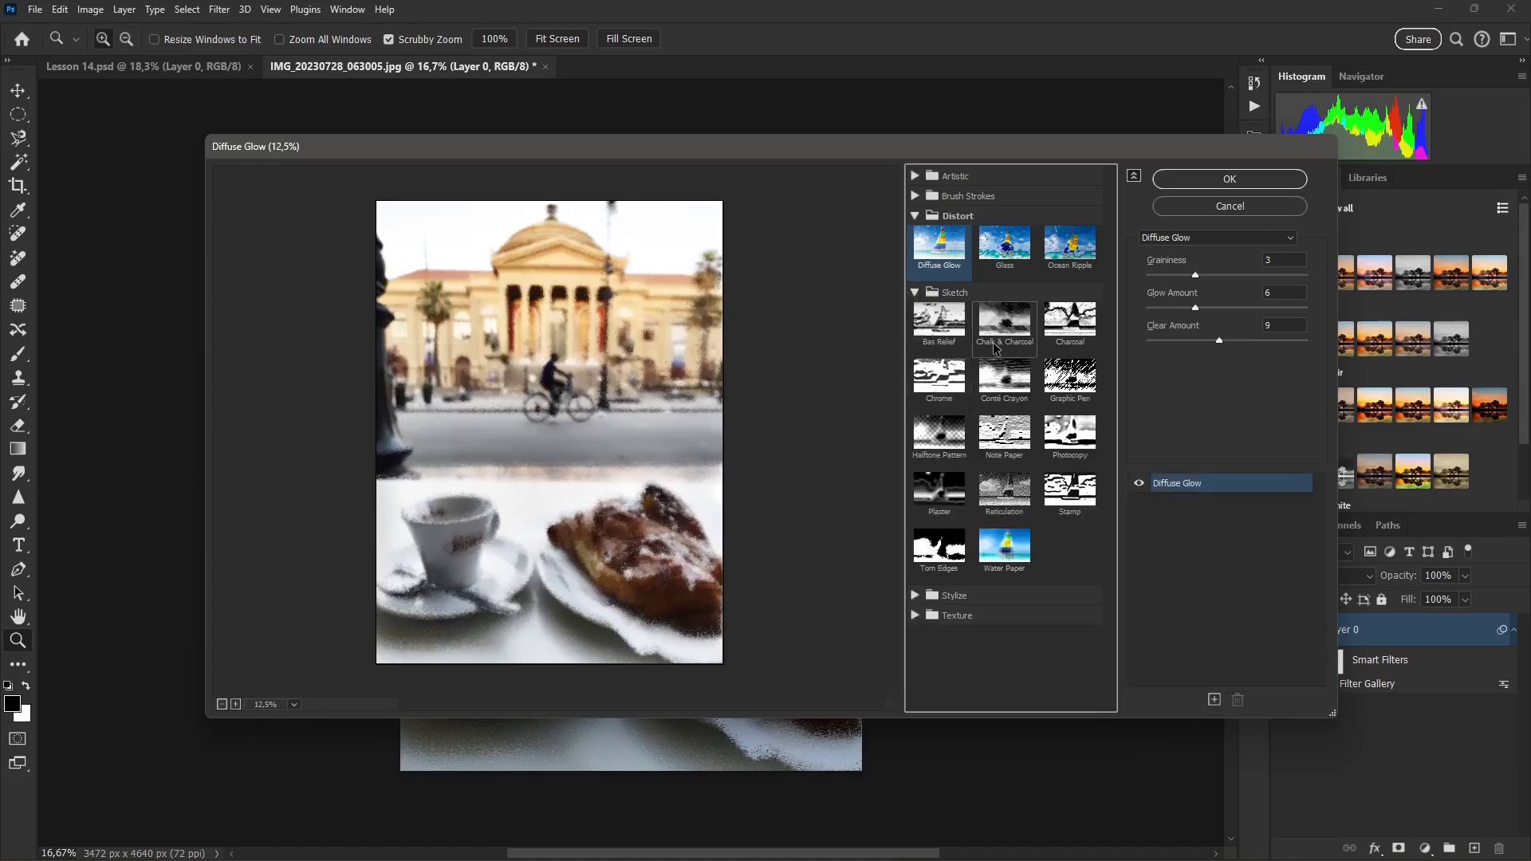
left_click(945, 550)
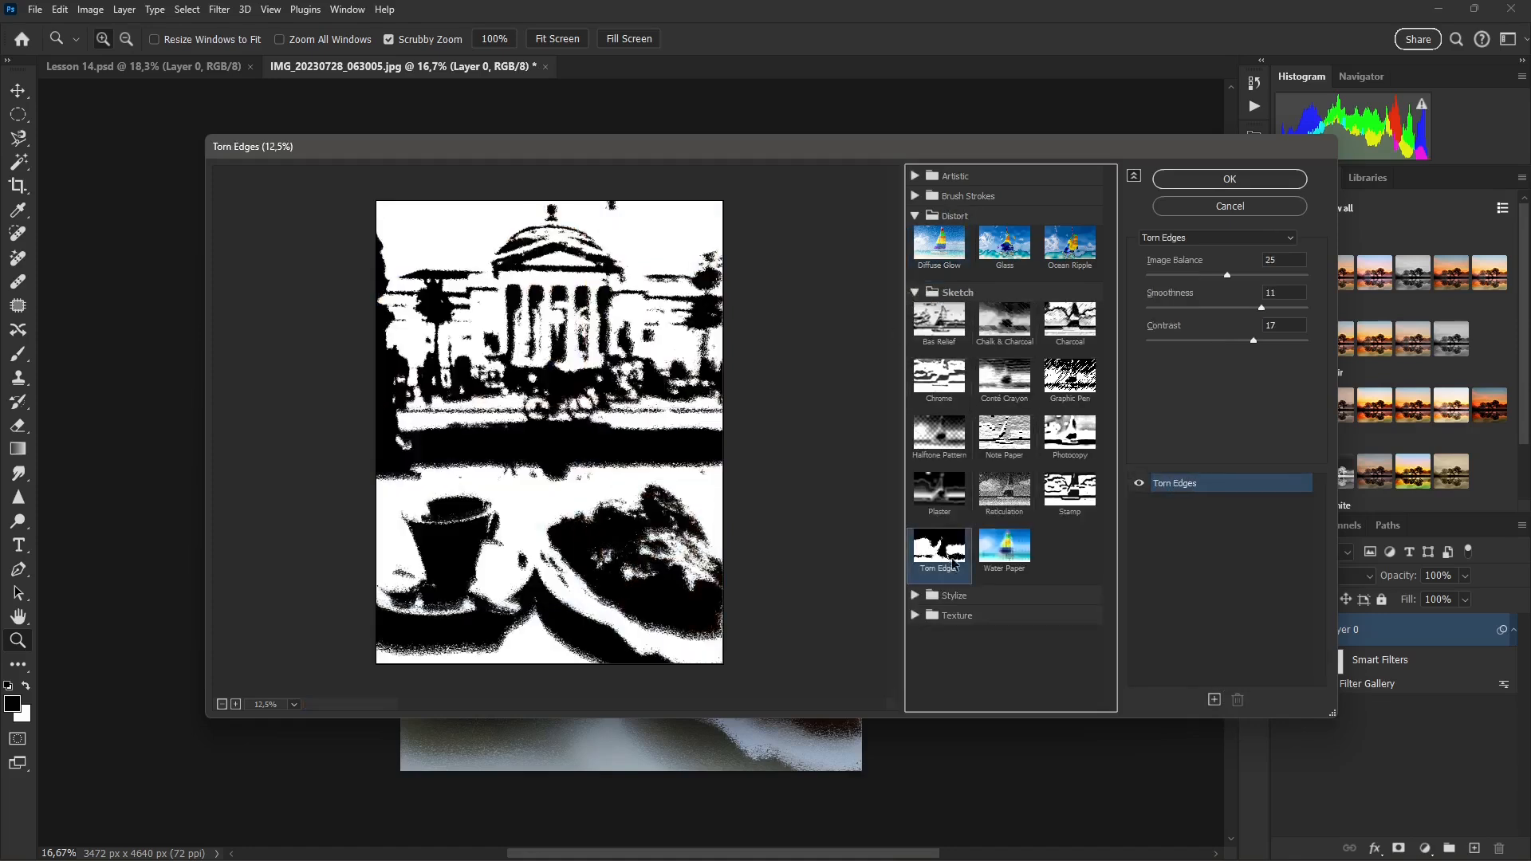
left_click(940, 488)
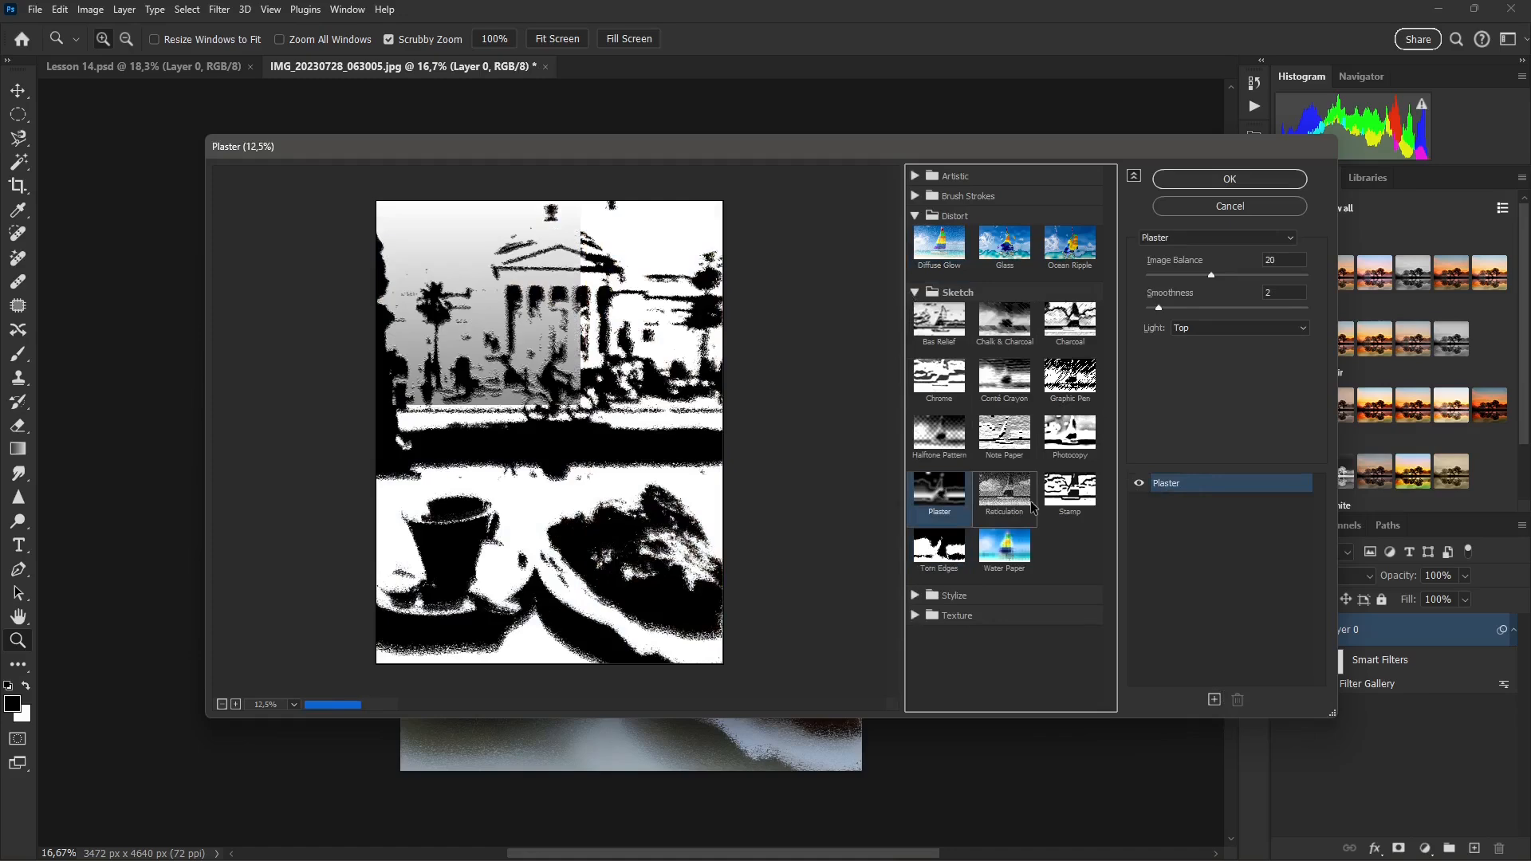
left_click(1028, 506)
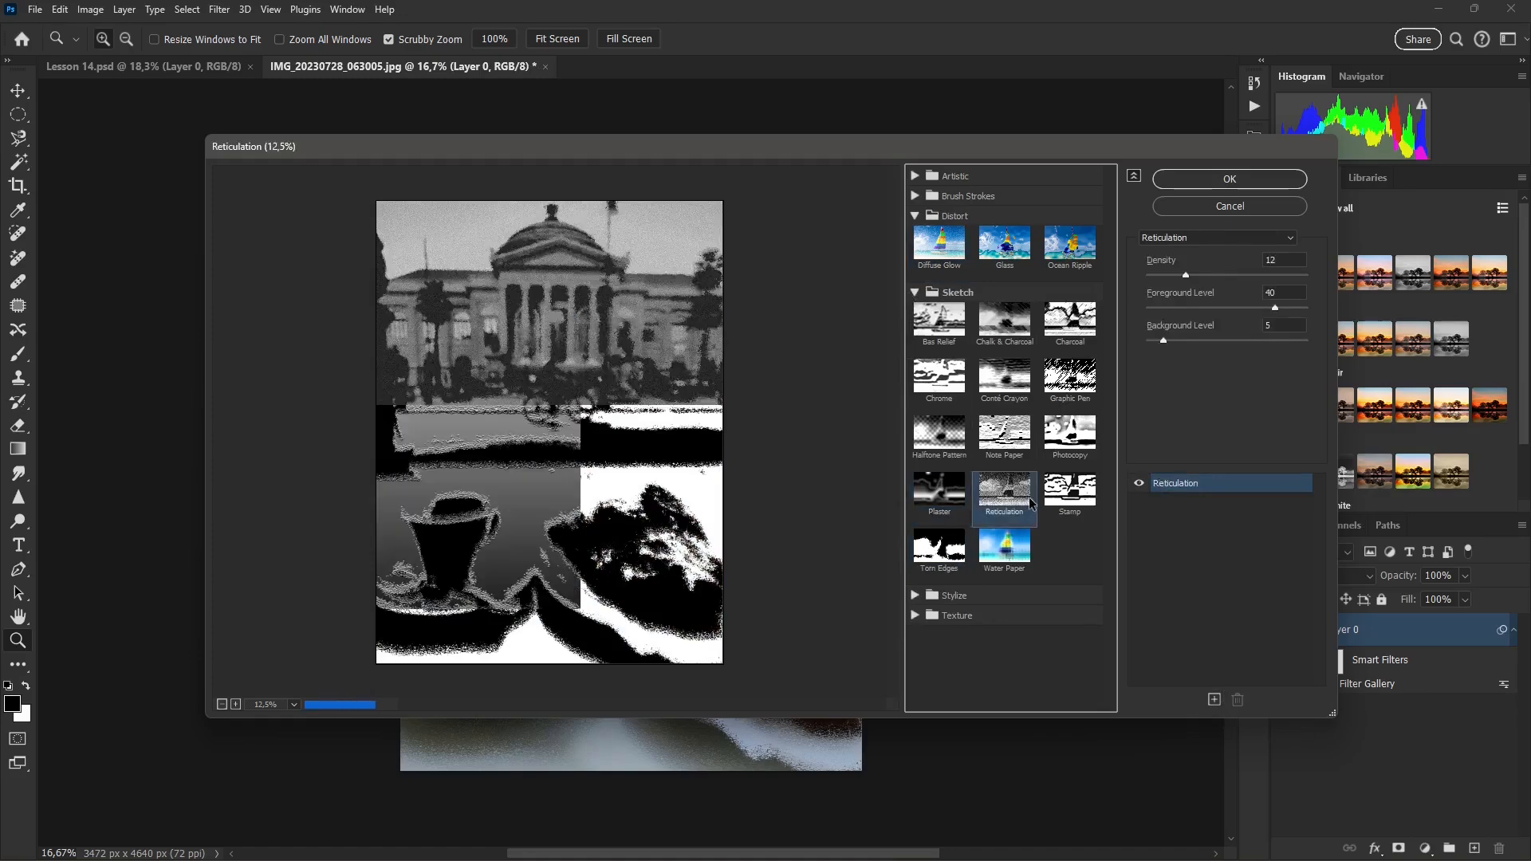
left_click(1070, 488)
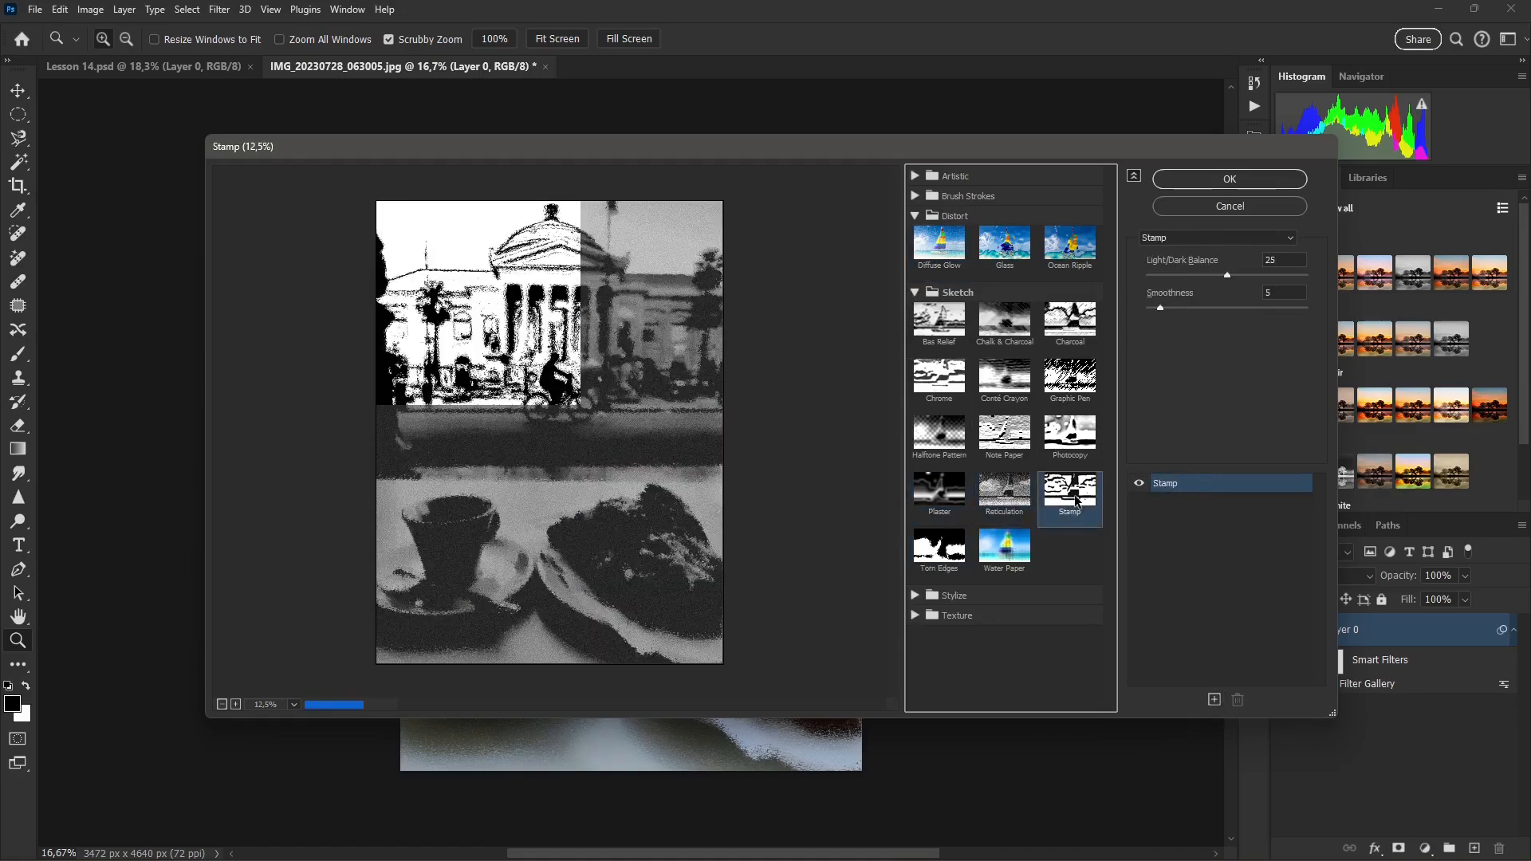
left_click(1027, 451)
left_click(947, 382)
left_click(949, 331)
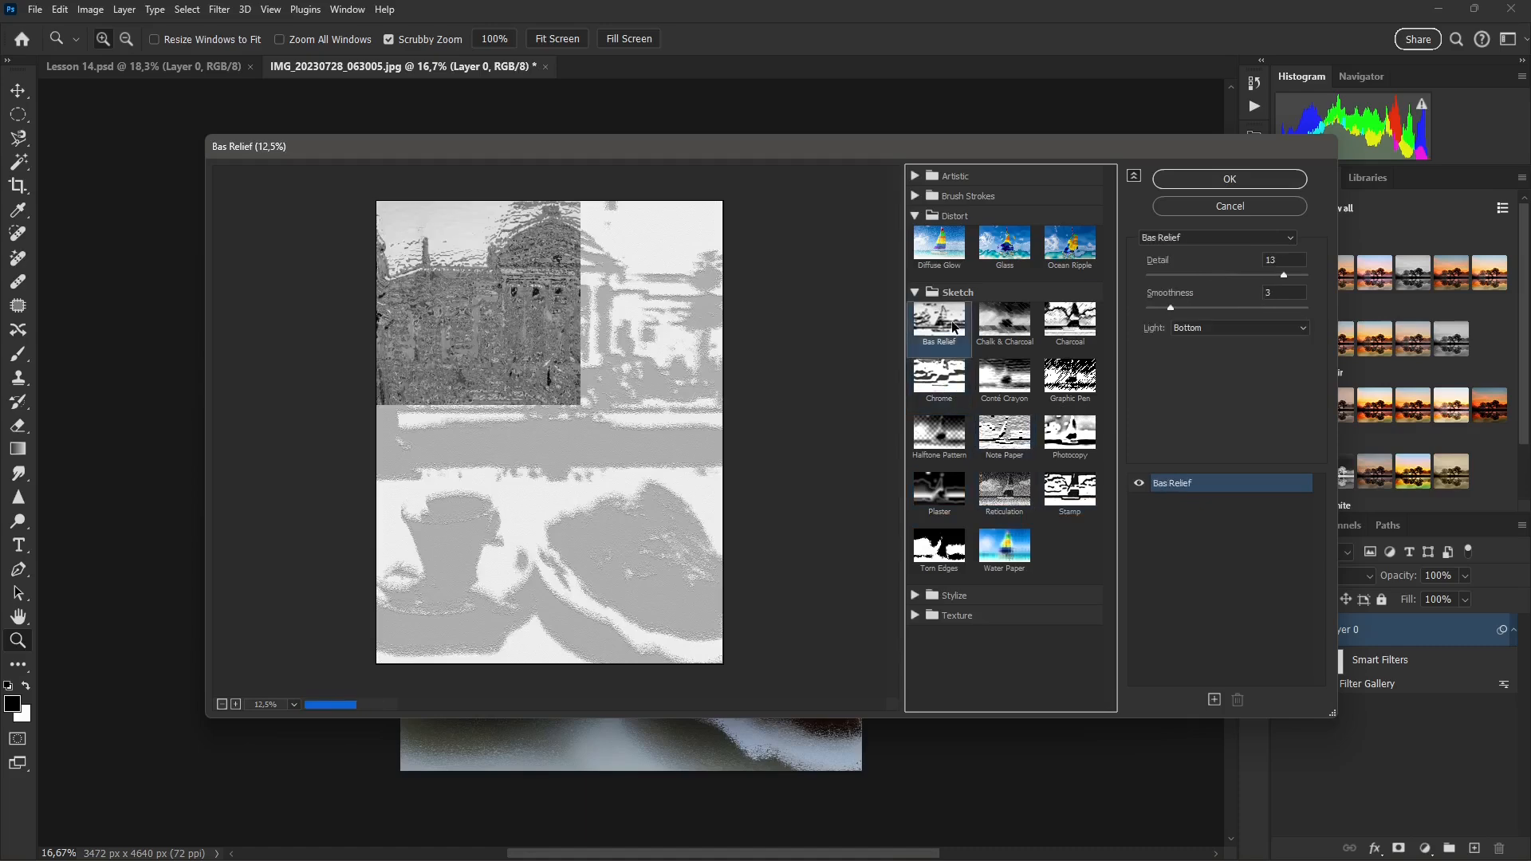
left_click(949, 379)
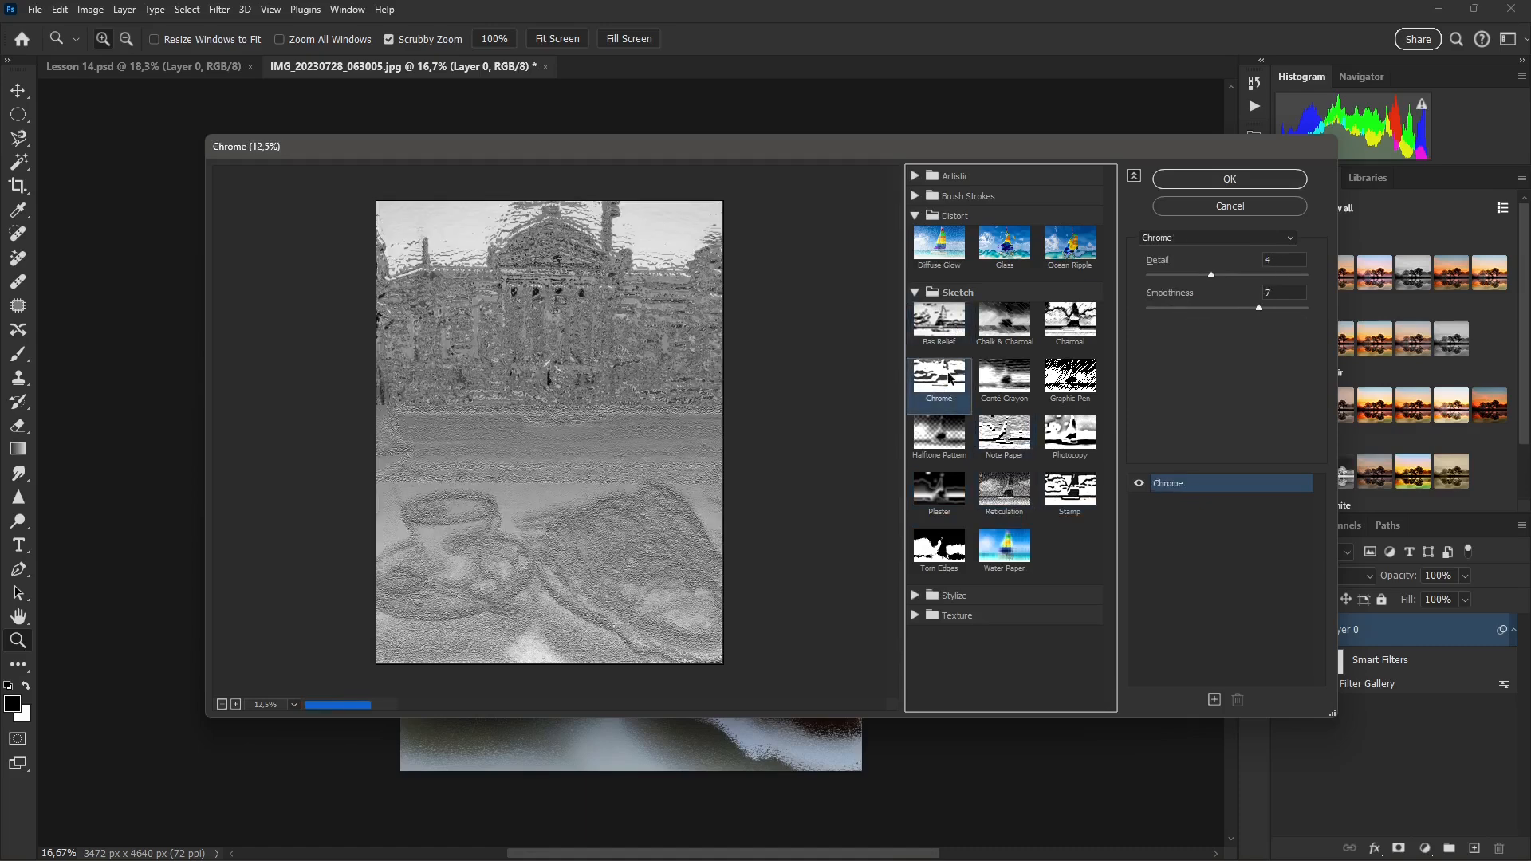
Step: Choose the Graphic Pen effect with stroke length 15 and light/dark balance 79, and duplicate it as a second effect layer
left_click(1064, 390)
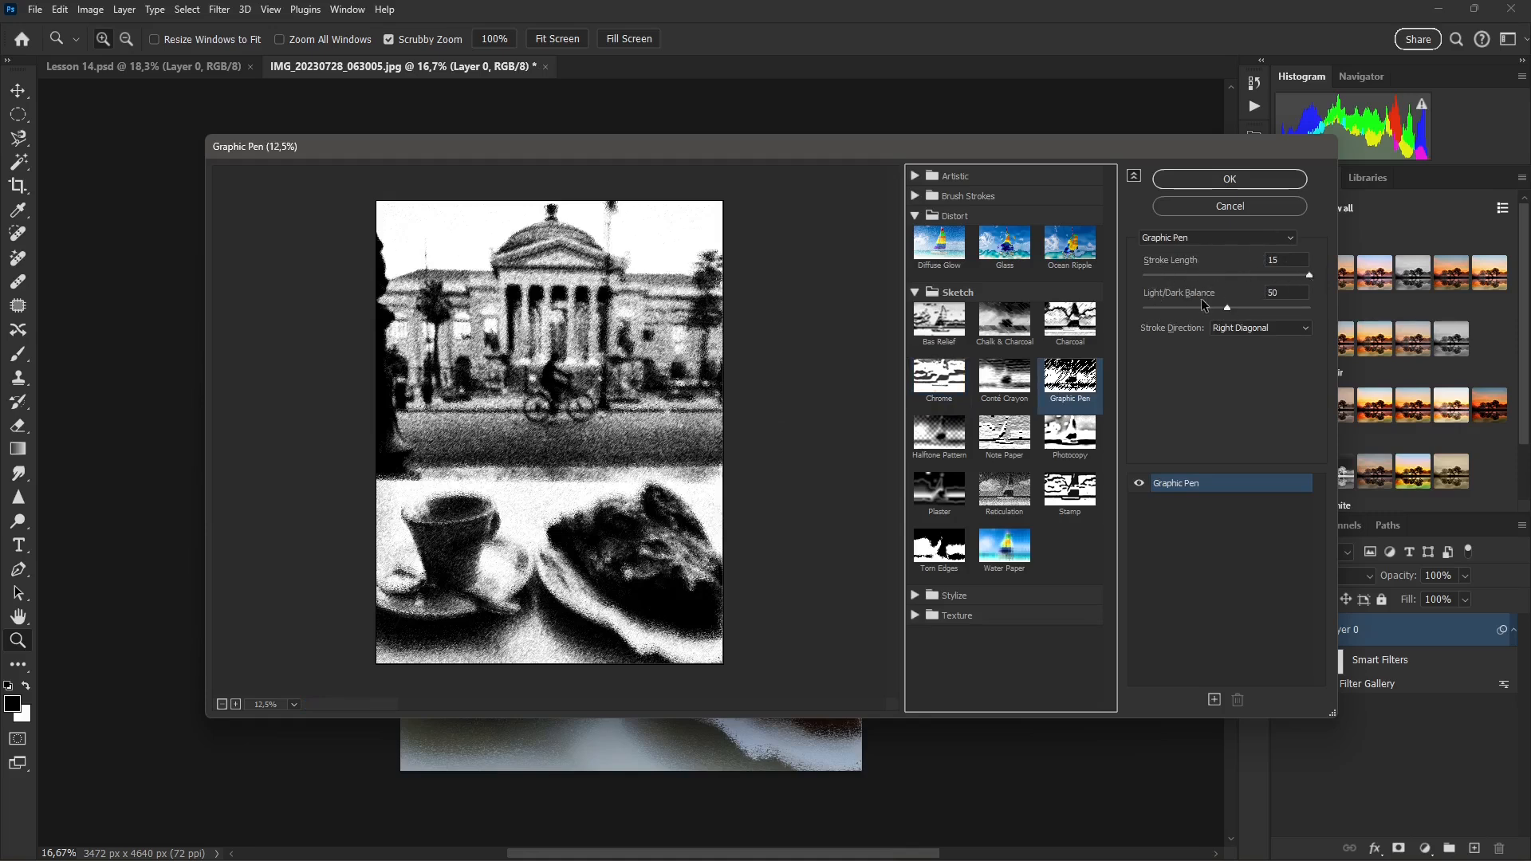
left_click_drag(1228, 311, 1270, 310)
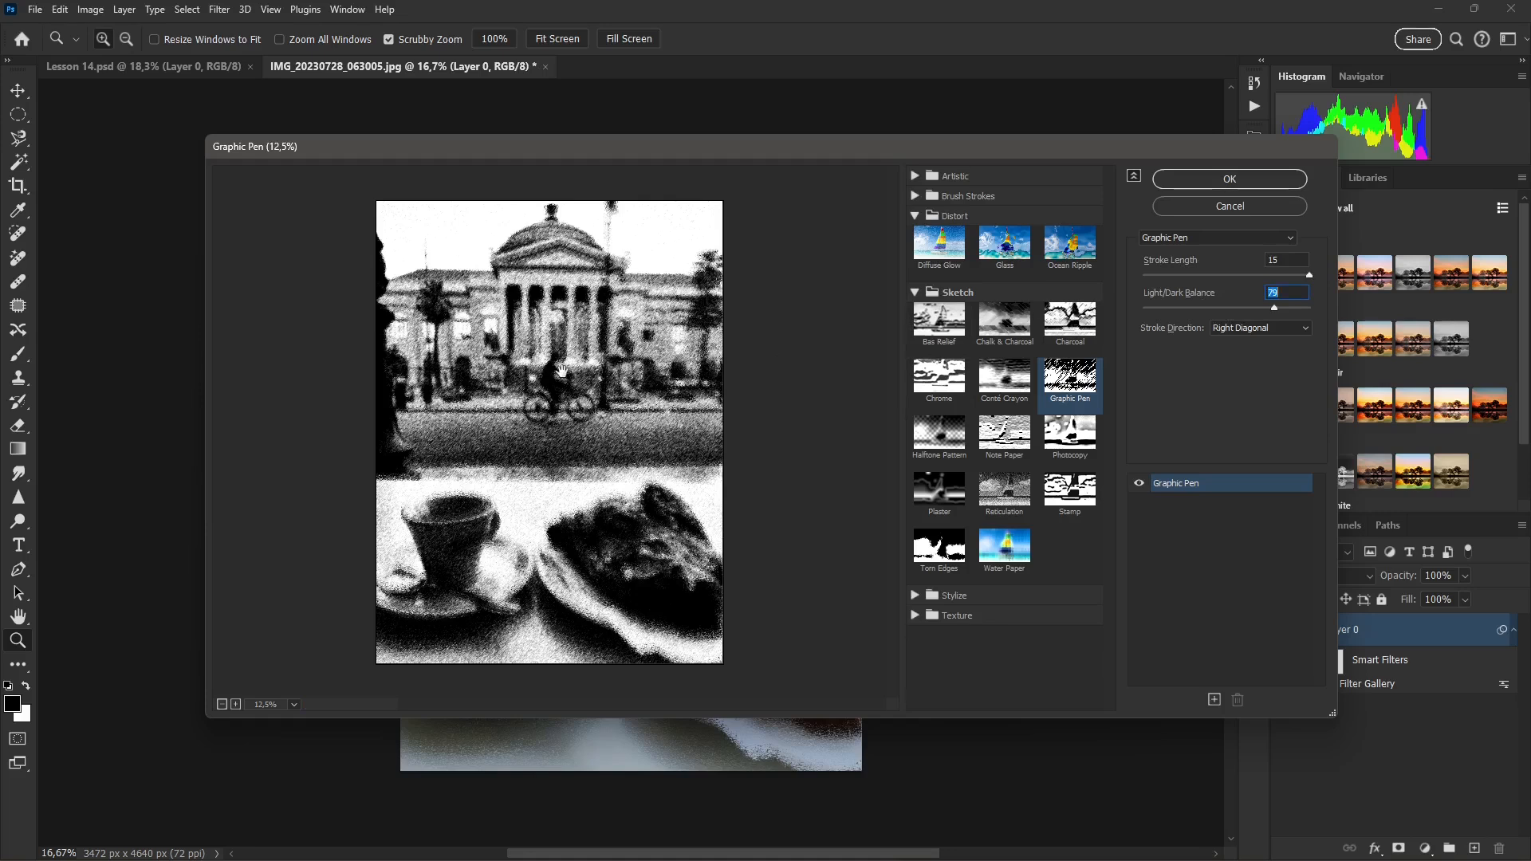
left_click(1214, 700)
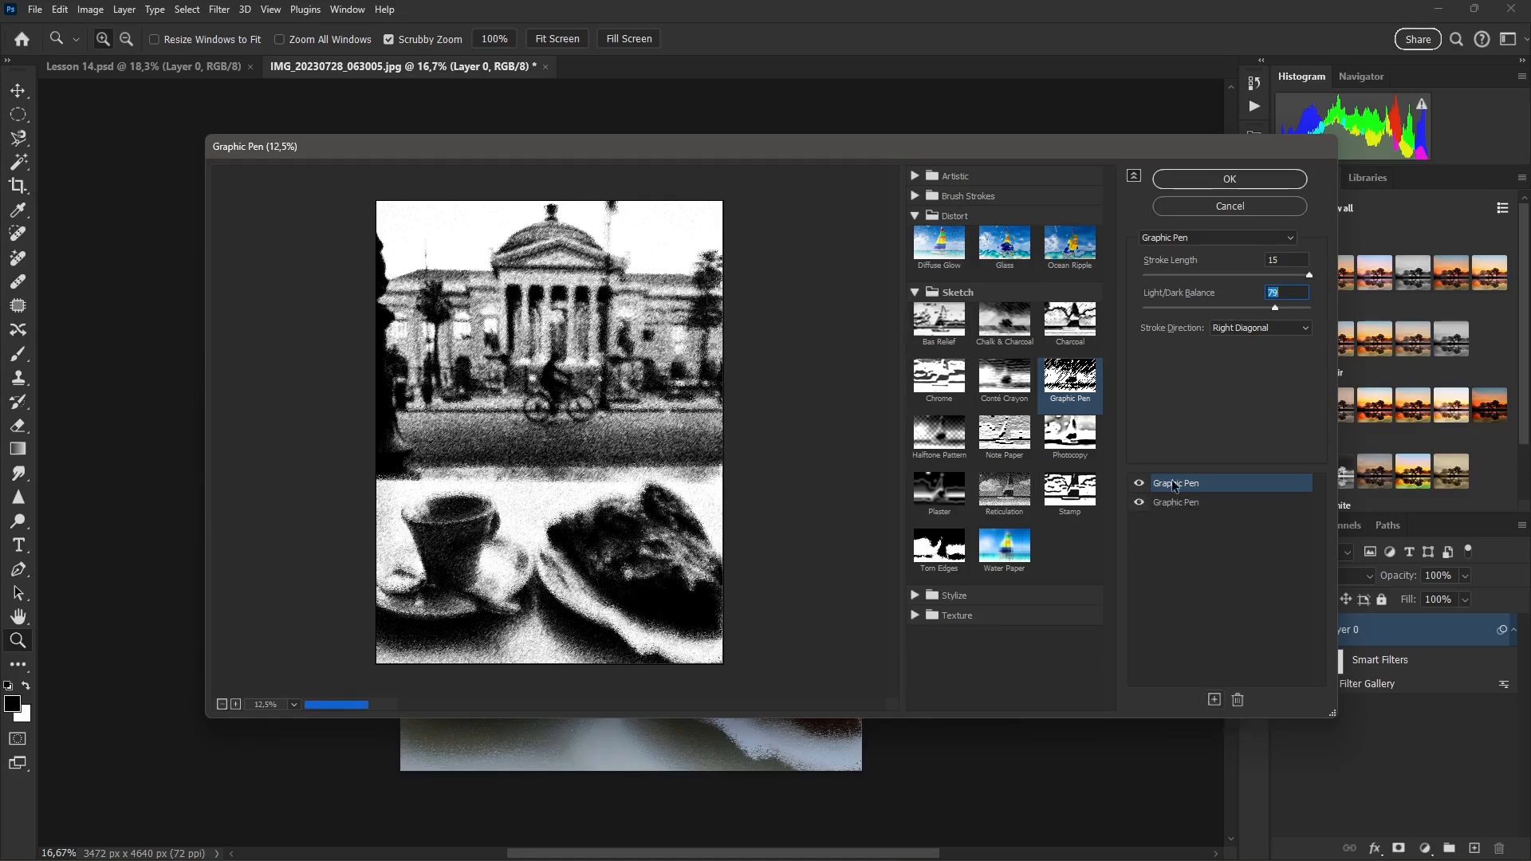
left_click(1173, 504)
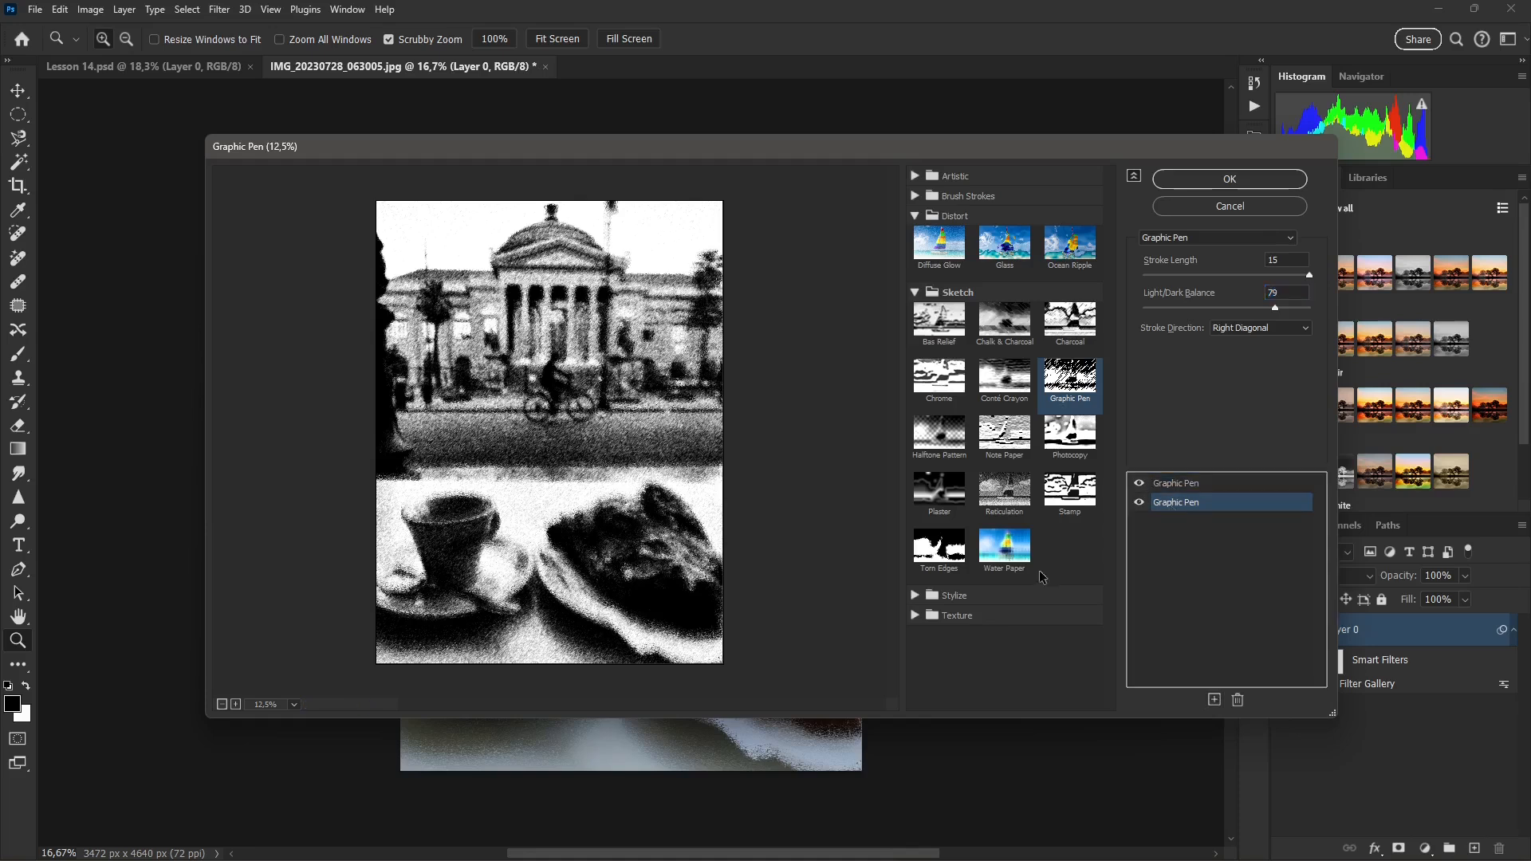
Step: Change the lower effect layer to Diffuse Glow with graininess 5, glow amount 11 and clear amount 13, and apply the stacked filters
left_click(1002, 552)
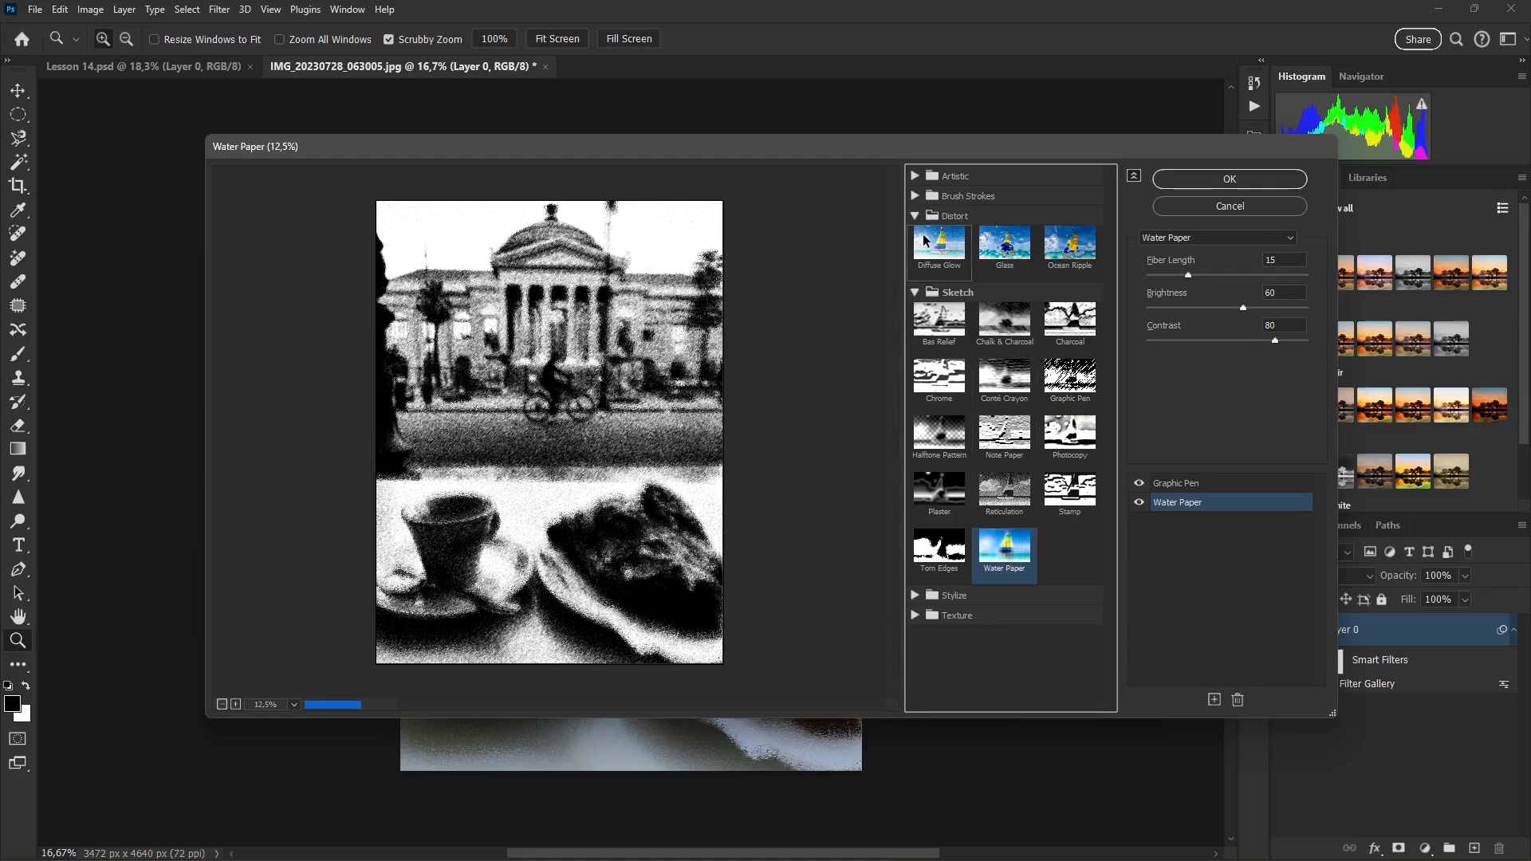
left_click(927, 239)
left_click_drag(1196, 275, 1224, 275)
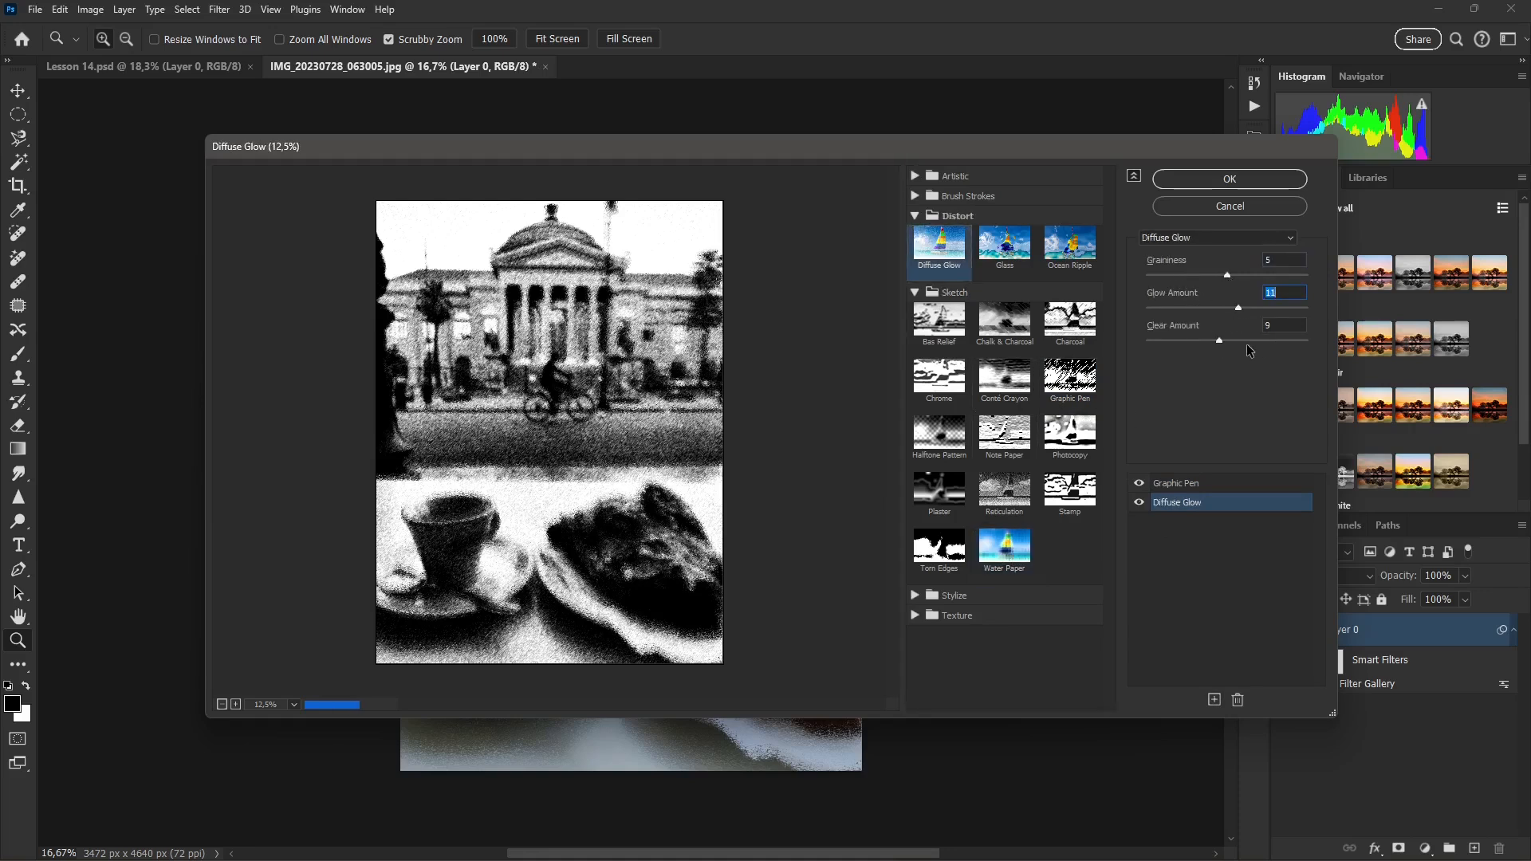
left_click(1185, 487)
left_click(1189, 503)
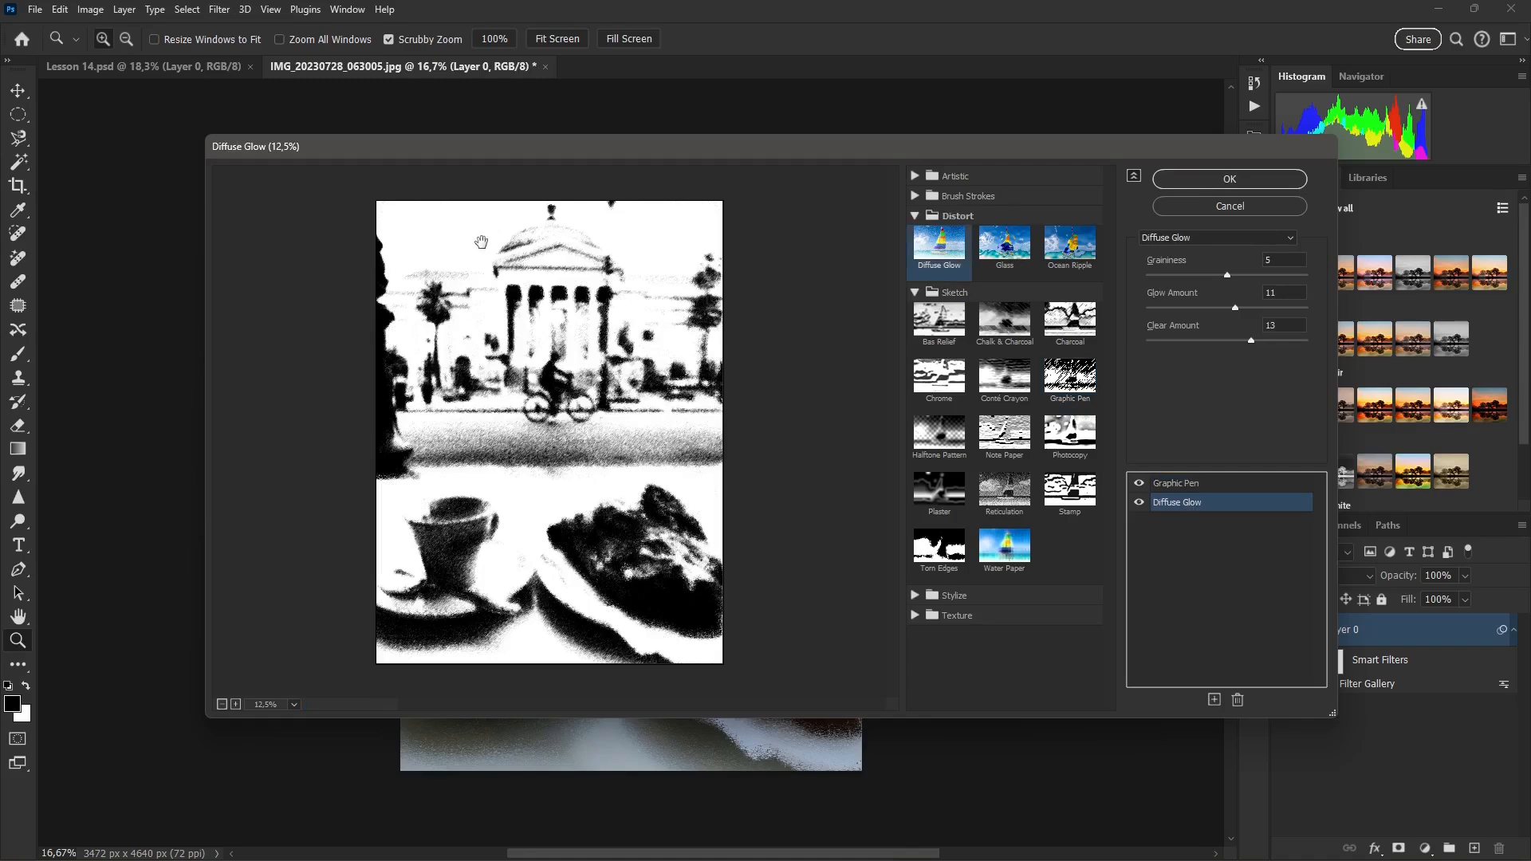
left_click(1215, 182)
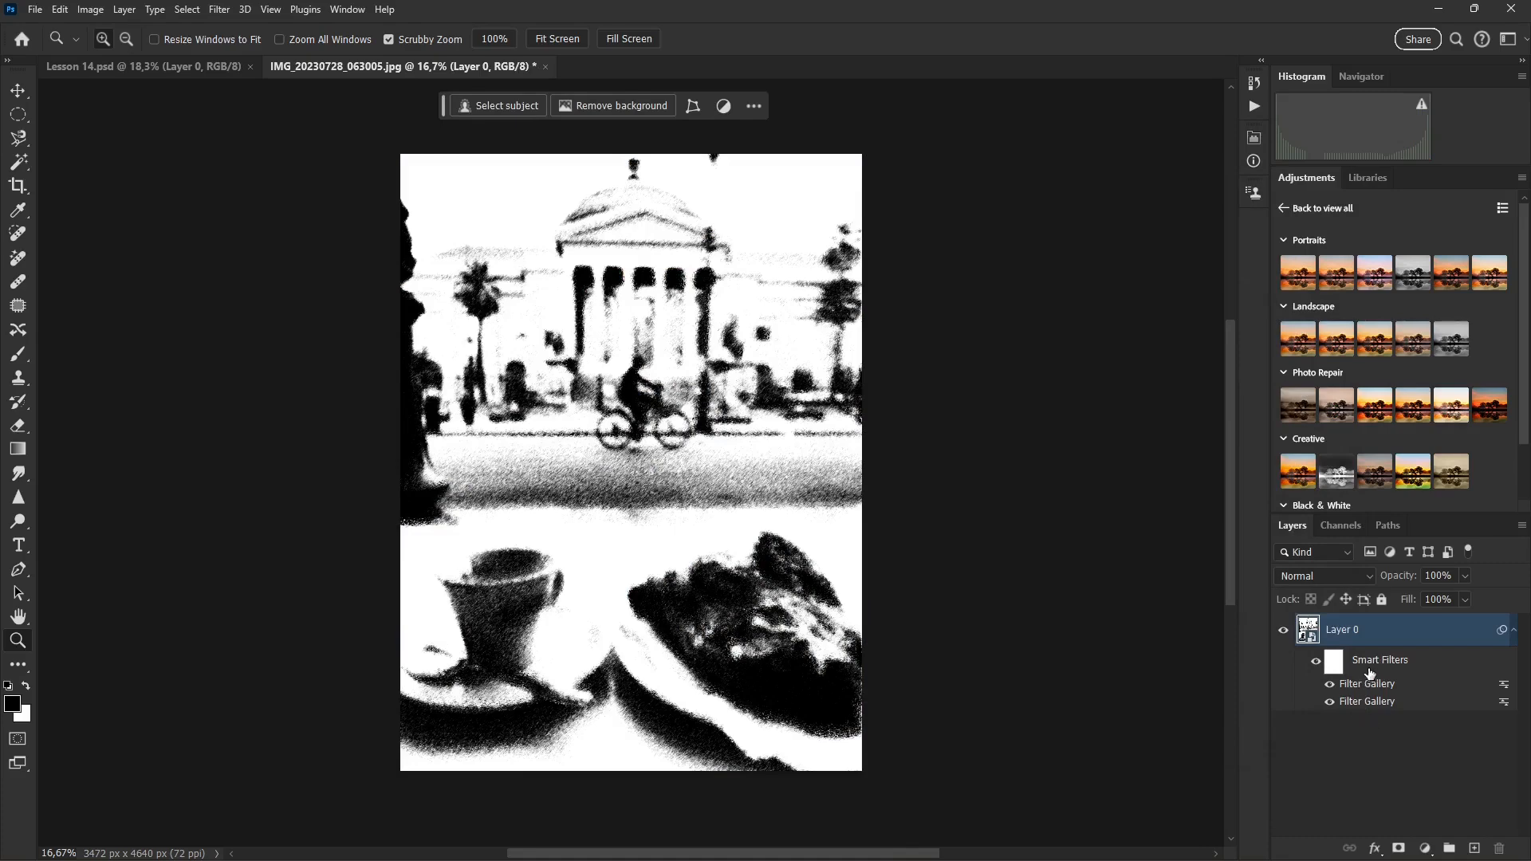
Step: Compare the two Filter Gallery smart filters on Layer 0 by switching their visibility off and on
left_click(1330, 683)
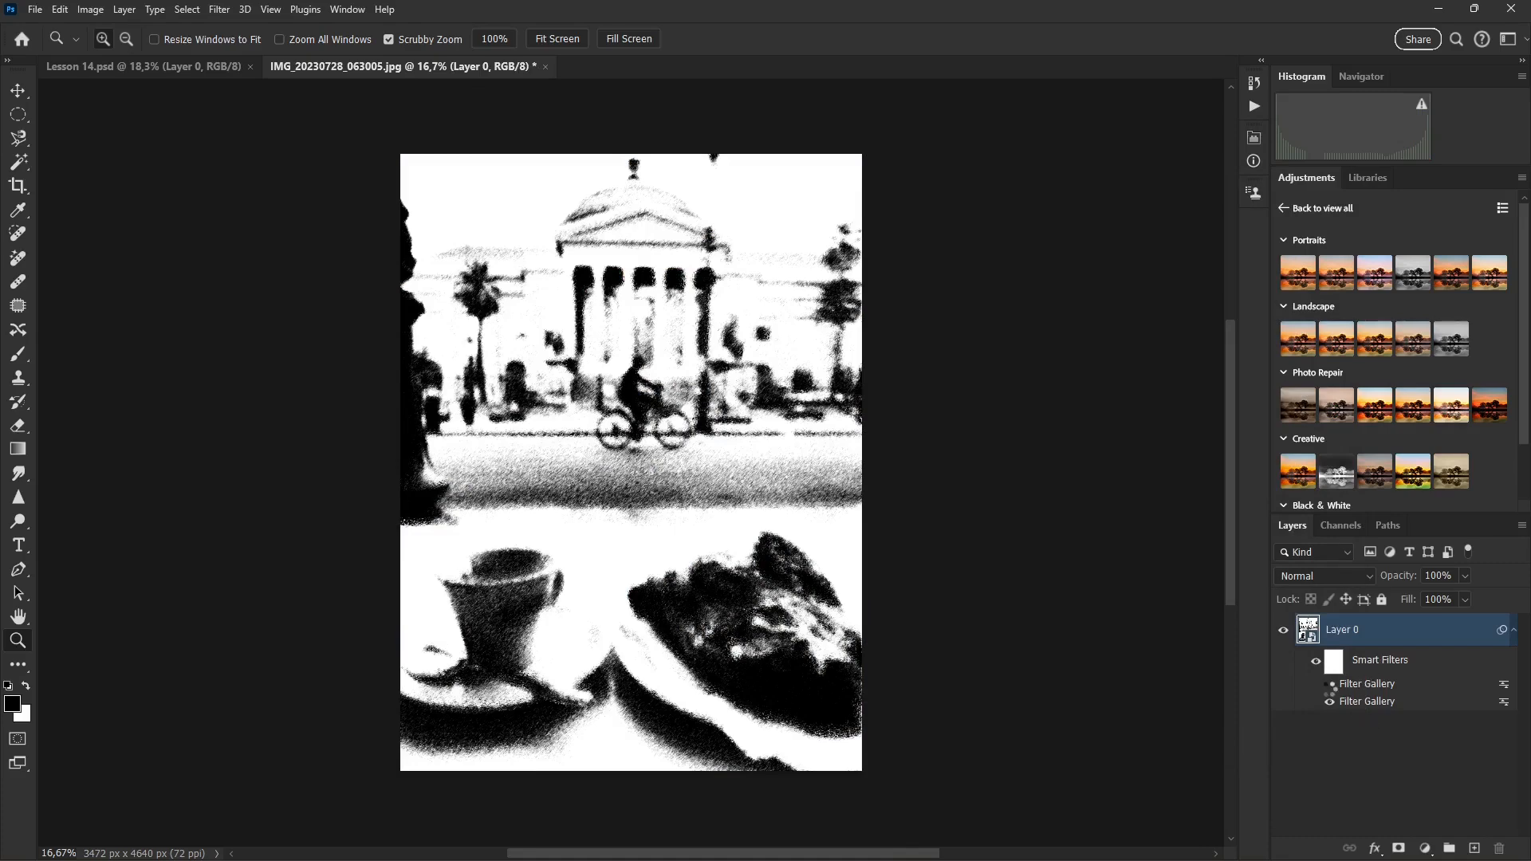
left_click(1330, 701)
left_click(1329, 683)
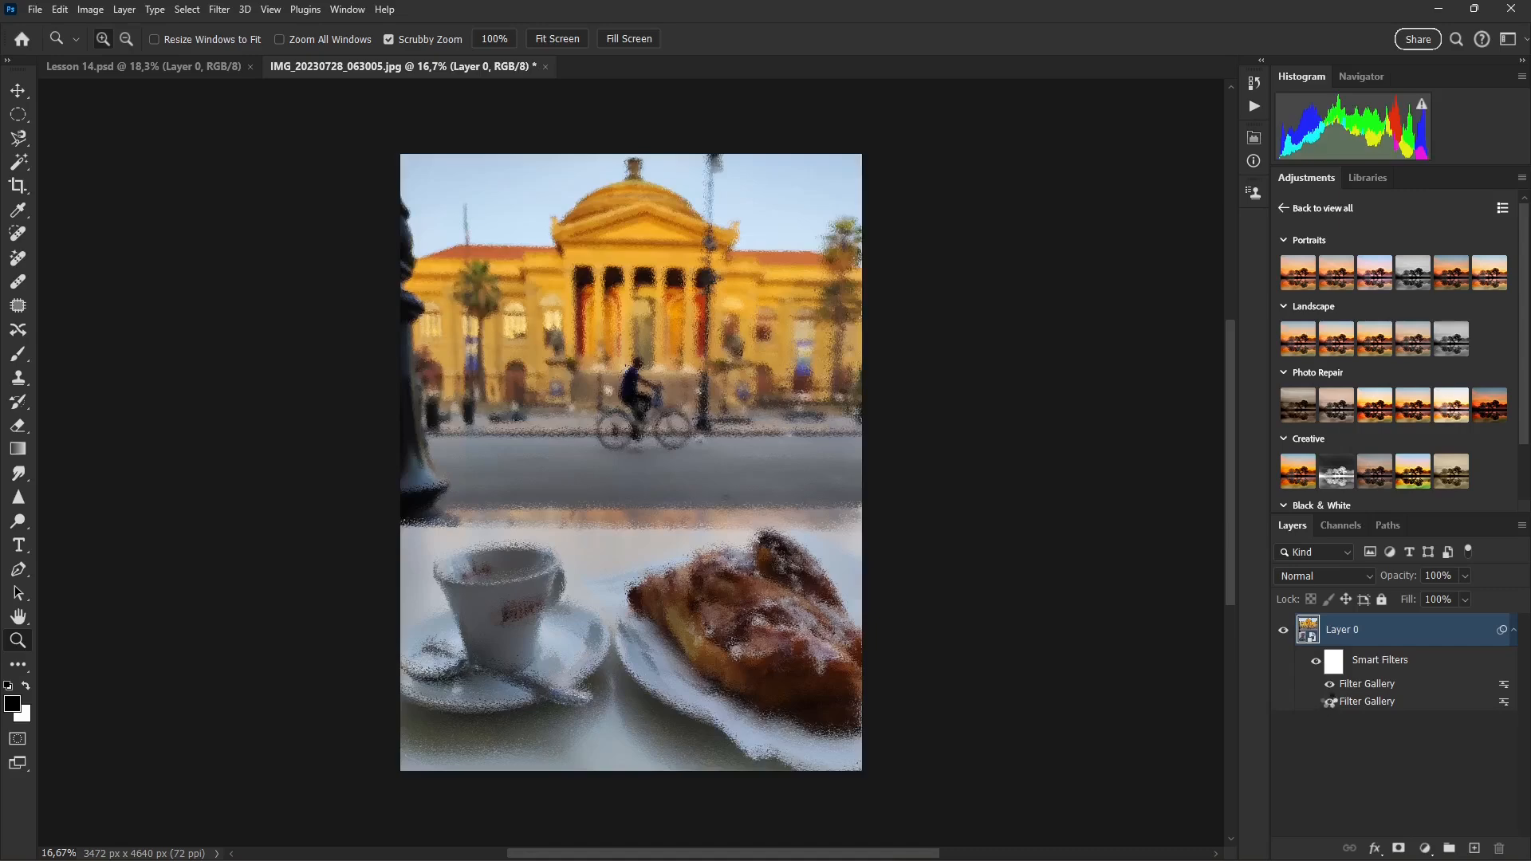
left_click(1329, 701)
left_click(1330, 683)
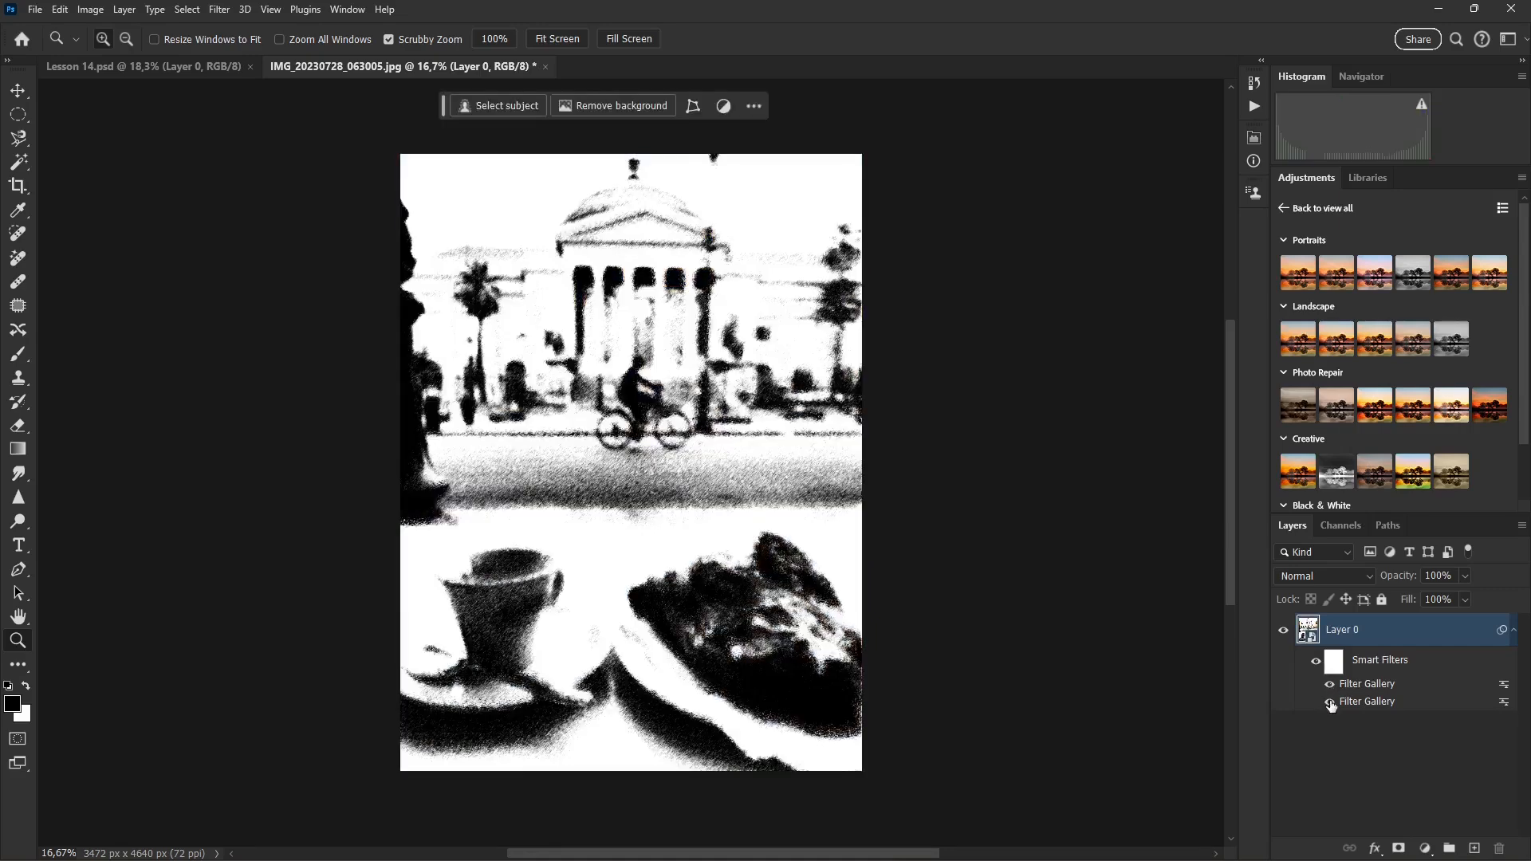
left_click(1330, 702)
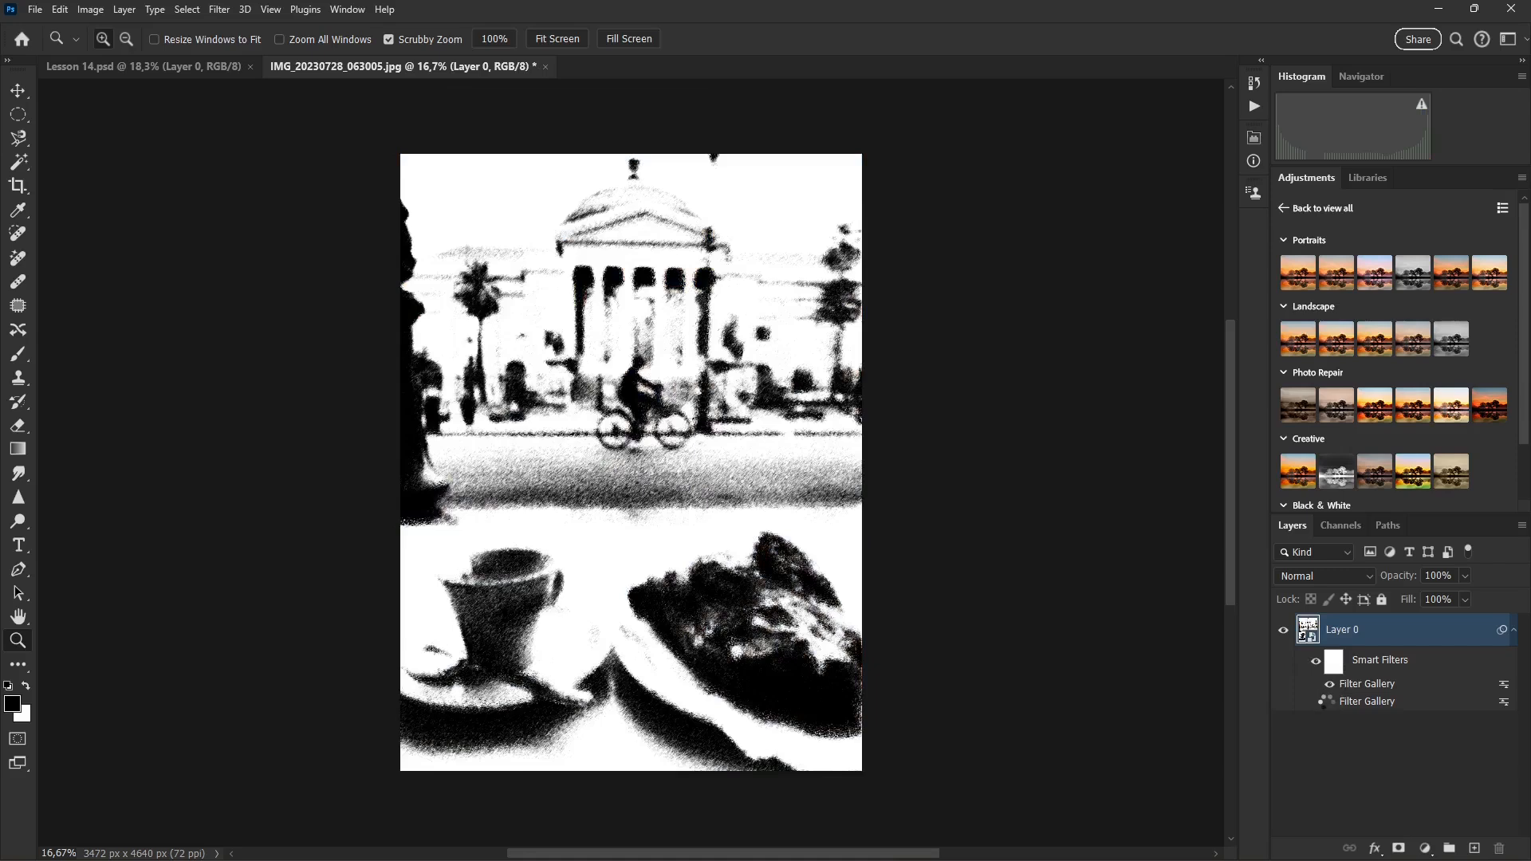
left_click(1328, 703)
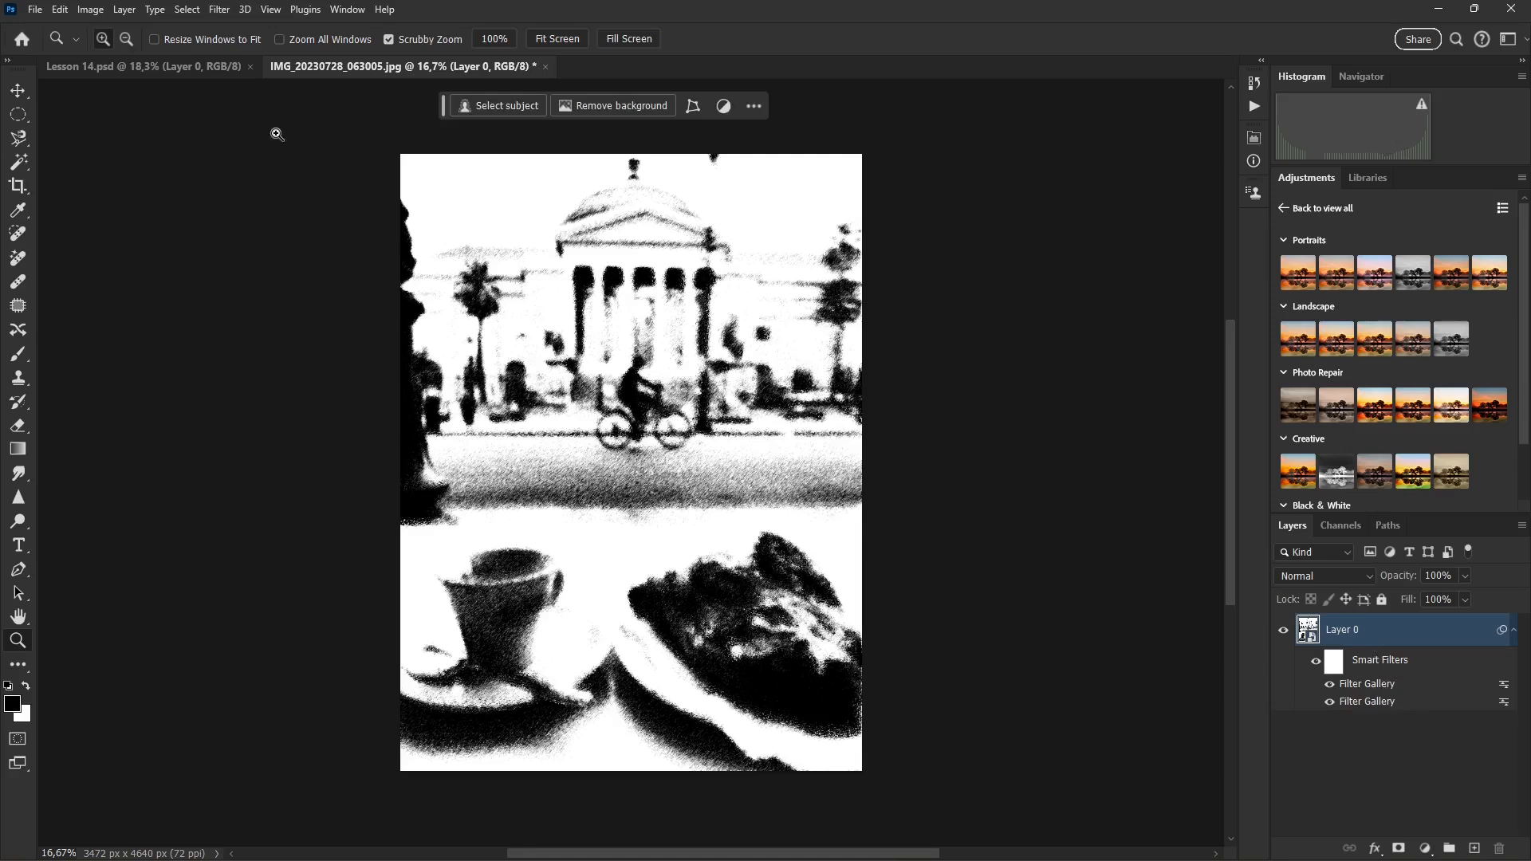
left_click(217, 11)
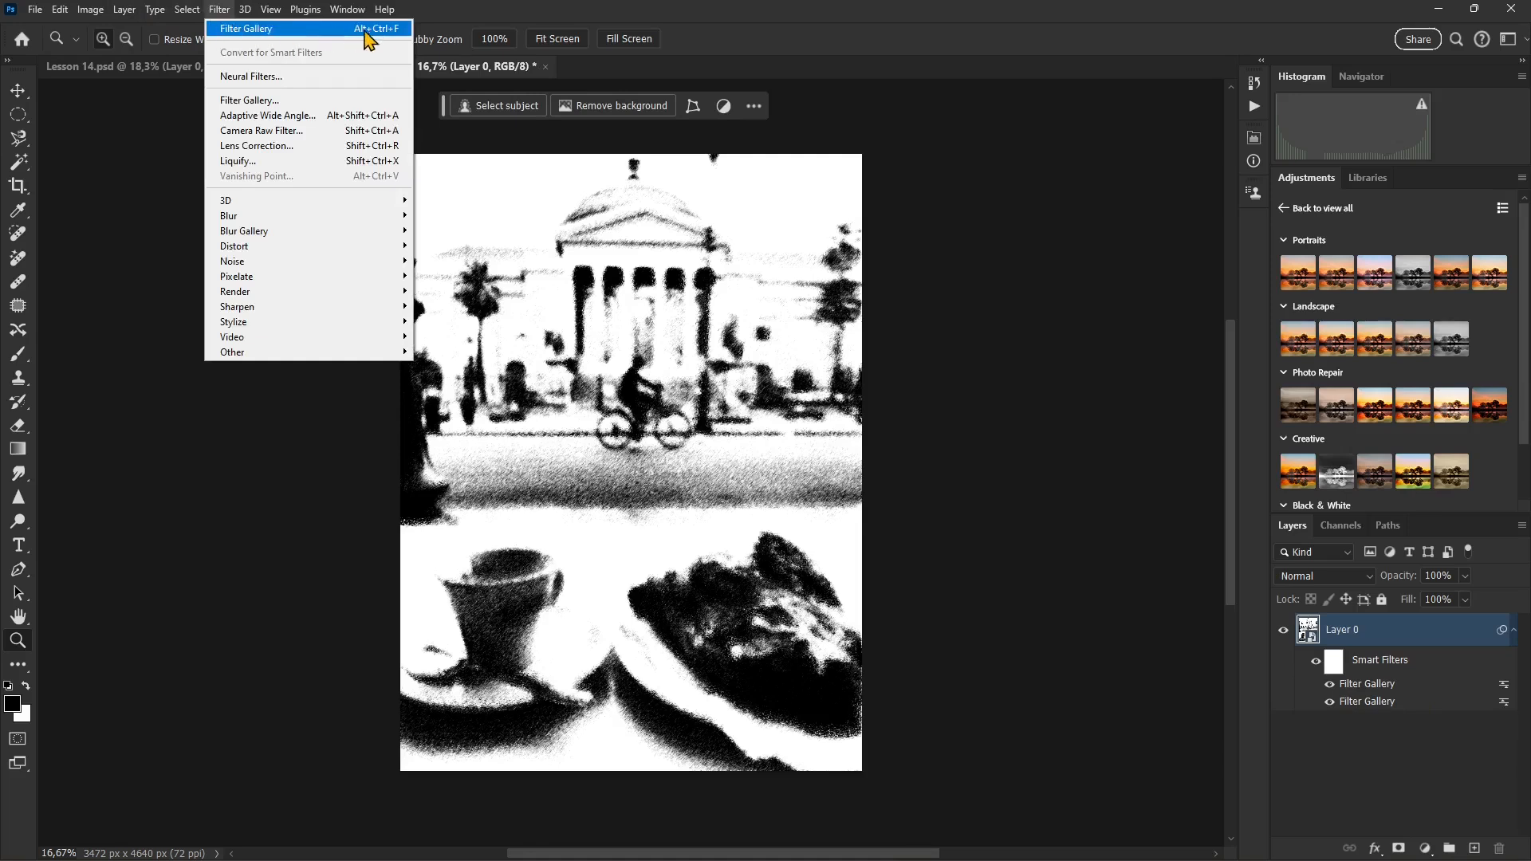
left_click(397, 31)
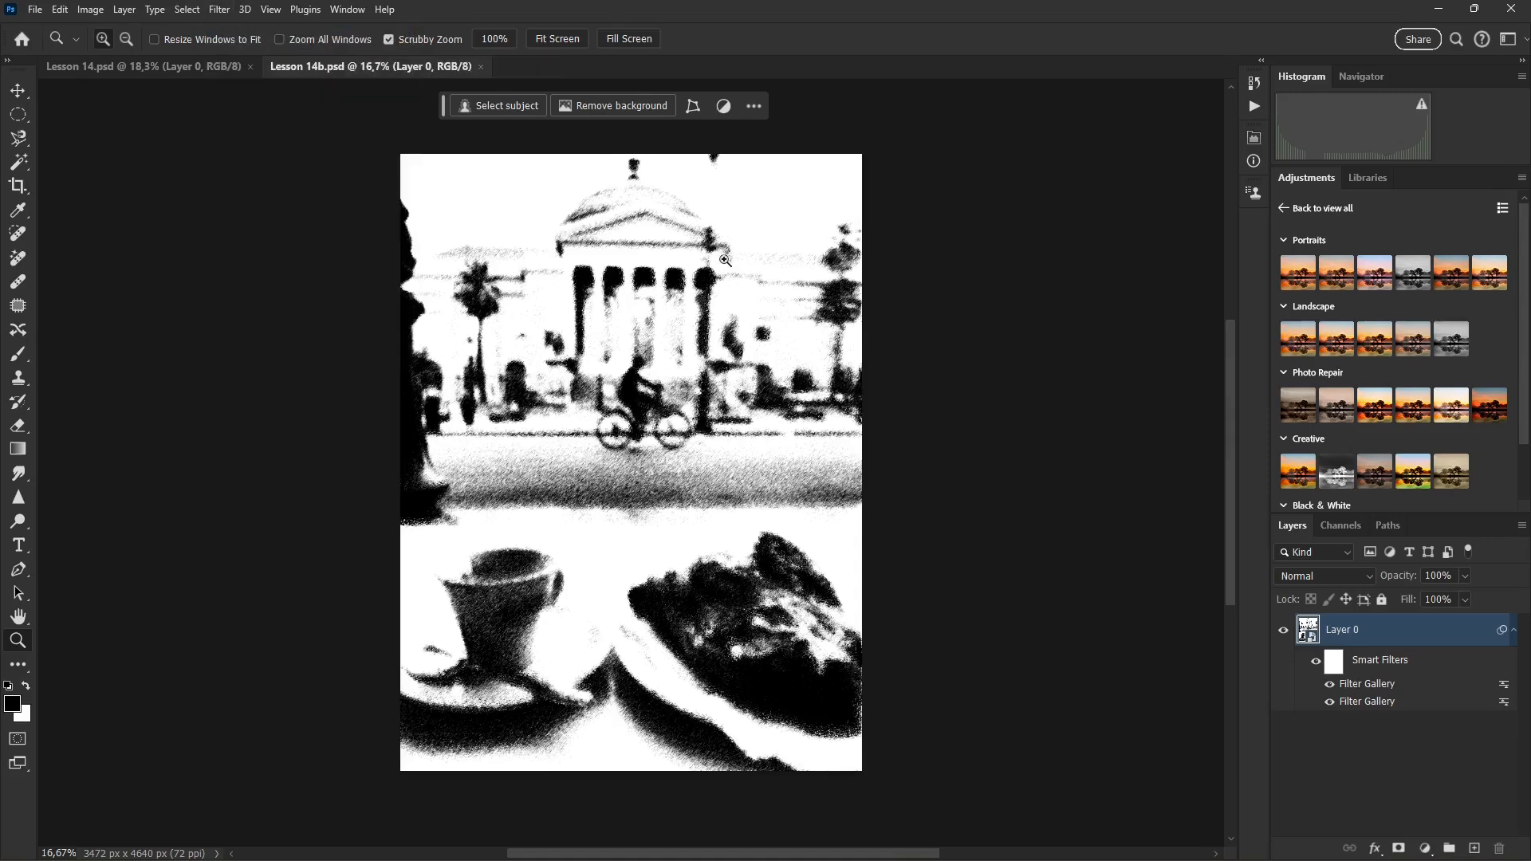
Step: Add the Photo Repair adjustment presets Soft Contrast and Darken above Layer 0
left_click(1407, 412)
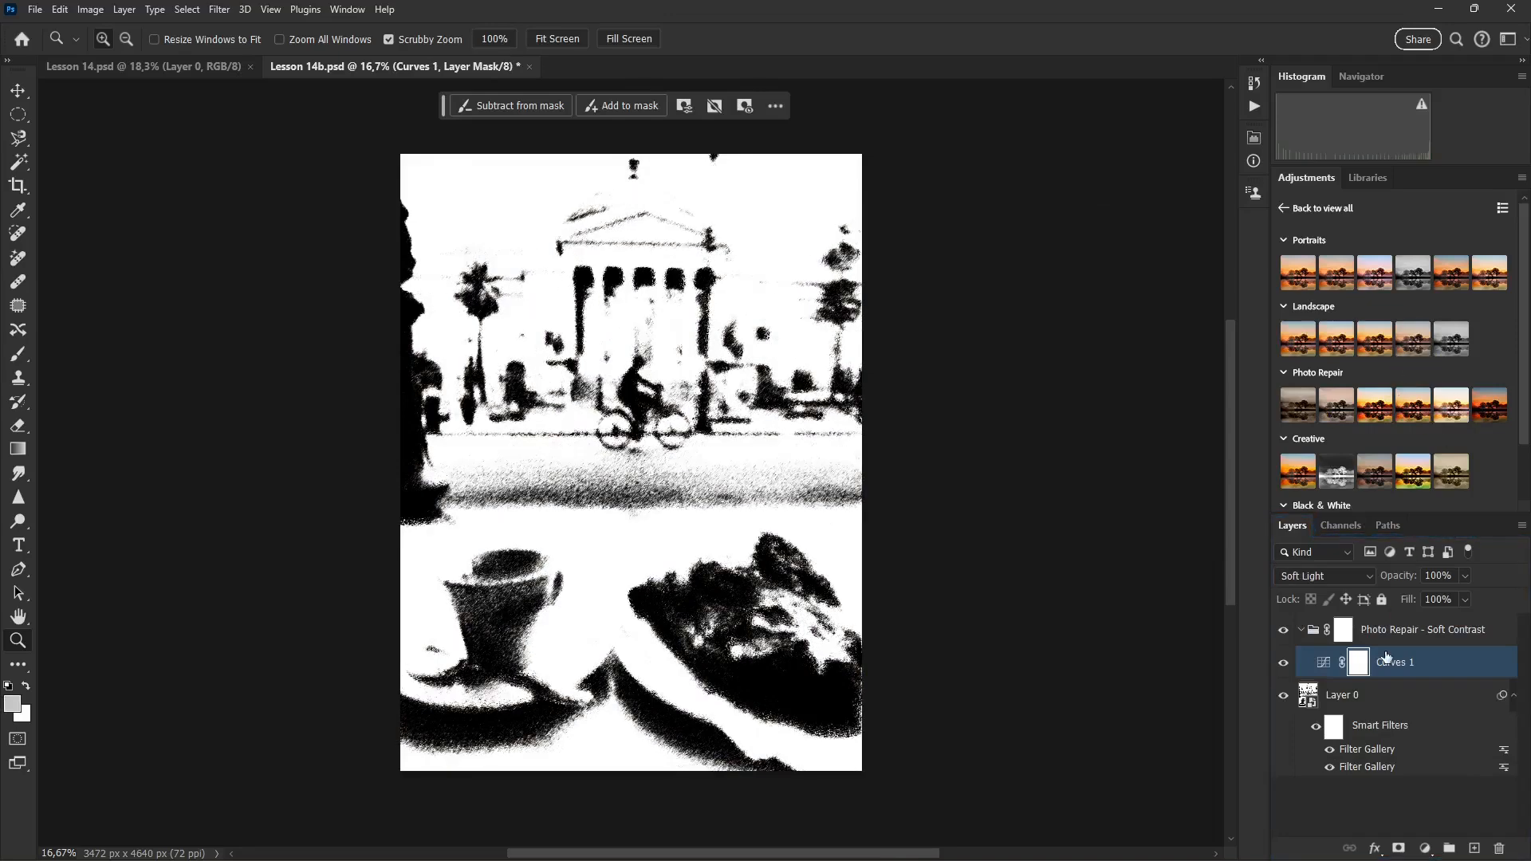
left_click(1490, 405)
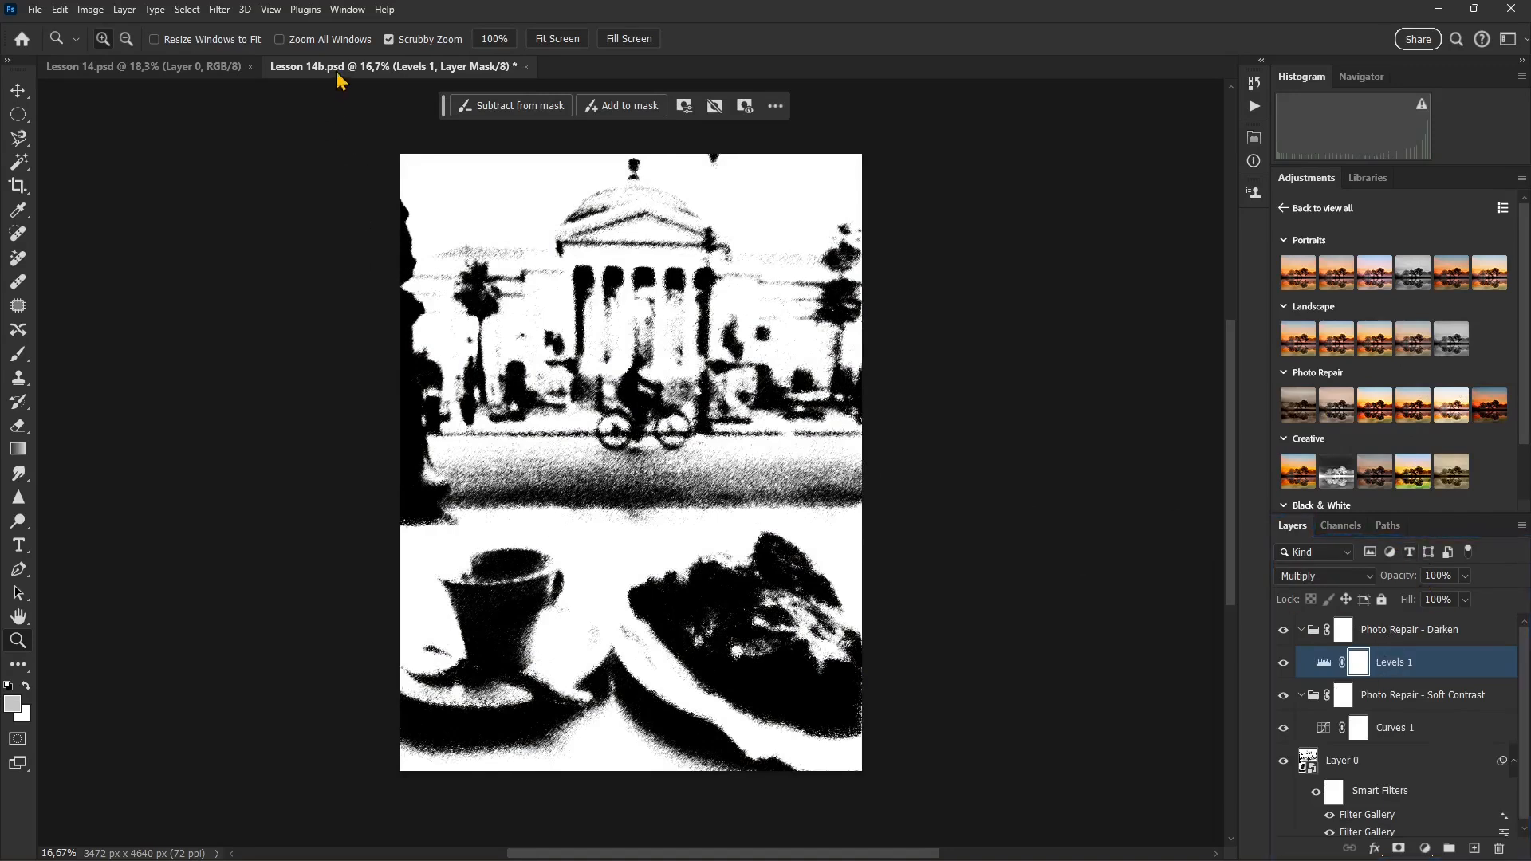
Step: Open the photo IMG_20230820_213833 from the Photos folder
left_click(35, 10)
left_click(57, 50)
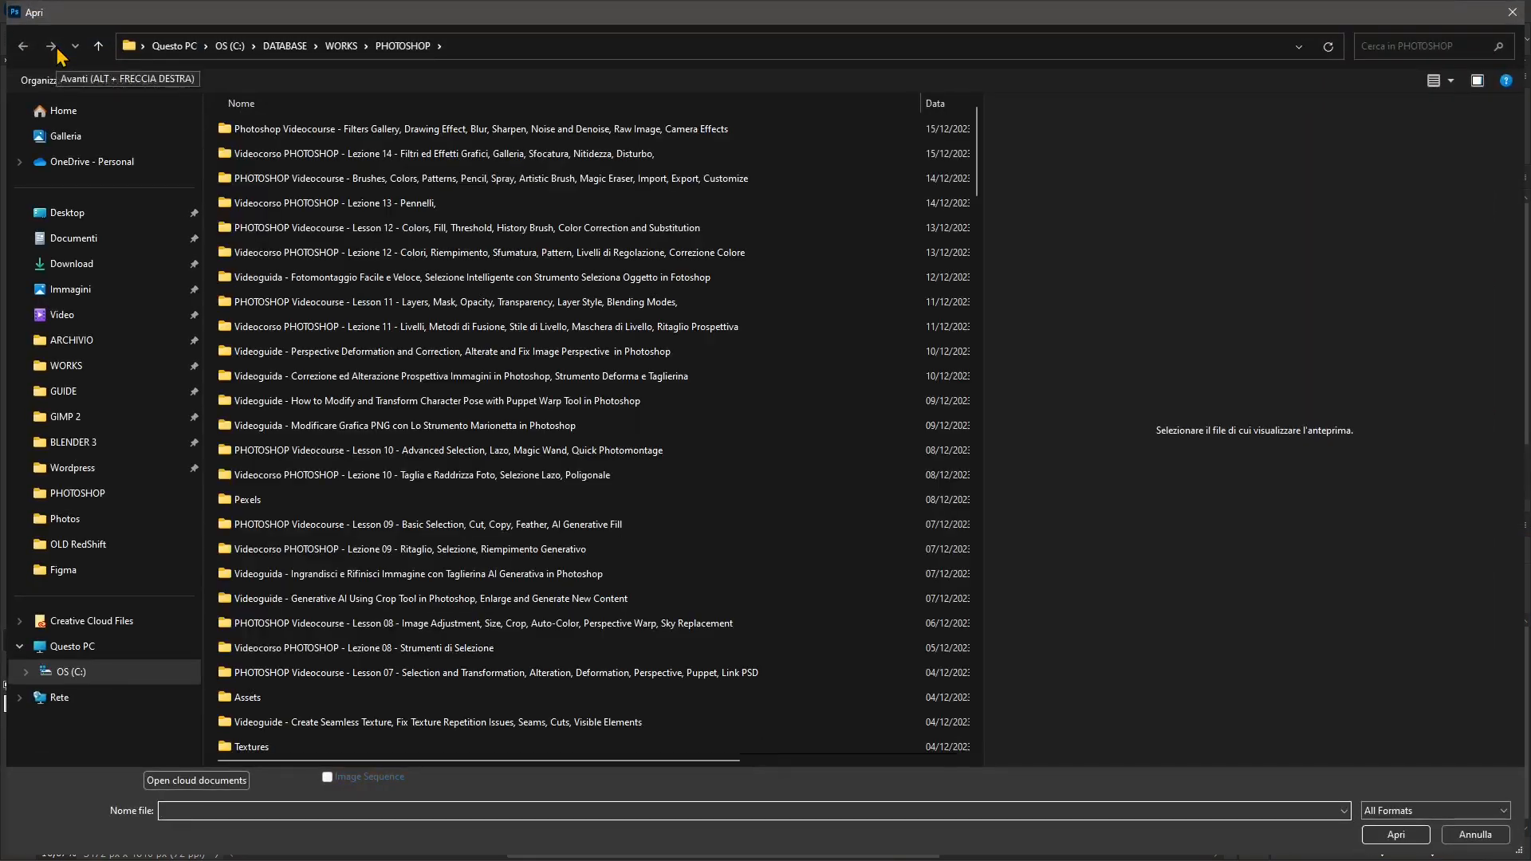
scroll(424, 520, "down", 15)
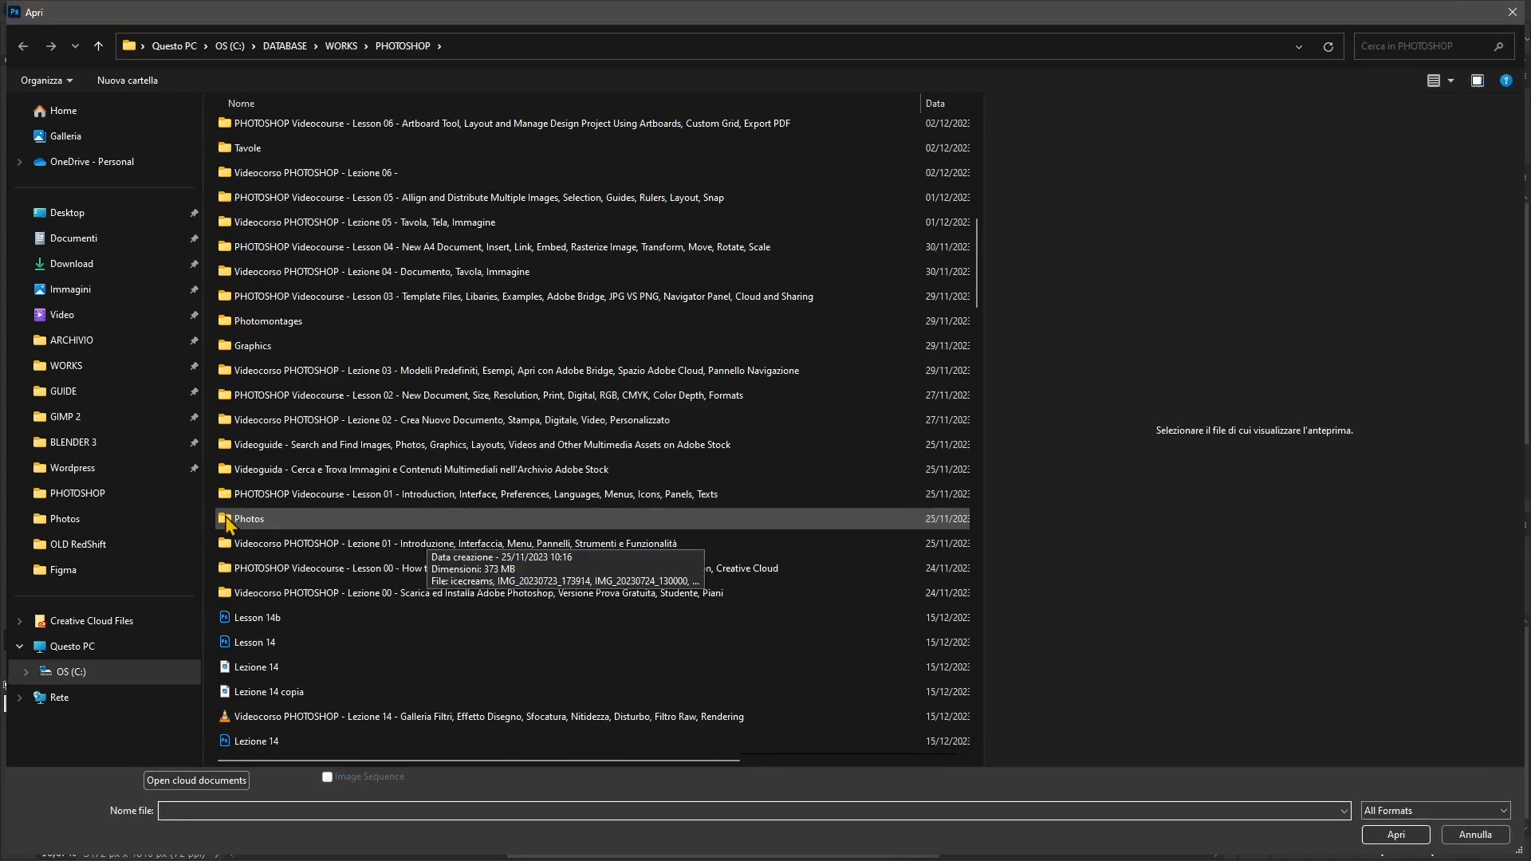
double_click(247, 230)
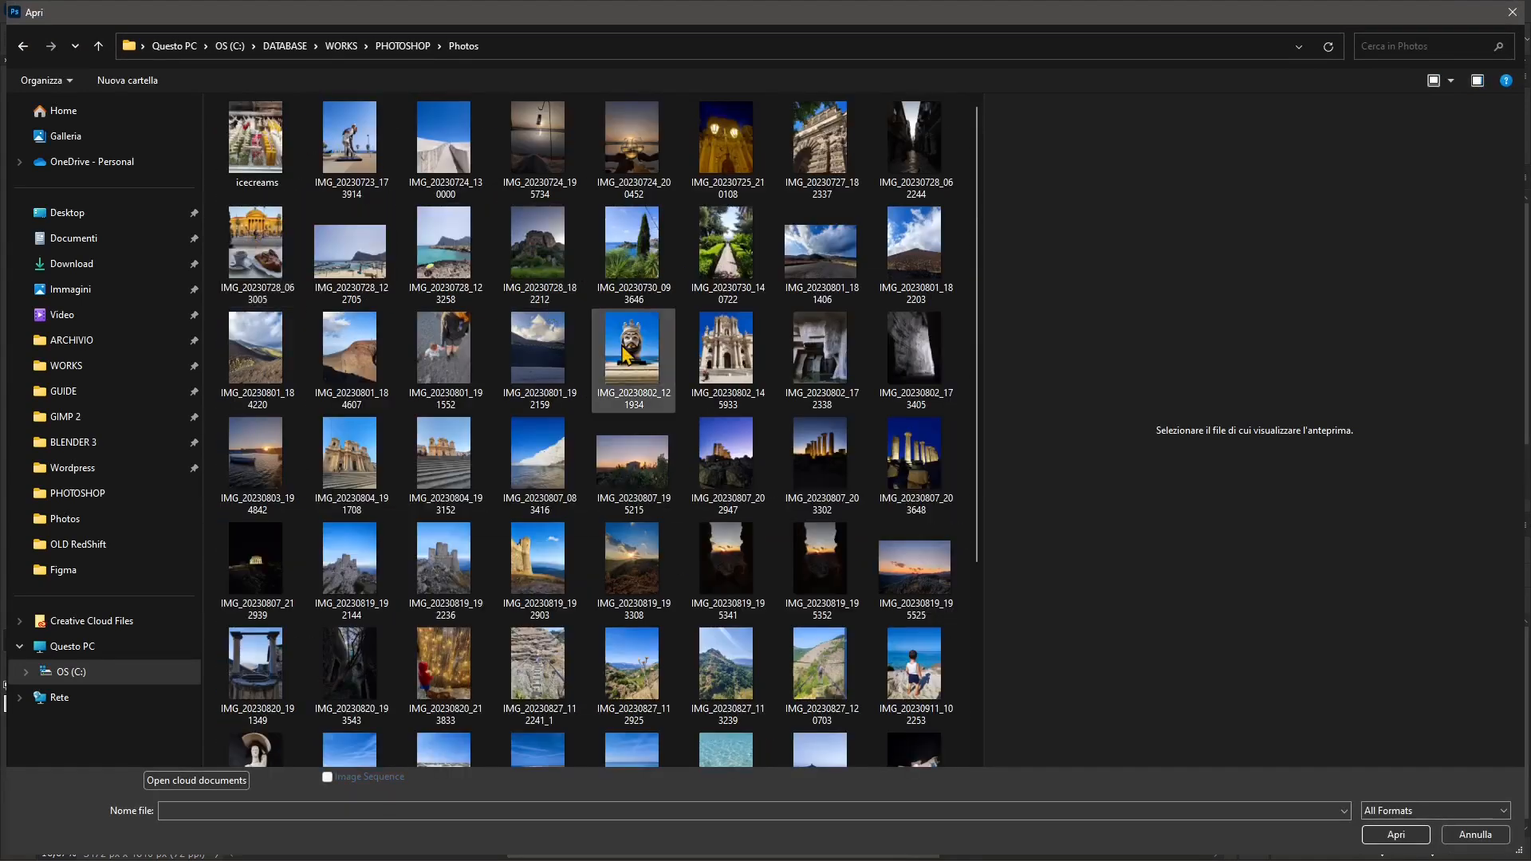
scroll(501, 527, "down", 3)
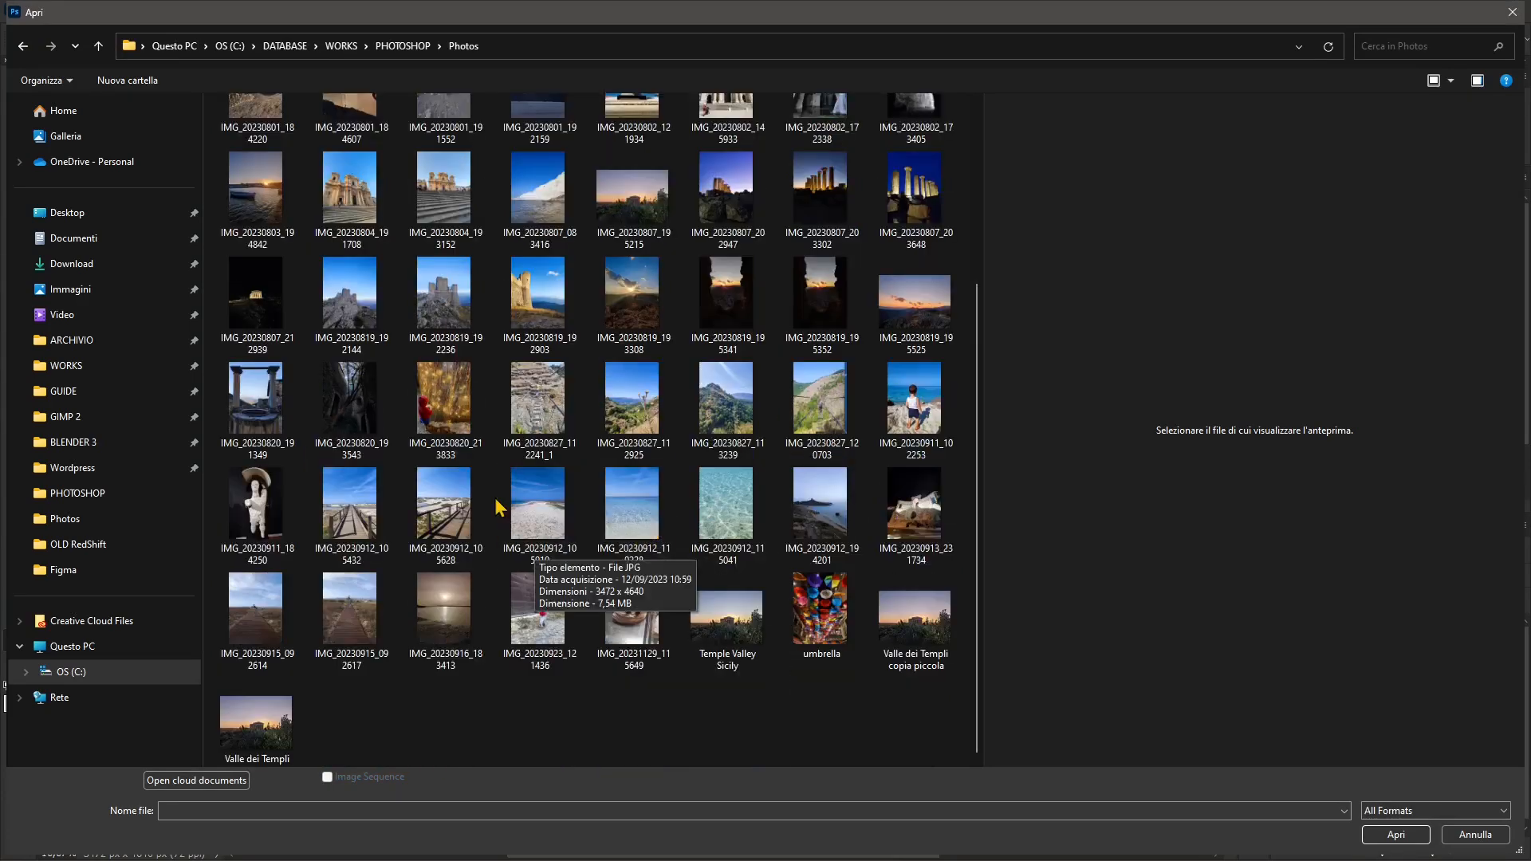
left_click(443, 397)
scroll(510, 415, "up", 3)
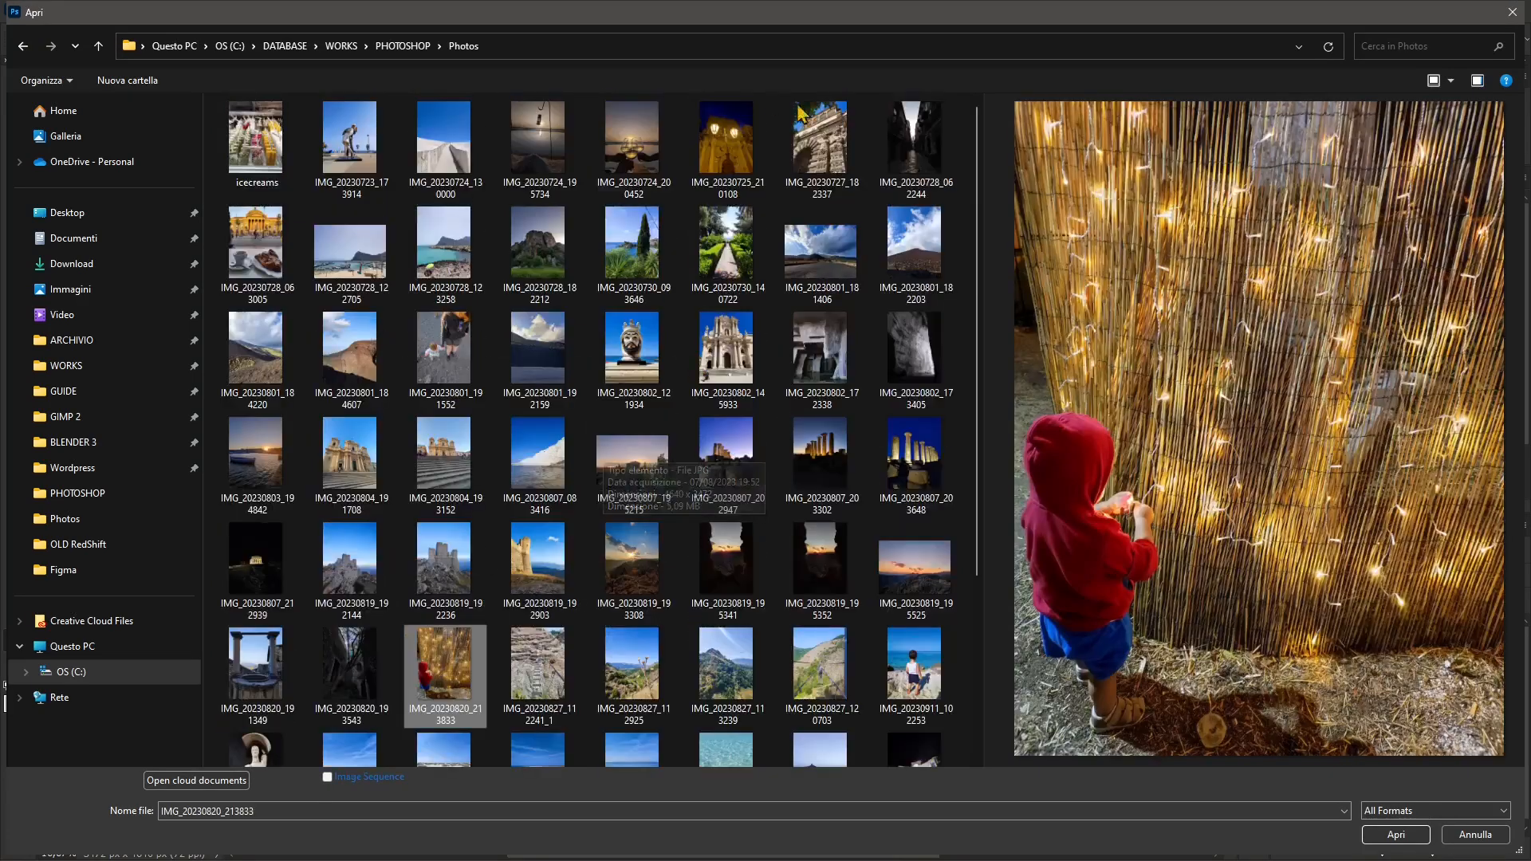
left_click(1396, 834)
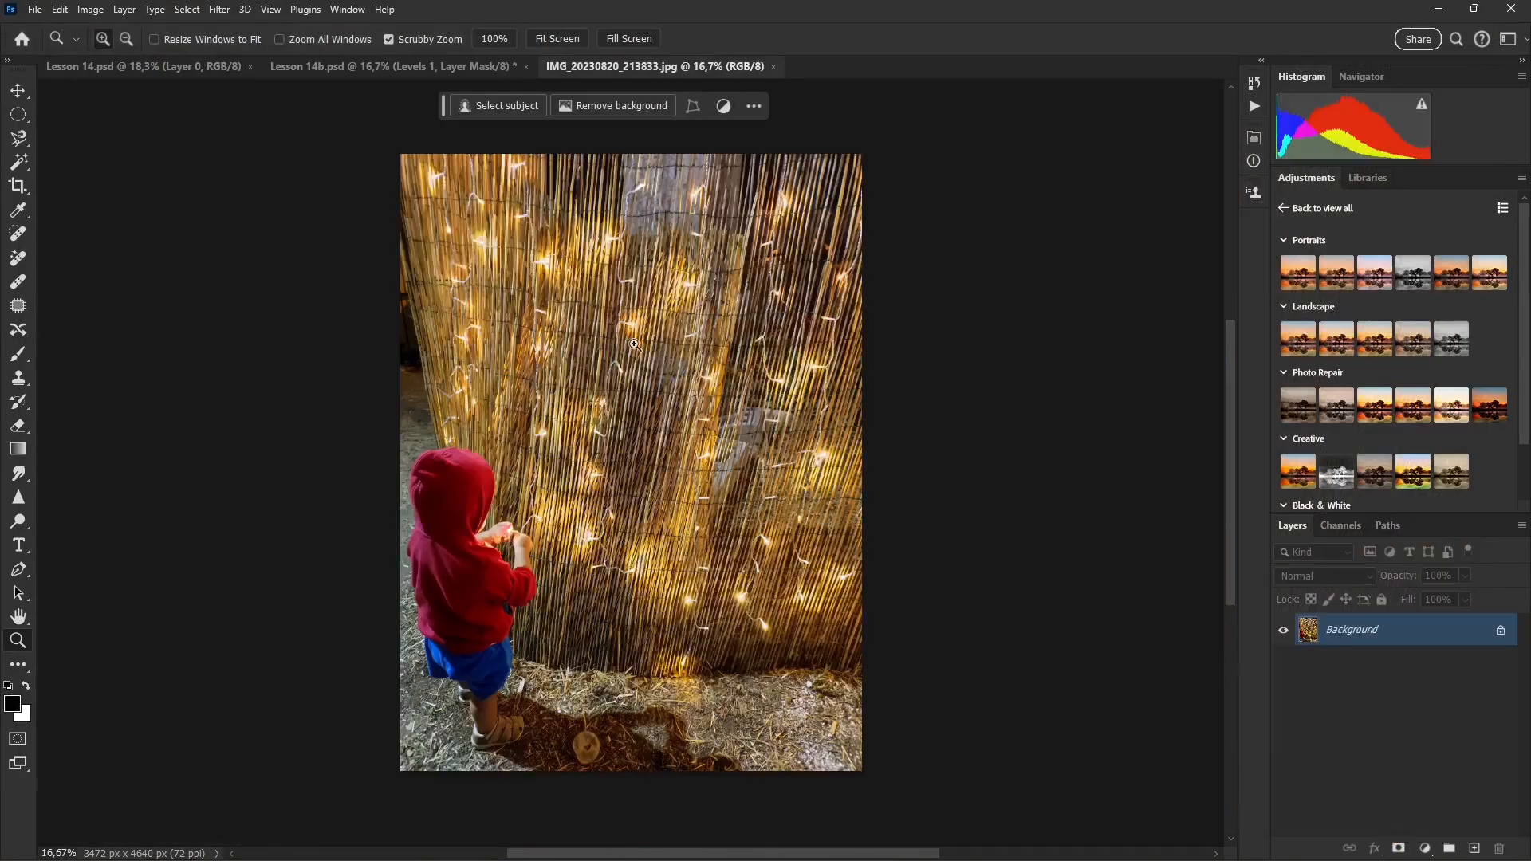
Step: Try the Stylize filter Glowing Edges from the Filter Gallery on the photo, previewing the whole image
left_click(220, 10)
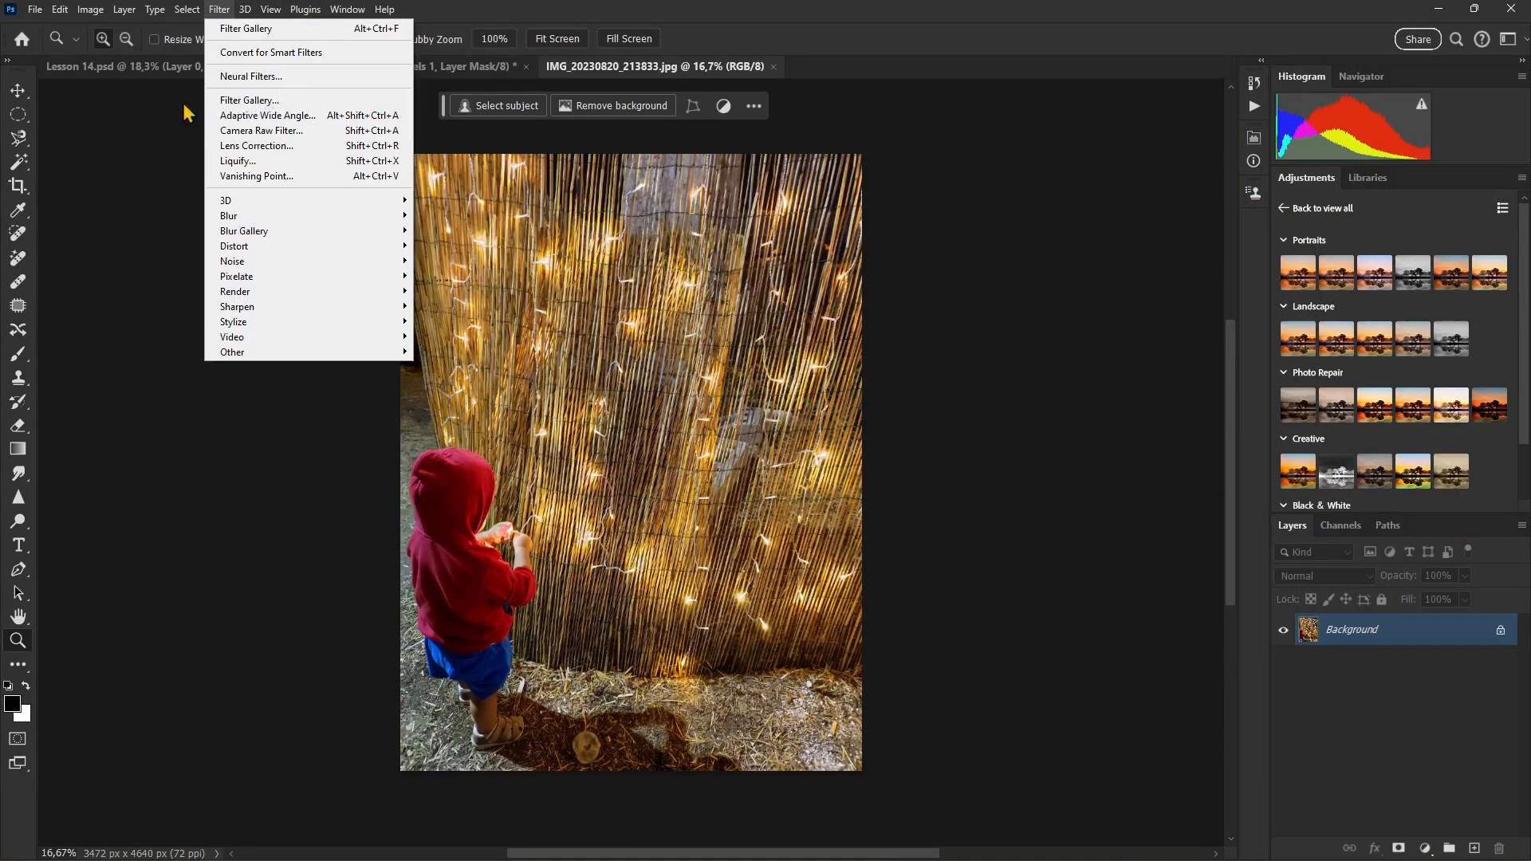
left_click(239, 102)
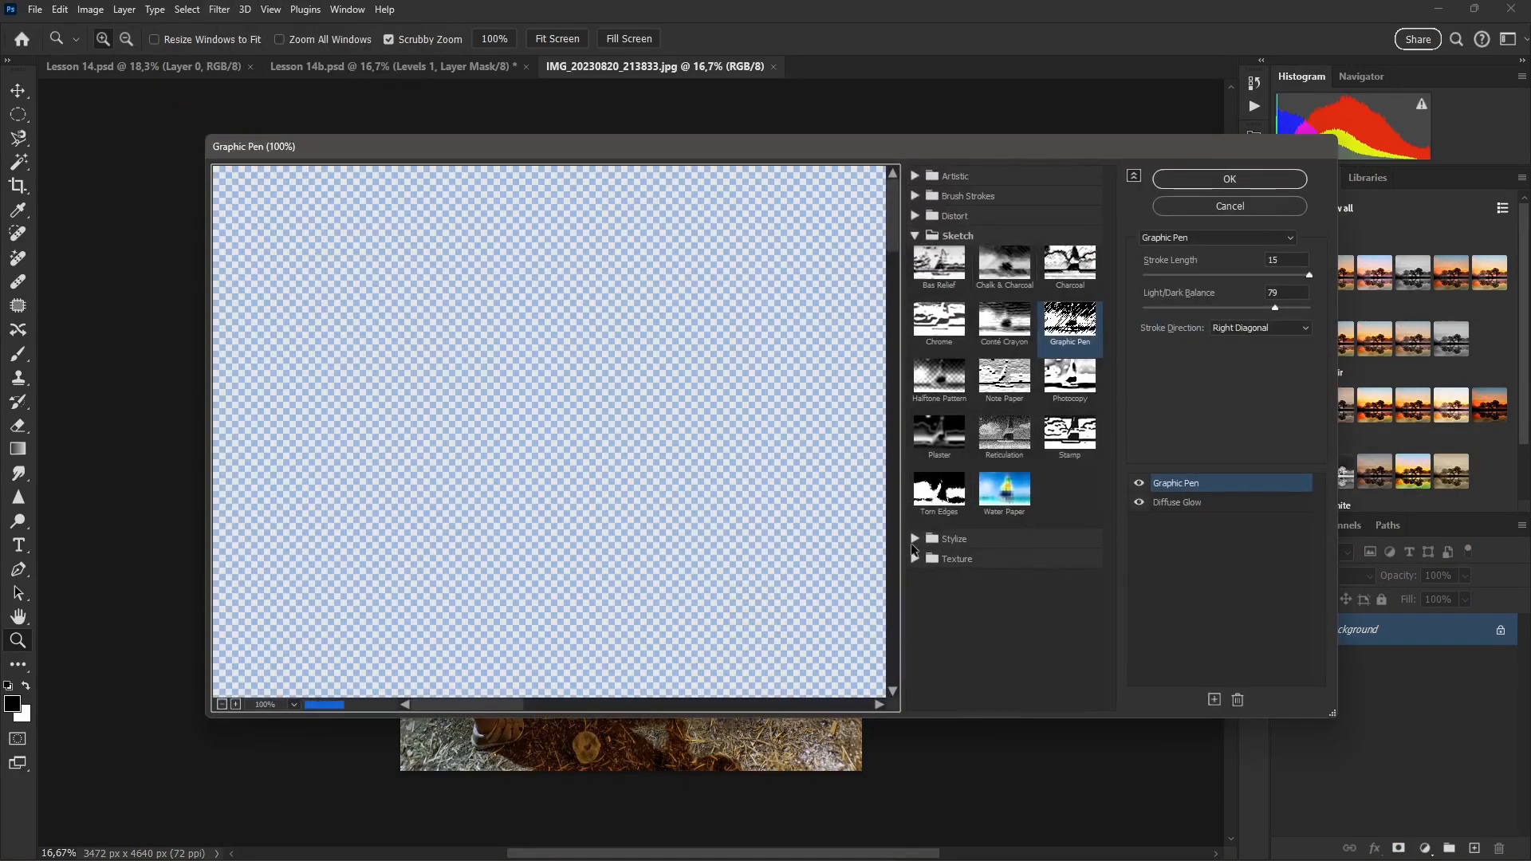
left_click(915, 539)
left_click(958, 587)
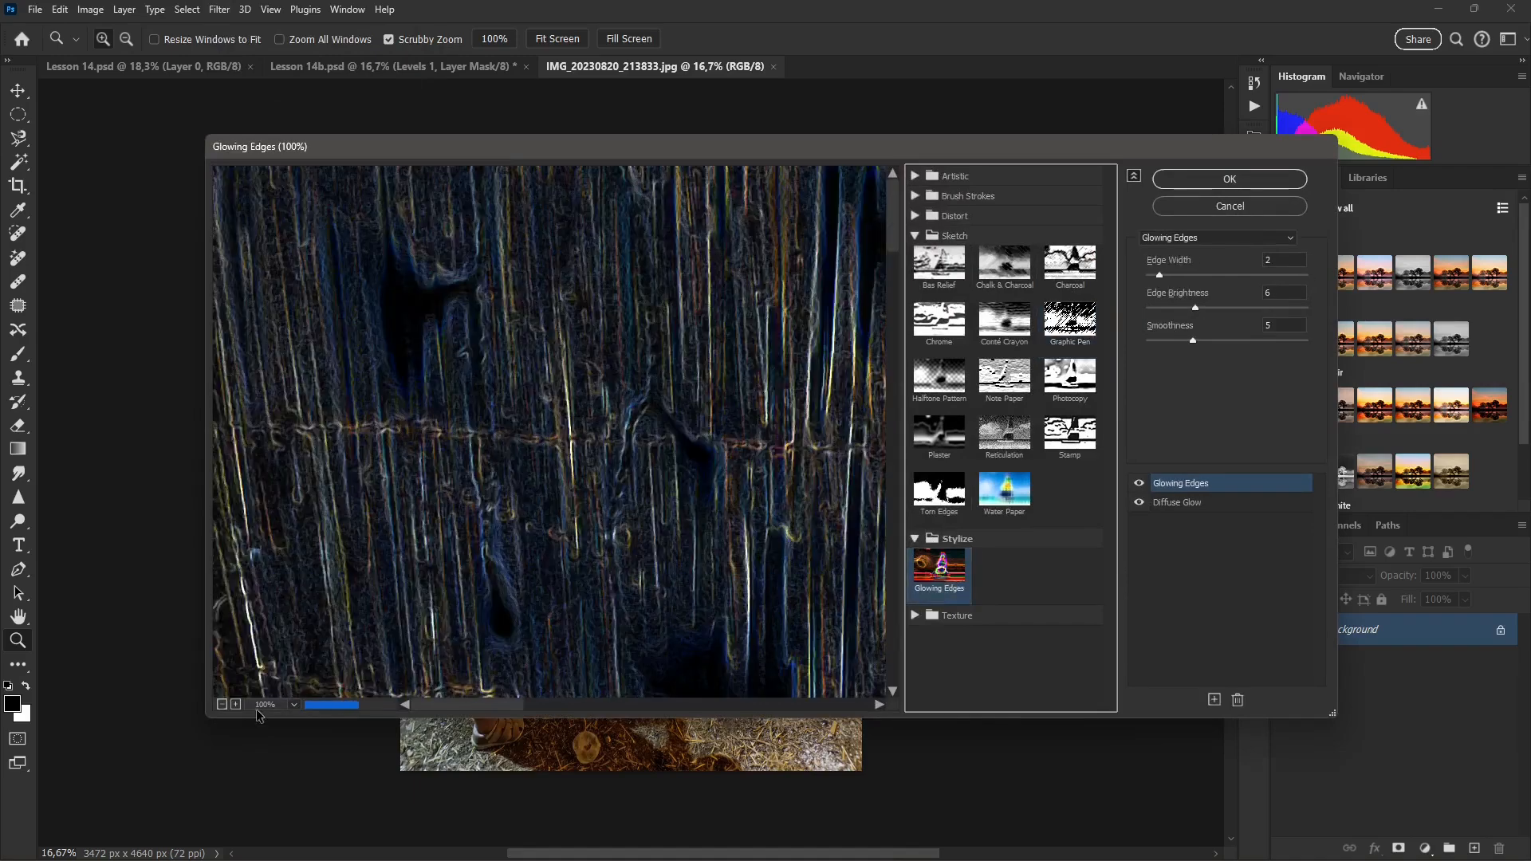
left_click(222, 705)
left_click(222, 705)
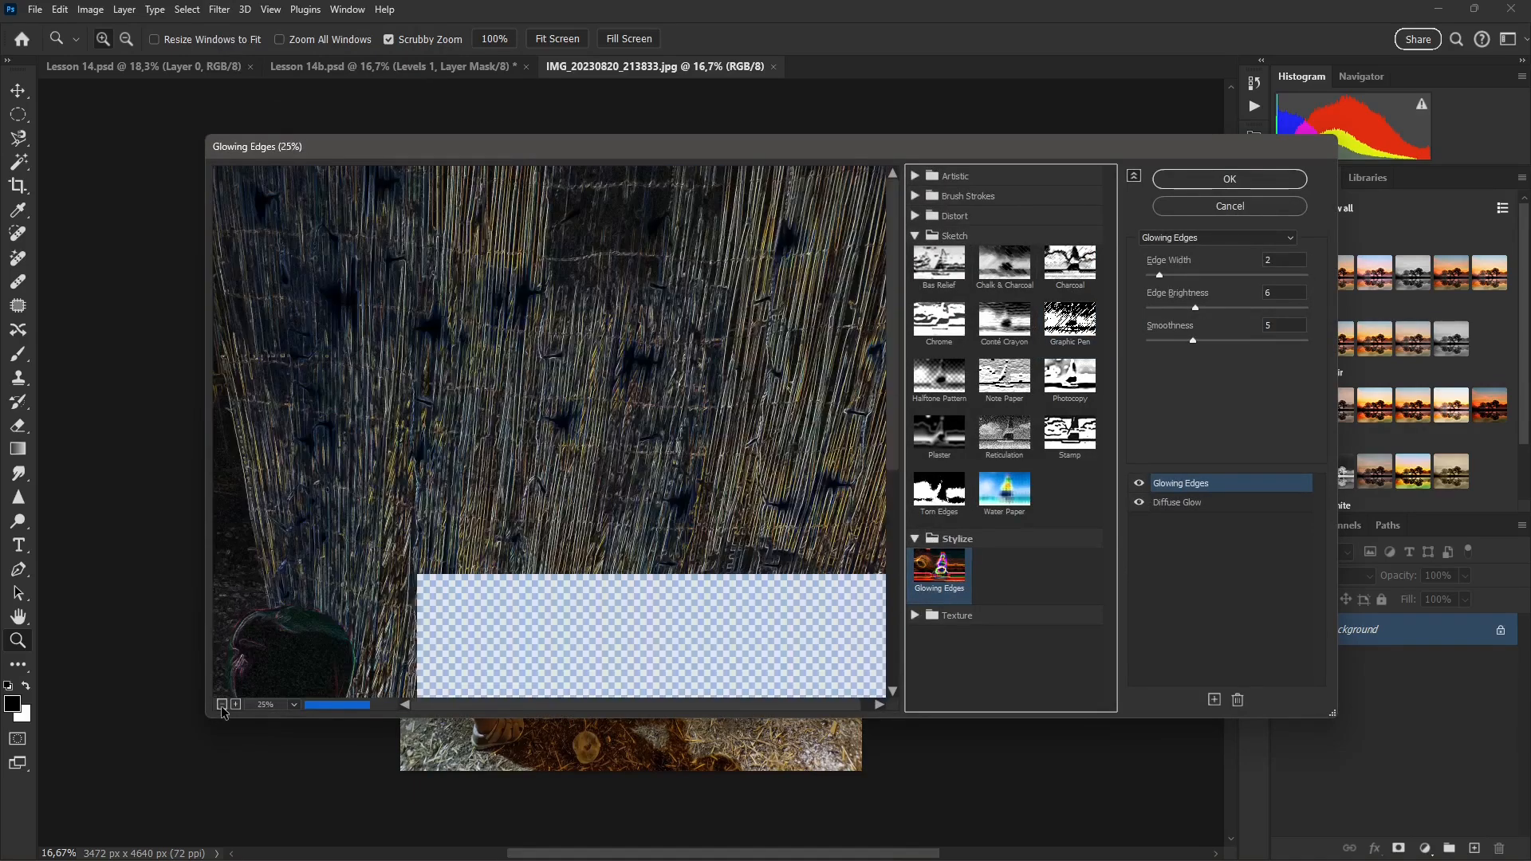
left_click(221, 705)
Step: Try the Stained Glass texture on the photo with a cell size of 32
left_click(917, 616)
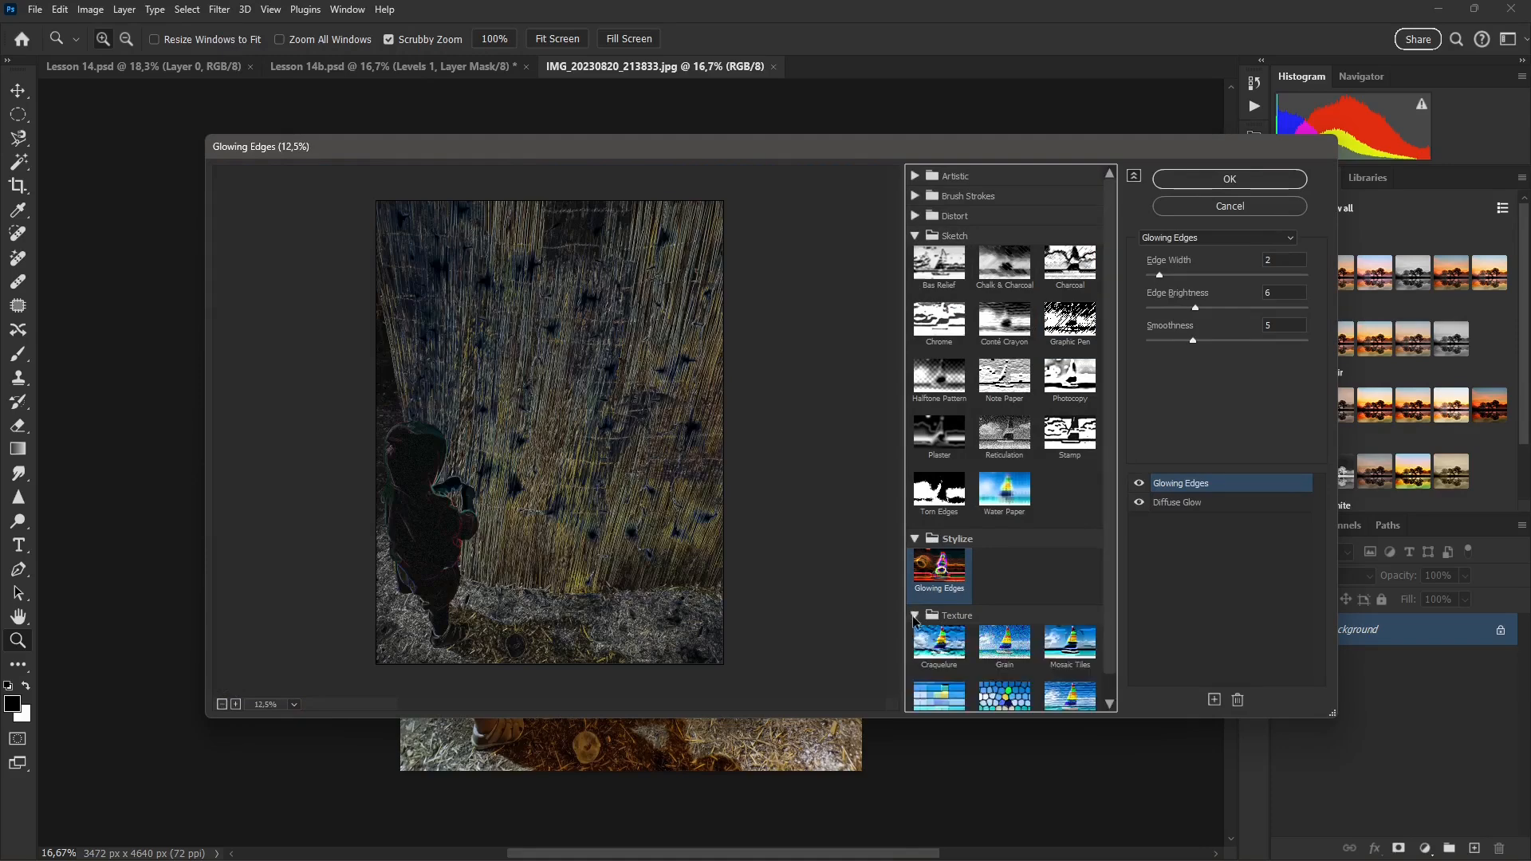
left_click(1004, 672)
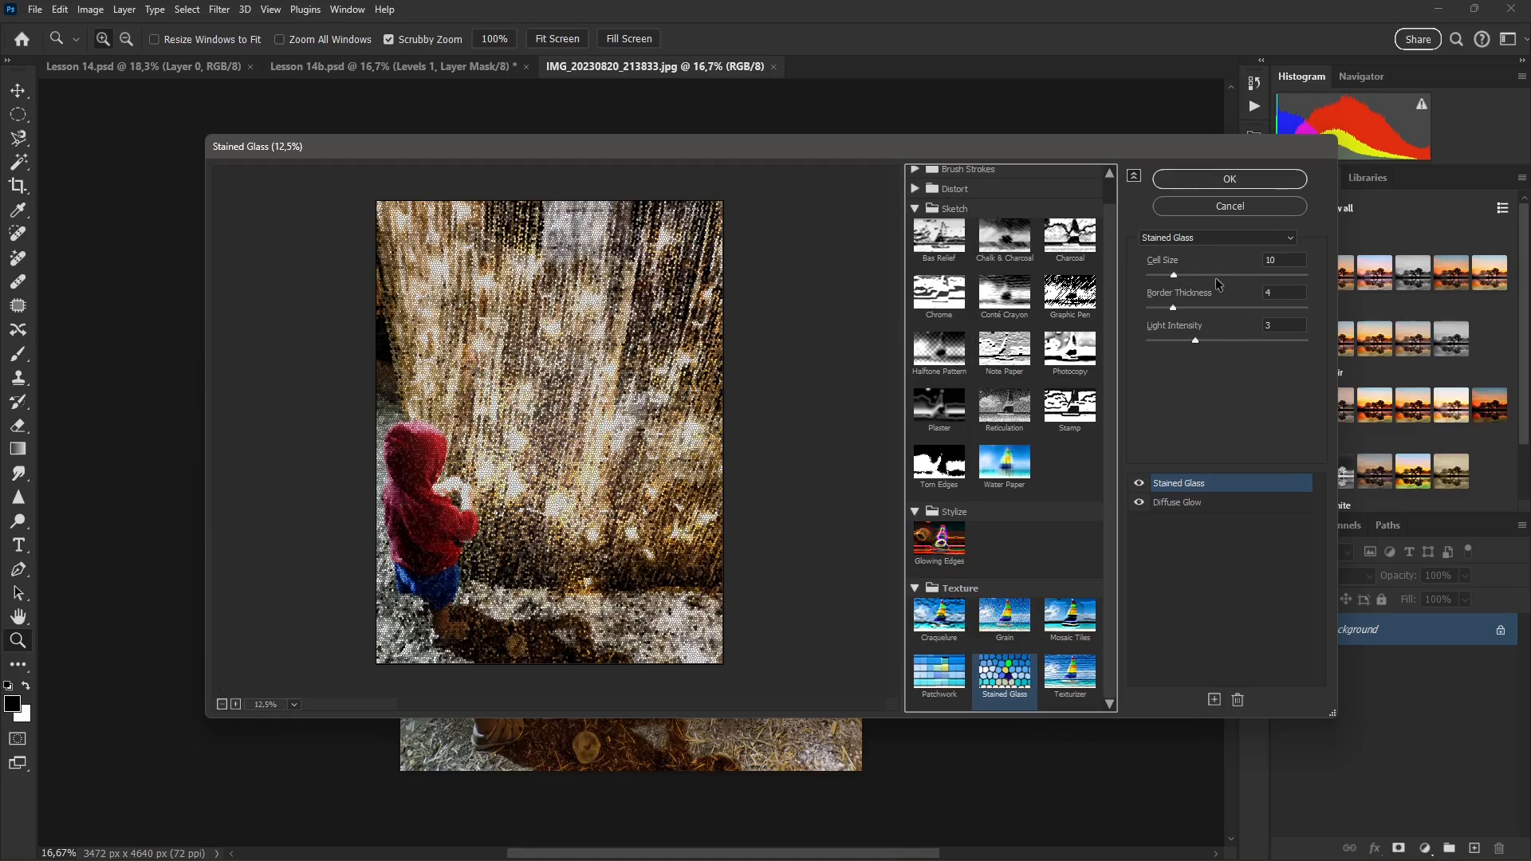
left_click_drag(1174, 274, 1249, 275)
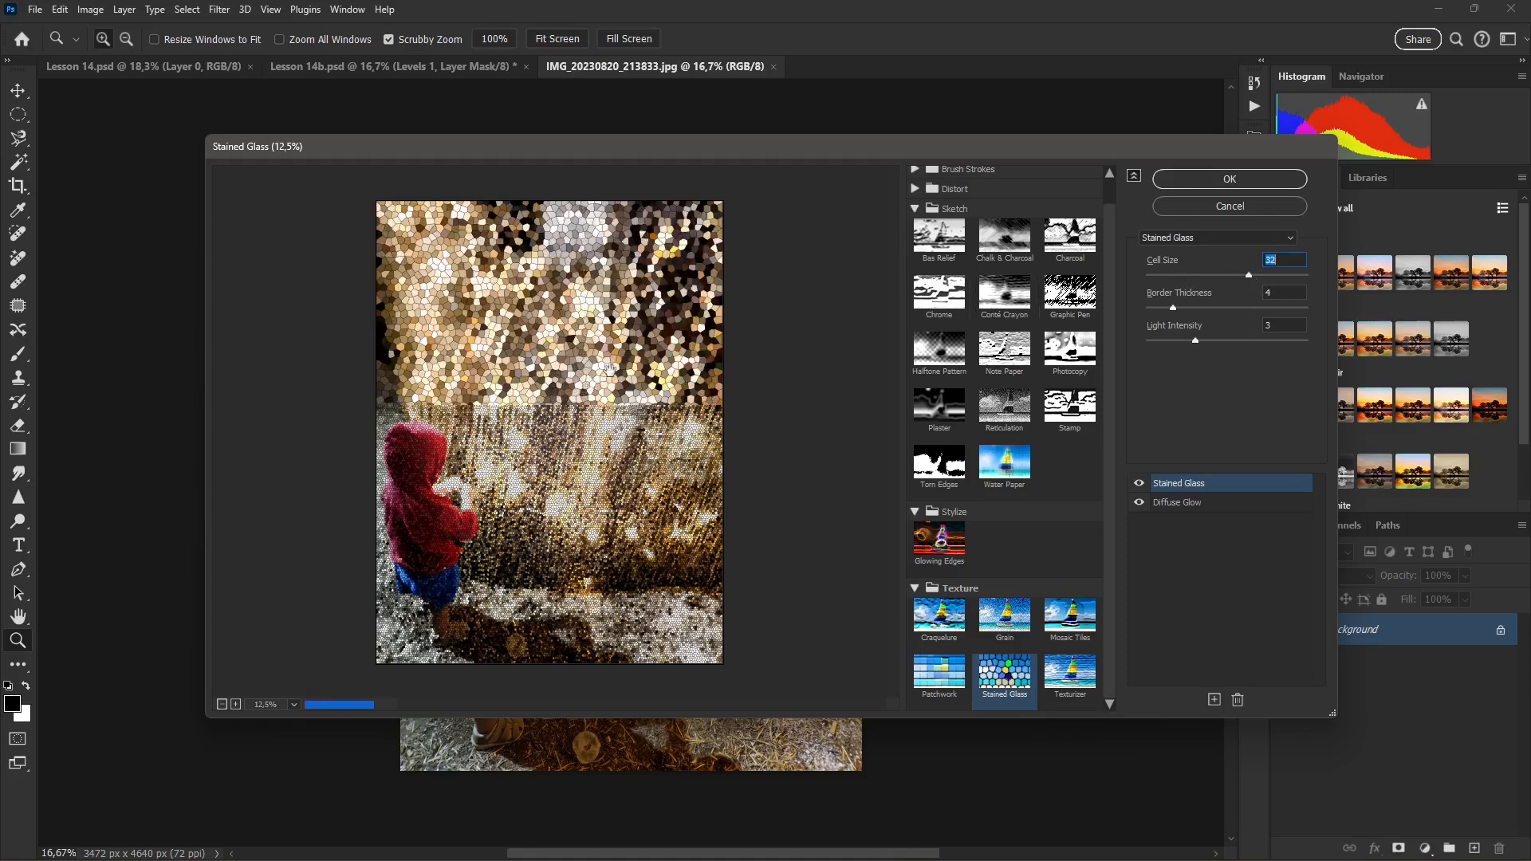
Step: Try the Patchwork texture with square size 10 and relief 17, and discard the Filter Gallery effects
left_click(939, 672)
left_click_drag(1237, 275, 1314, 271)
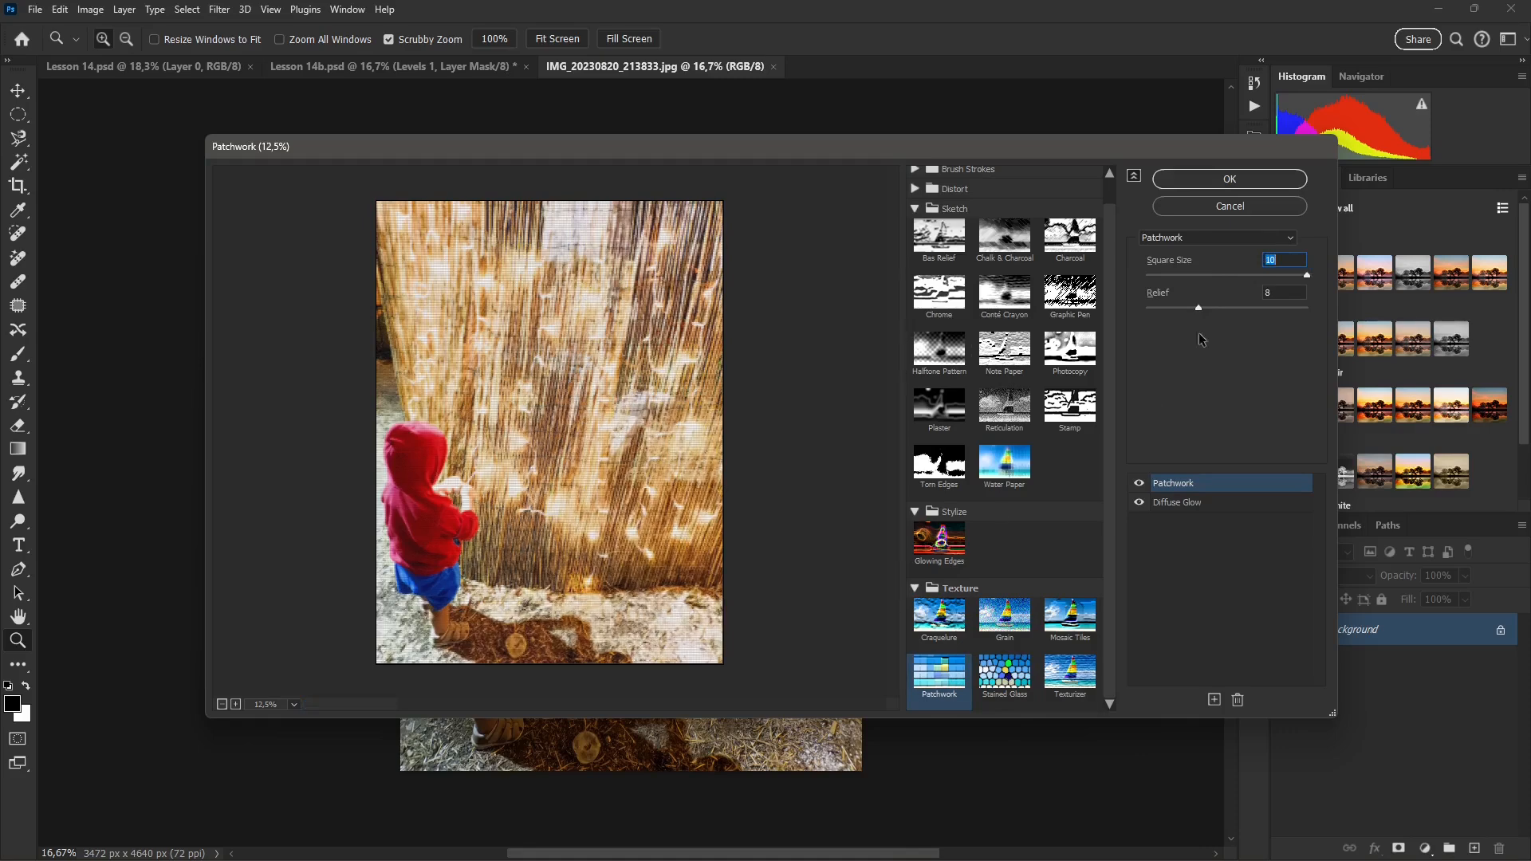
left_click_drag(1199, 309, 1253, 308)
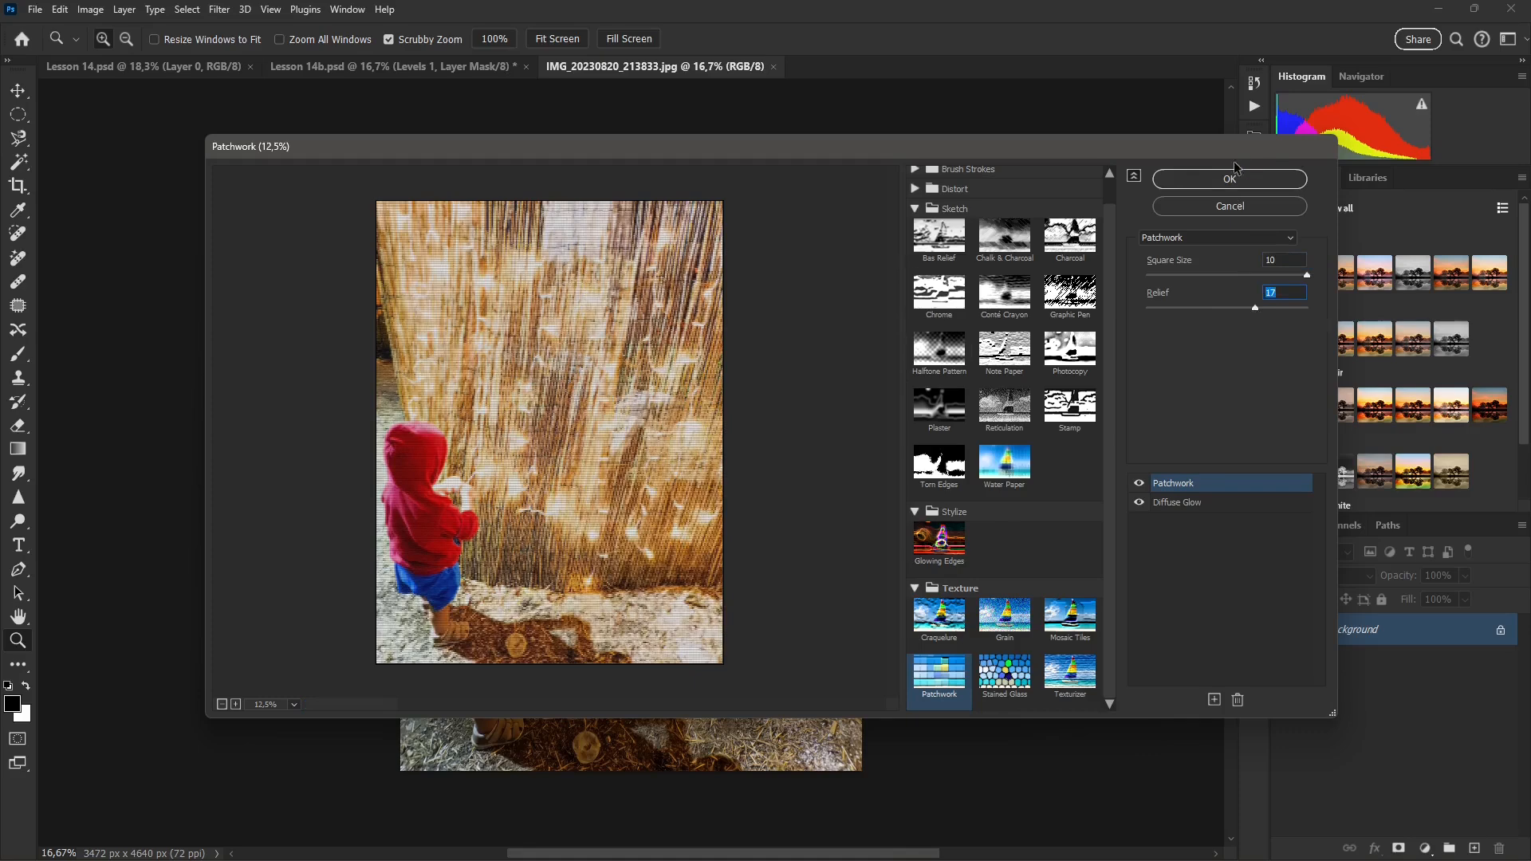
left_click(1236, 209)
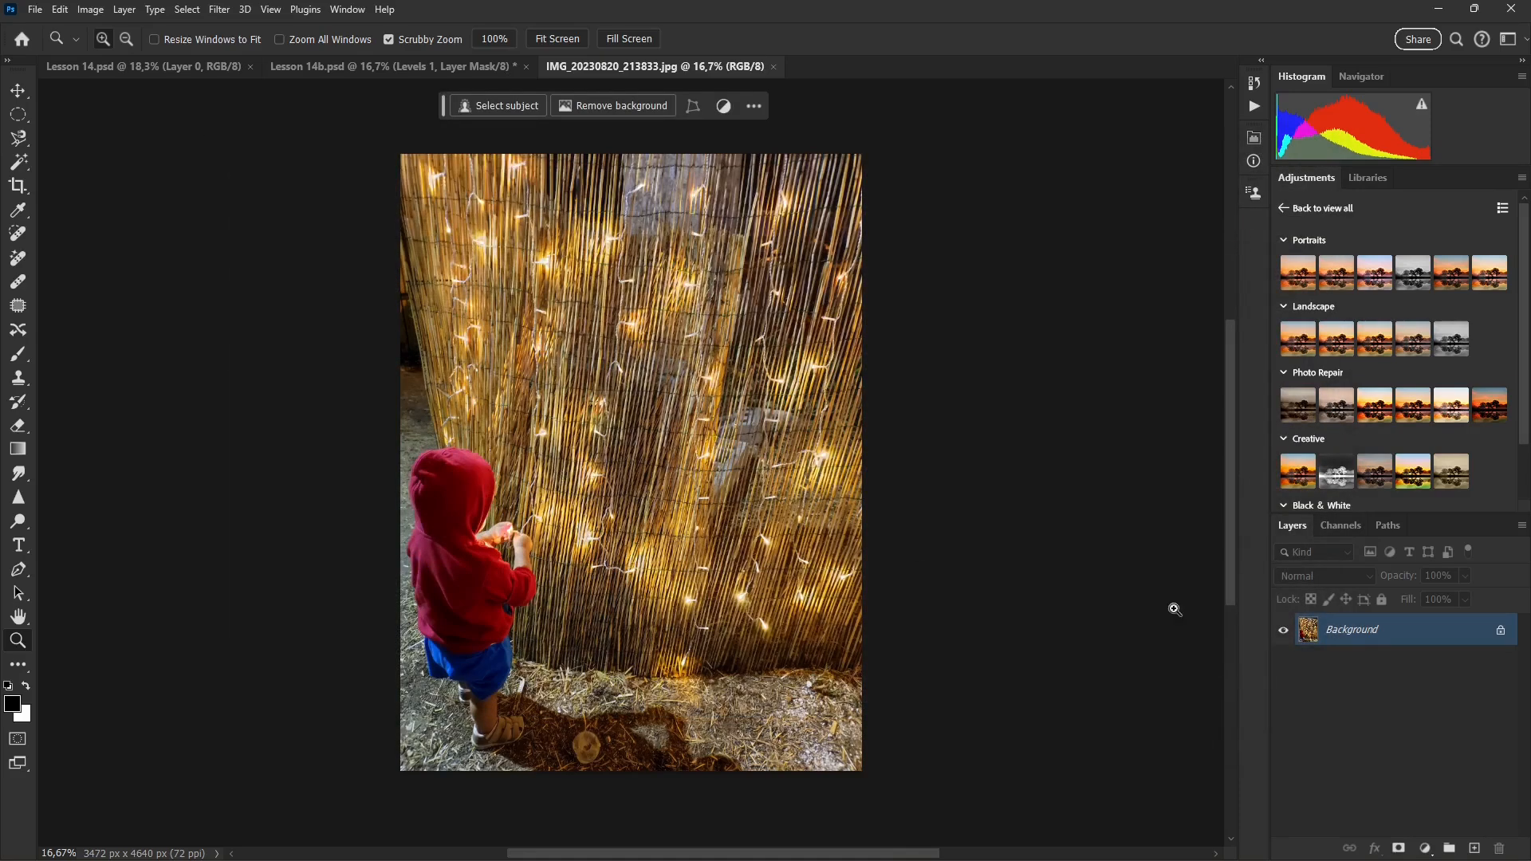
Step: Convert the locked Background into a regular layer and open it in the Camera Raw Filter with a wider settings area
double_click(1392, 636)
left_click(911, 230)
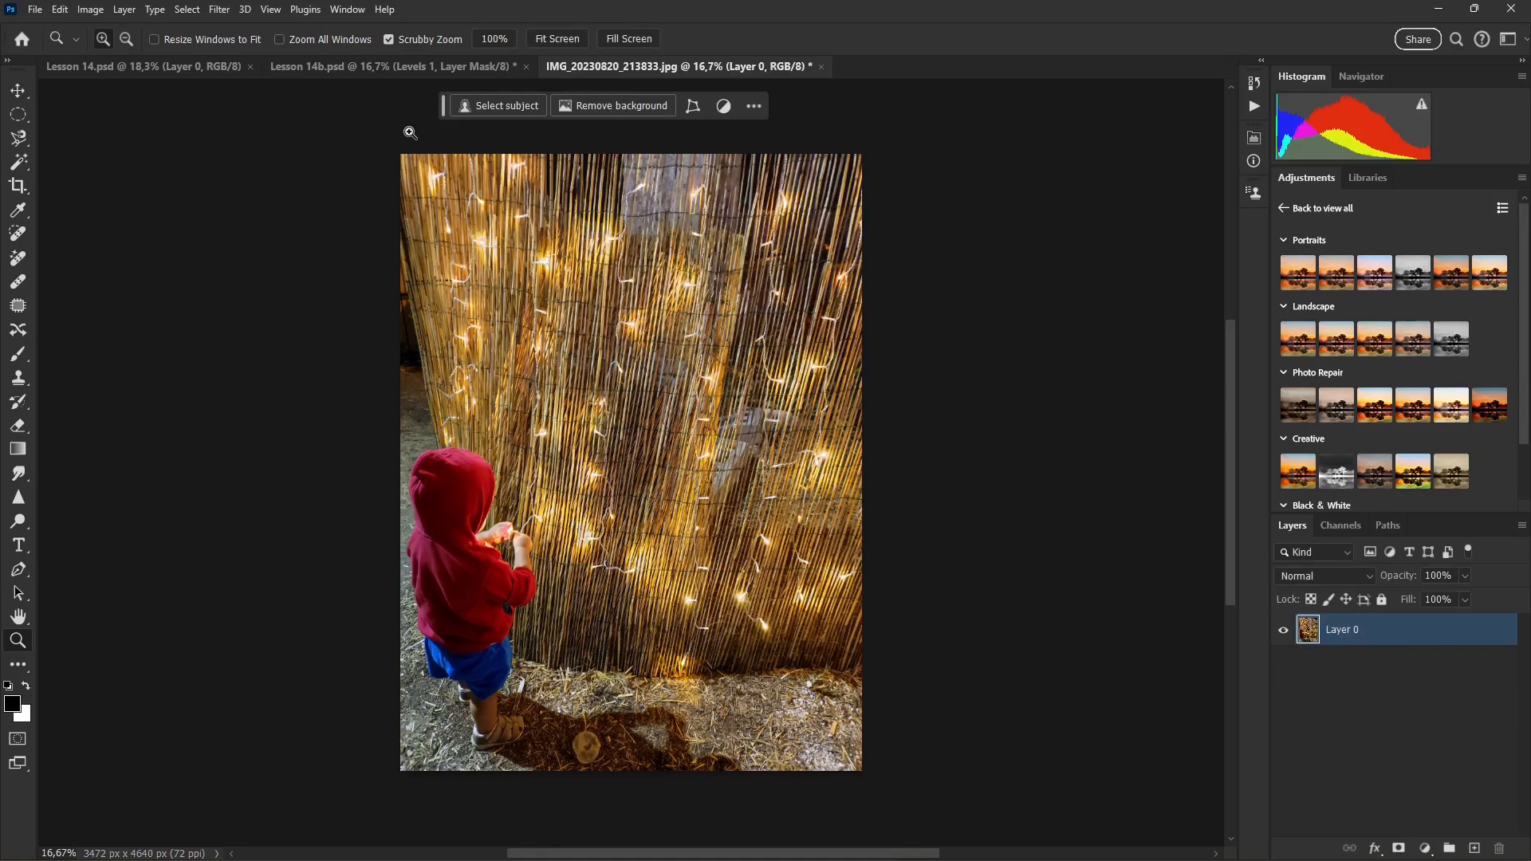
left_click(219, 9)
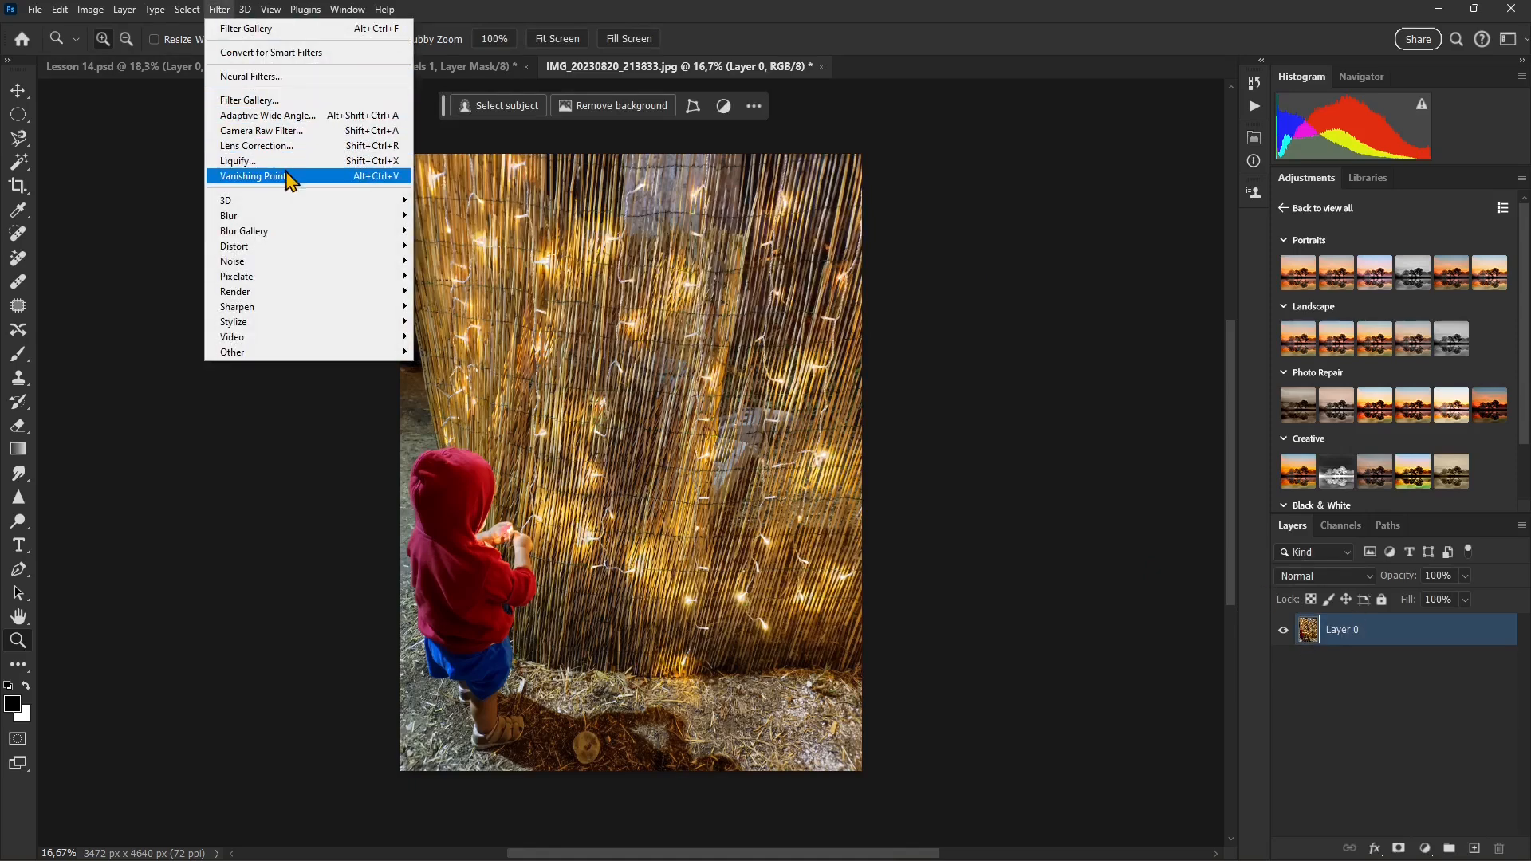
left_click(249, 132)
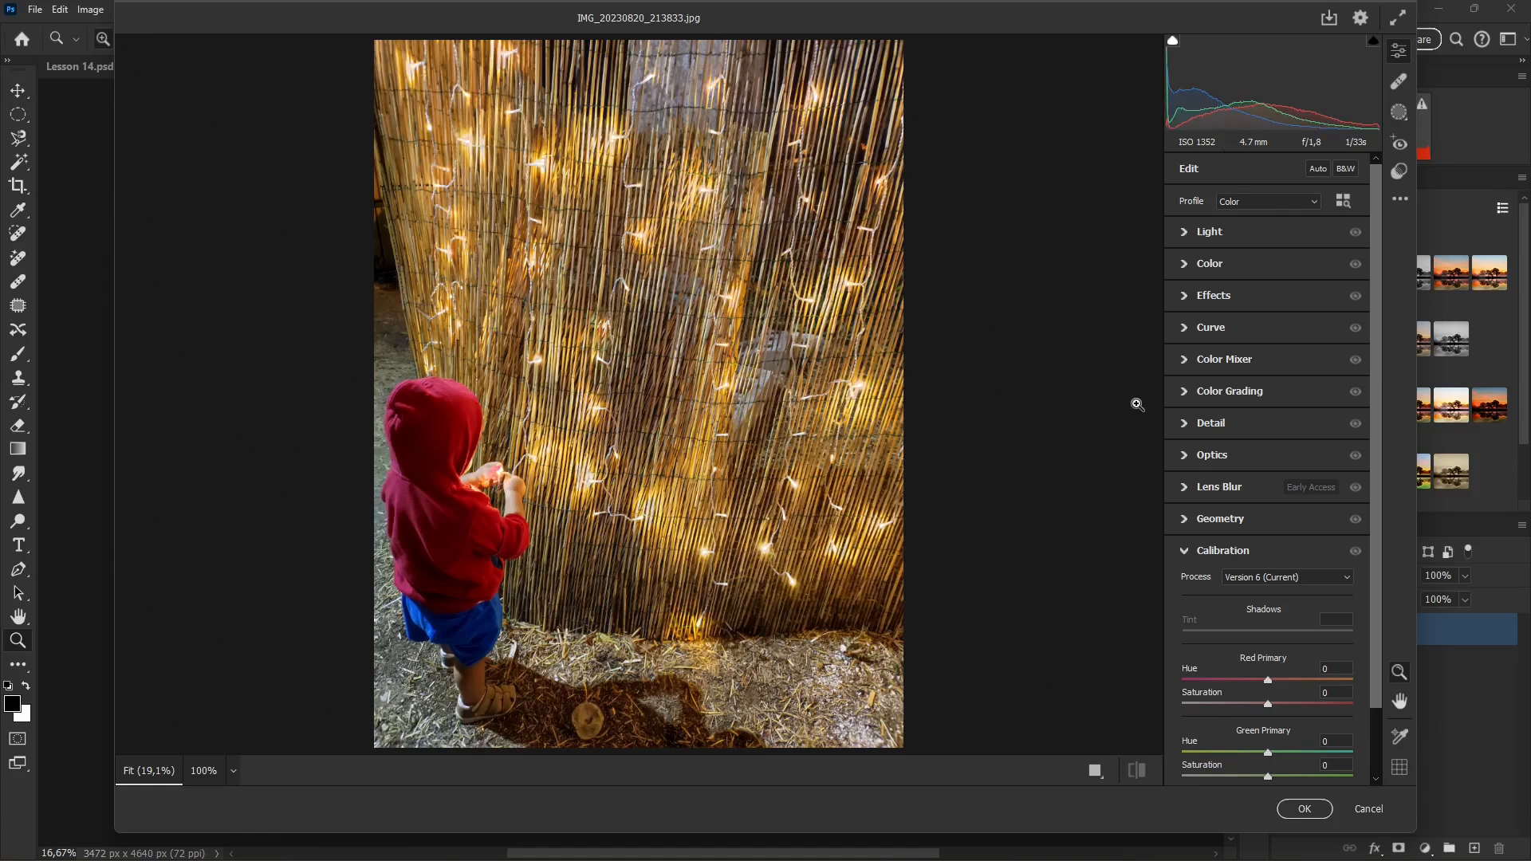
left_click_drag(120, 830, 77, 779)
left_click_drag(810, 8, 837, 38)
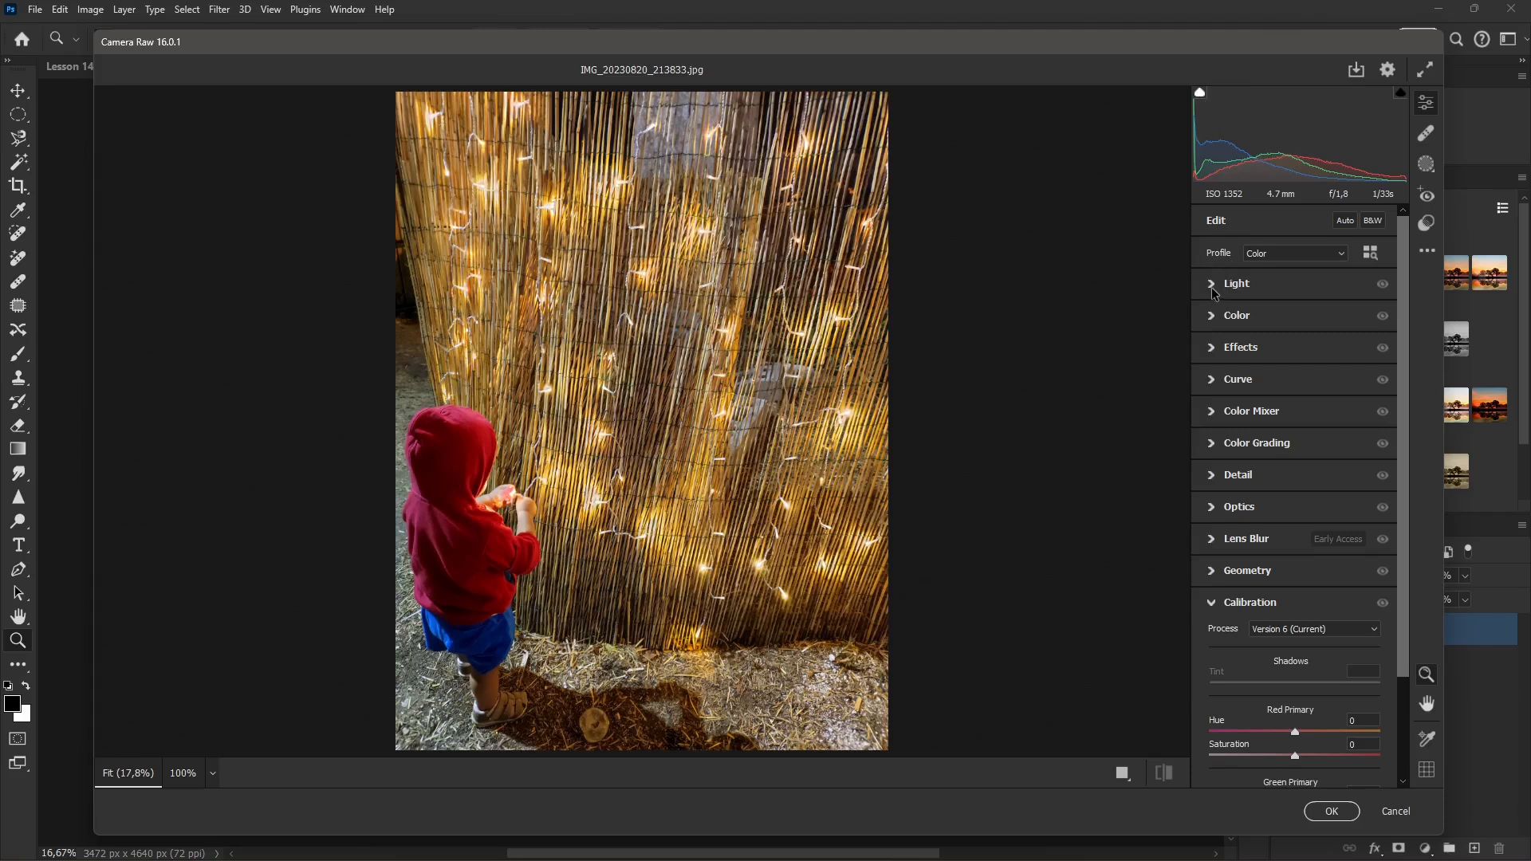
left_click_drag(1188, 291, 1109, 294)
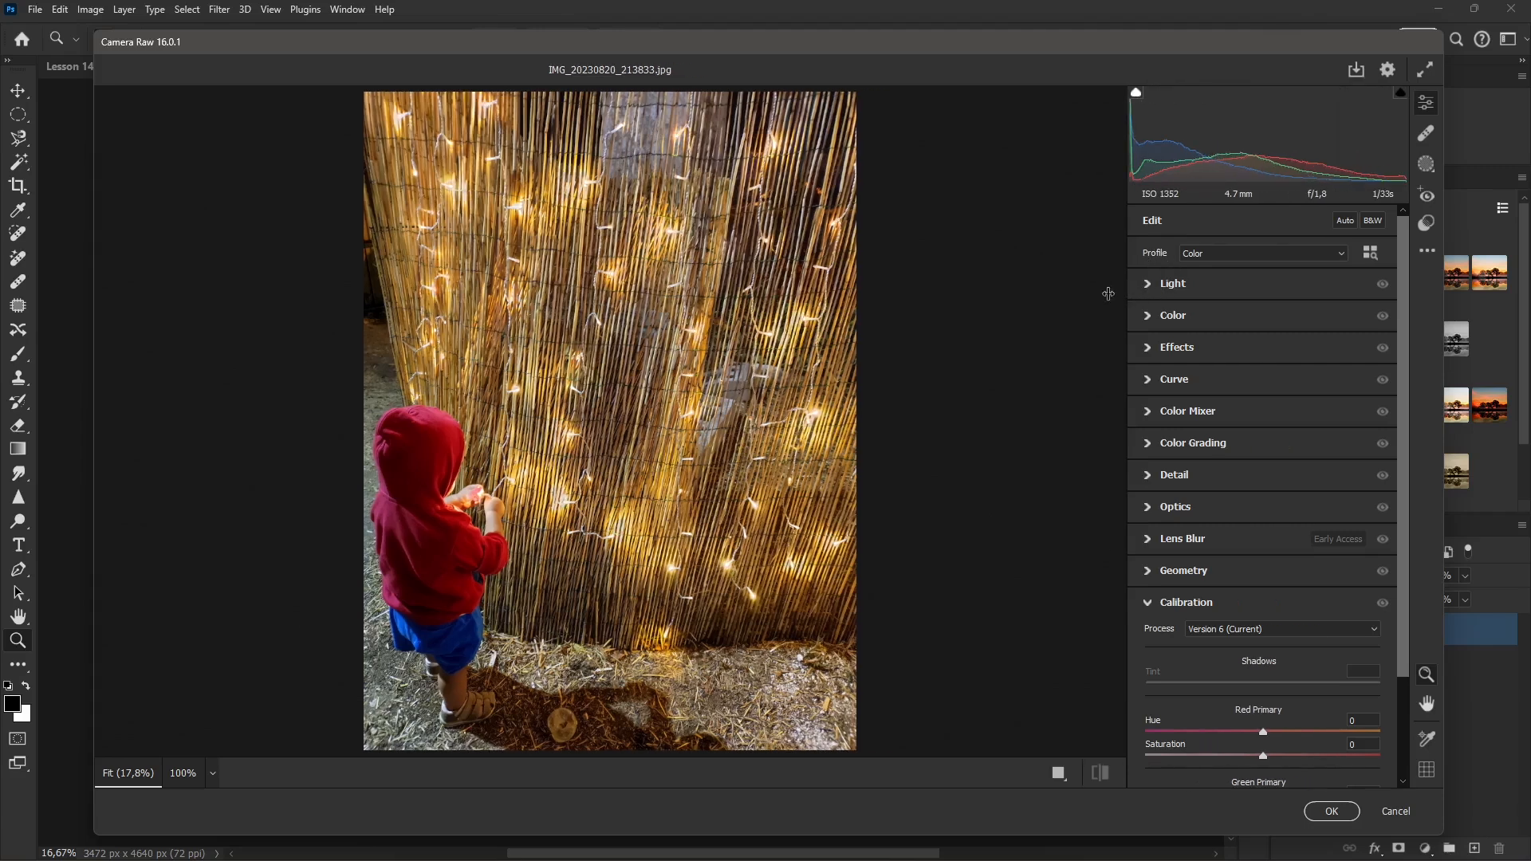
Step: Set the Light adjustments to exposure -0.70, contrast +99, highlights -20, shadows -56, whites -18 and blacks -52
left_click(1164, 285)
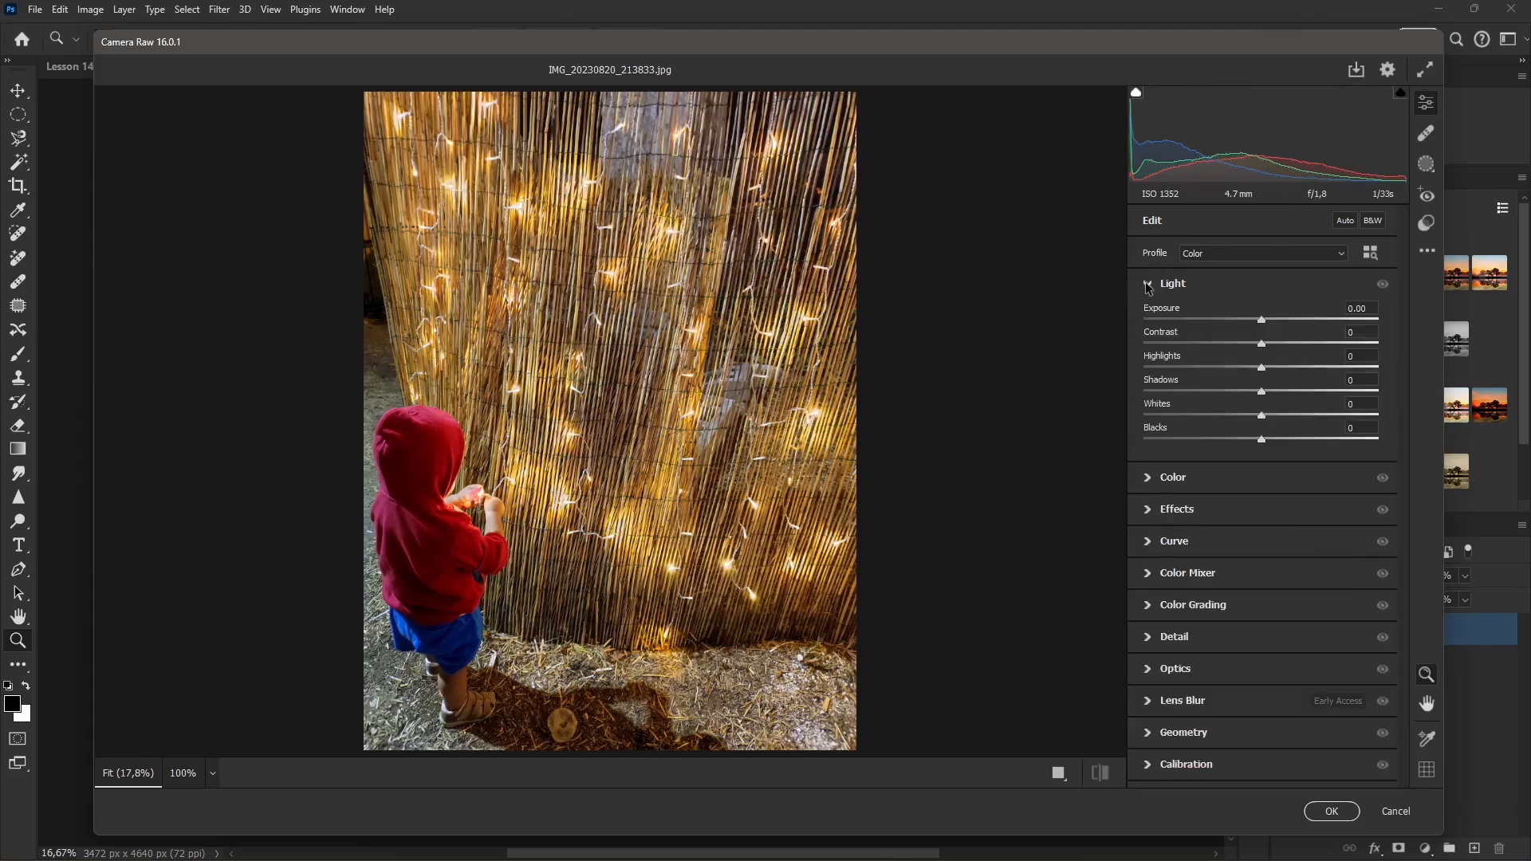
left_click_drag(1263, 332, 1127, 397)
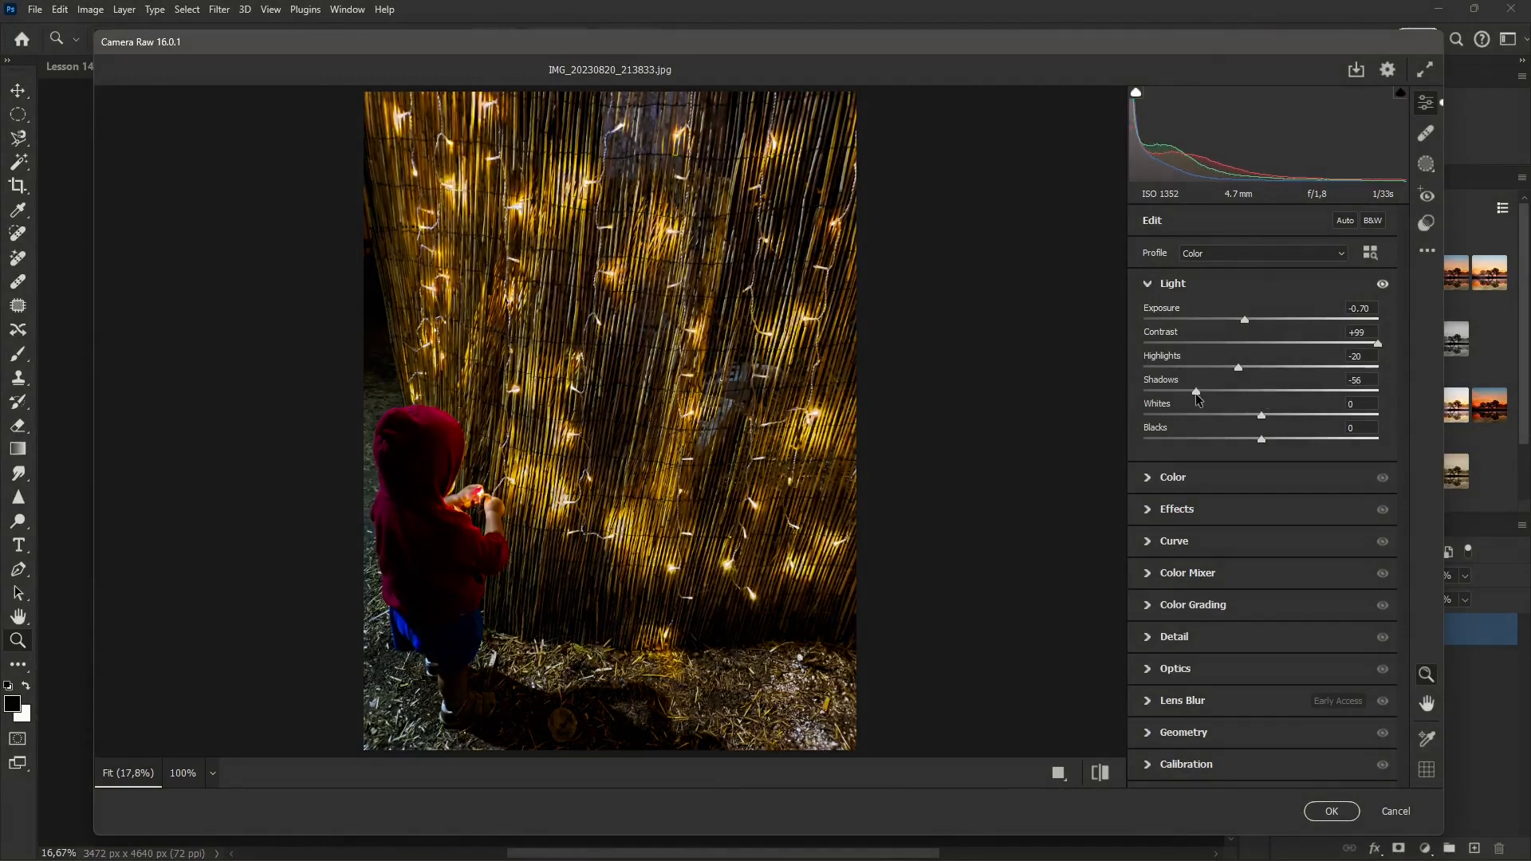
left_click_drag(1261, 416, 1201, 439)
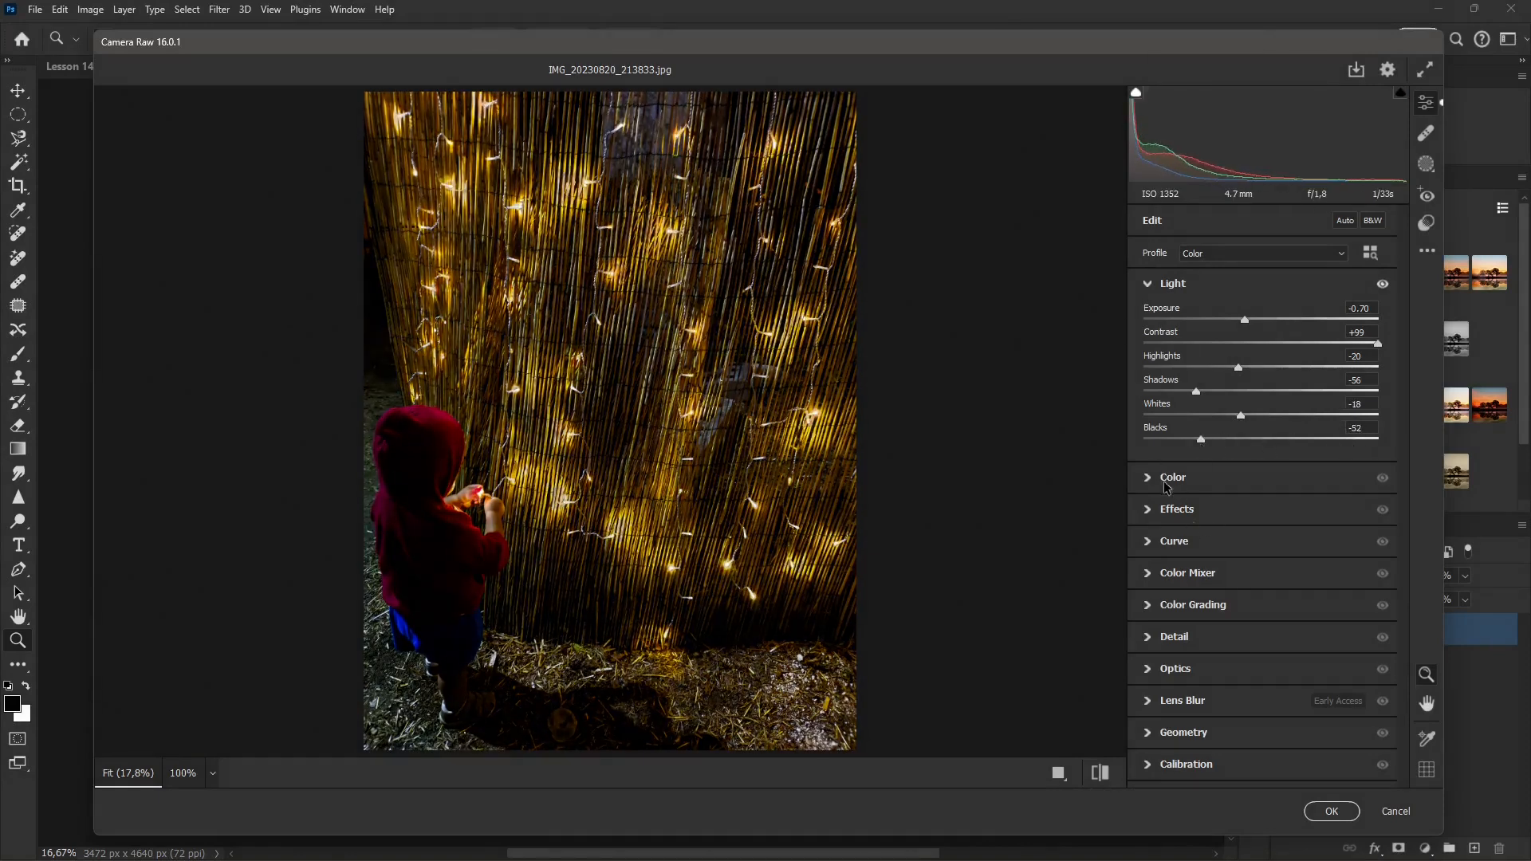
Step: Set the Color adjustments to temperature +27, tint +18, vibrance +22 and saturation +52
left_click(1149, 286)
left_click(1149, 317)
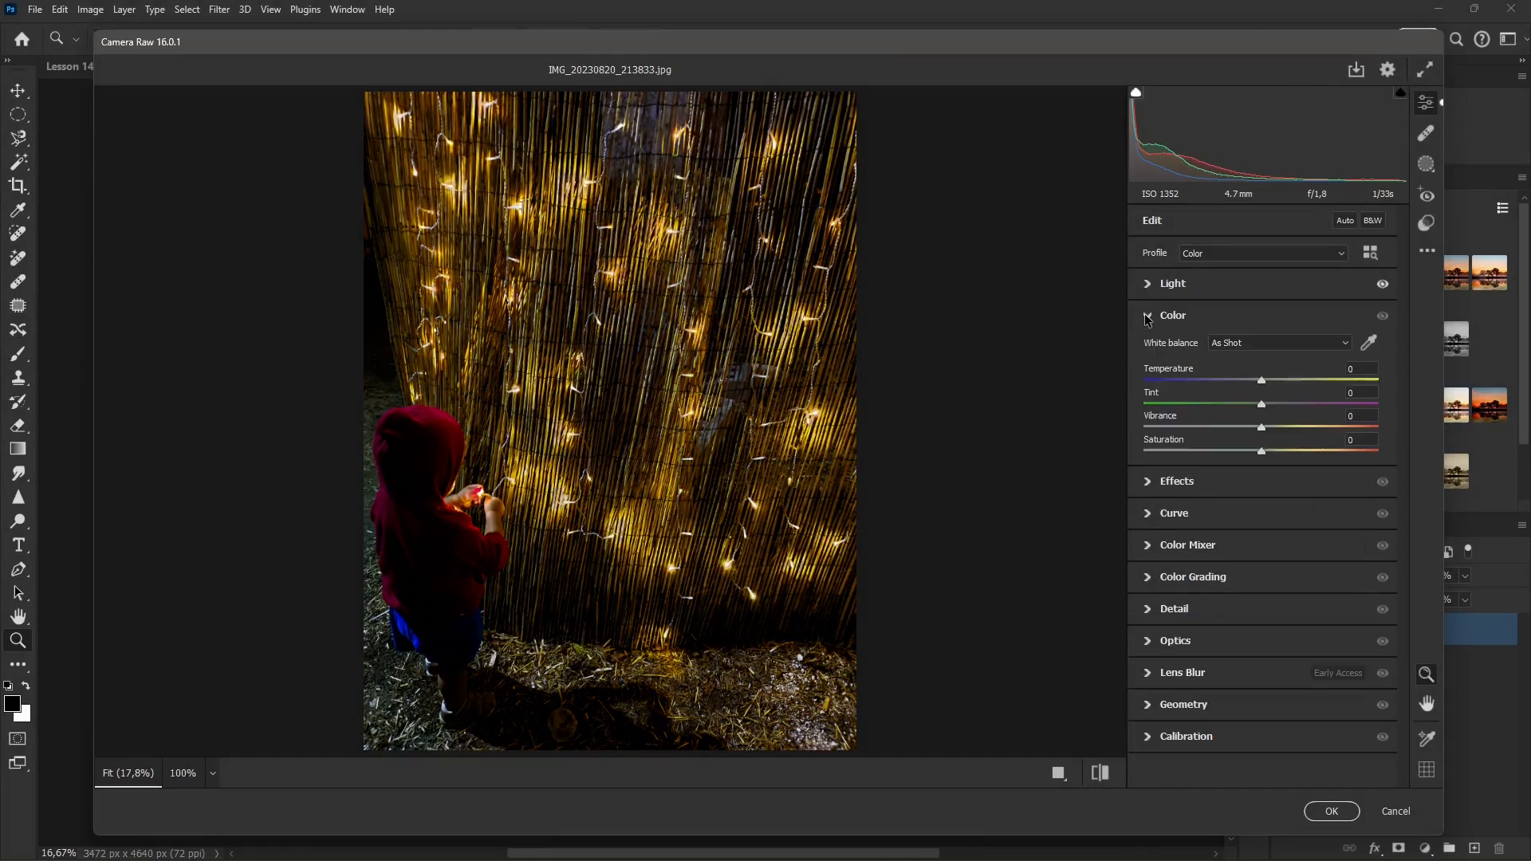
left_click_drag(1262, 388, 1320, 461)
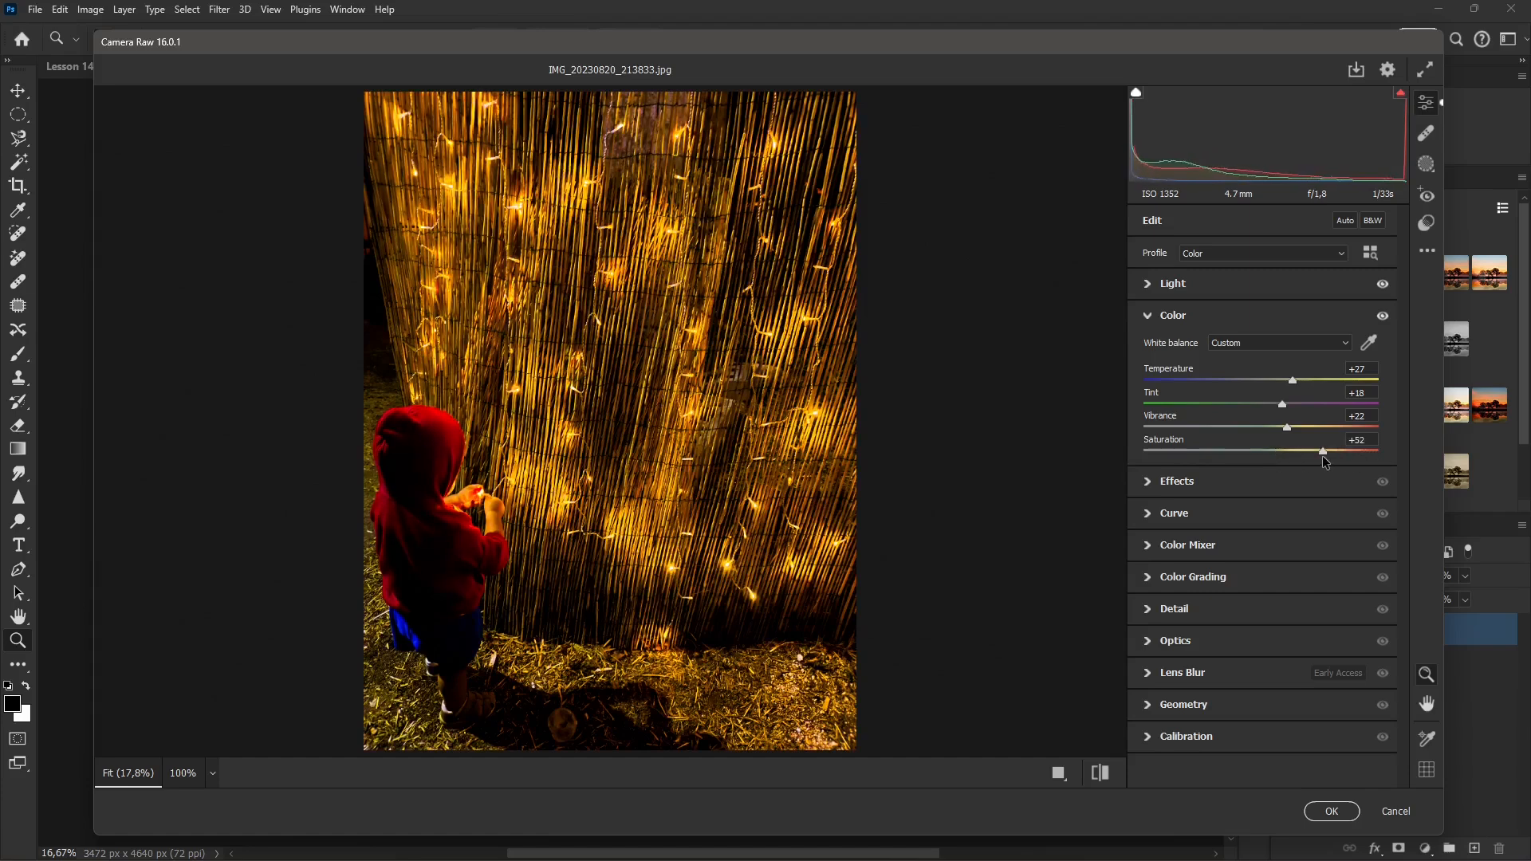
Step: Set the Effects adjustments to texture -16, clarity +91, dehaze -3, vignette -8 and grain 100
left_click(1148, 482)
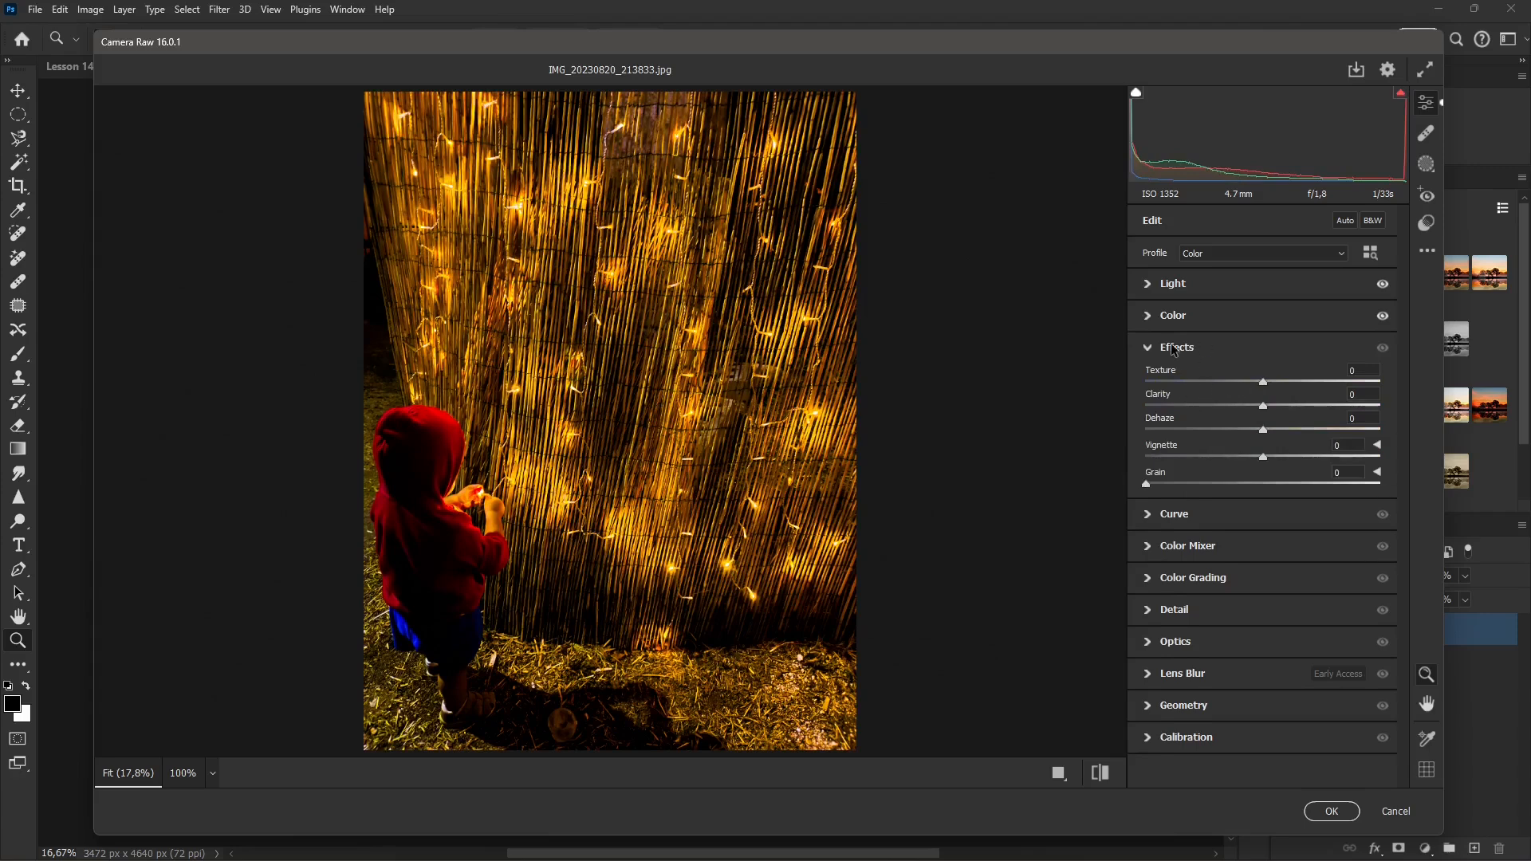
left_click_drag(1263, 385, 1375, 410)
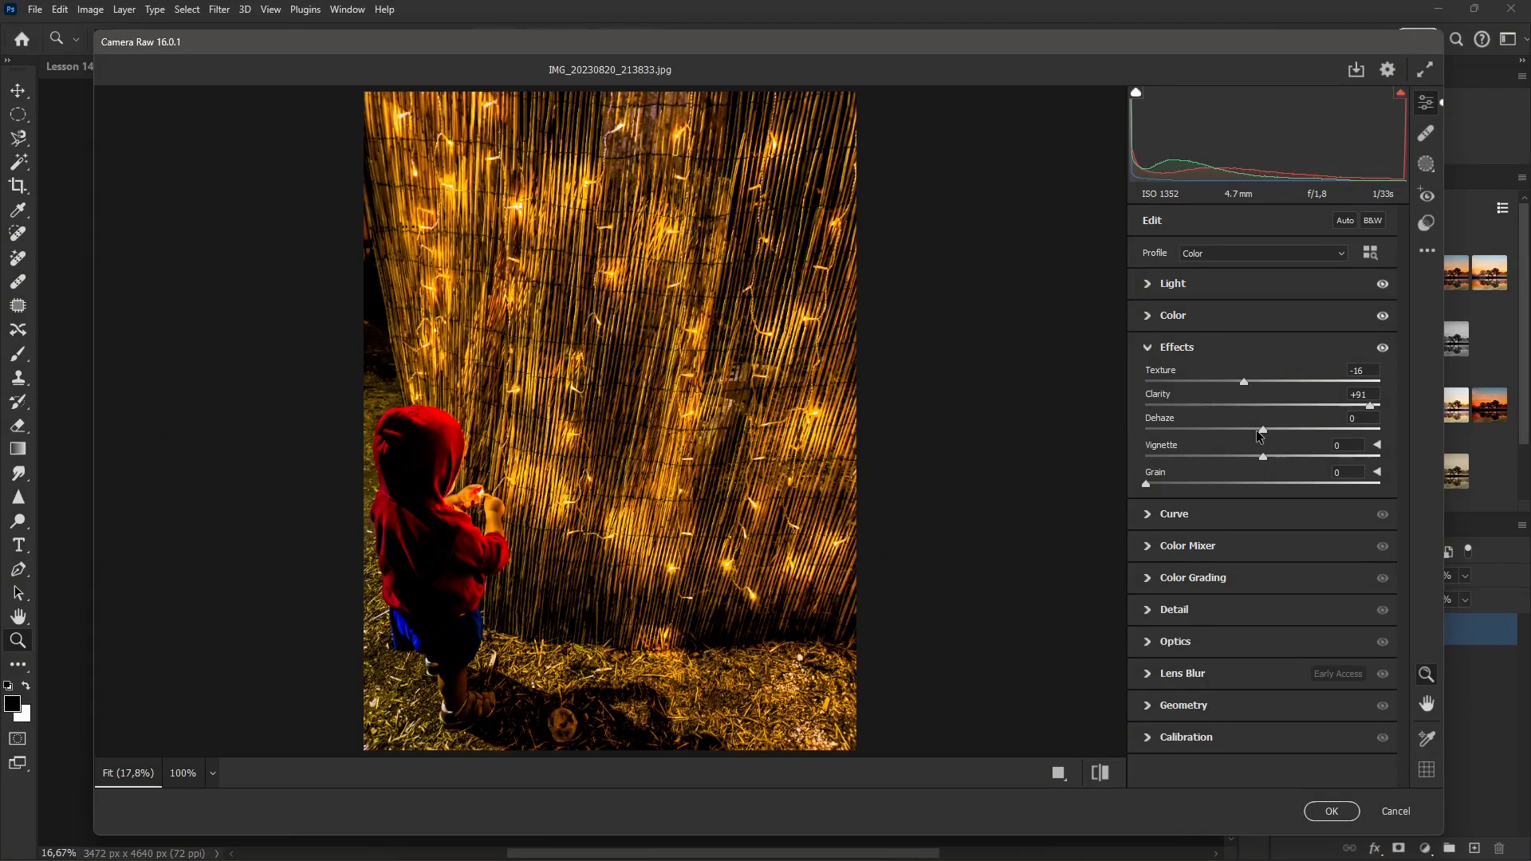
left_click_drag(1264, 431, 1254, 469)
left_click_drag(1146, 484, 1388, 486)
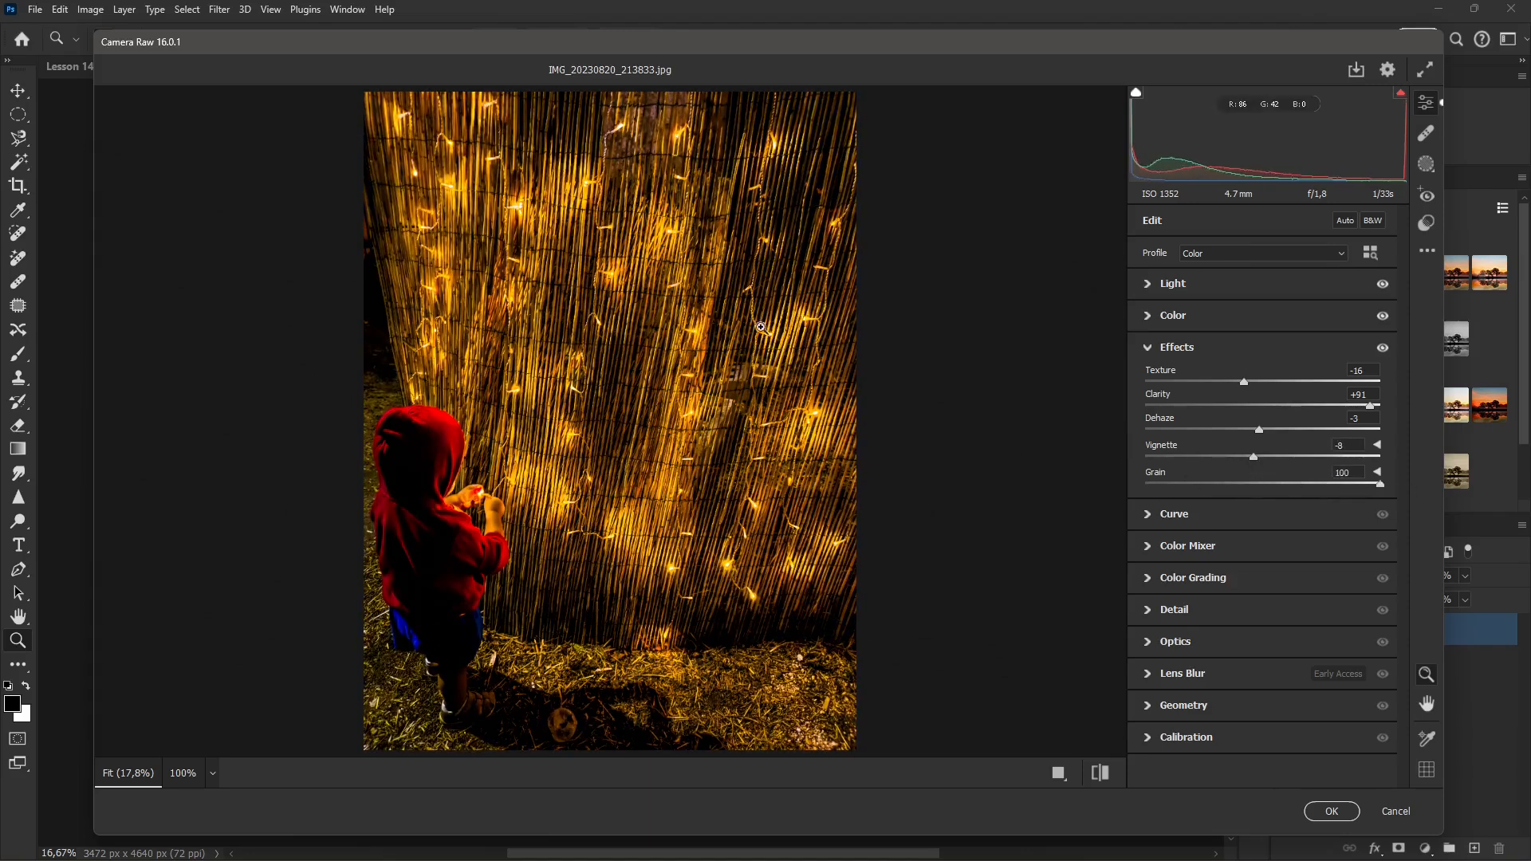
Step: Shape the parametric Curve into a gentle S with lights +11 and darks -23
left_click(1153, 514)
left_click_drag(1272, 508, 1300, 481)
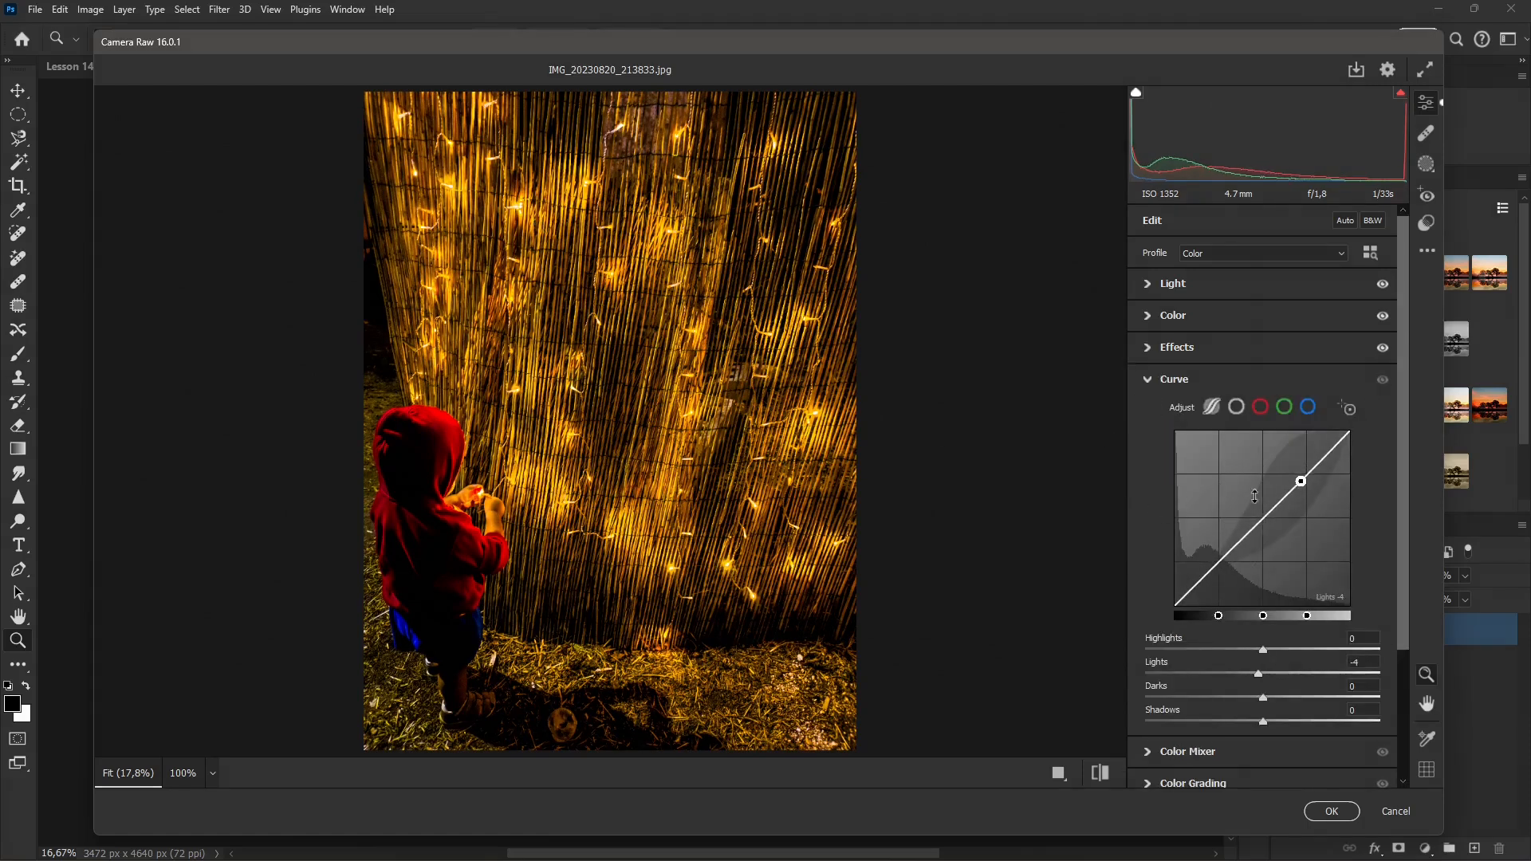
left_click_drag(1239, 540, 1240, 552)
left_click_drag(1296, 488, 1296, 480)
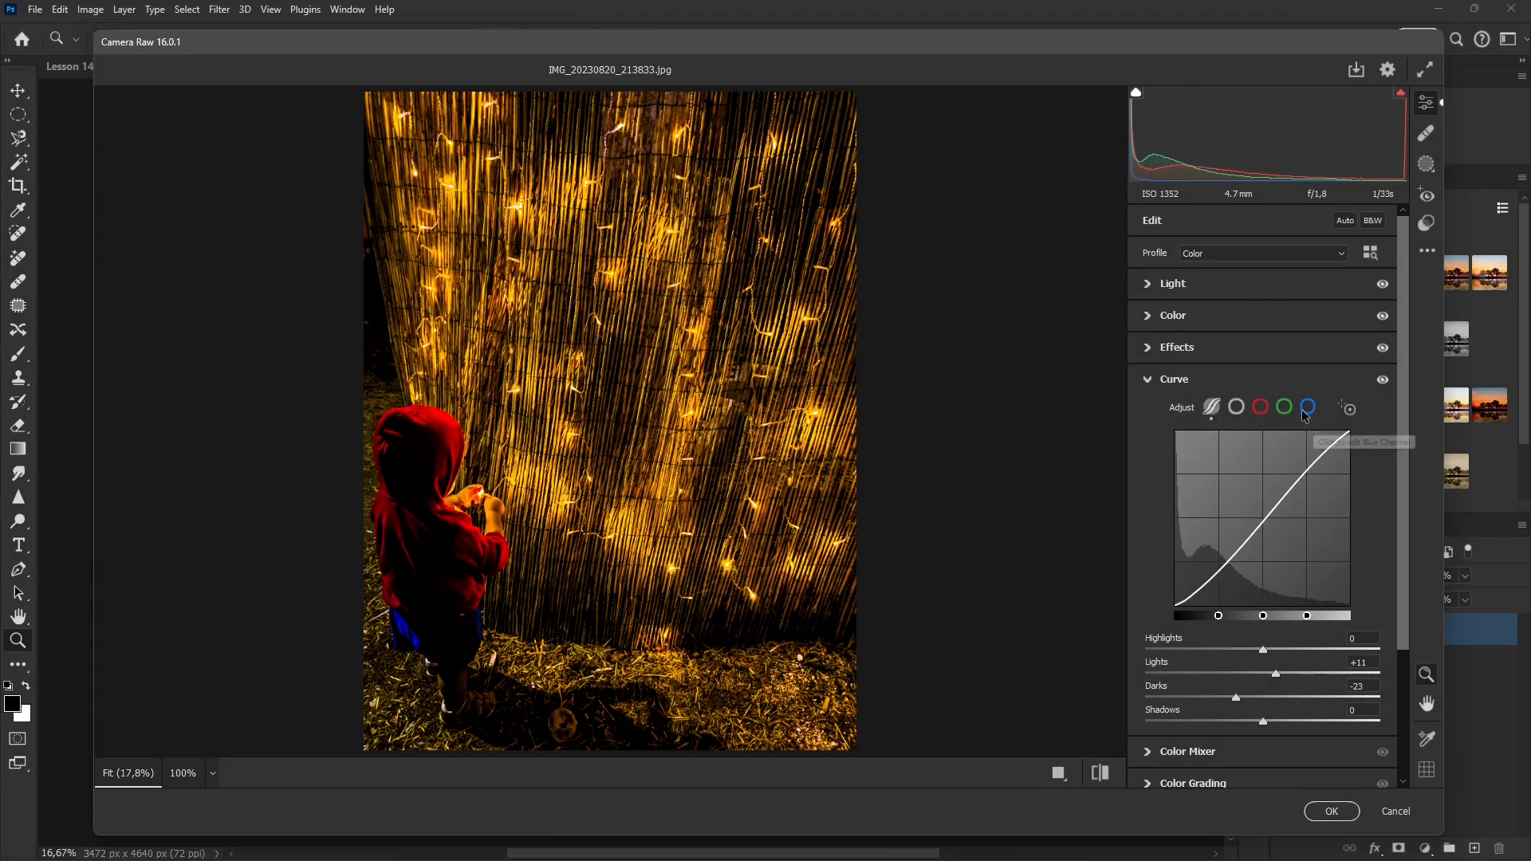
Step: Adjust the Color Mixer hues in HSL mode to reds -1, oranges -5 and yellows +7
scroll(1308, 435, "down", 3)
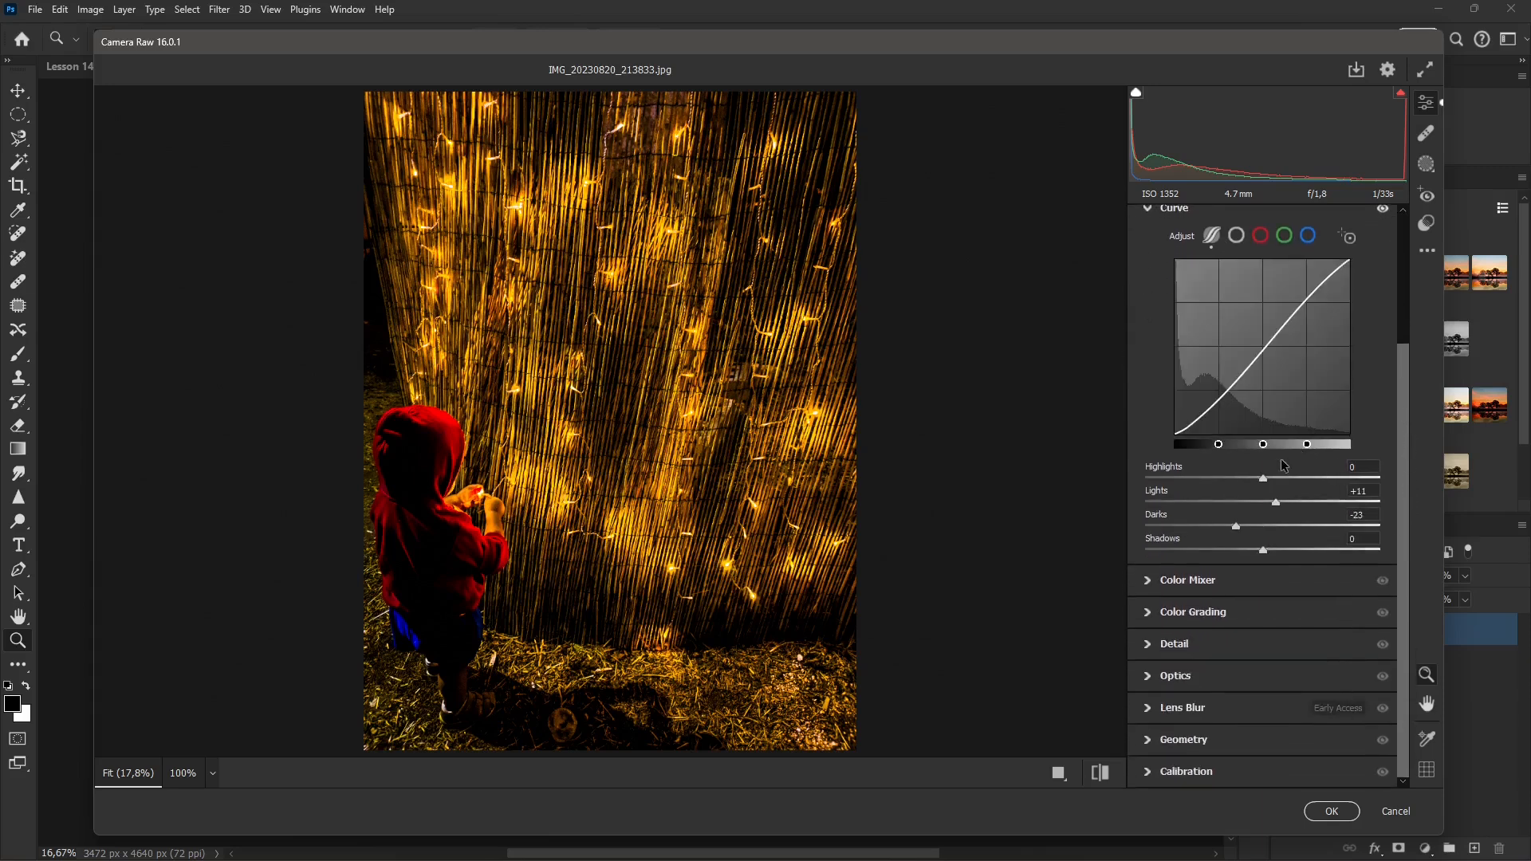
left_click(1160, 581)
scroll(1356, 443, "down", 2)
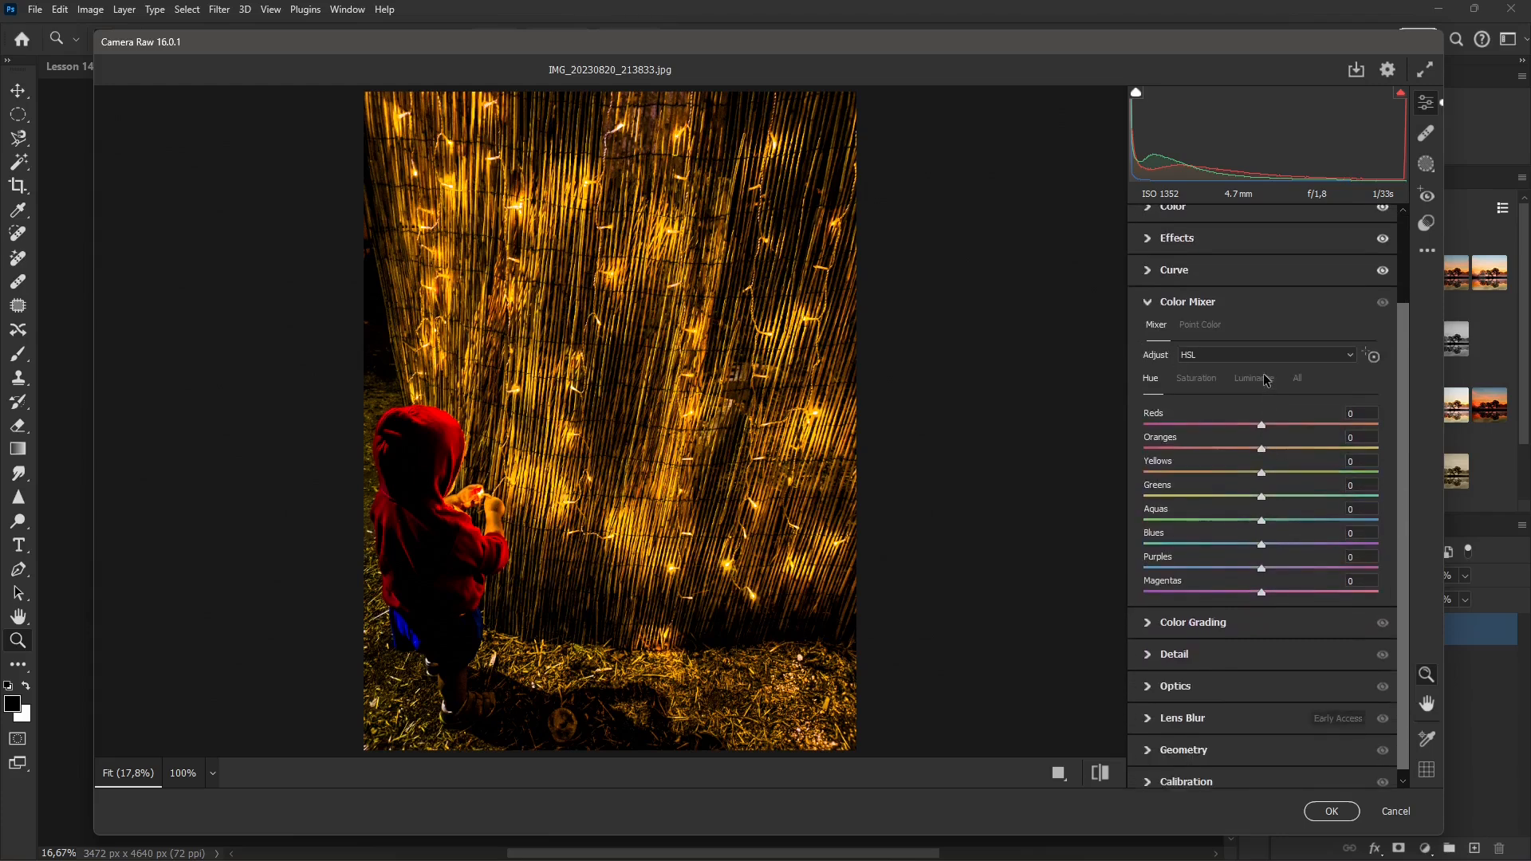
left_click(1224, 358)
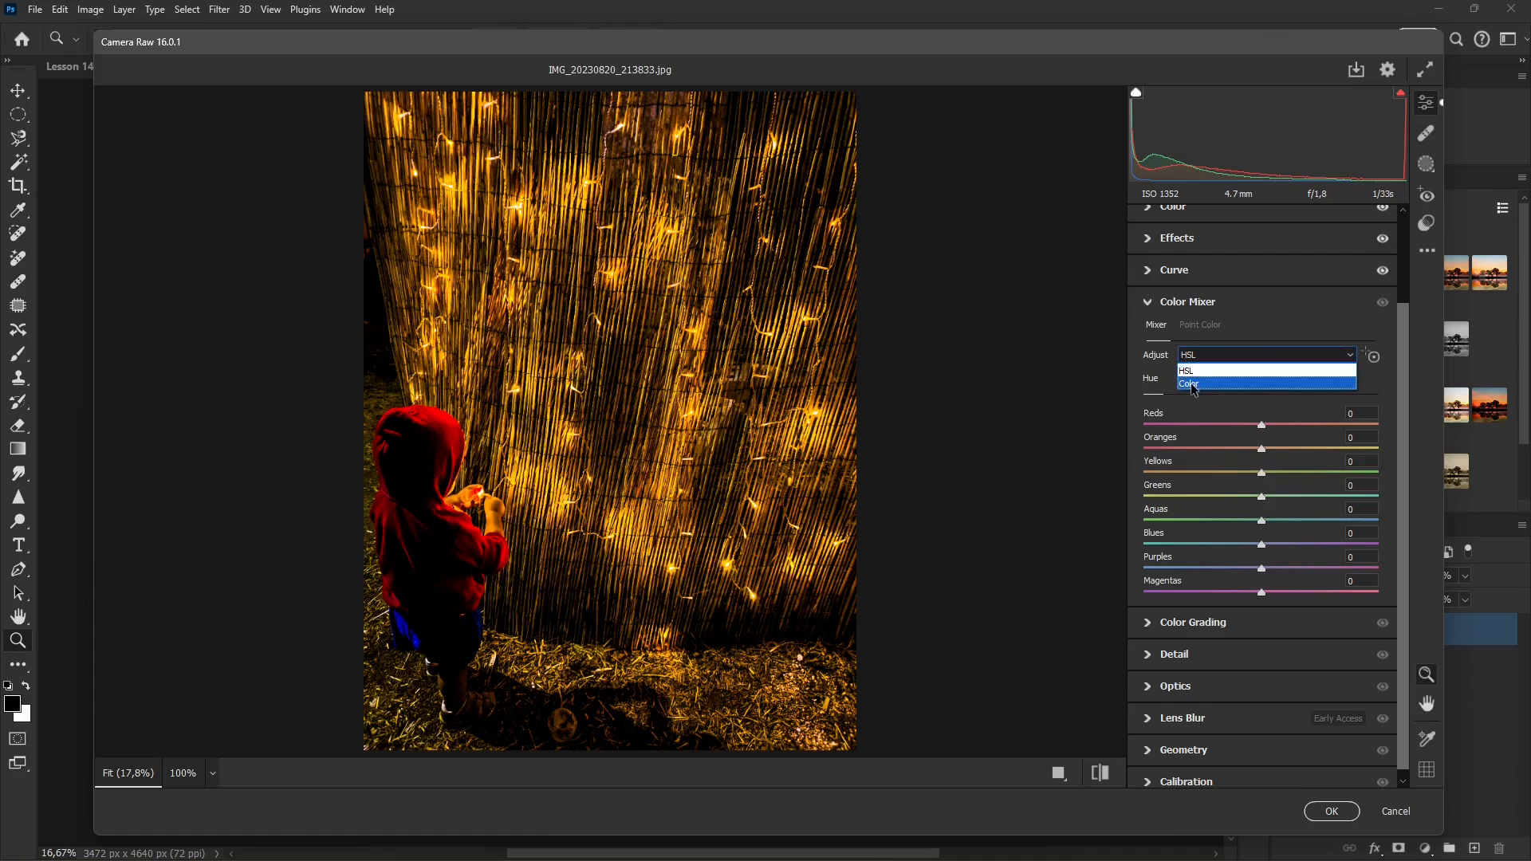
left_click(1194, 385)
left_click(1192, 464)
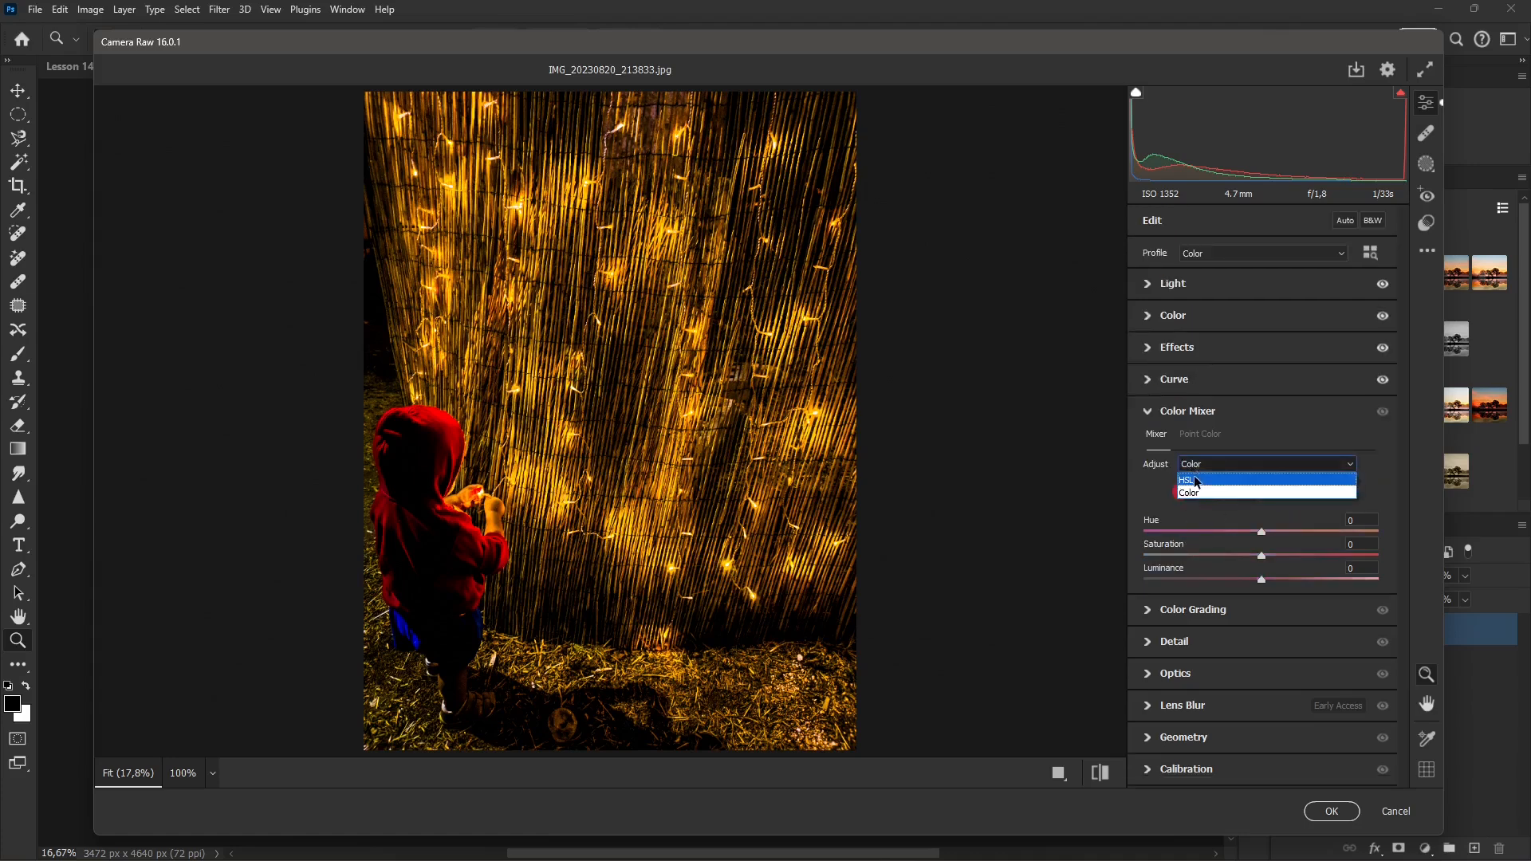
left_click(1194, 478)
left_click(1263, 534)
left_click_drag(1262, 534, 1271, 595)
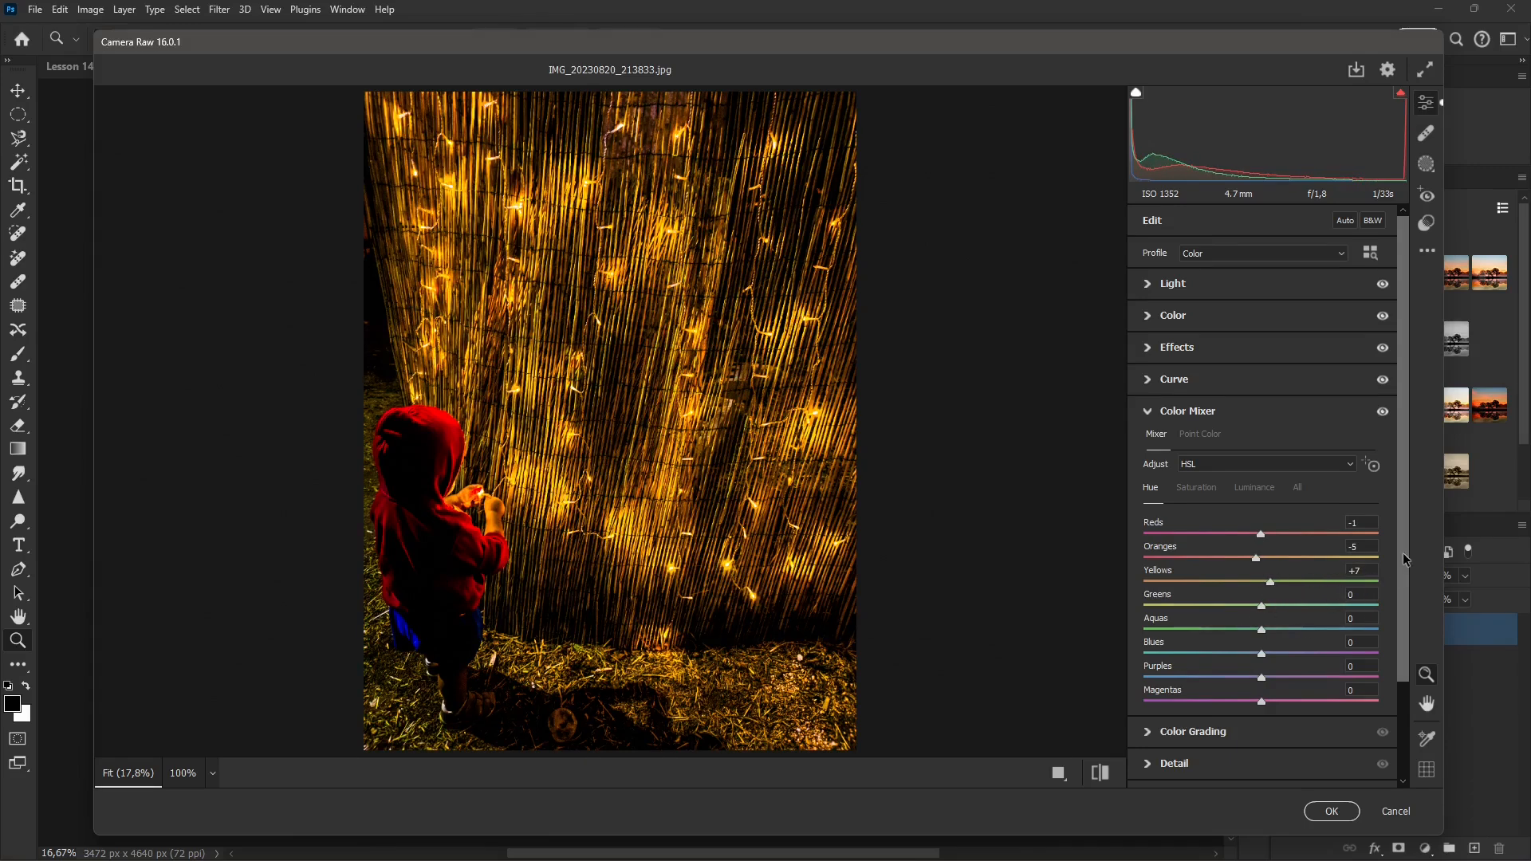
Step: Apply Color Grading with a slight orange tint in the midtones, blue in the shadows and yellow in the highlights
left_click_drag(1404, 560, 1409, 679)
left_click(1161, 613)
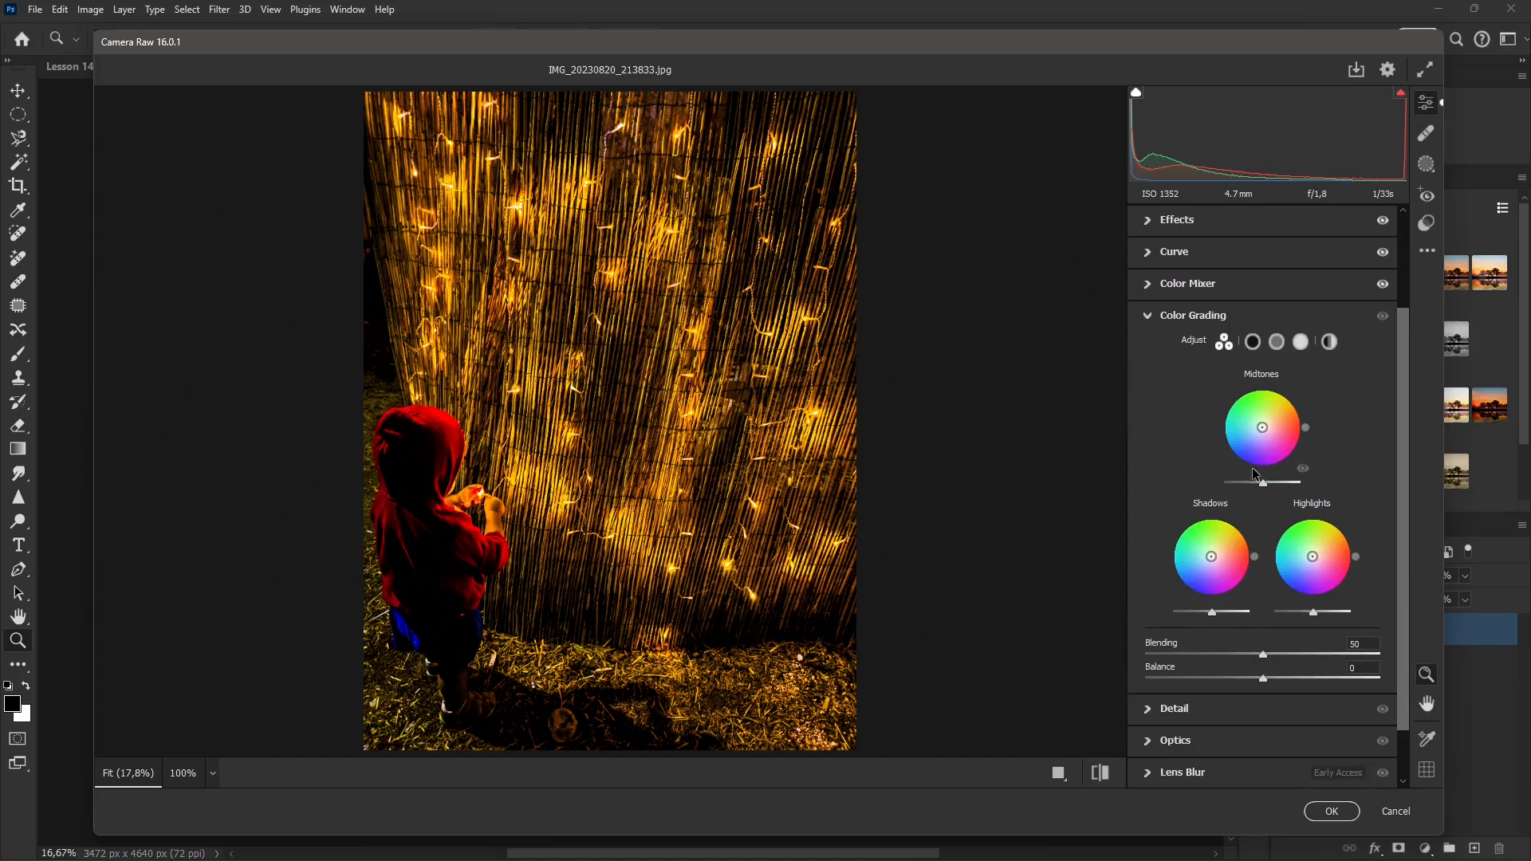
left_click_drag(1262, 433, 1264, 425)
left_click_drag(1202, 556, 1201, 571)
left_click_drag(1312, 556, 1319, 546)
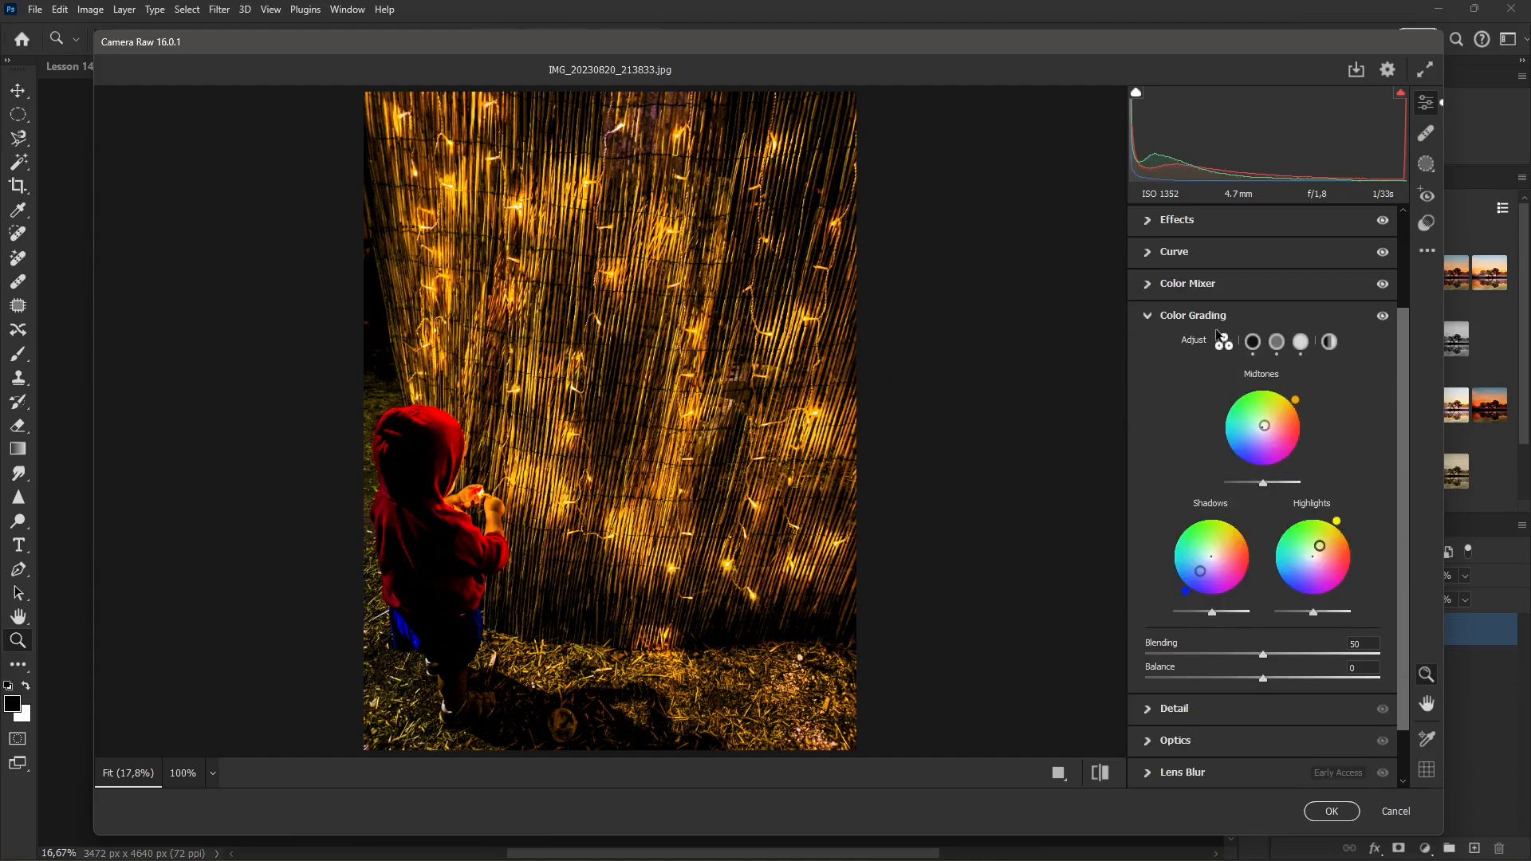
left_click(1149, 315)
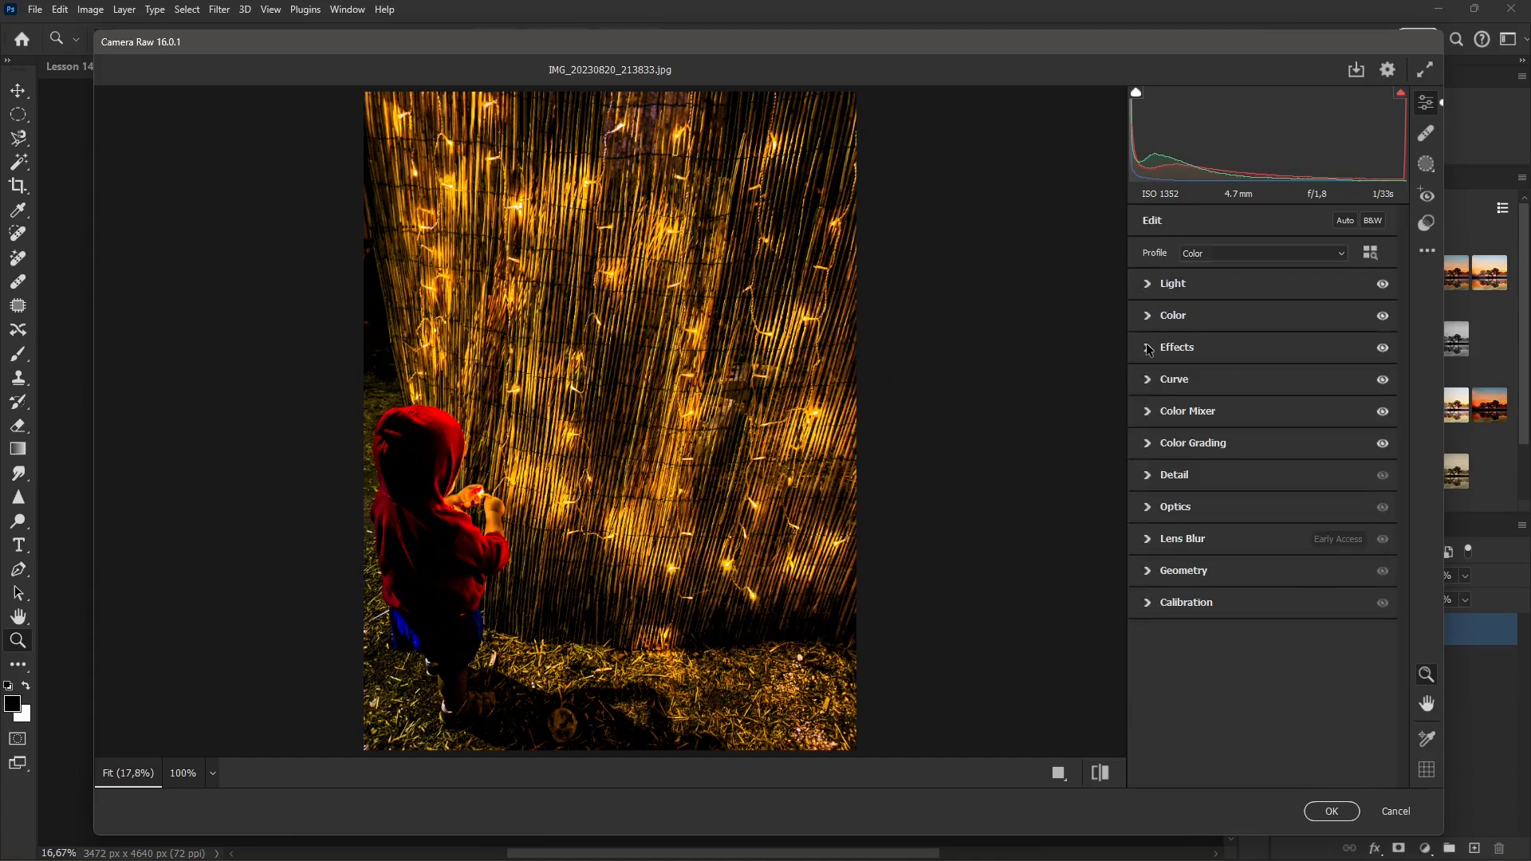
Step: Set the Detail sharpening to 87, noise reduction to its maximum, and raise the color noise reduction strongly
left_click(1150, 349)
left_click(1149, 348)
left_click(1146, 477)
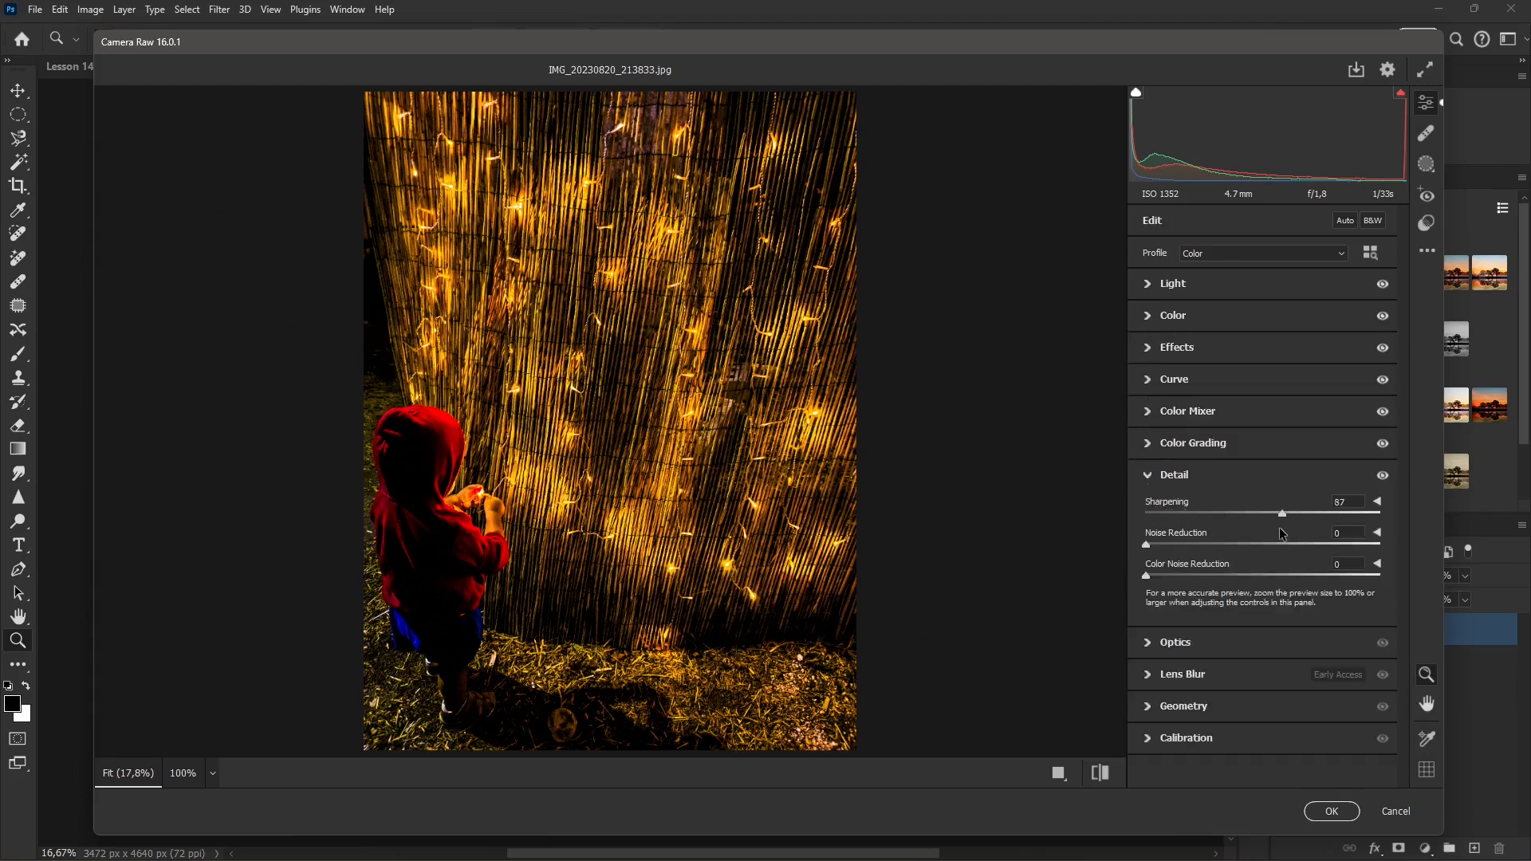
left_click_drag(1149, 545, 1384, 551)
left_click_drag(1149, 580, 1341, 575)
Step: Set the Optics distortion to -3 and the vignette to -41
left_click(1164, 643)
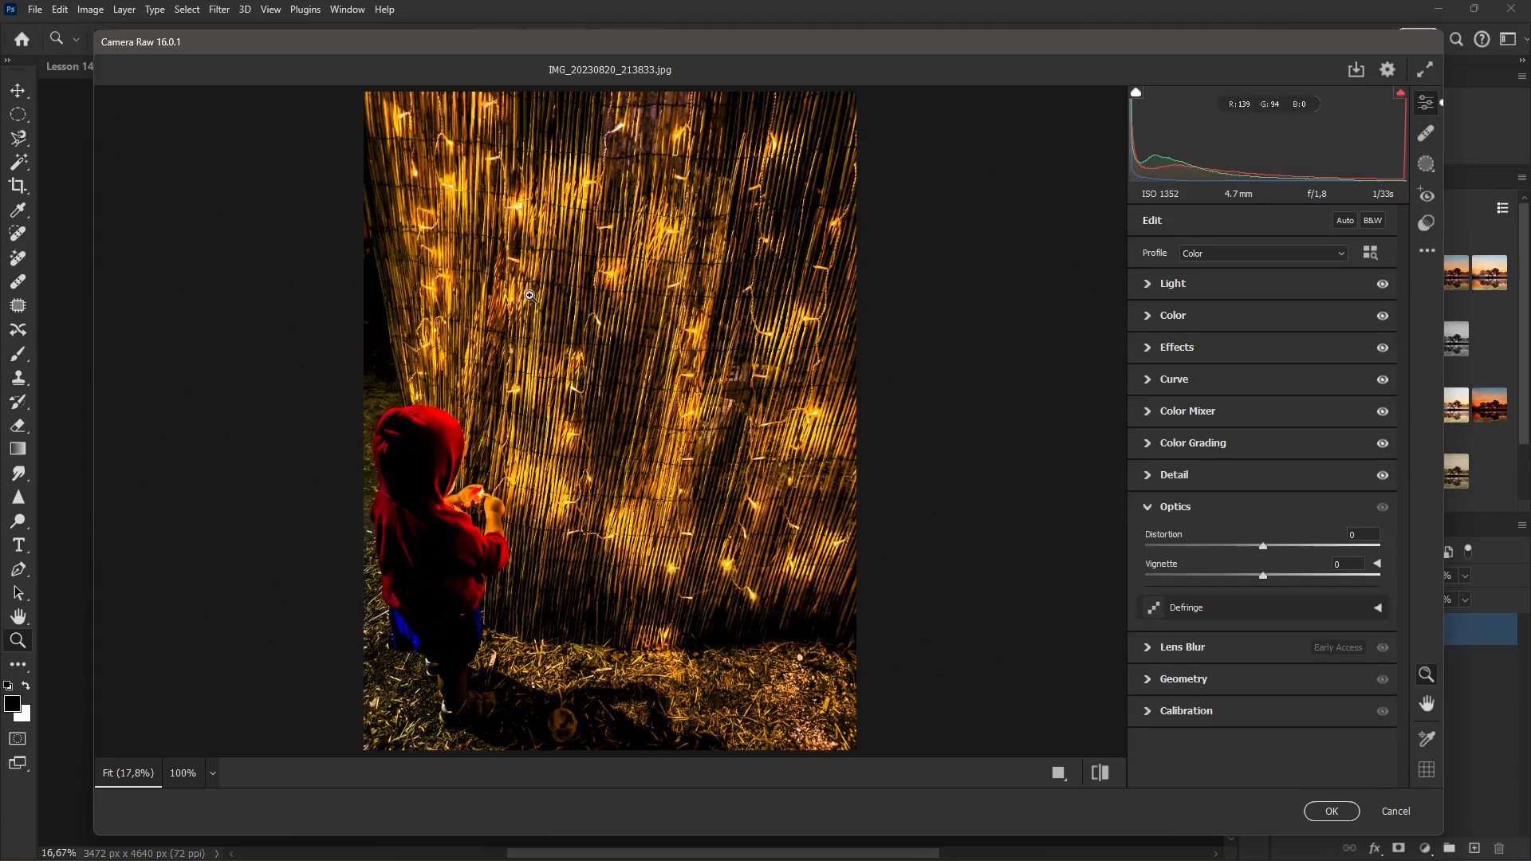
left_click_drag(1263, 547, 1215, 579)
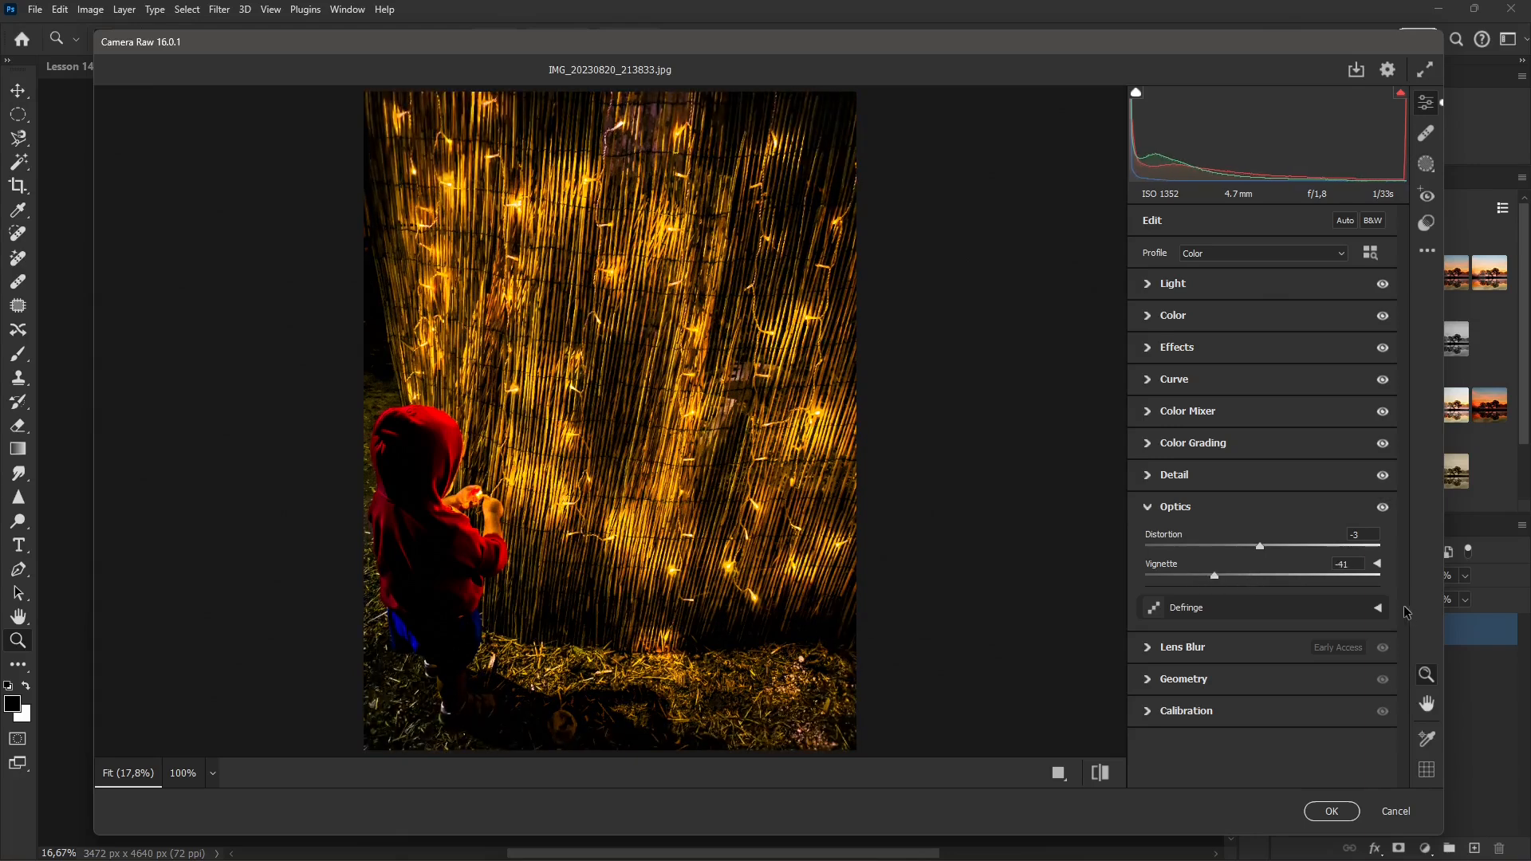
left_click(1148, 510)
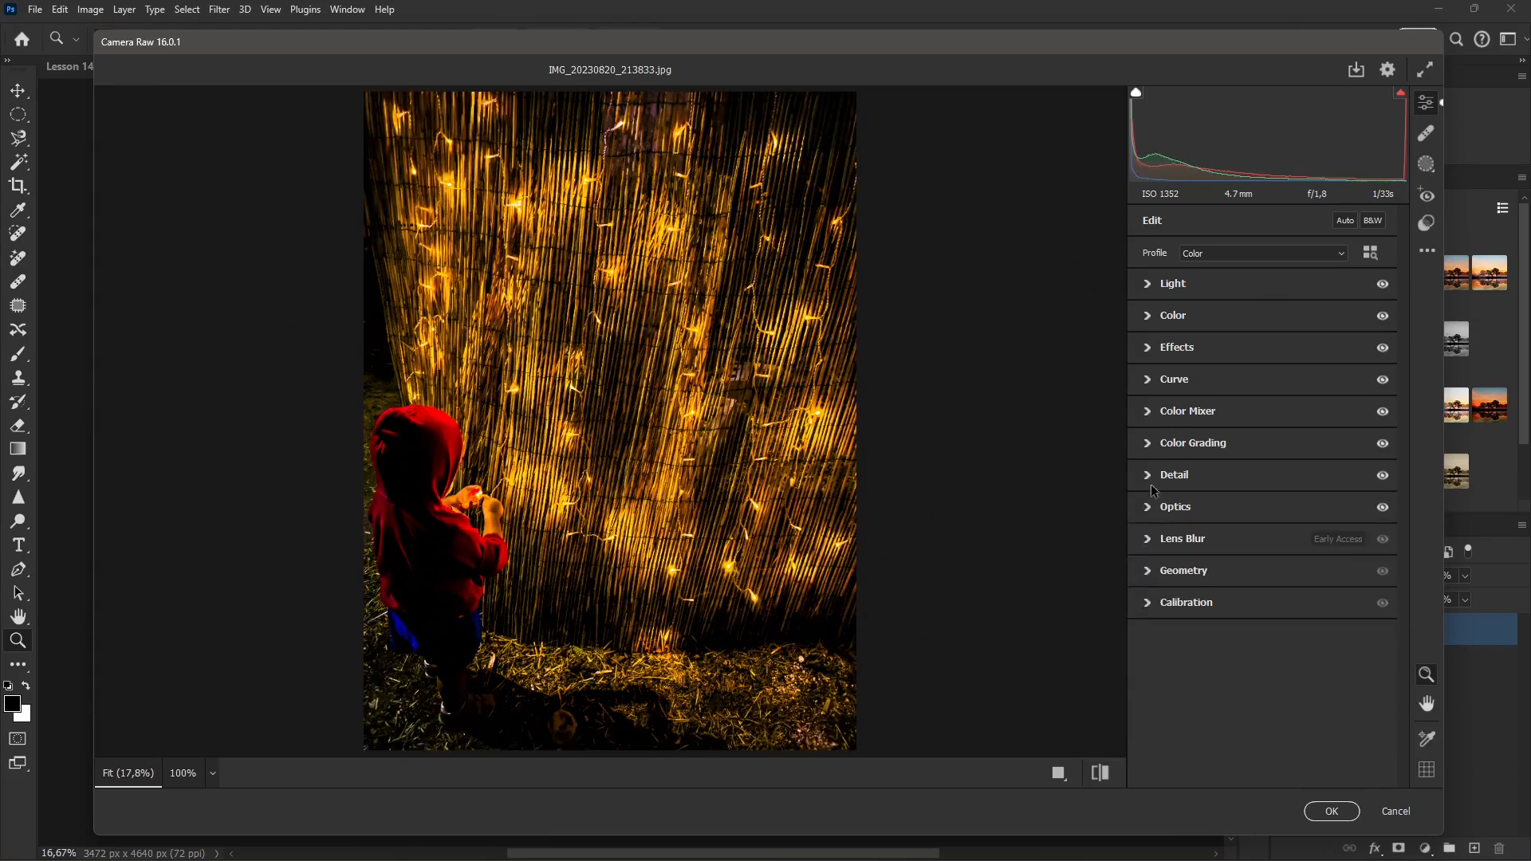
Step: Apply Lens Blur with a blur amount of 44, a boost of 73 and the 5-Blade bokeh
left_click(1147, 543)
scroll(1405, 562, "down", 1)
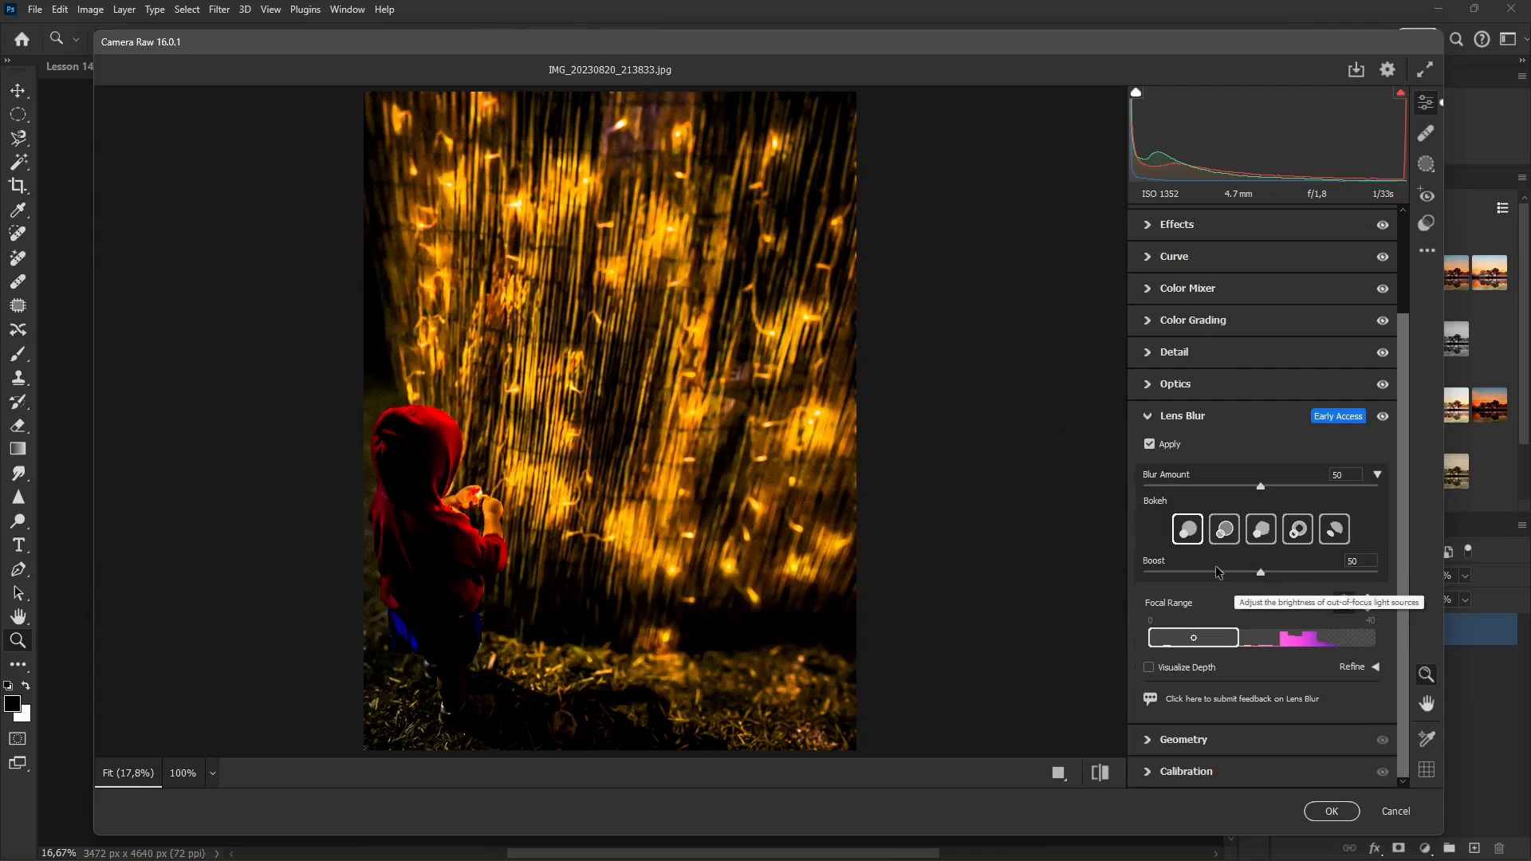
mouse_move(1261, 486)
left_mouse_down()
mouse_move(1158, 487)
mouse_move(1247, 487)
left_mouse_up()
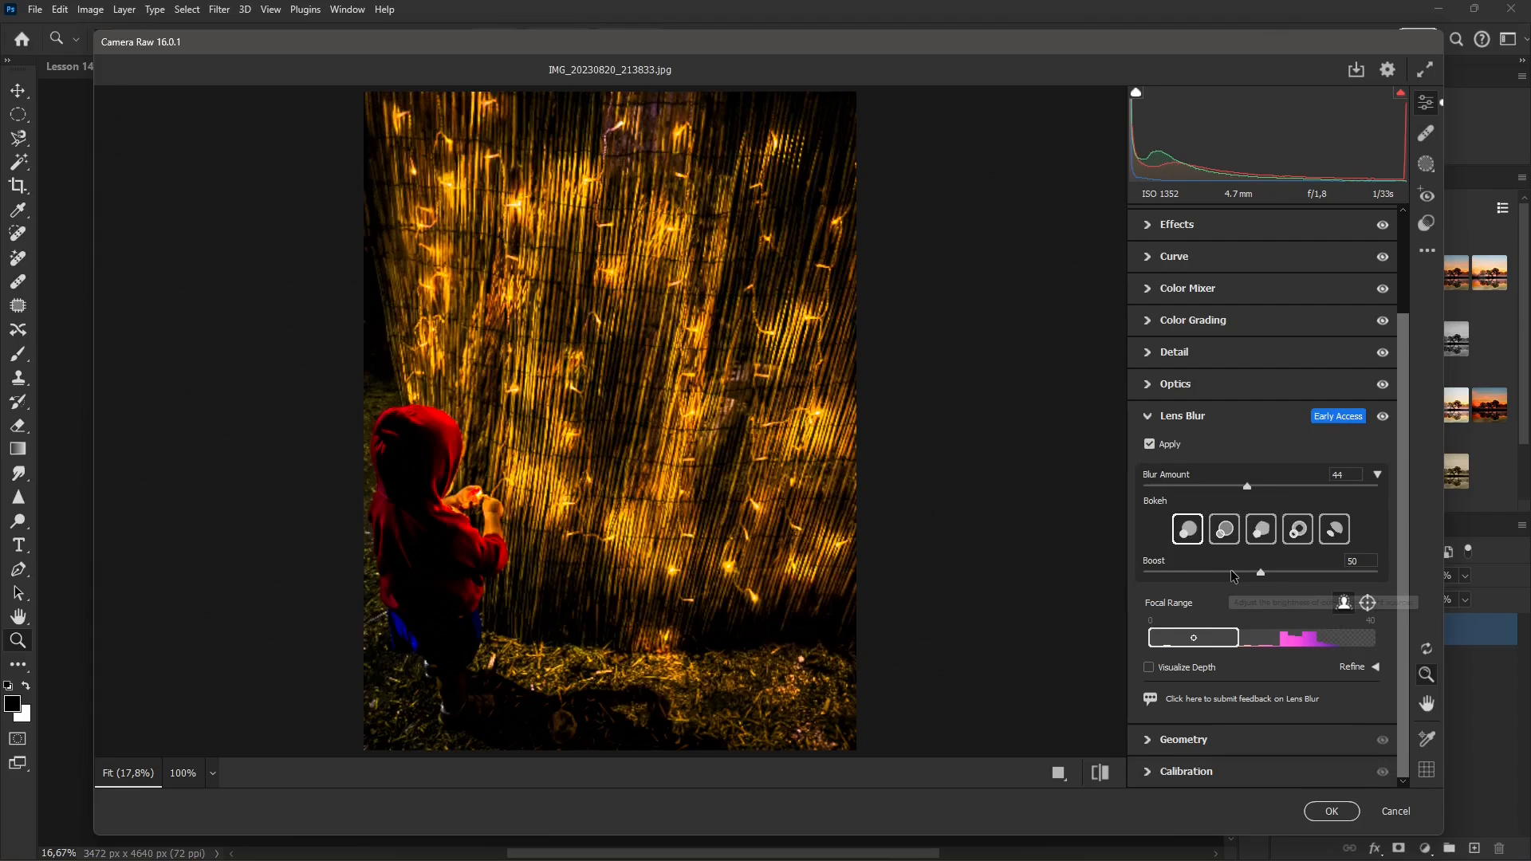
left_click_drag(1261, 573, 1314, 573)
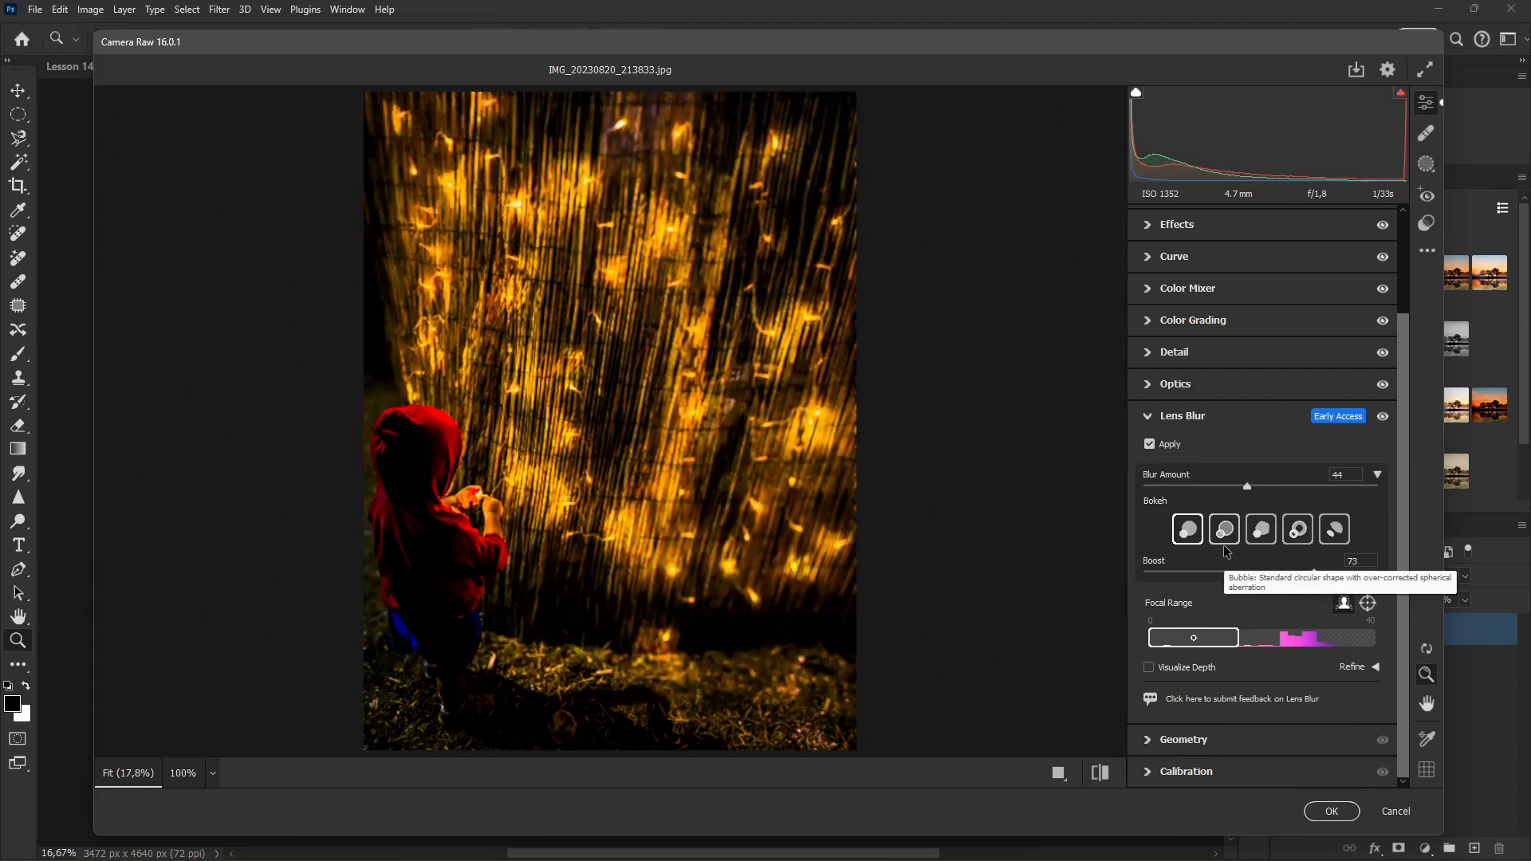
left_click(1261, 529)
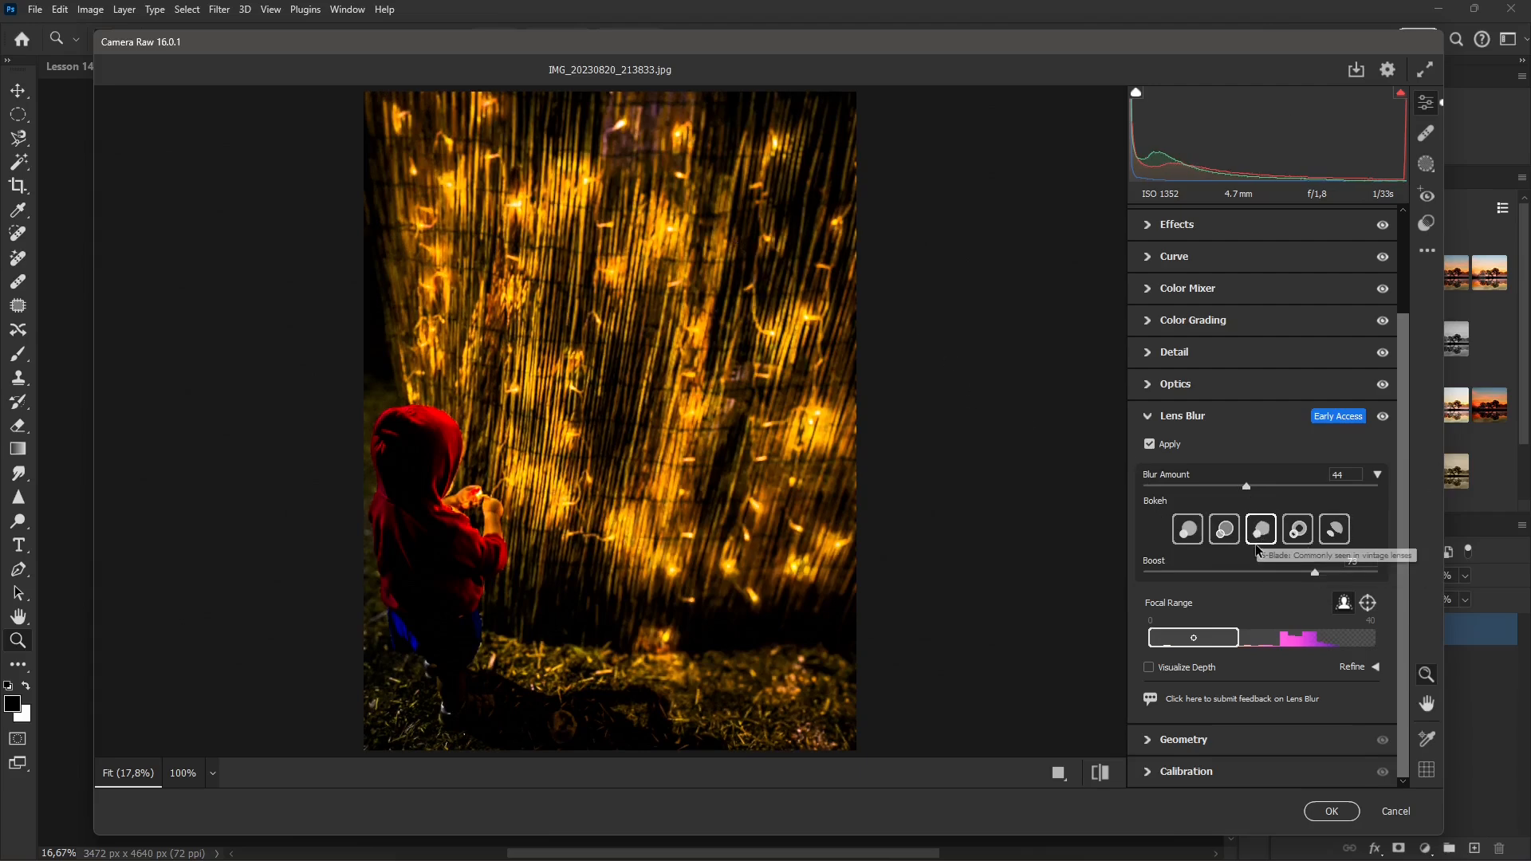
Step: Raise the Lens Blur amount and boost to 100 and choose the ring-shaped bokeh
left_click_drag(1247, 486, 1333, 488)
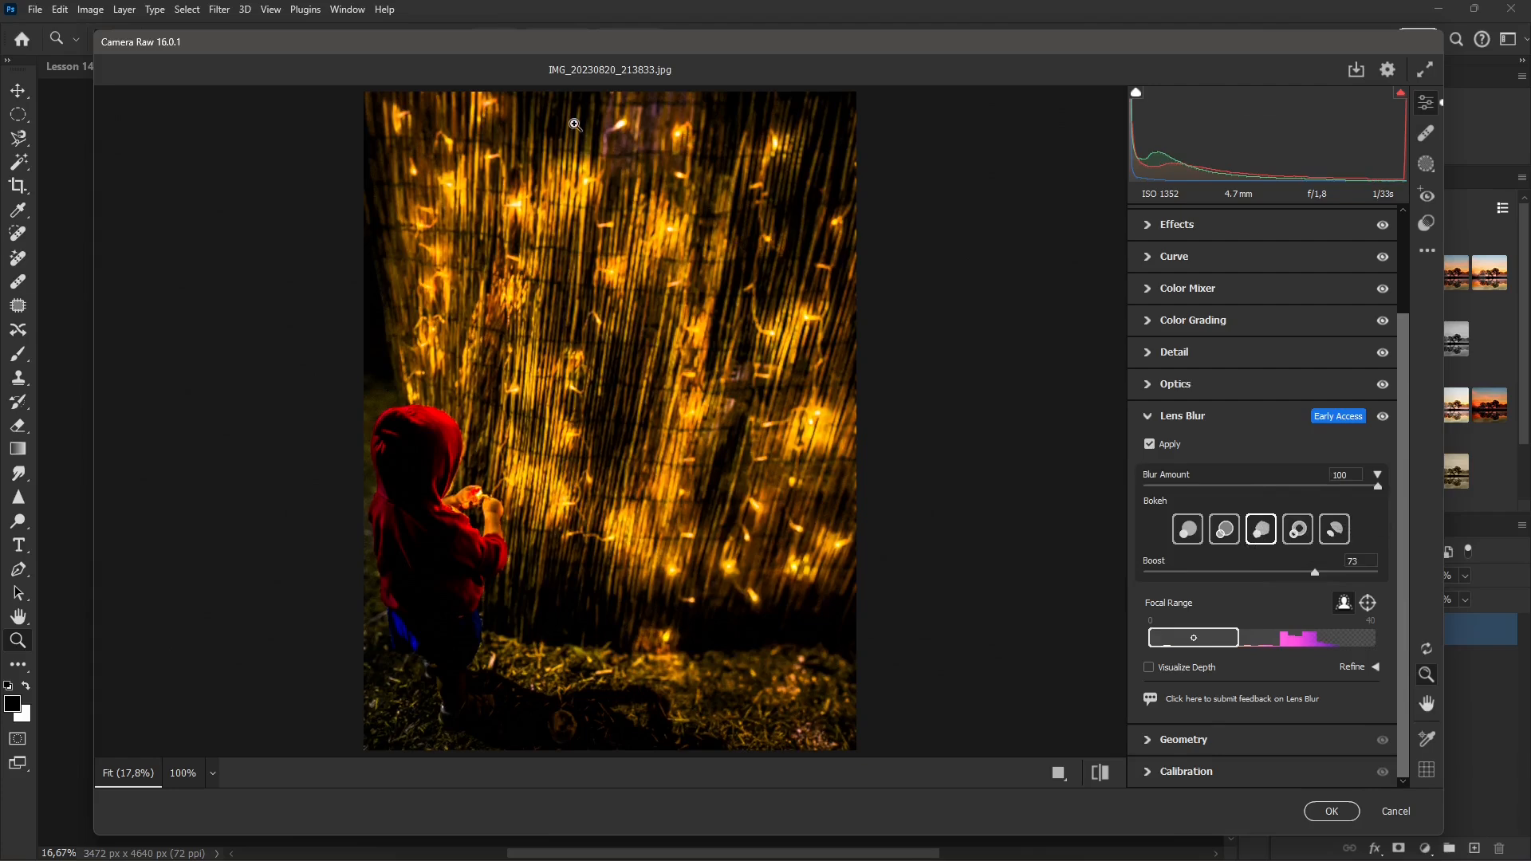
left_click_drag(1315, 572, 1379, 573)
left_click(1297, 529)
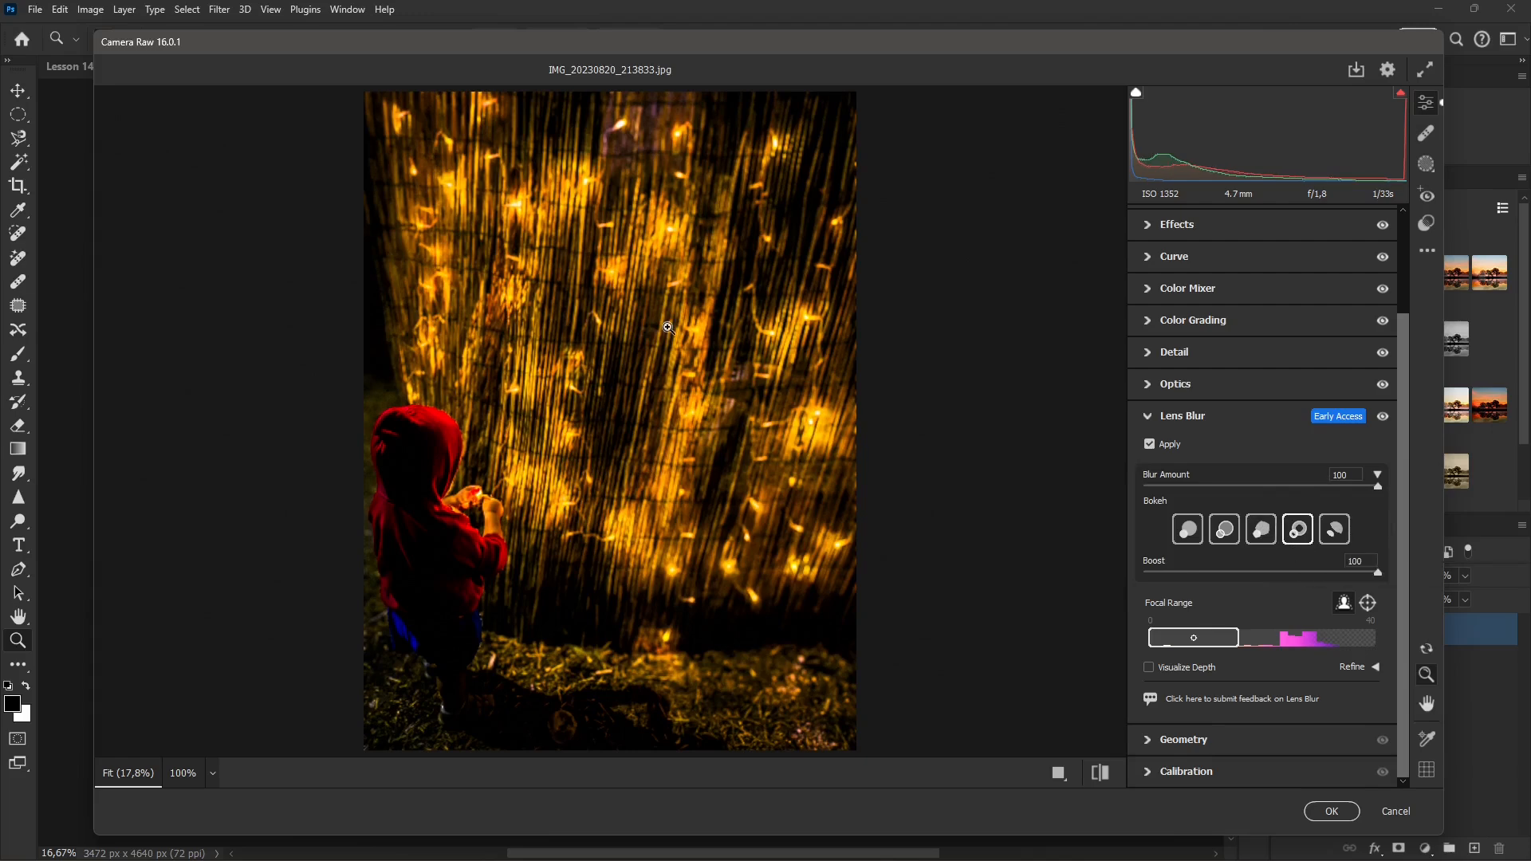
Step: Try shifting the Lens Blur focal range to the fence with 5-Blade bokeh, and return the focus to the child
left_click(669, 328)
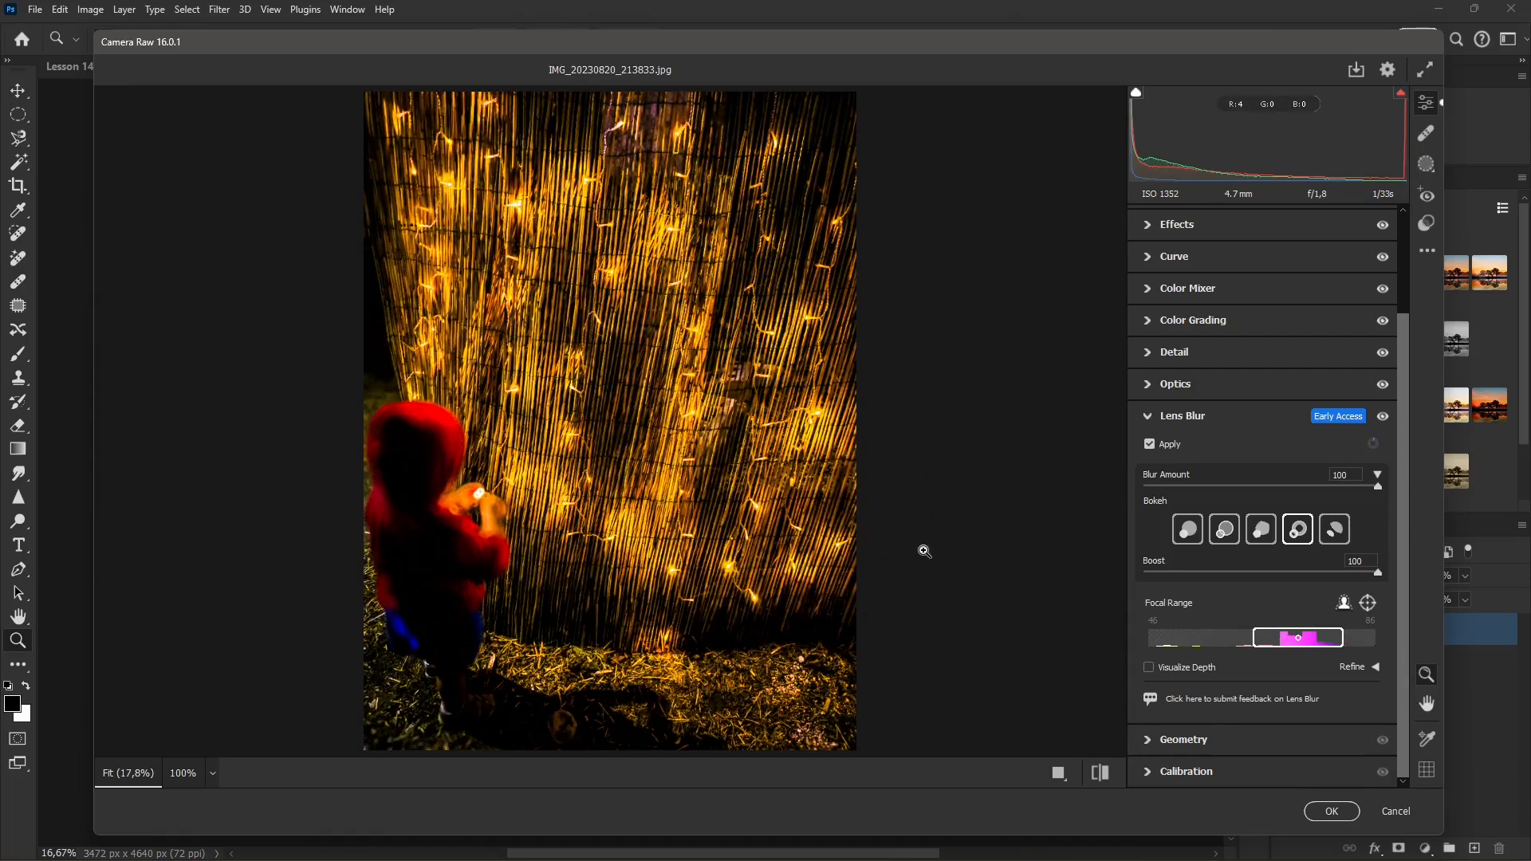
left_click(1265, 539)
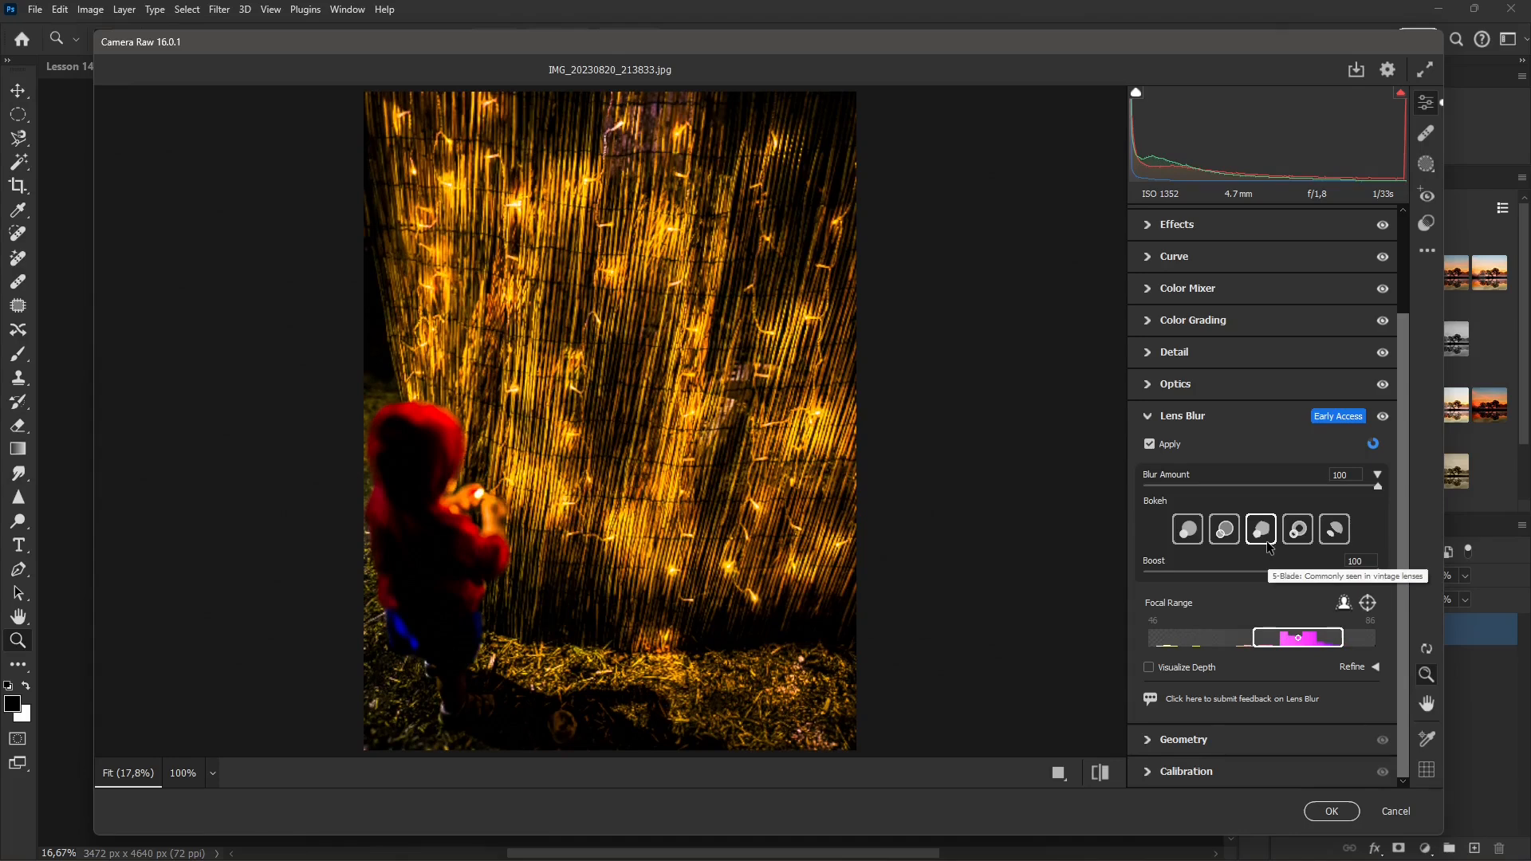
left_click_drag(1265, 643, 1209, 643)
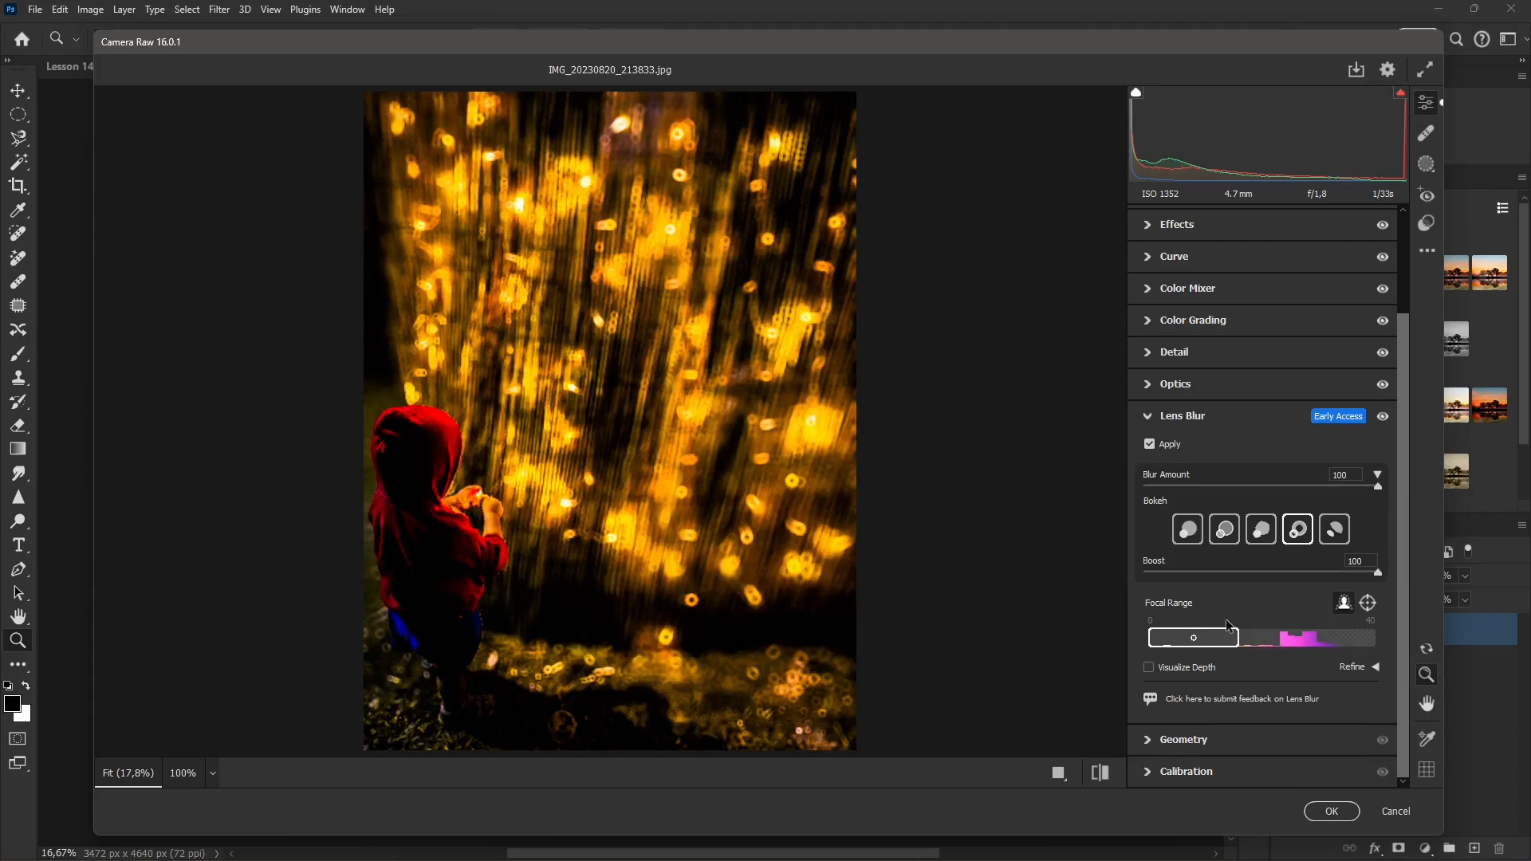
Step: Narrow the Lens Blur focal range around the child to 1–26, try the 5-Blade bokeh and revert to the ring shape
left_click_drag(1238, 638, 1186, 638)
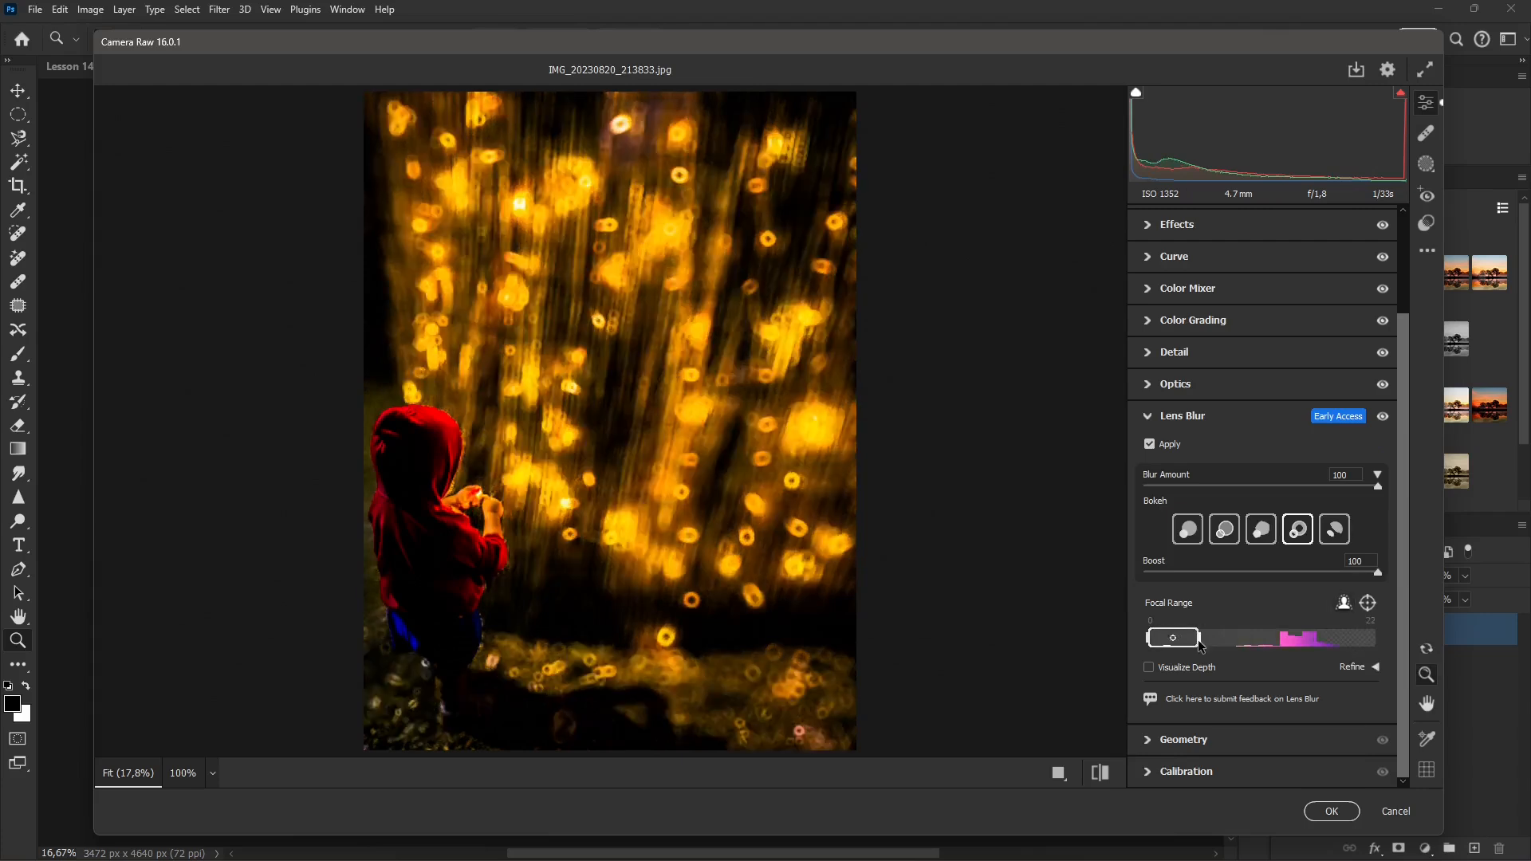
left_click(1262, 531)
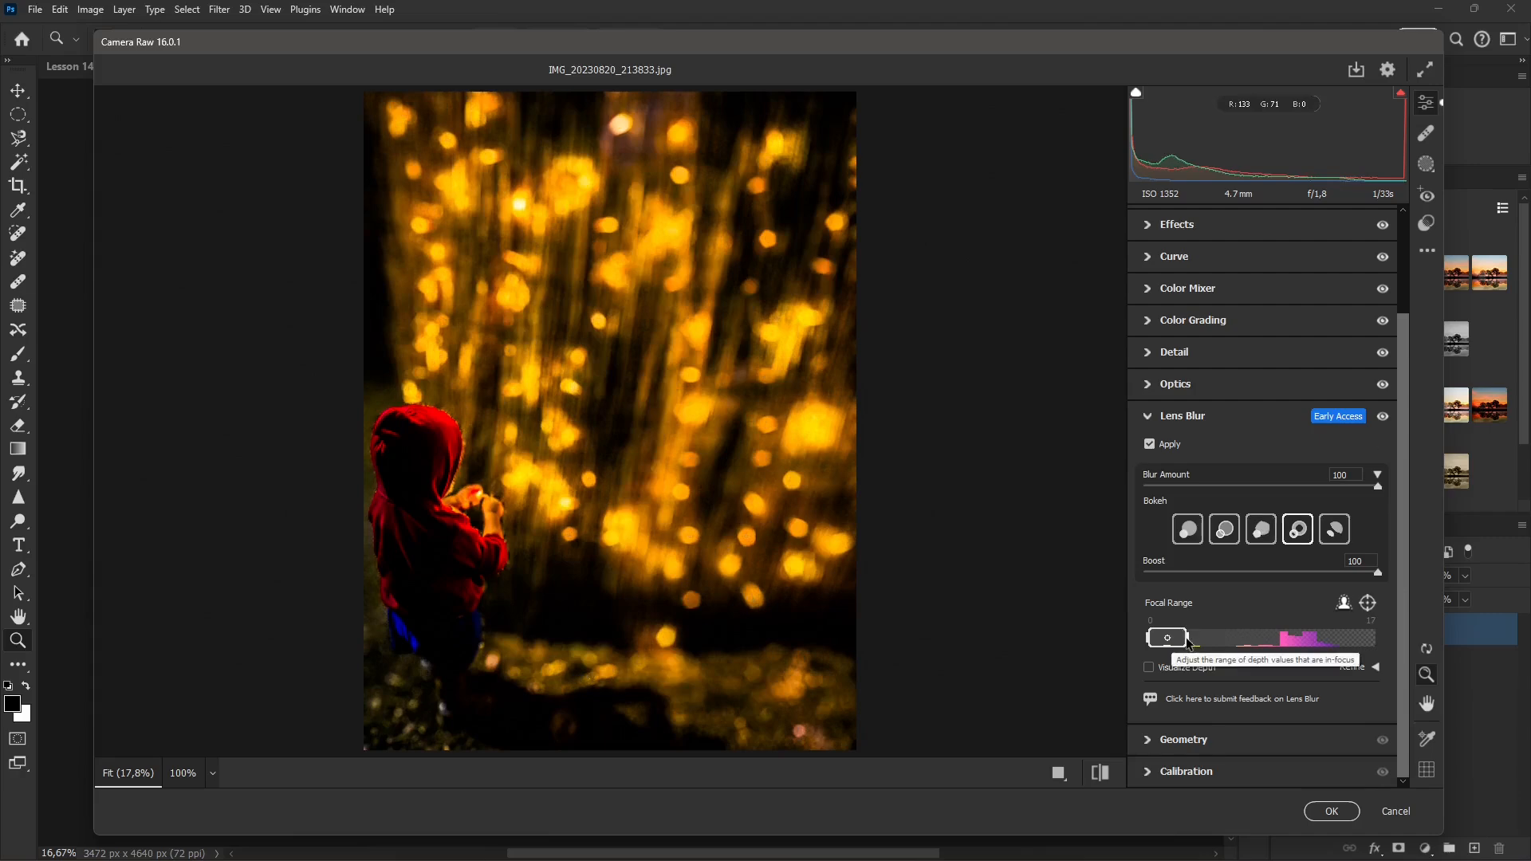
left_click_drag(1187, 639, 1191, 640)
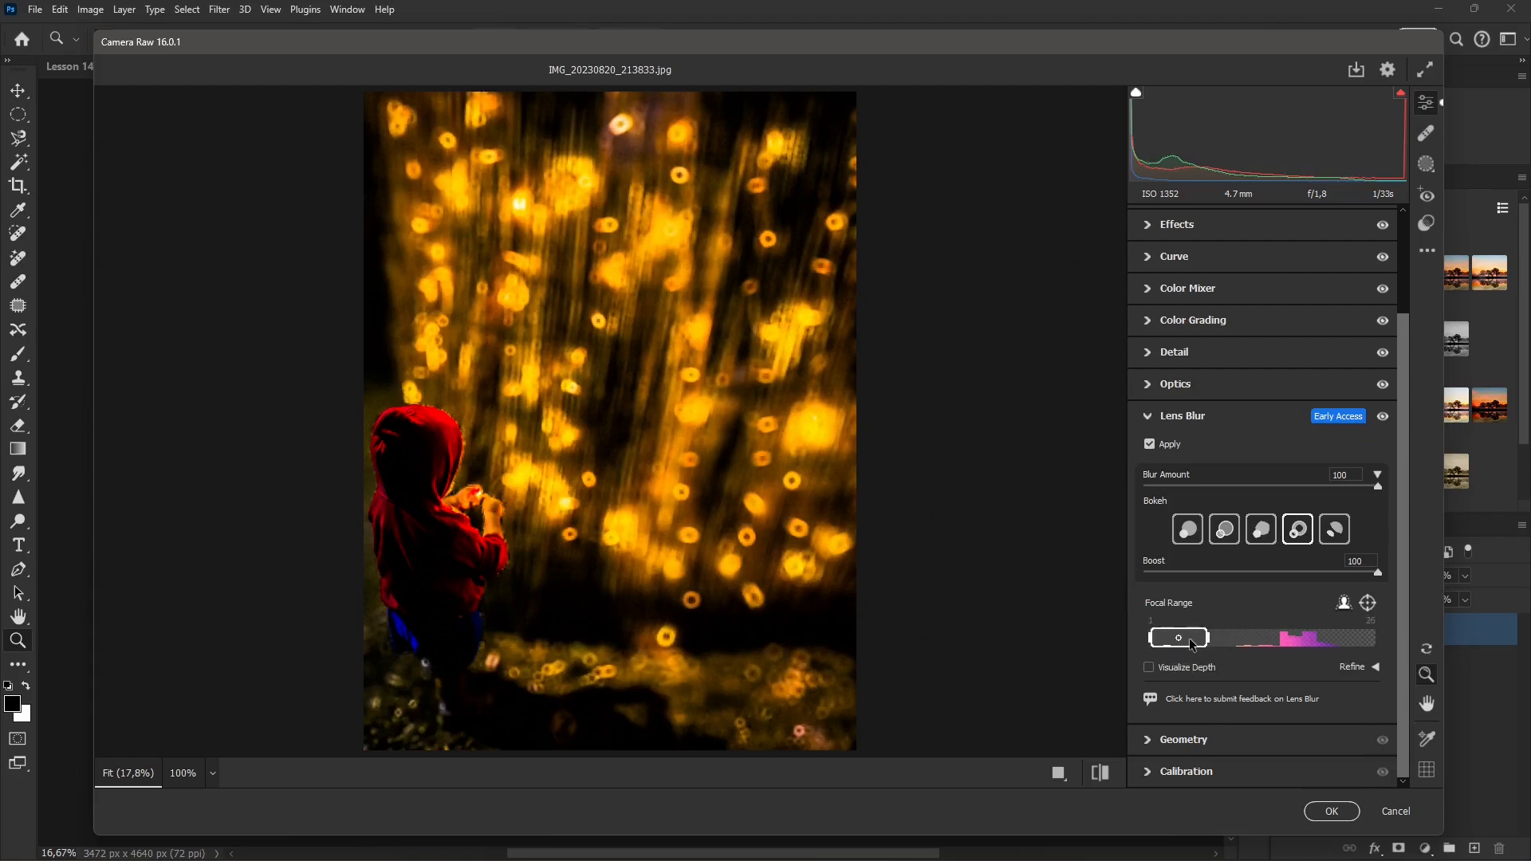
left_click(1261, 530)
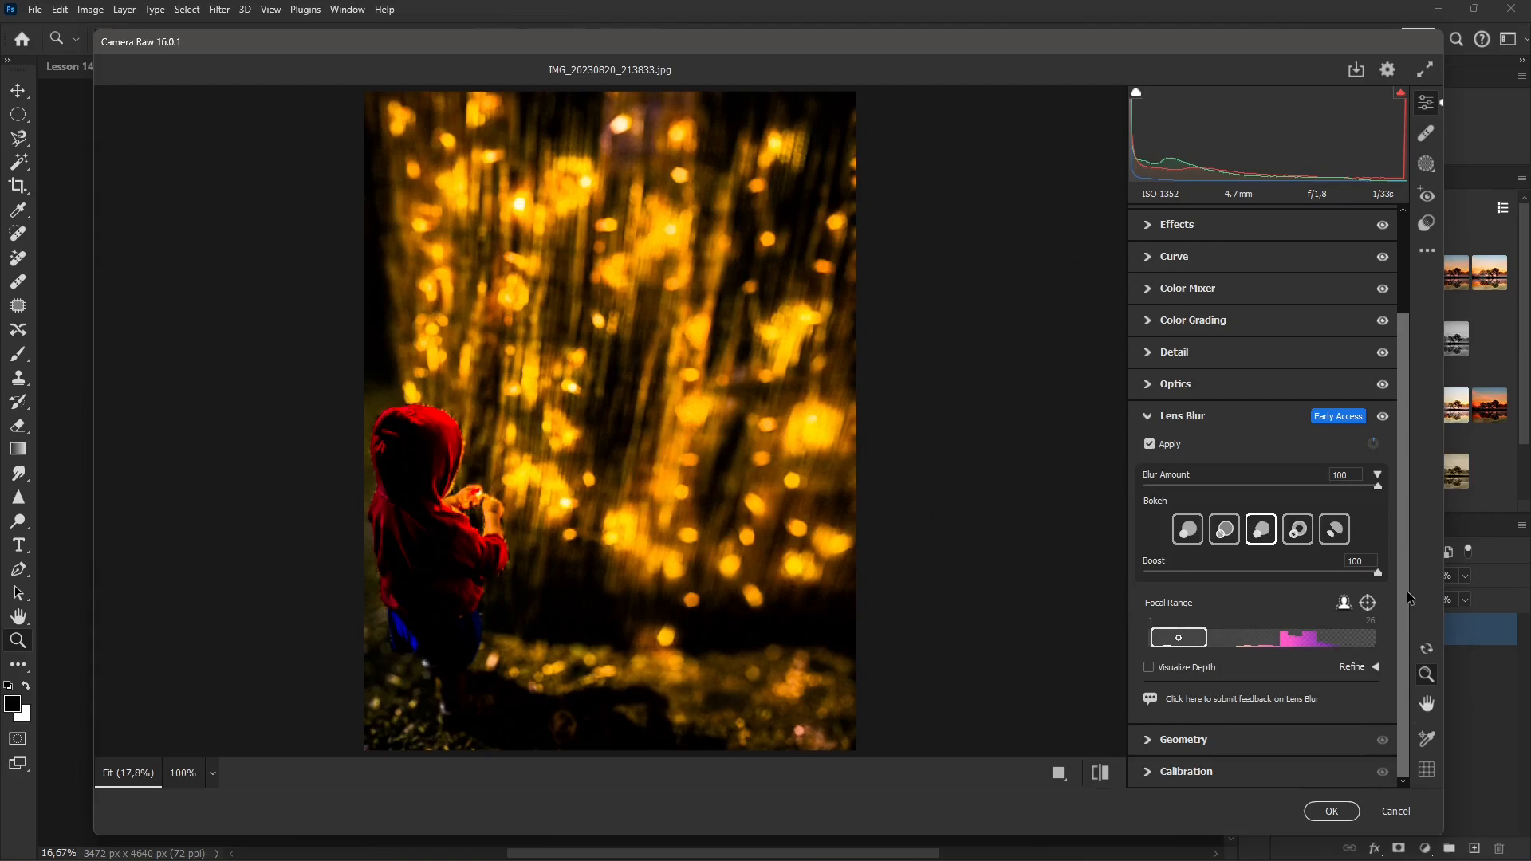
key("ctrl+z")
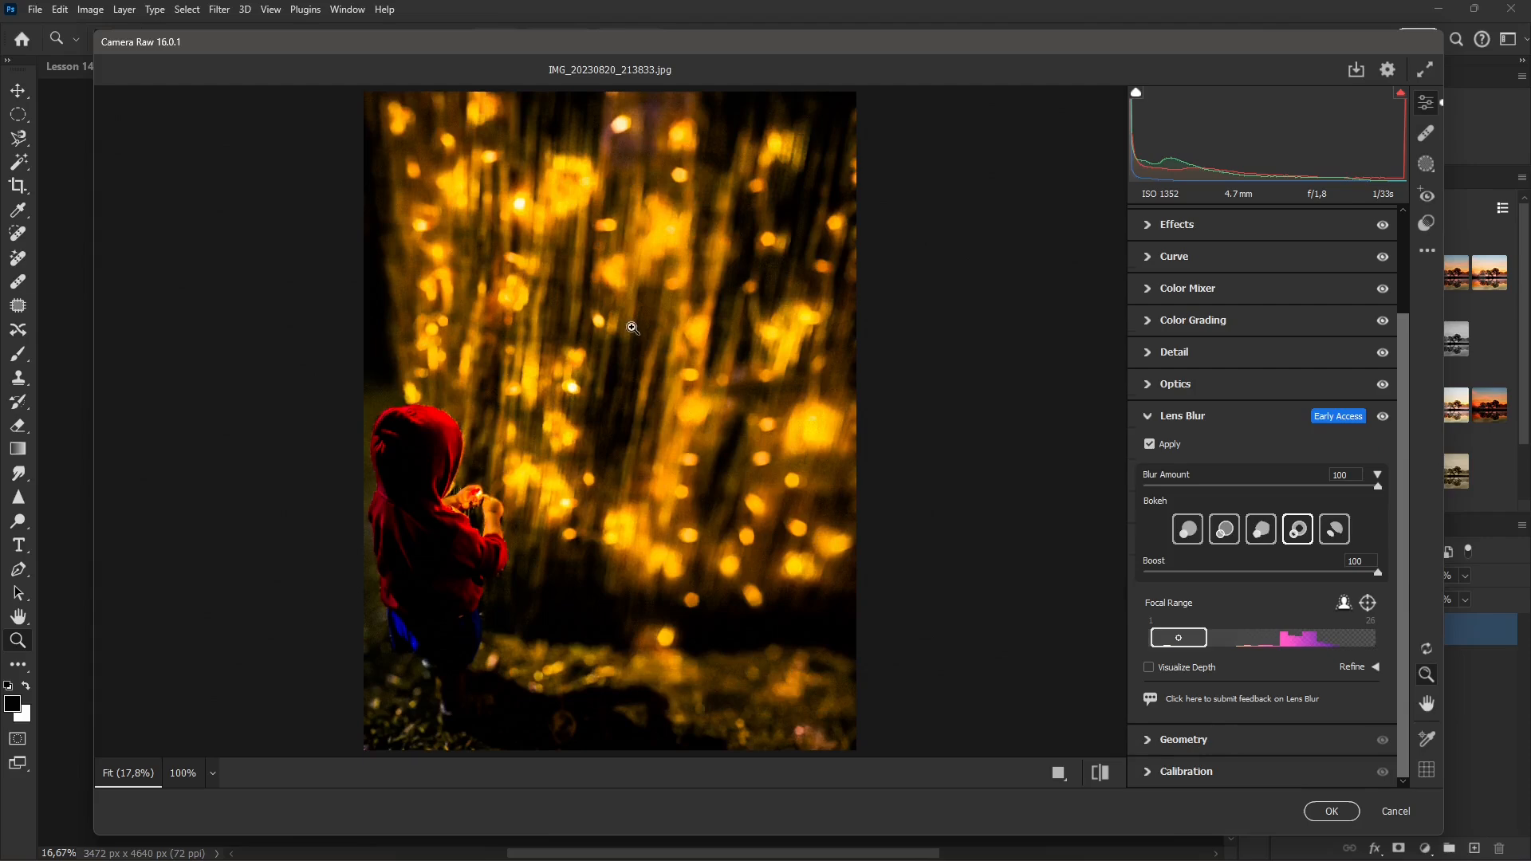
Step: Try the Vertical, Level and Full Upright corrections in the Geometry settings
left_click(1149, 739)
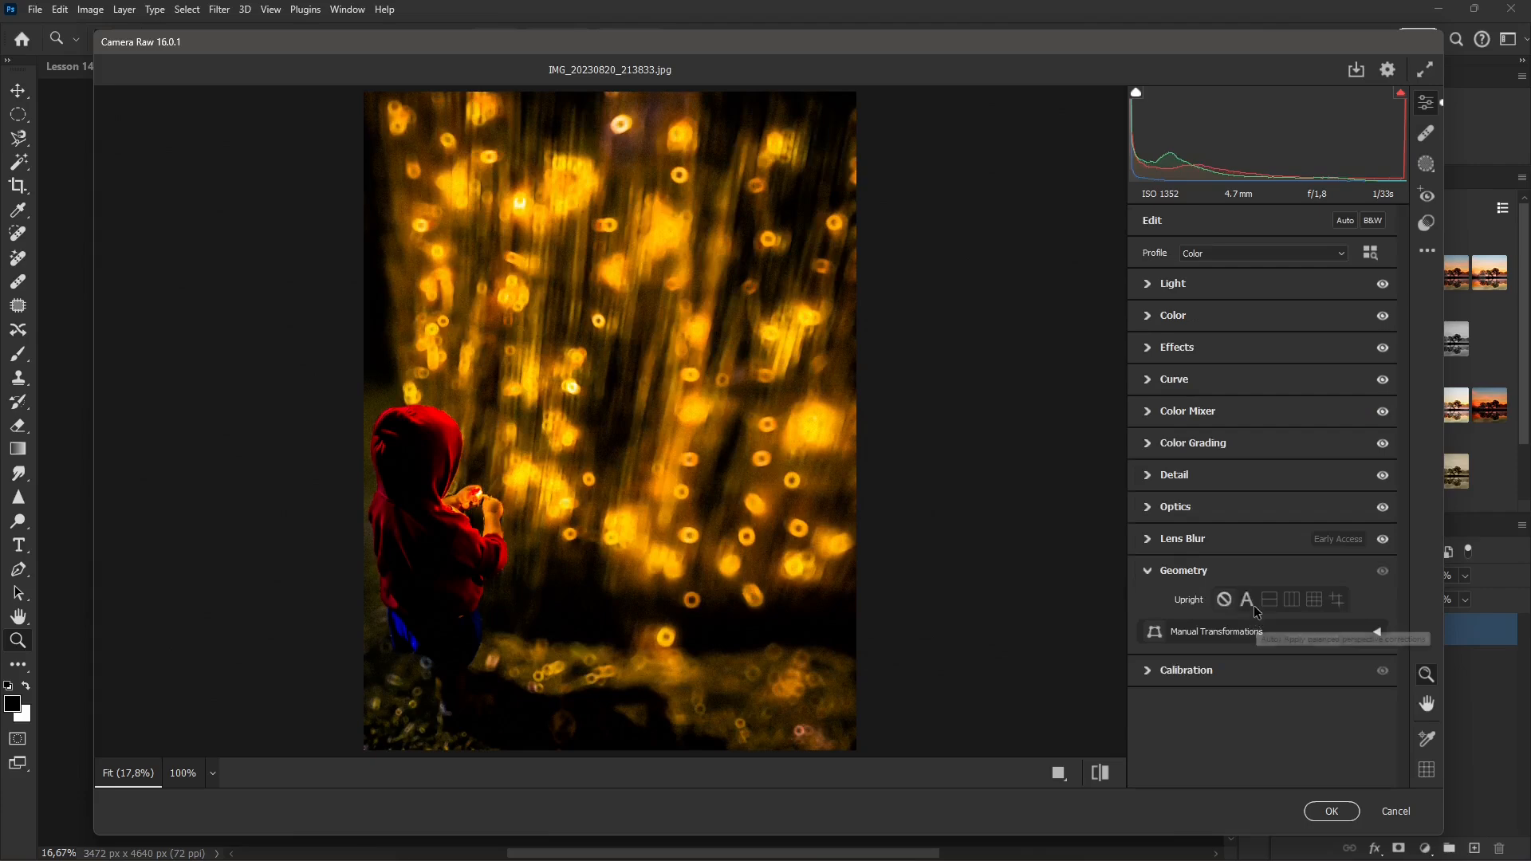
left_click(1292, 606)
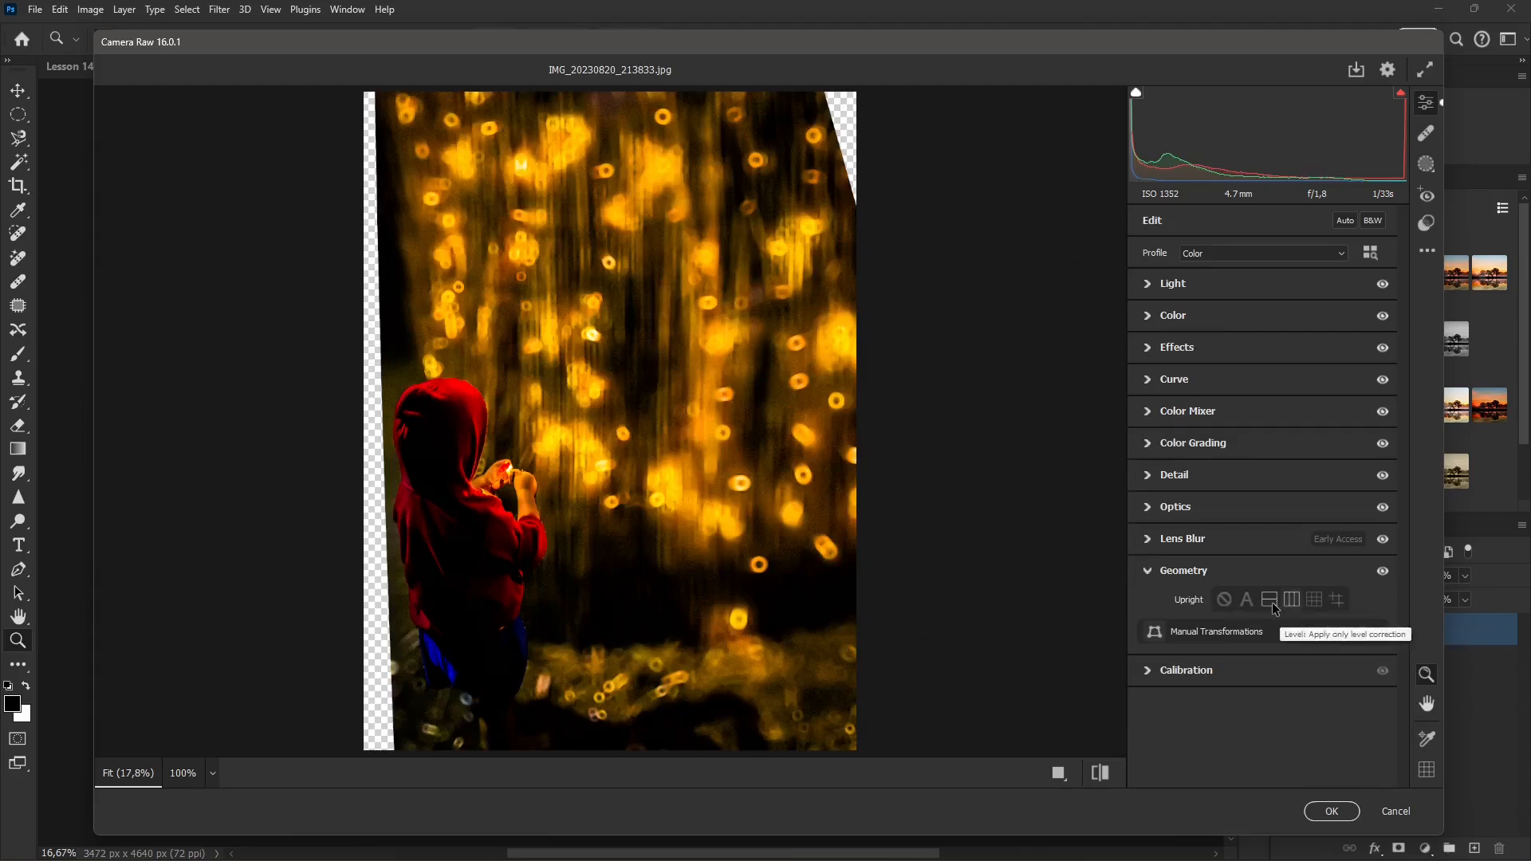
left_click(1272, 606)
left_click(1315, 604)
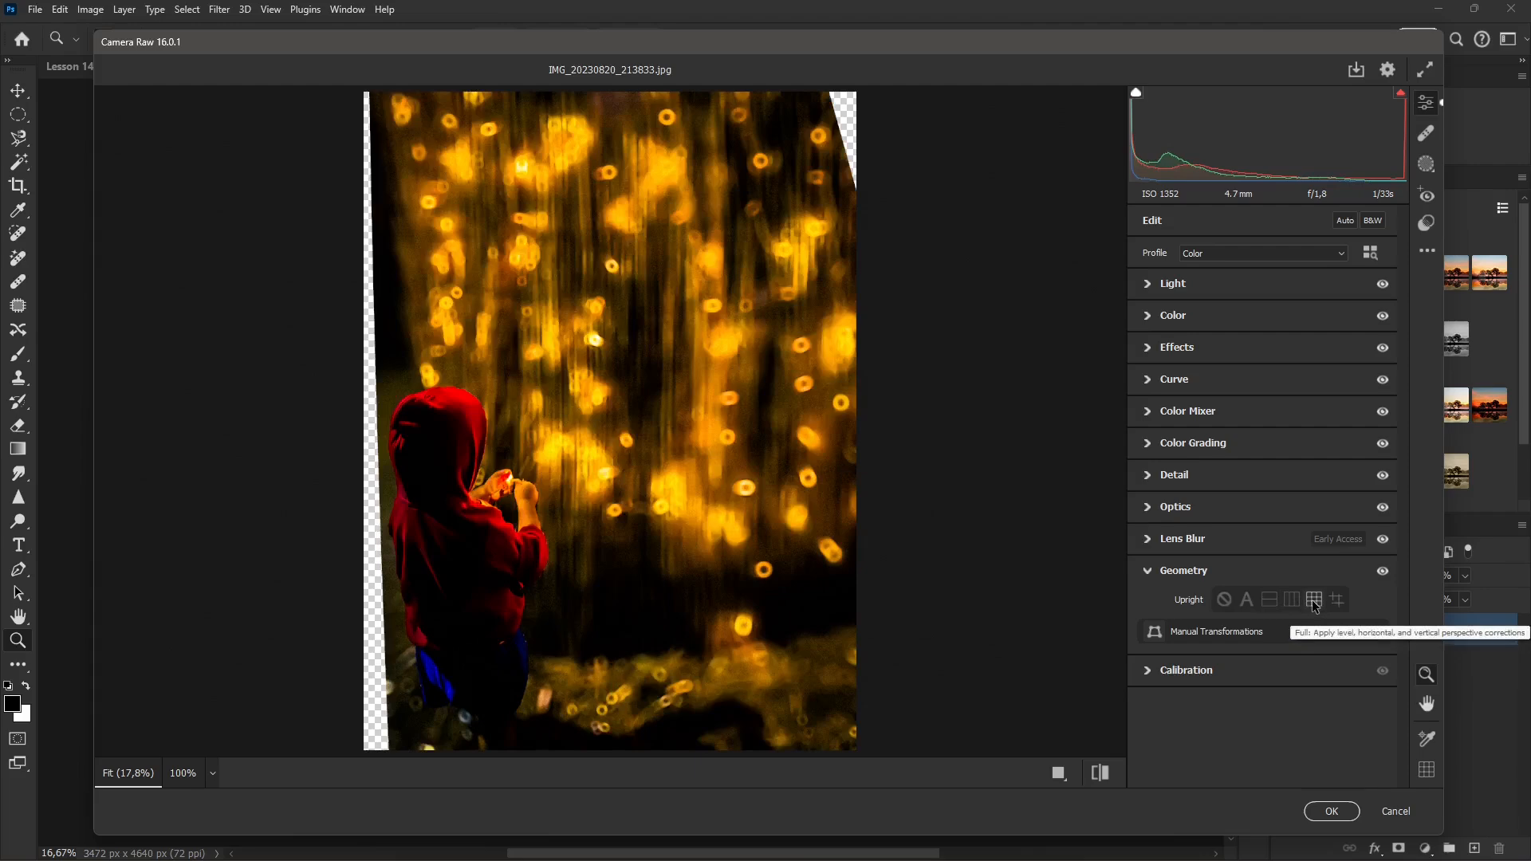
Step: Try Guided Upright with two near-horizontal guides along the ground edge and across the upper lights, compare the effect, and turn Upright off
left_click(1338, 603)
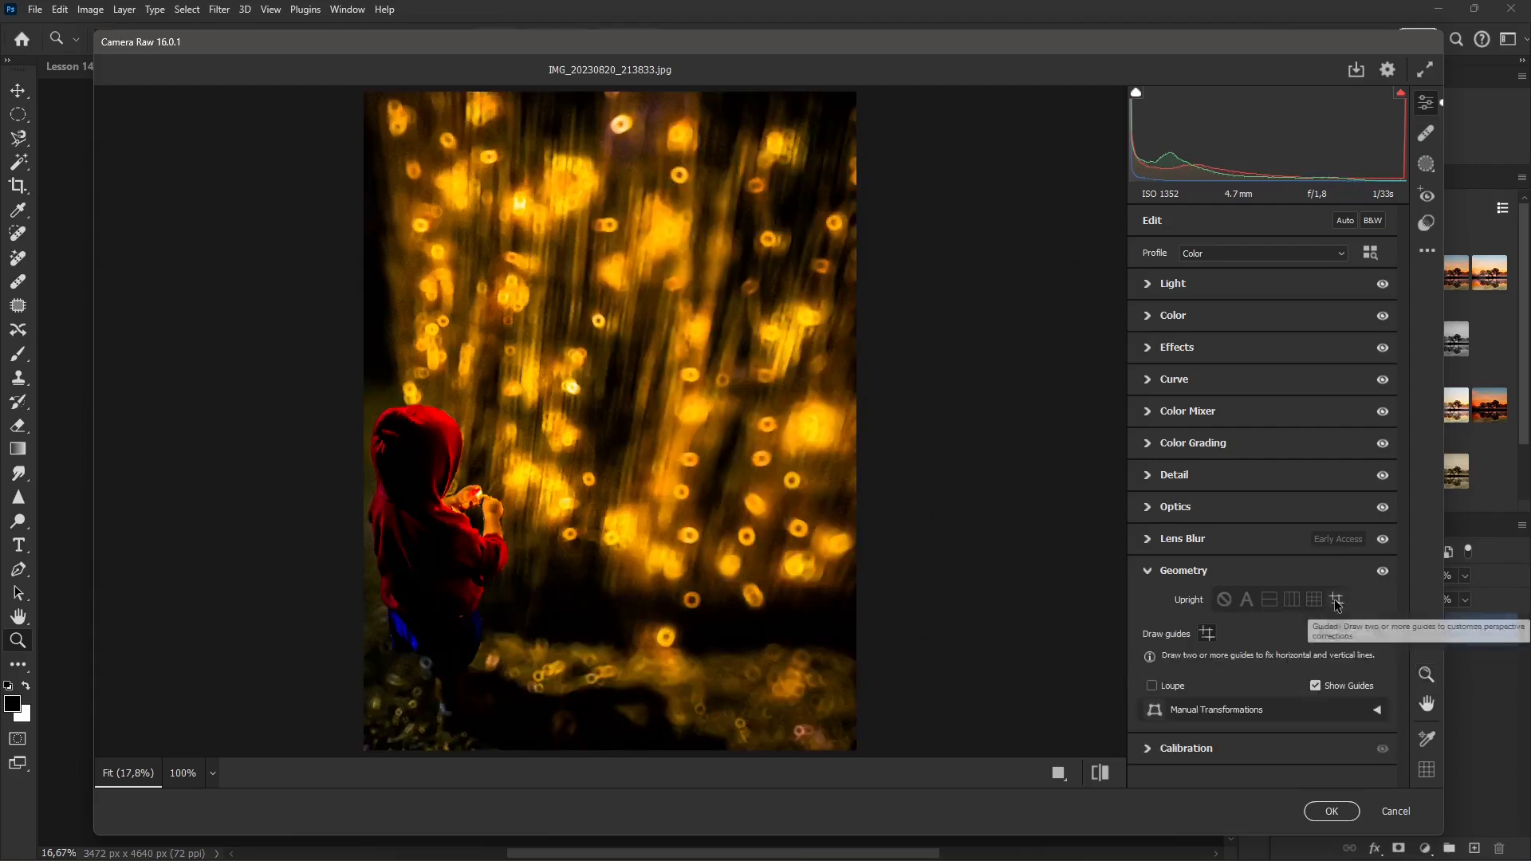
mouse_move(457, 639)
left_mouse_down()
mouse_move(694, 628)
mouse_move(697, 643)
left_mouse_up()
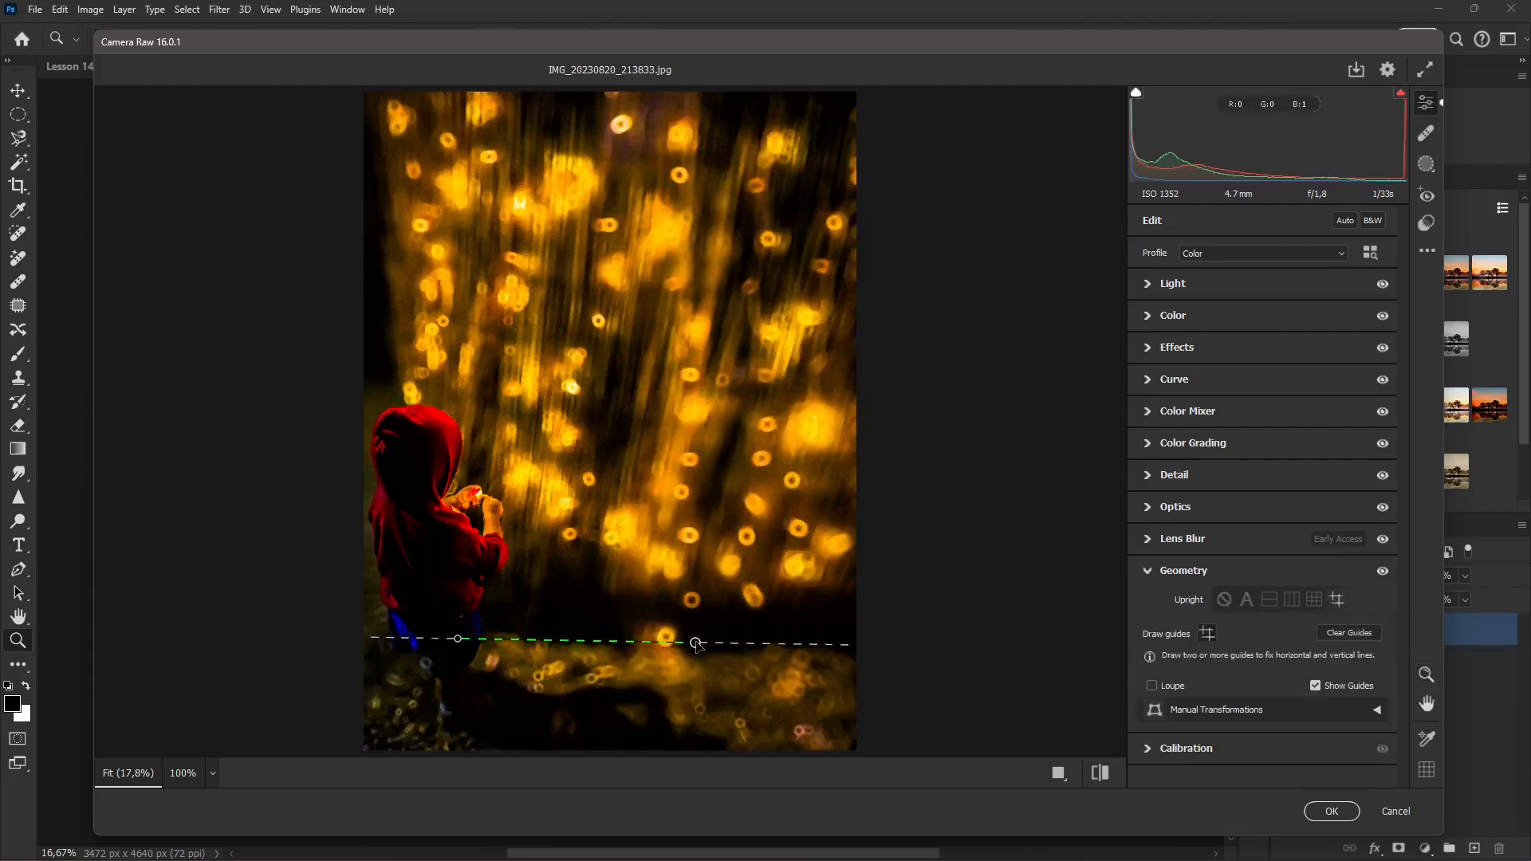
left_click_drag(414, 205, 738, 236)
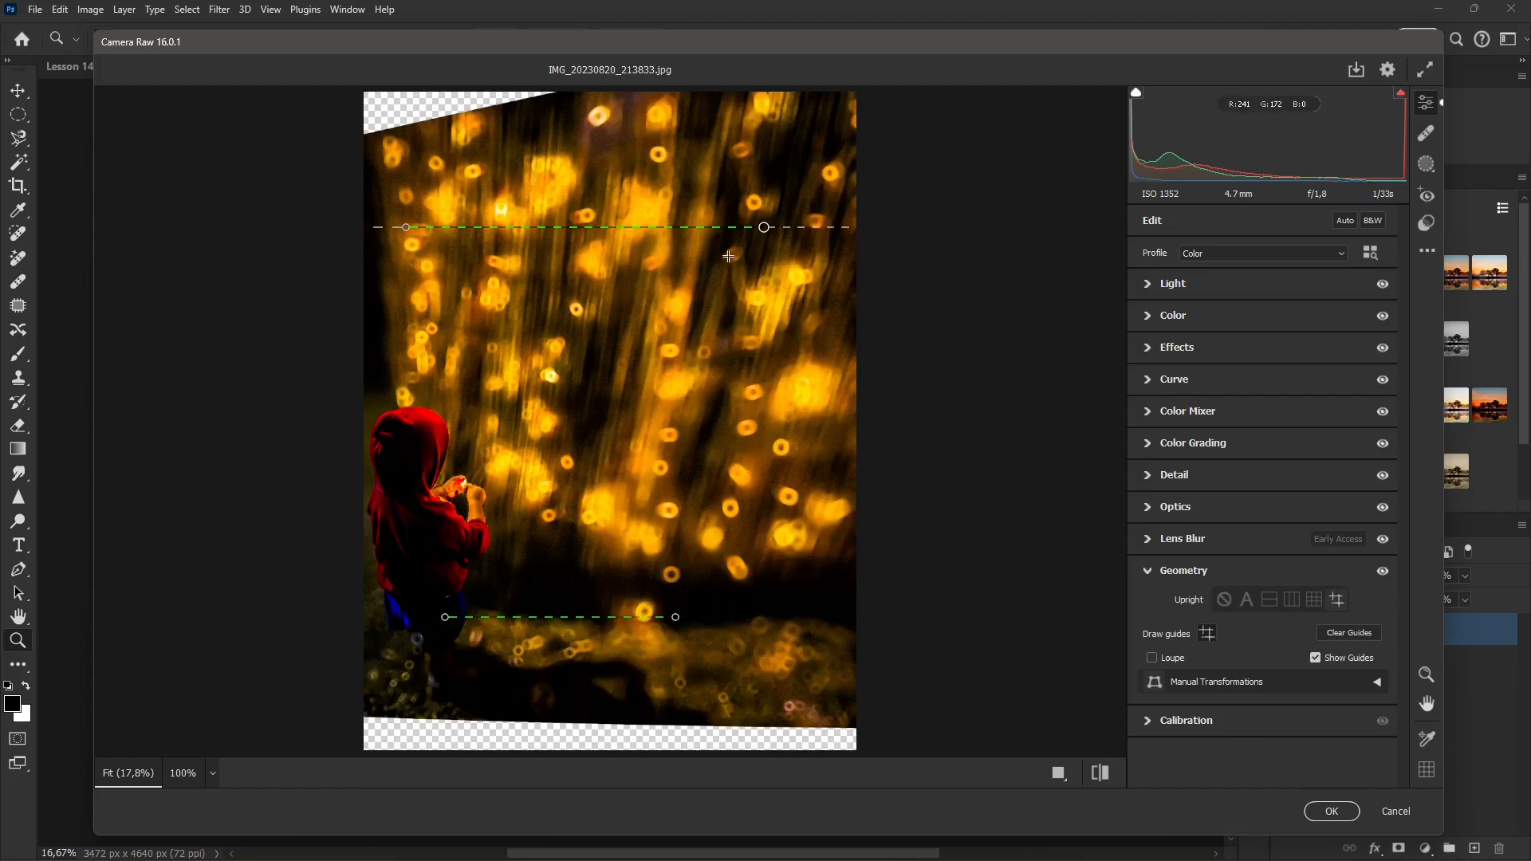
left_click(1383, 571)
left_click(1384, 572)
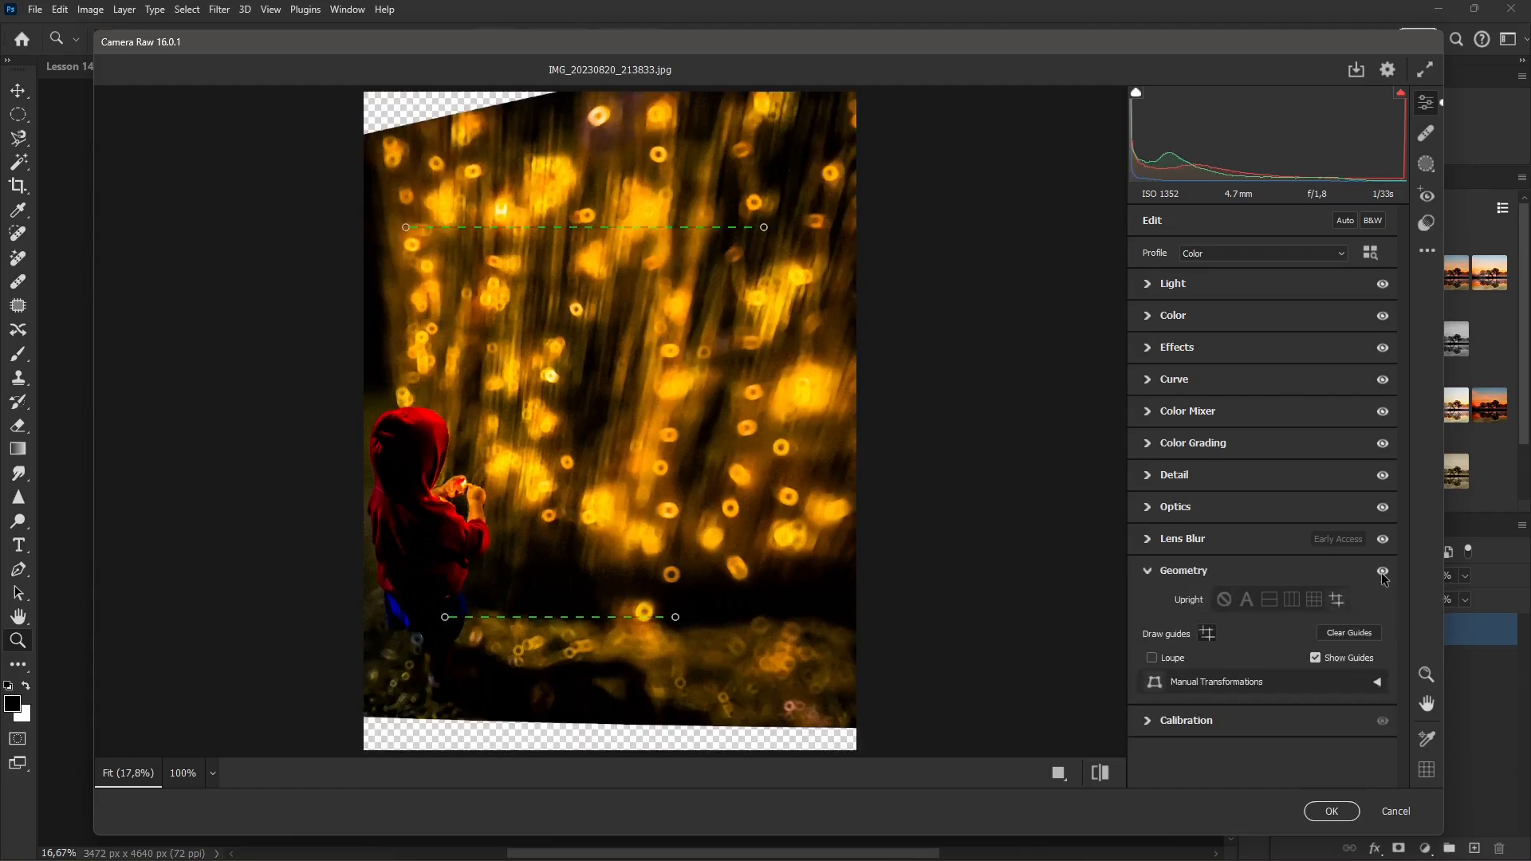
left_click(1227, 602)
Step: Expand the Calibration settings and apply the Camera Raw adjustments to the photo
left_click(1147, 572)
left_click(1146, 604)
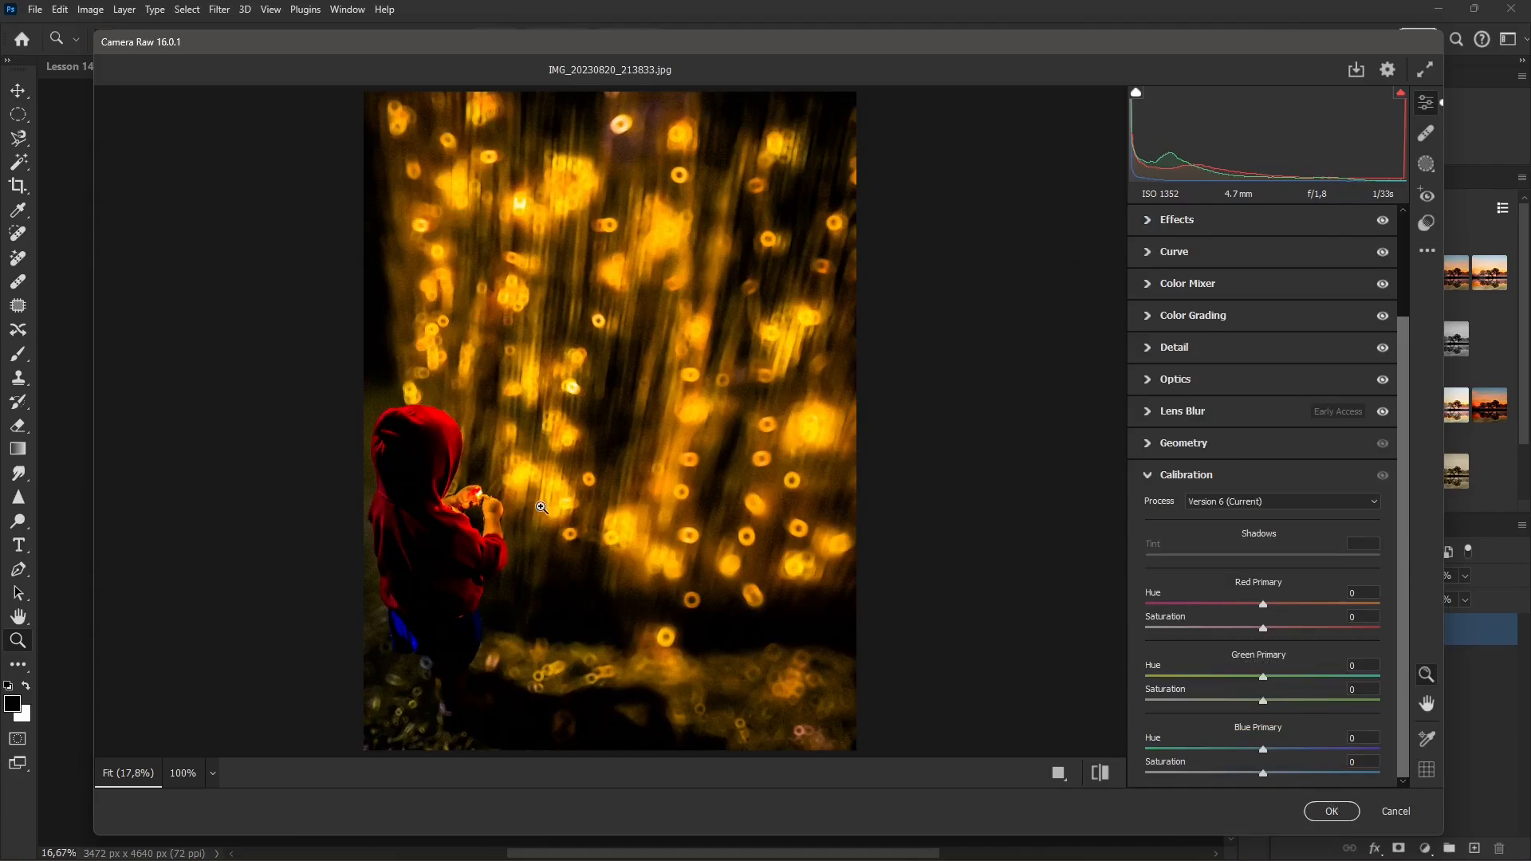
left_click(1330, 811)
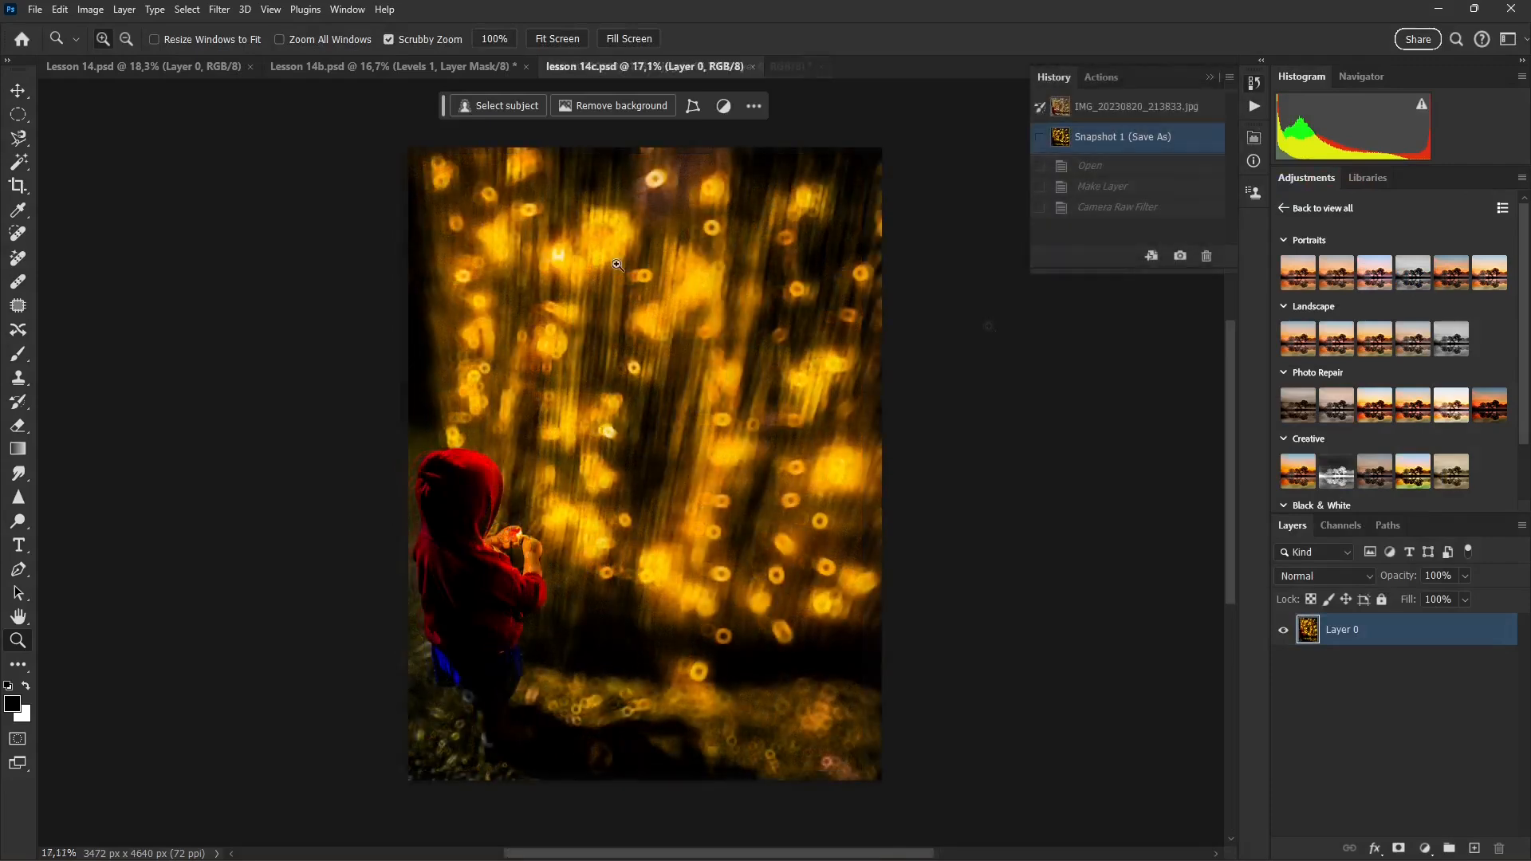
Step: Open the Lens Correction filter, reduce the preview to 12.5%, and switch Auto Scale Image off and back on
left_click(220, 8)
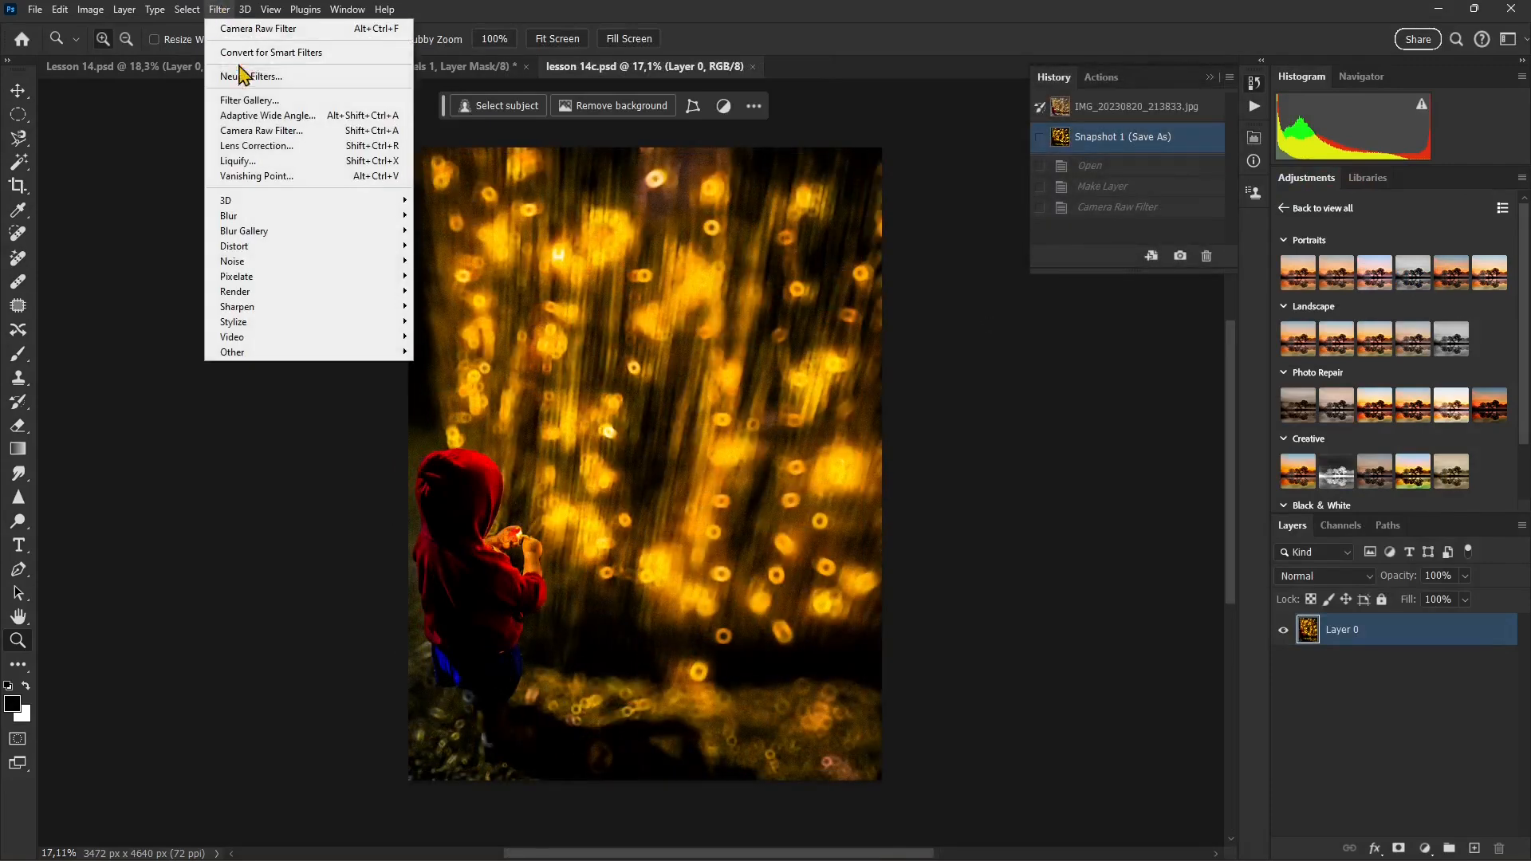
left_click(297, 146)
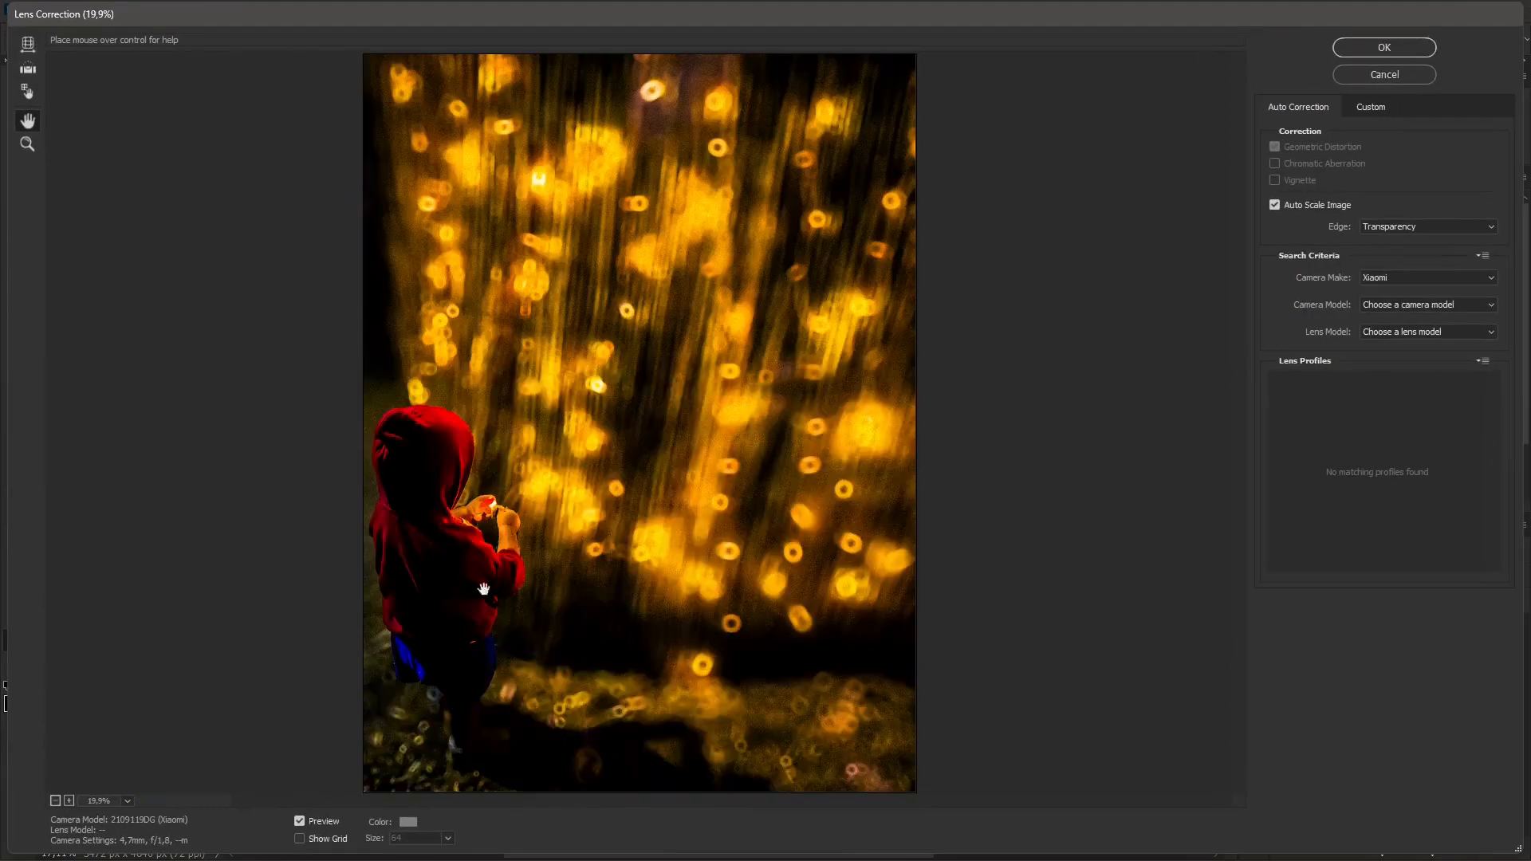
left_click(56, 802)
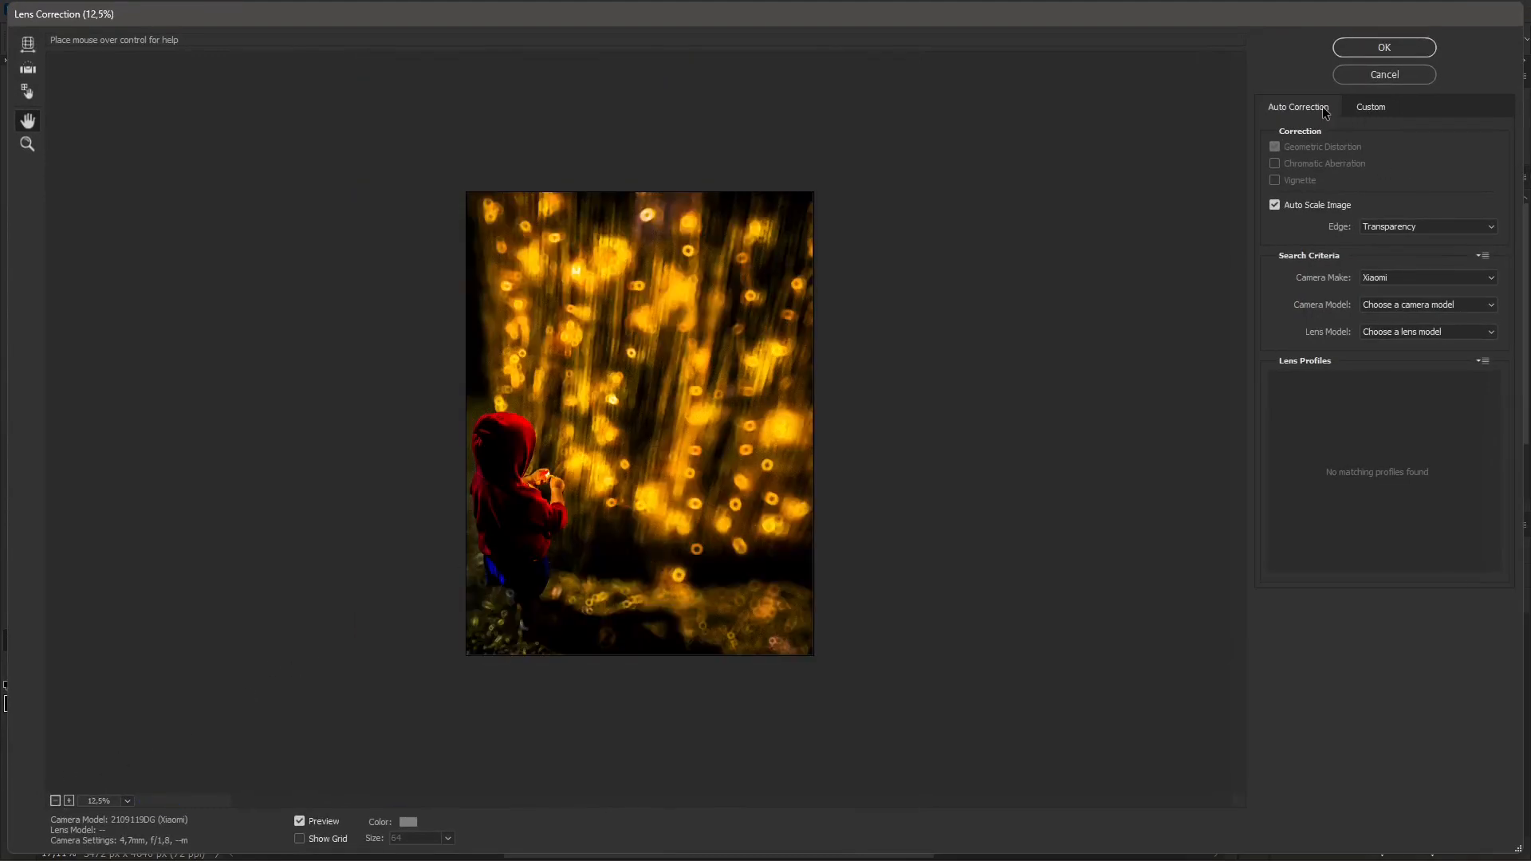
left_click(1276, 206)
left_click(1277, 206)
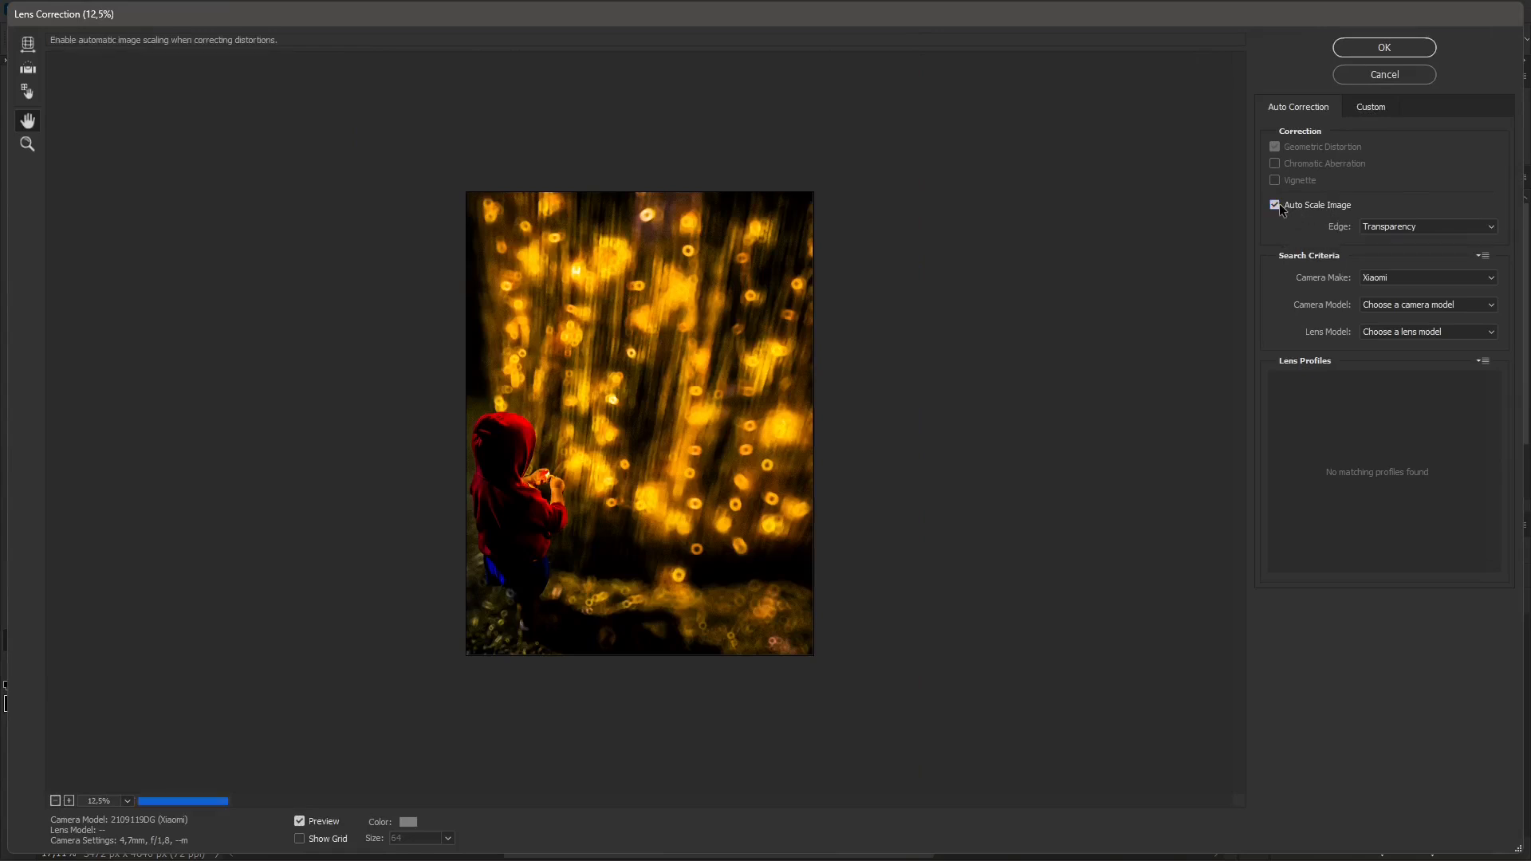
Step: Try the Olympus and Parrot camera makes as lens correction profiles
left_click(1366, 279)
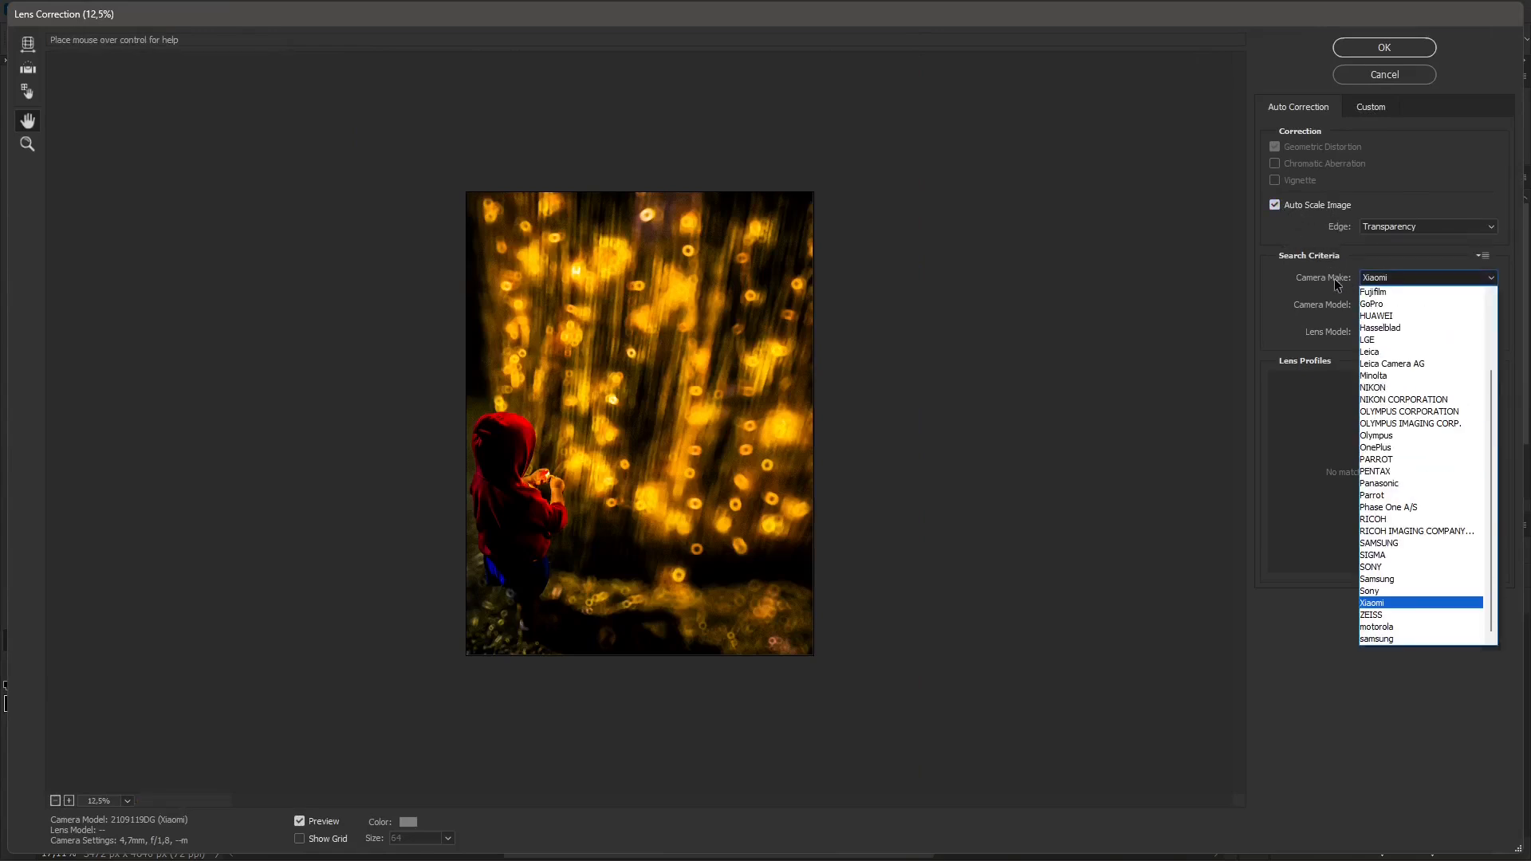
left_click(1399, 435)
left_click(1376, 281)
left_click(1392, 495)
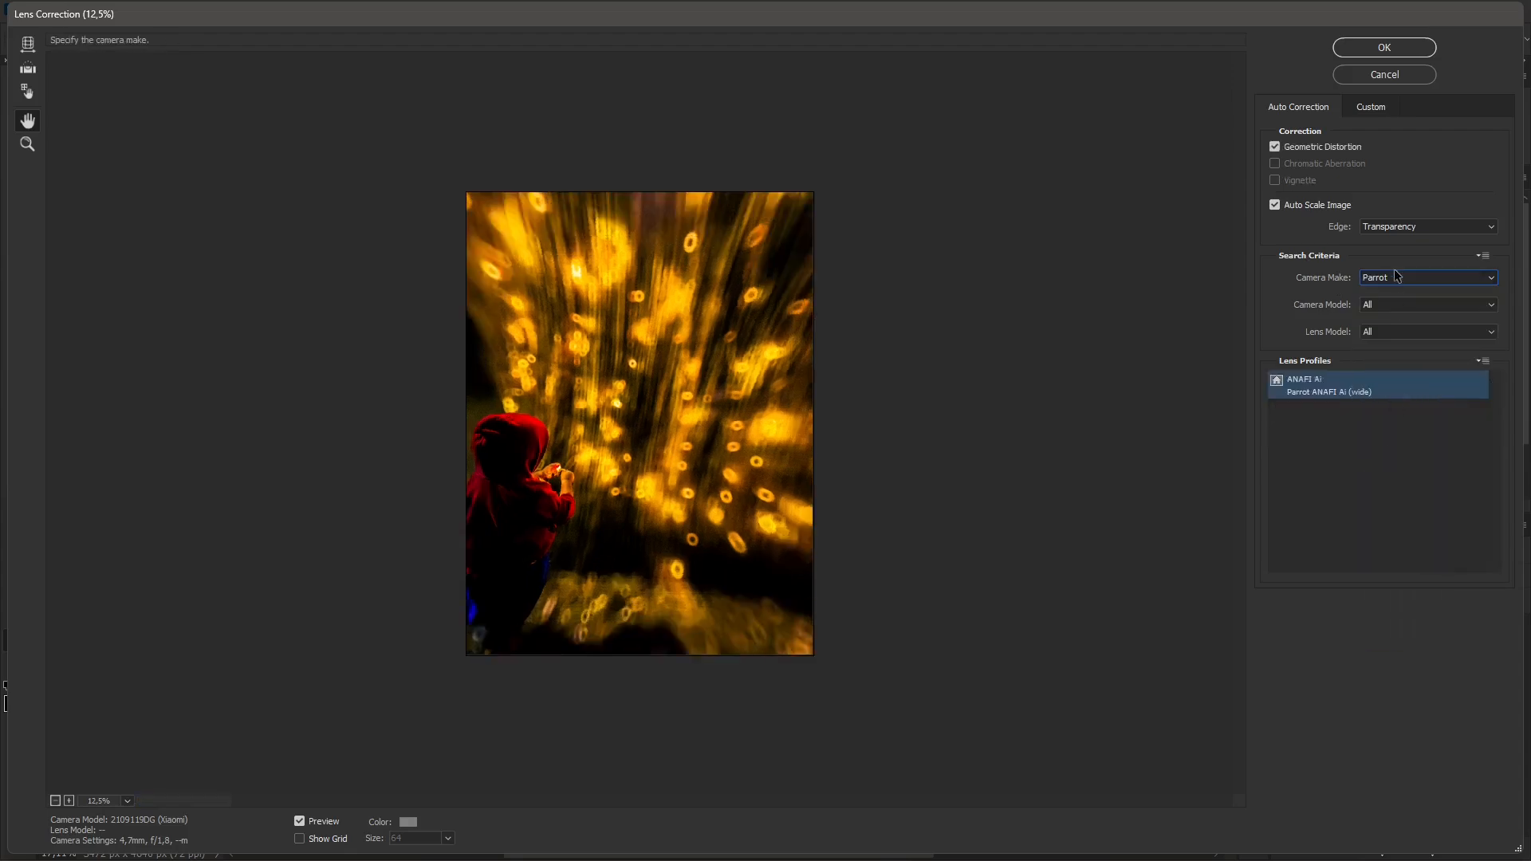
Step: Set the camera make to motorola with the moto g power (2021) profile and apply the lens correction
left_click(1385, 279)
left_click(1318, 622)
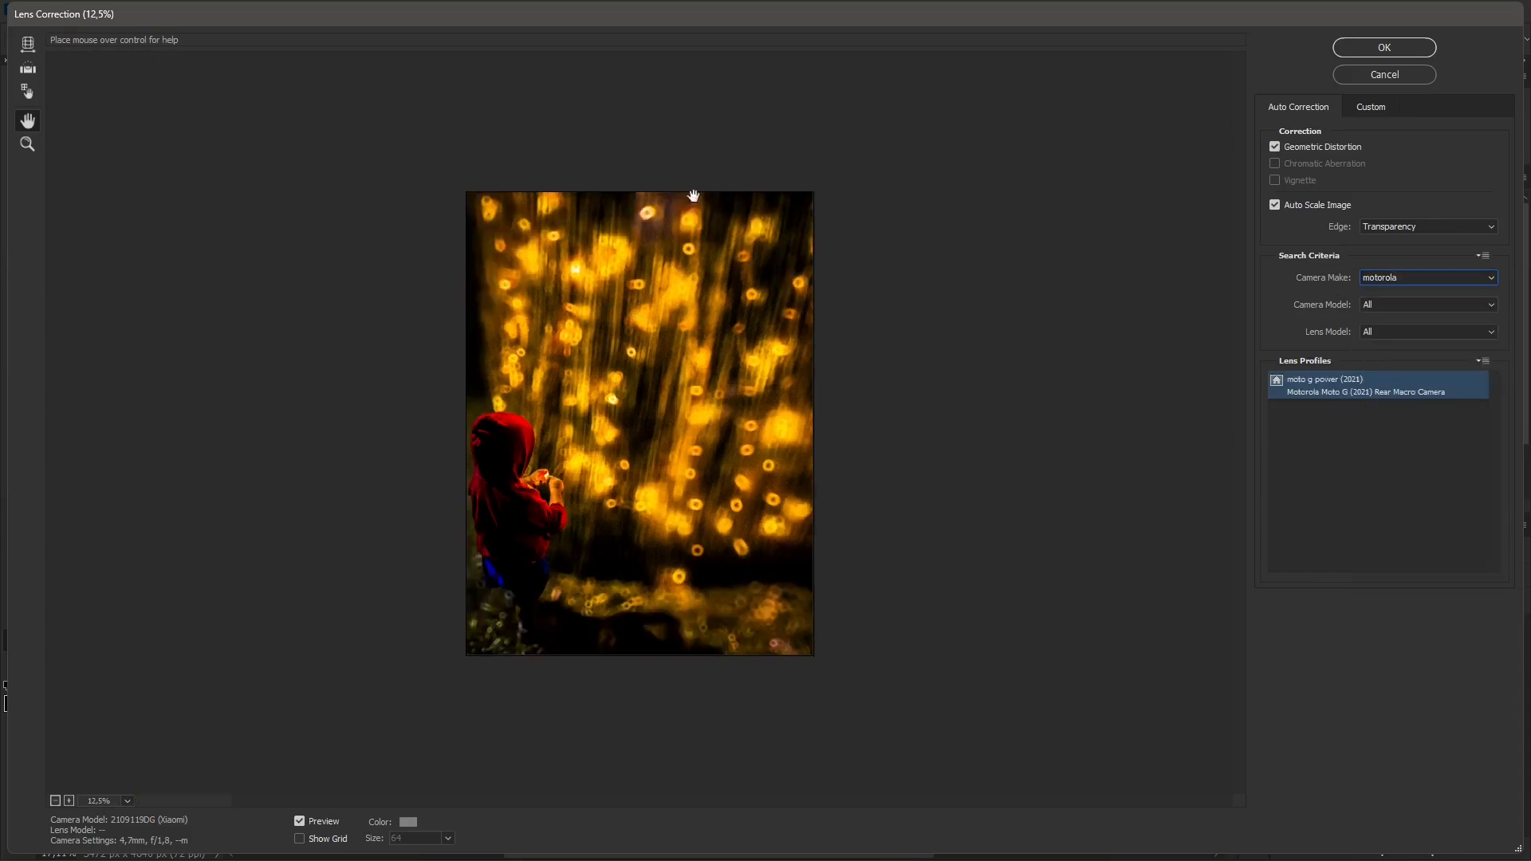
left_click(1373, 48)
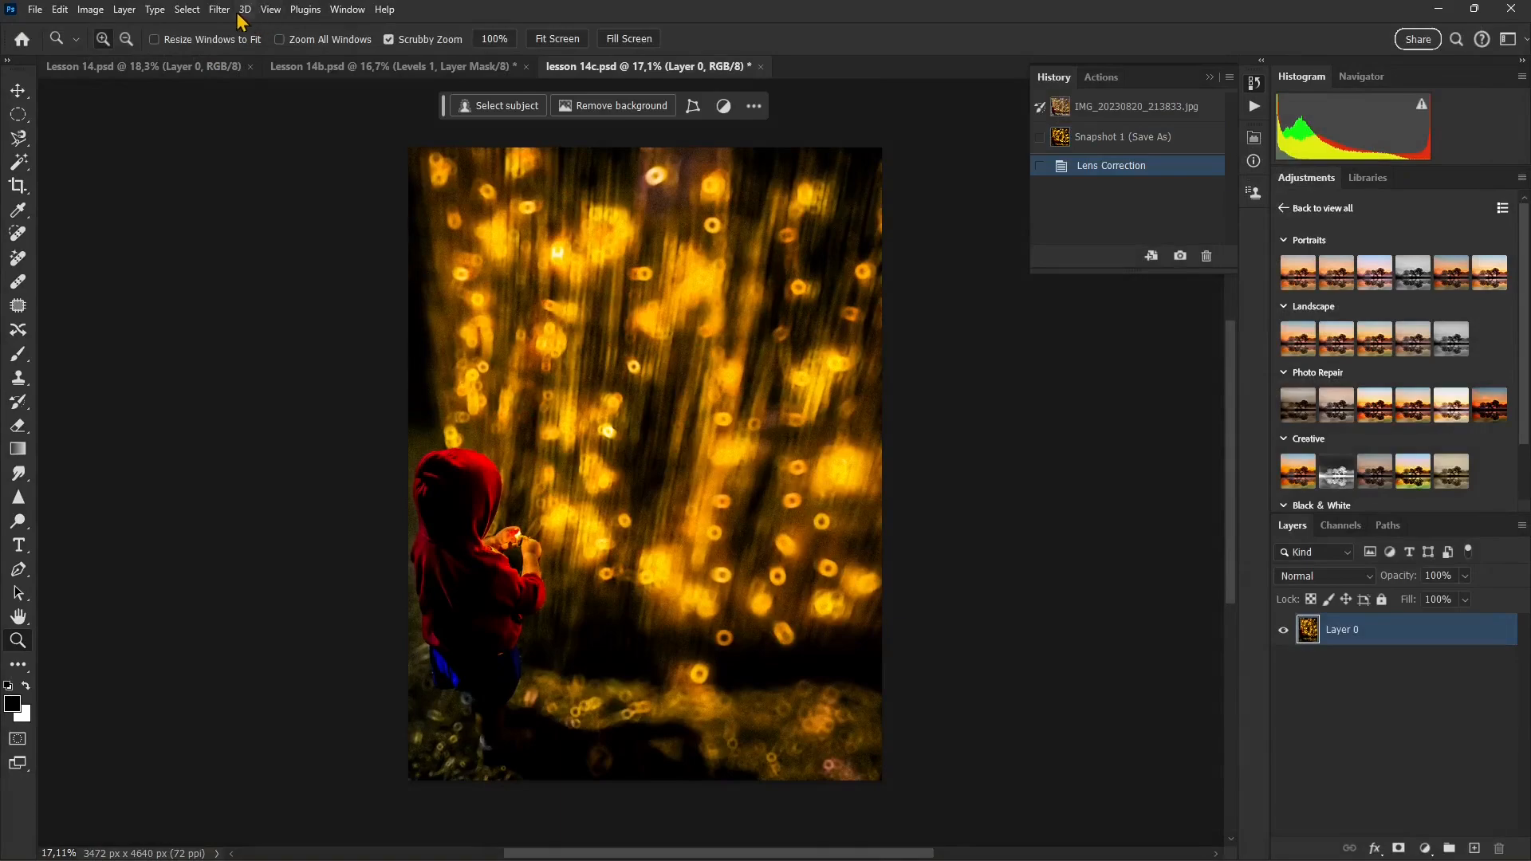
Step: In the Liquify filter, pull spikes out of the child's outline with Forward Warp and restore a few with the Reconstruct tool
left_click(219, 10)
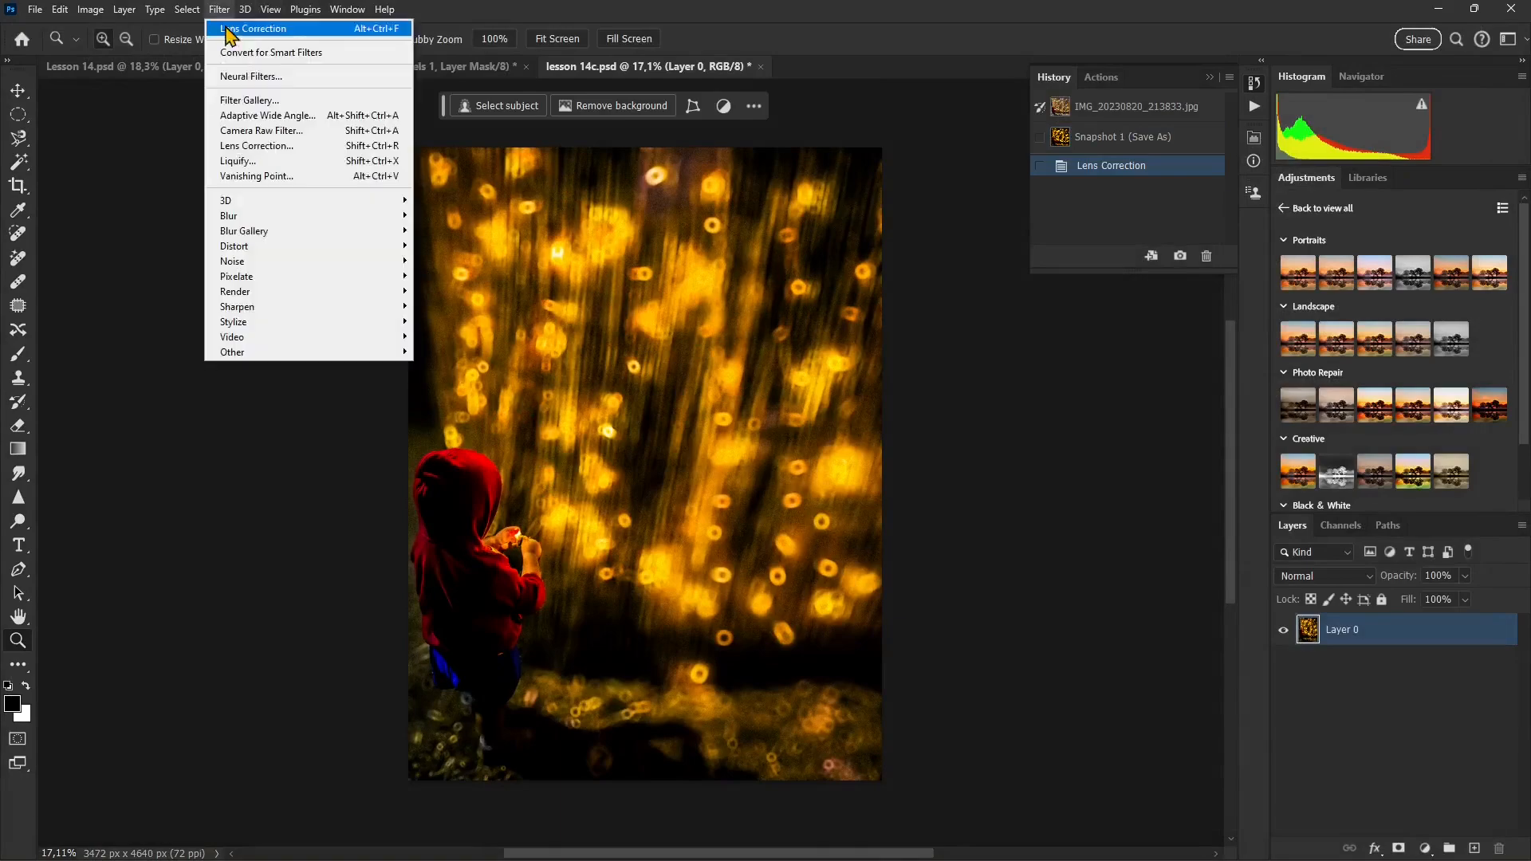
left_click(270, 163)
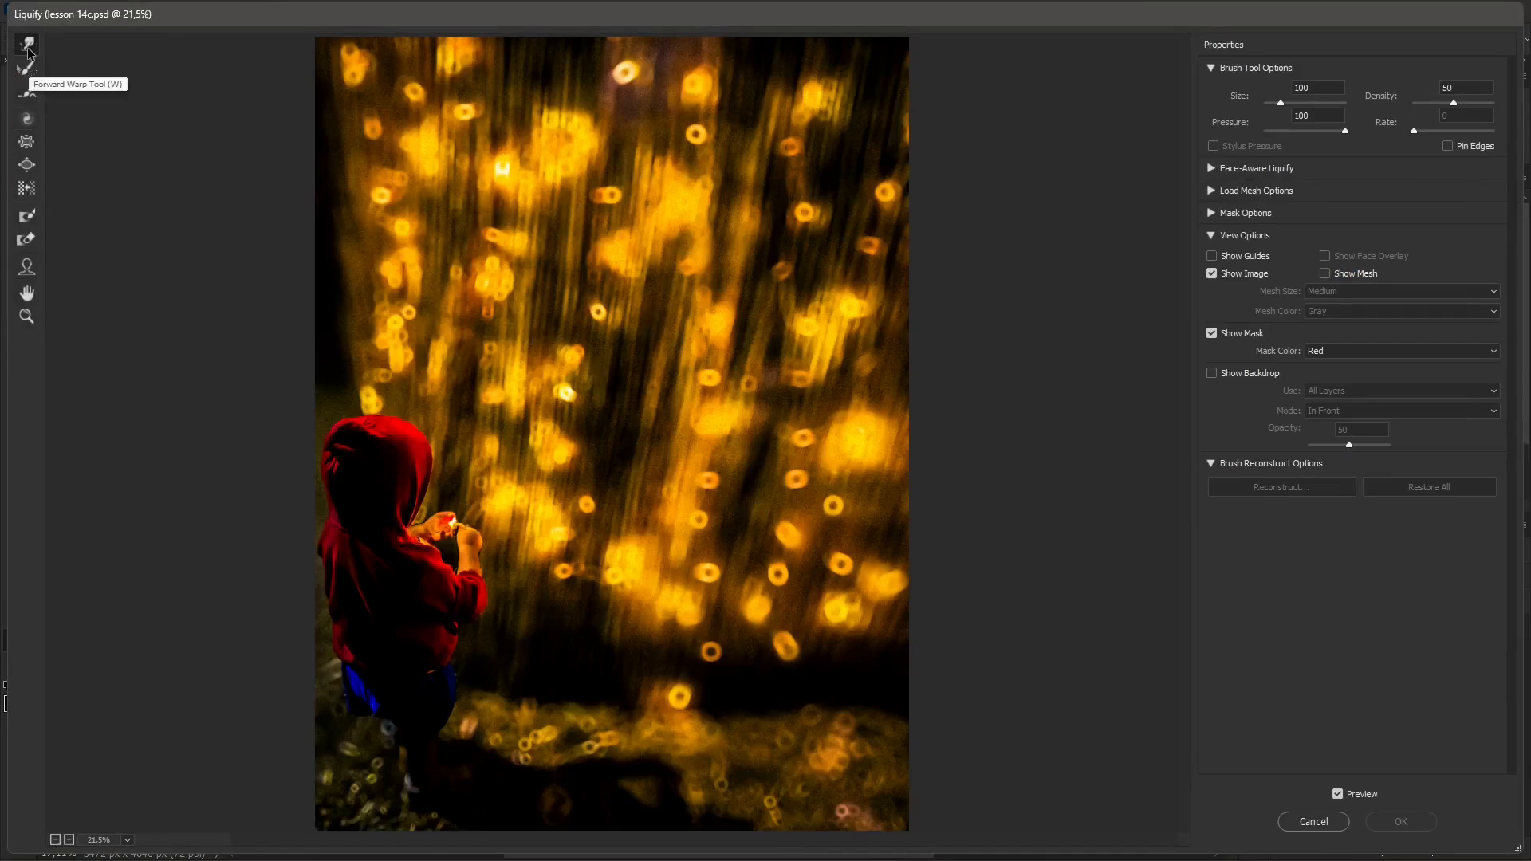
mouse_move(397, 423)
left_mouse_down()
mouse_move(372, 402)
mouse_move(364, 422)
mouse_move(342, 399)
mouse_move(340, 432)
mouse_move(319, 429)
mouse_move(346, 472)
mouse_move(315, 471)
mouse_move(330, 507)
mouse_move(318, 505)
mouse_move(392, 473)
mouse_move(419, 435)
mouse_move(432, 481)
mouse_move(365, 516)
mouse_move(417, 496)
mouse_move(380, 551)
mouse_move(311, 516)
mouse_move(349, 586)
mouse_move(312, 661)
mouse_move(337, 662)
mouse_move(372, 710)
mouse_move(436, 706)
mouse_move(440, 670)
mouse_move(474, 646)
mouse_move(449, 624)
mouse_move(477, 586)
left_mouse_up()
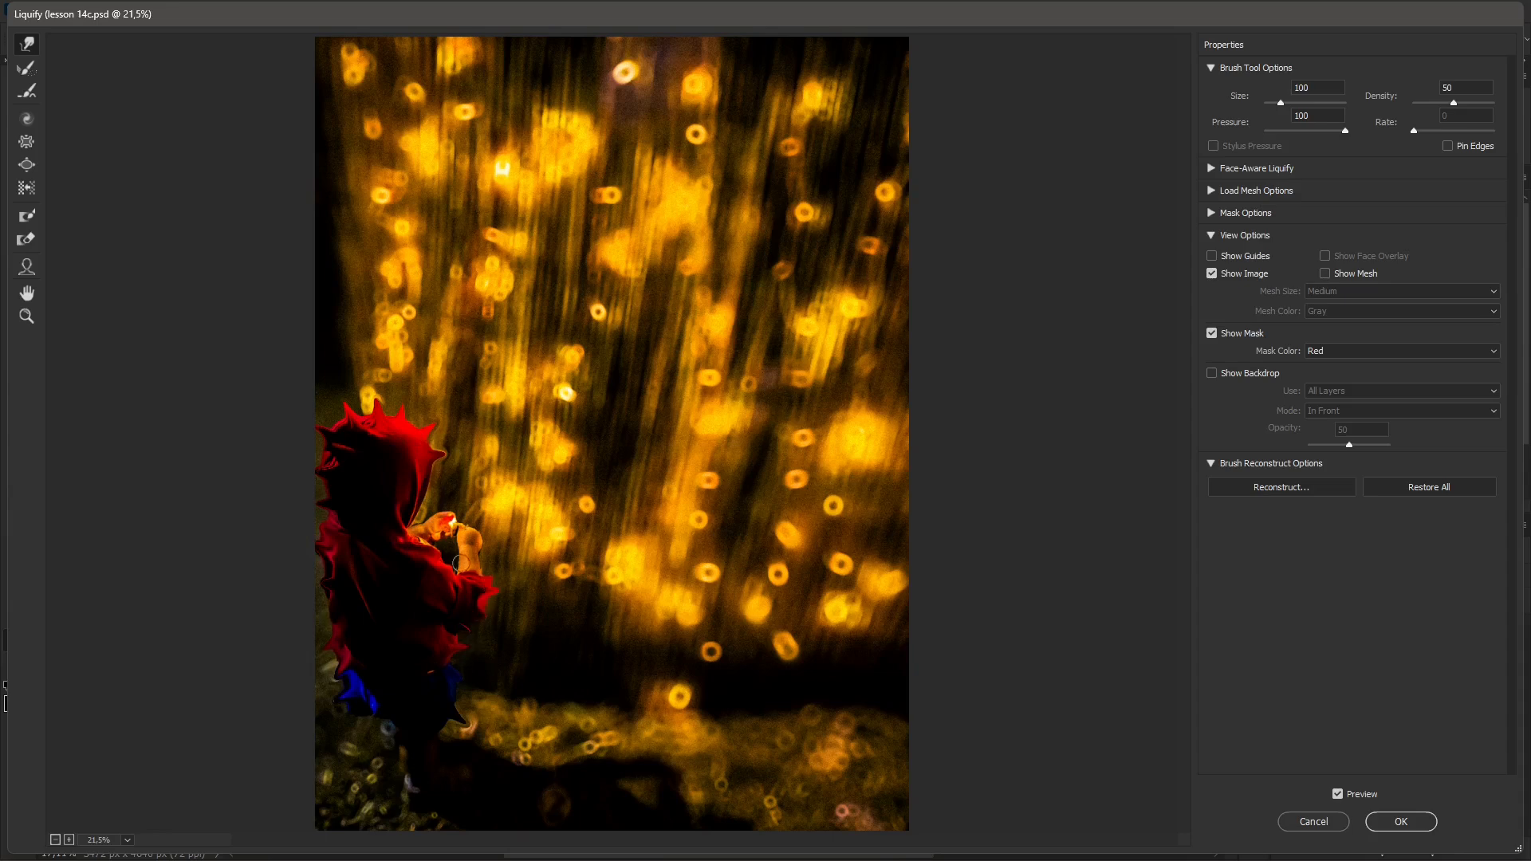
left_click(32, 74)
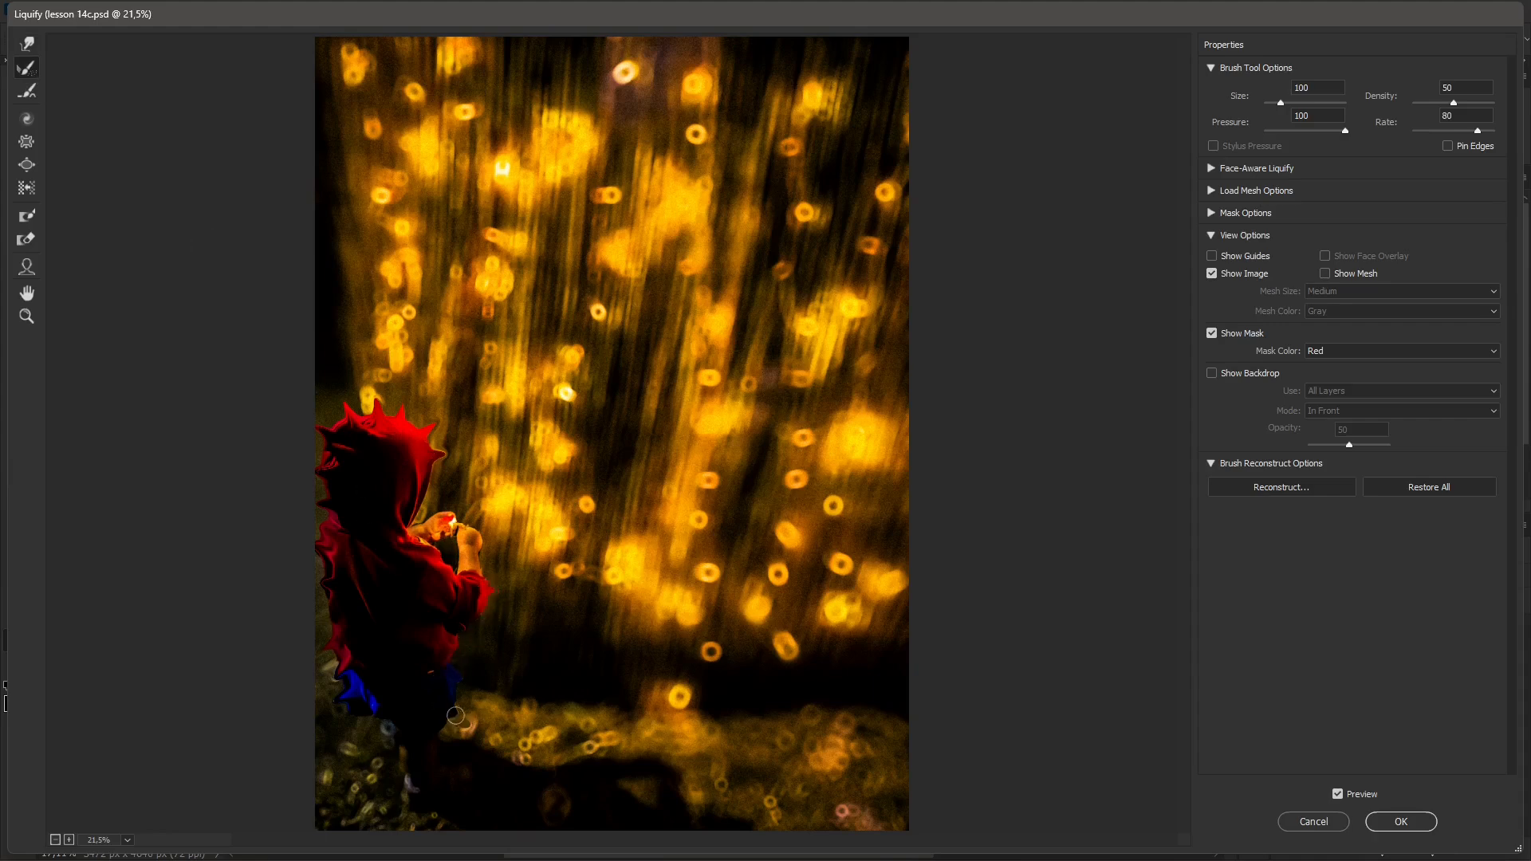
left_click(27, 94)
Step: Twirl the golden light streaks in the middle of the photo with the Twirl tool at brush size 2234
left_click(25, 121)
left_click_drag(1284, 103, 1309, 102)
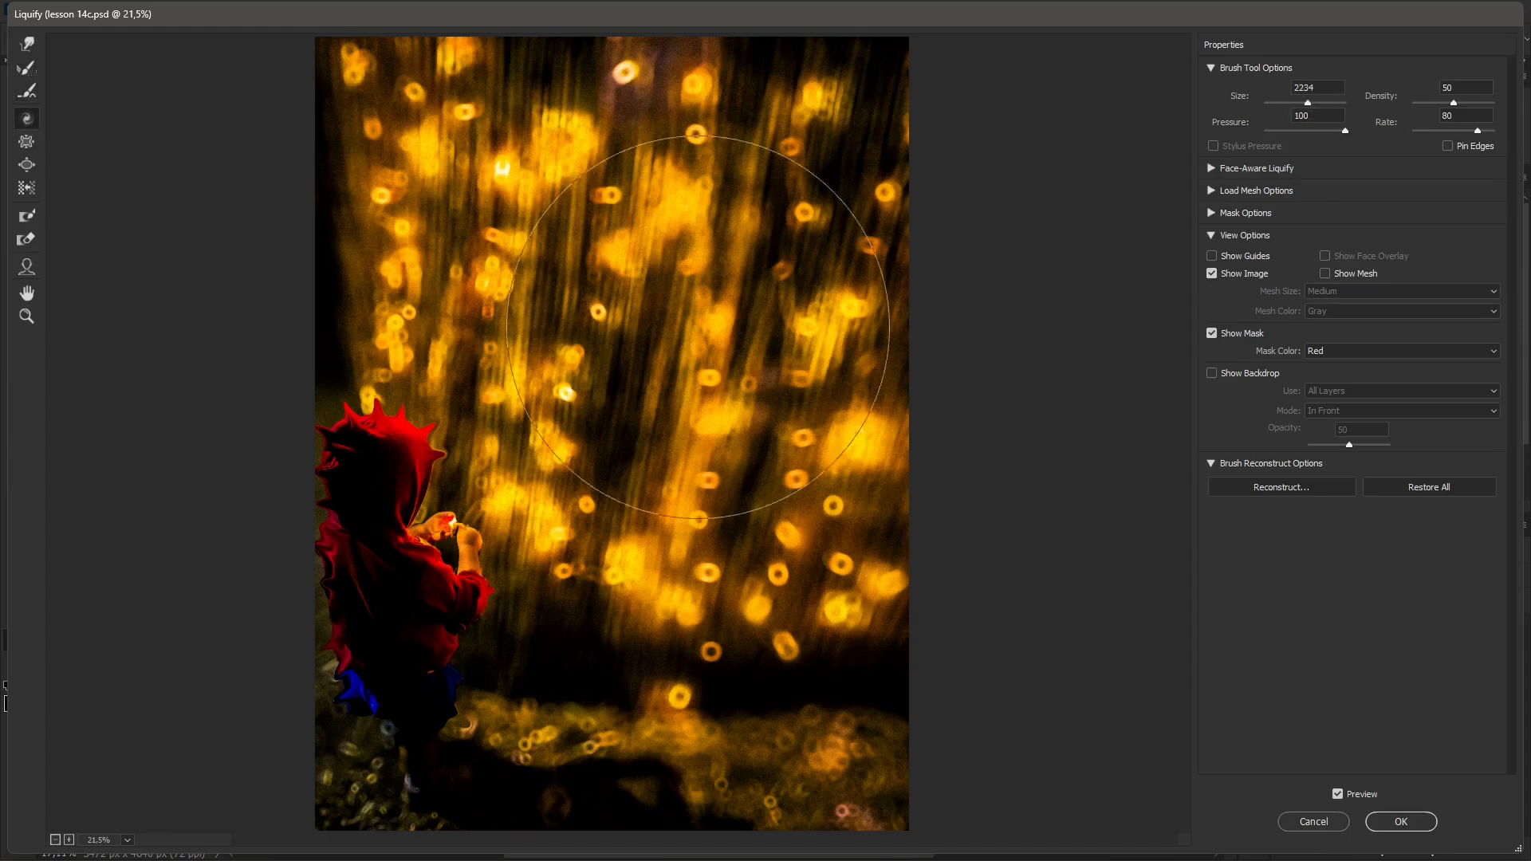
left_click_drag(642, 346, 644, 330)
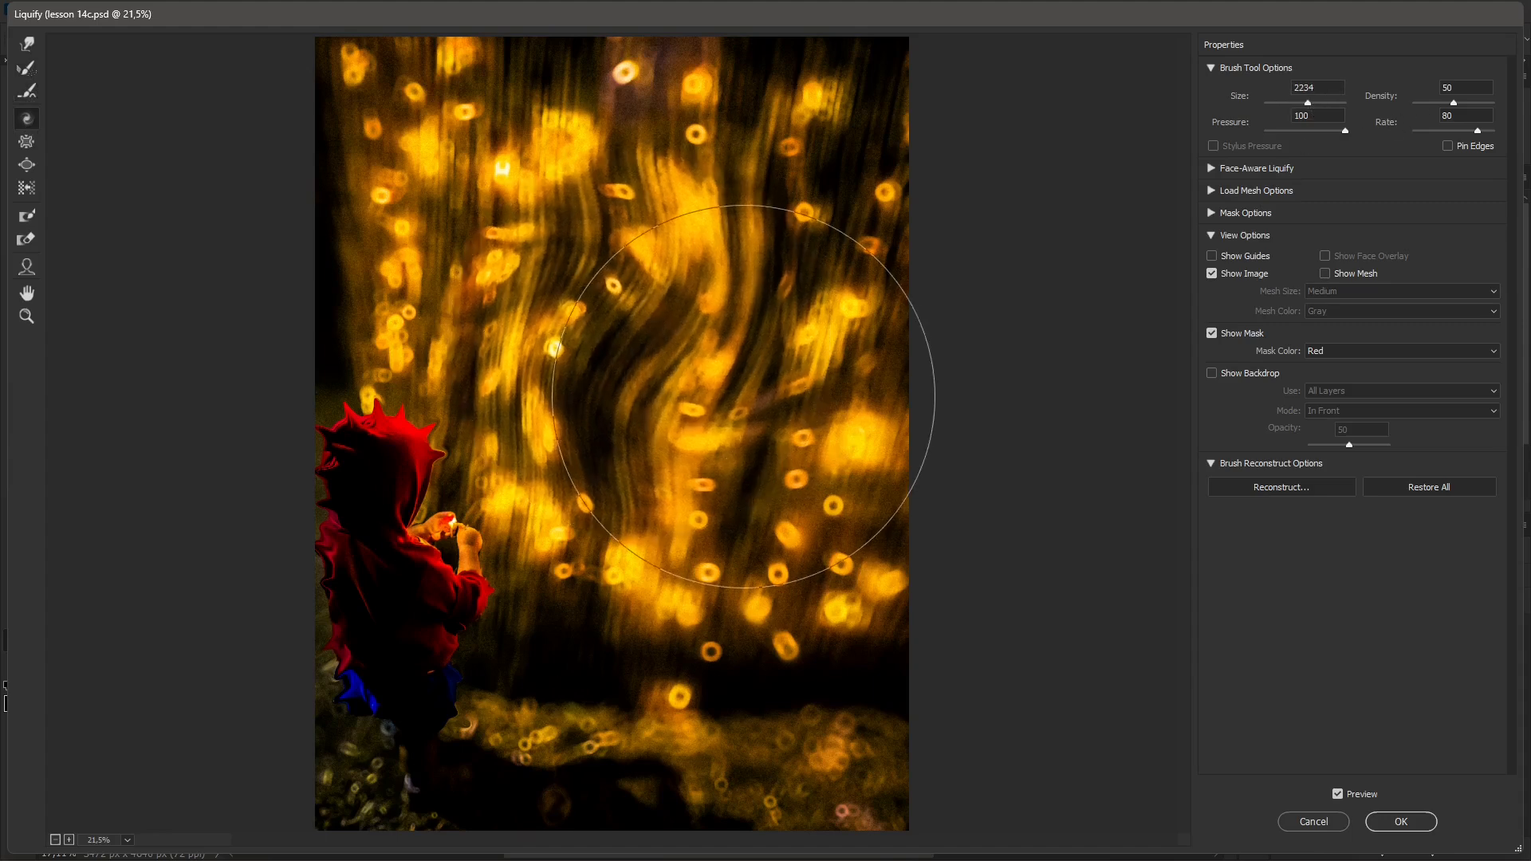
key("ctrl+z")
mouse_move(744, 312)
left_mouse_down()
mouse_move(714, 153)
mouse_move(776, 188)
left_mouse_up()
key("ctrl+z")
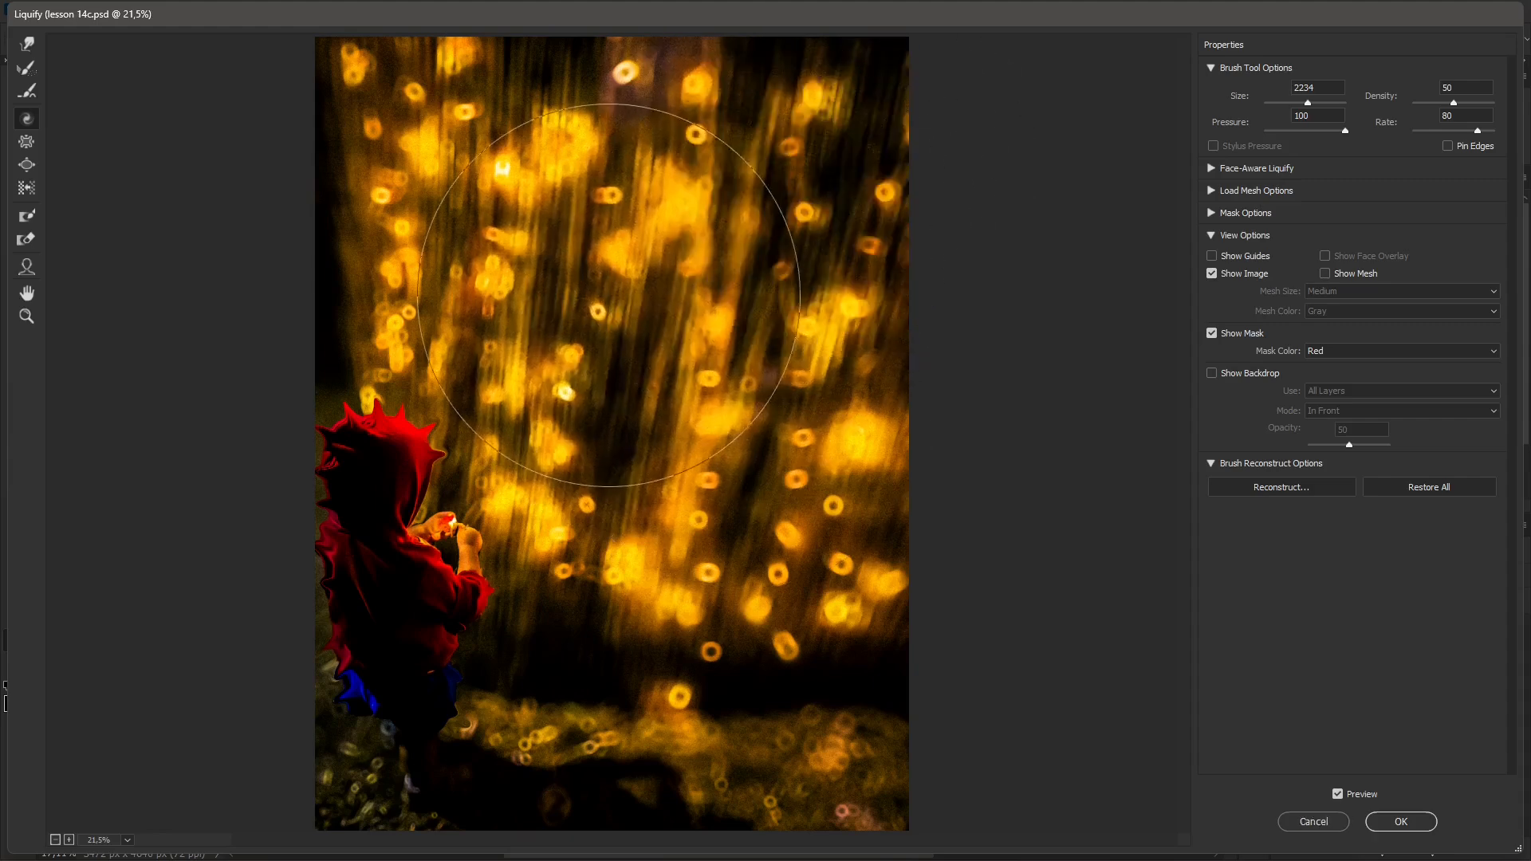
mouse_move(642, 340)
left_mouse_down()
mouse_move(615, 376)
mouse_move(492, 342)
left_mouse_up()
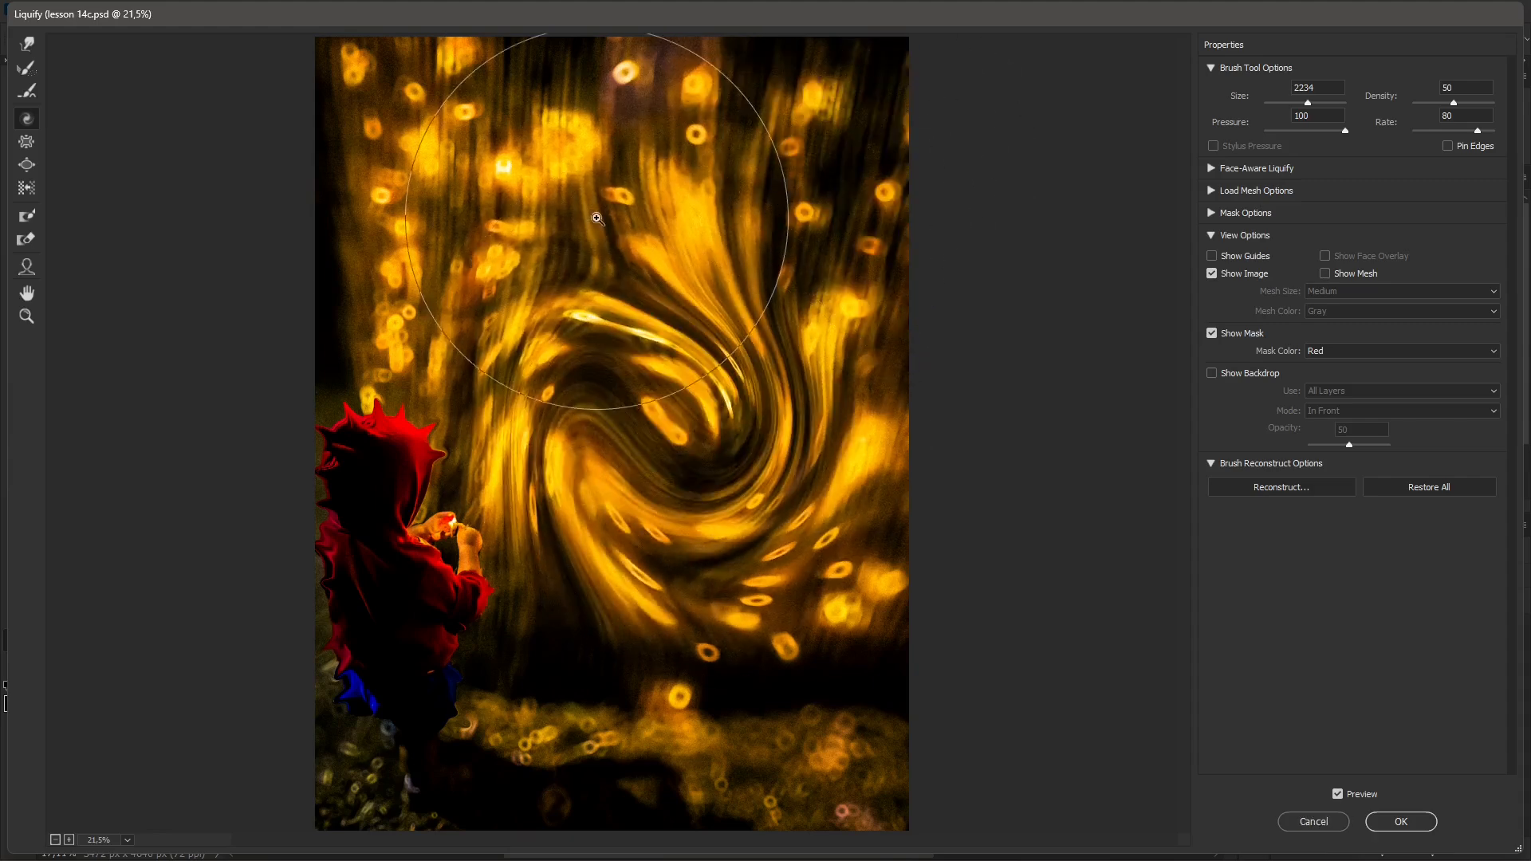
key("ctrl+z")
left_click_drag(664, 382, 662, 378)
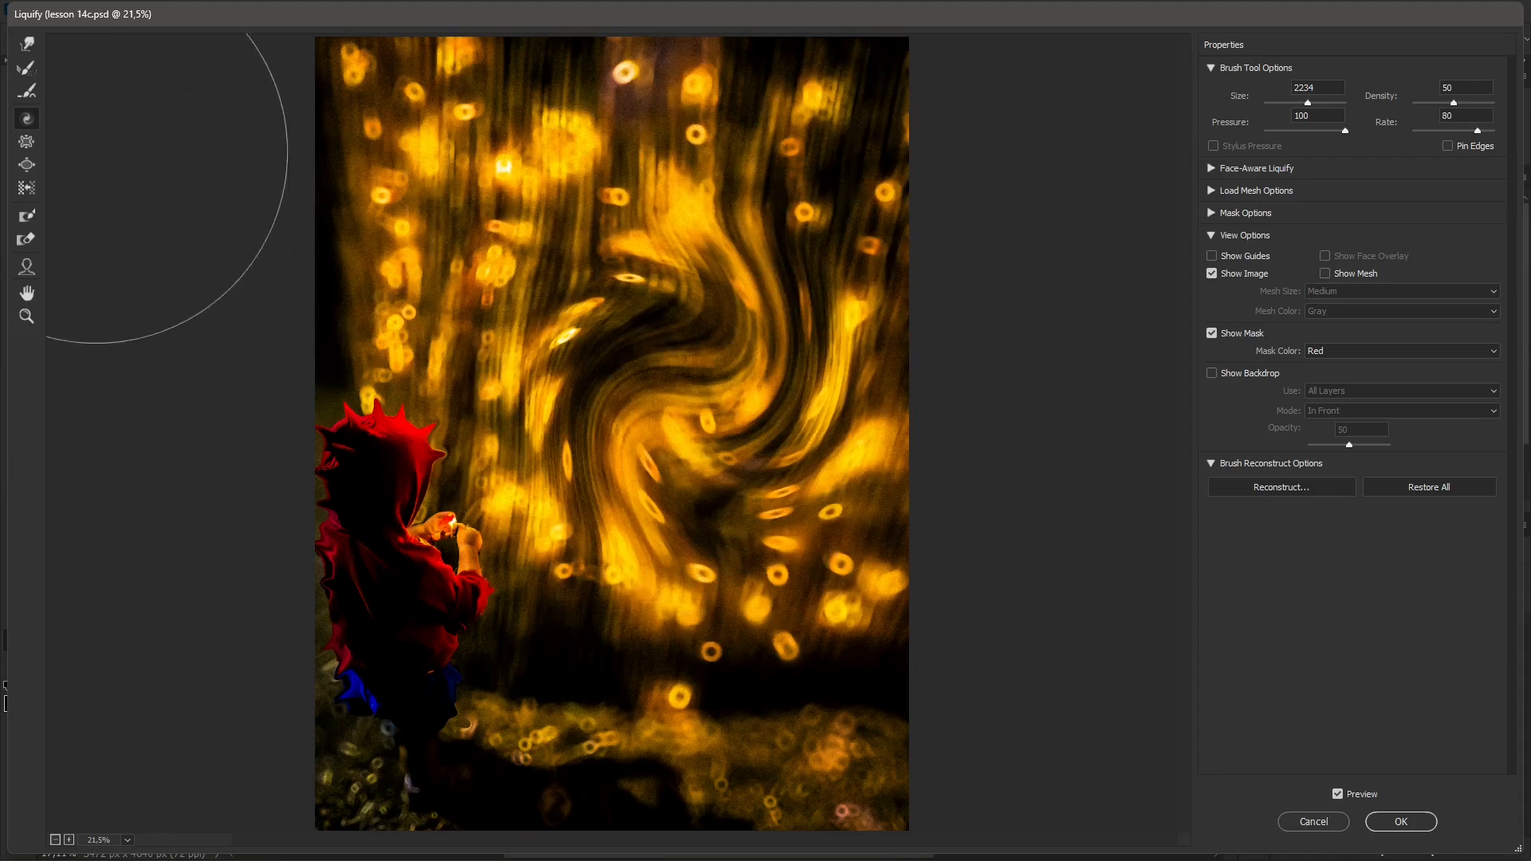
Step: Pucker the middle of the photo inward using the Pucker tool with a greatly enlarged brush
left_click(27, 141)
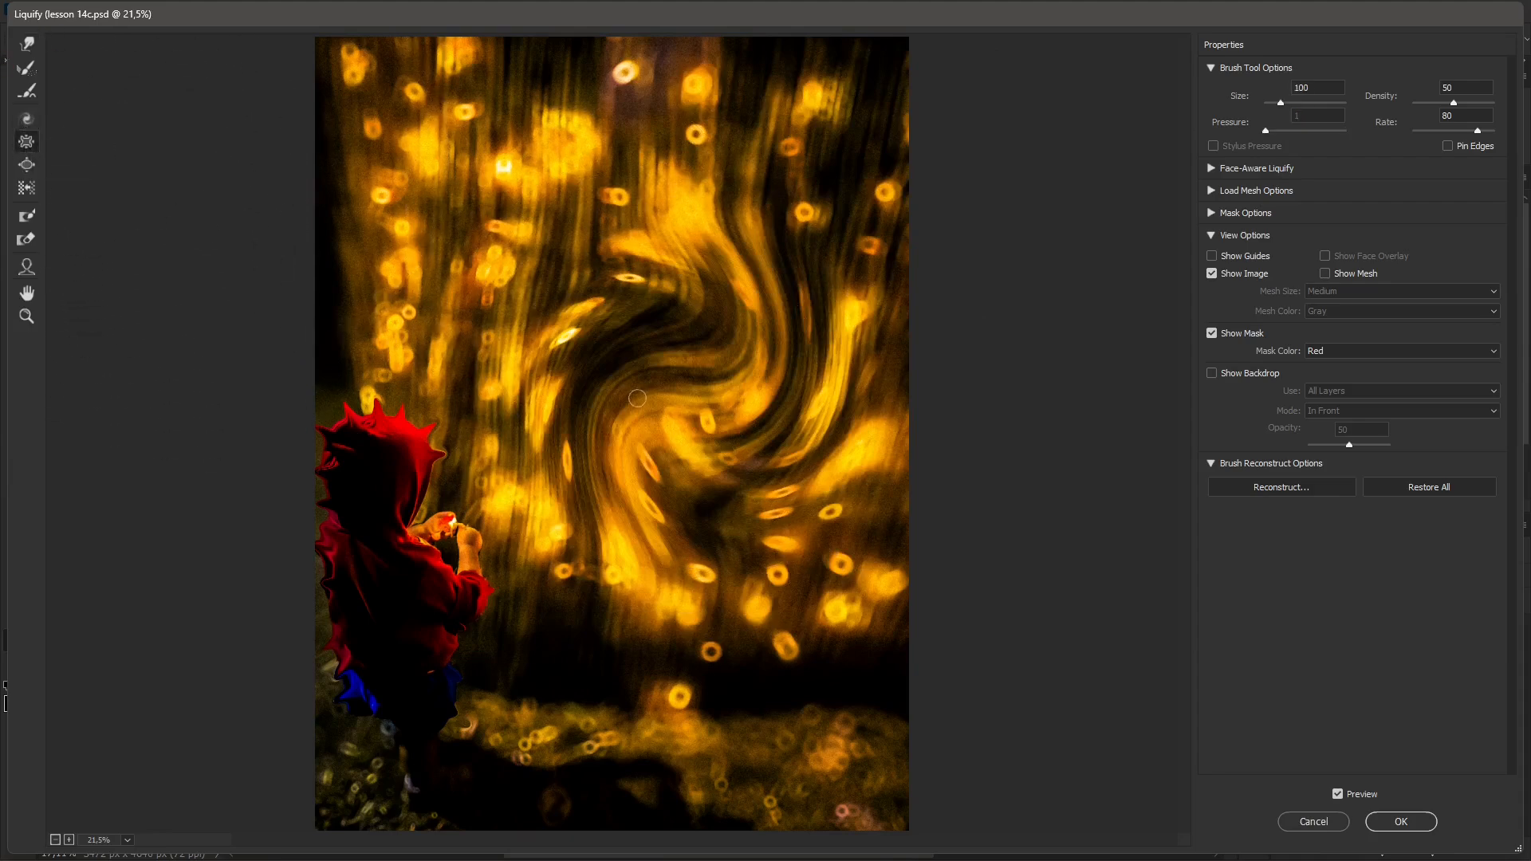
left_click_drag(1284, 102, 1323, 103)
left_click_drag(642, 355, 642, 355)
Step: Bloat the photo around the child and the lights with the Bloat tool at brush size 4512 and apply Liquify
left_click(26, 165)
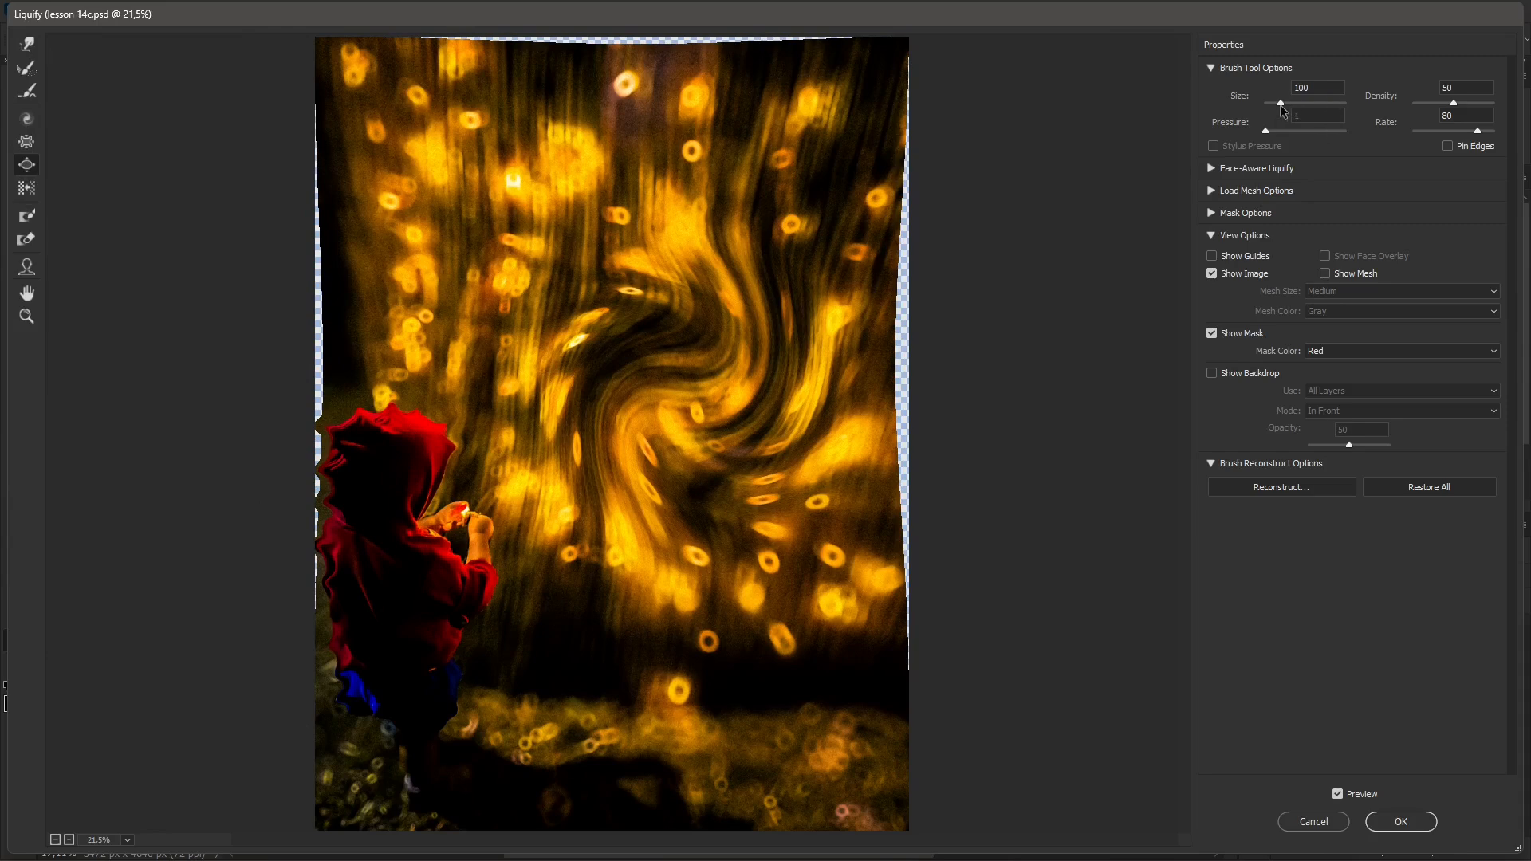
left_click_drag(622, 368, 480, 371)
left_click(814, 271)
left_click_drag(803, 283, 660, 162)
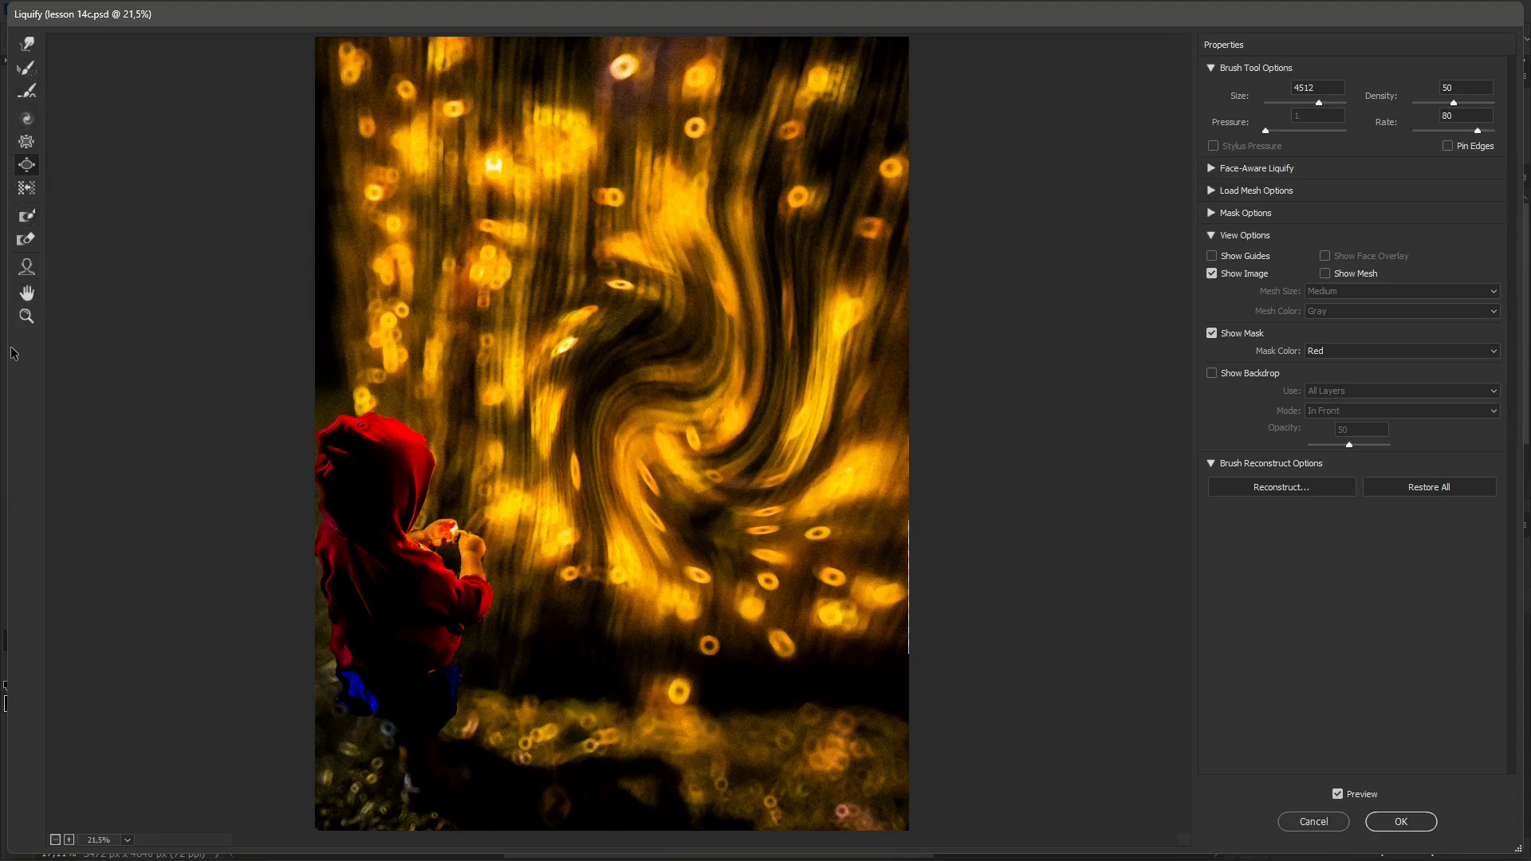
left_click(1387, 822)
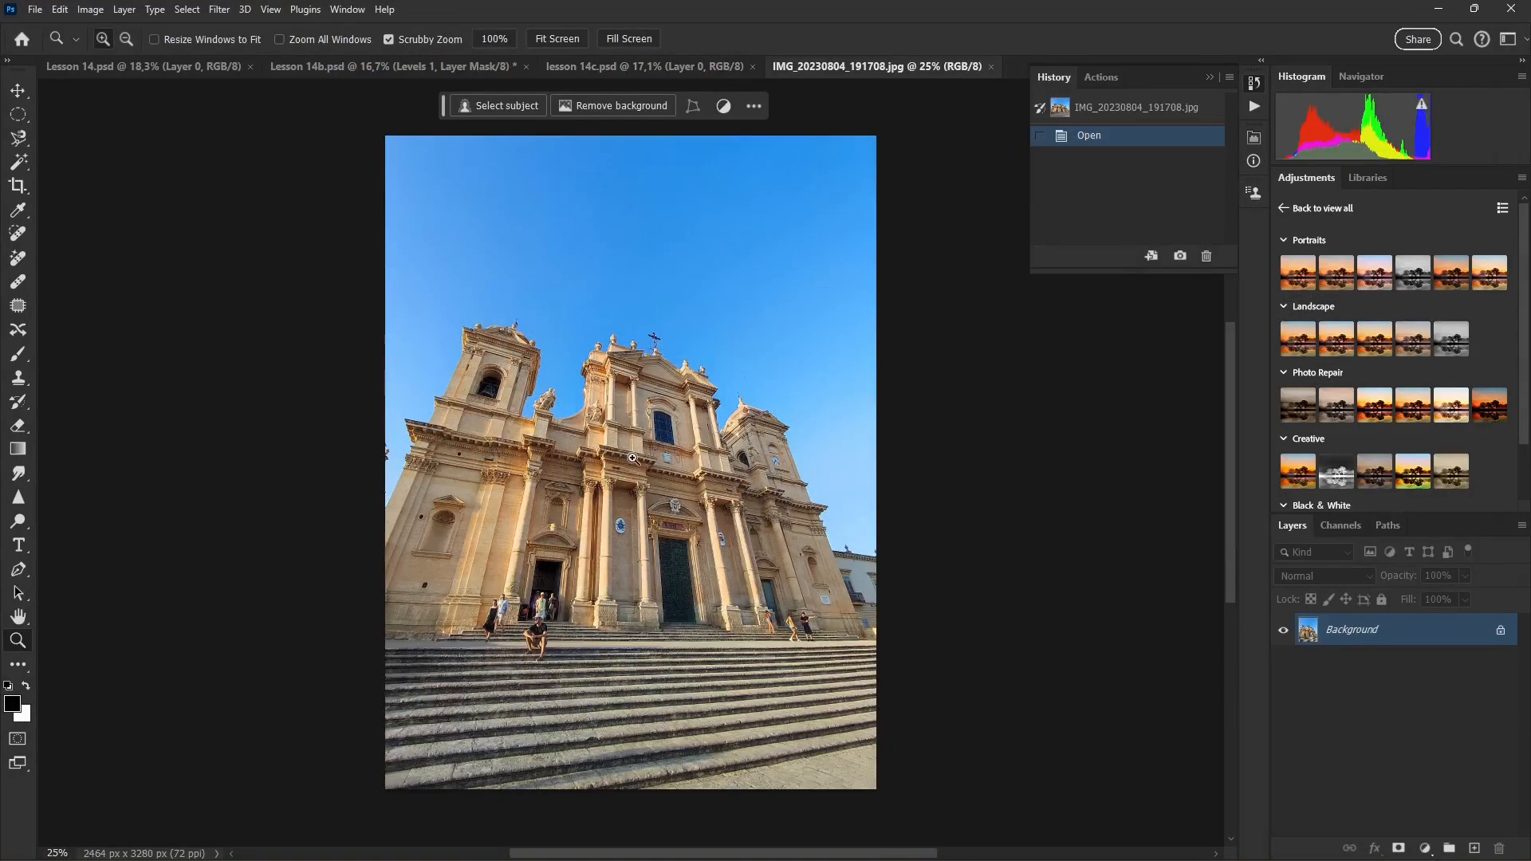
Step: Open the Vanishing Point filter on the church photo, outline the facade with a four-corner perspective plane, and adjust its upper right corner
left_click(219, 9)
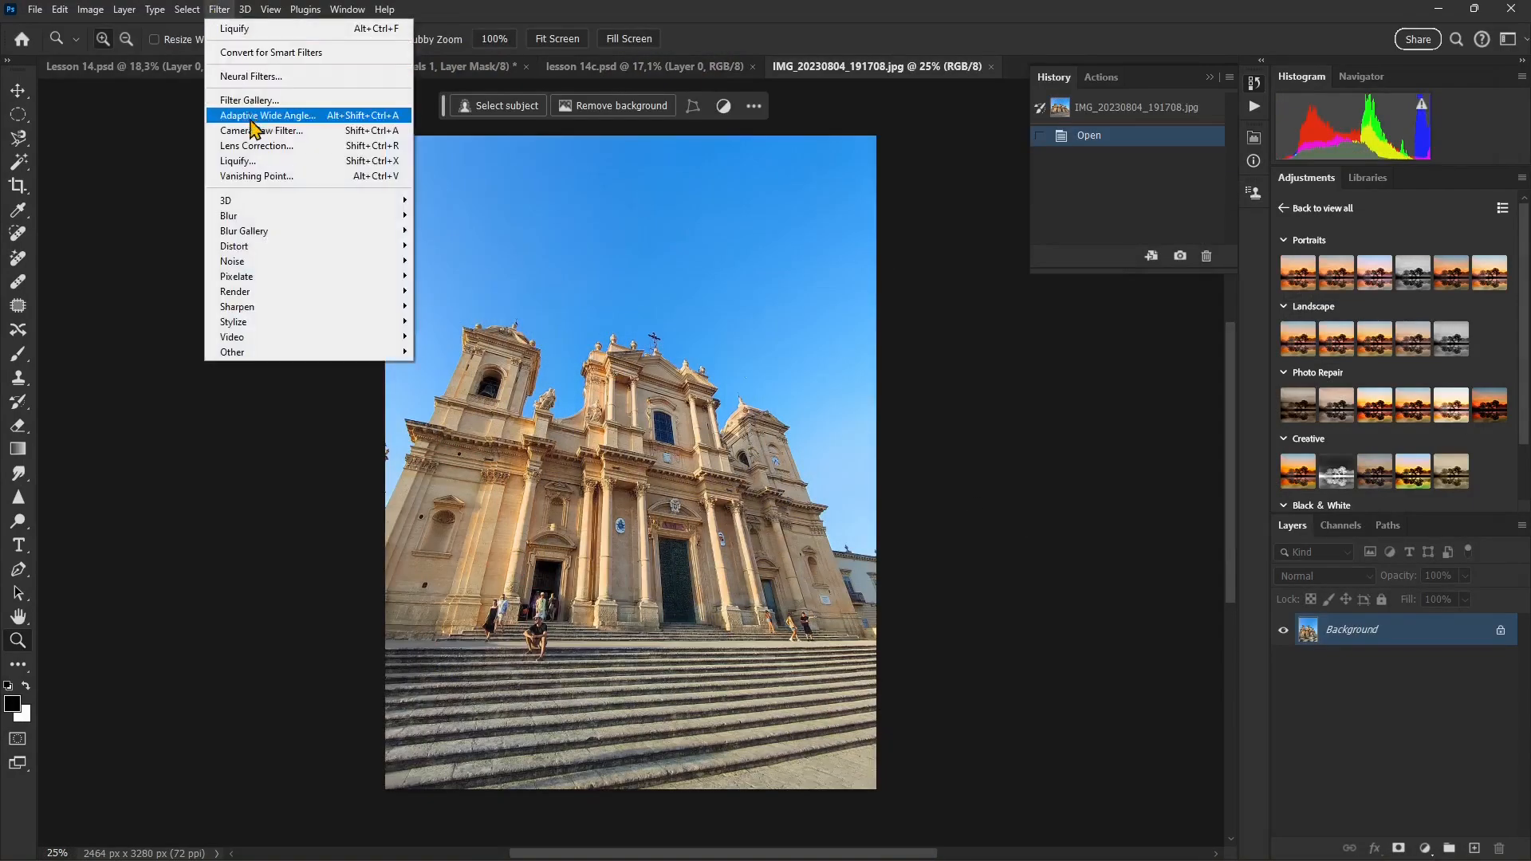
left_click(259, 177)
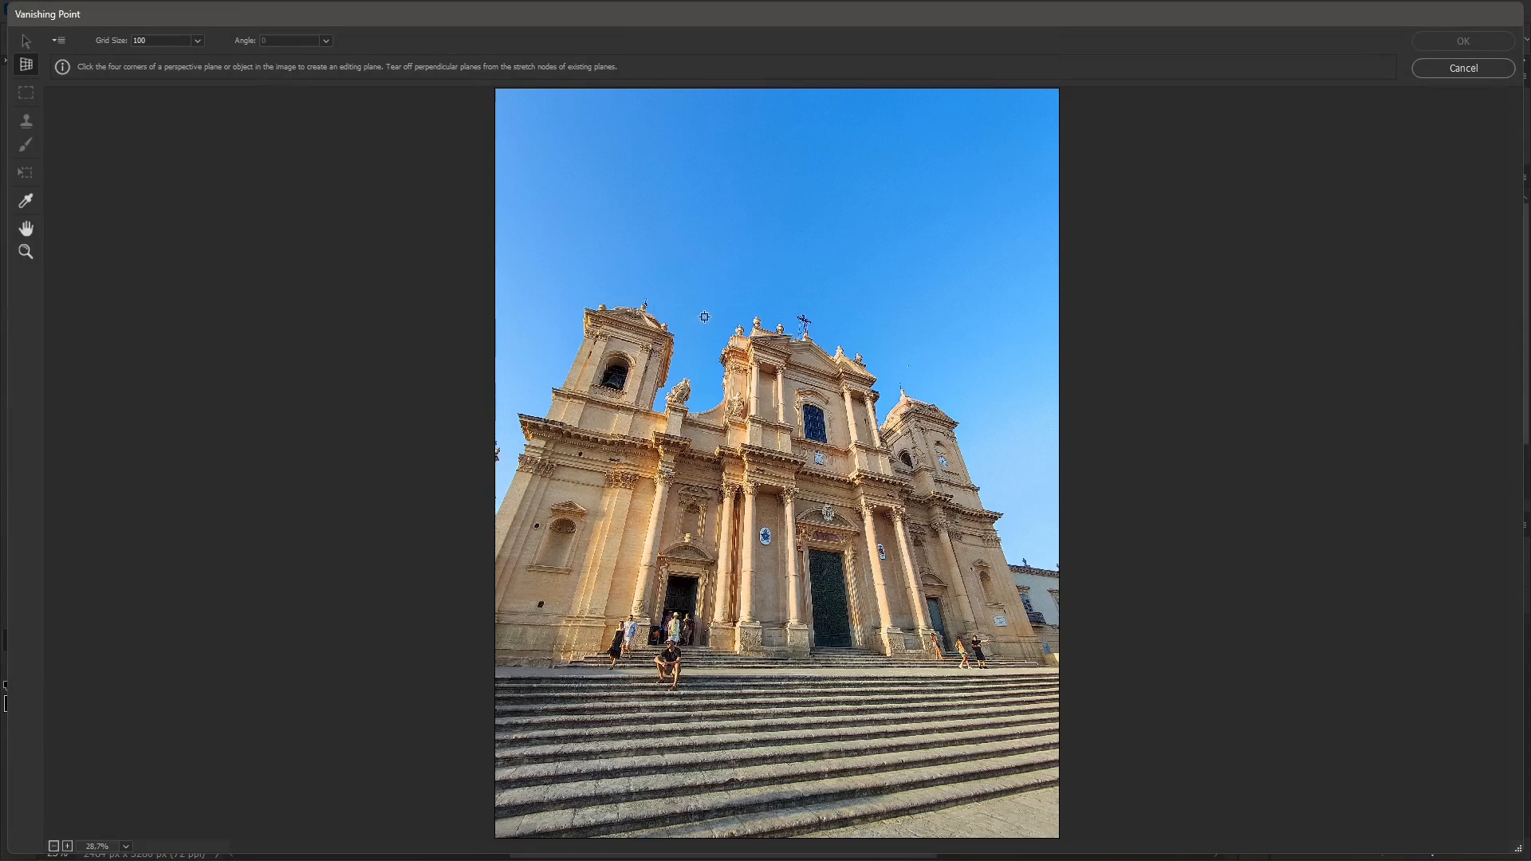
left_click(582, 254)
left_click(979, 374)
left_click(1061, 669)
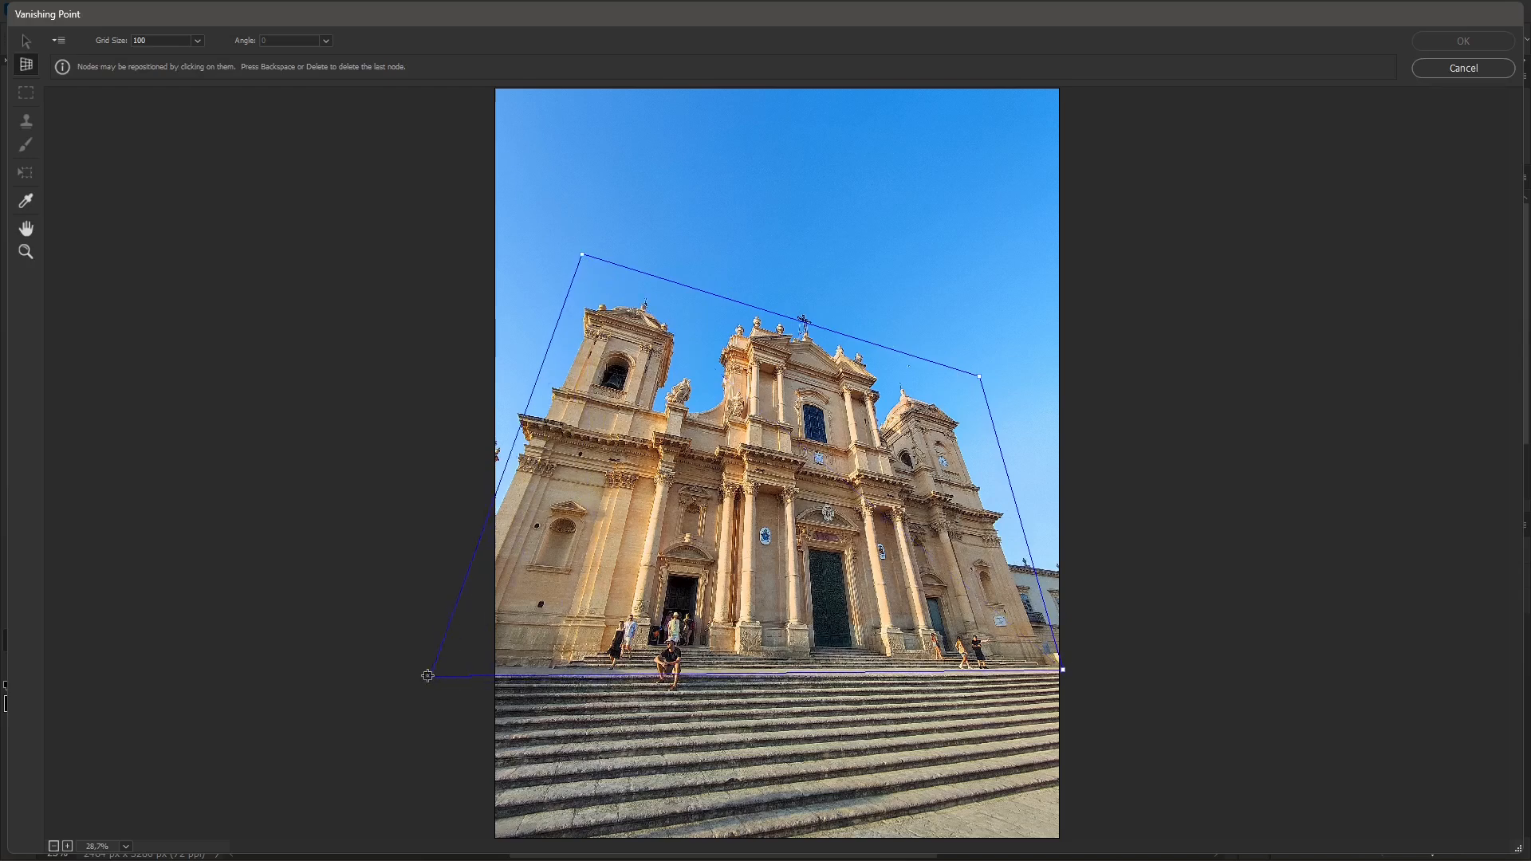
left_click(381, 672)
left_click_drag(979, 376, 961, 383)
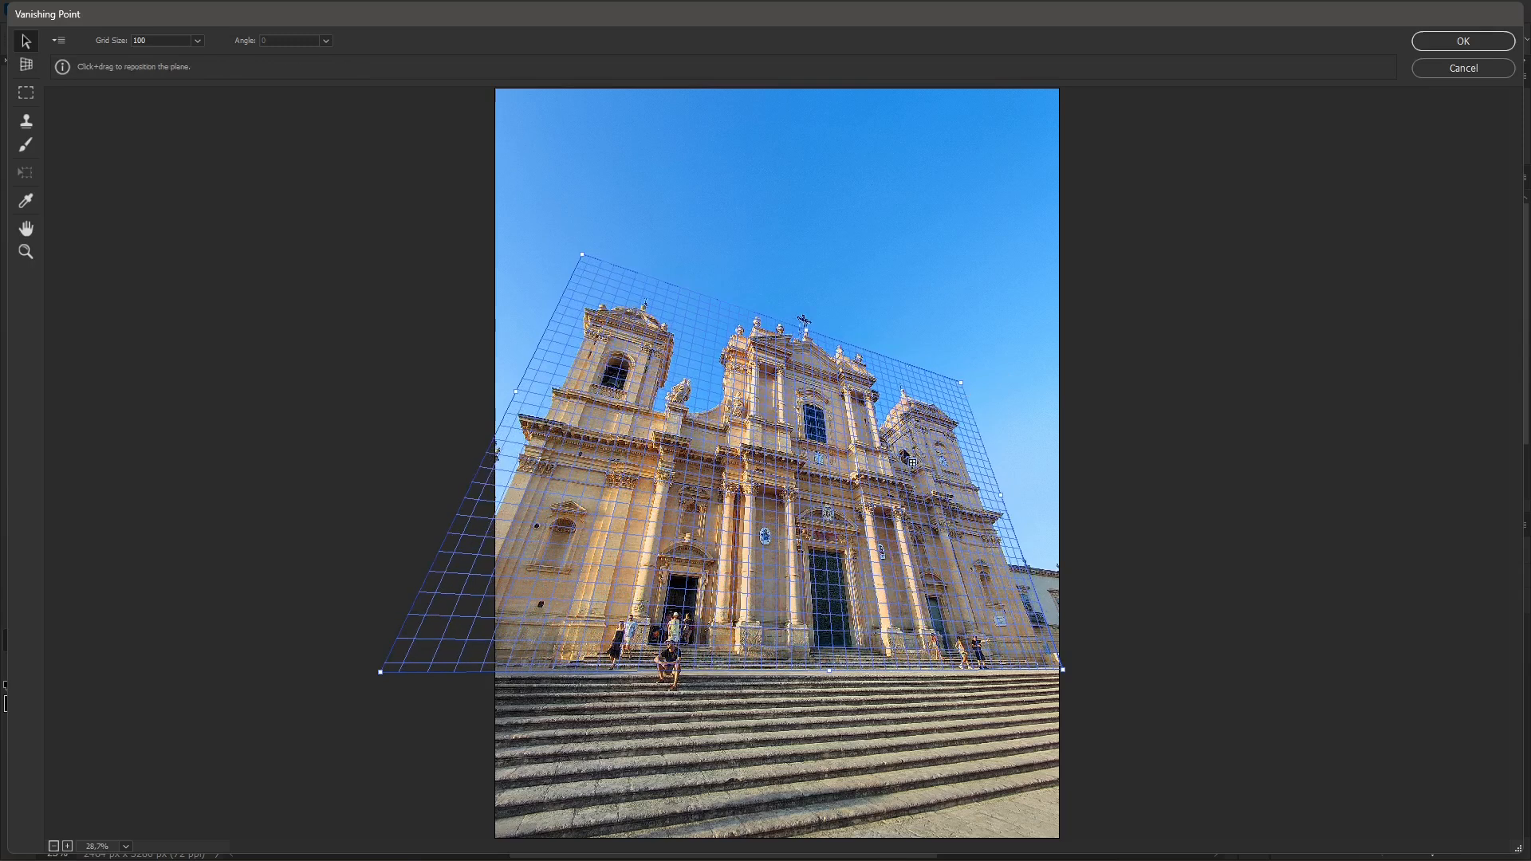
Step: Try painting black strokes inside the perspective plane with the Brush tool at diameter 285, and undo them
left_click(25, 145)
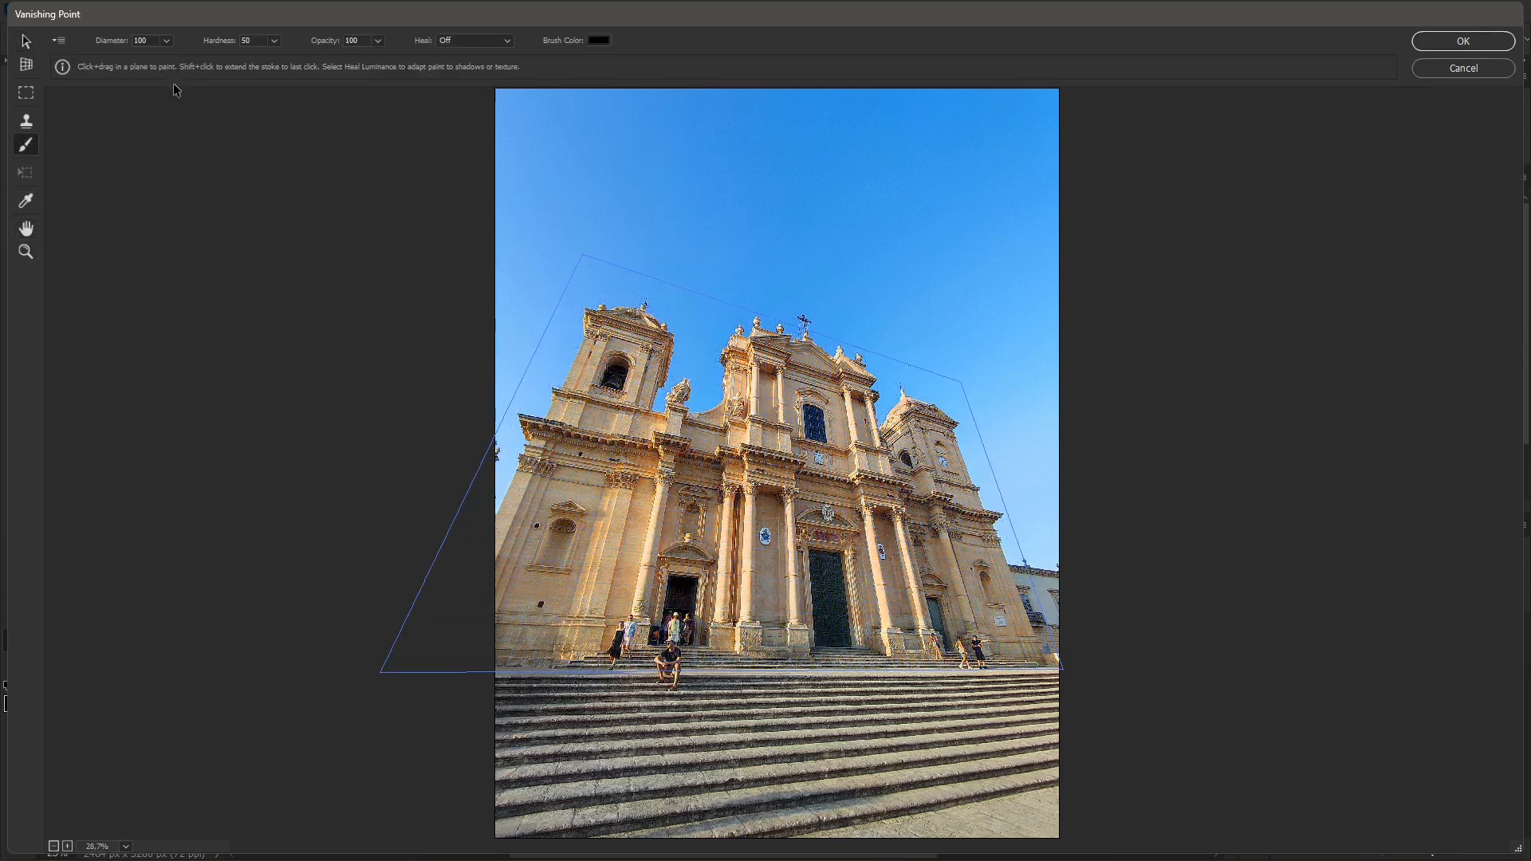
left_click(163, 42)
left_click_drag(121, 61, 133, 60)
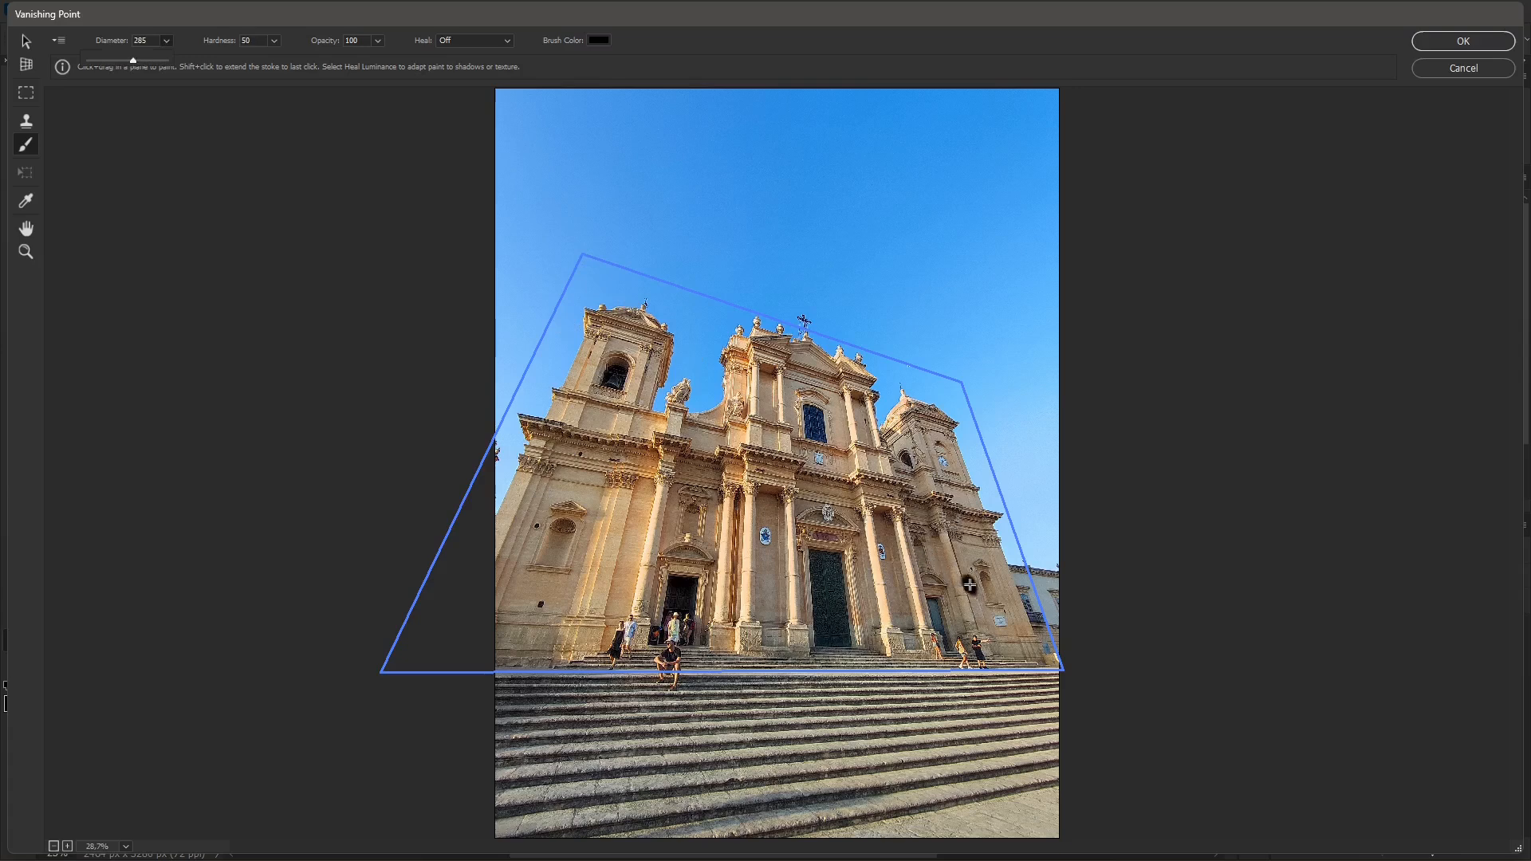
left_click_drag(960, 387, 583, 272)
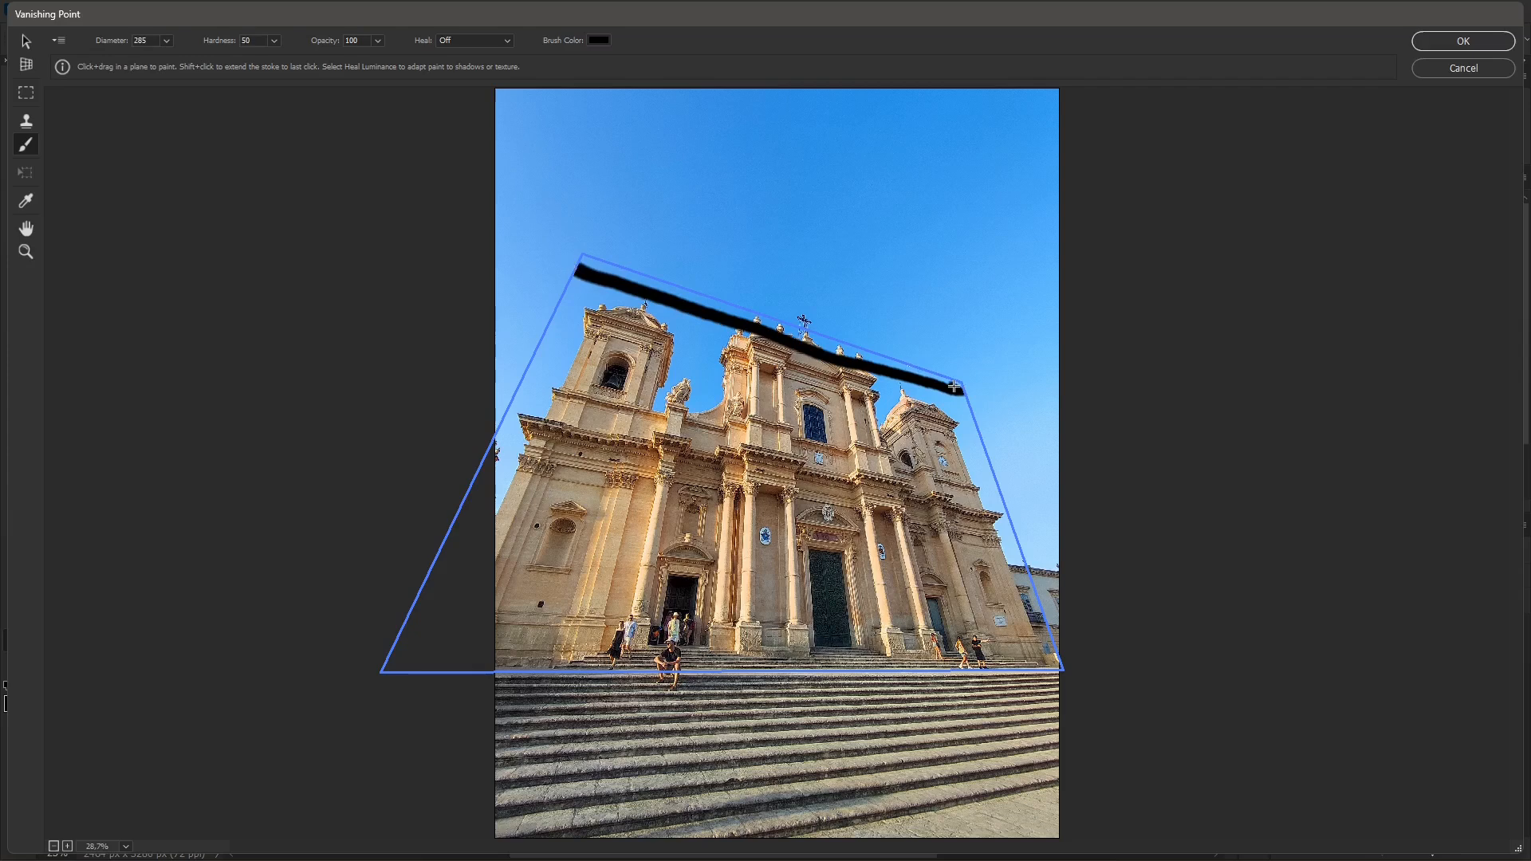
left_click_drag(1045, 657, 393, 652)
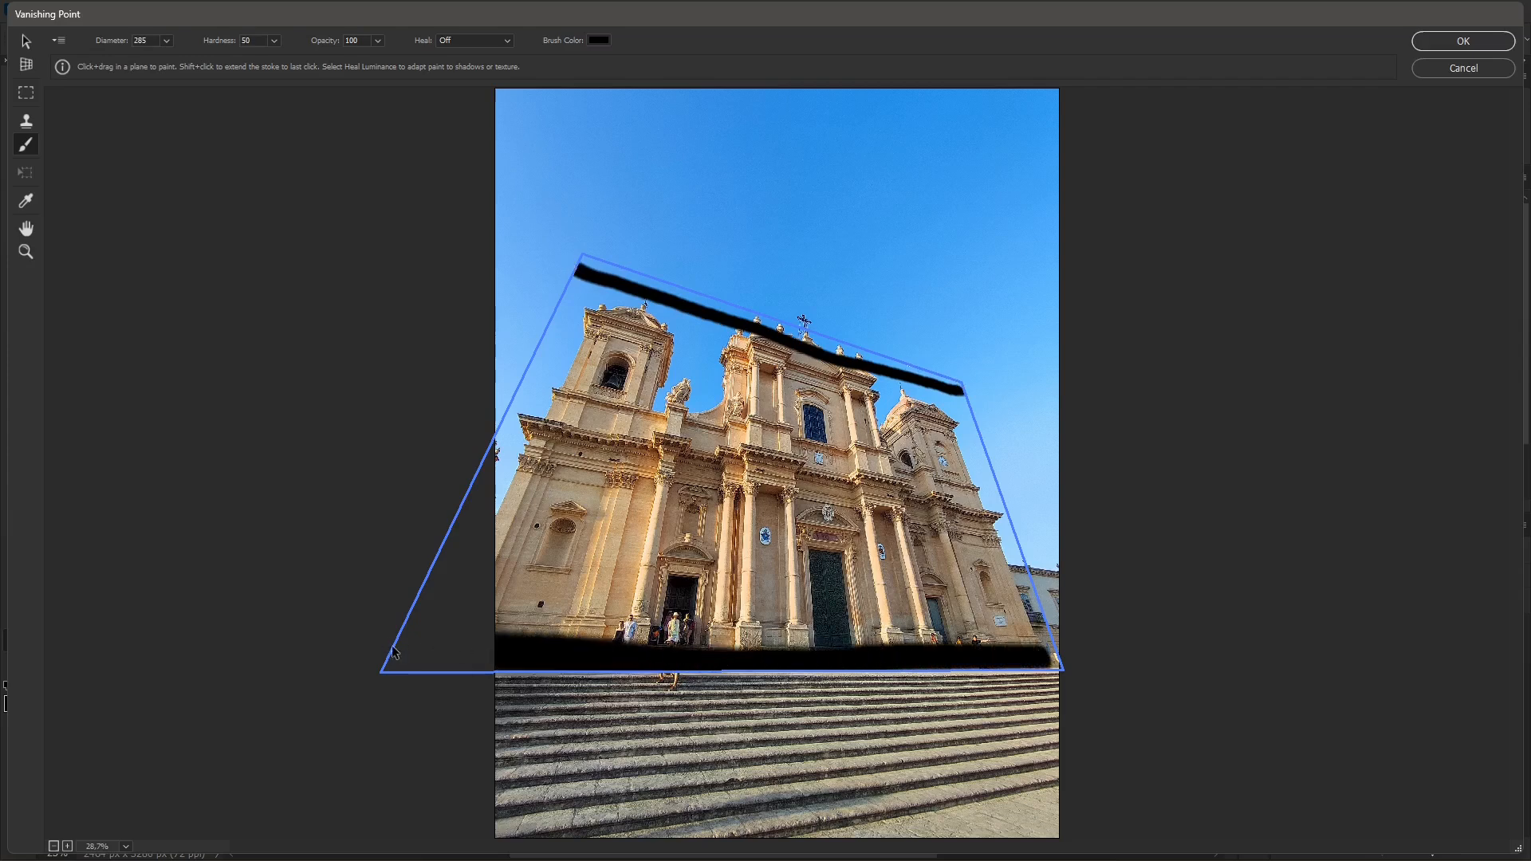
key("ctrl+z")
key("ctrl+z")
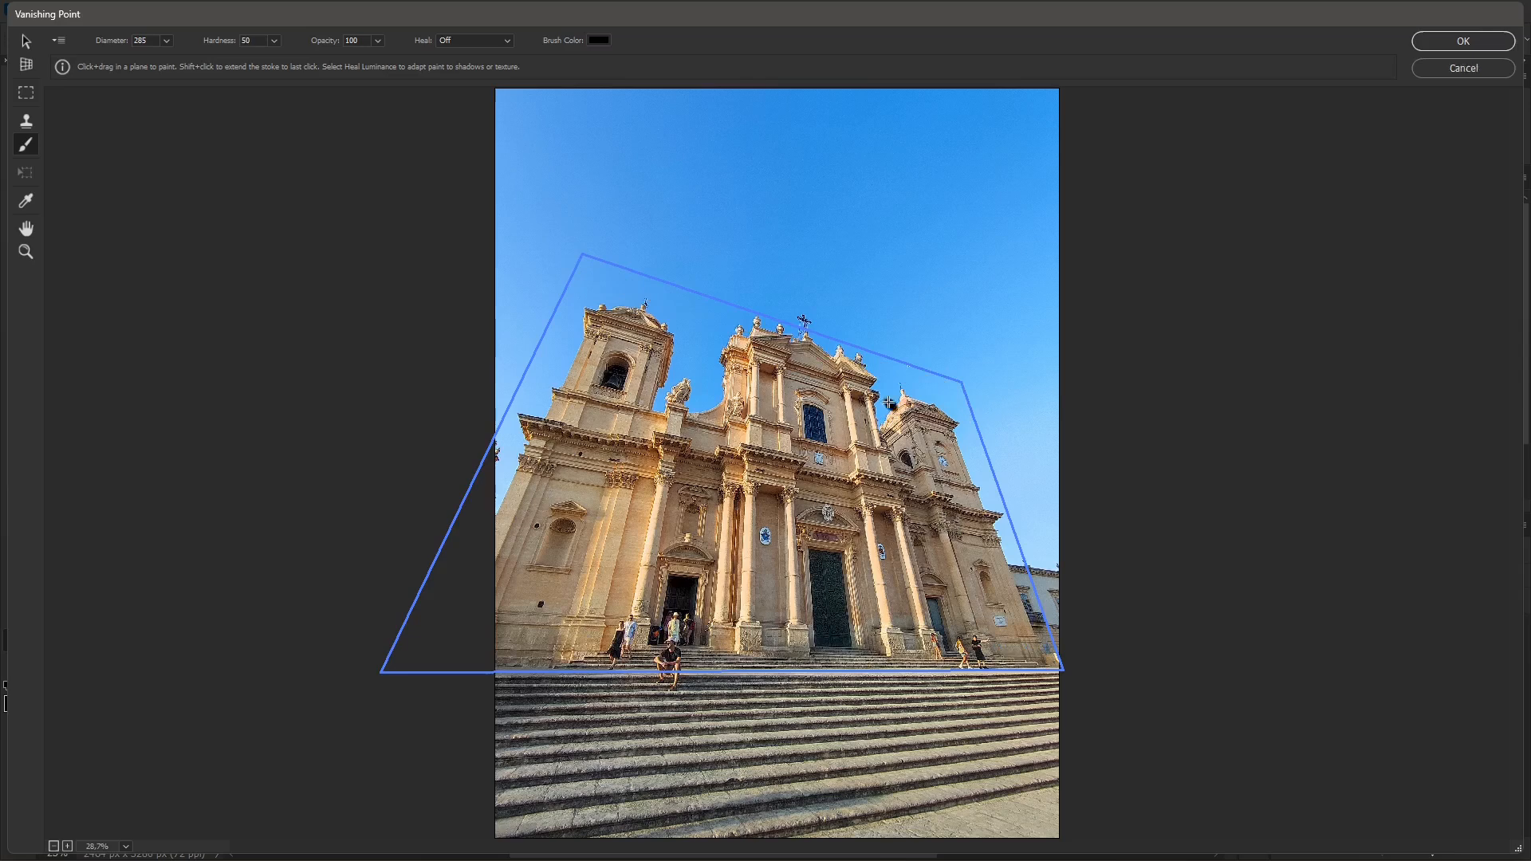
mouse_move(860, 485)
left_mouse_down()
mouse_move(892, 595)
mouse_move(881, 510)
left_mouse_up()
key("ctrl+alt+z")
Step: Clone the facade's blue medallion just below itself and, with Aligned on, clone the crest above the main door onto the left niche
left_click(26, 123)
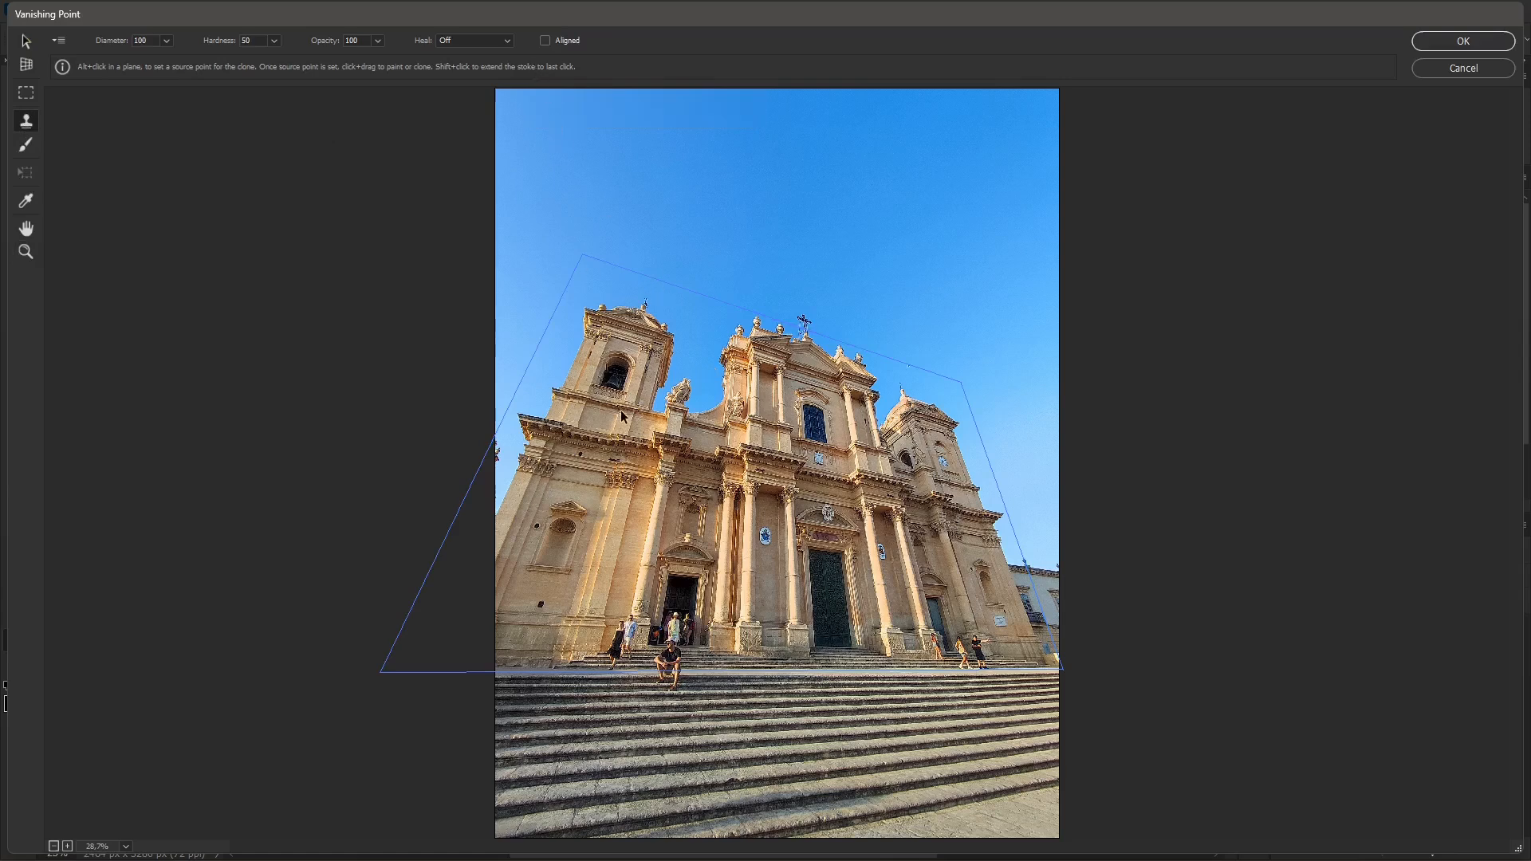
left_click(766, 536, "alt")
left_click(564, 46)
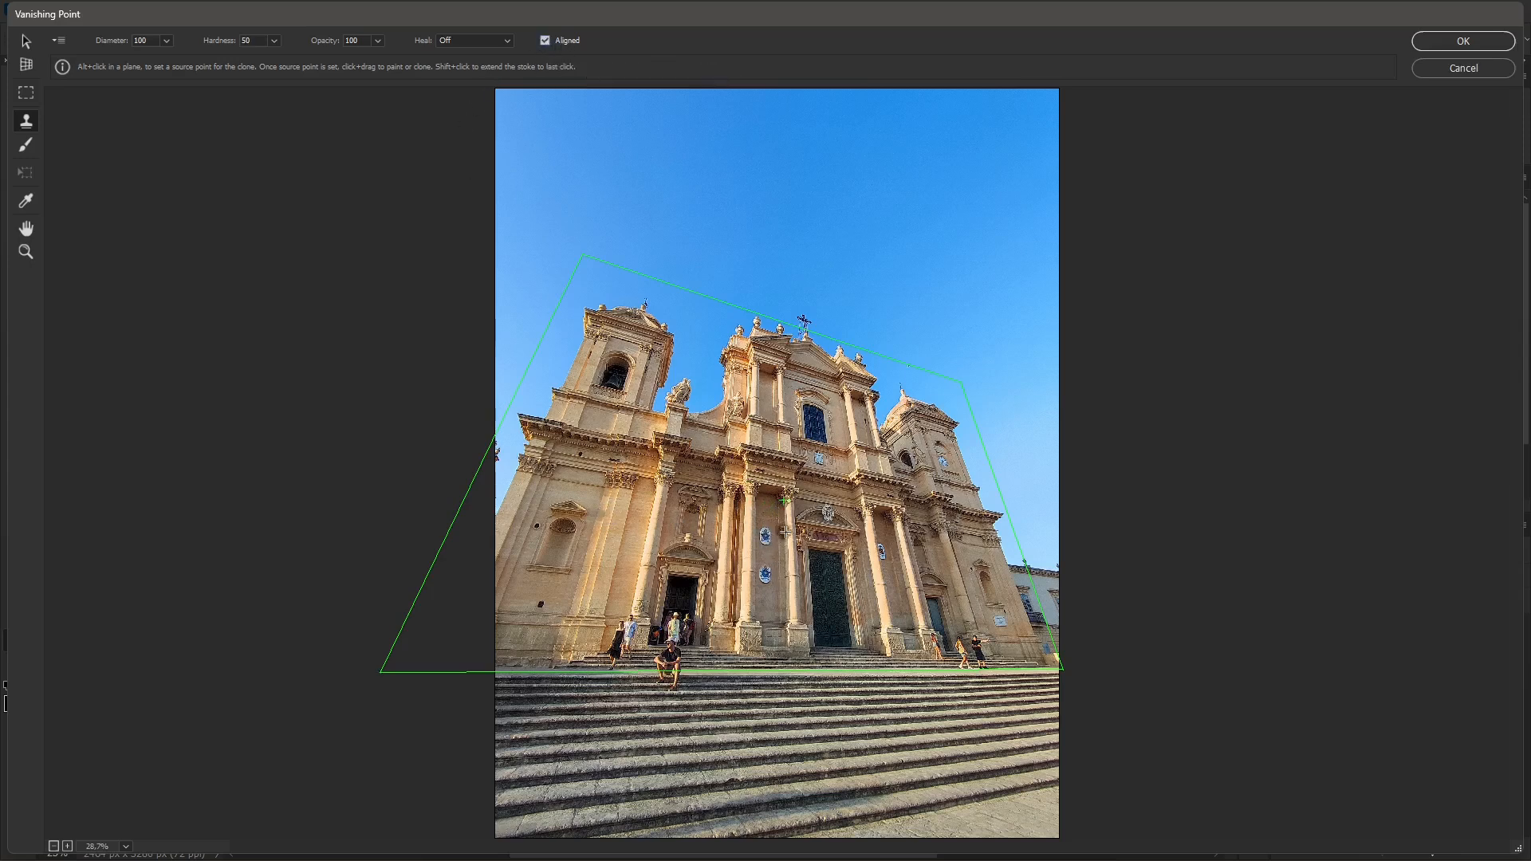
left_click(829, 512, "alt")
mouse_move(562, 496)
left_mouse_down()
mouse_move(551, 508)
mouse_move(567, 511)
left_mouse_up()
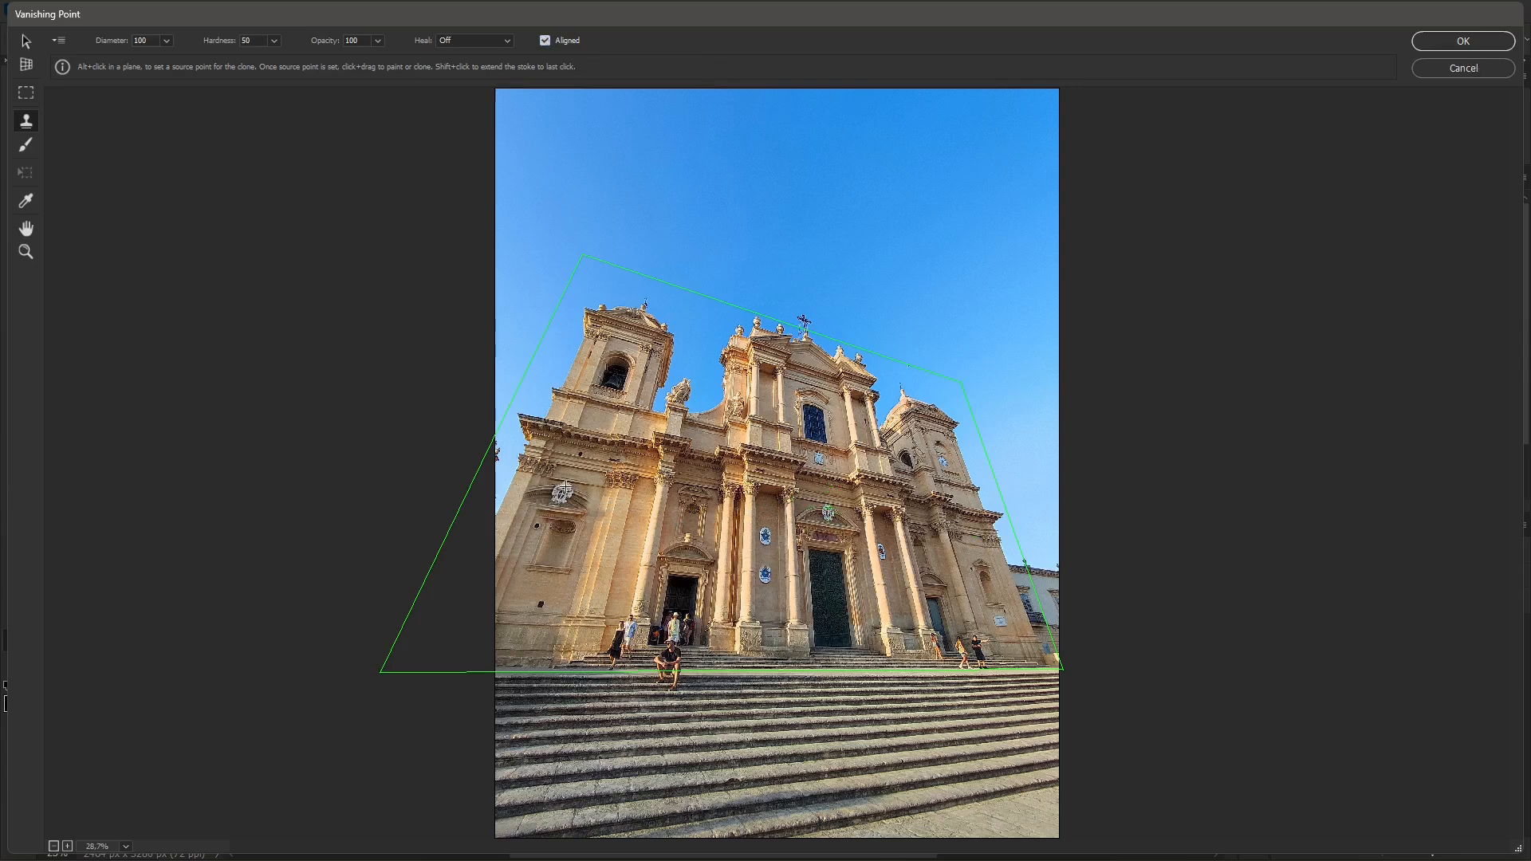
Step: With Aligned off, clone copies of the blue medallion across both sides of the facade and apply the Vanishing Point filter
left_click(545, 40)
left_click(635, 520)
left_click(628, 555)
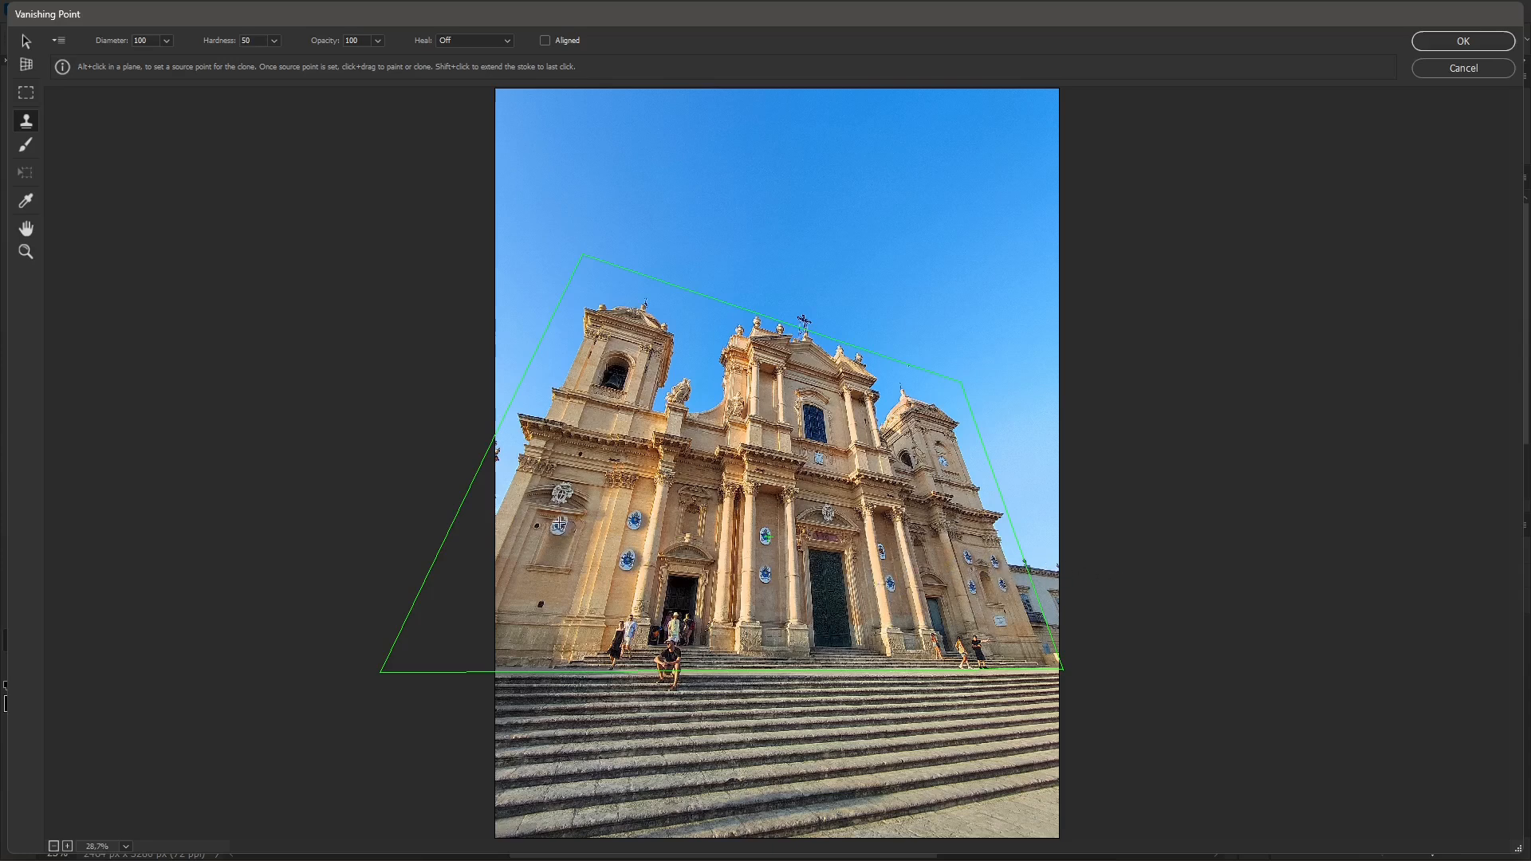
left_click(515, 500)
left_click(572, 411)
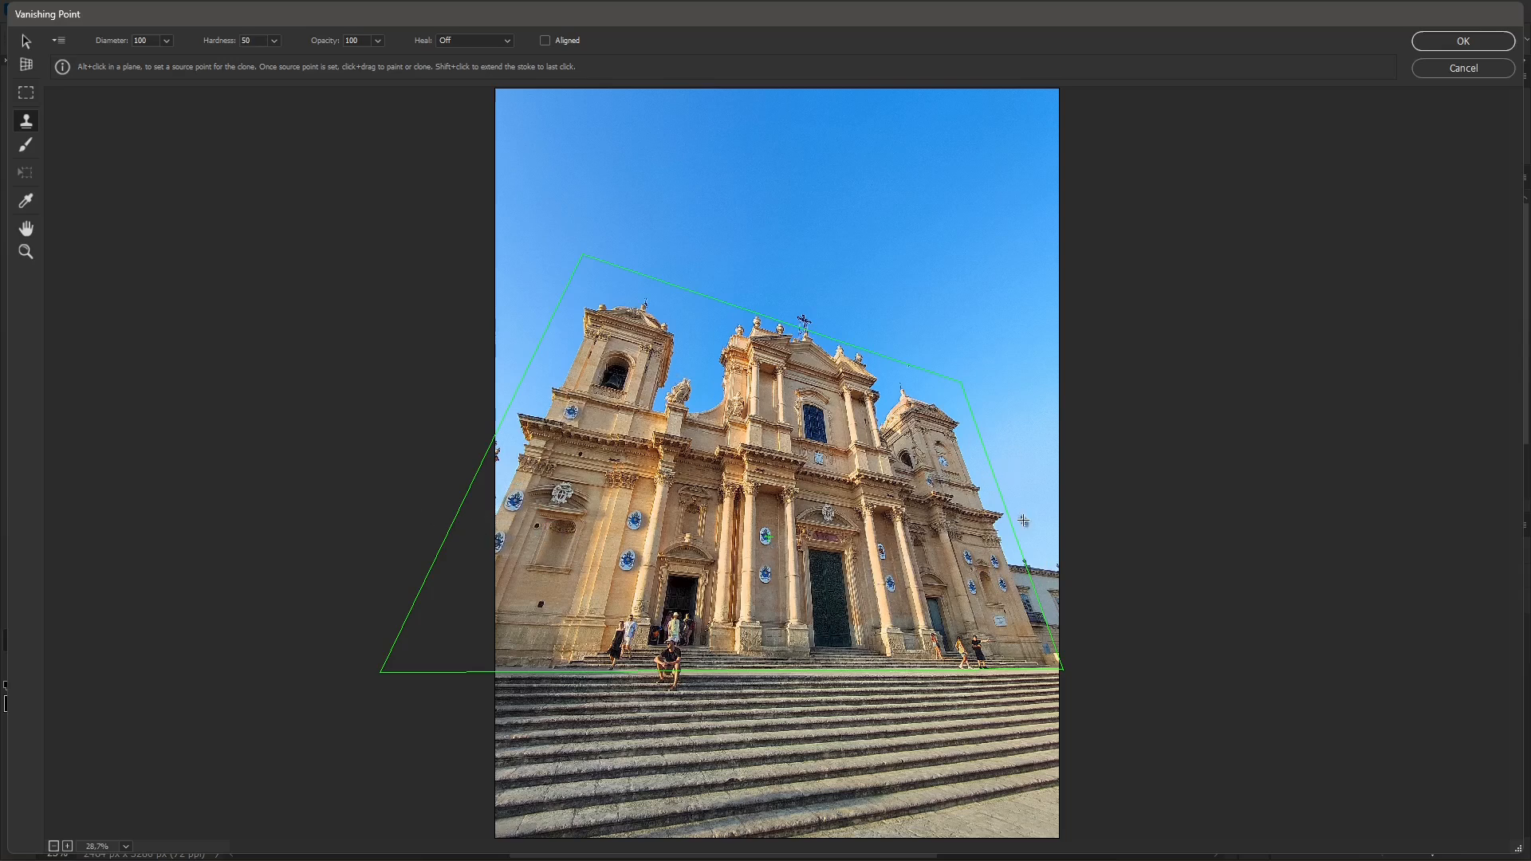
left_click(1474, 47)
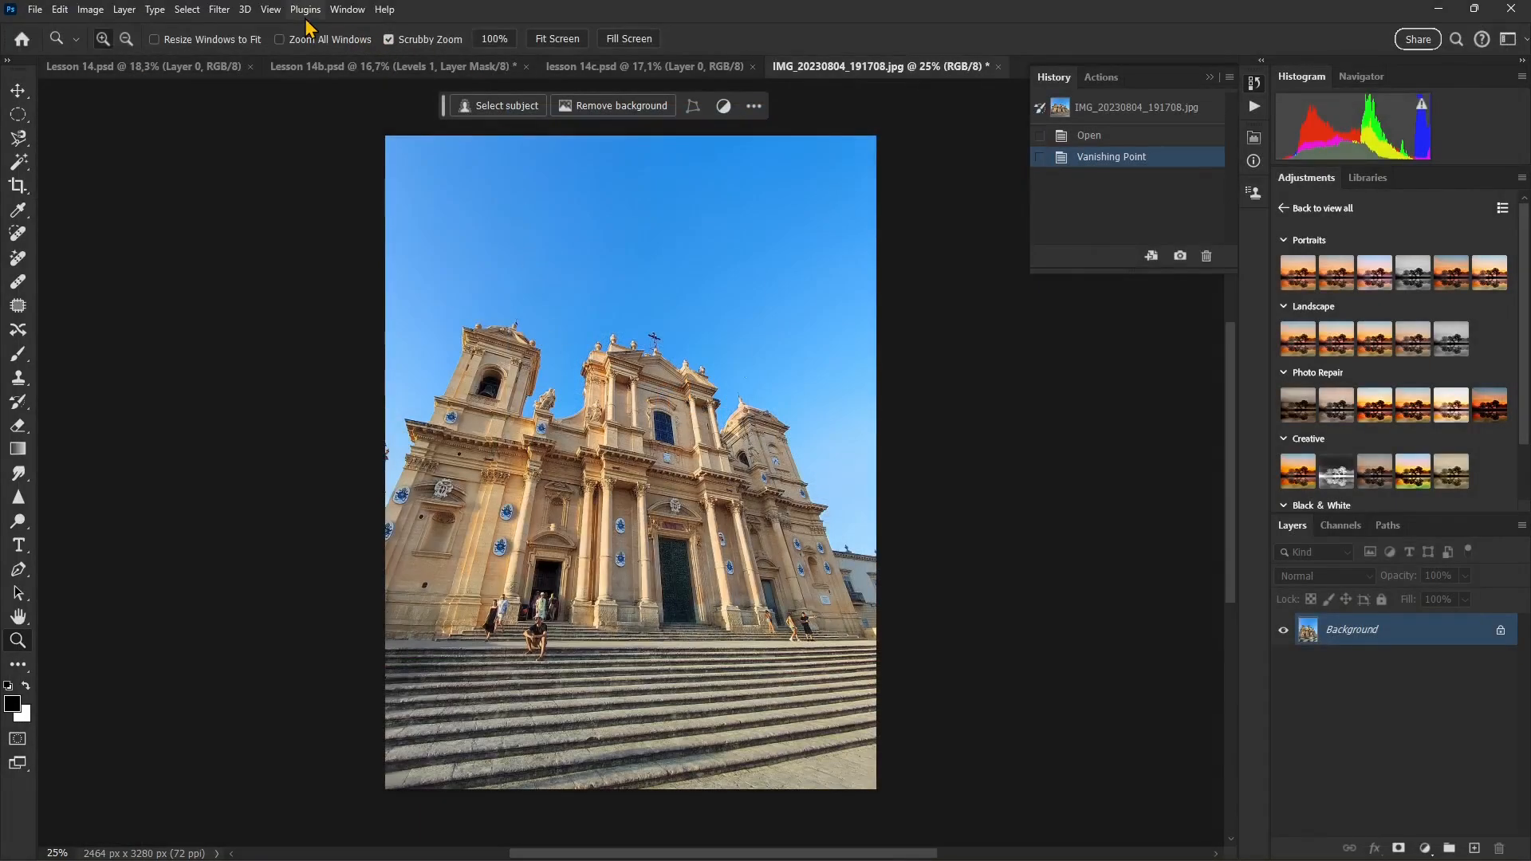
Step: Open Spin Blur on the church photo, enlarge and rotate its ellipse, set the blur angle to 26°, and shift the center left
left_click(219, 9)
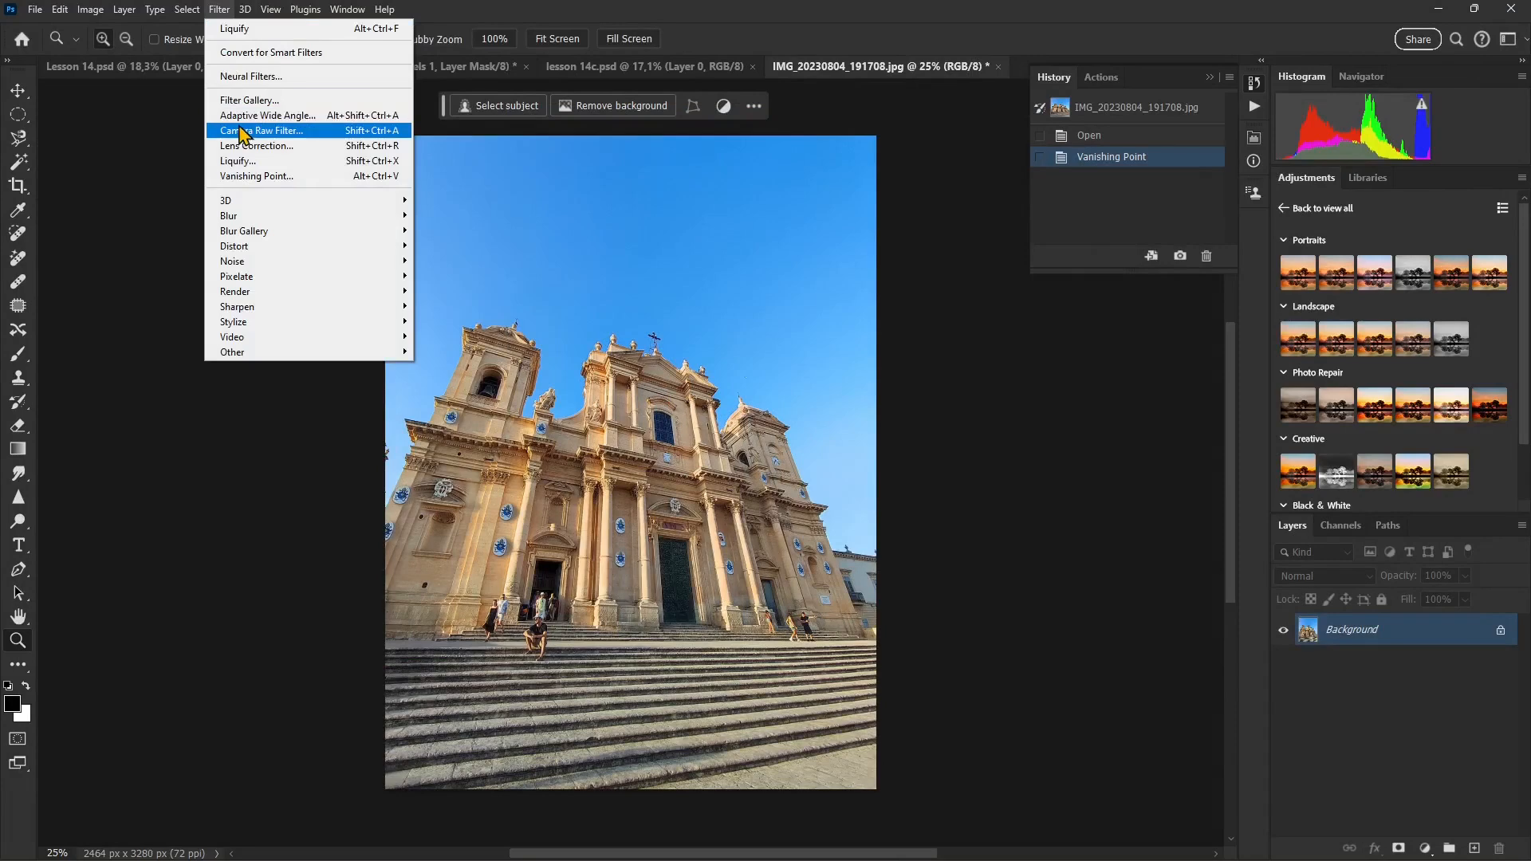
mouse_move(248, 204)
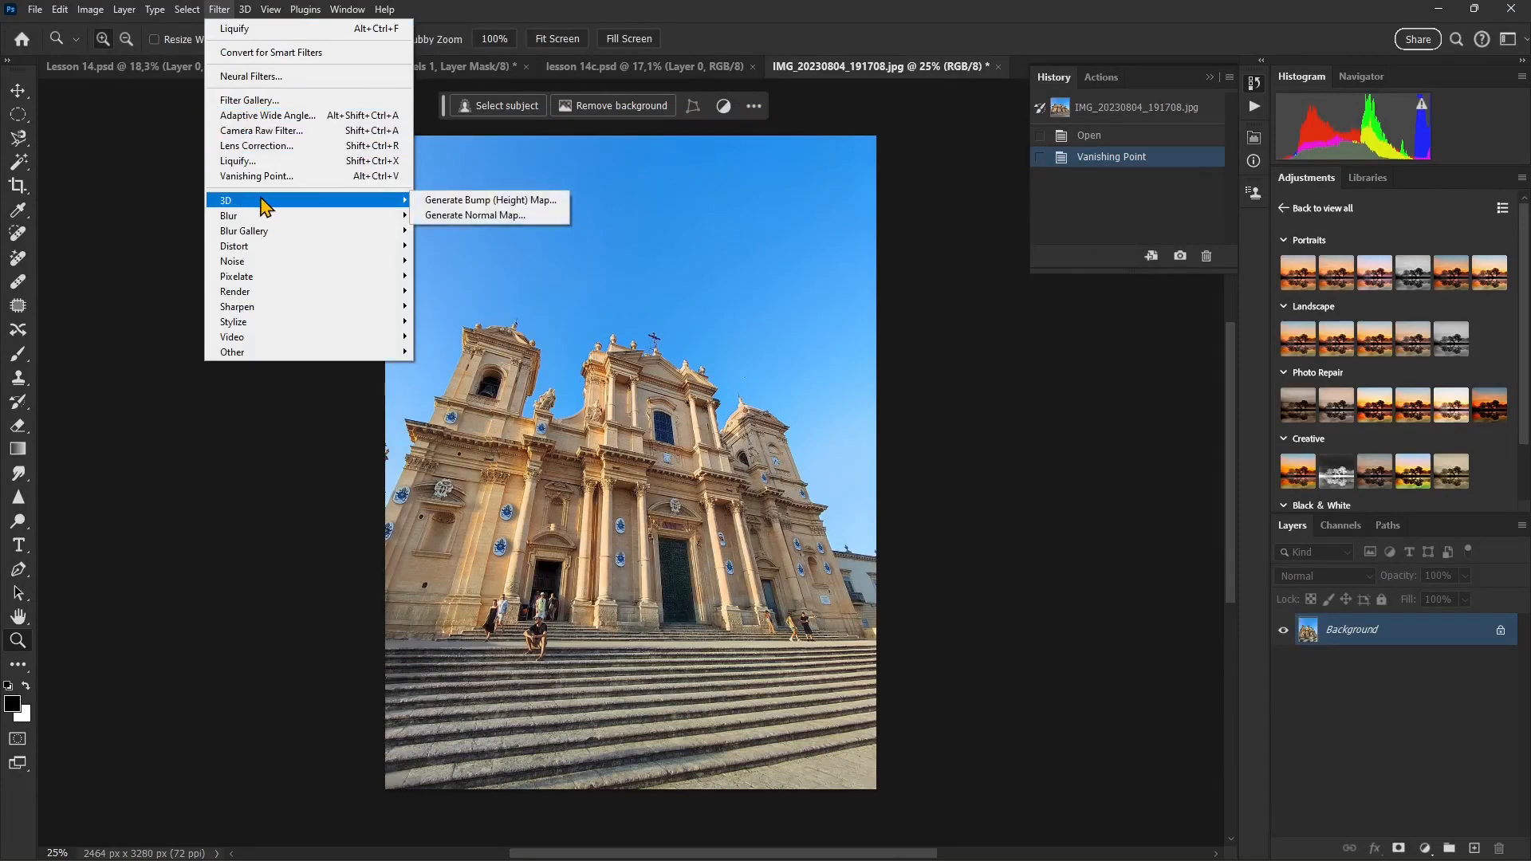
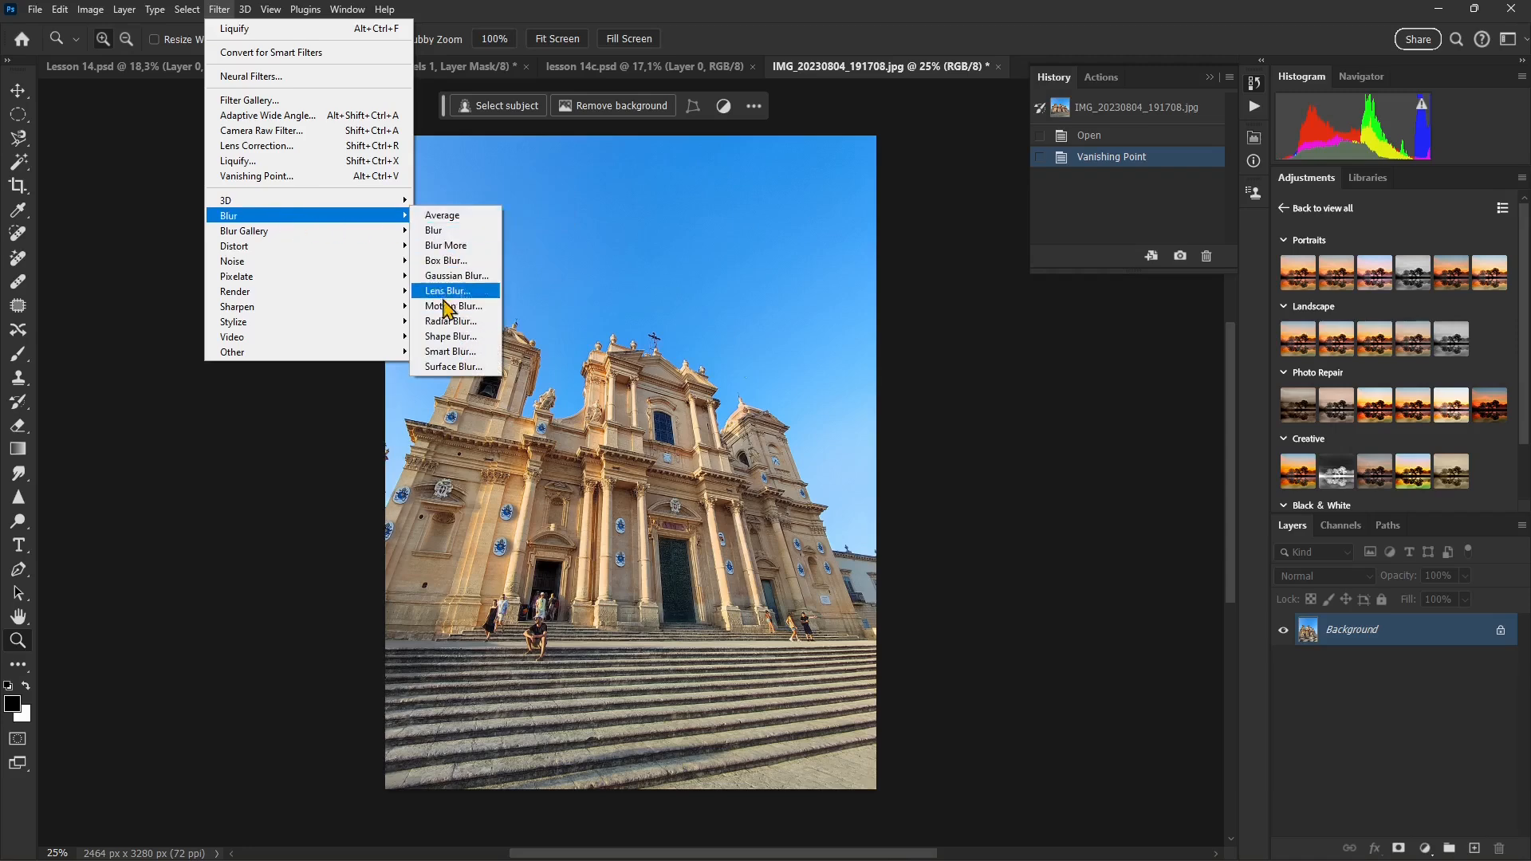
mouse_move(369, 234)
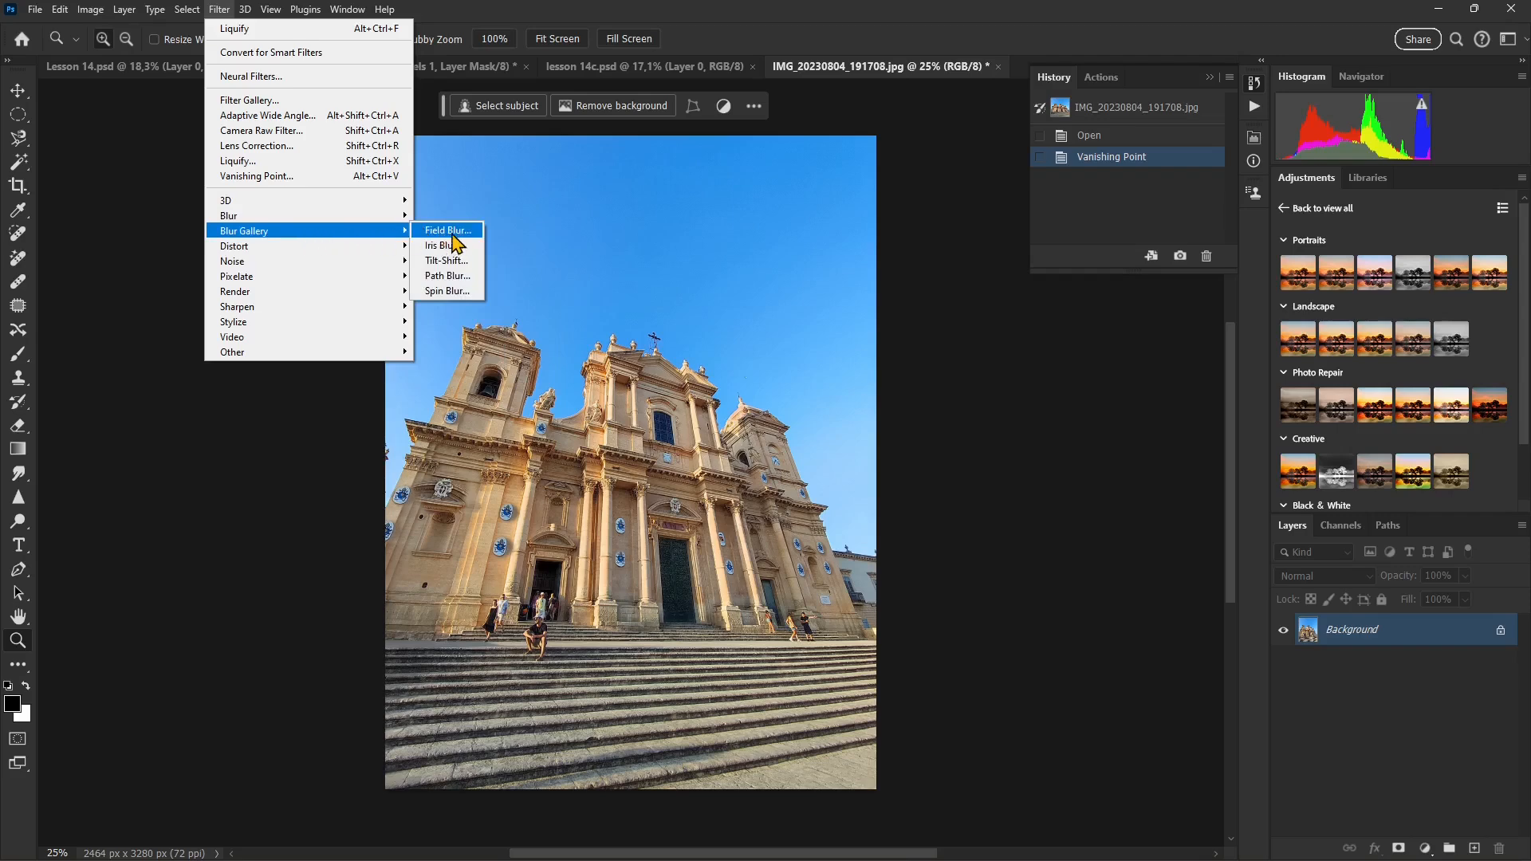
left_click(459, 290)
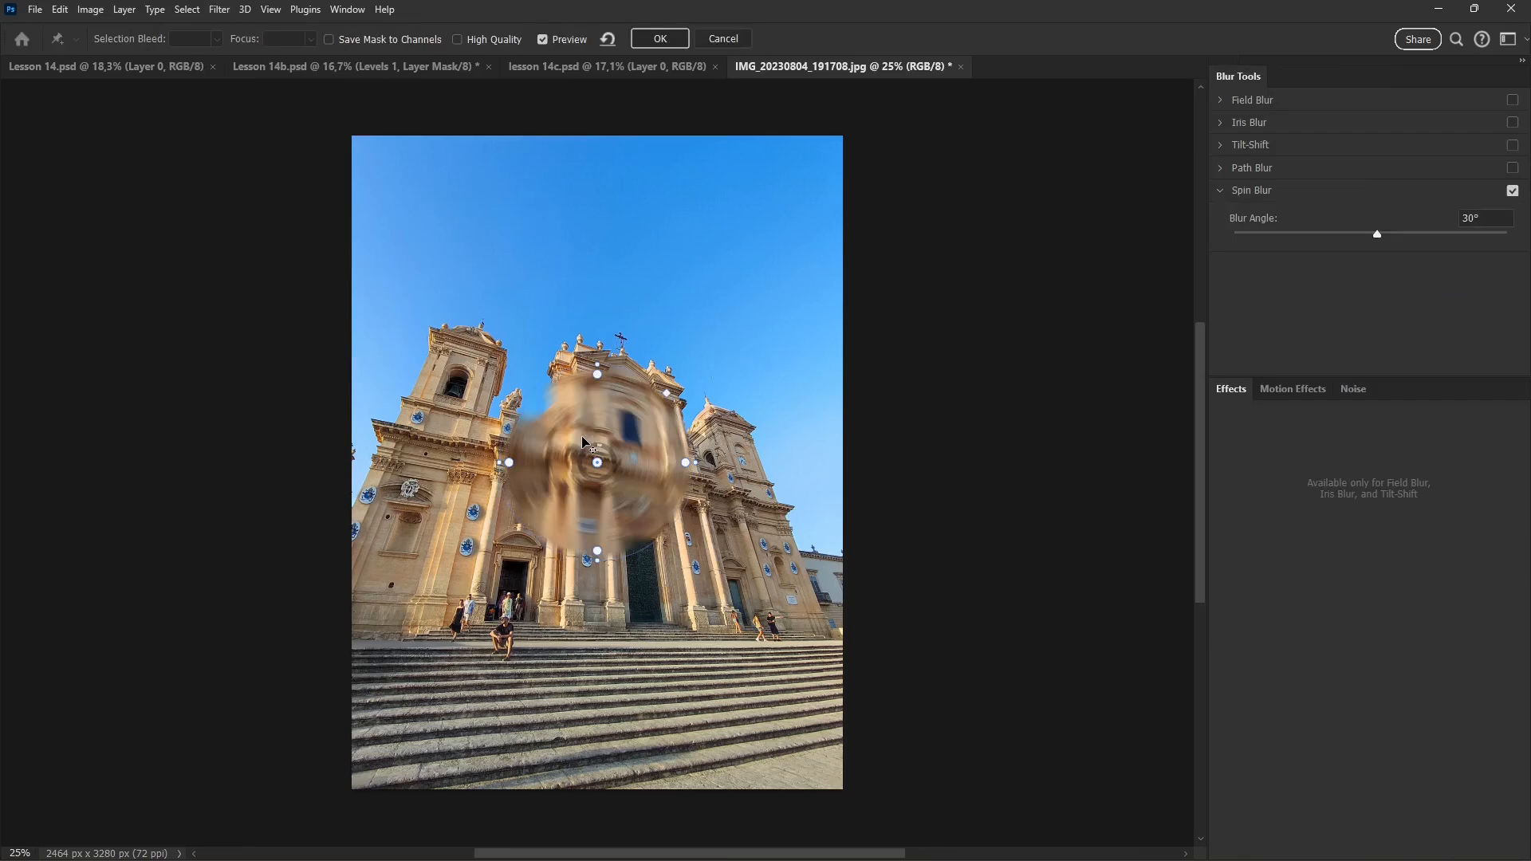
left_click_drag(668, 394, 747, 314)
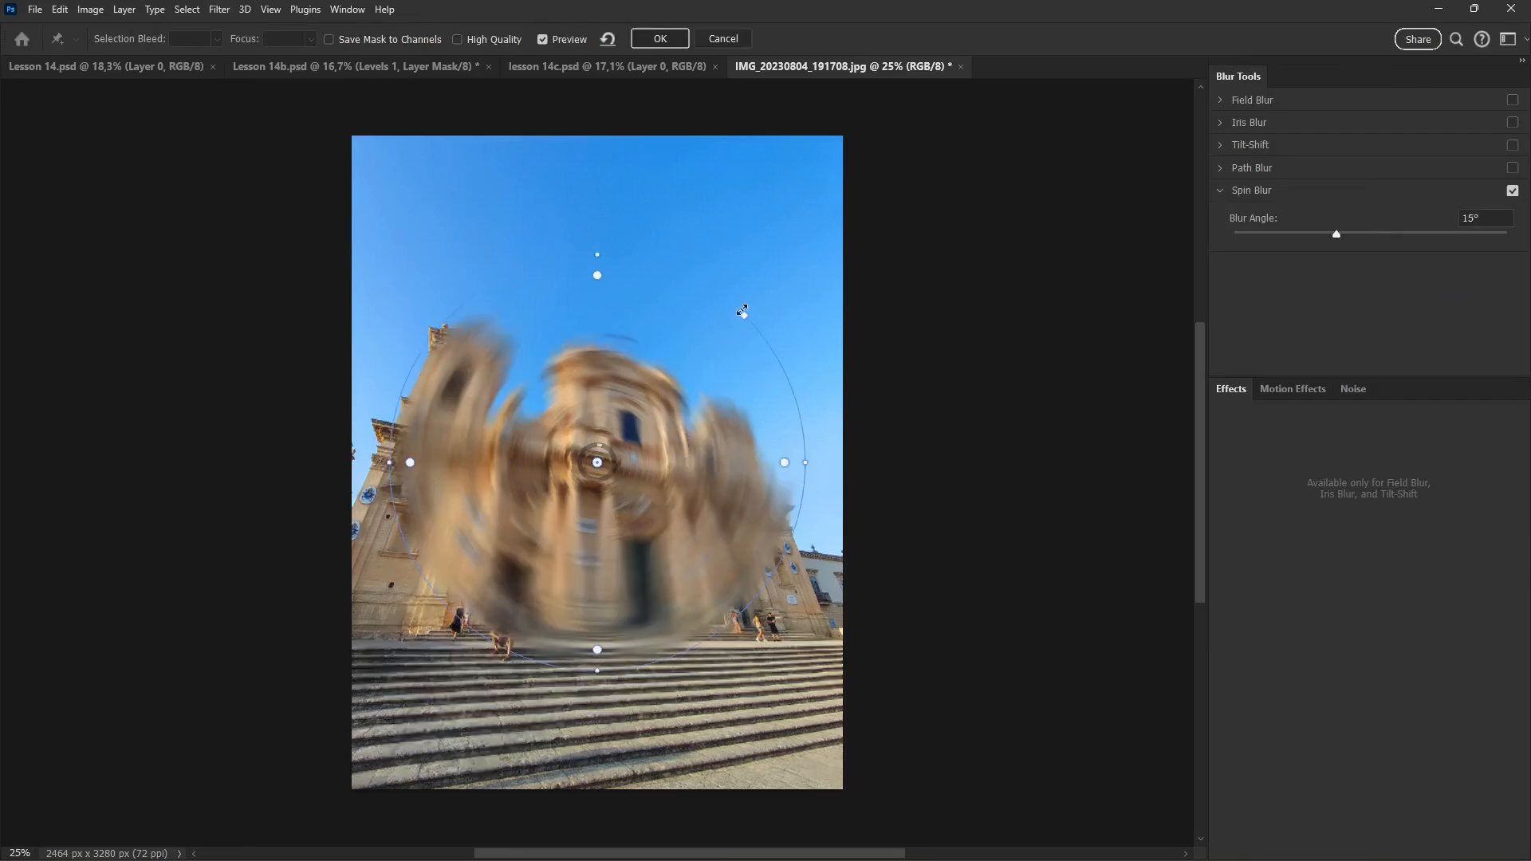
mouse_move(591, 447)
left_mouse_down()
mouse_move(581, 455)
mouse_move(611, 456)
mouse_move(599, 480)
mouse_move(603, 459)
left_mouse_up()
left_click_drag(612, 252, 684, 295)
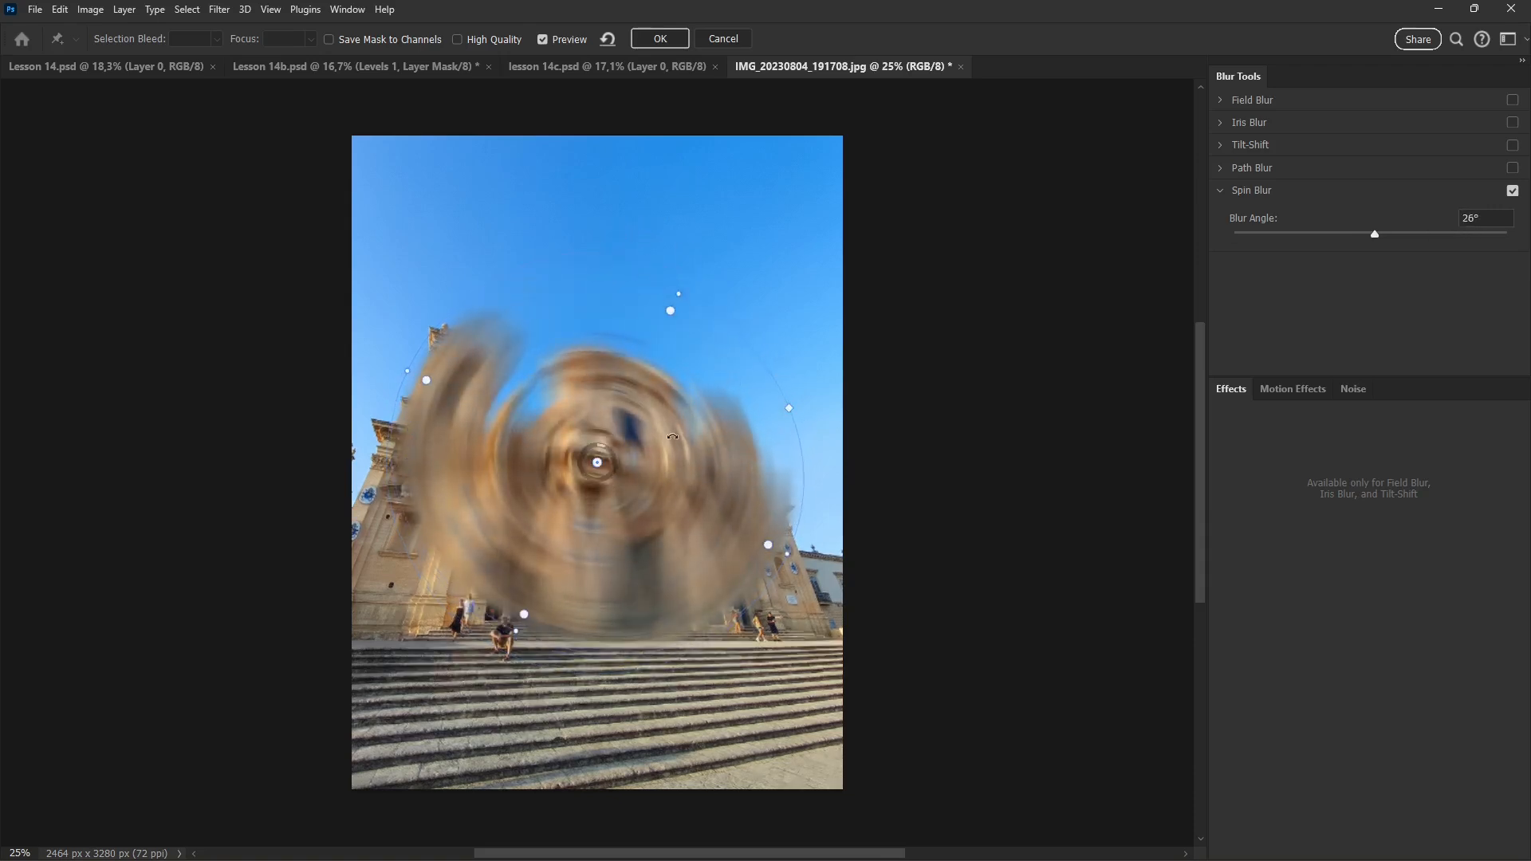
left_click_drag(682, 433, 639, 438)
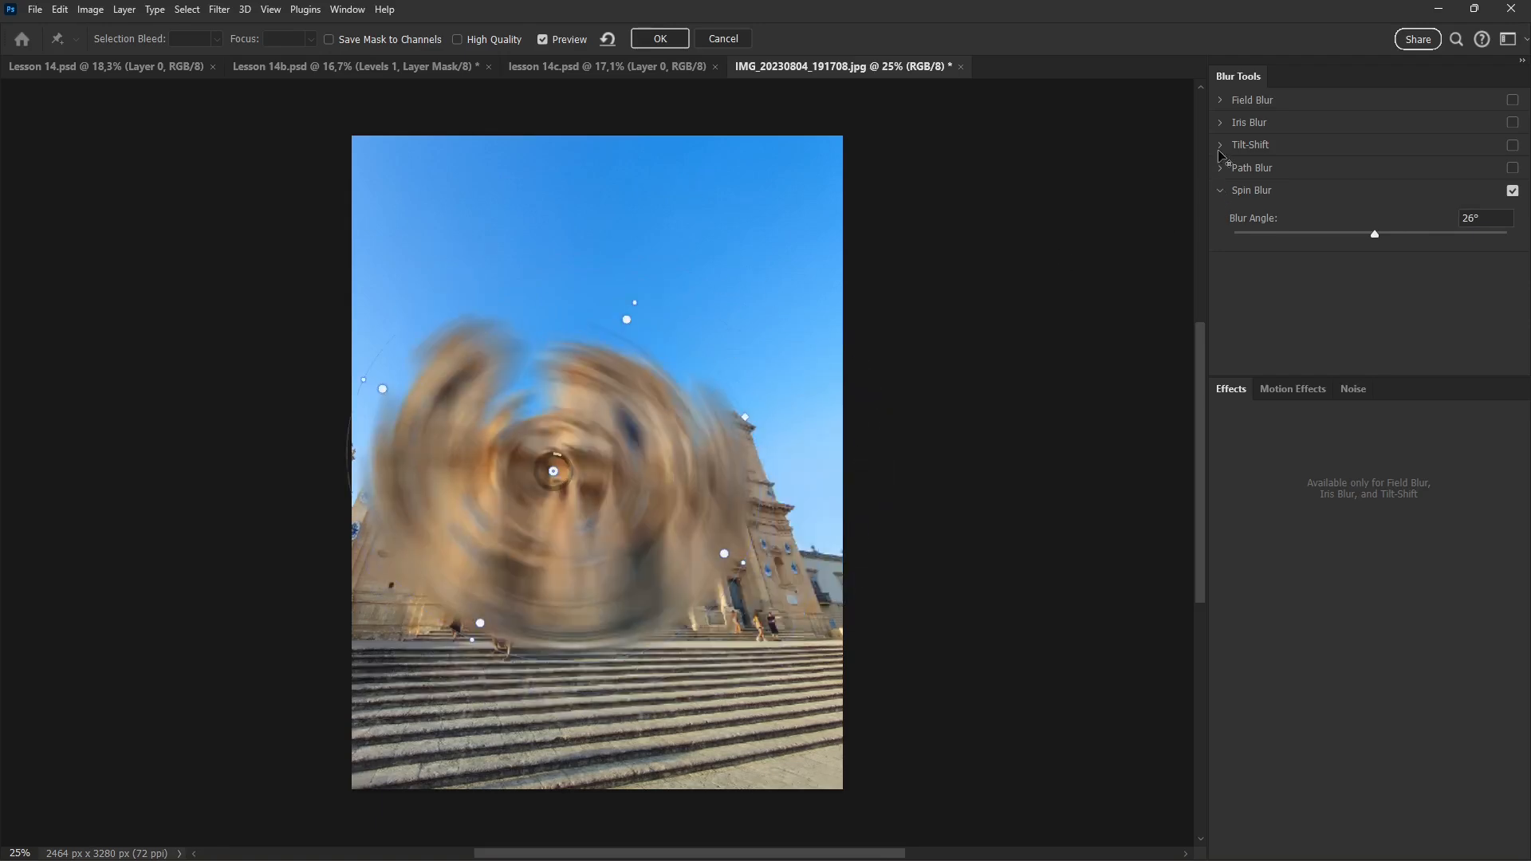
Step: Add a Field Blur of 21 px and an Iris Blur of 68 px to the church photo
left_click(1220, 102)
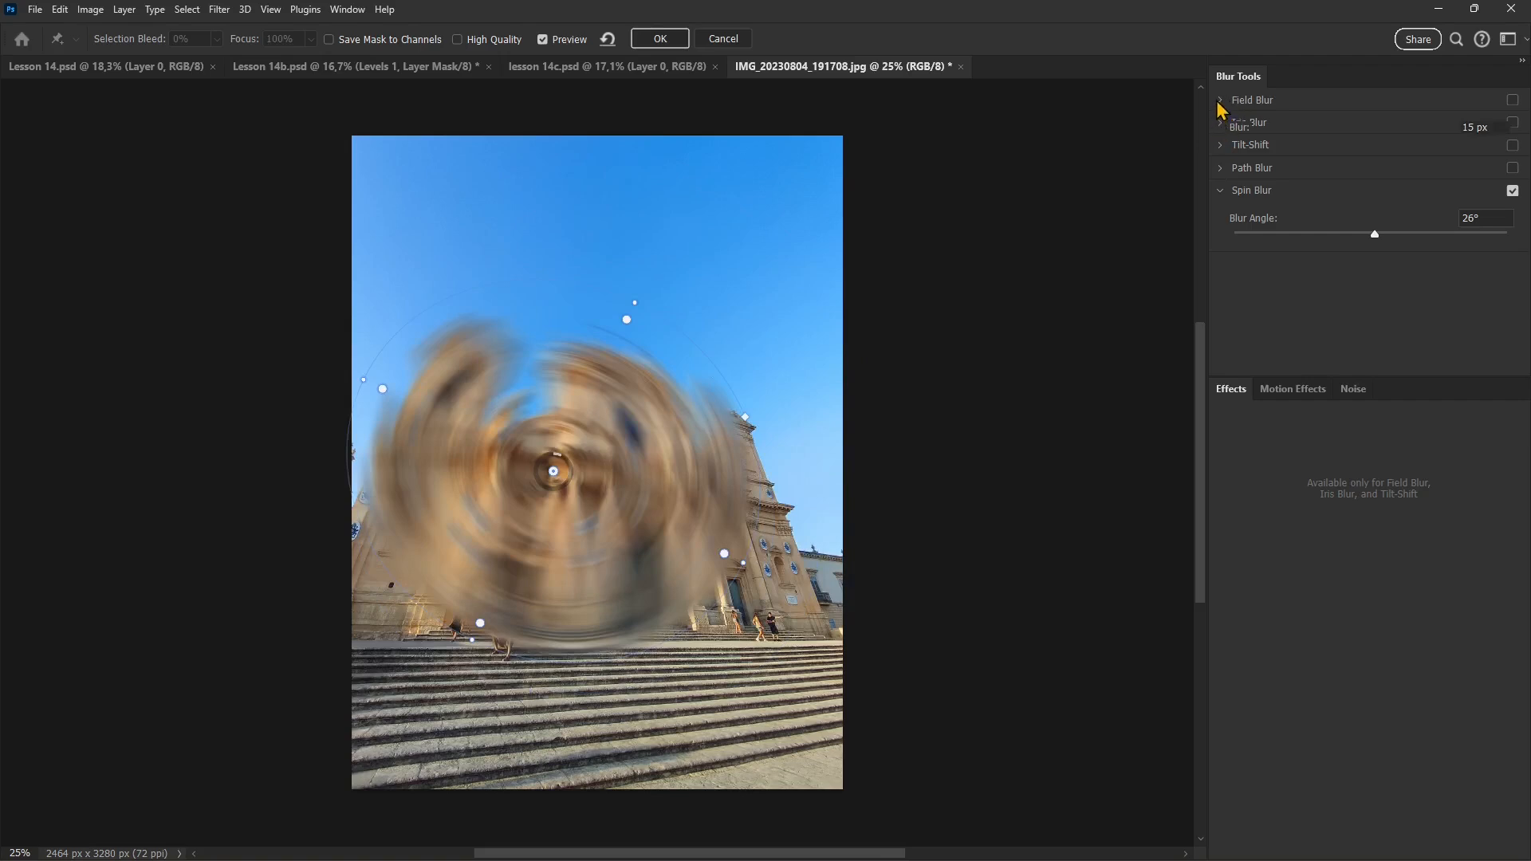
left_click_drag(1360, 142, 1316, 172)
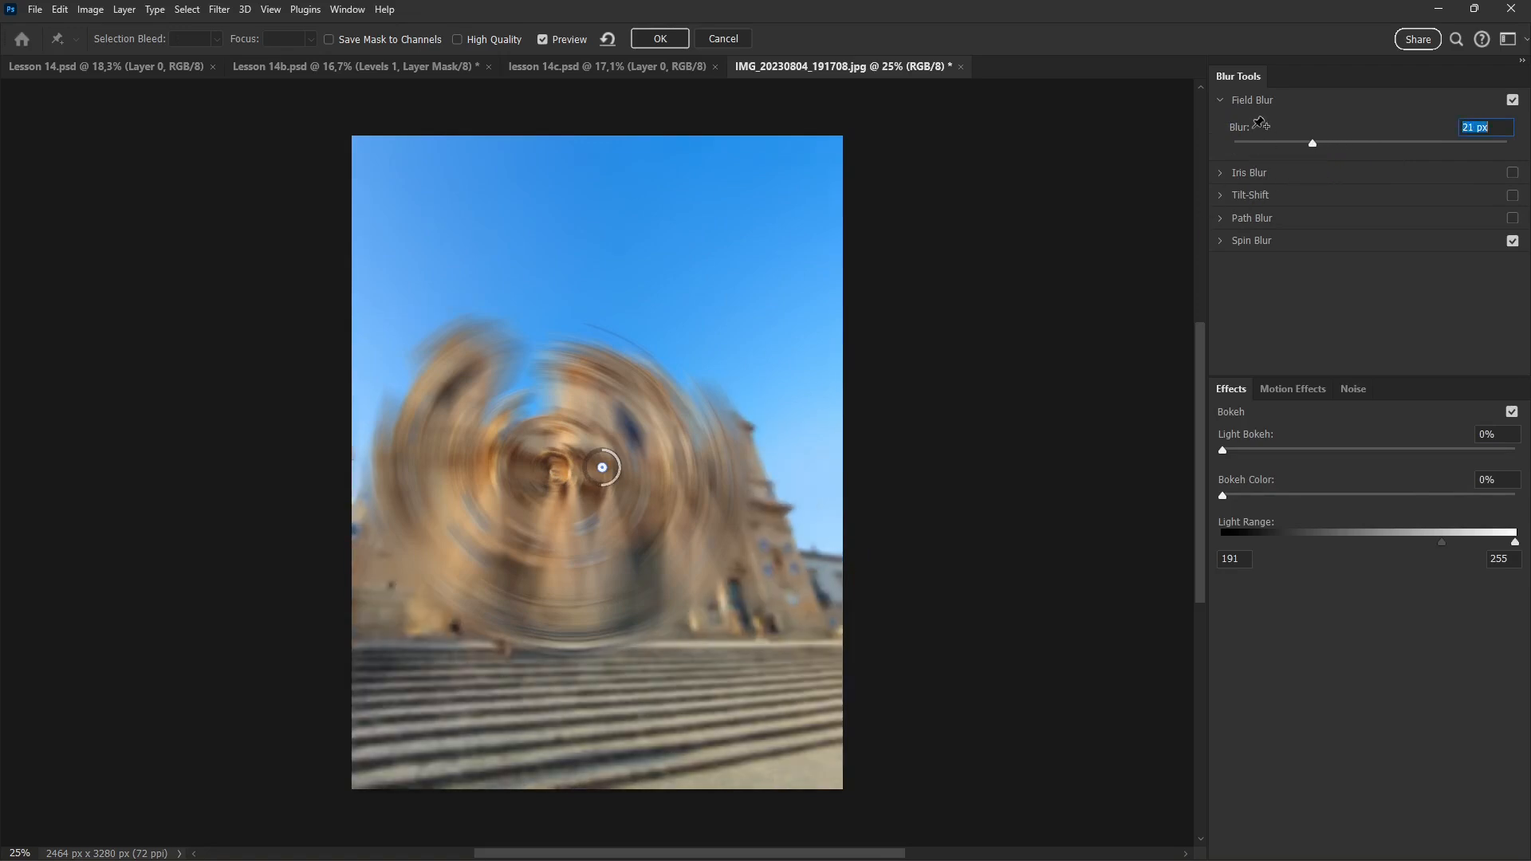
left_click(1224, 175)
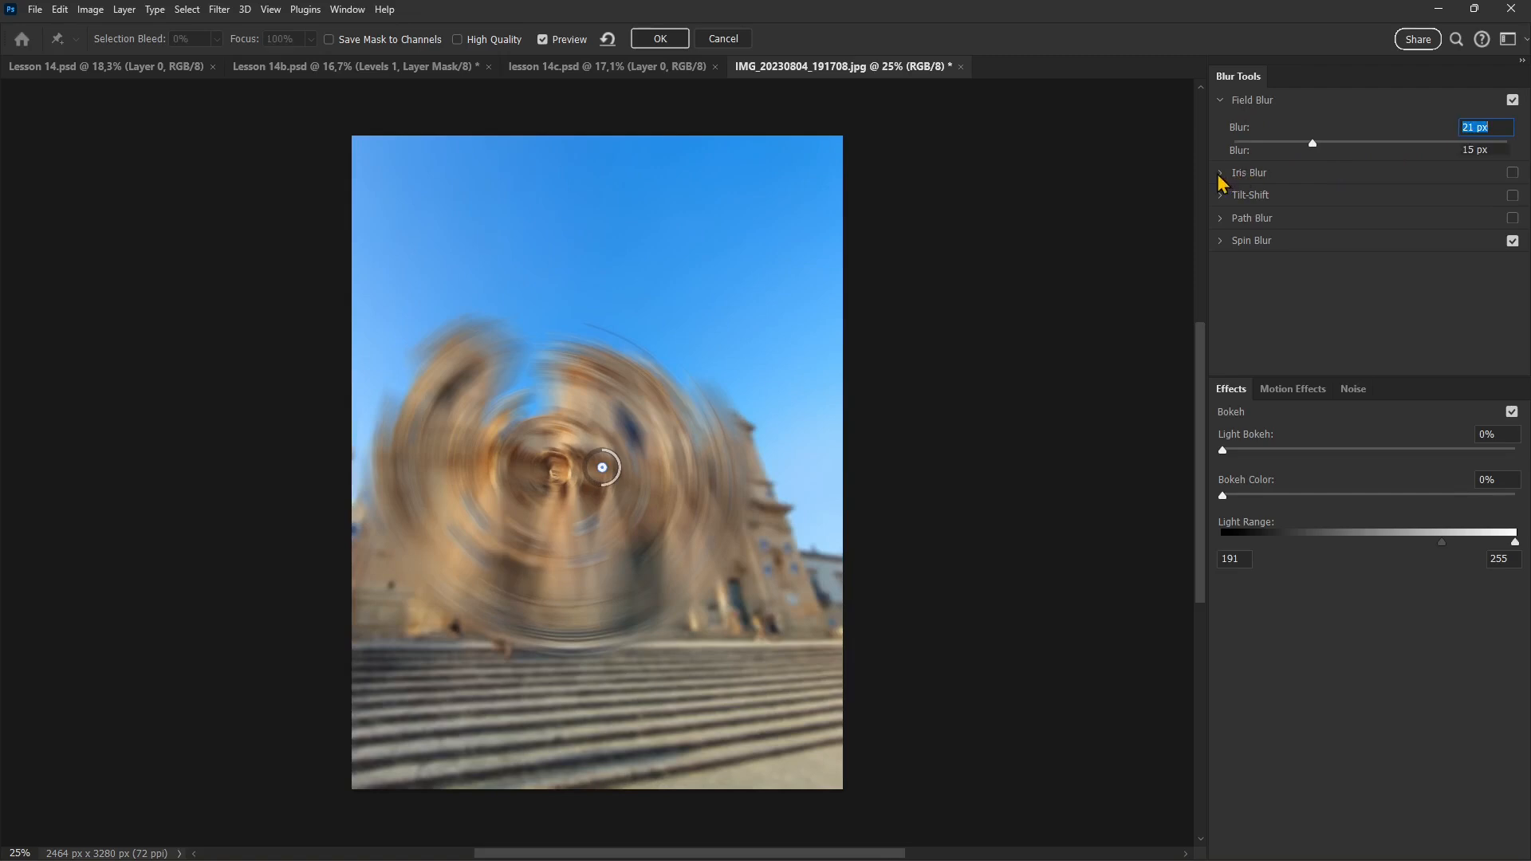
left_click_drag(1298, 171, 1359, 169)
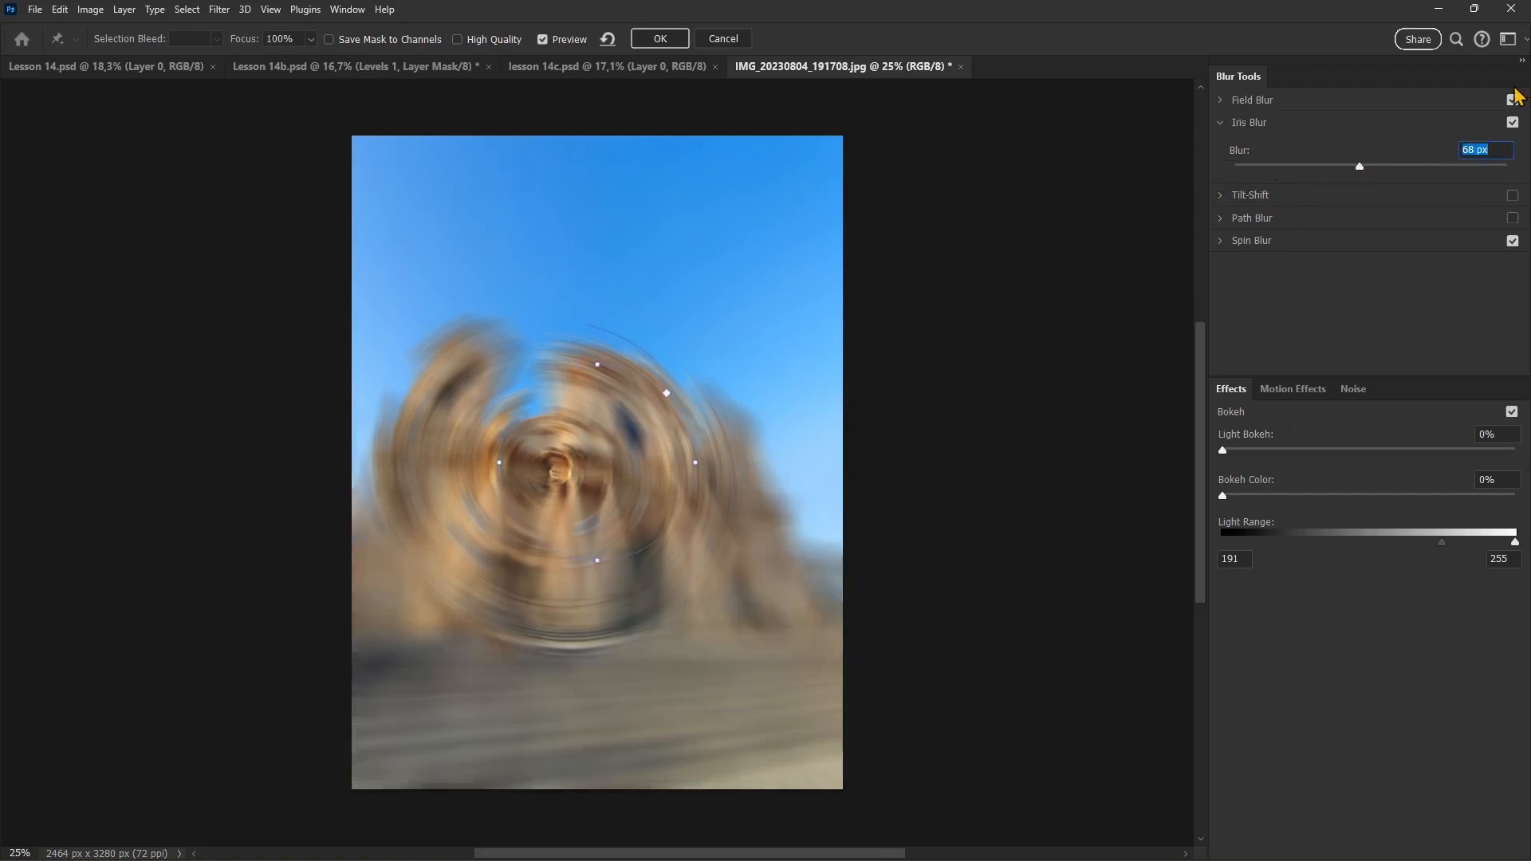
Step: Turn off Iris Blur and Spin Blur, and set Light Bokeh to 28% and Bokeh Color to 42%
left_click(1513, 123)
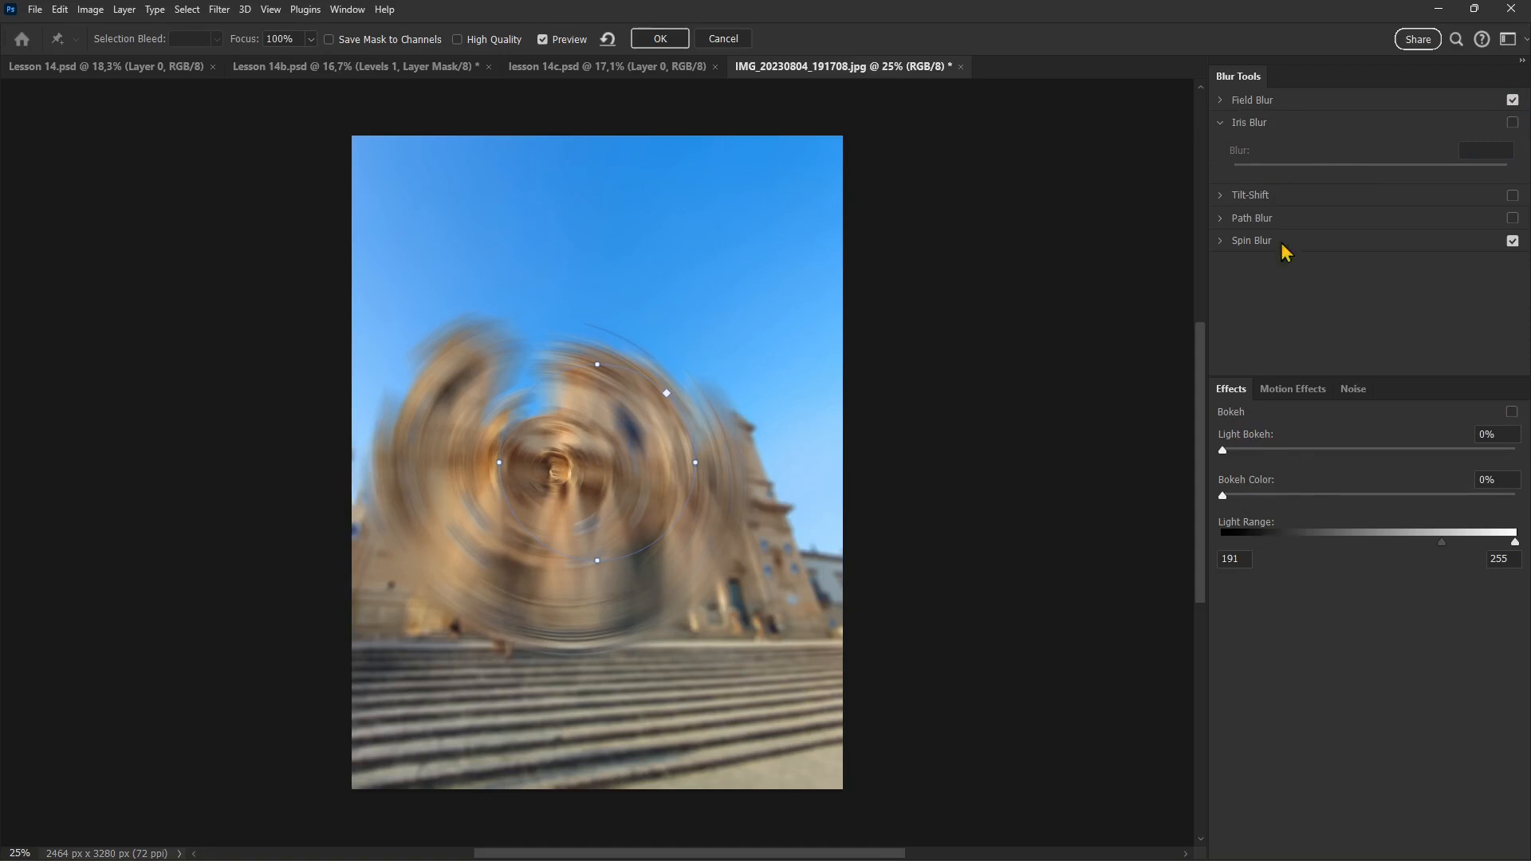
left_click(1513, 241)
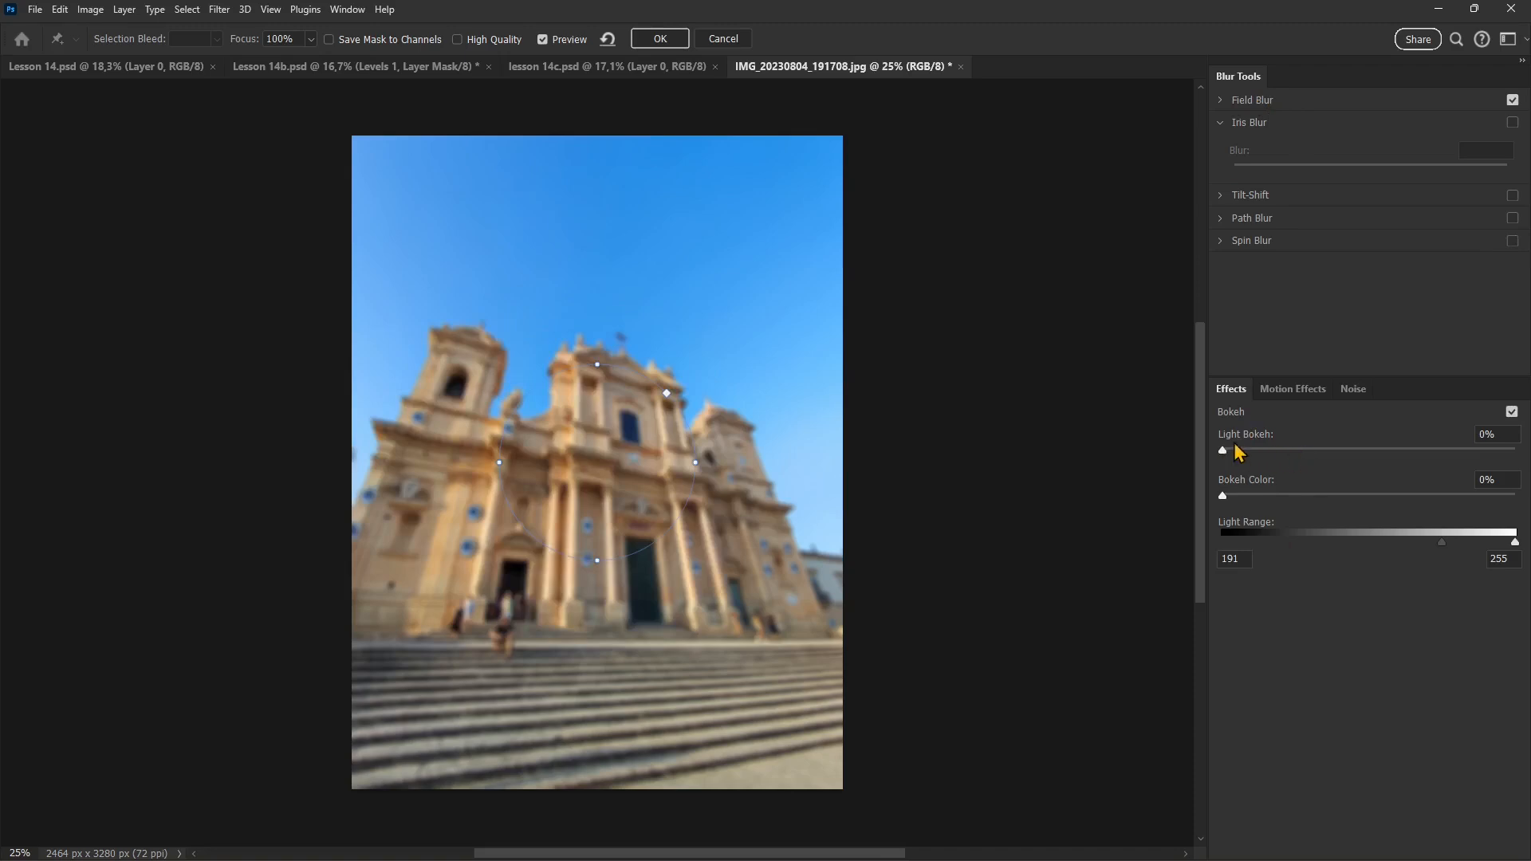
left_click_drag(1225, 450, 1261, 450)
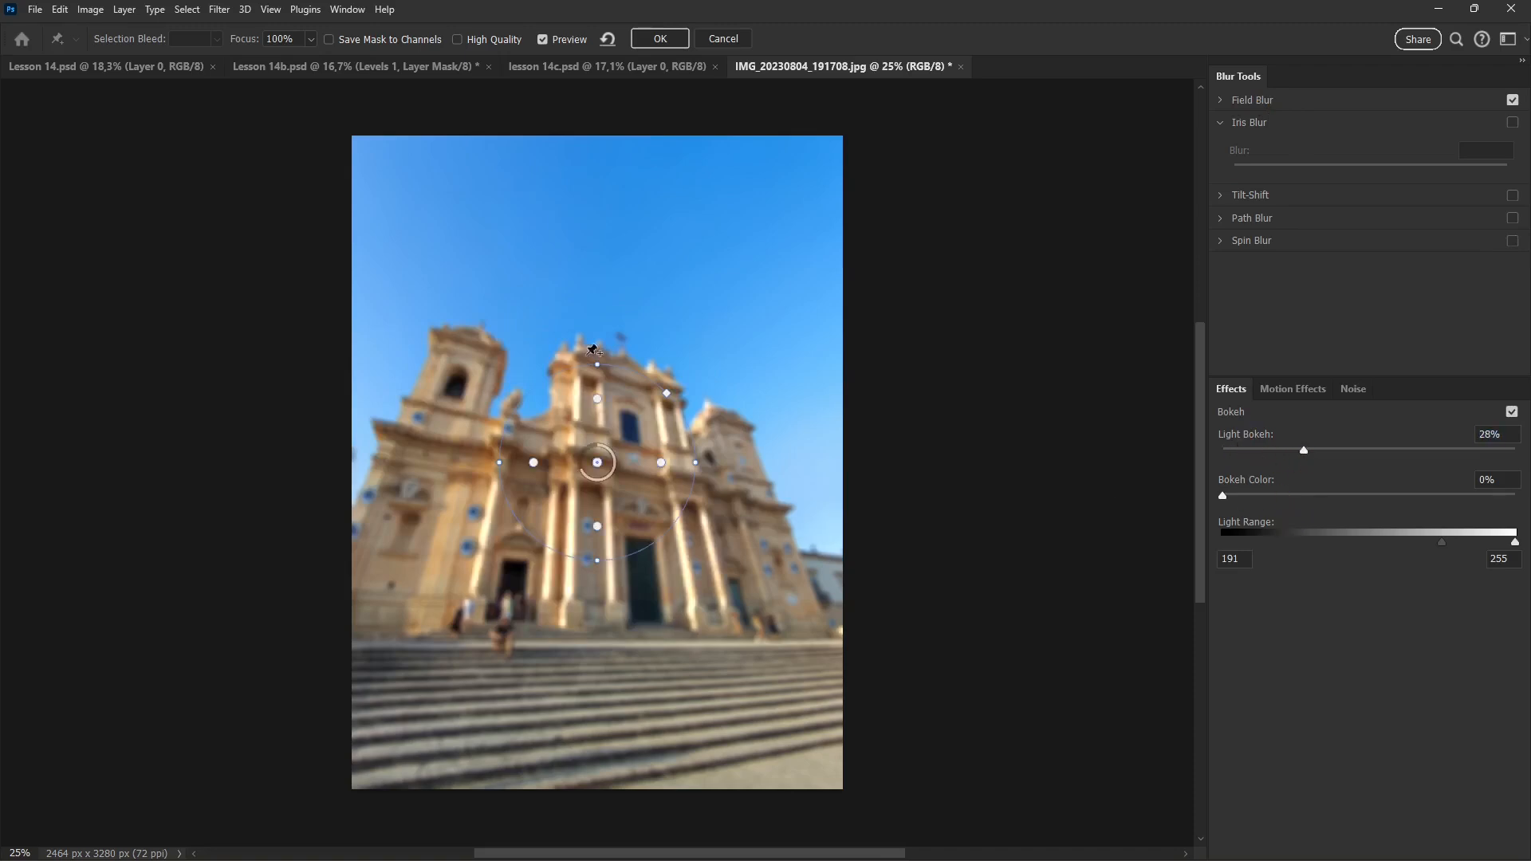
left_click_drag(1230, 499, 1345, 498)
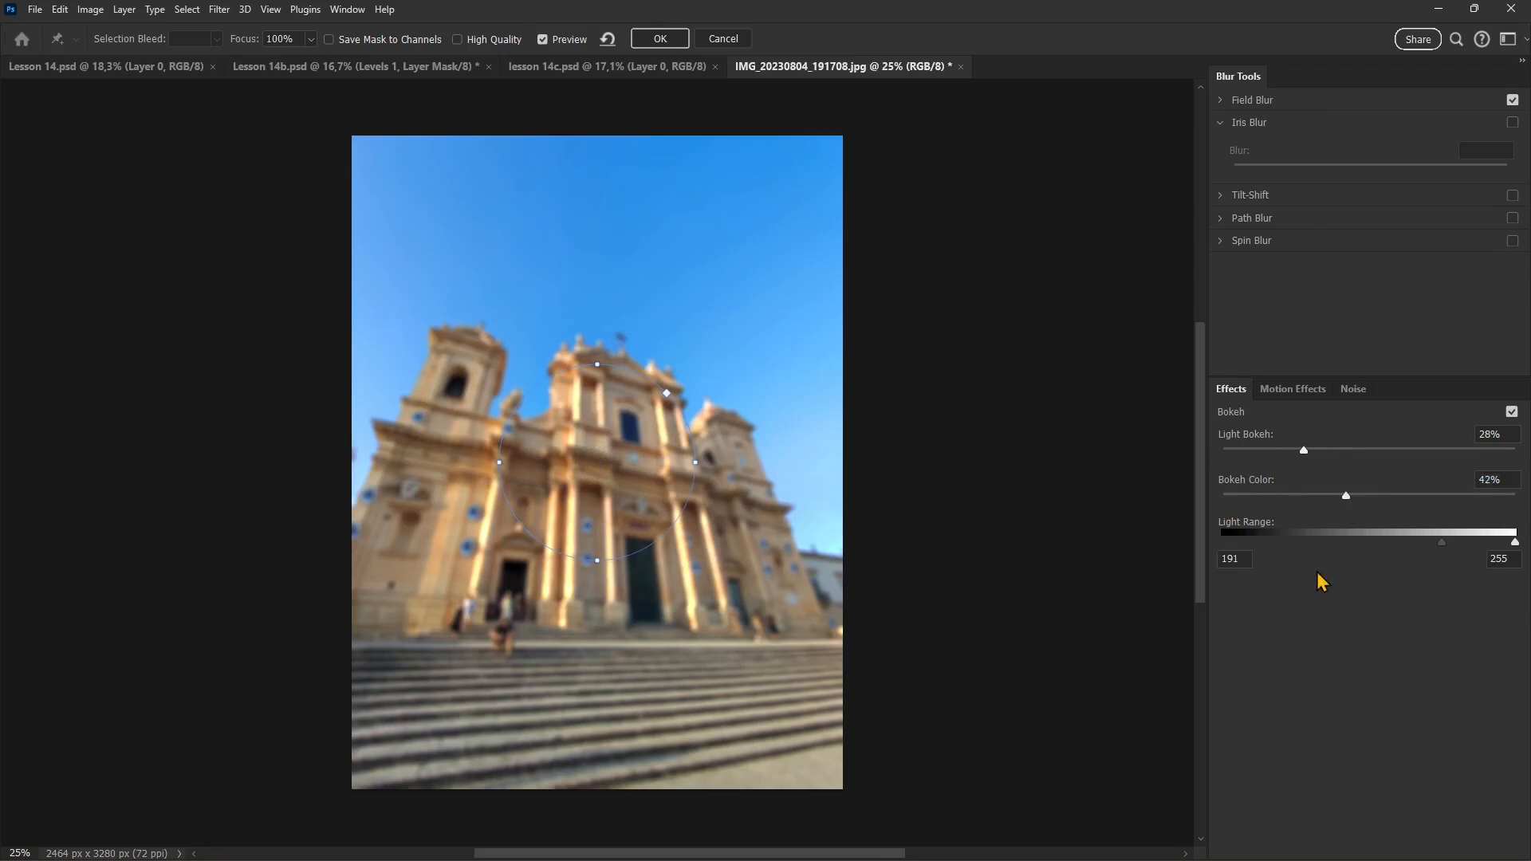
Step: Replace Field Blur with Path Blur, lay two long horizontal paths across the facade, and set one path's End Point Speed to 430 px
left_click(1514, 101)
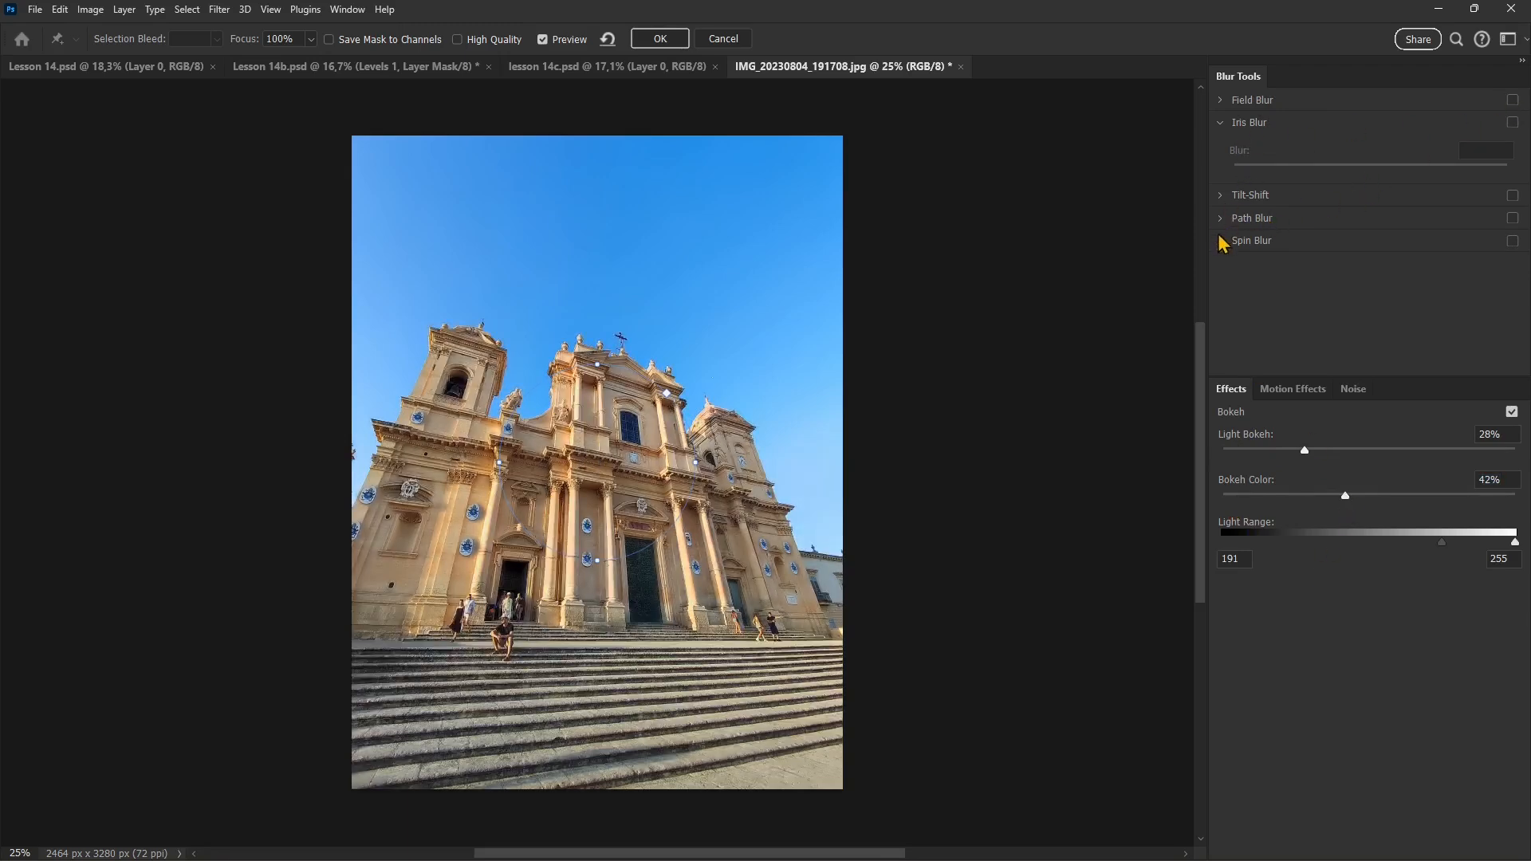
left_click(1251, 218)
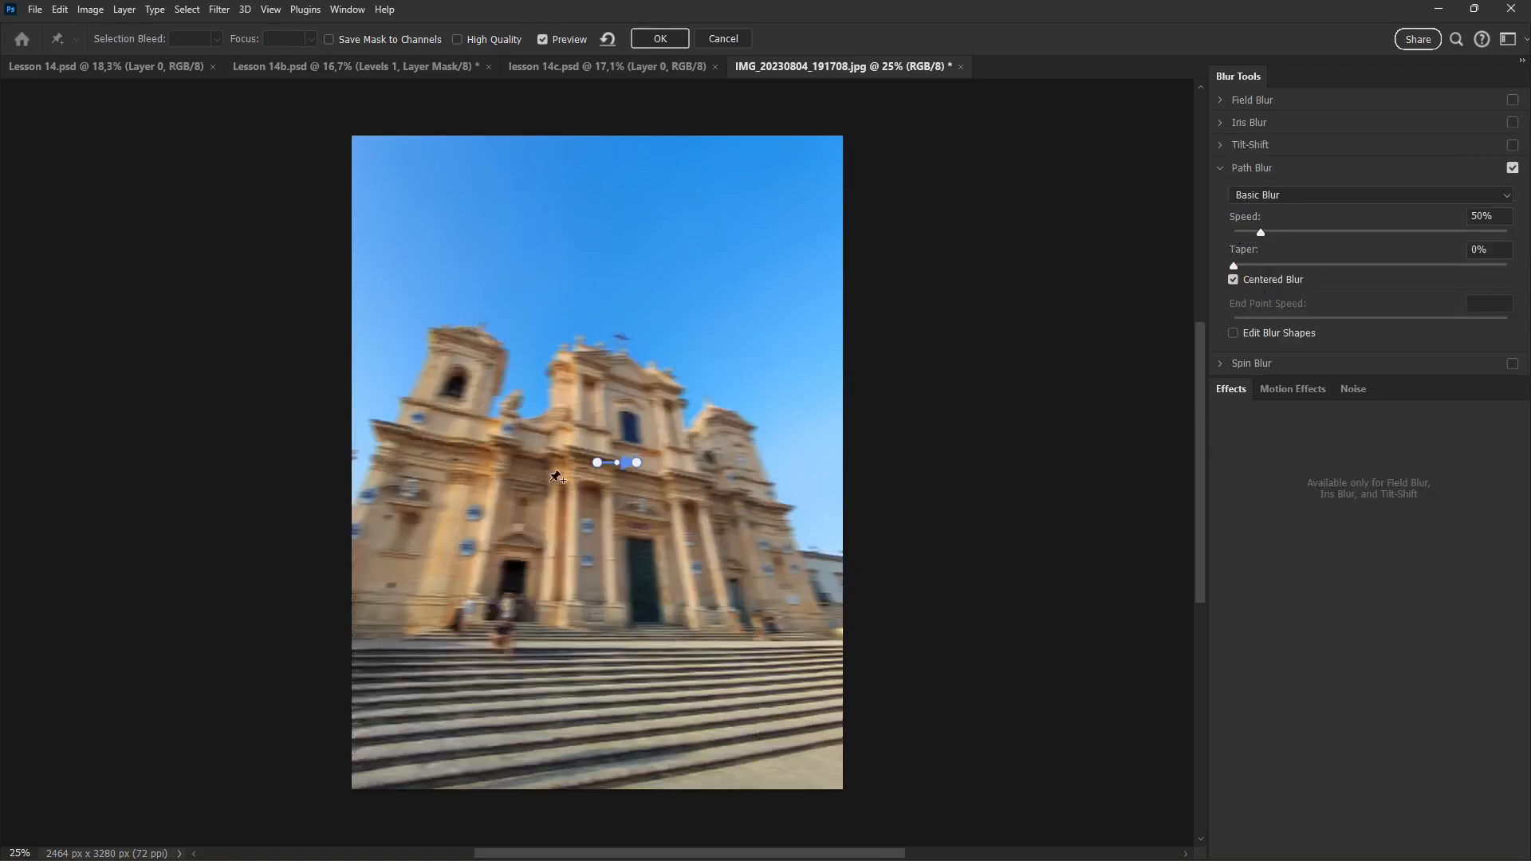
left_click(632, 476)
left_click(725, 476)
left_click_drag(637, 464, 743, 459)
left_click_drag(633, 475, 531, 481)
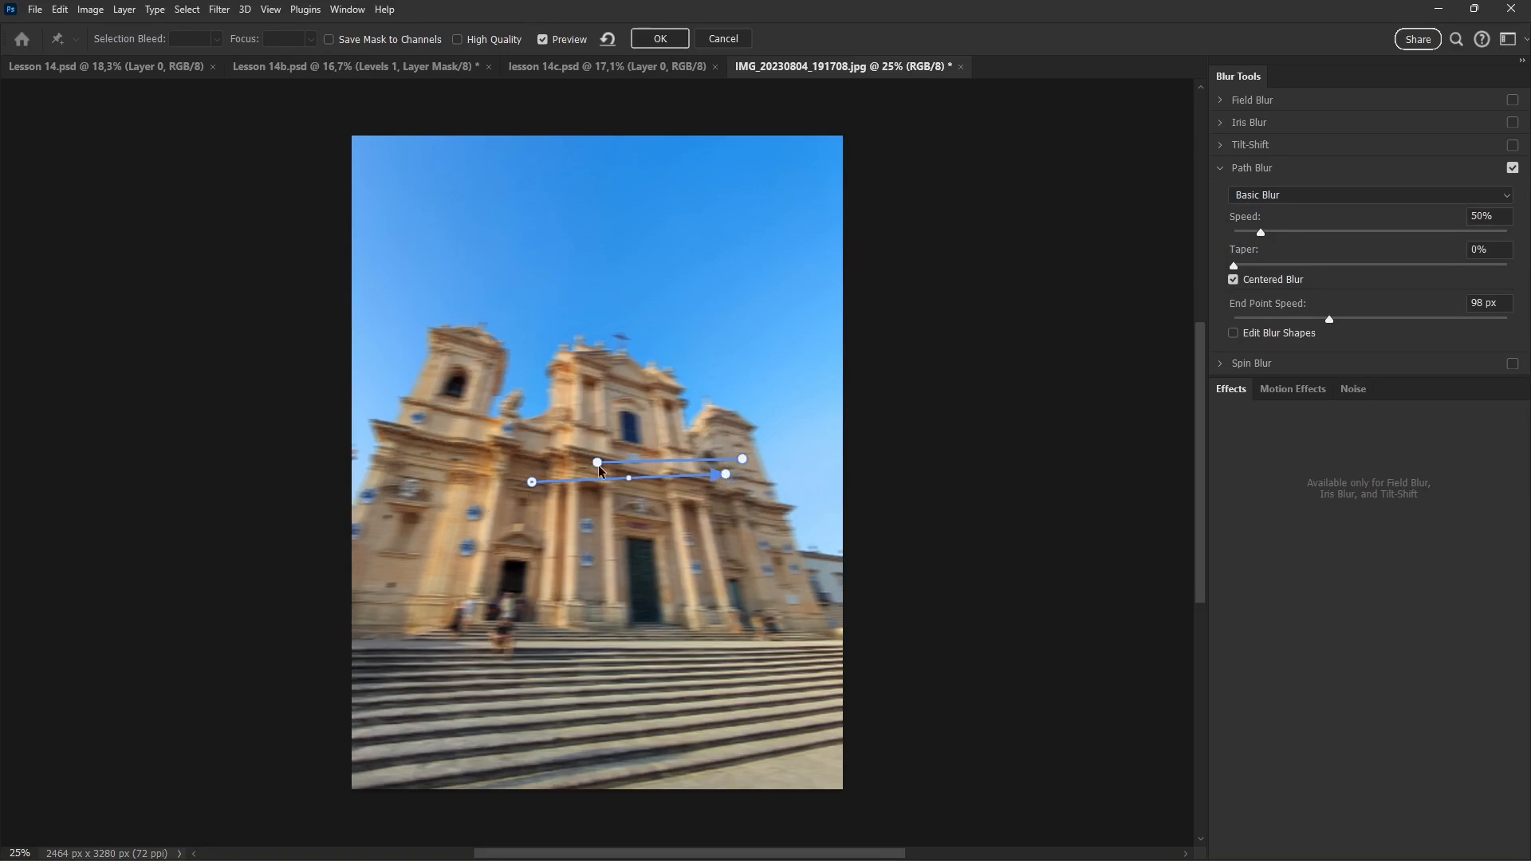
left_click_drag(1323, 317, 1424, 323)
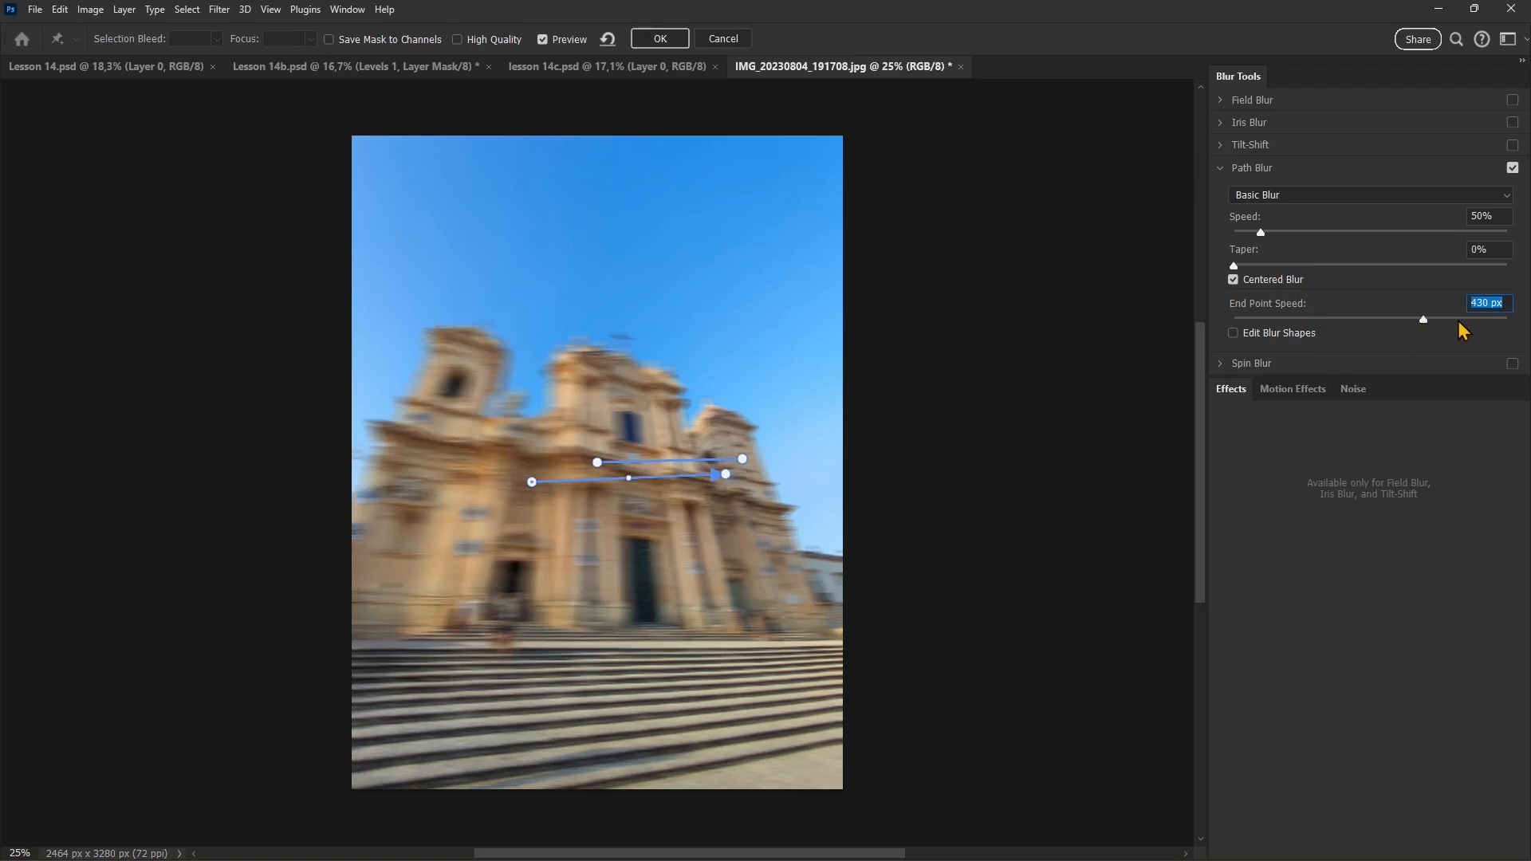
Step: Try adding straight and curved blur paths around the facade, sky and steps, and cancel the Blur Gallery
left_click(768, 476)
double_click(732, 569)
left_click(699, 593)
double_click(576, 585)
left_click(482, 554)
double_click(434, 485)
left_click(479, 335)
double_click(568, 263)
left_click(690, 252)
left_click(792, 361)
left_click(803, 613)
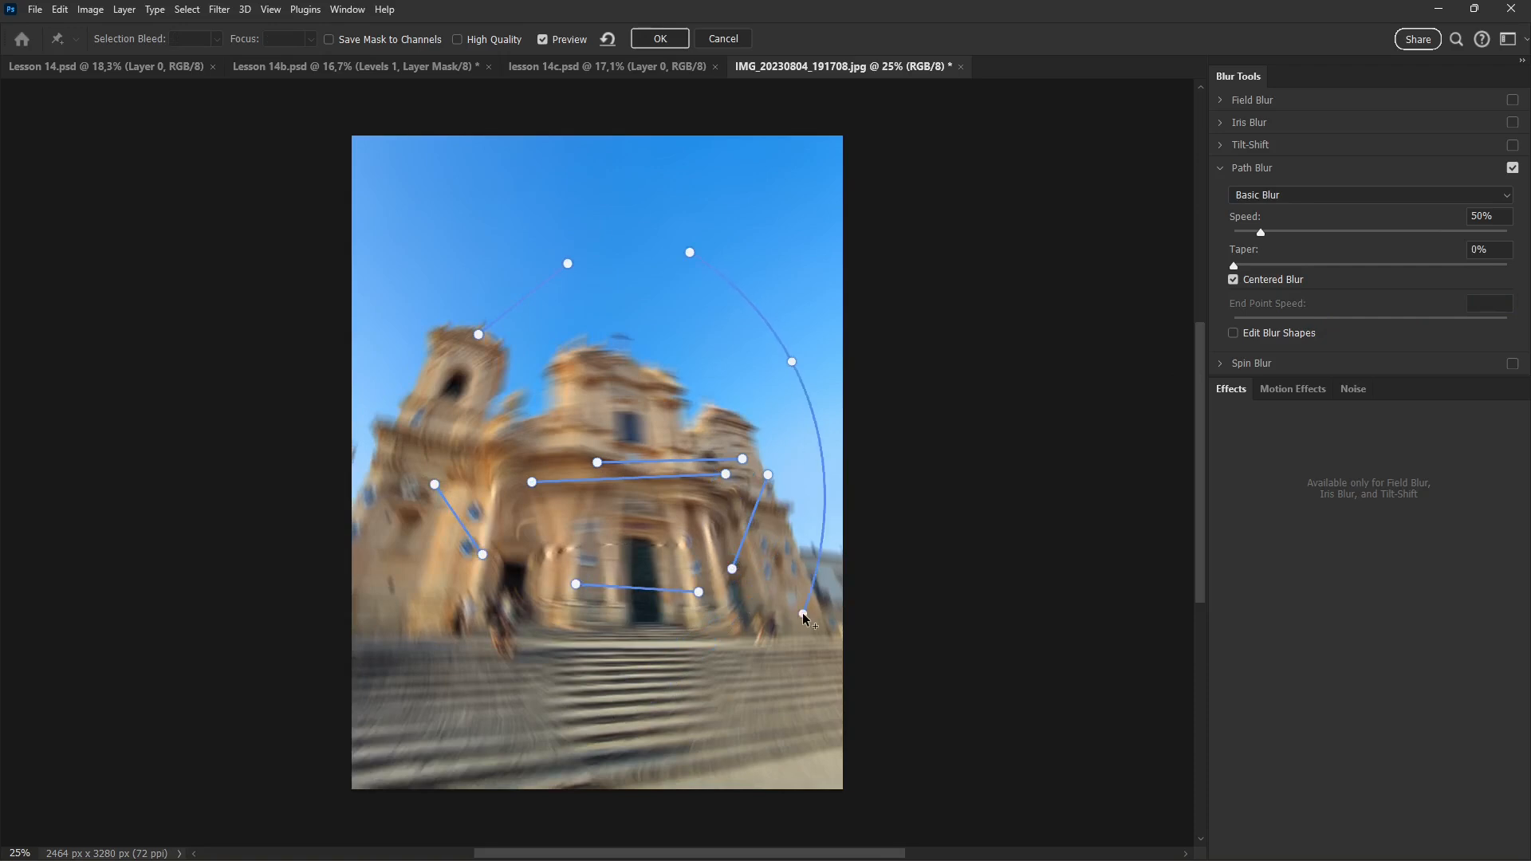
left_click(679, 700)
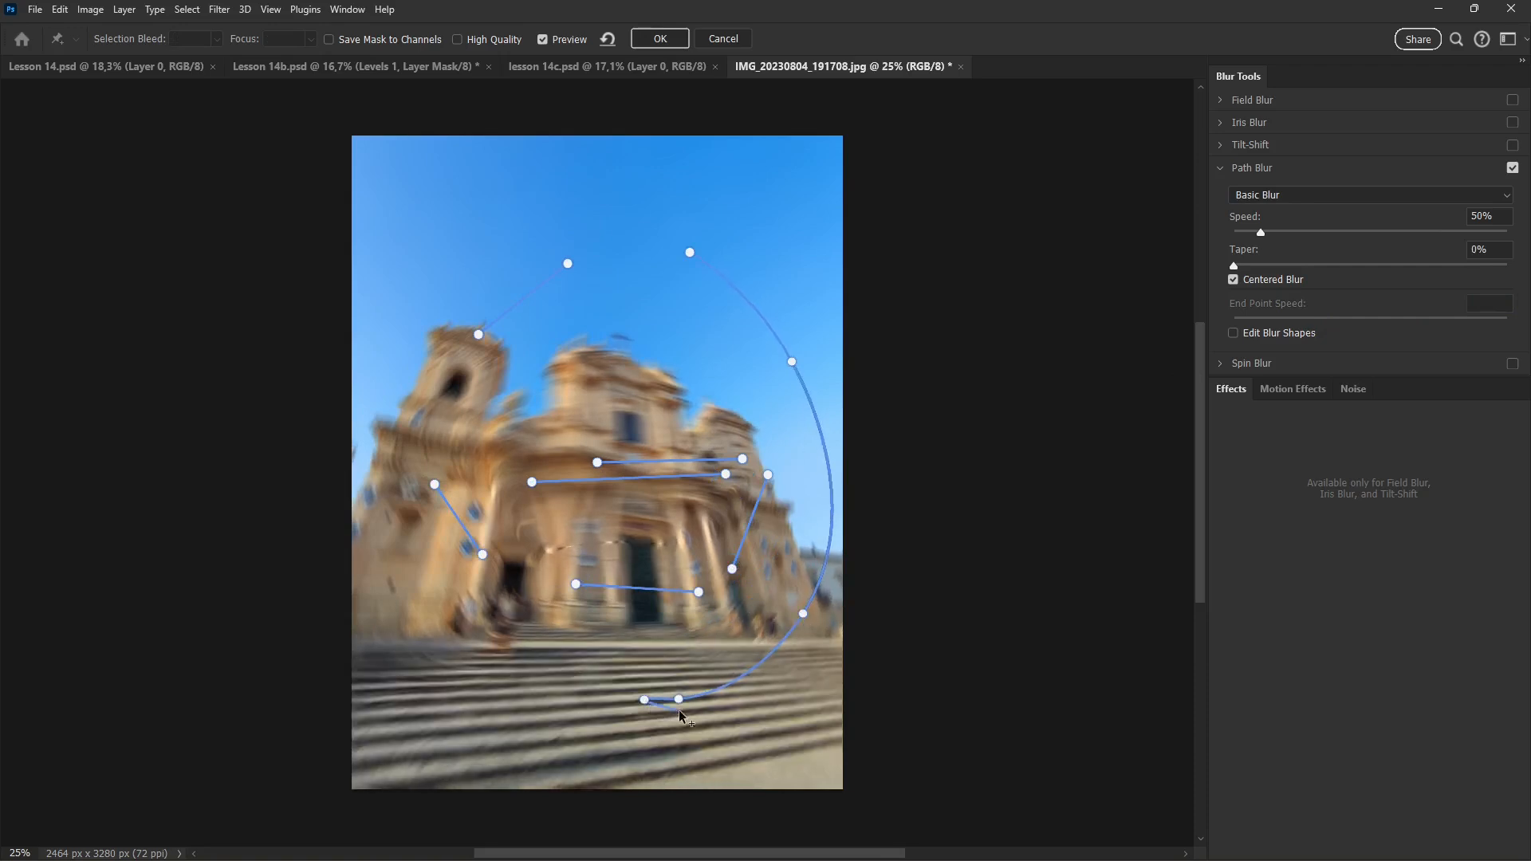
key("Escape")
left_click(723, 40)
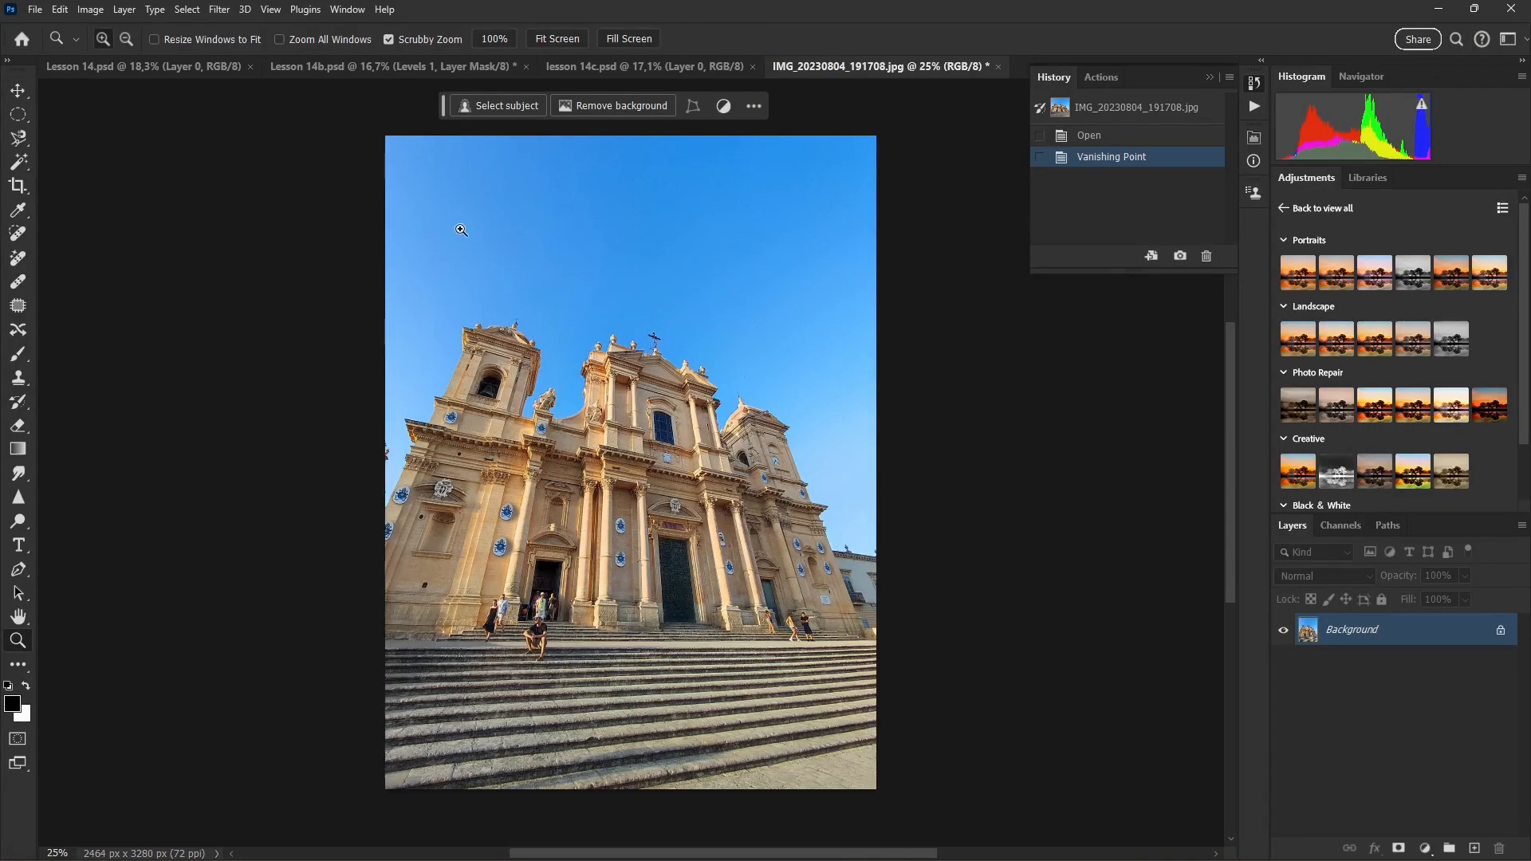
Step: Switch to Lesson 14.psd and outline the cyclist and bicycle with the Magnetic Lasso tool to select them
left_click(203, 67)
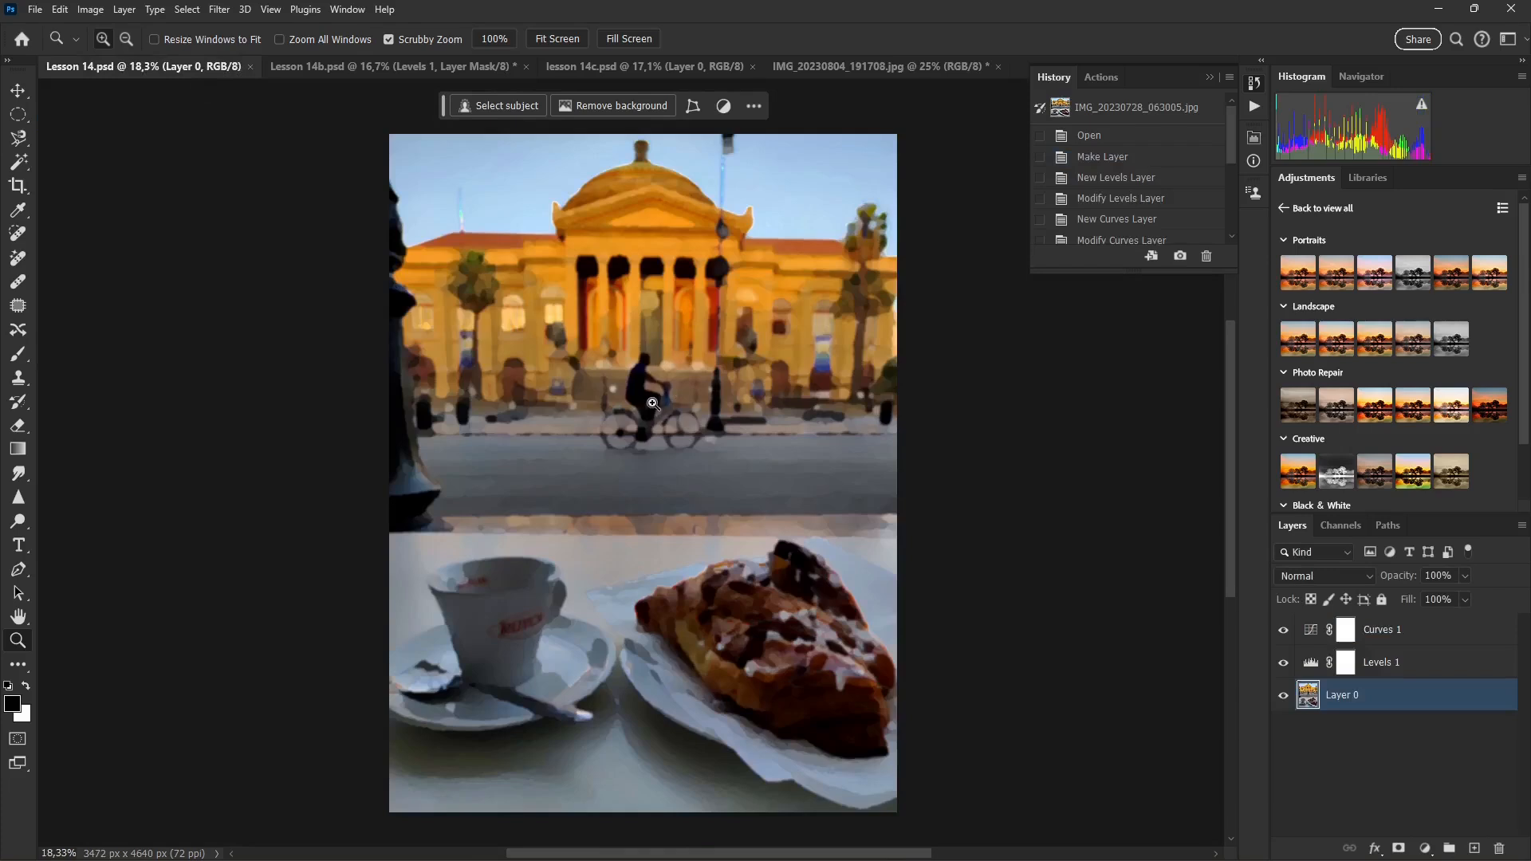
scroll(652, 403, "up", 2)
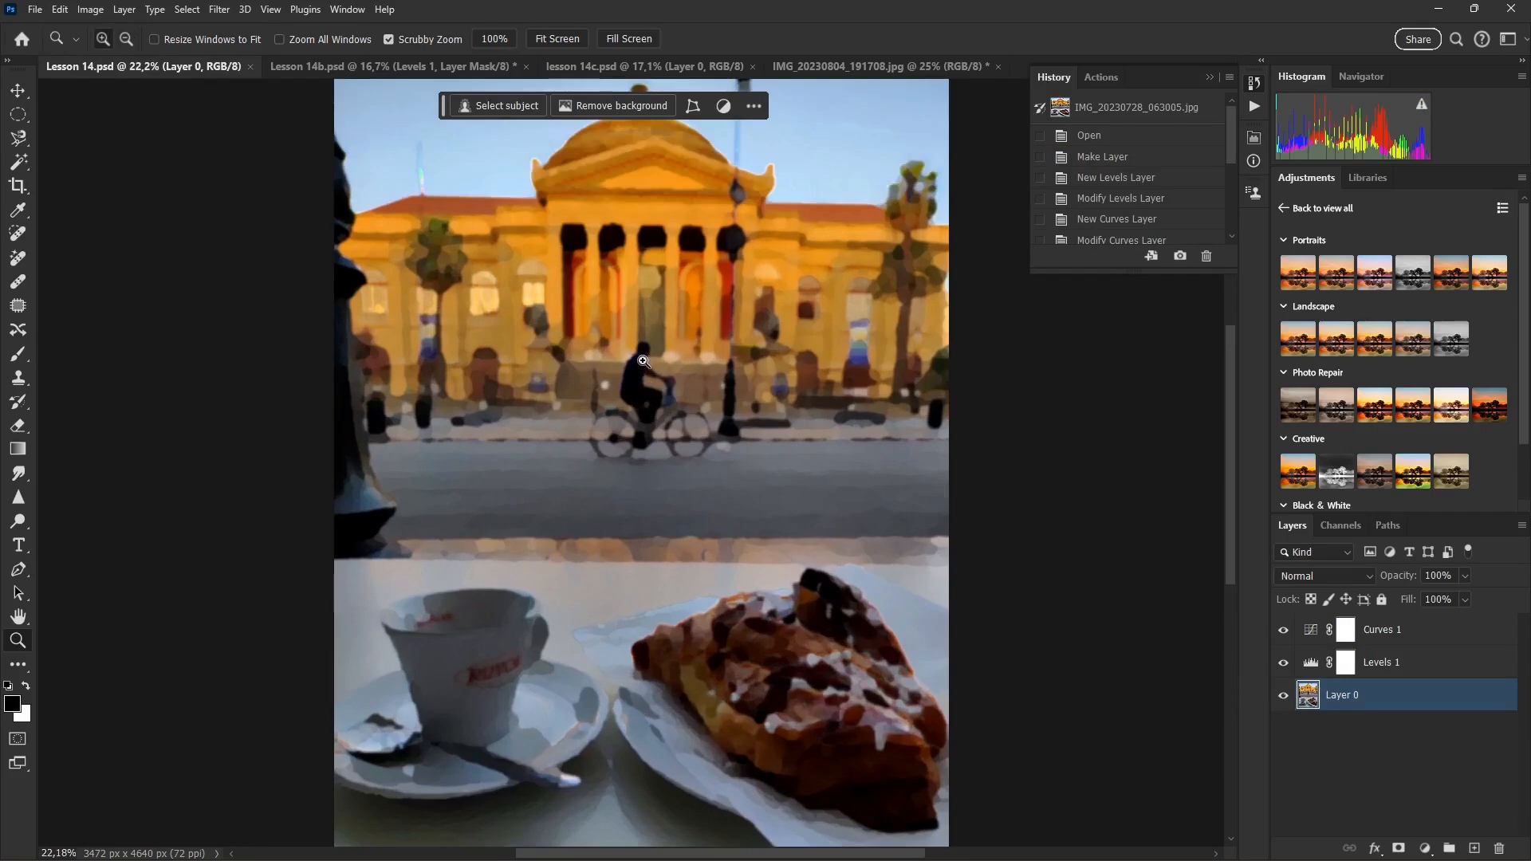
left_click(21, 143)
left_click(103, 173)
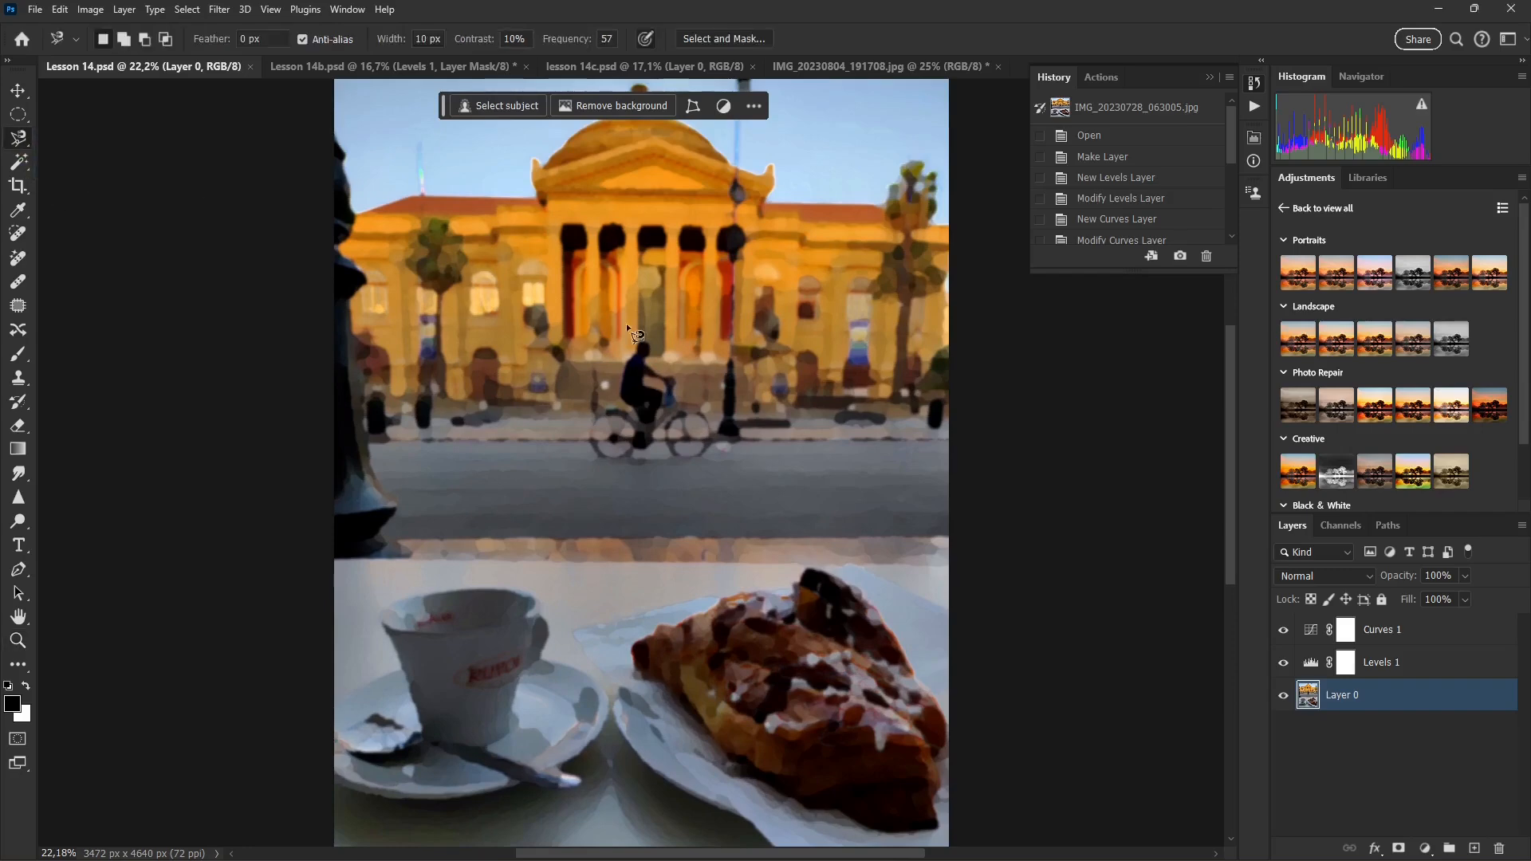
left_click(639, 348)
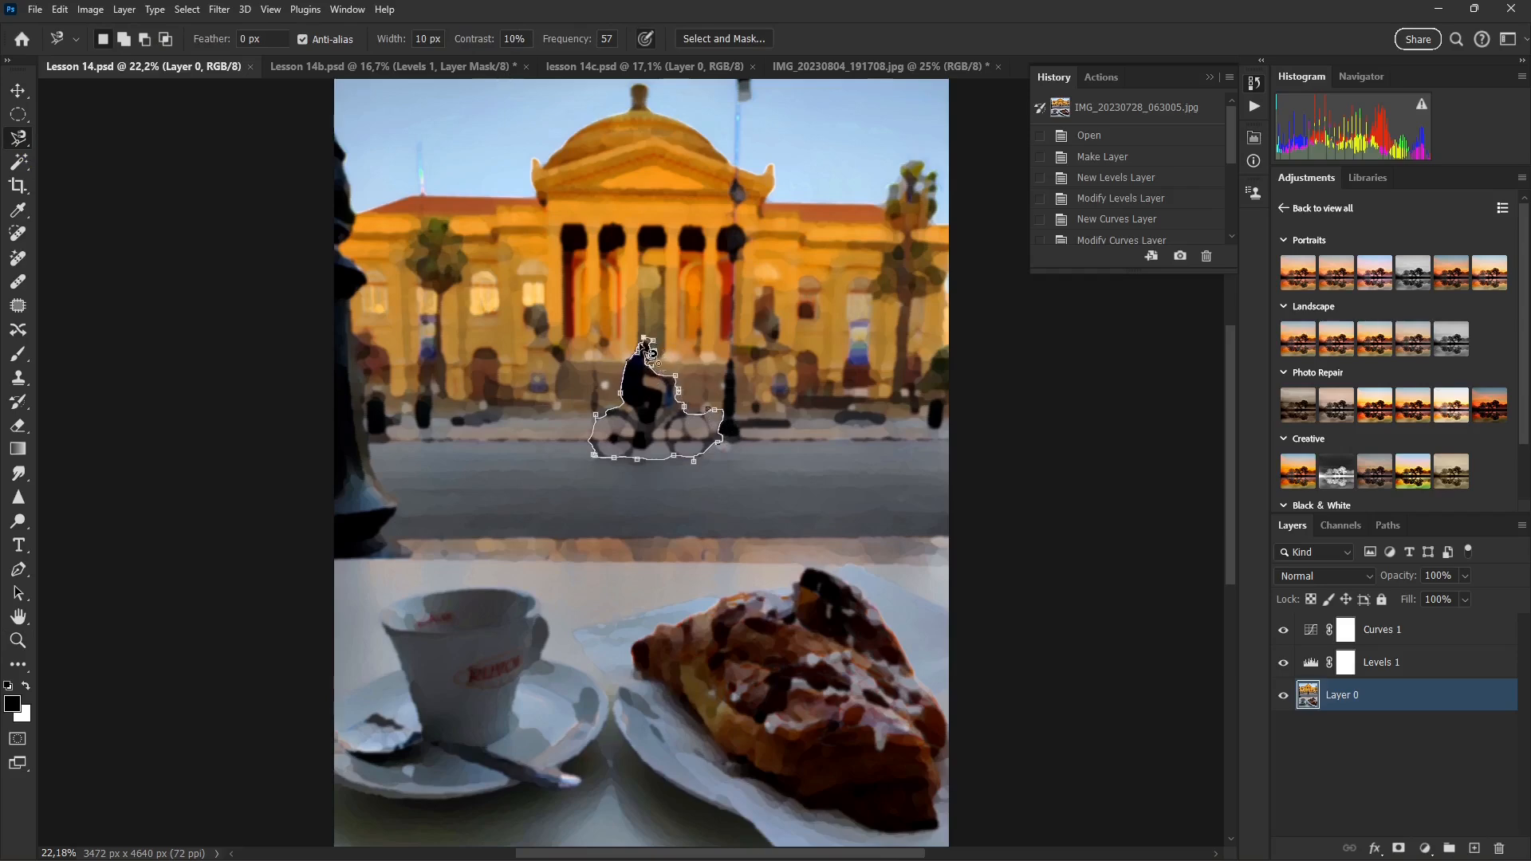
left_click(644, 341)
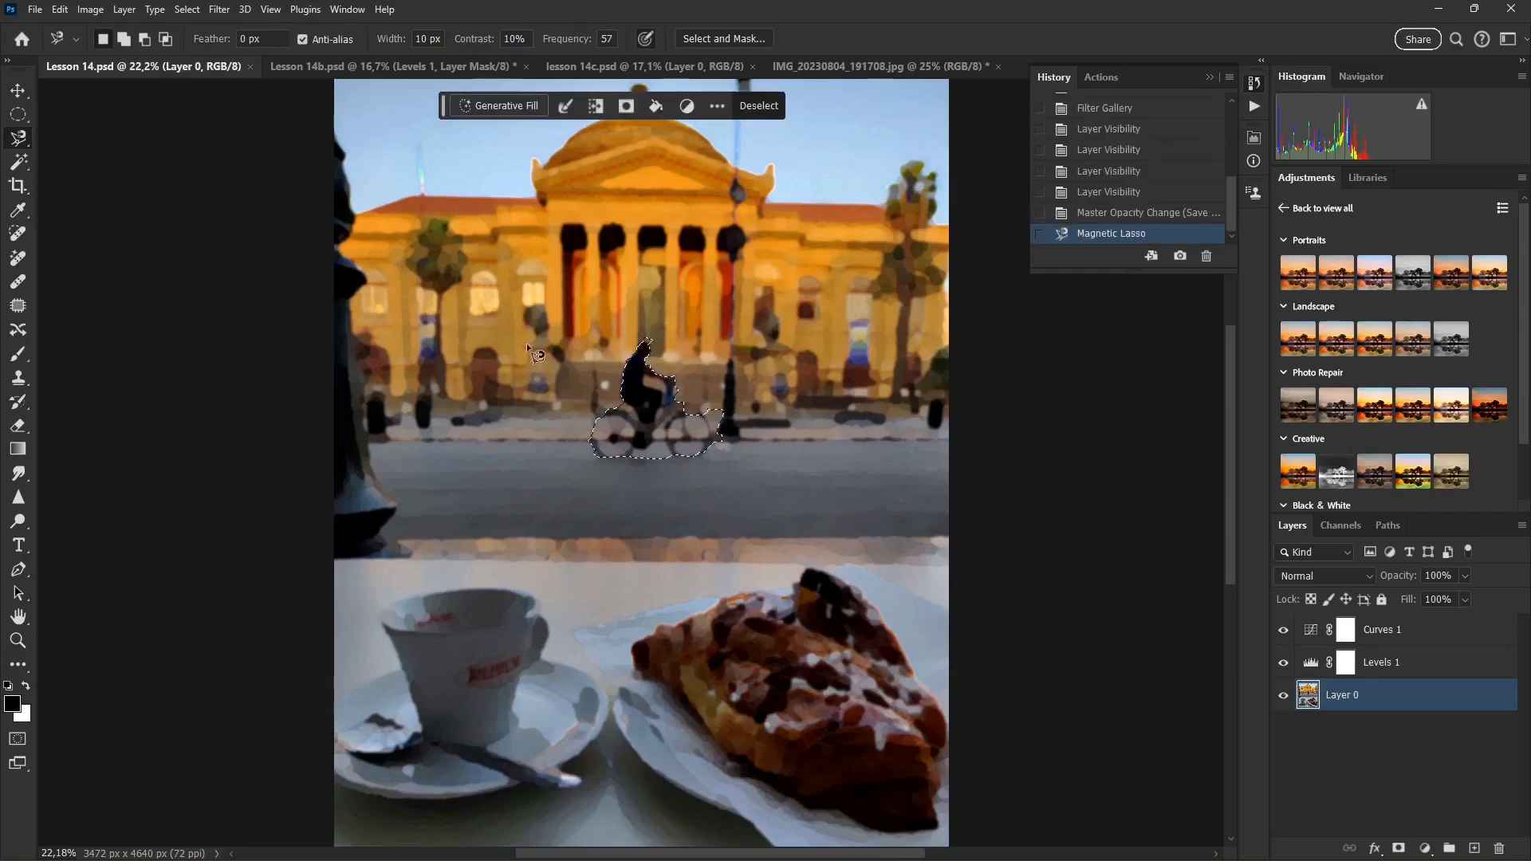
Step: Copy the selected cyclist onto a new layer and toggle that layer's visibility to check it
right_click(647, 399)
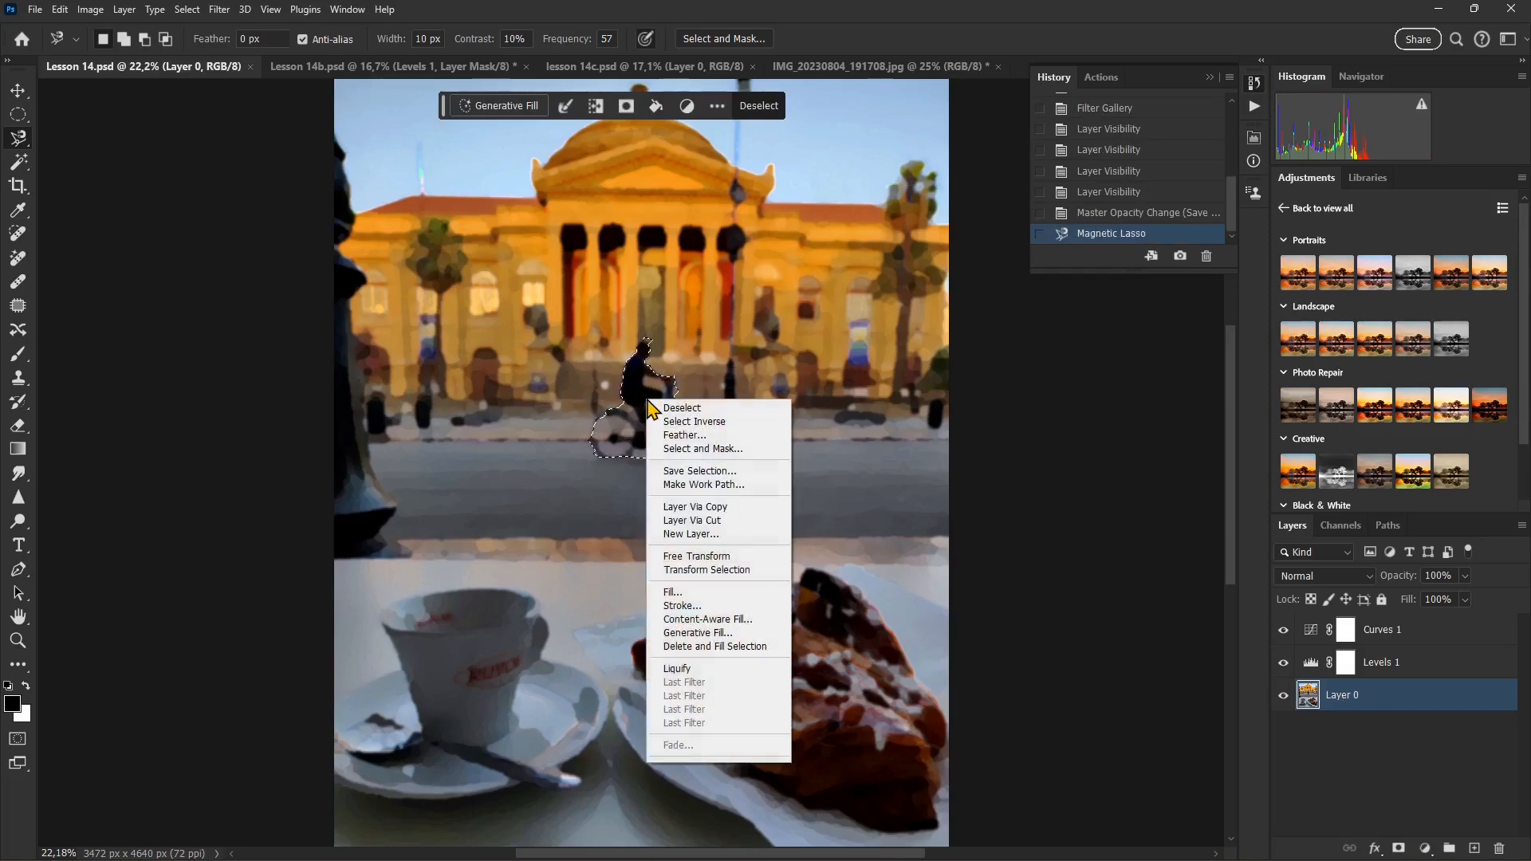
left_click(701, 507)
left_click(1283, 696)
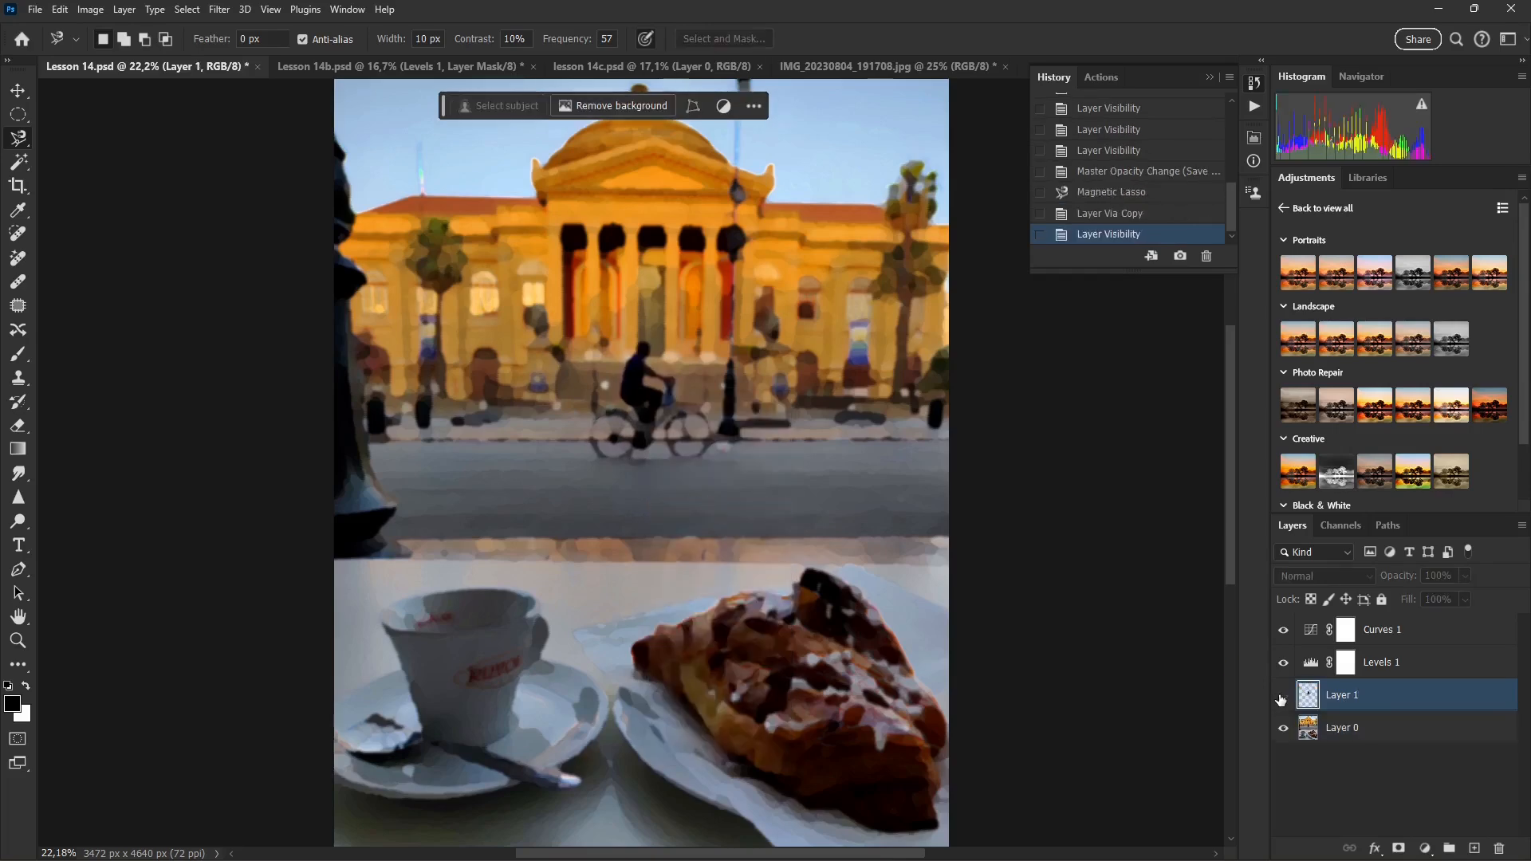
left_click(1283, 696)
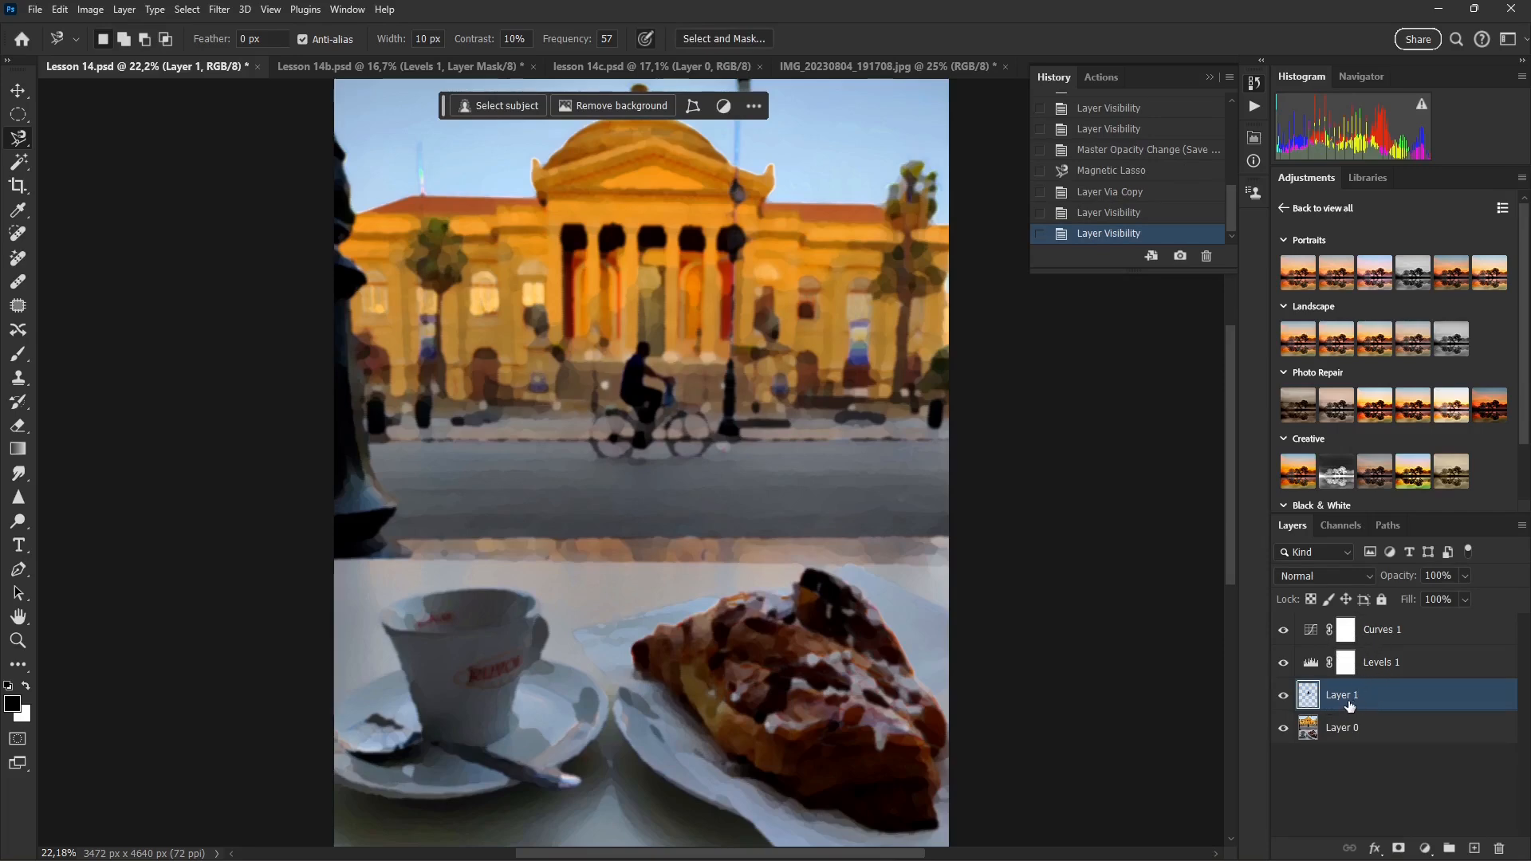
left_click(1285, 697)
left_click(1285, 698)
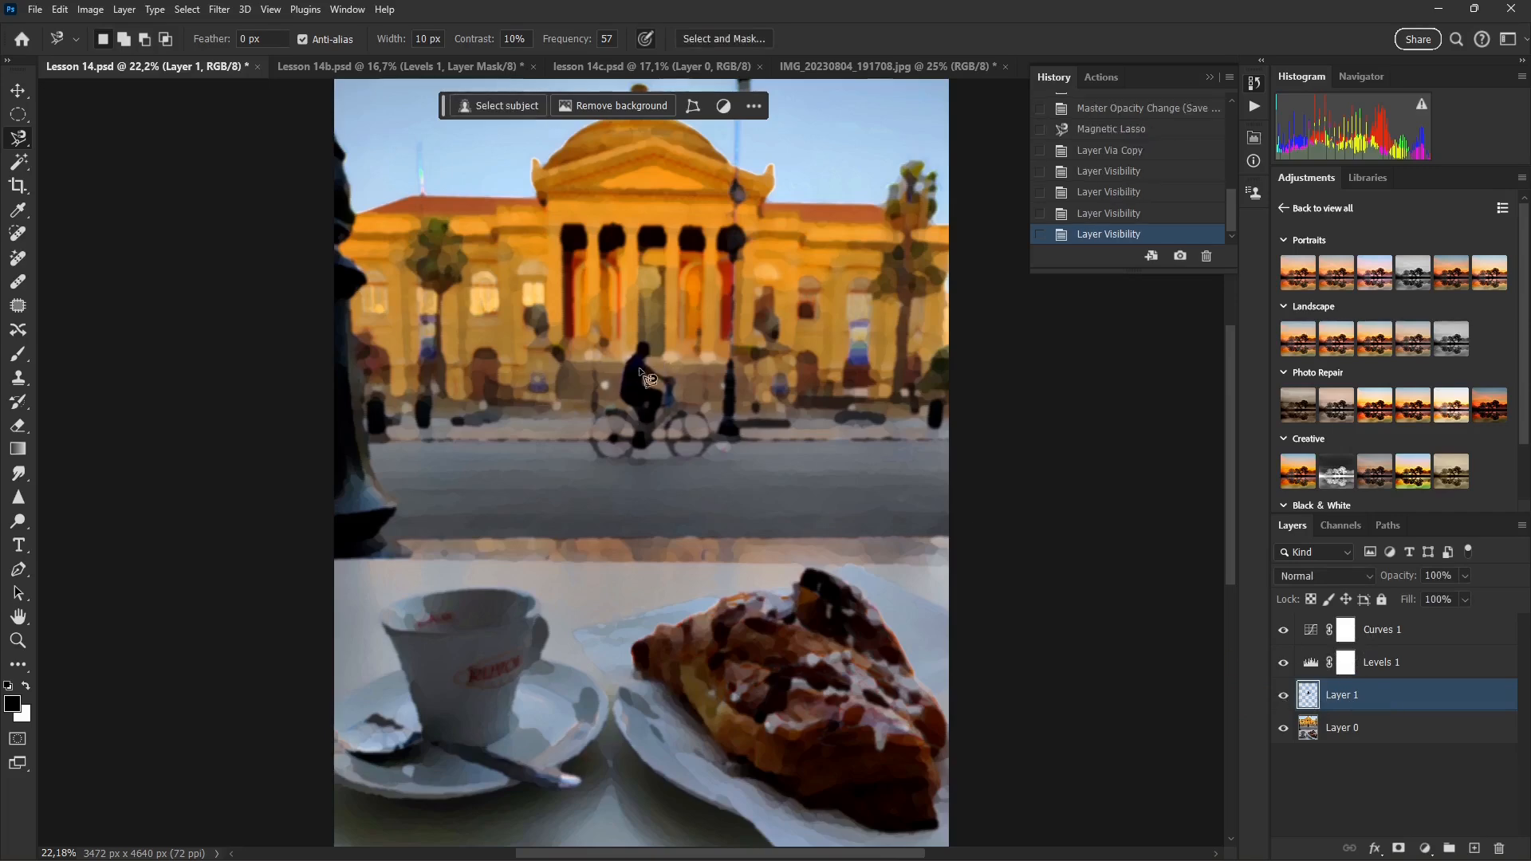
Step: Apply a Motion Blur at a 0° angle with a distance above 113 pixels to the cyclist on Layer 1
left_click(233, 11)
mouse_move(256, 217)
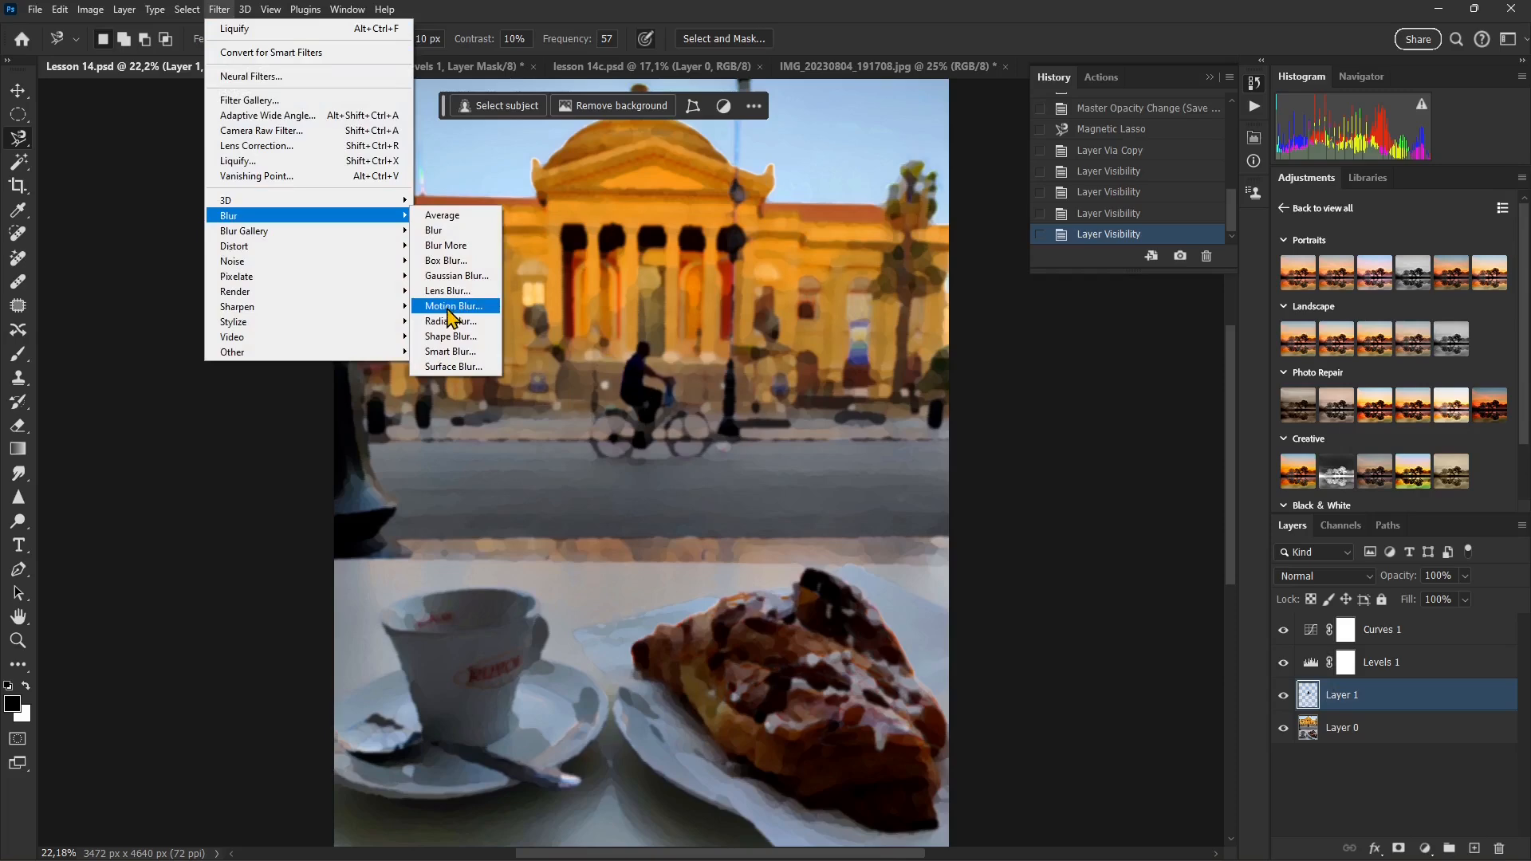
mouse_move(343, 233)
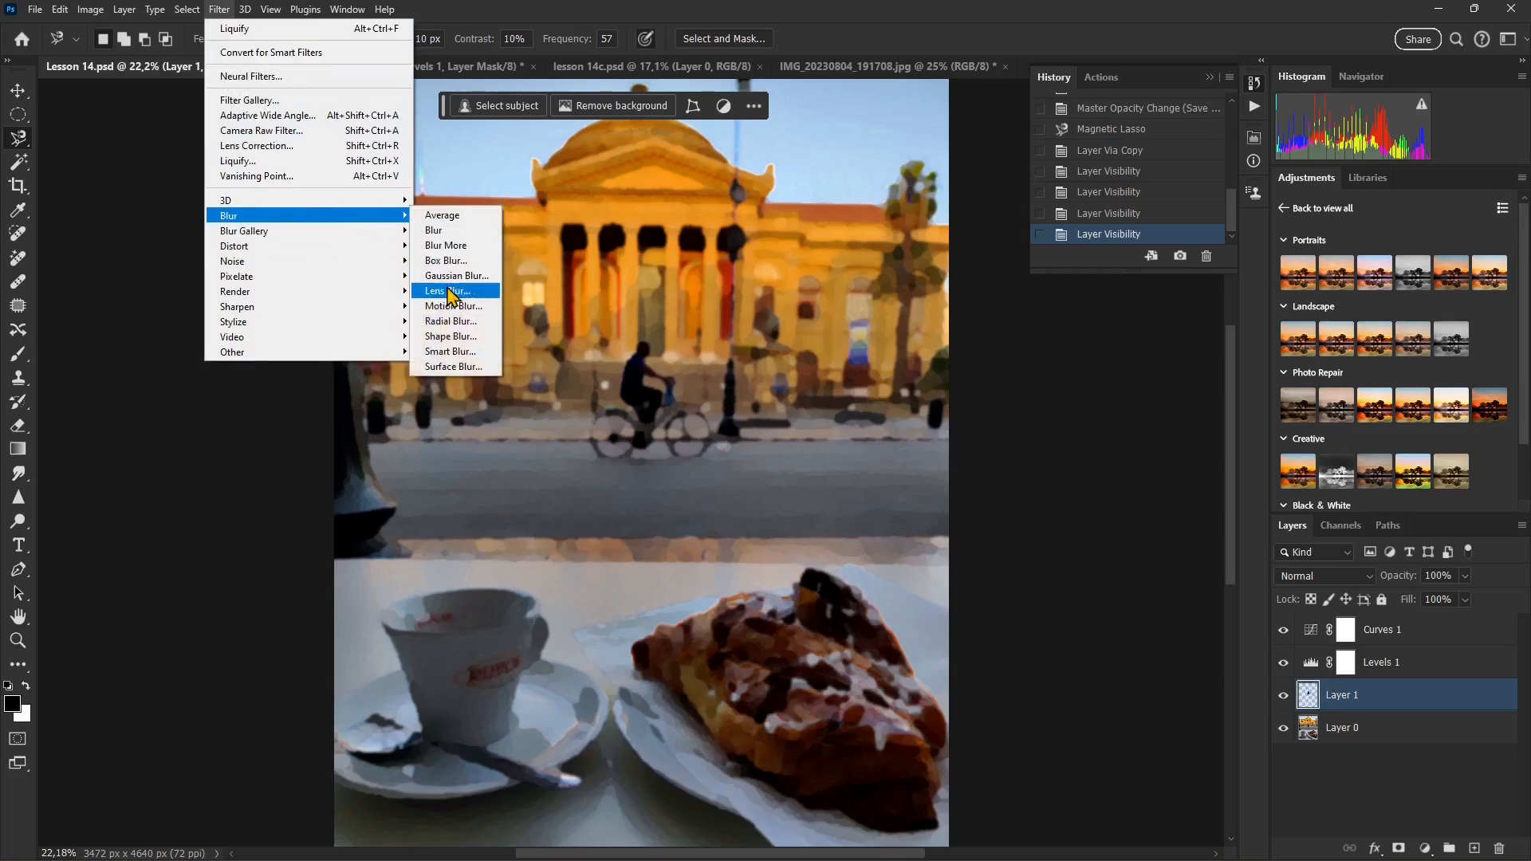
left_click(448, 306)
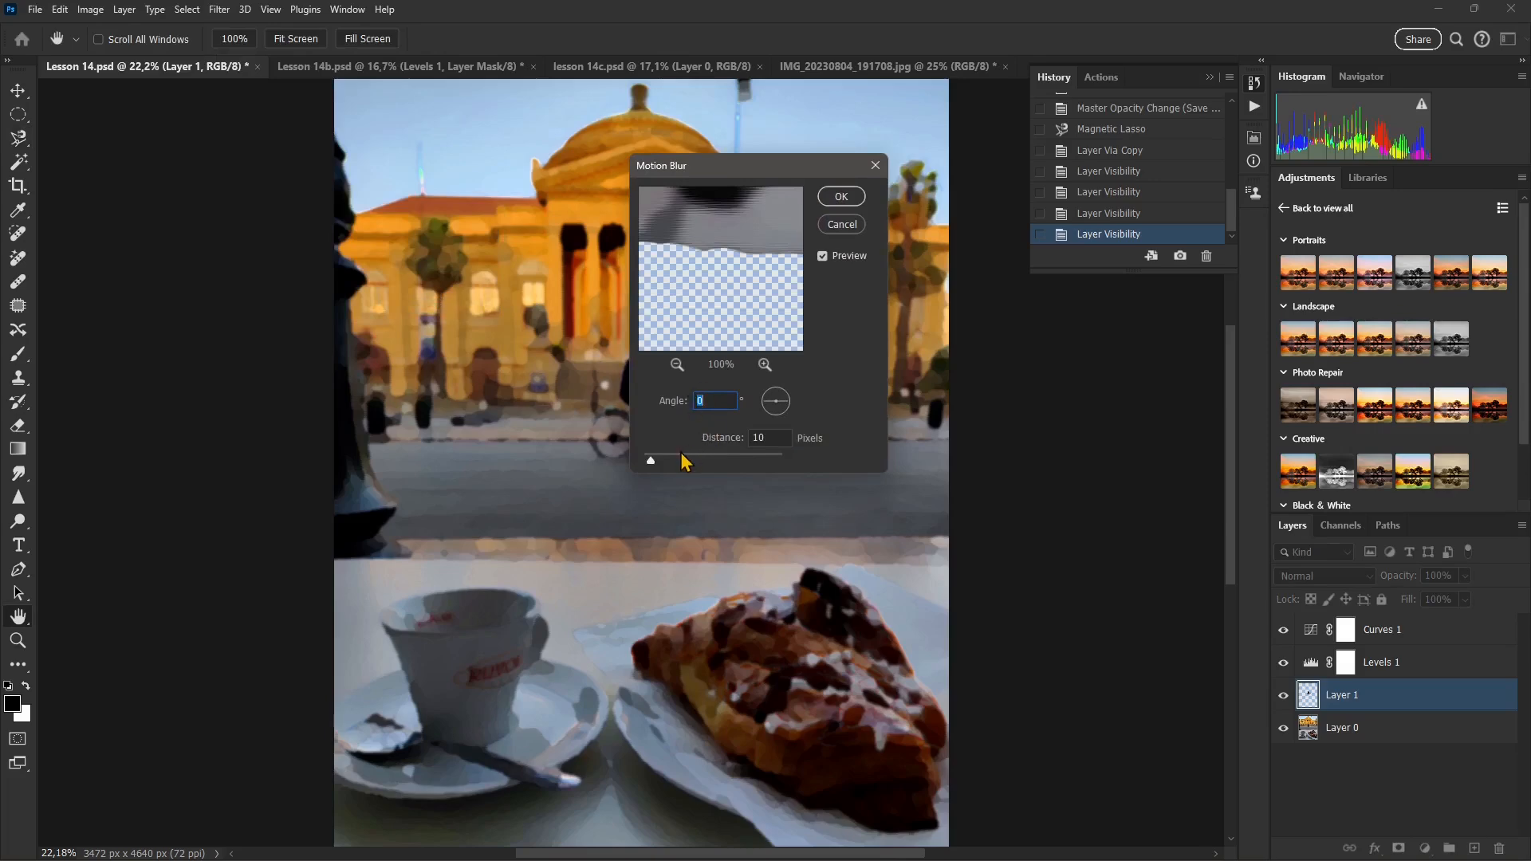
left_click(696, 459)
left_click_drag(754, 169, 943, 339)
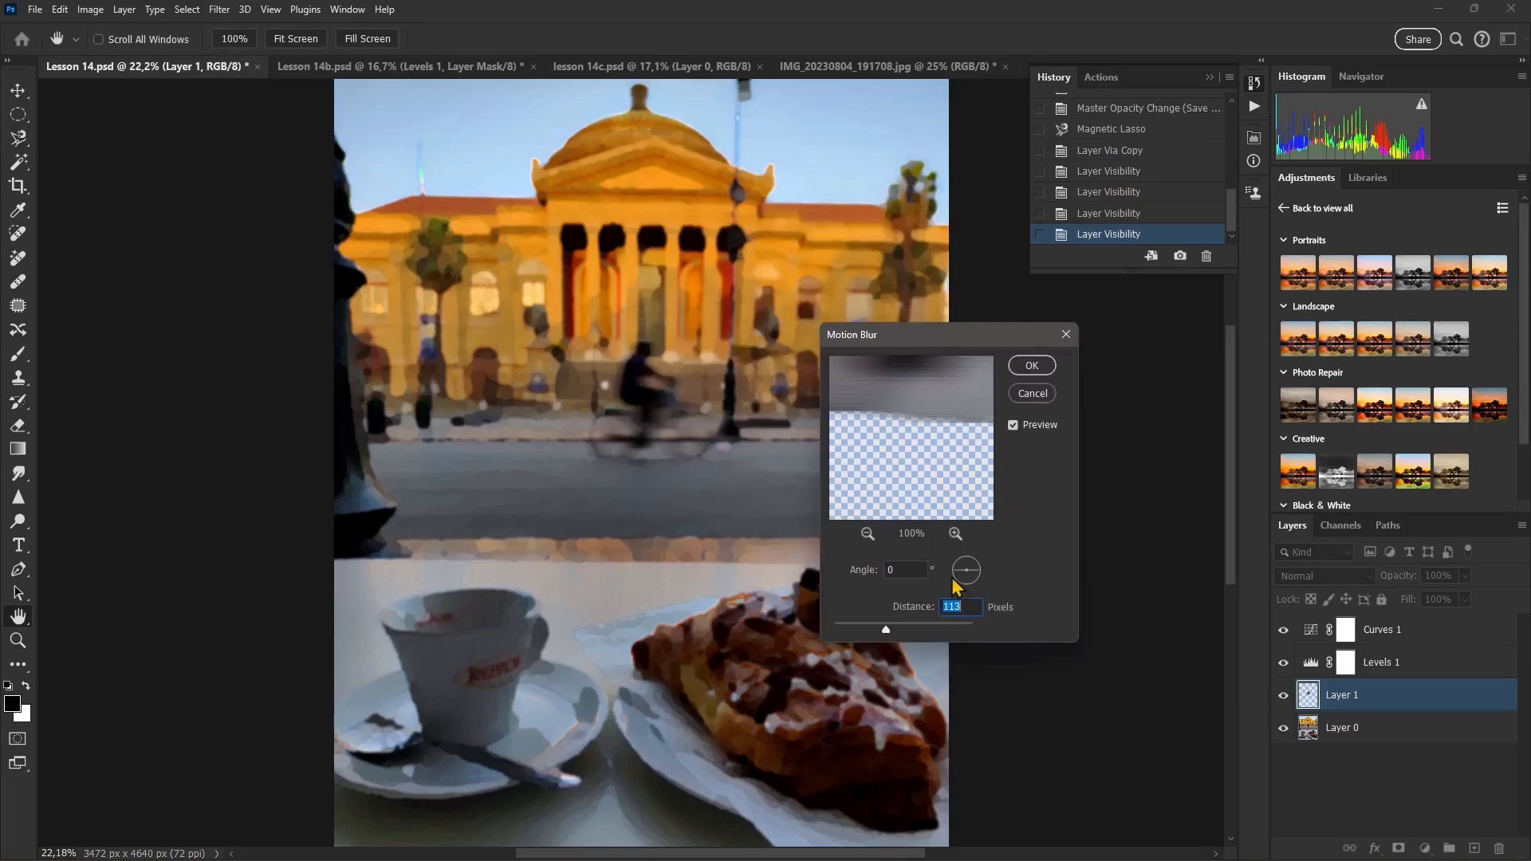
mouse_move(936, 632)
left_mouse_down()
mouse_move(965, 631)
mouse_move(918, 630)
left_mouse_up()
left_click(1032, 366)
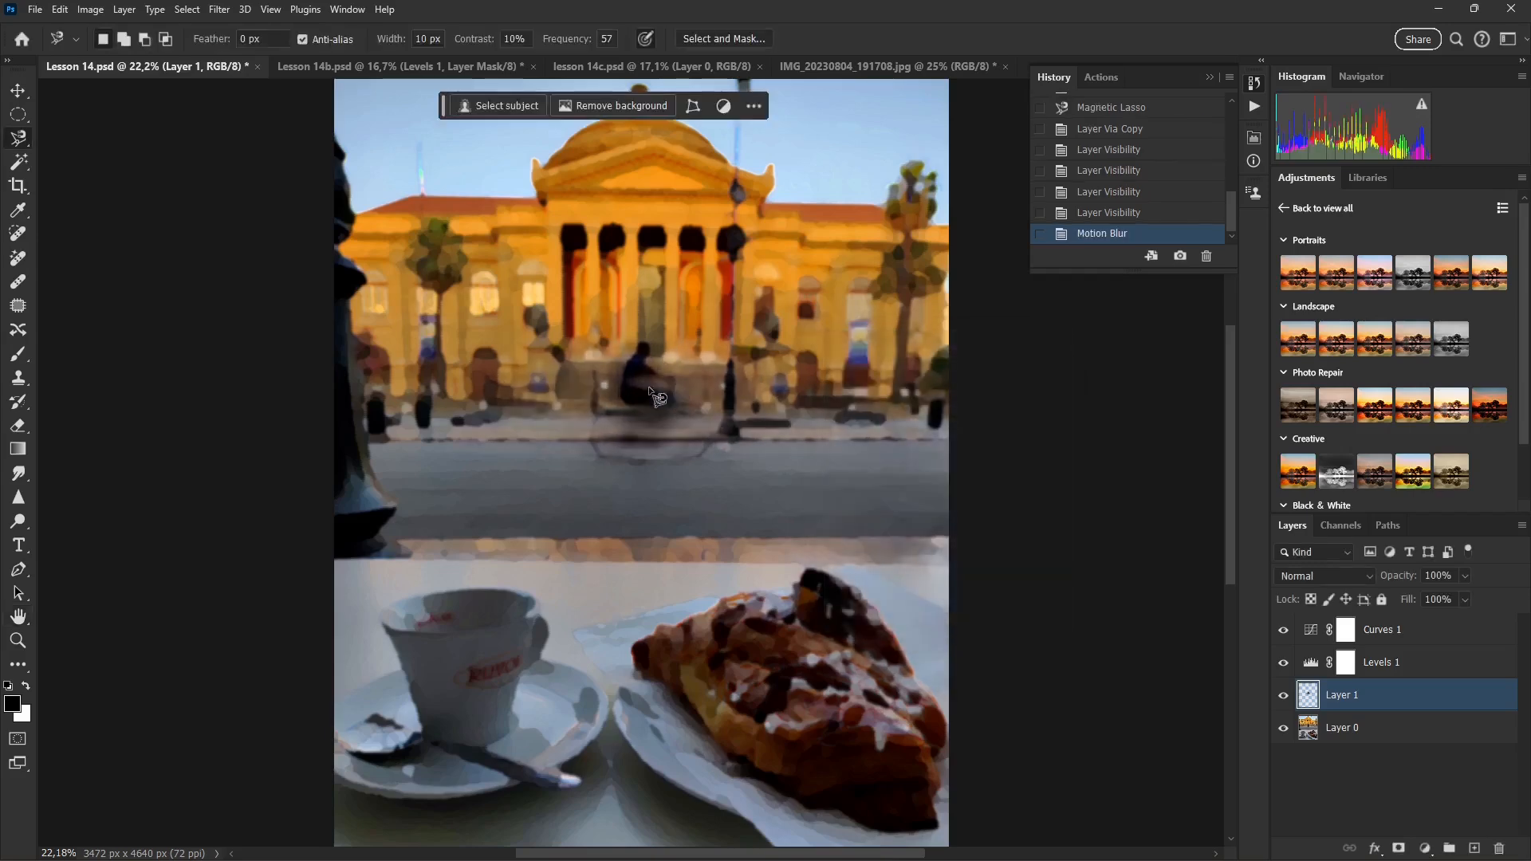
Step: Compare the image with and without Layer 1, leave it hidden, and outline the cyclist and bicycle with the Magnetic Lasso
left_click(1284, 697)
left_click(1284, 696)
left_click(1285, 696)
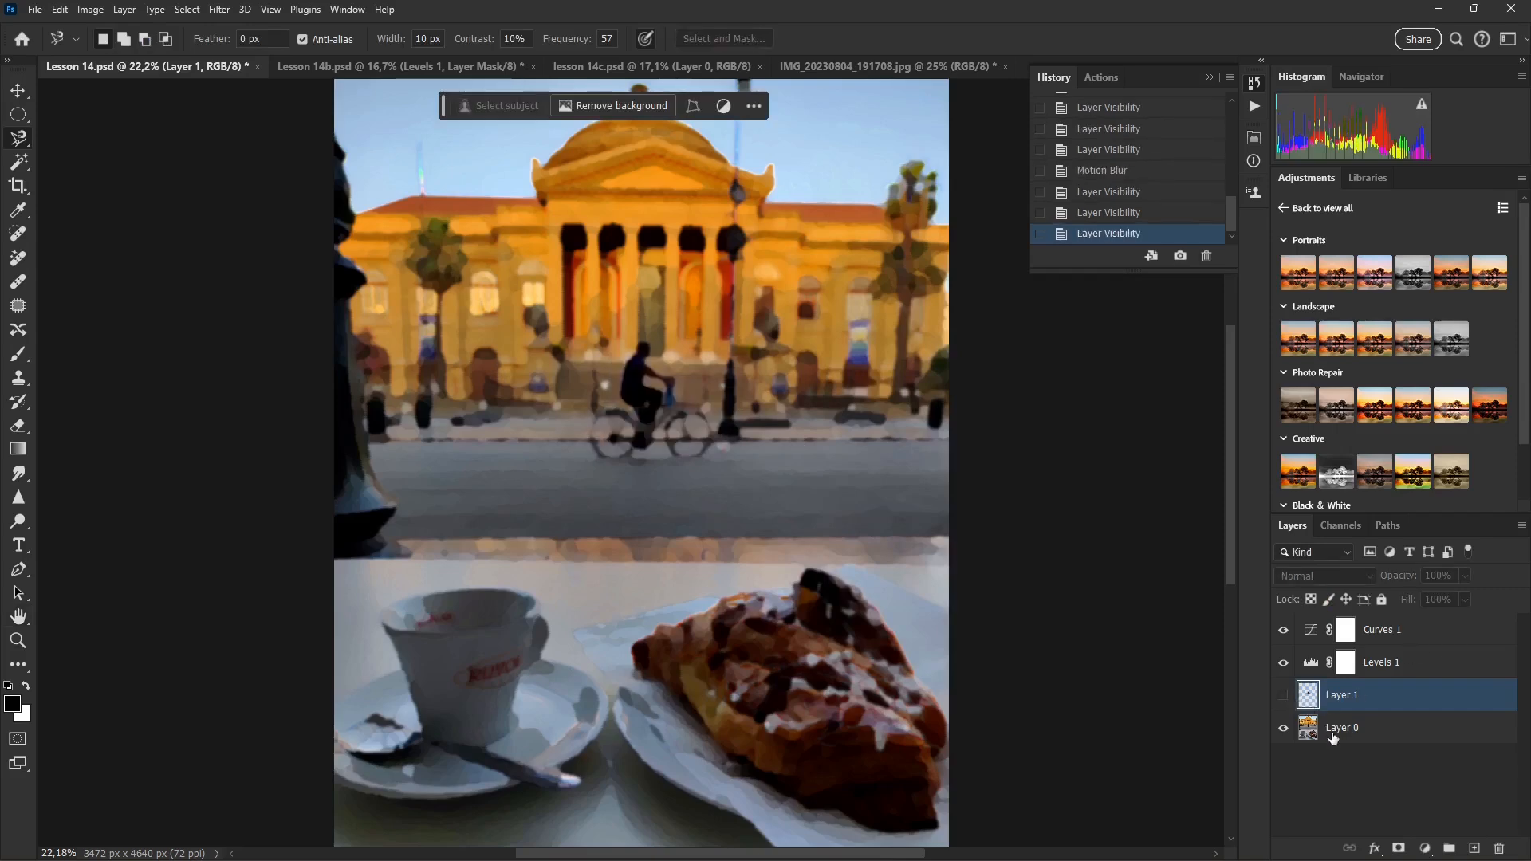
left_click(637, 345)
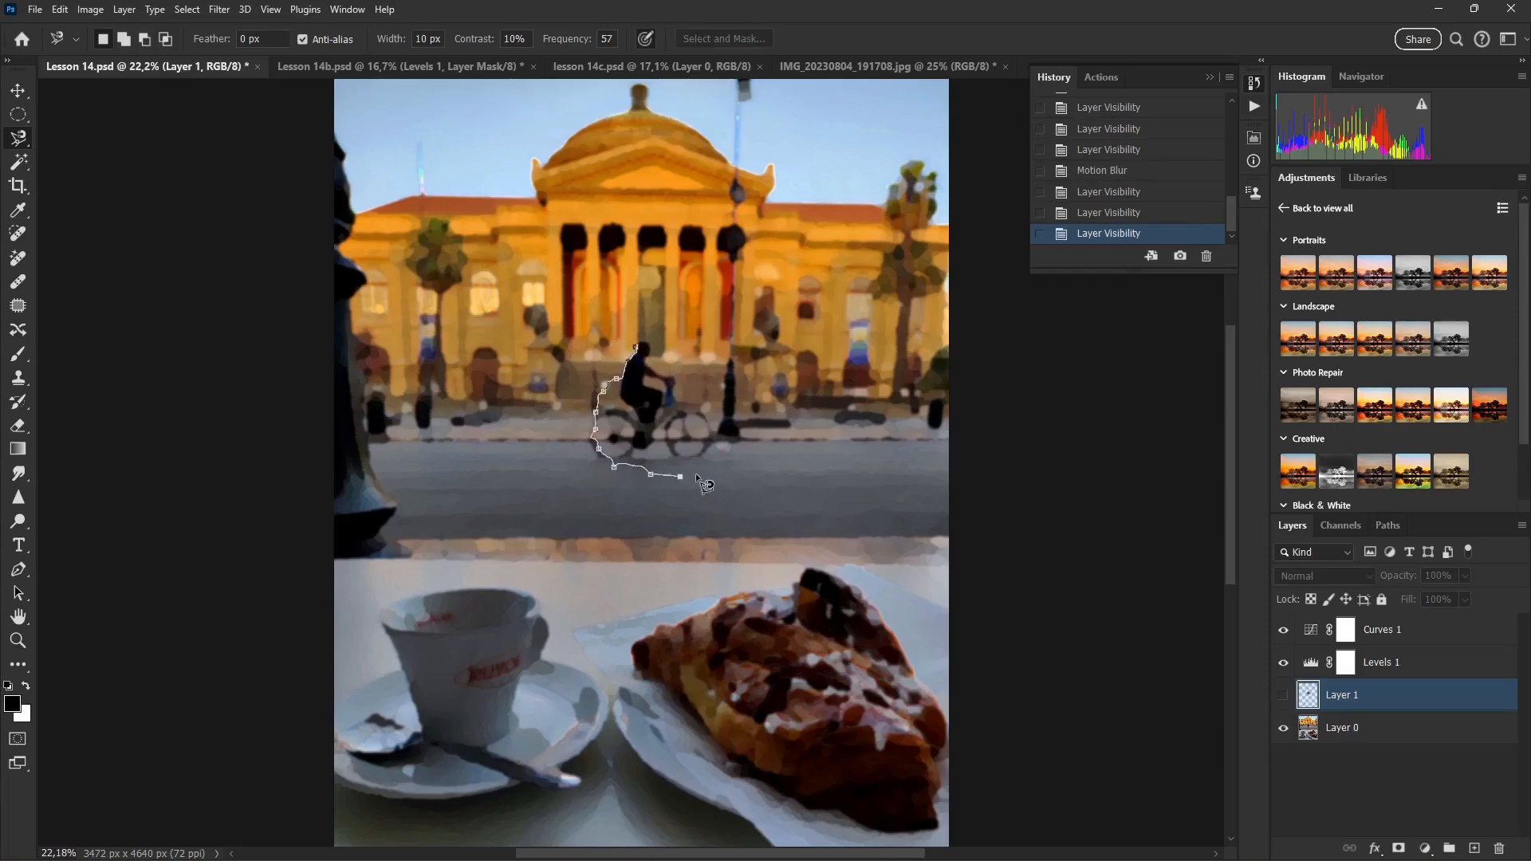
left_click(643, 356)
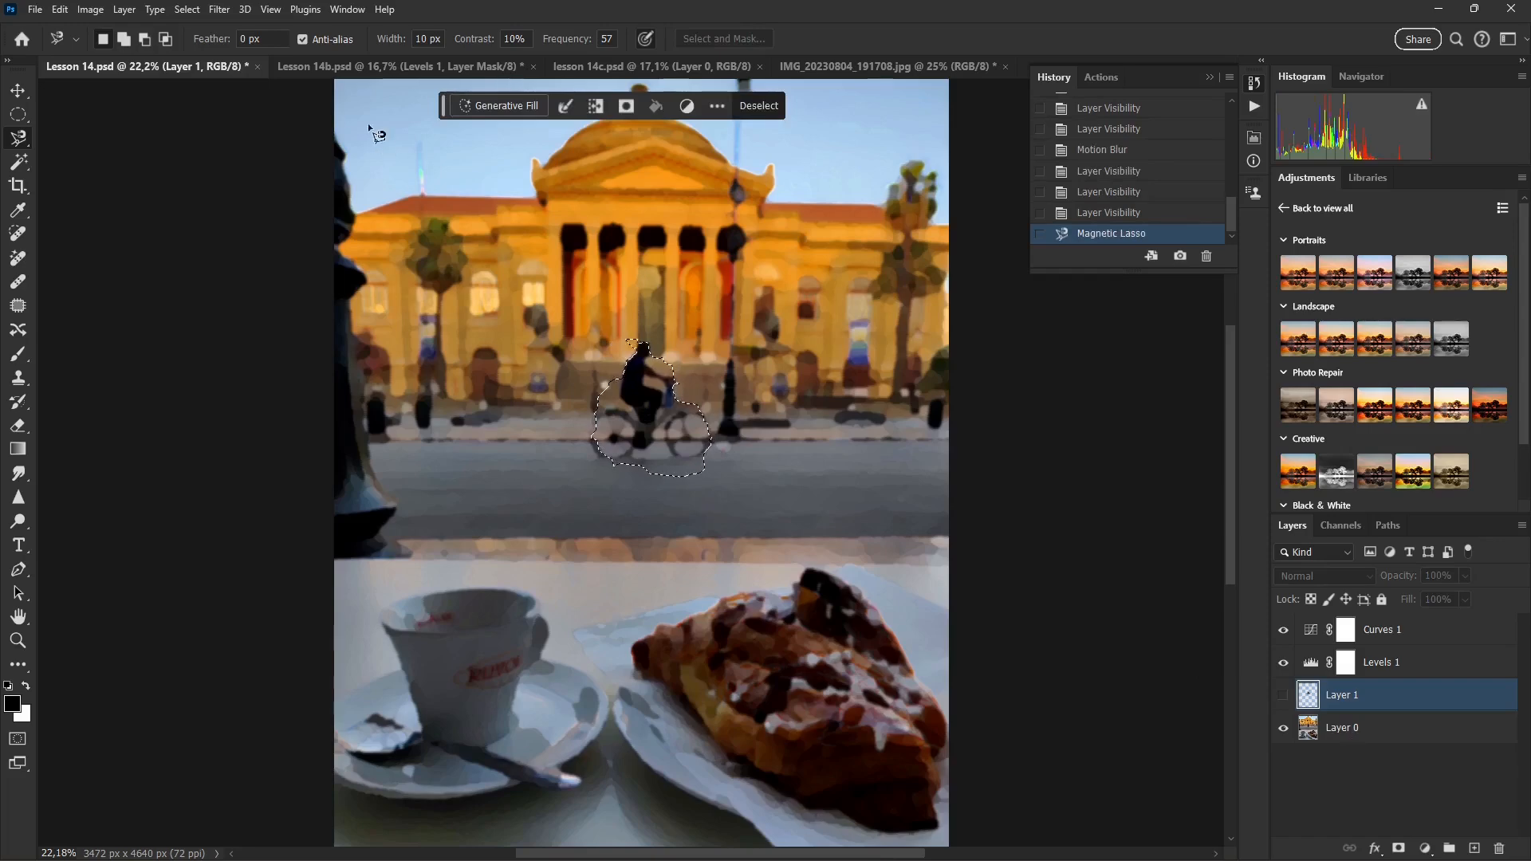
Step: Apply a Radial Blur to the selected cyclist on Layer 0 with Amount 40, Spin method and Good quality
left_click(217, 10)
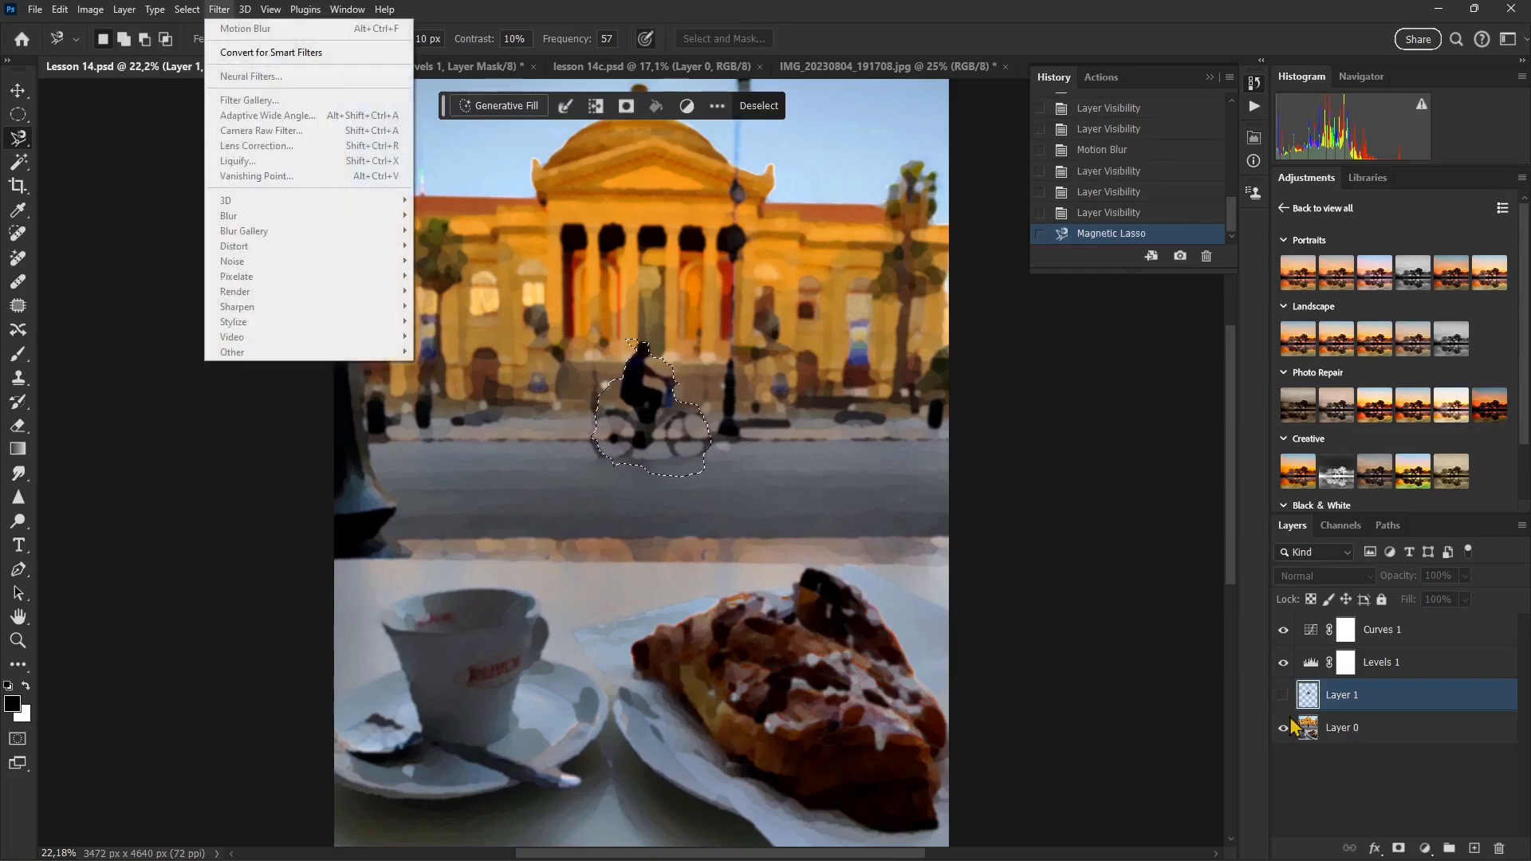
left_click(1348, 727)
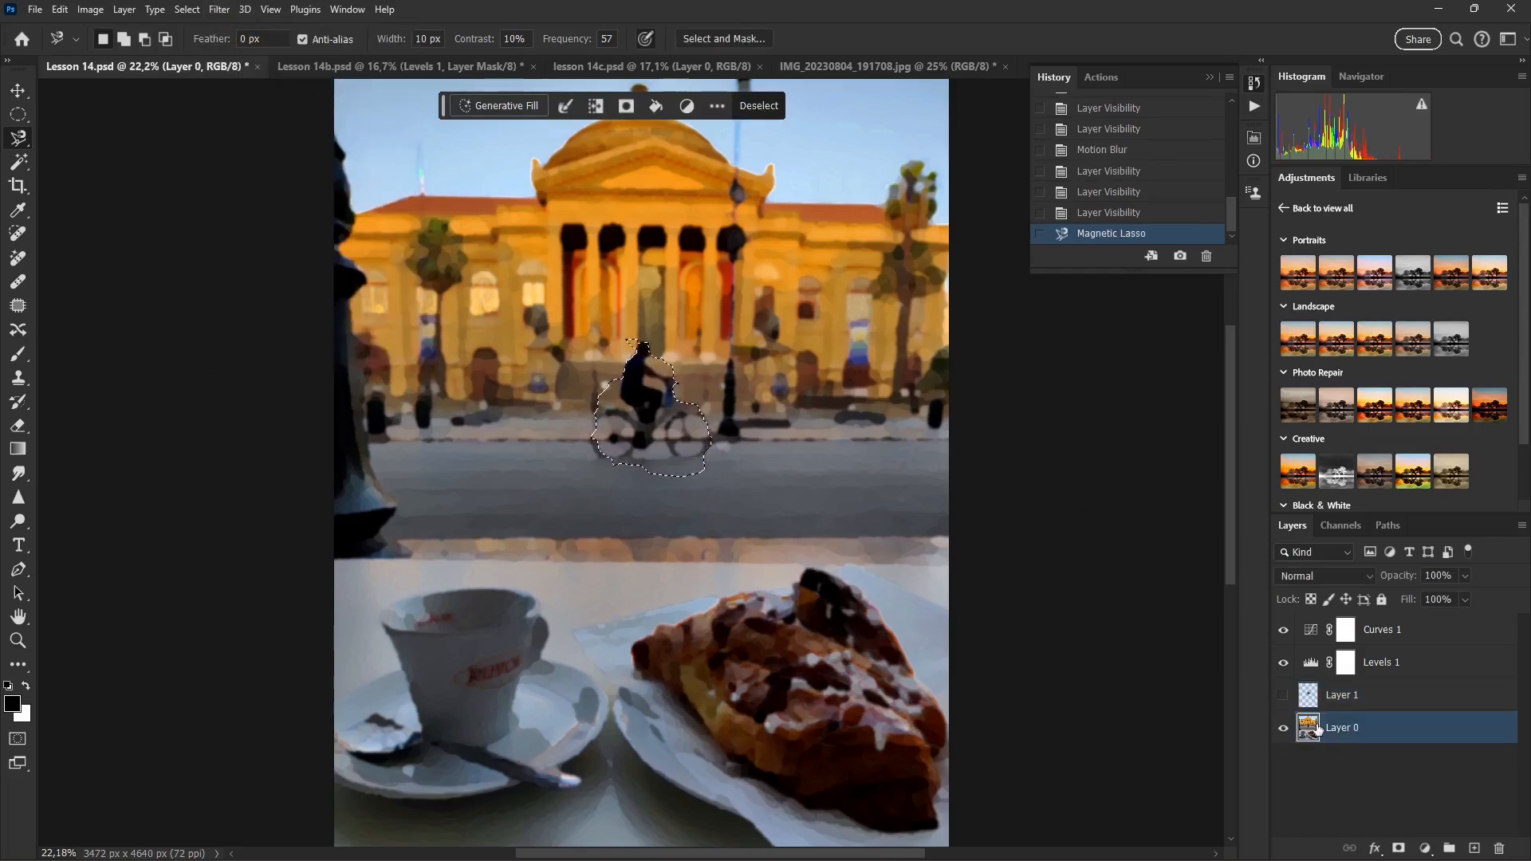
left_click(221, 12)
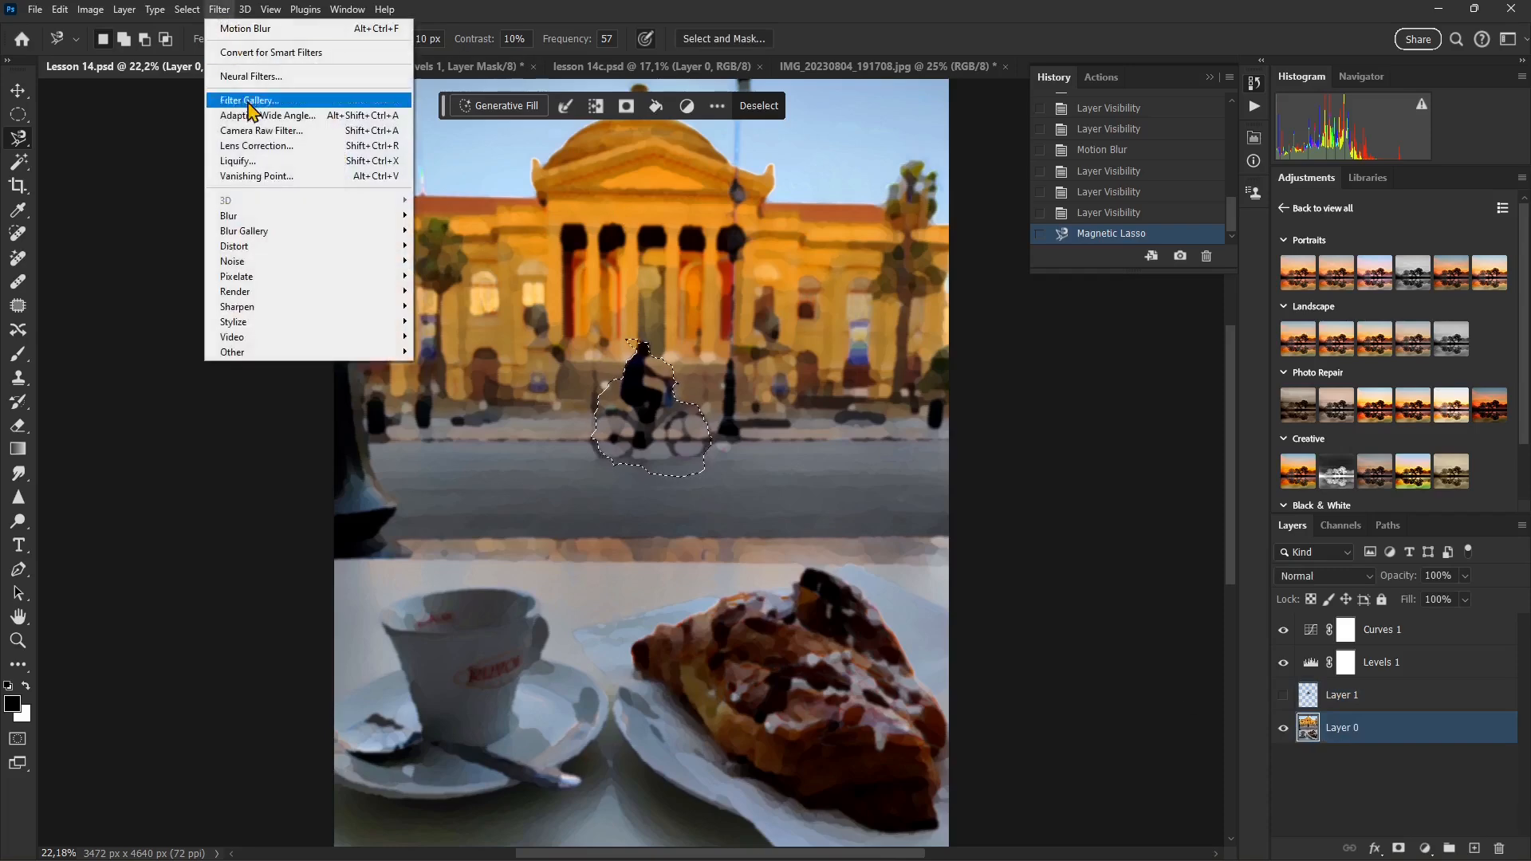
mouse_move(280, 219)
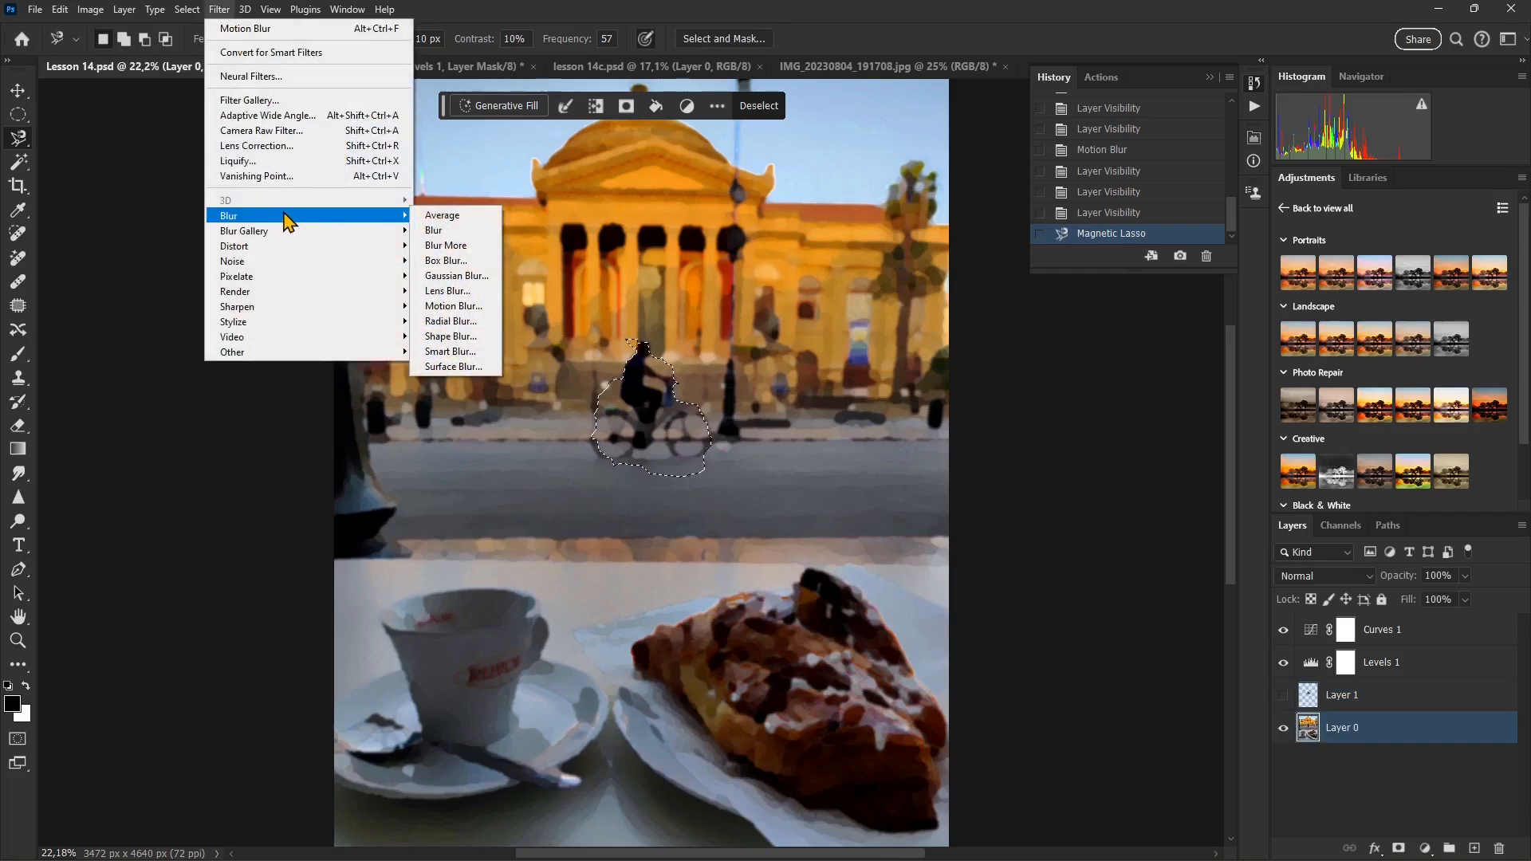
left_click(467, 322)
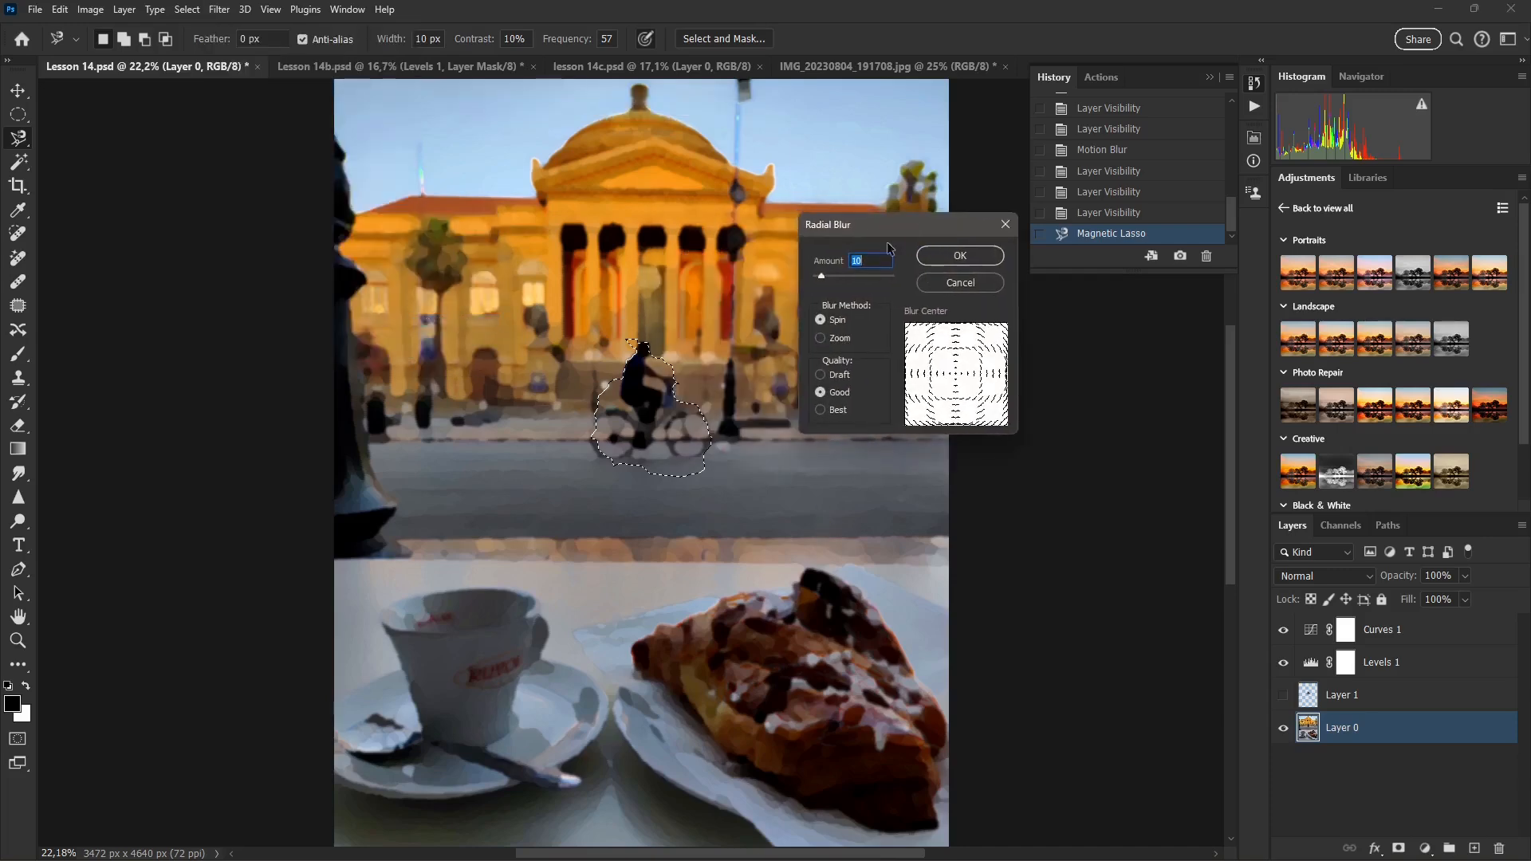
left_click_drag(820, 277, 850, 277)
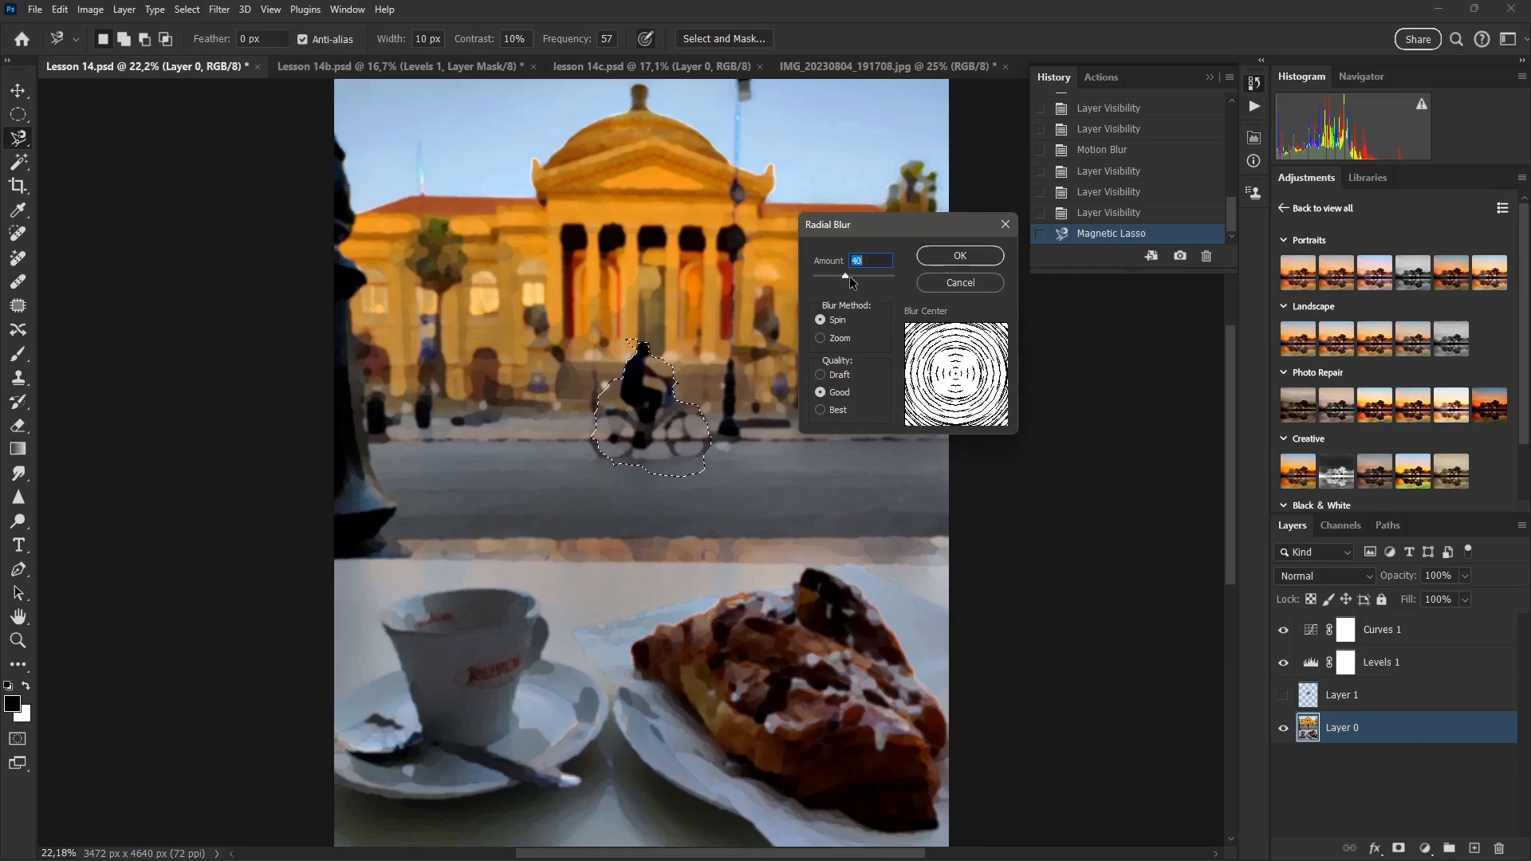
left_click(960, 255)
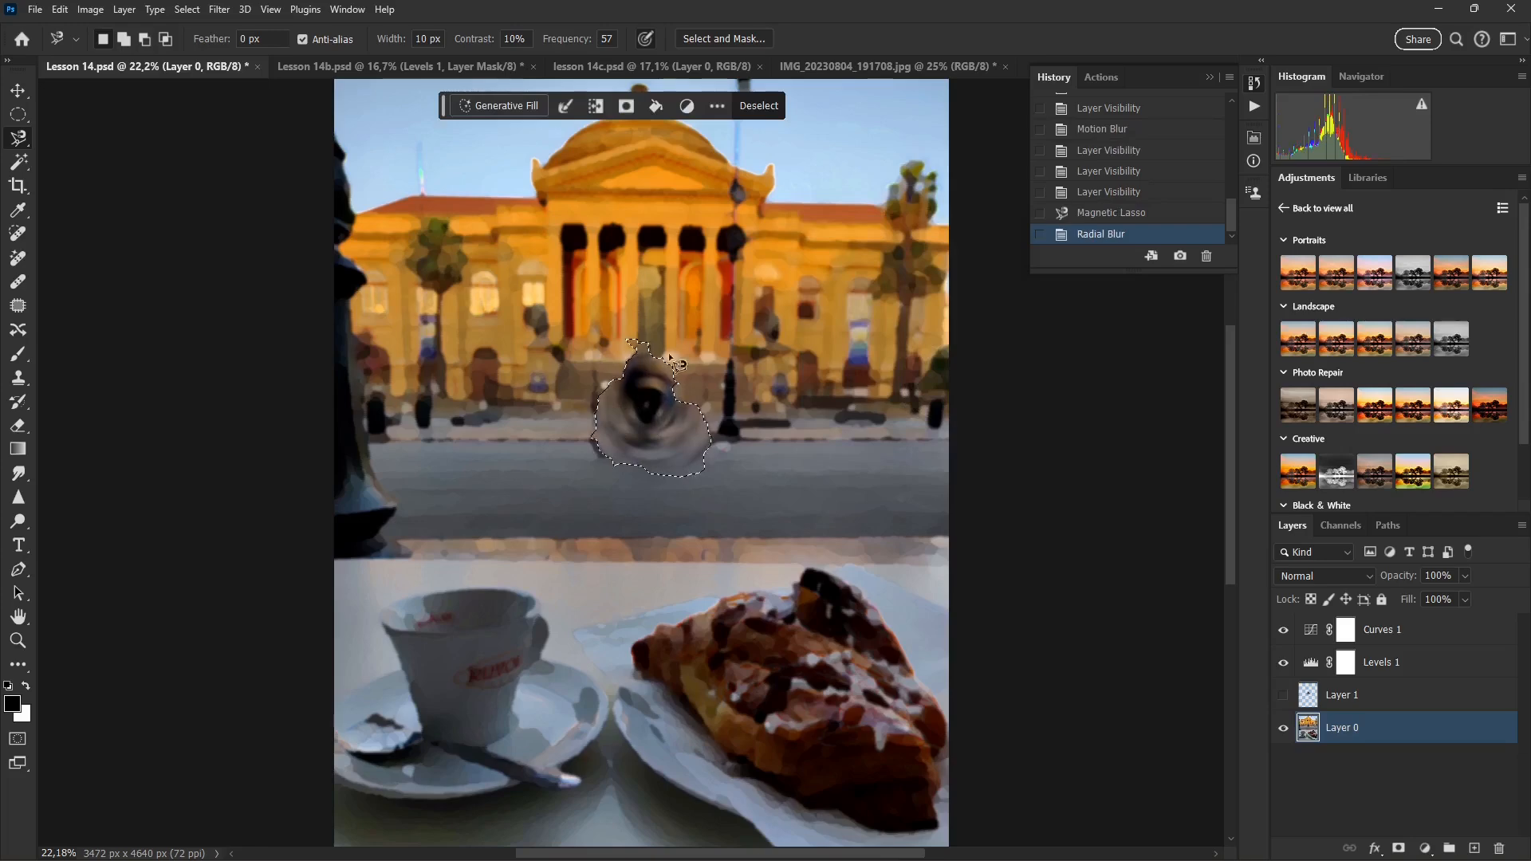
Step: Discard the stray lasso outline and feather the selection around the blurred cyclist
left_click(716, 395)
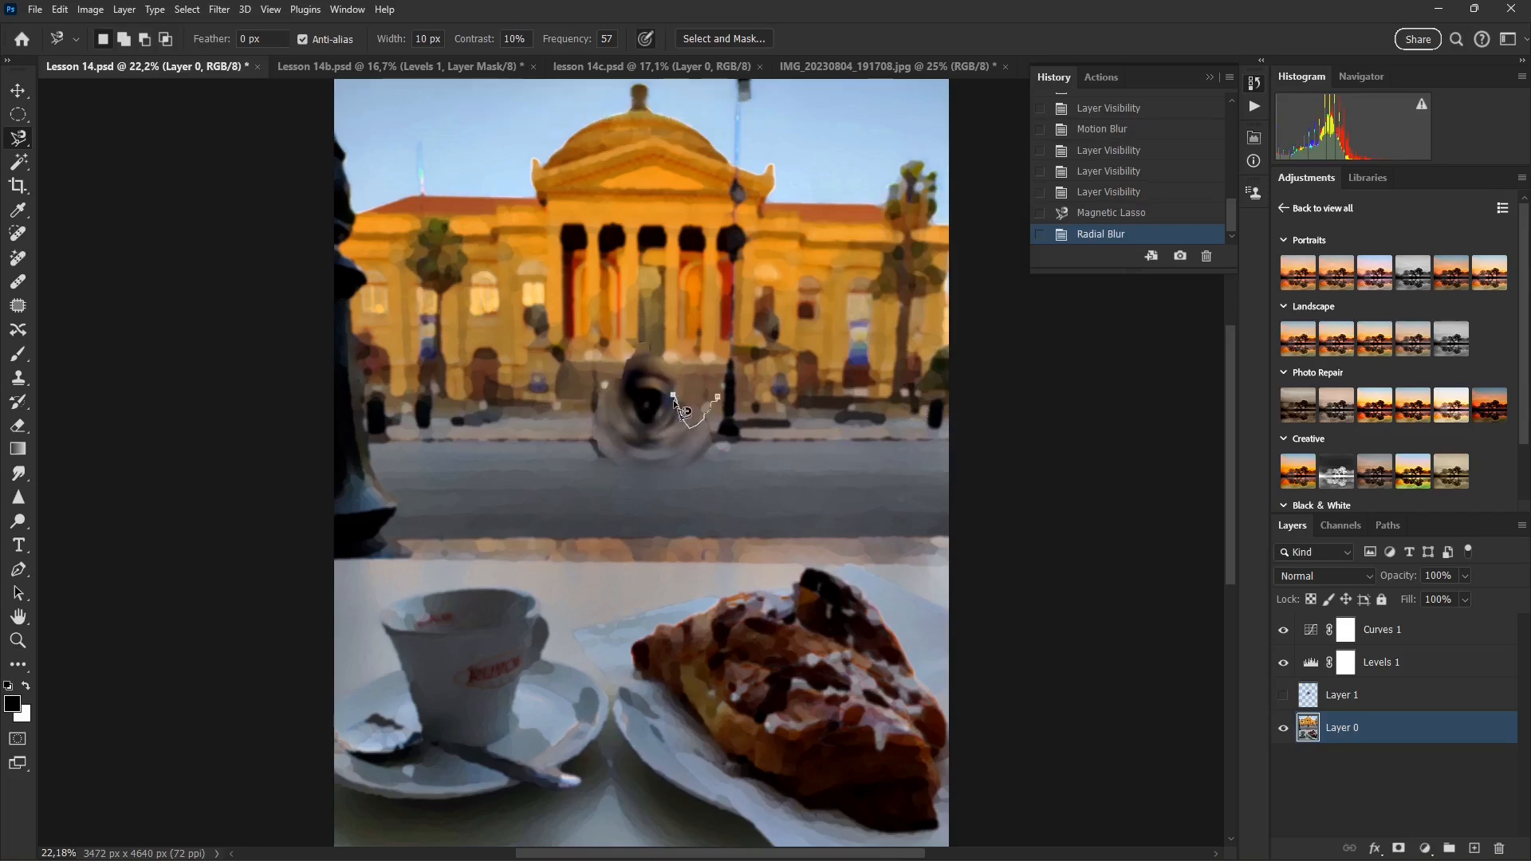
key("Escape")
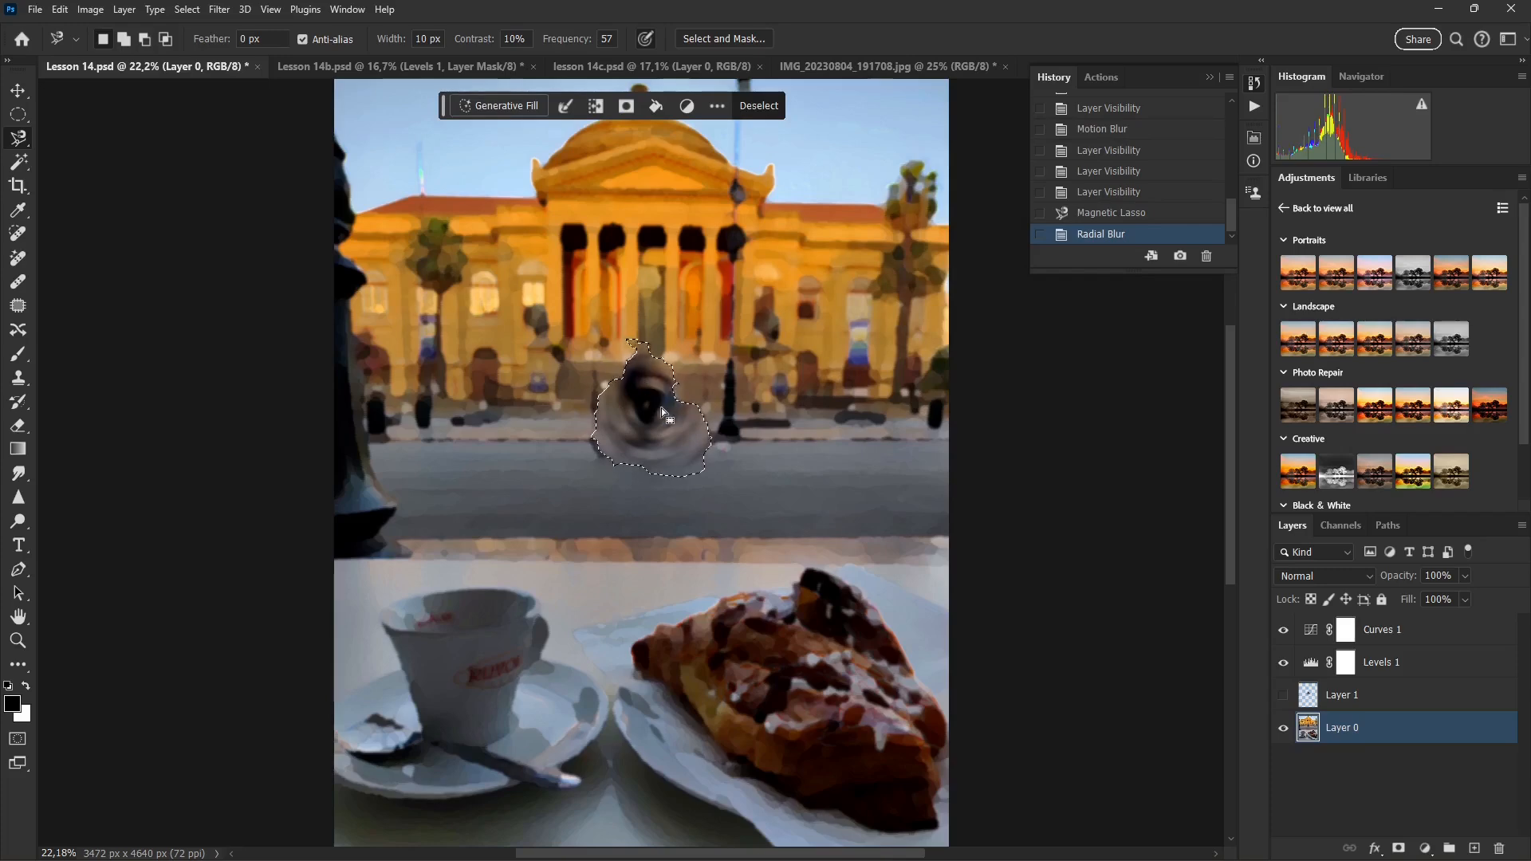
right_click(662, 408)
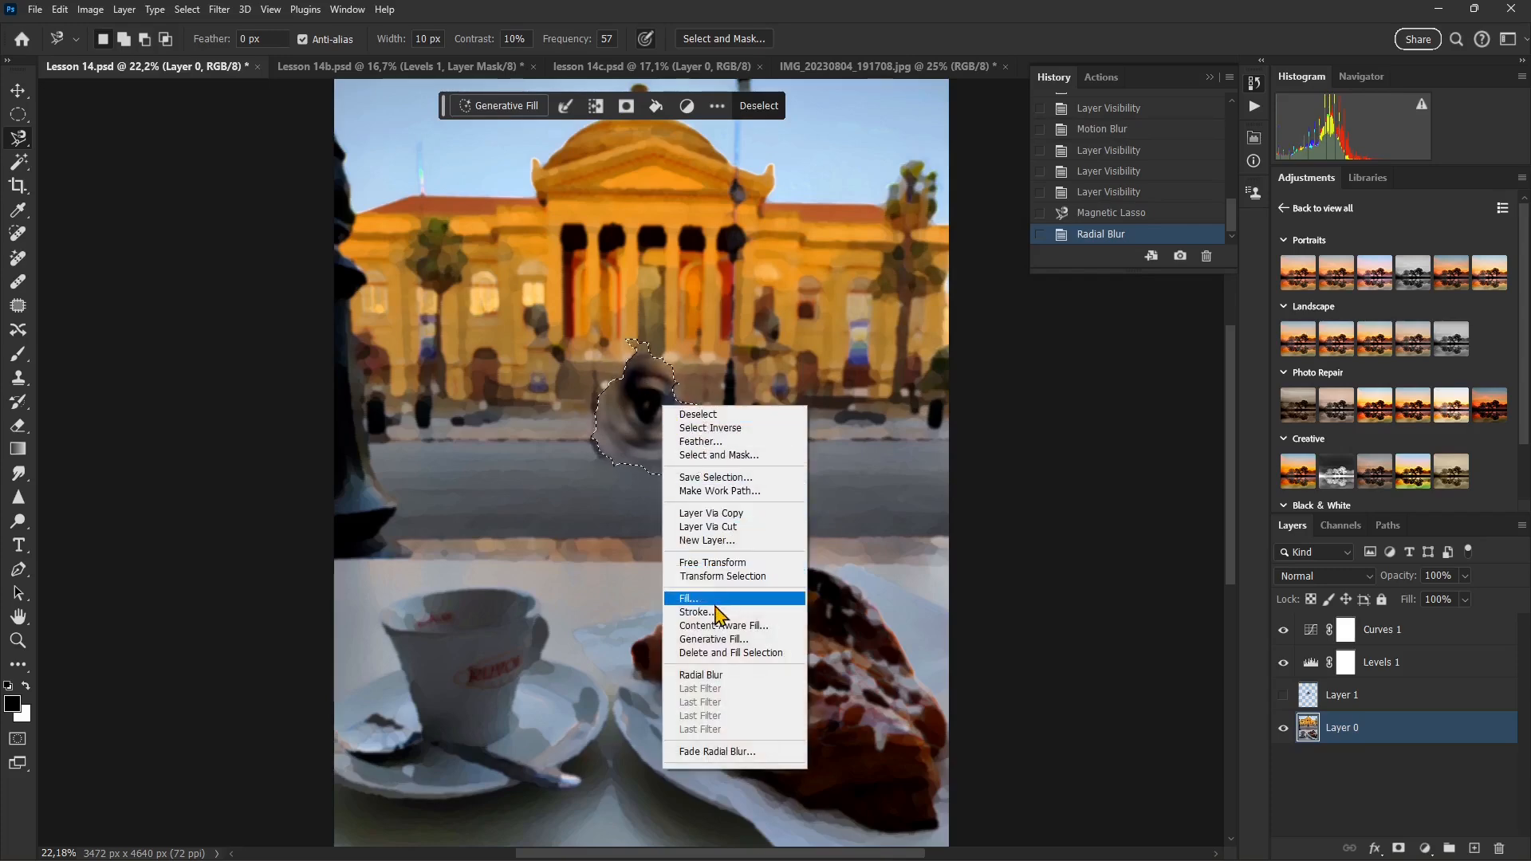
left_click(712, 443)
left_click(830, 267)
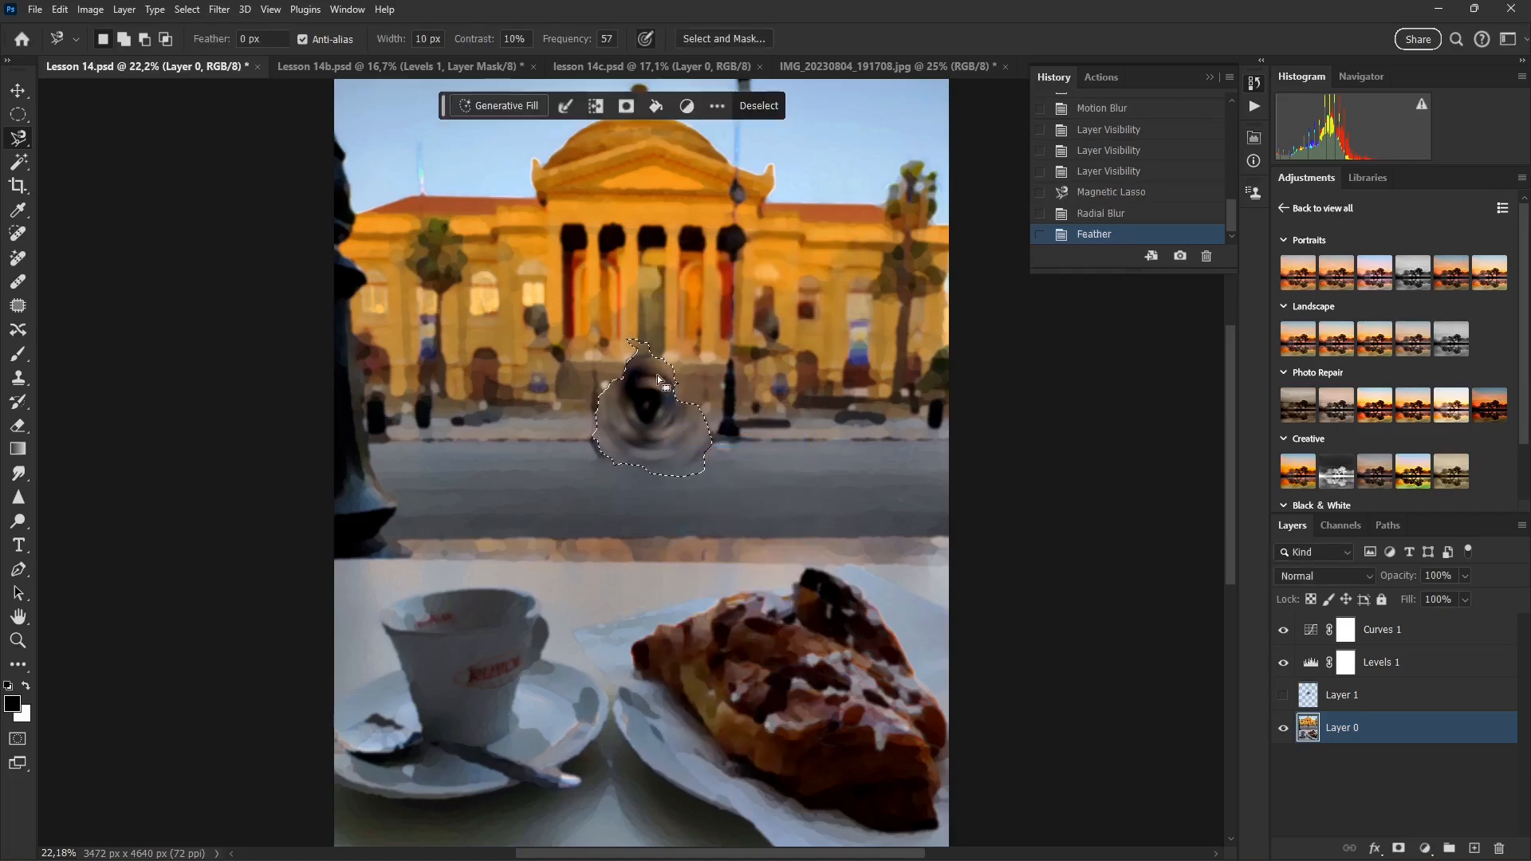
Step: Deselect the blurred cyclist and smudge the rear edge of the blur outward with short horizontal strokes at 67% strength
key("z")
left_click(672, 387)
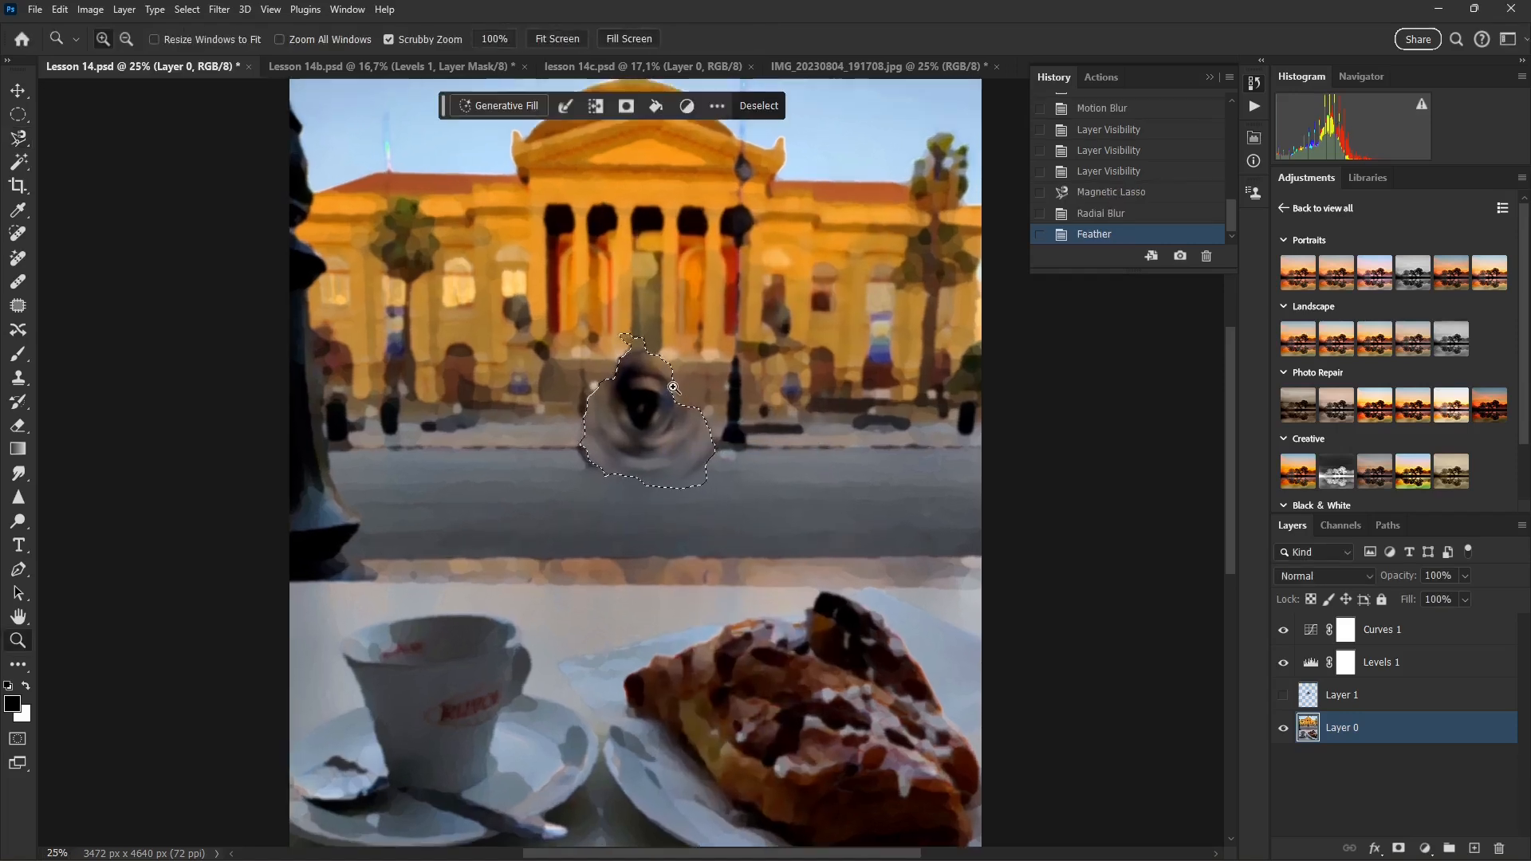
key("m")
right_click(639, 390)
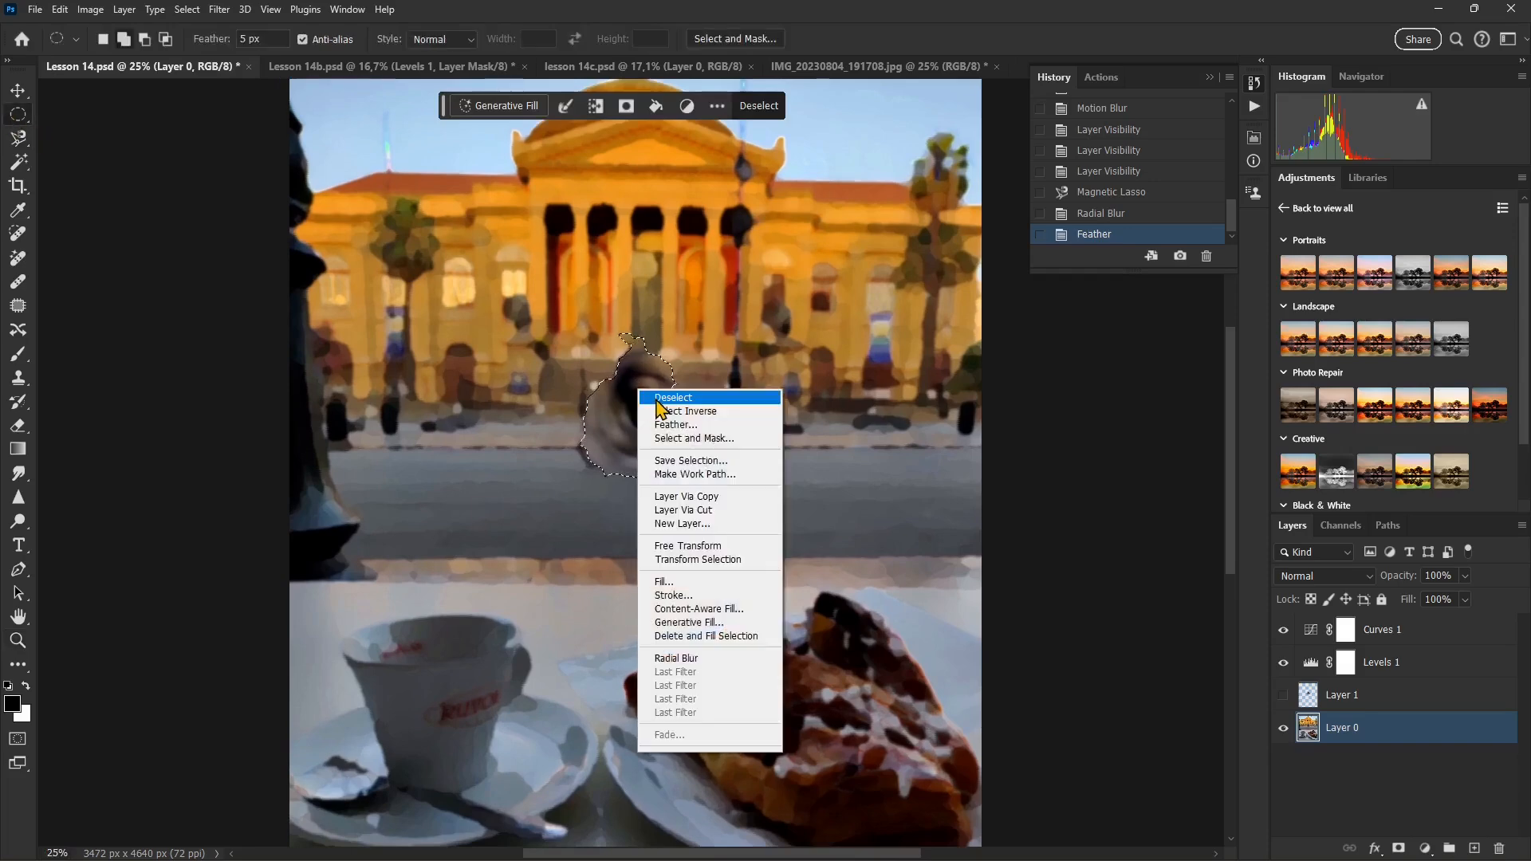
left_click(661, 399)
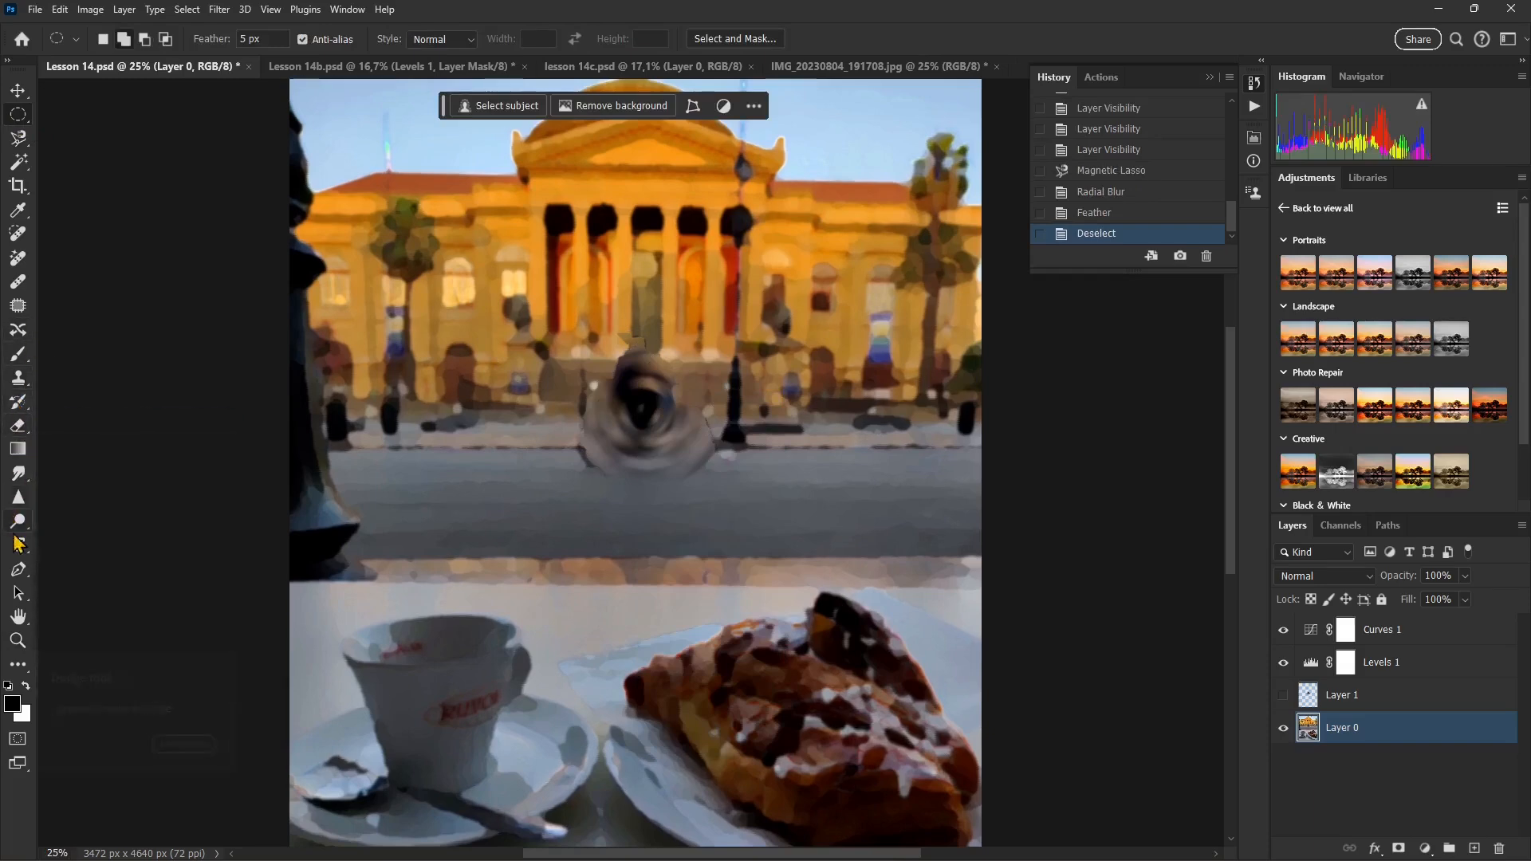
left_click(19, 473)
left_click_drag(597, 371, 577, 370)
left_click_drag(600, 378, 580, 386)
left_click_drag(603, 394, 576, 394)
left_click_drag(598, 400, 573, 406)
left_click_drag(595, 413, 573, 412)
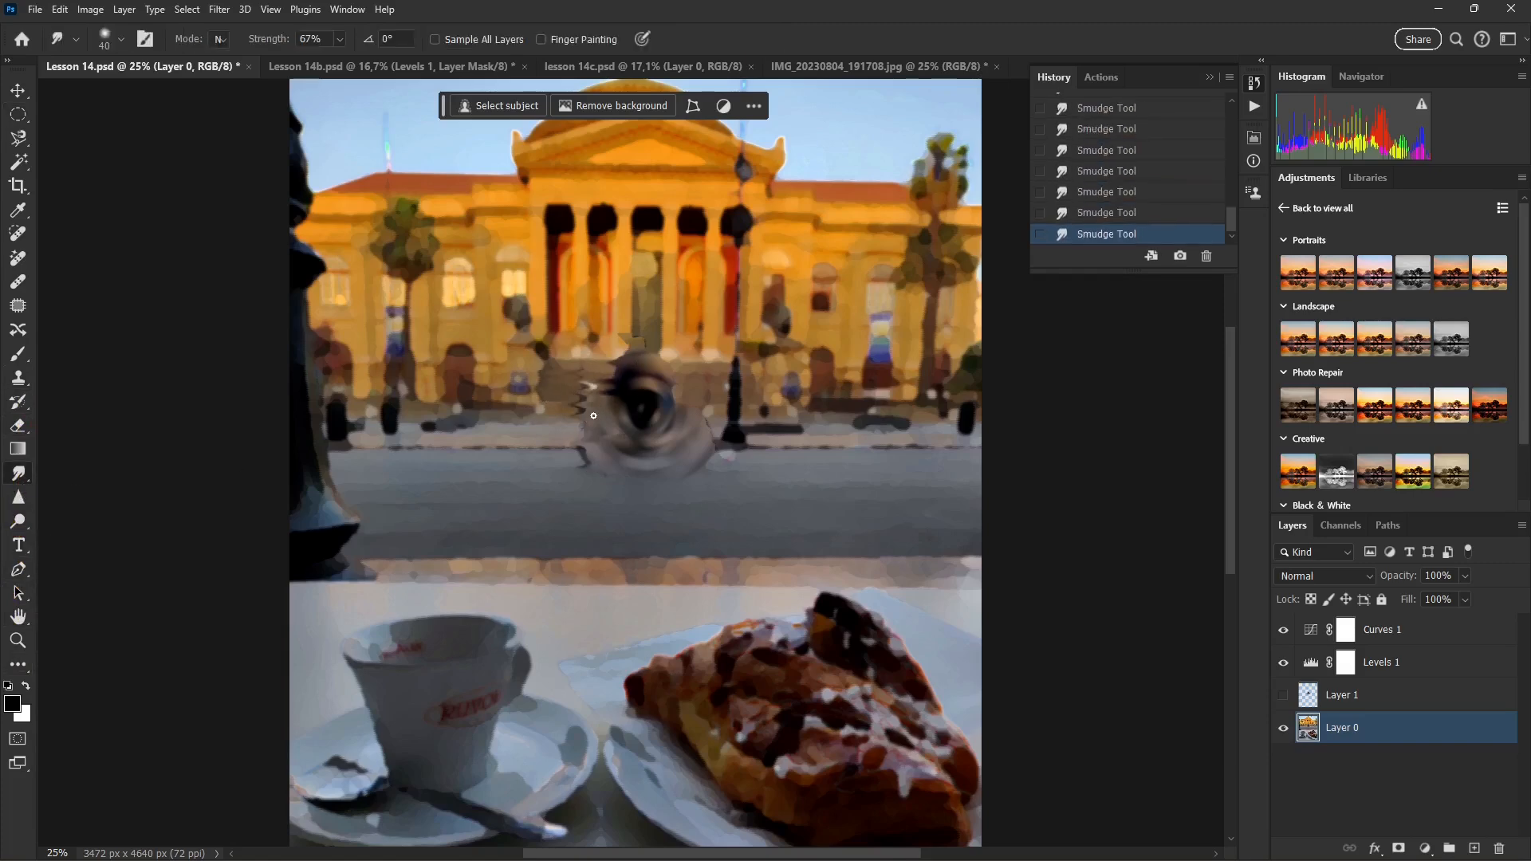
Step: Undo the smudge strokes, deselection, feathering and Radial Blur to return to the Magnetic Lasso selection
key("ctrl+z")
key("ctrl+z")
key("ctrl+z")
key("ctrl+z")
key("ctrl+z")
key("ctrl+z")
key("ctrl+z")
key("ctrl+z")
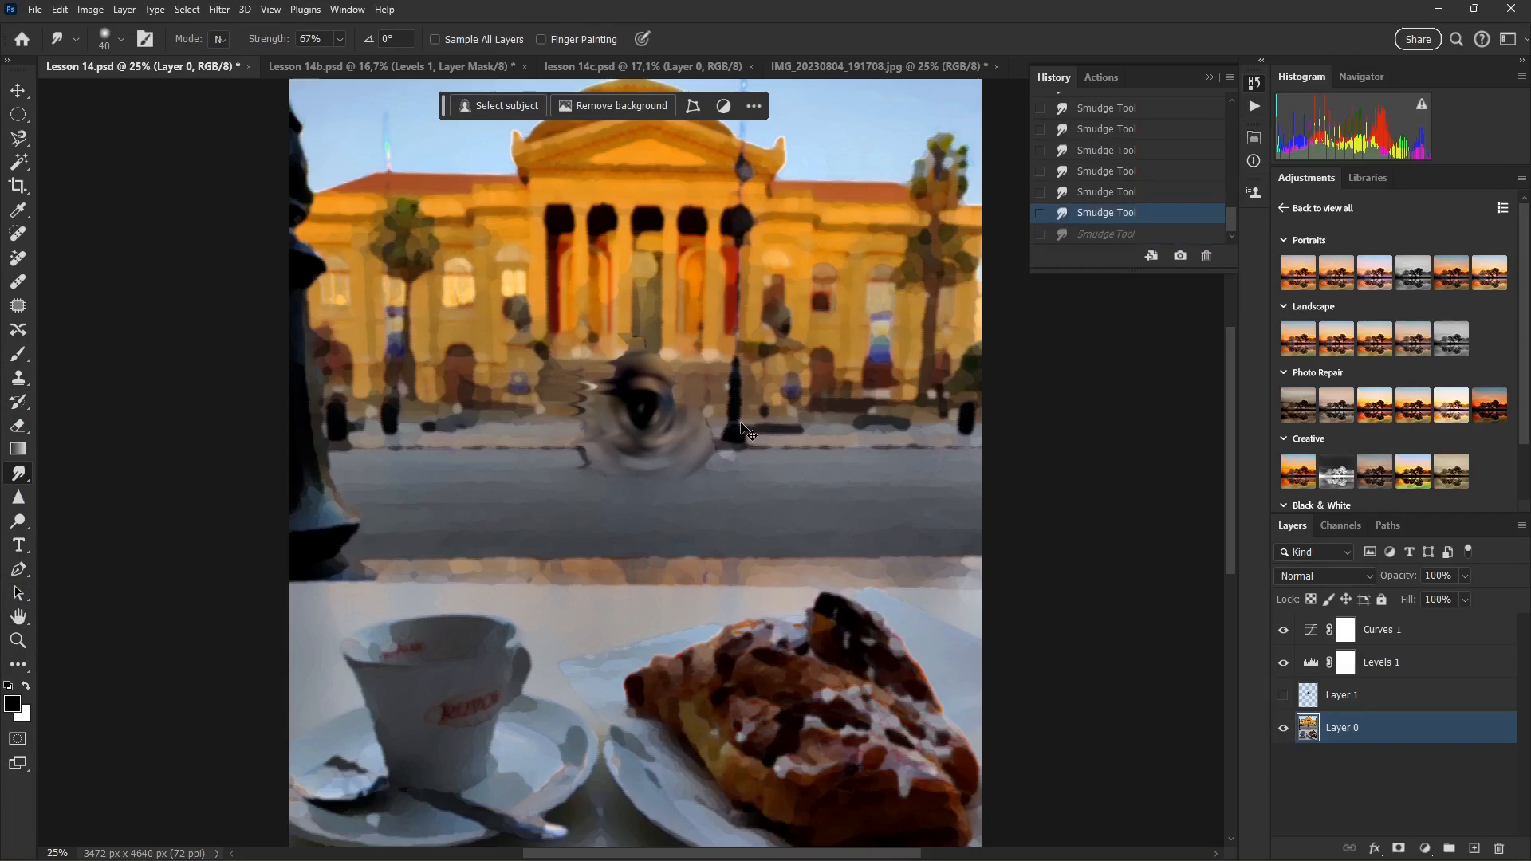
key("ctrl+z")
key("ctrl+z")
key("ctrl+z")
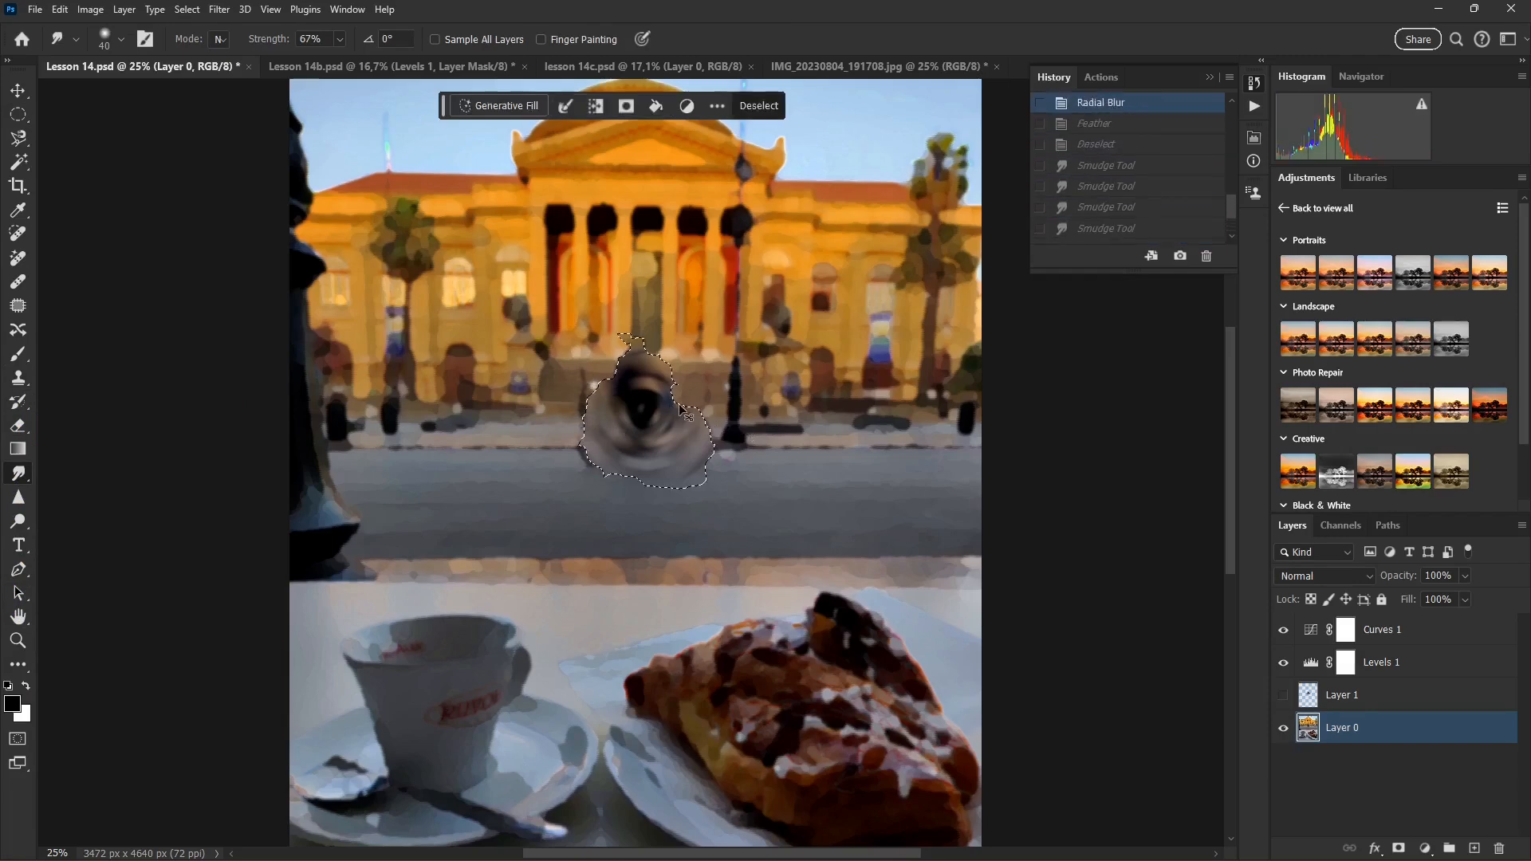
right_click(622, 368)
key("Escape")
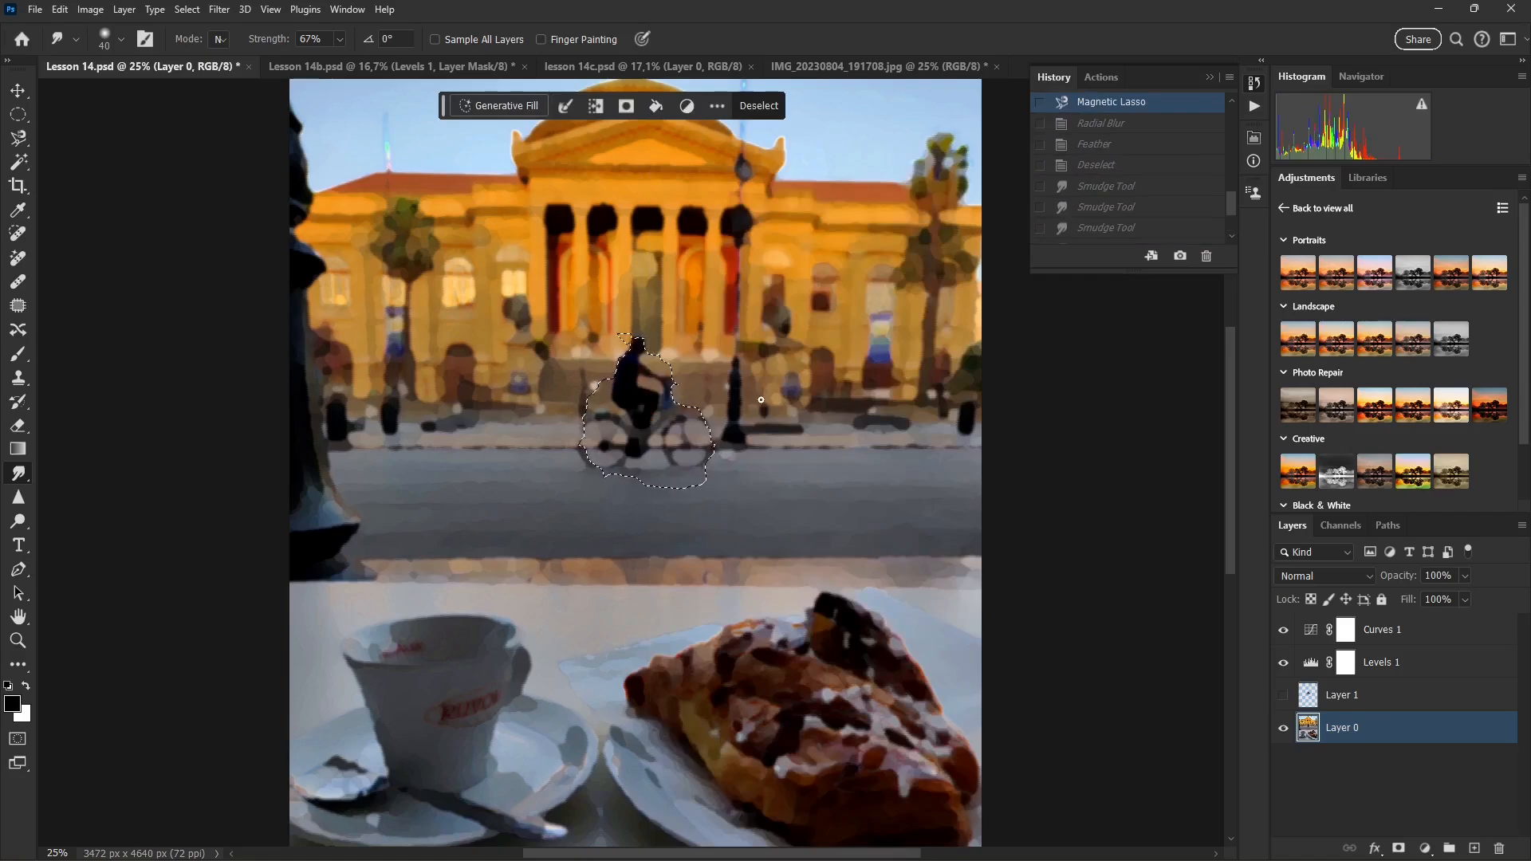
Step: Show the motion-blurred Layer 1 again and clear the selection around the cyclist
left_click(1283, 695)
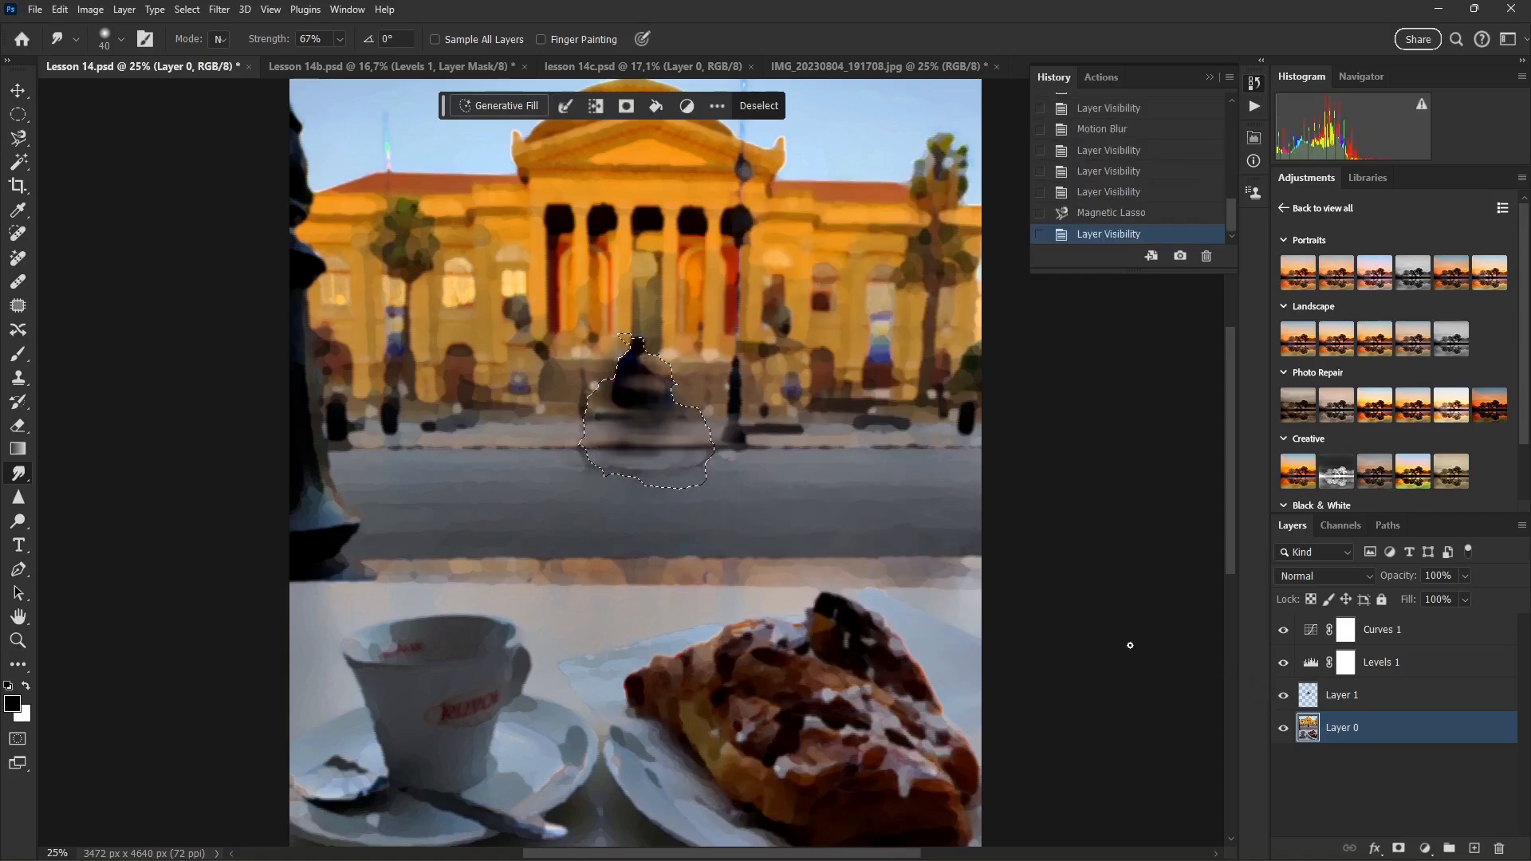
left_click(19, 114)
right_click(652, 364)
left_click(678, 372)
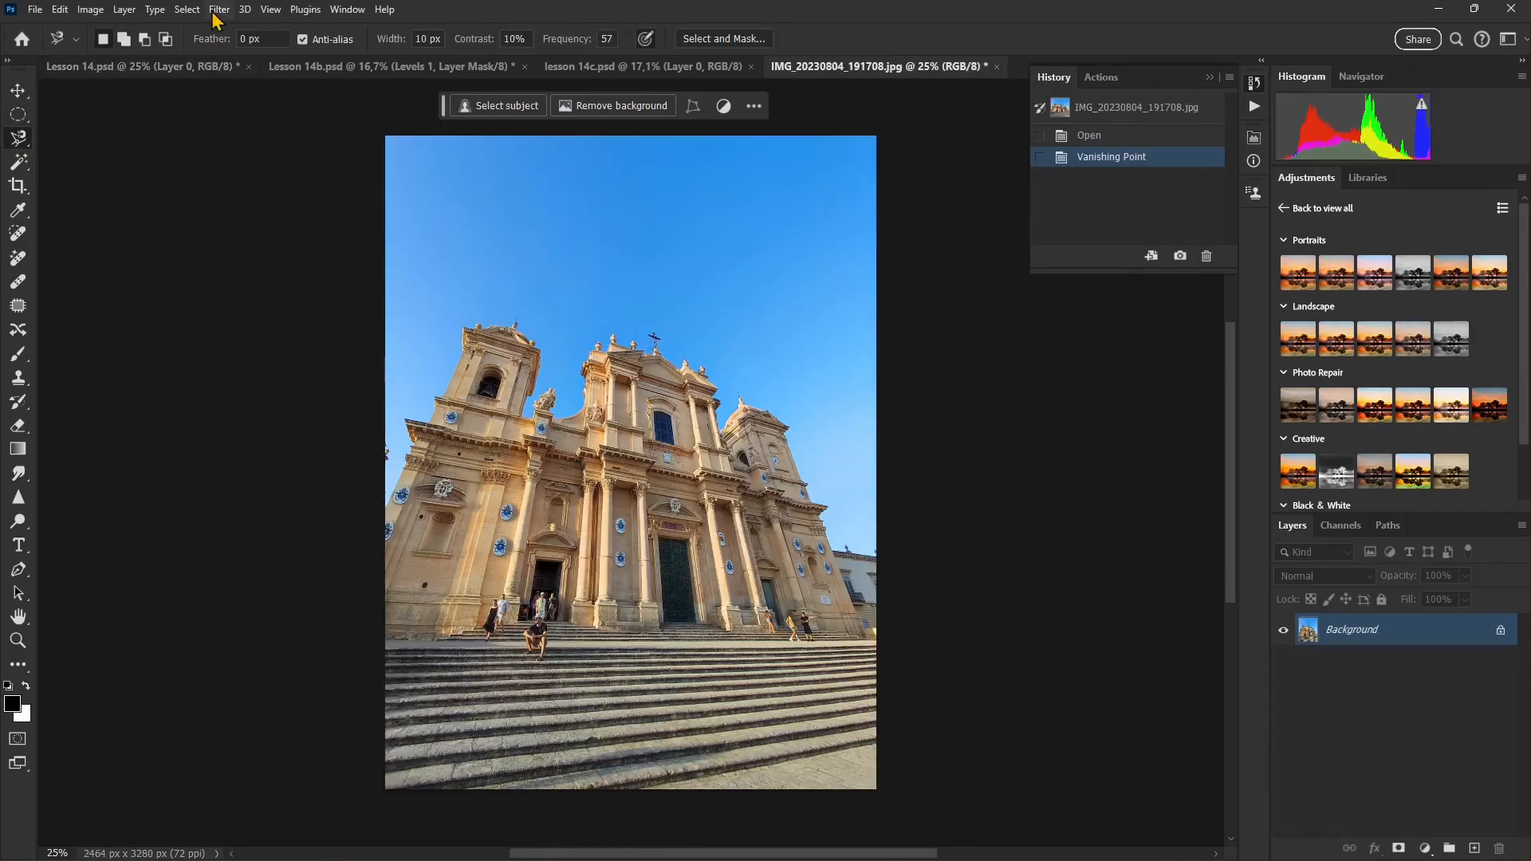
Step: Try the Spherize filter at 100% in Normal mode on IMG_20230804_191708.jpg and undo it
left_click(213, 11)
mouse_move(289, 247)
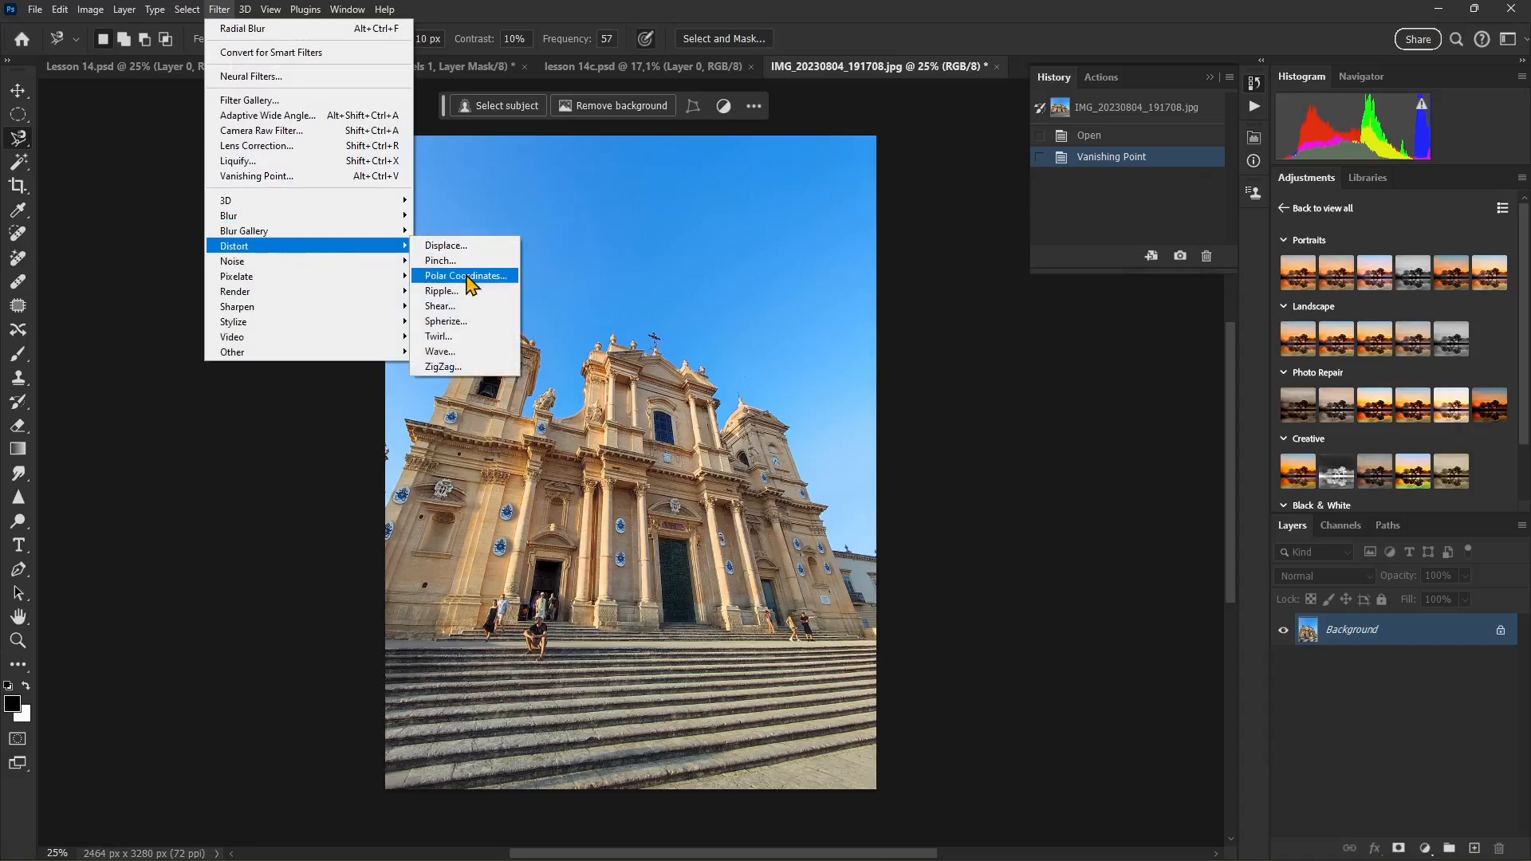
left_click(469, 322)
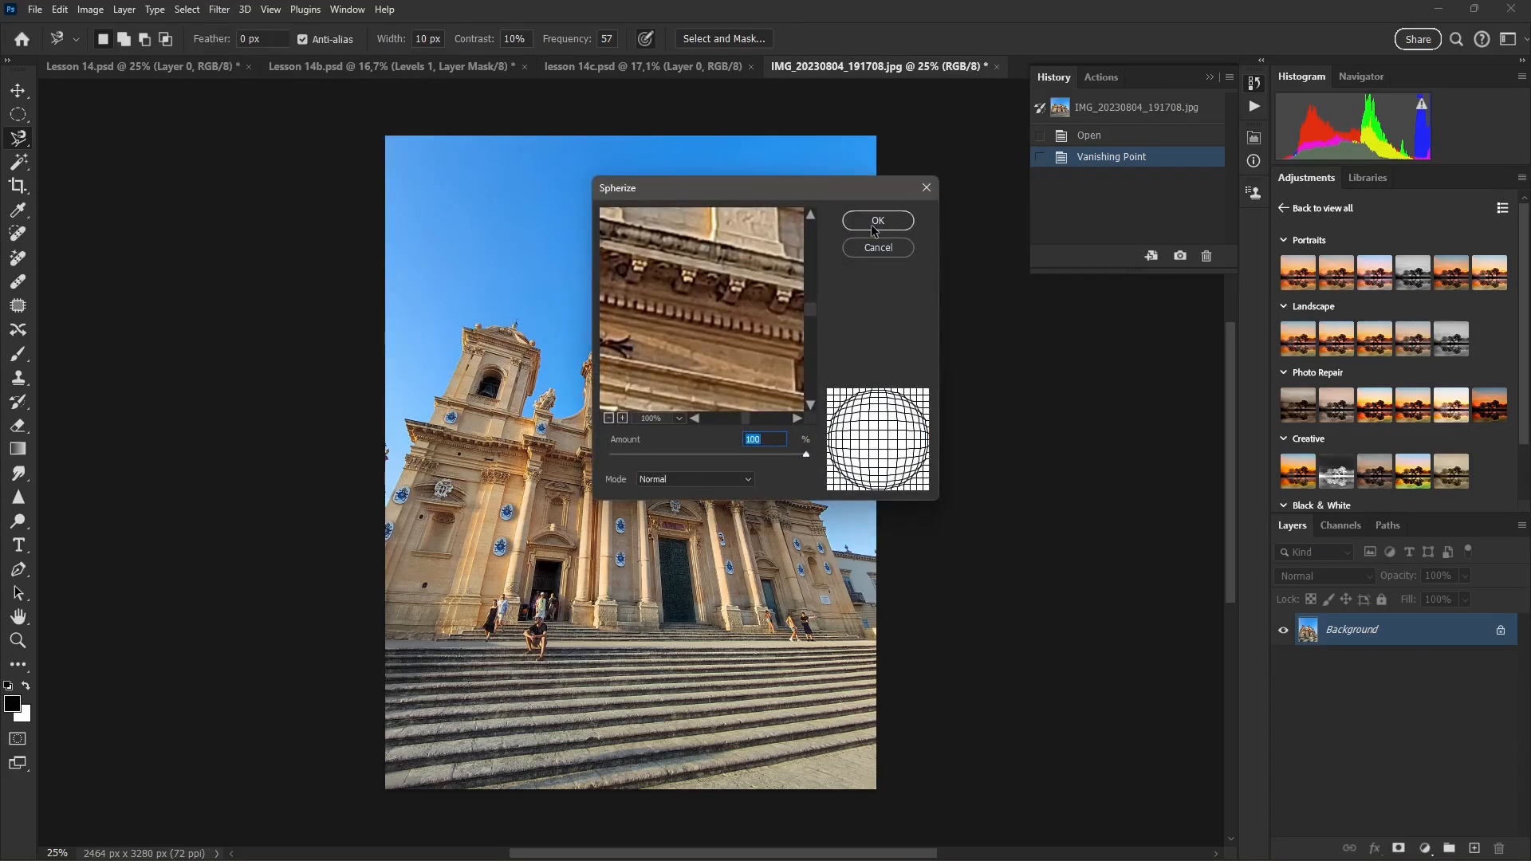
left_click(876, 221)
key("ctrl+z")
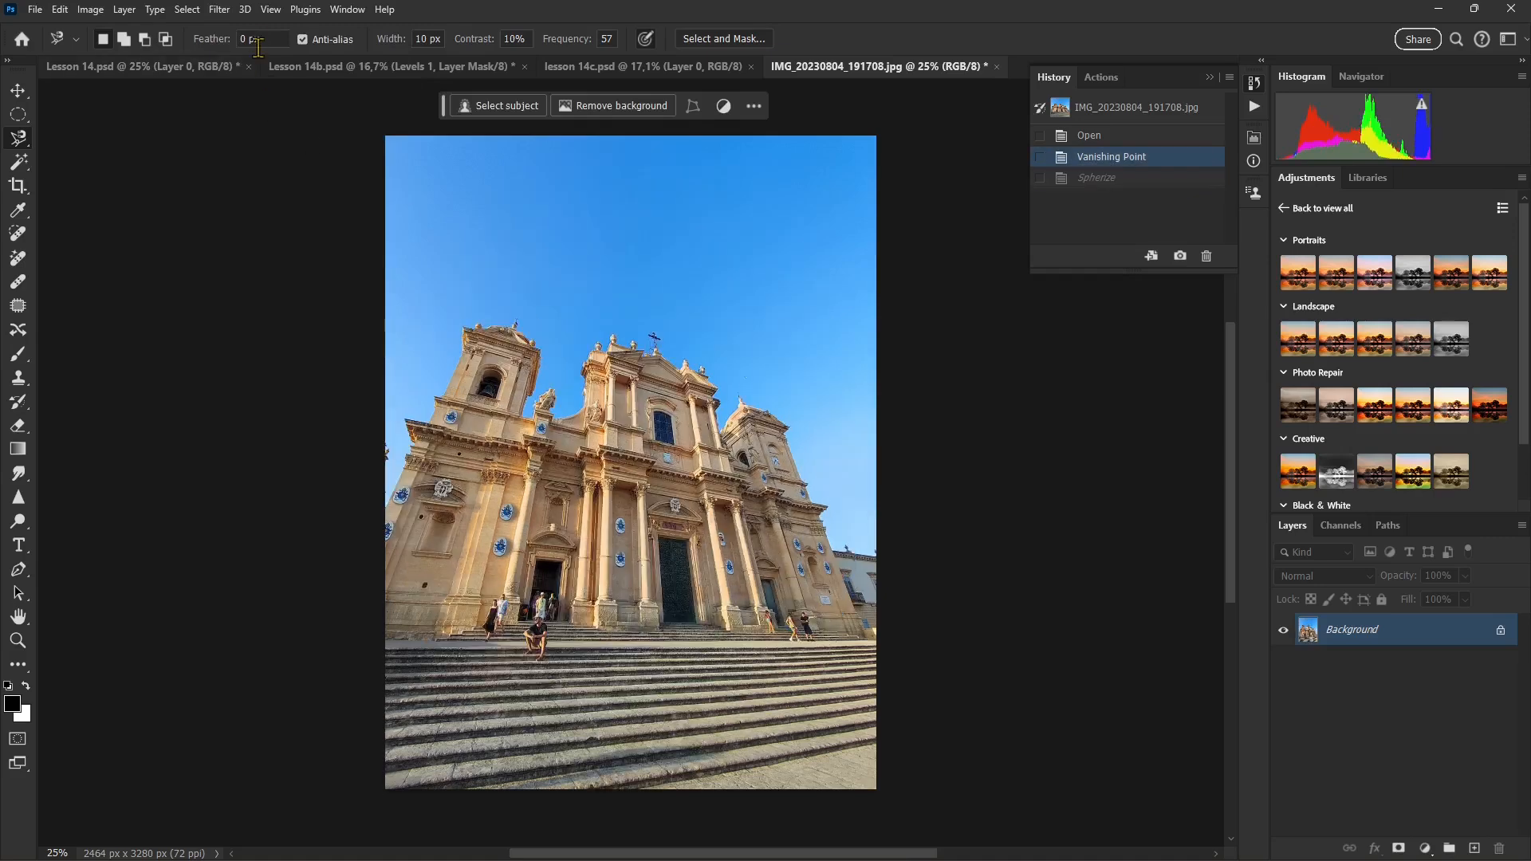
Step: Try the Ripple distortion with its preset values on the church photo and undo it
left_click(220, 8)
mouse_move(318, 245)
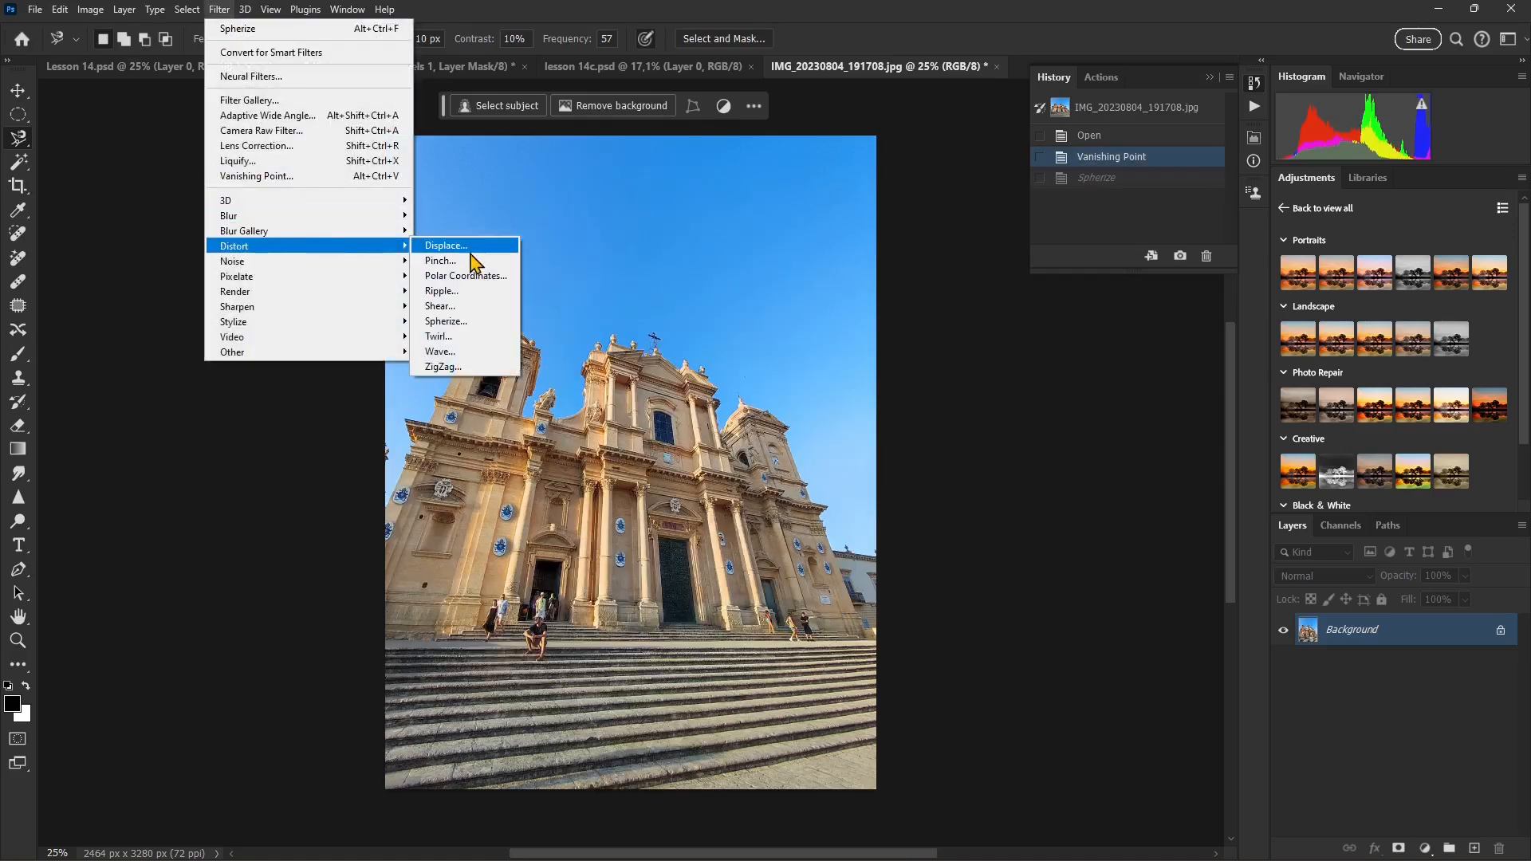
left_click(477, 291)
left_click(877, 223)
key("ctrl+z")
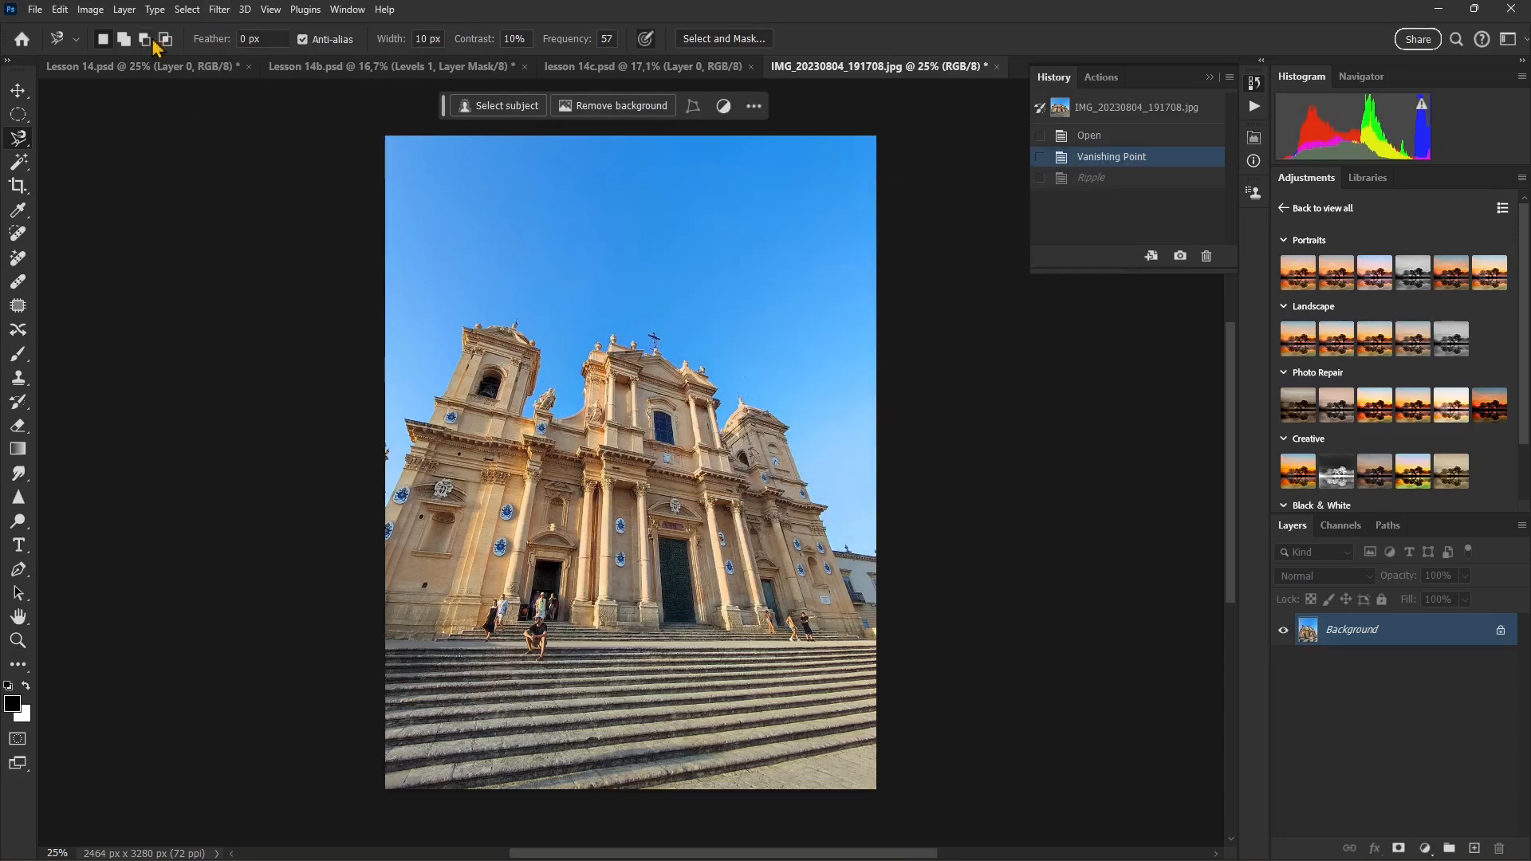
Step: Start the Add Noise filter on the church photo with Uniform distribution and a 33.33% amount
left_click(219, 8)
mouse_move(258, 252)
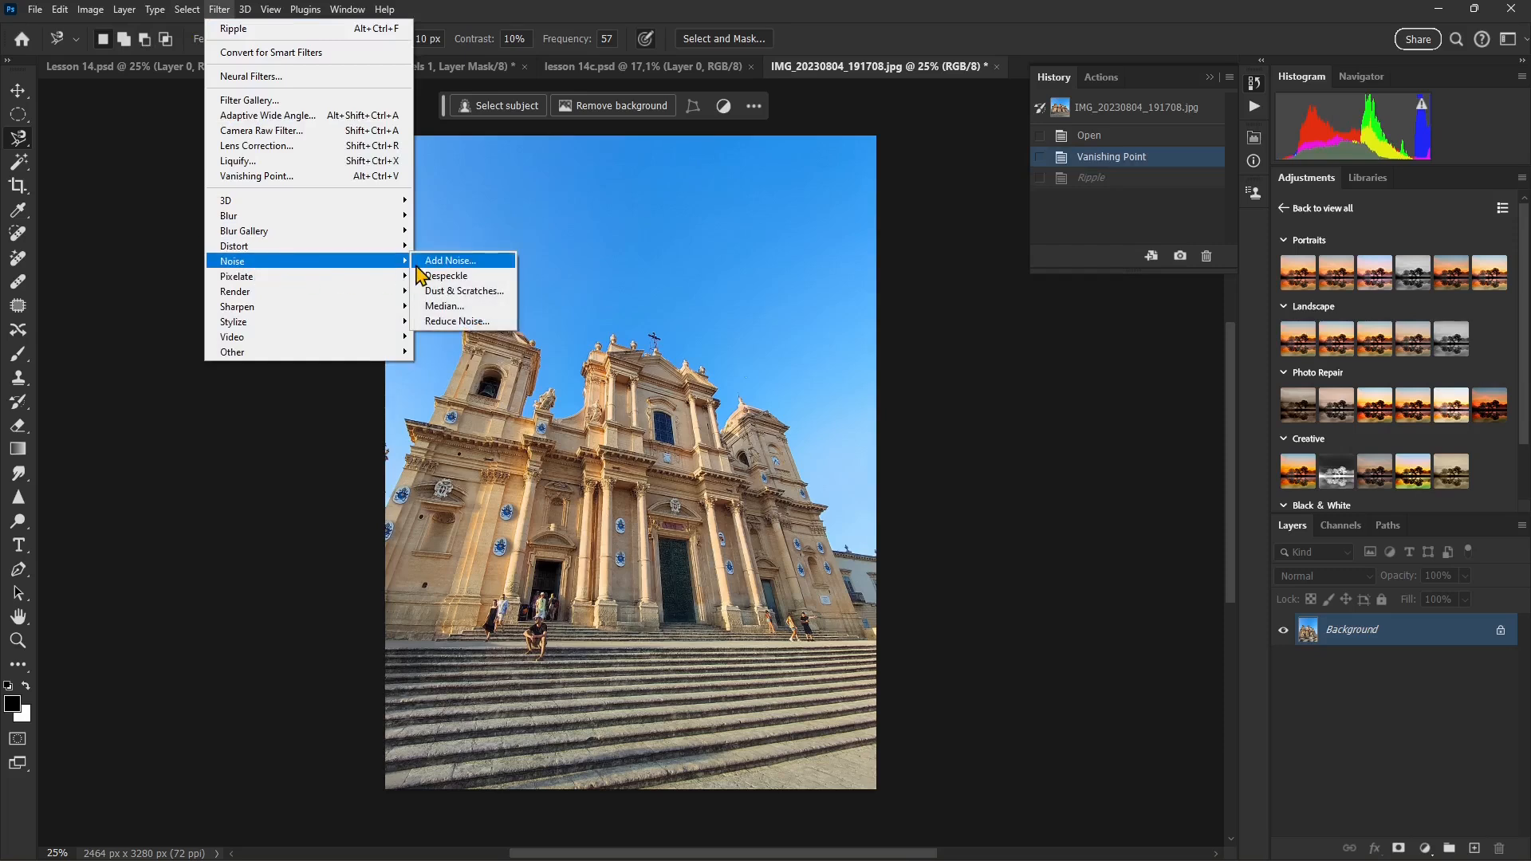
left_click(447, 260)
mouse_move(665, 402)
left_mouse_down()
mouse_move(775, 407)
mouse_move(674, 410)
left_mouse_up()
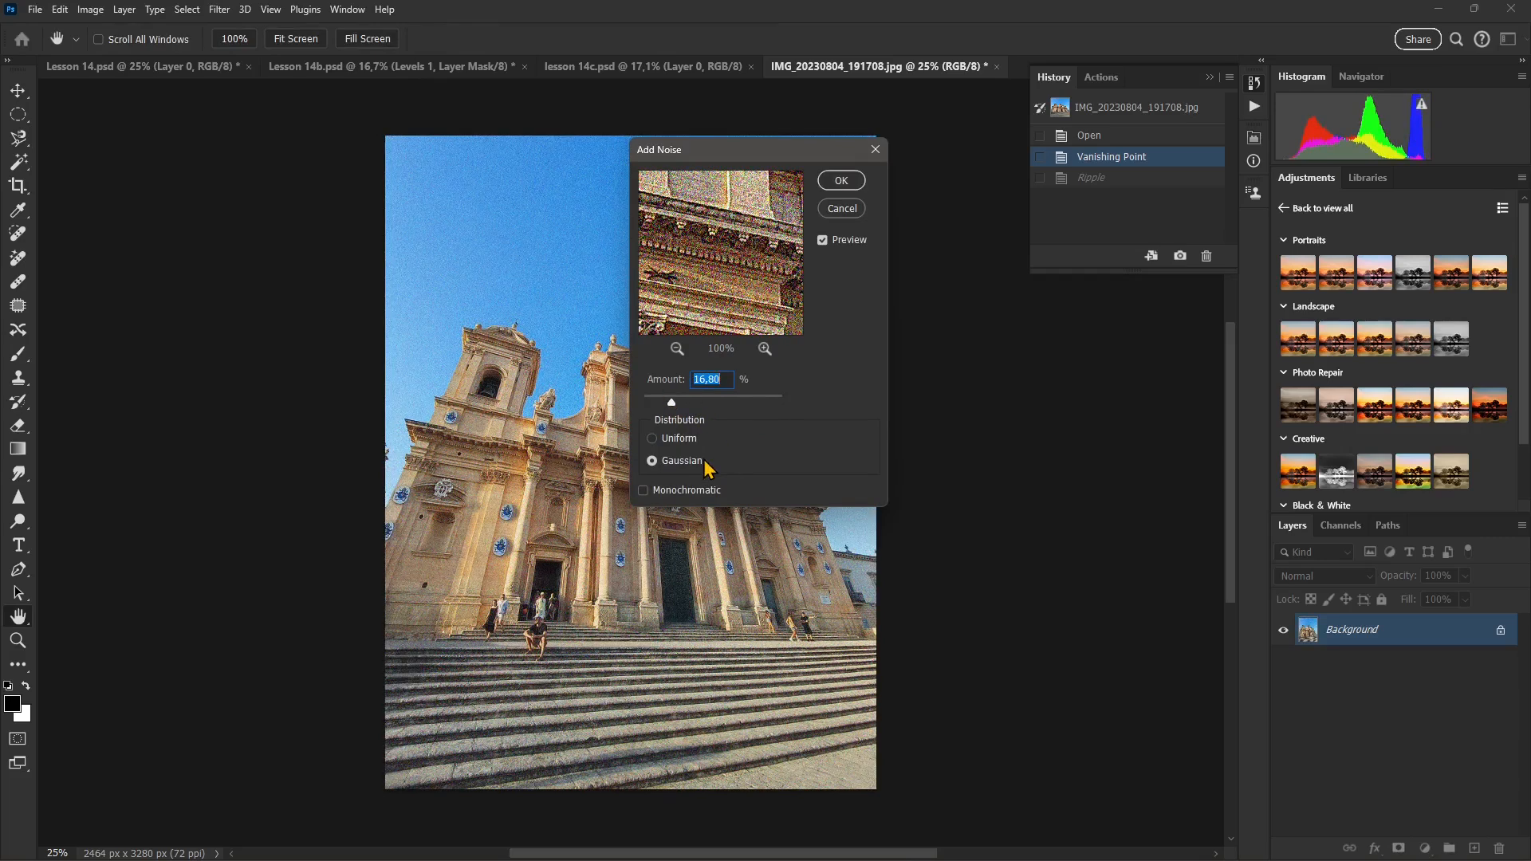
left_click(684, 439)
left_click(701, 401)
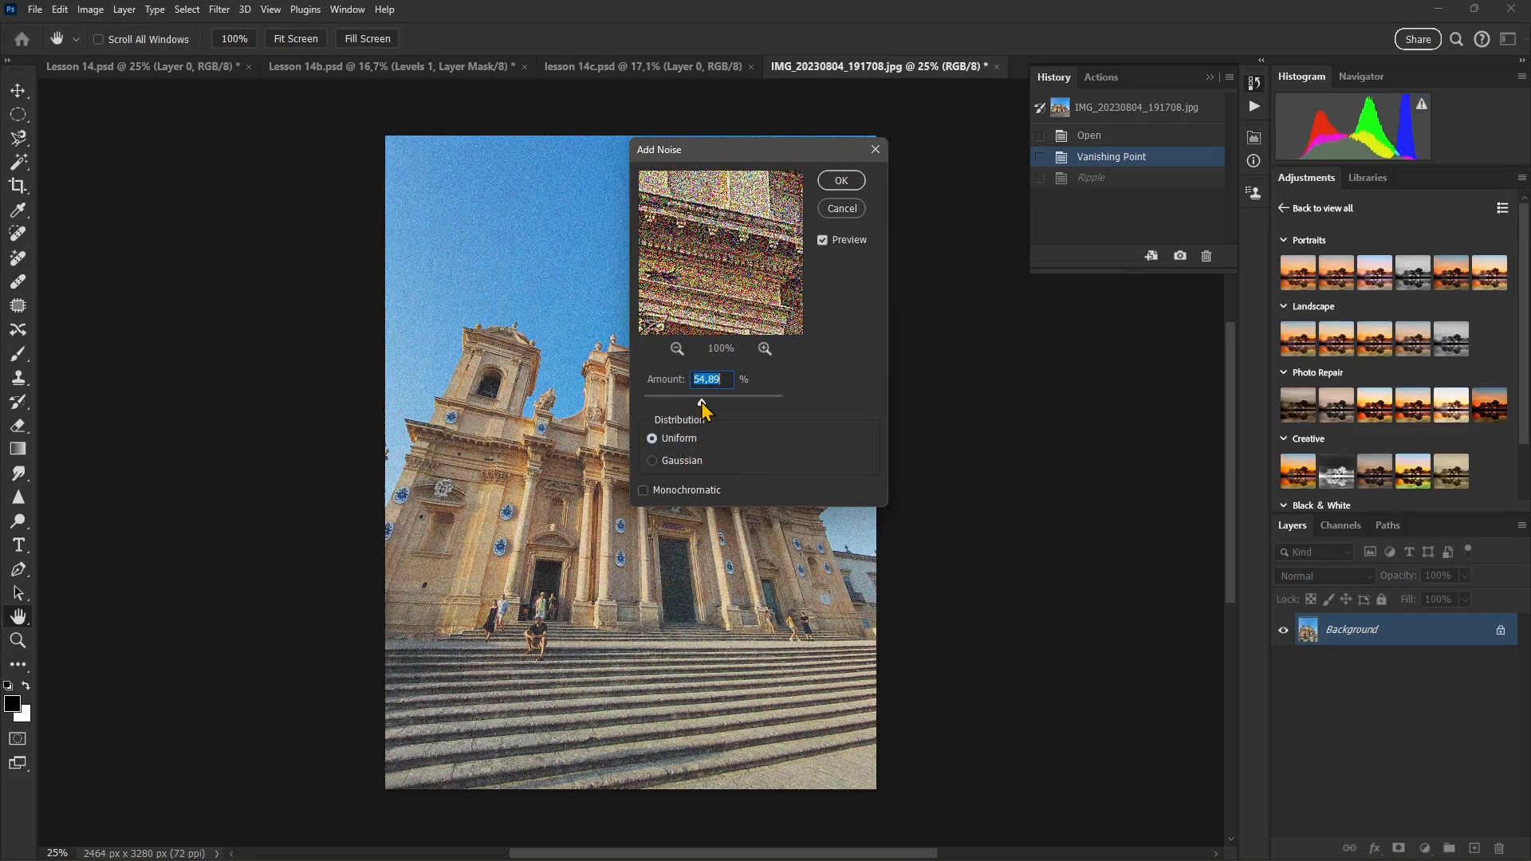
left_click_drag(698, 409, 677, 405)
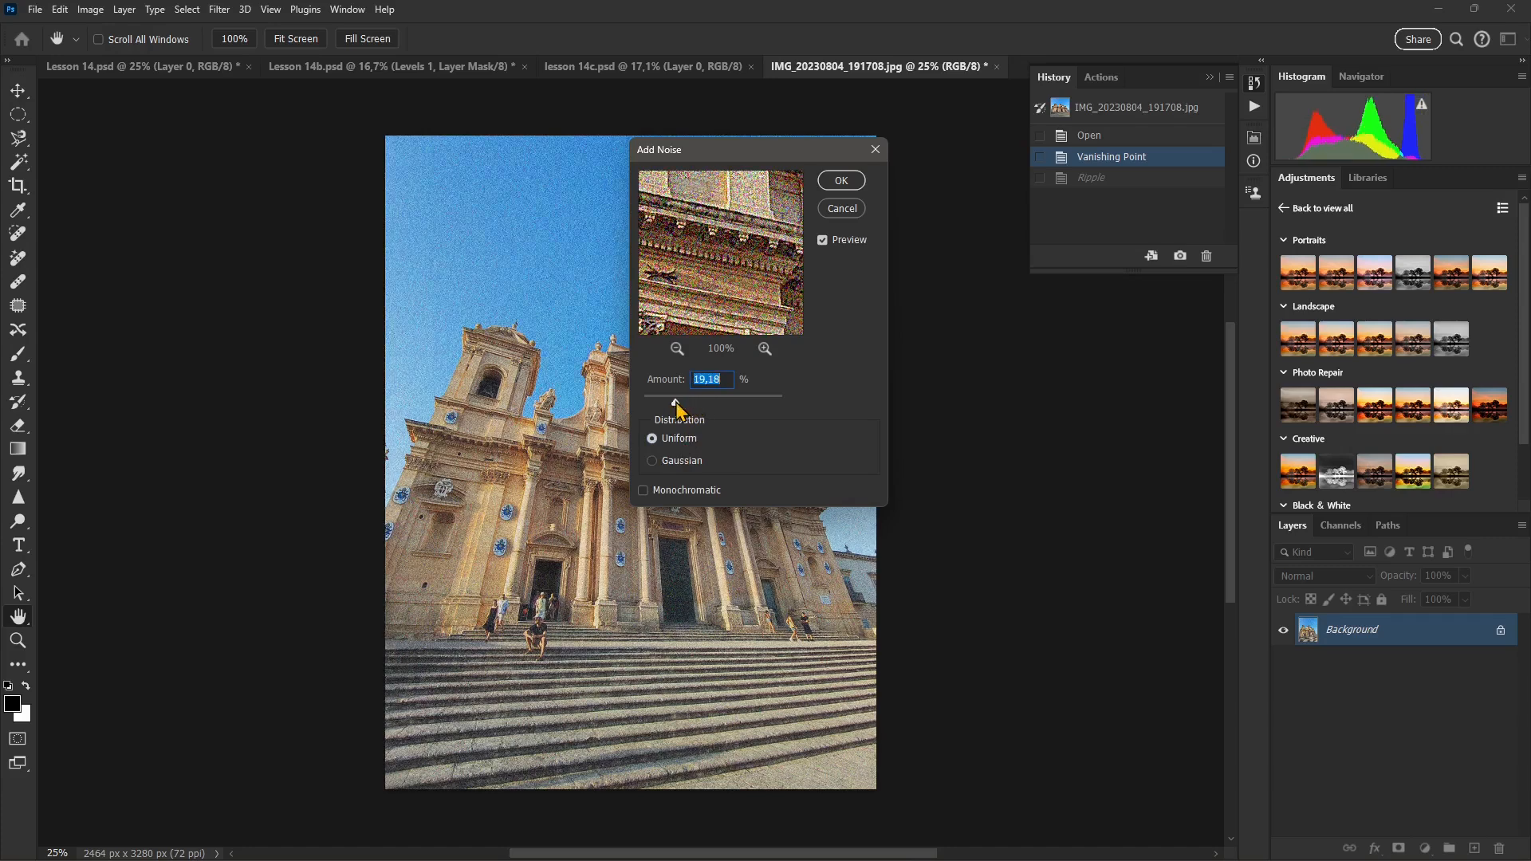
left_click(690, 402)
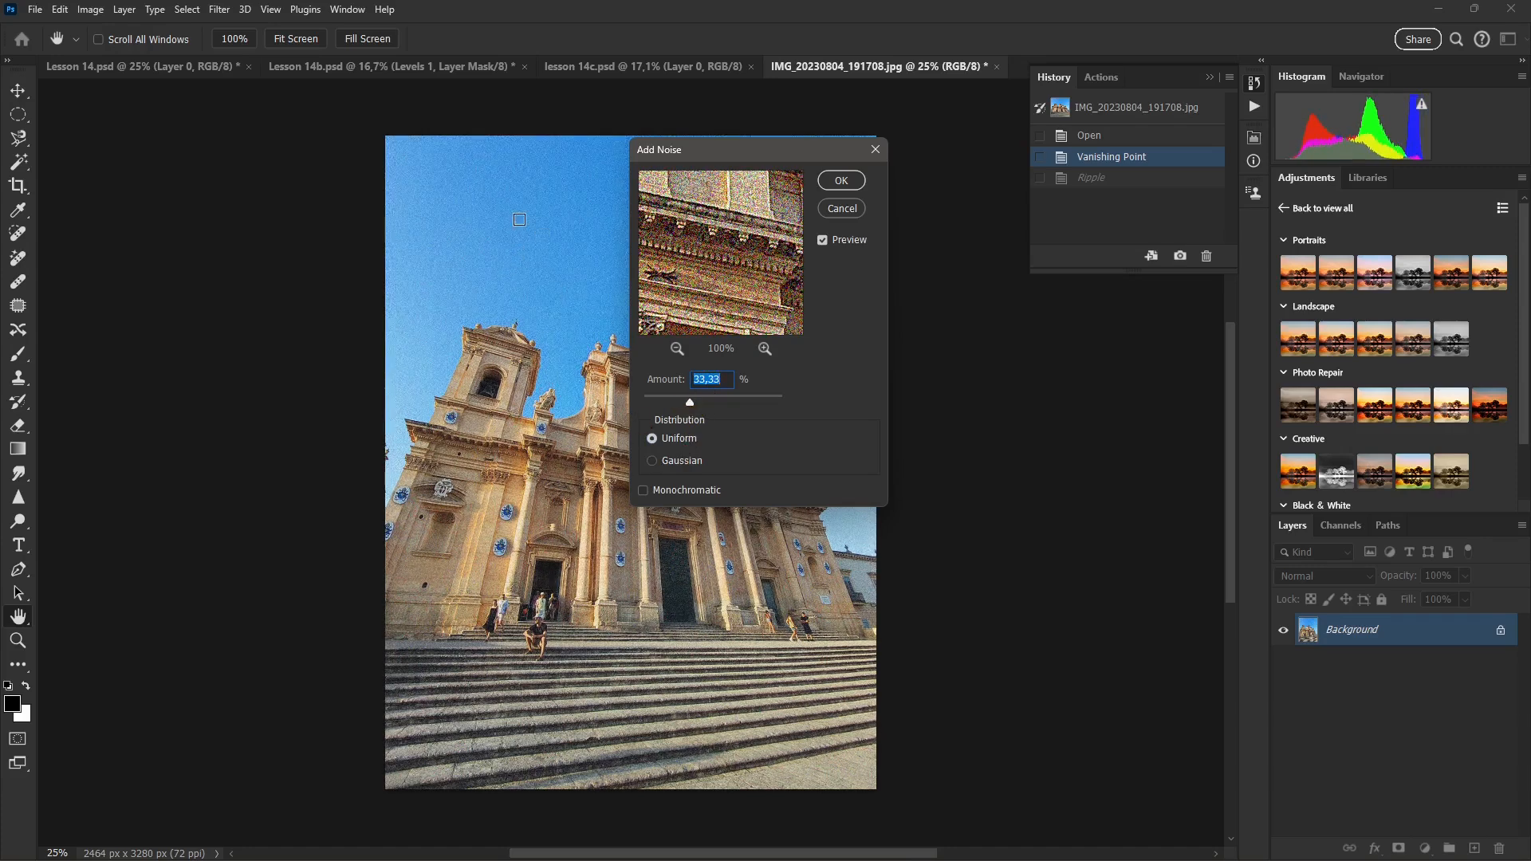
Step: Make the added noise monochromatic, reduce its amount slightly and apply the filter to the photo
left_click(645, 491)
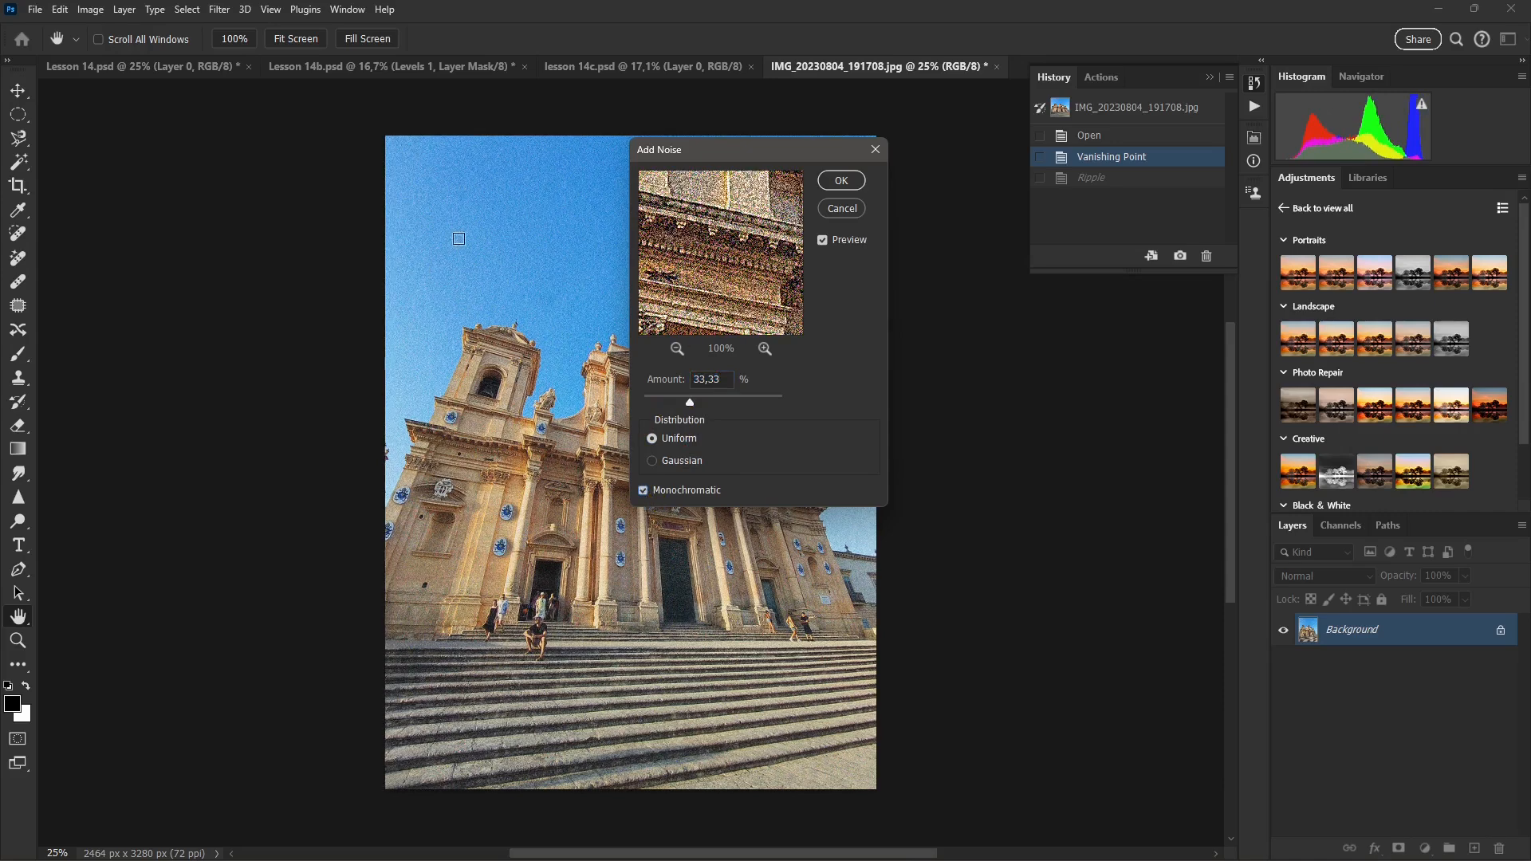
left_click(741, 404)
left_click(680, 401)
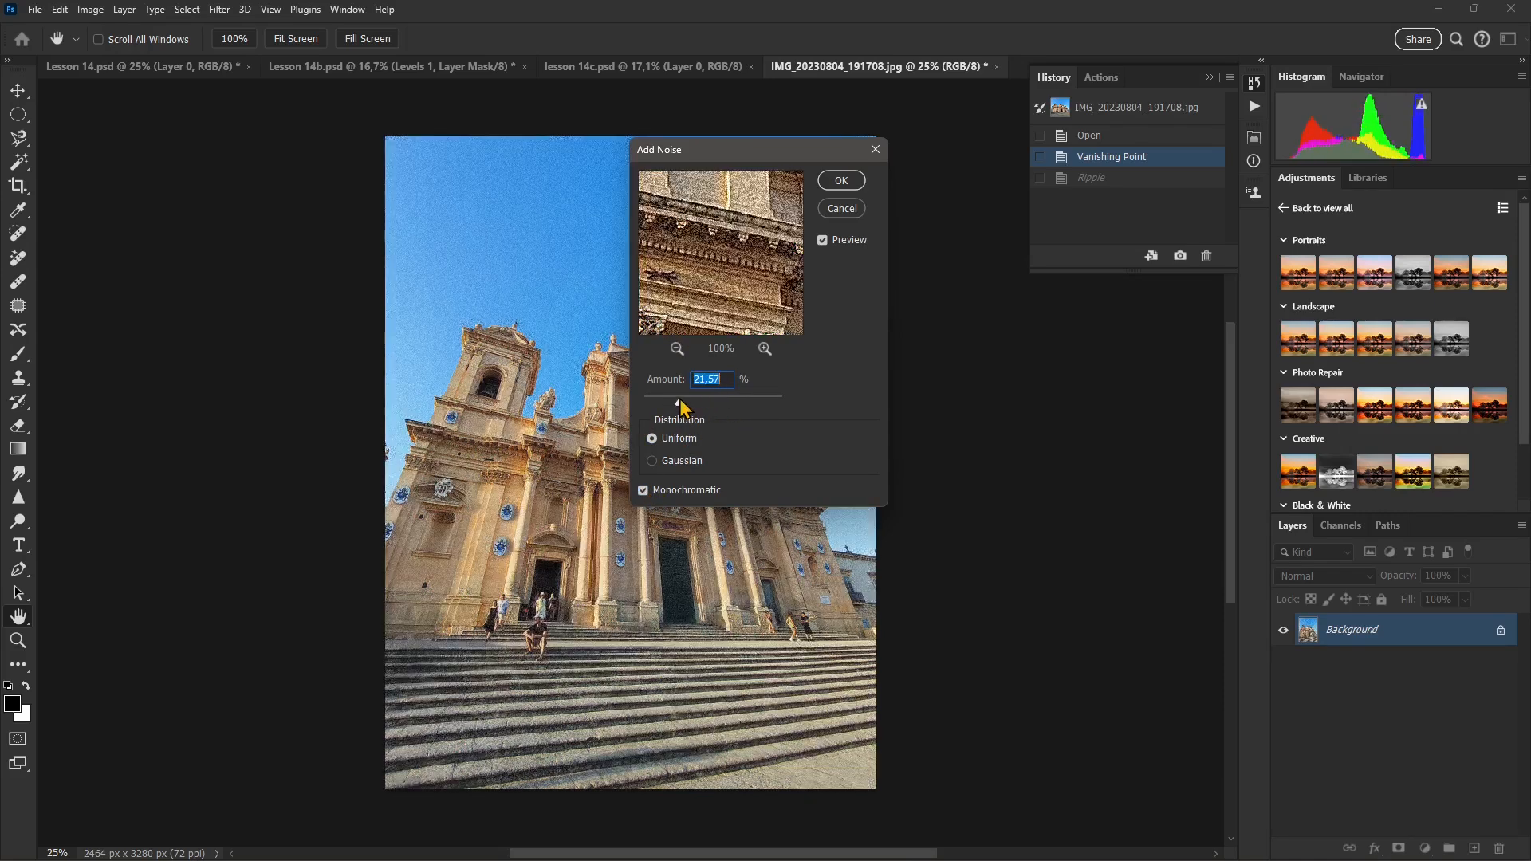
left_click_drag(680, 403, 686, 403)
left_click(839, 179)
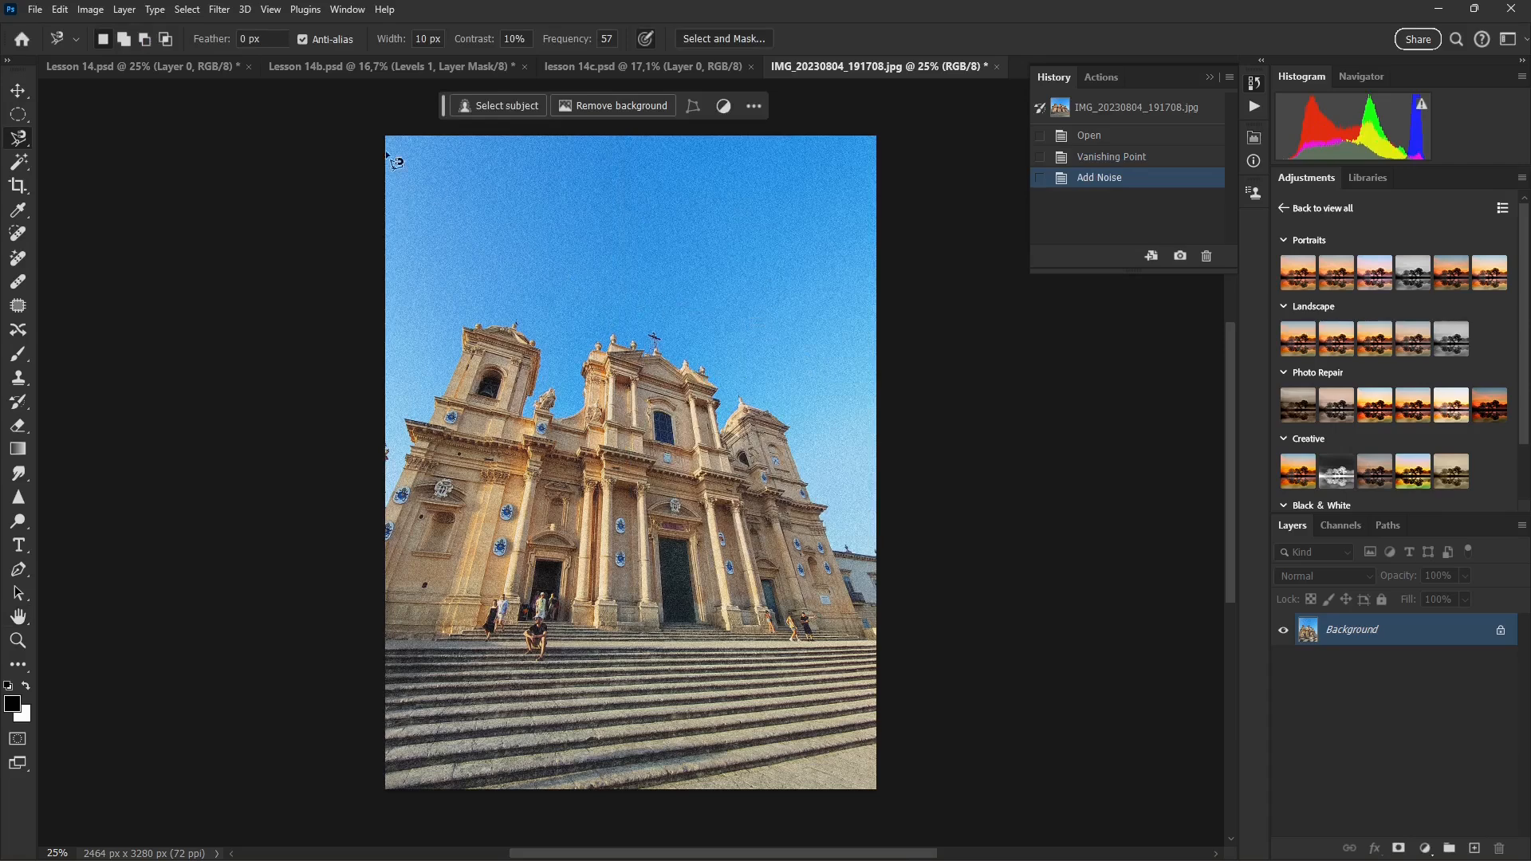
Step: Apply Reduce Noise with Strength 10, Preserve Details 0%, Reduce Color Noise 42%, Sharpen Details 33% and Remove JPEG Artifact enabled
left_click(219, 9)
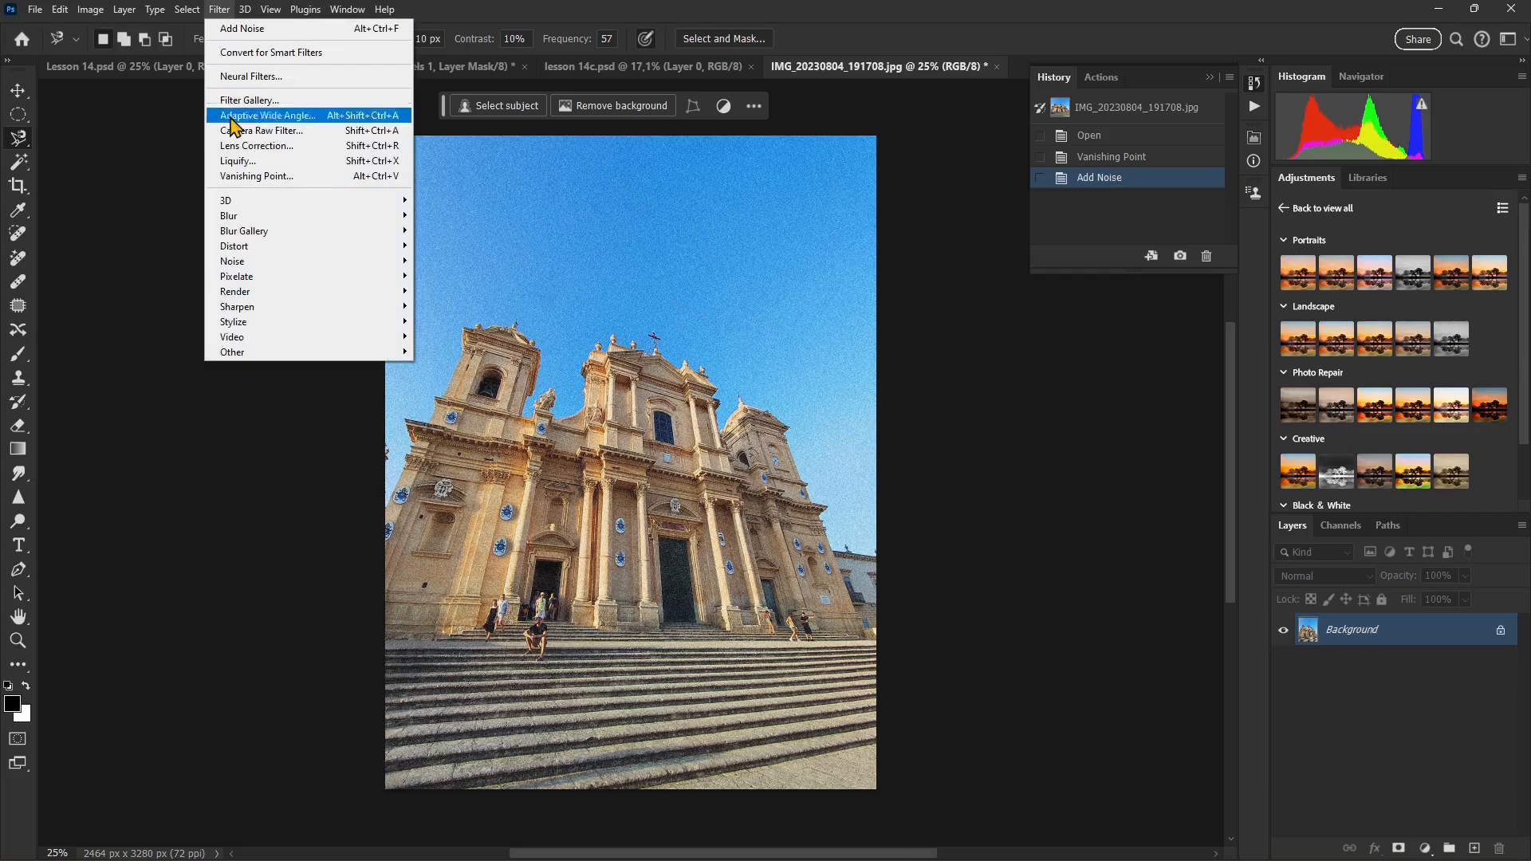
mouse_move(291, 263)
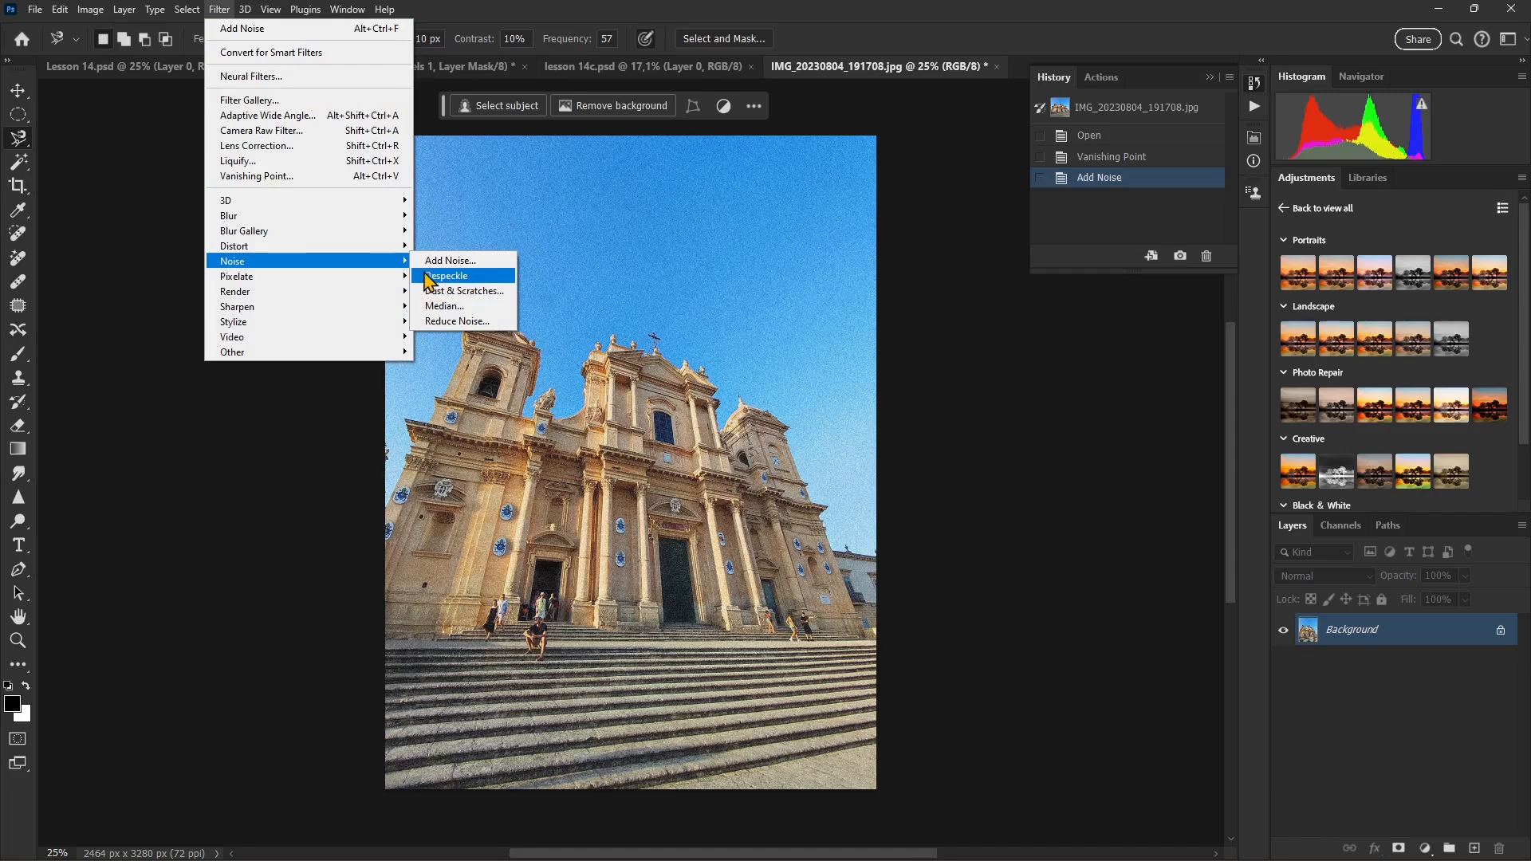
left_click(457, 322)
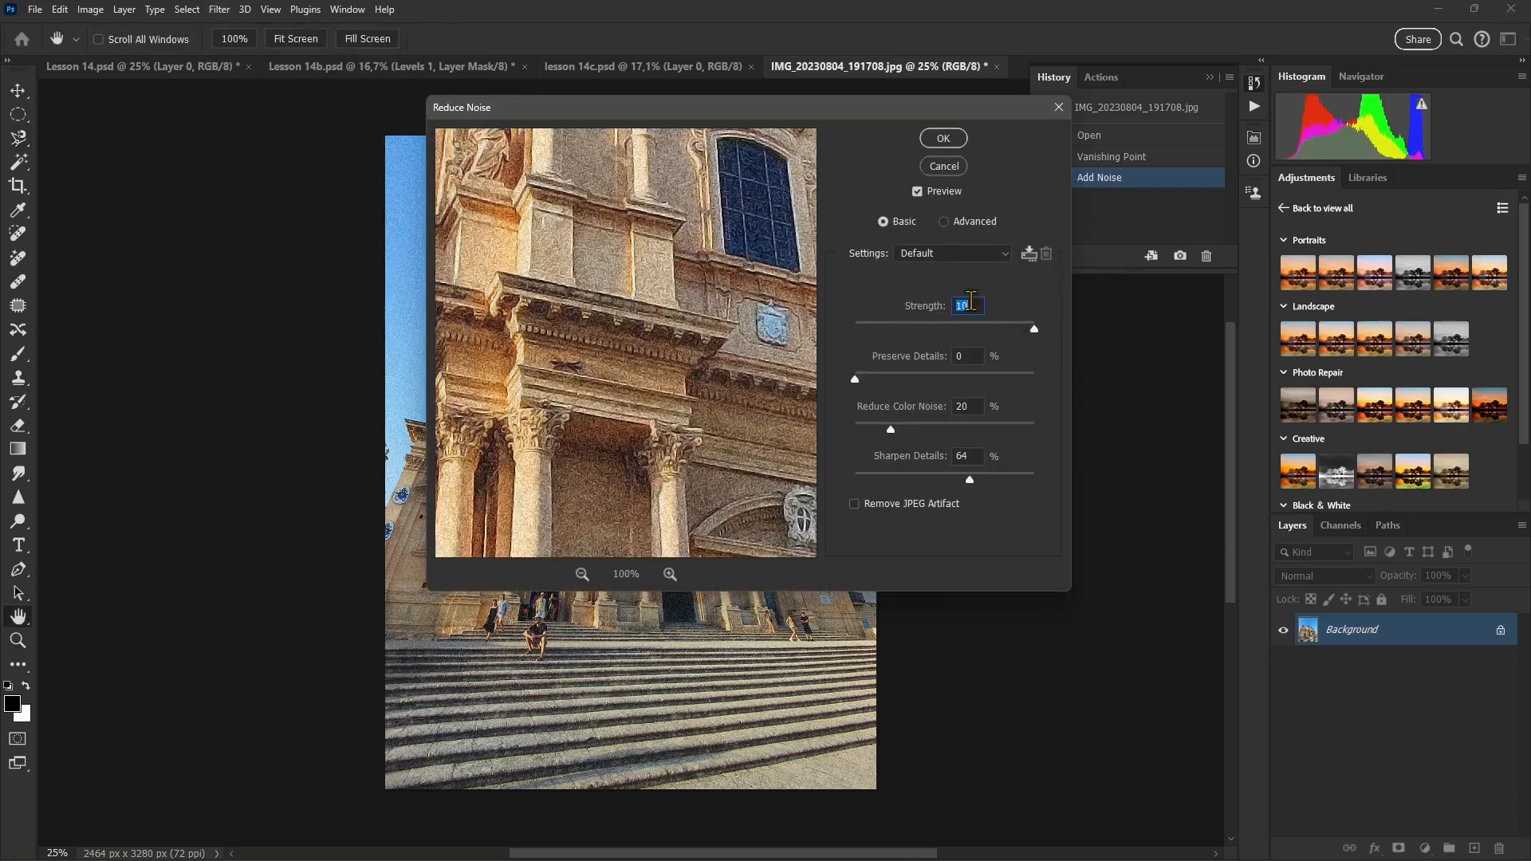
left_click(912, 374)
left_click_drag(914, 380, 827, 383)
left_click_drag(910, 479, 859, 481)
left_click(915, 477)
left_click(851, 503)
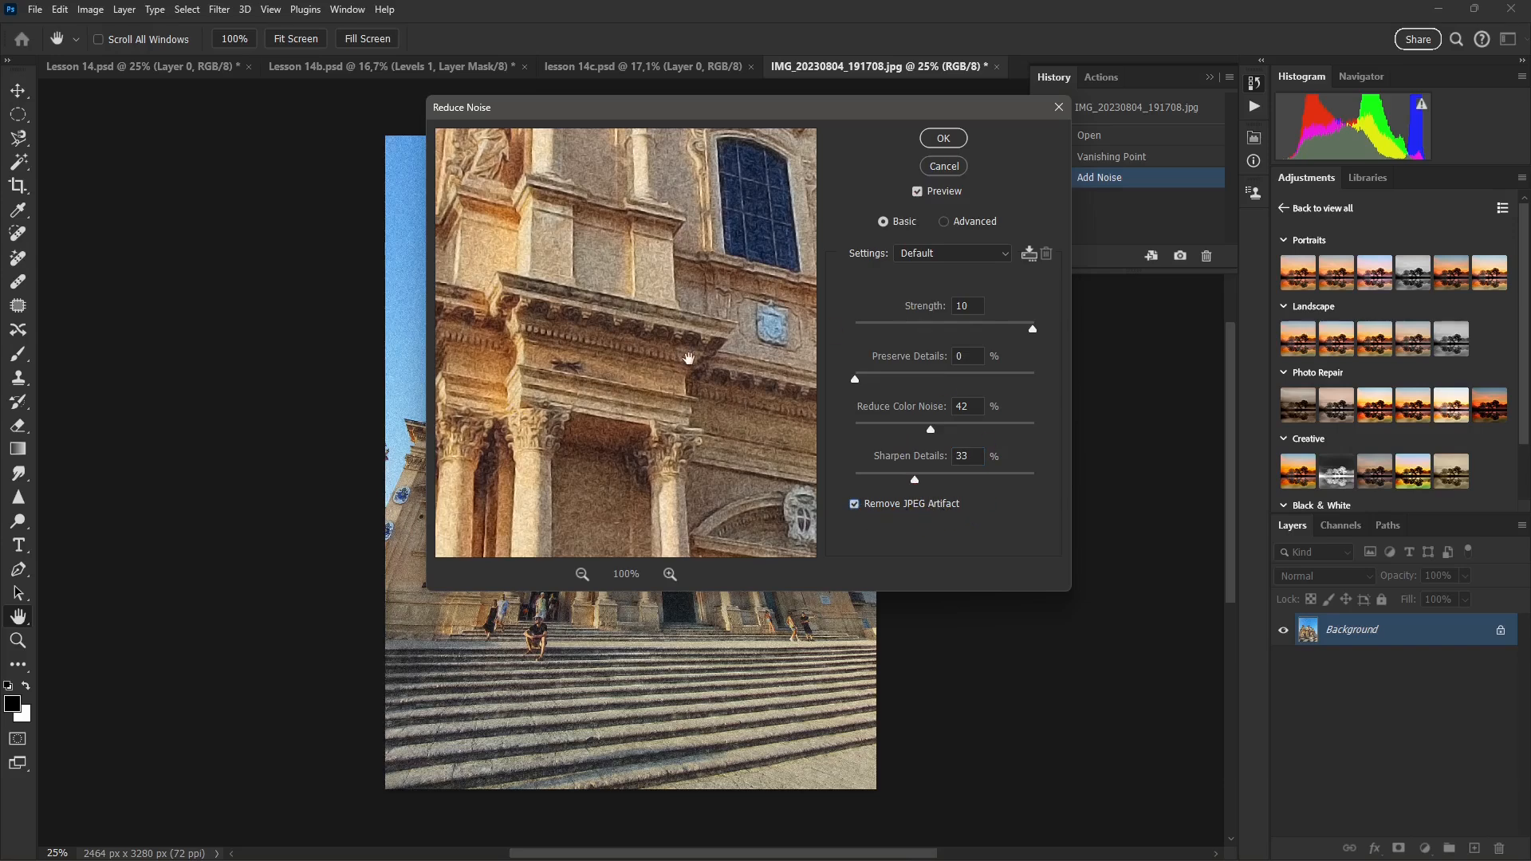
left_click(945, 144)
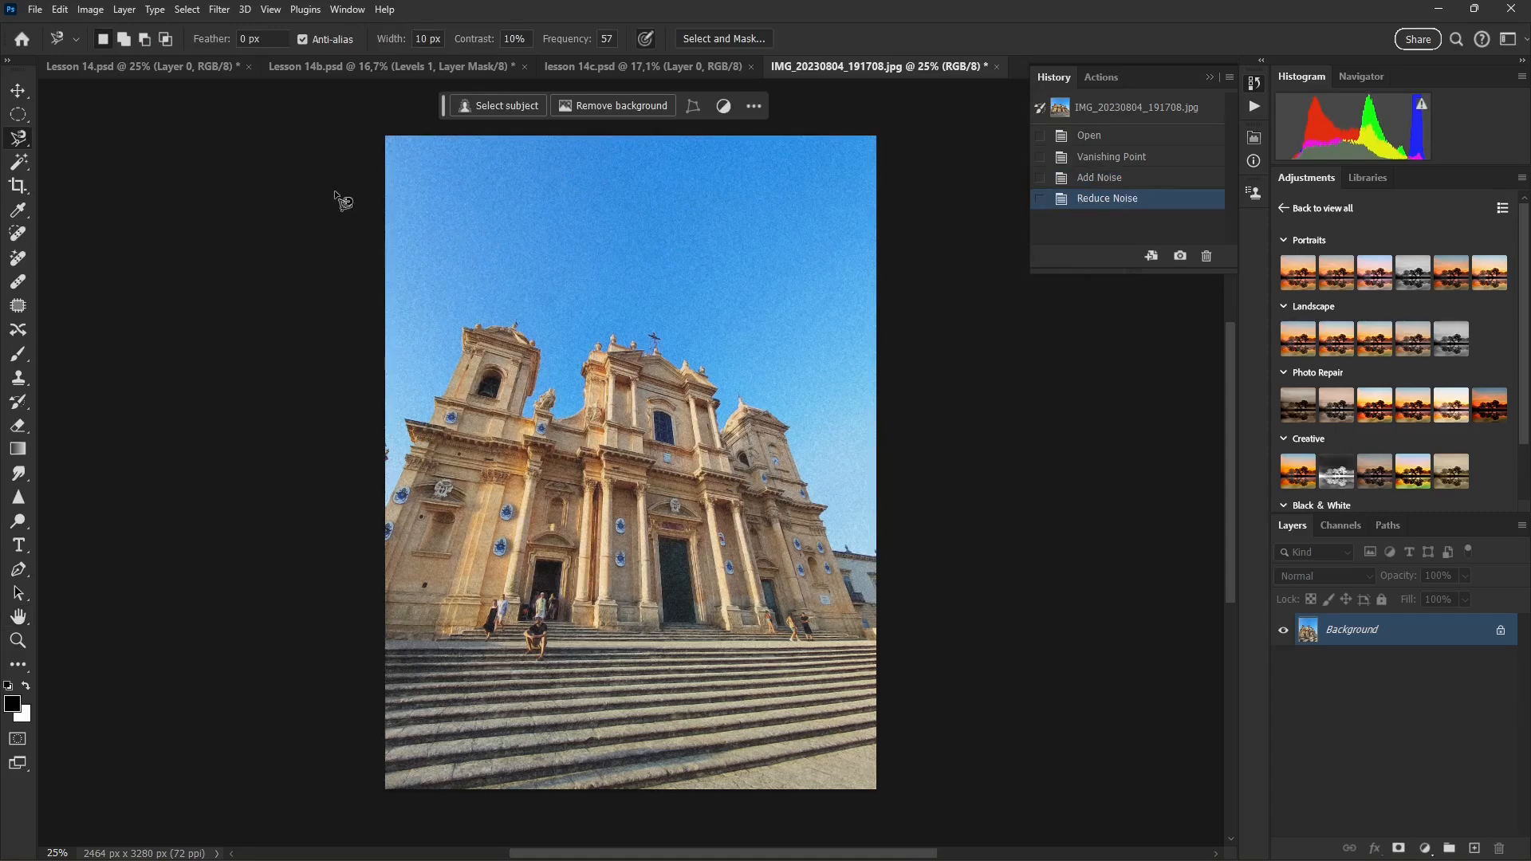
Step: Apply the Dust & Scratches filter to the photo with a 9-pixel radius and a threshold of 142 levels
left_click(220, 9)
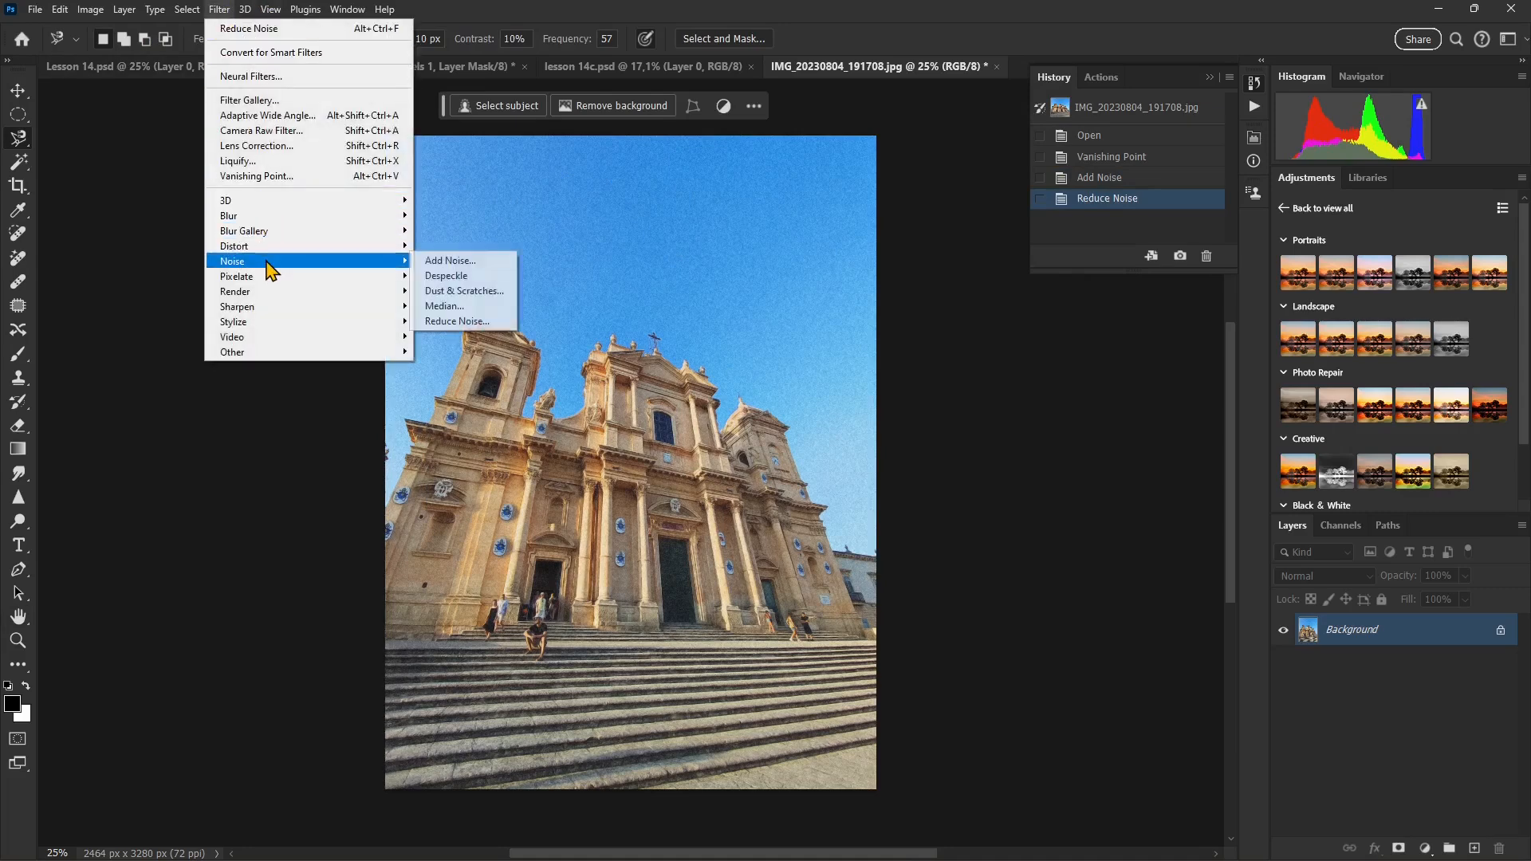
left_click(446, 291)
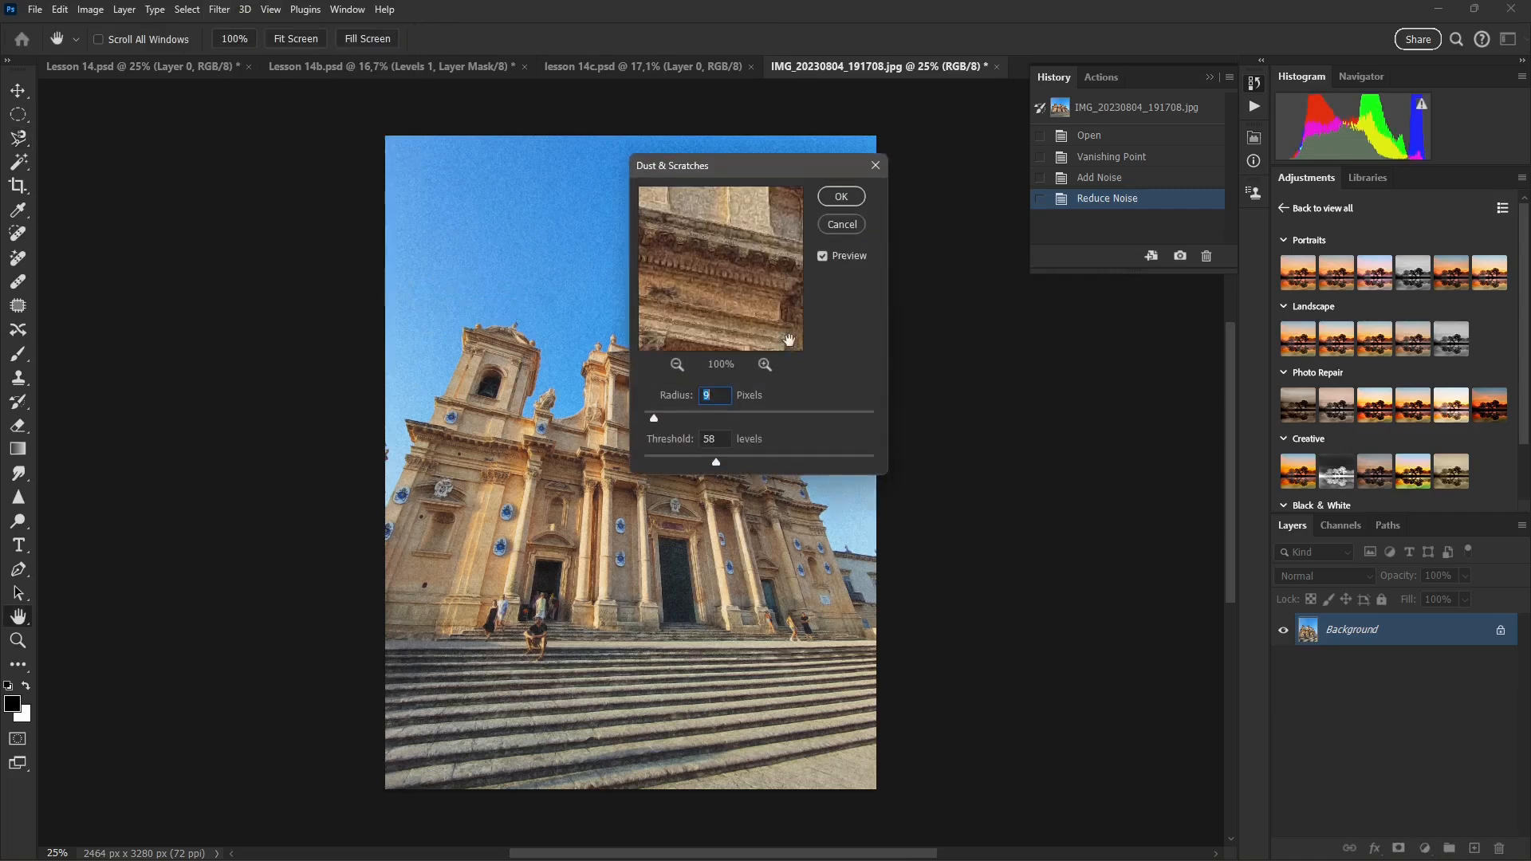
left_click_drag(686, 423, 821, 461)
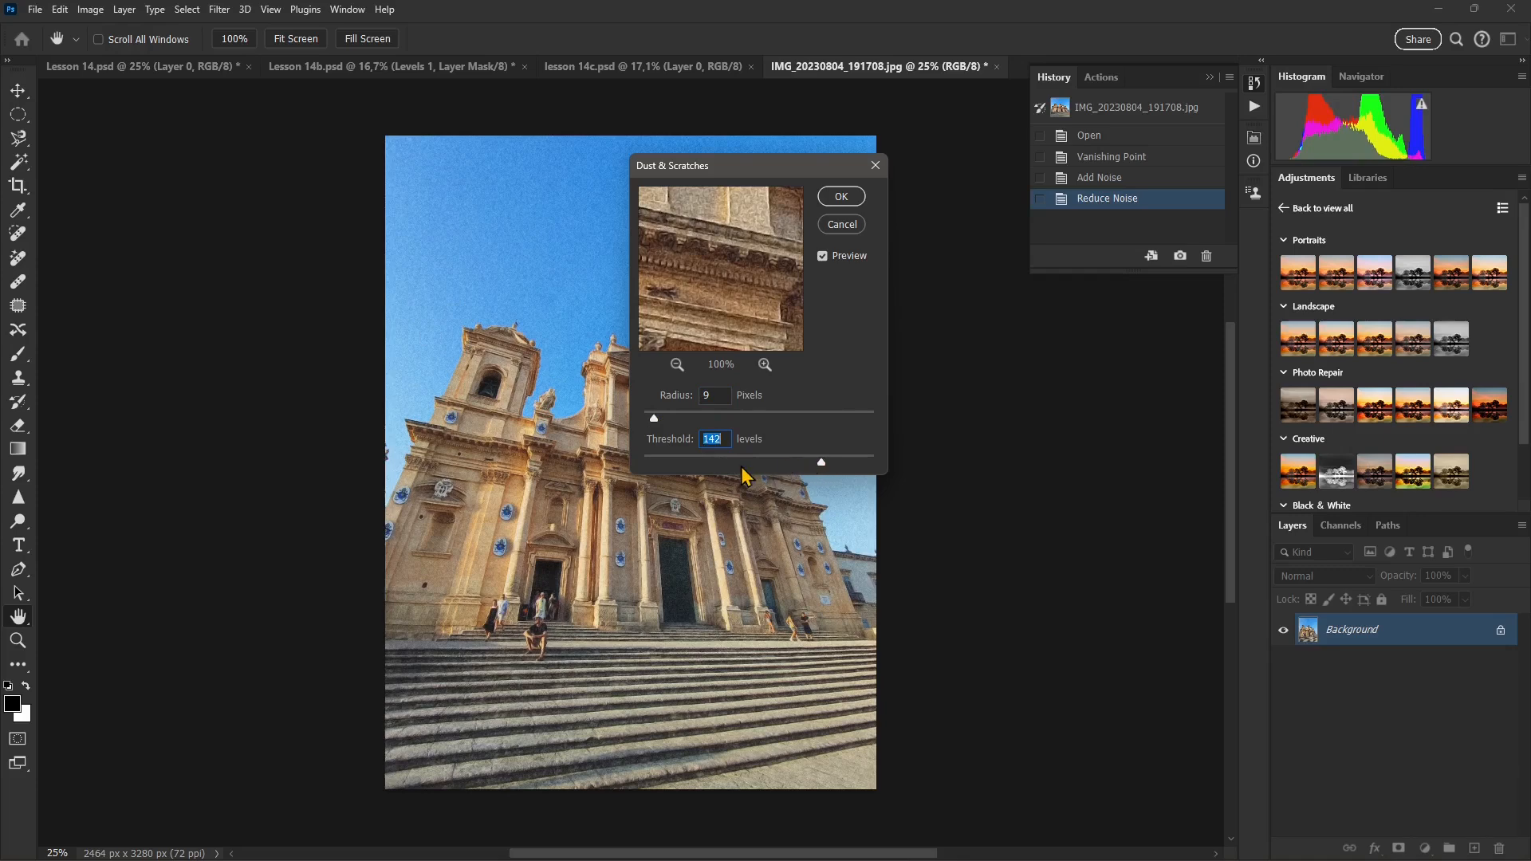
left_click(841, 200)
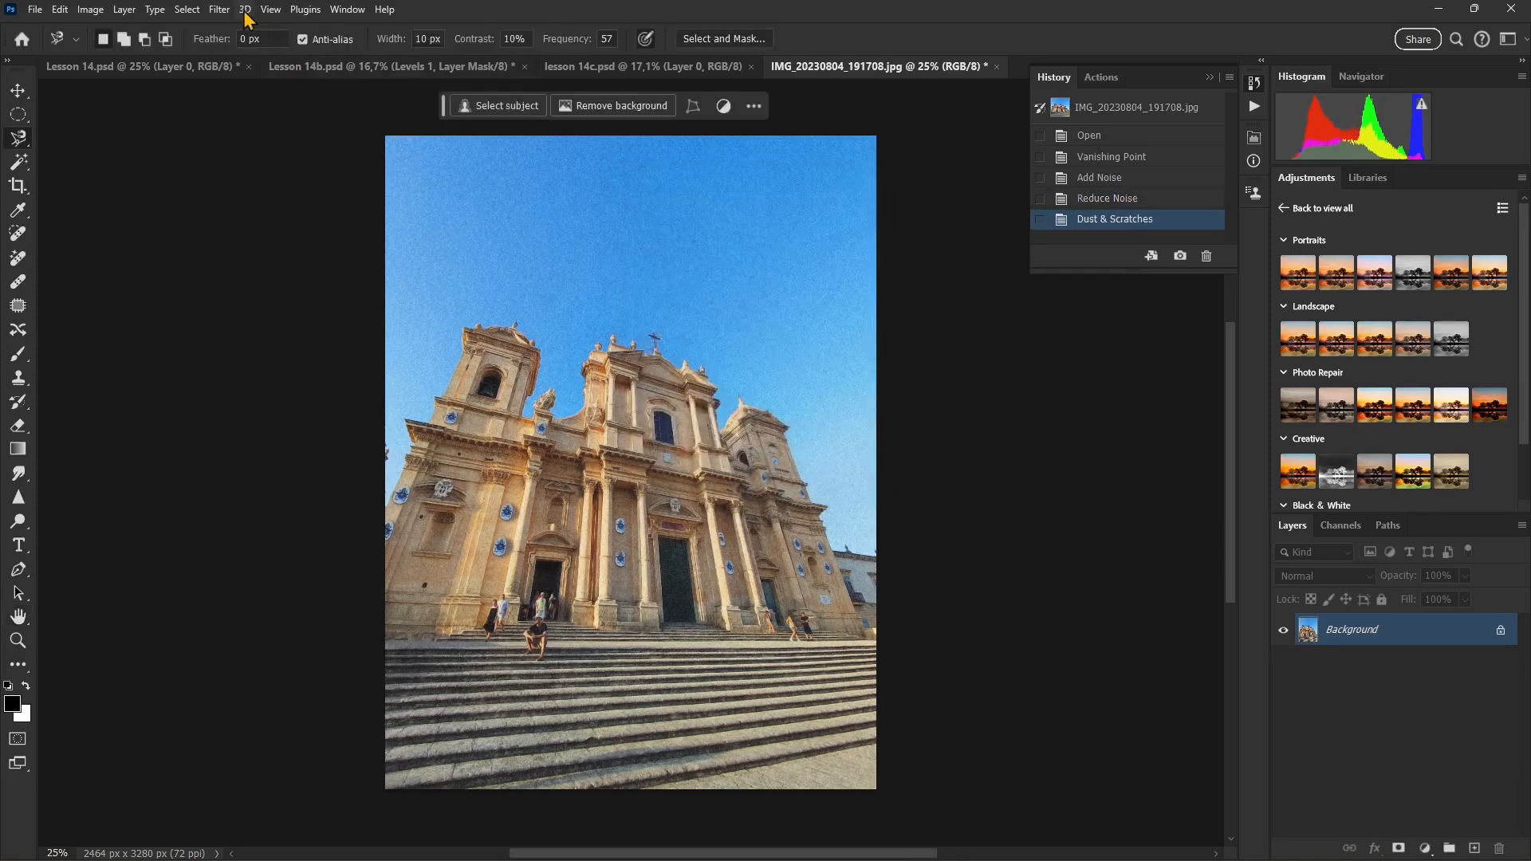
Step: Try the Mosaic pixelation on the church photo with a cell size of 13 square
left_click(220, 10)
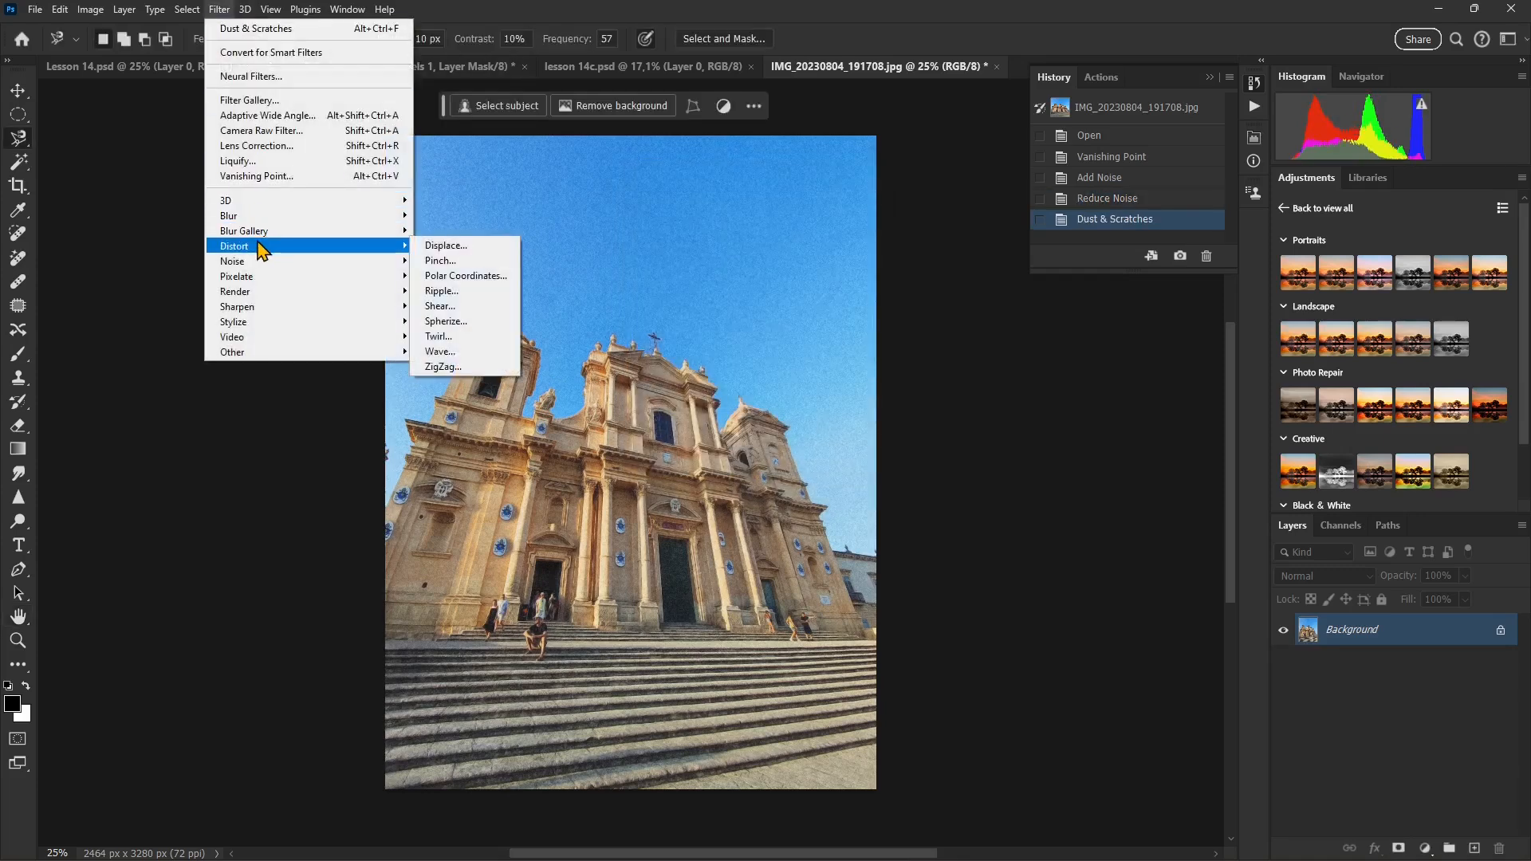
mouse_move(256, 267)
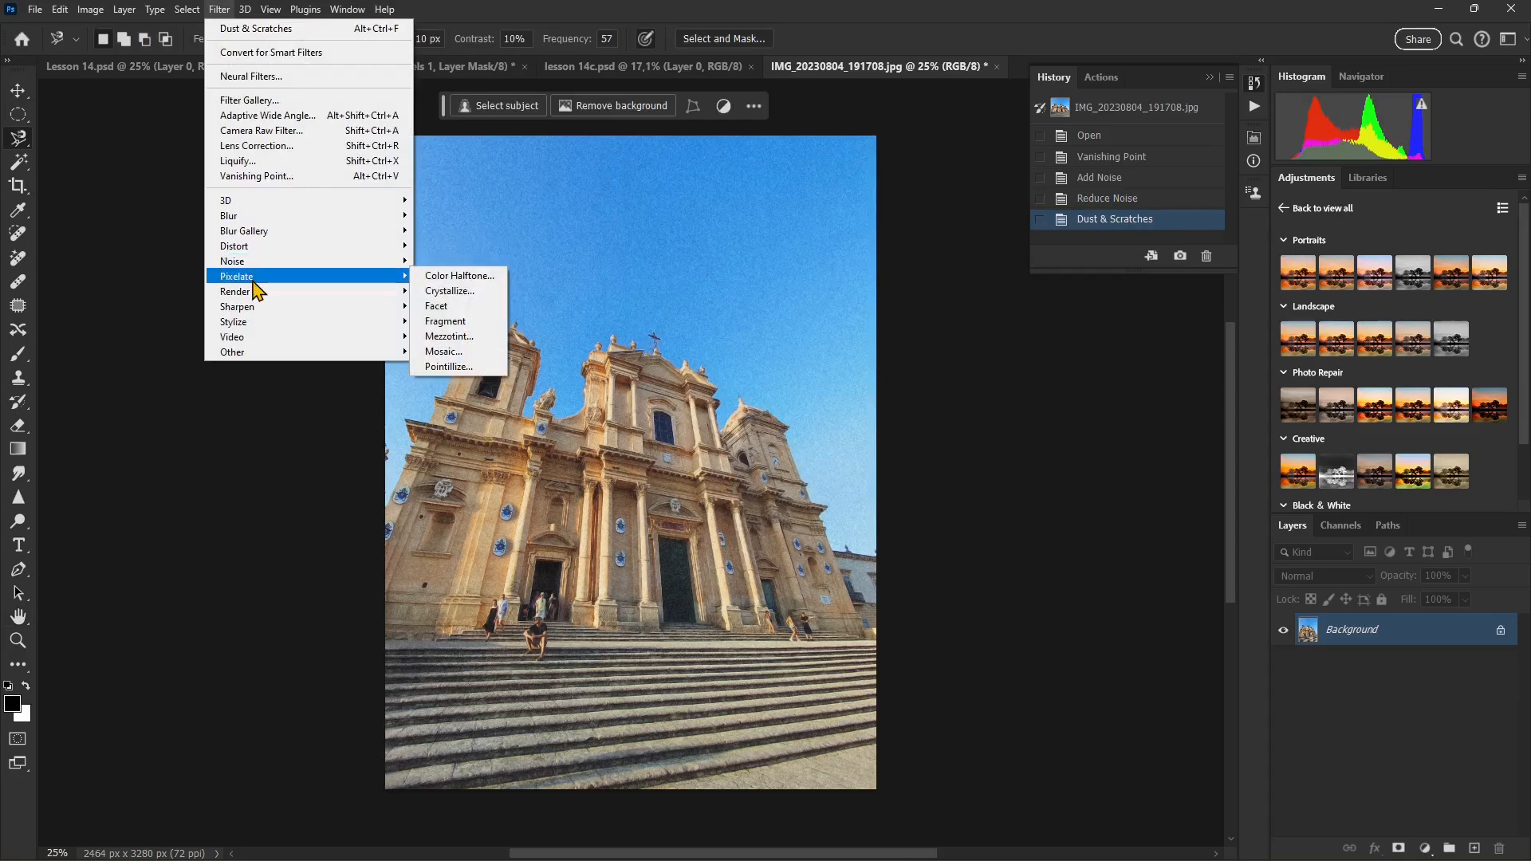
left_click(455, 352)
mouse_move(707, 437)
left_mouse_down()
mouse_move(734, 431)
mouse_move(649, 438)
left_mouse_up()
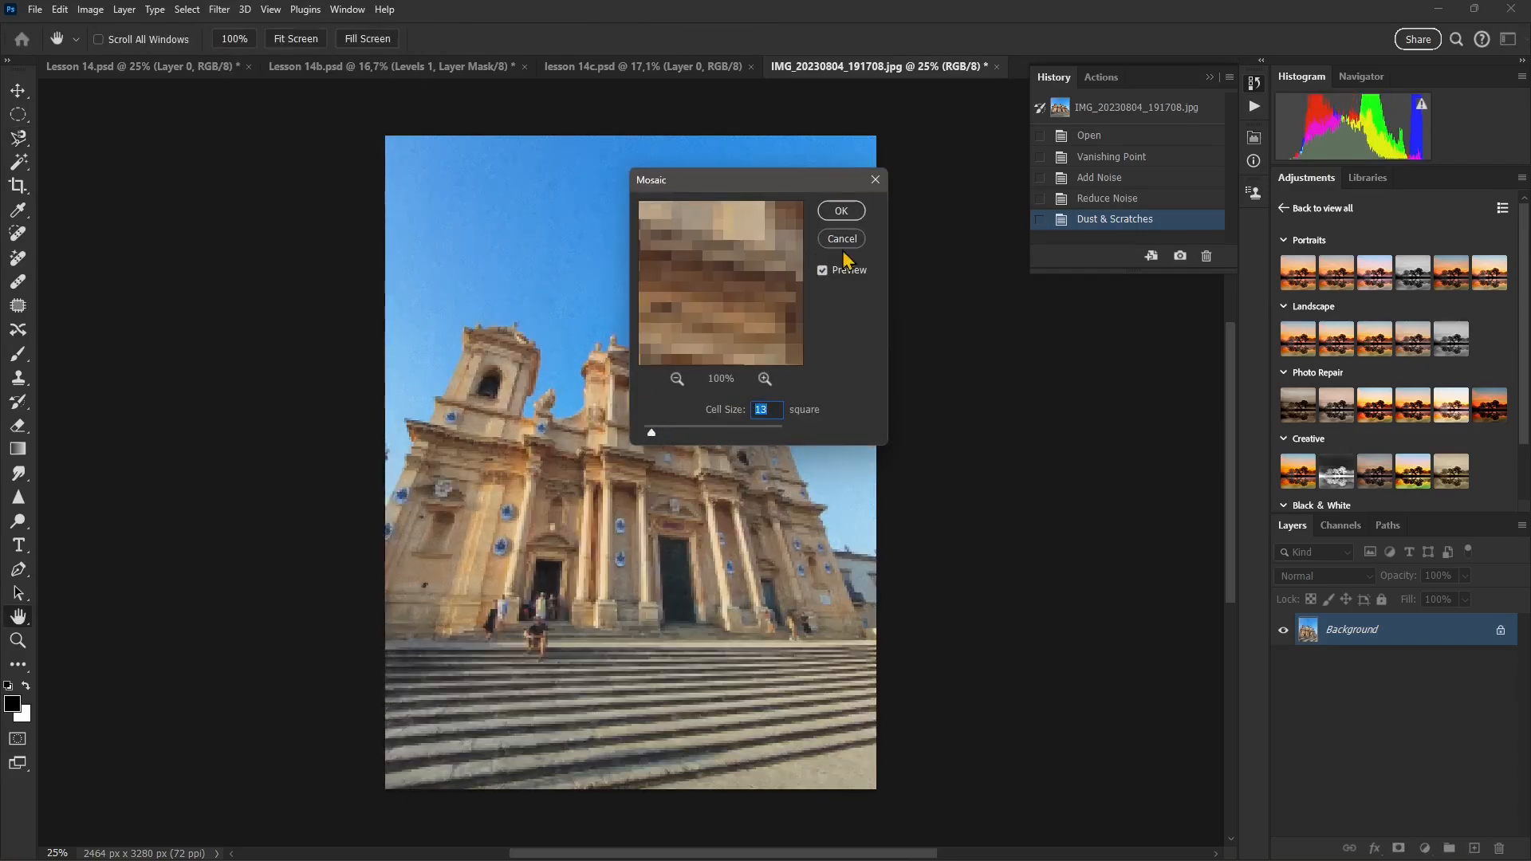
left_click(842, 239)
Step: Apply the Crystallize filter to the church photo with a cell size of 27
left_click(220, 10)
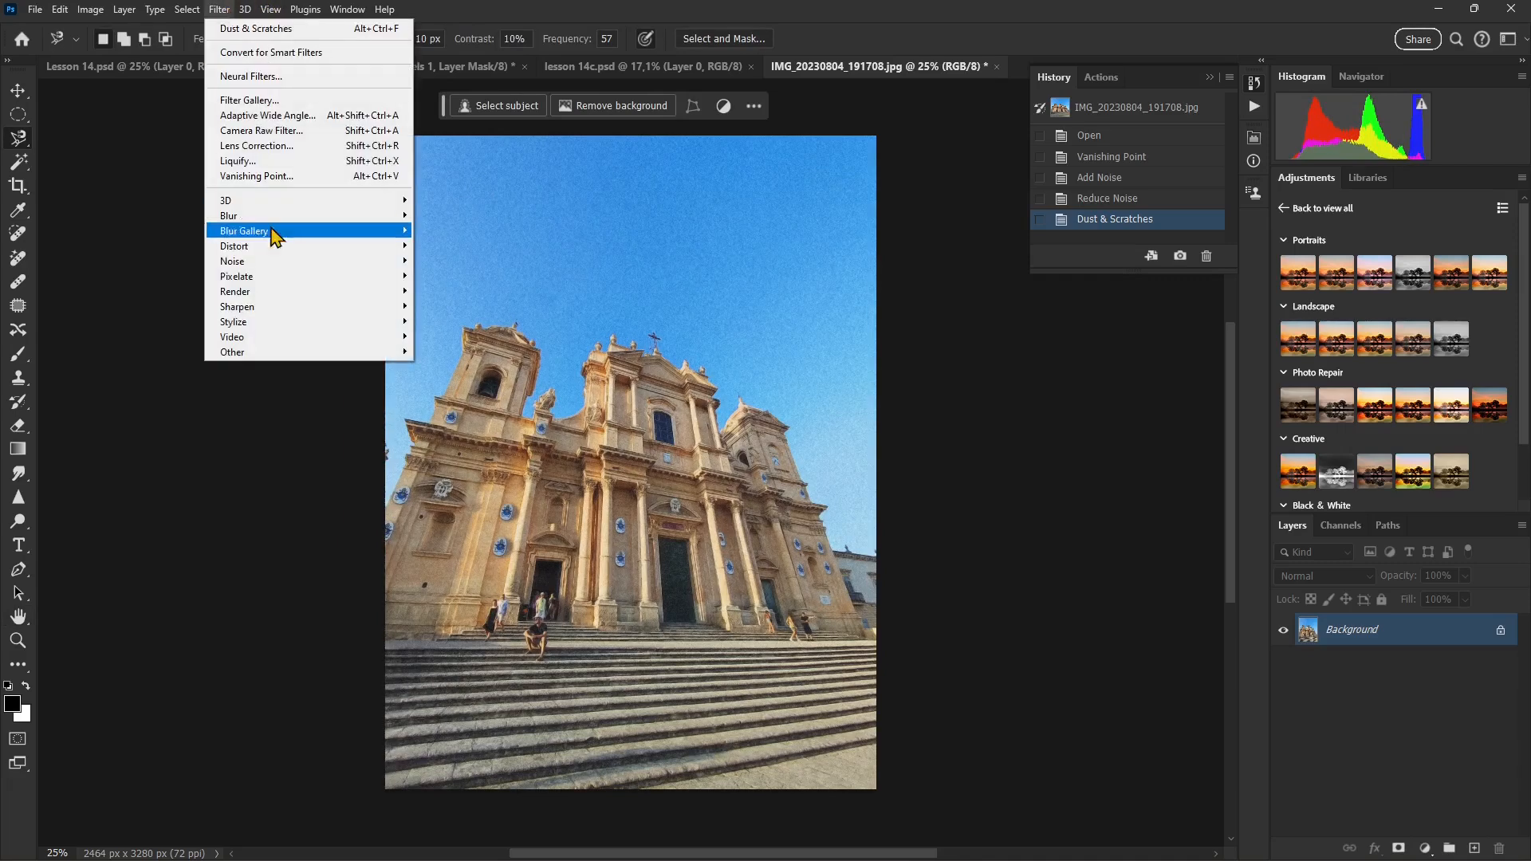
mouse_move(291, 285)
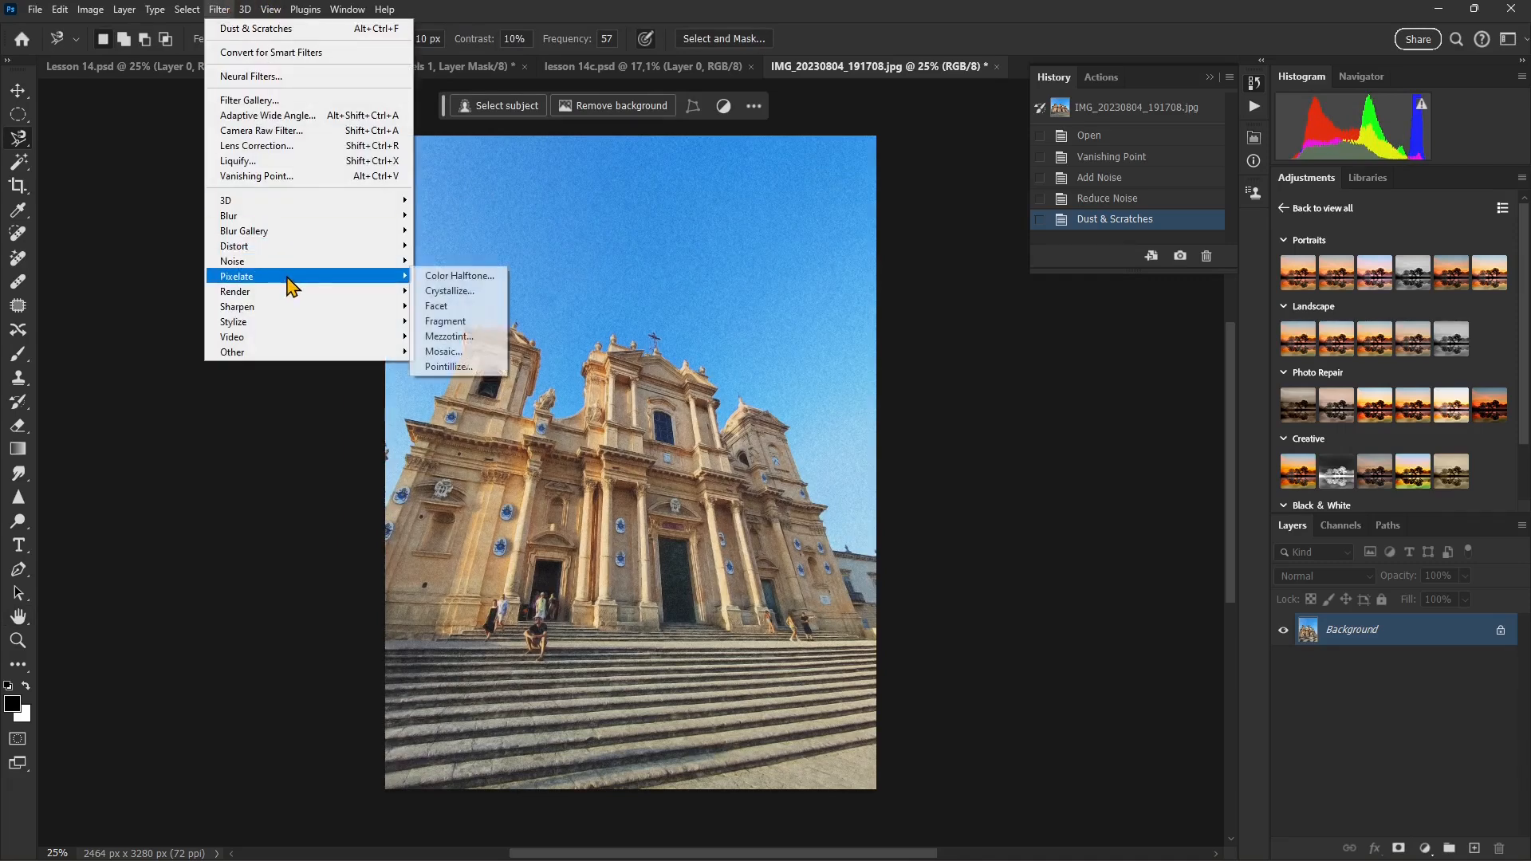
left_click(462, 294)
left_click_drag(685, 464, 642, 466)
left_click(631, 464)
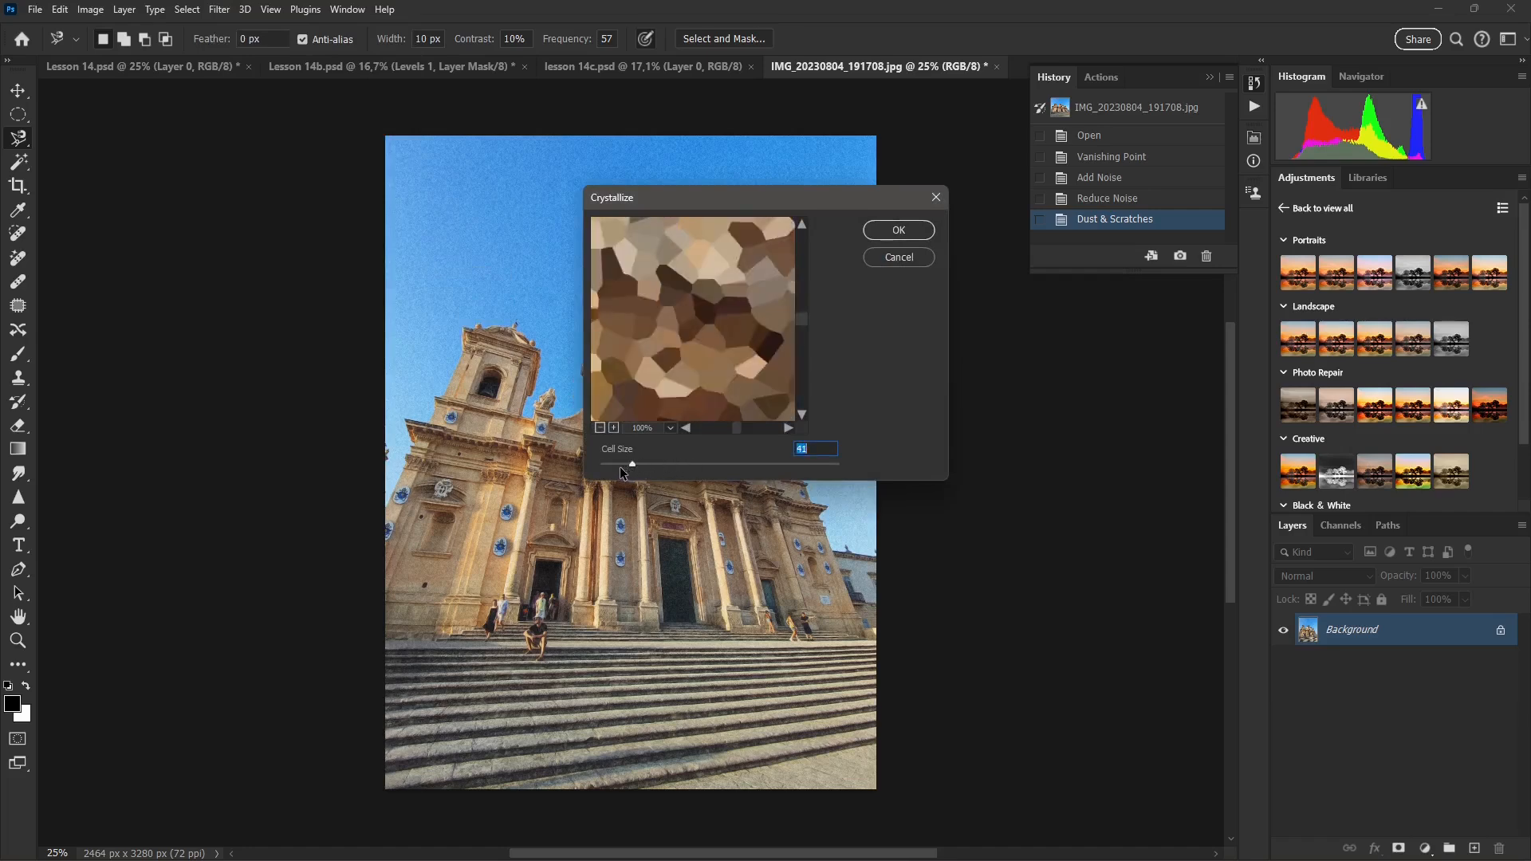
left_click(621, 464)
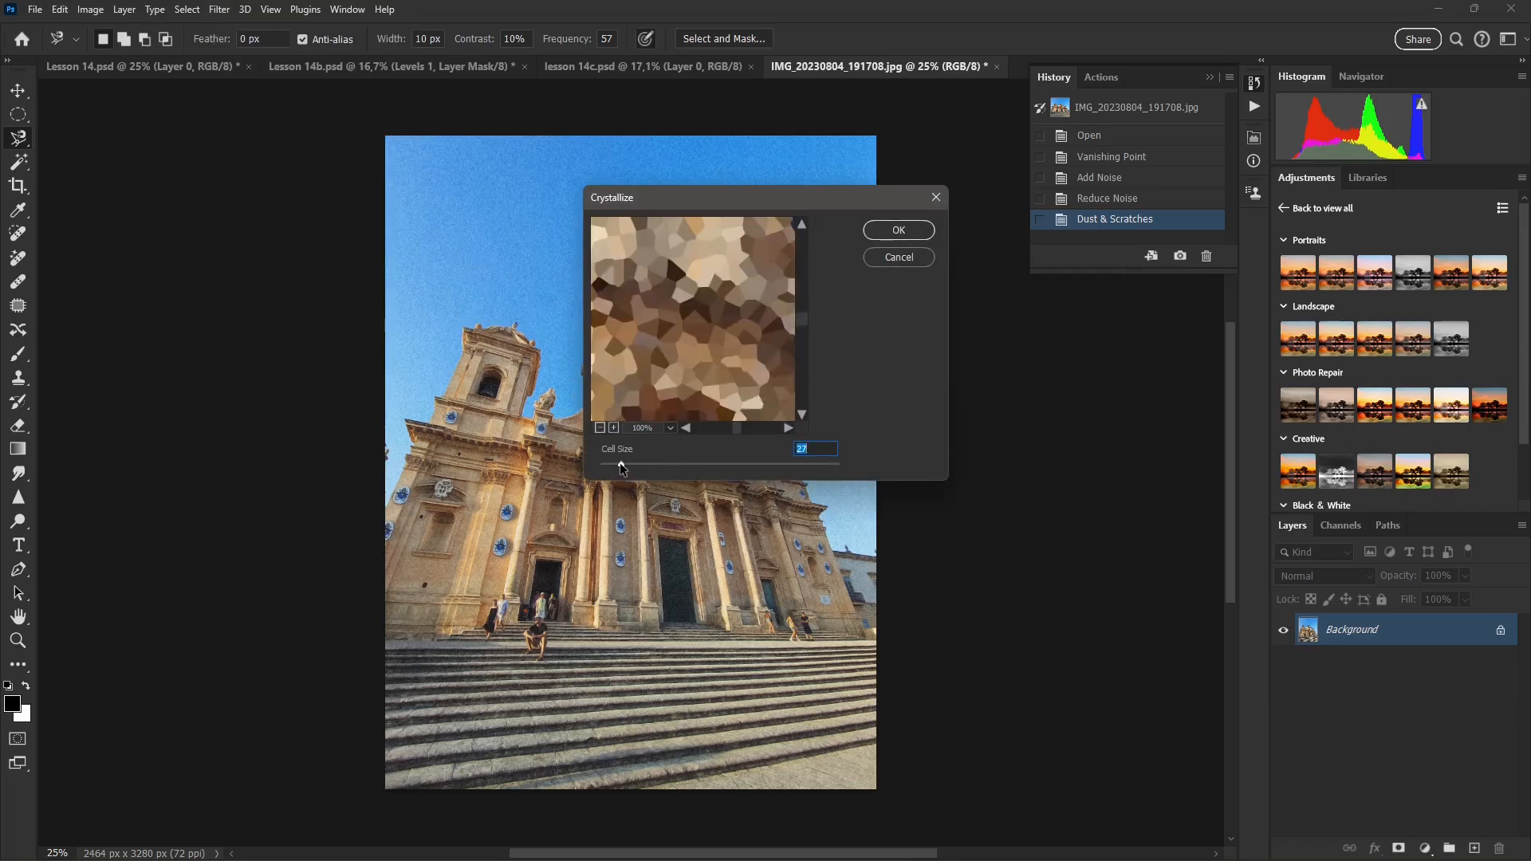
left_click(897, 231)
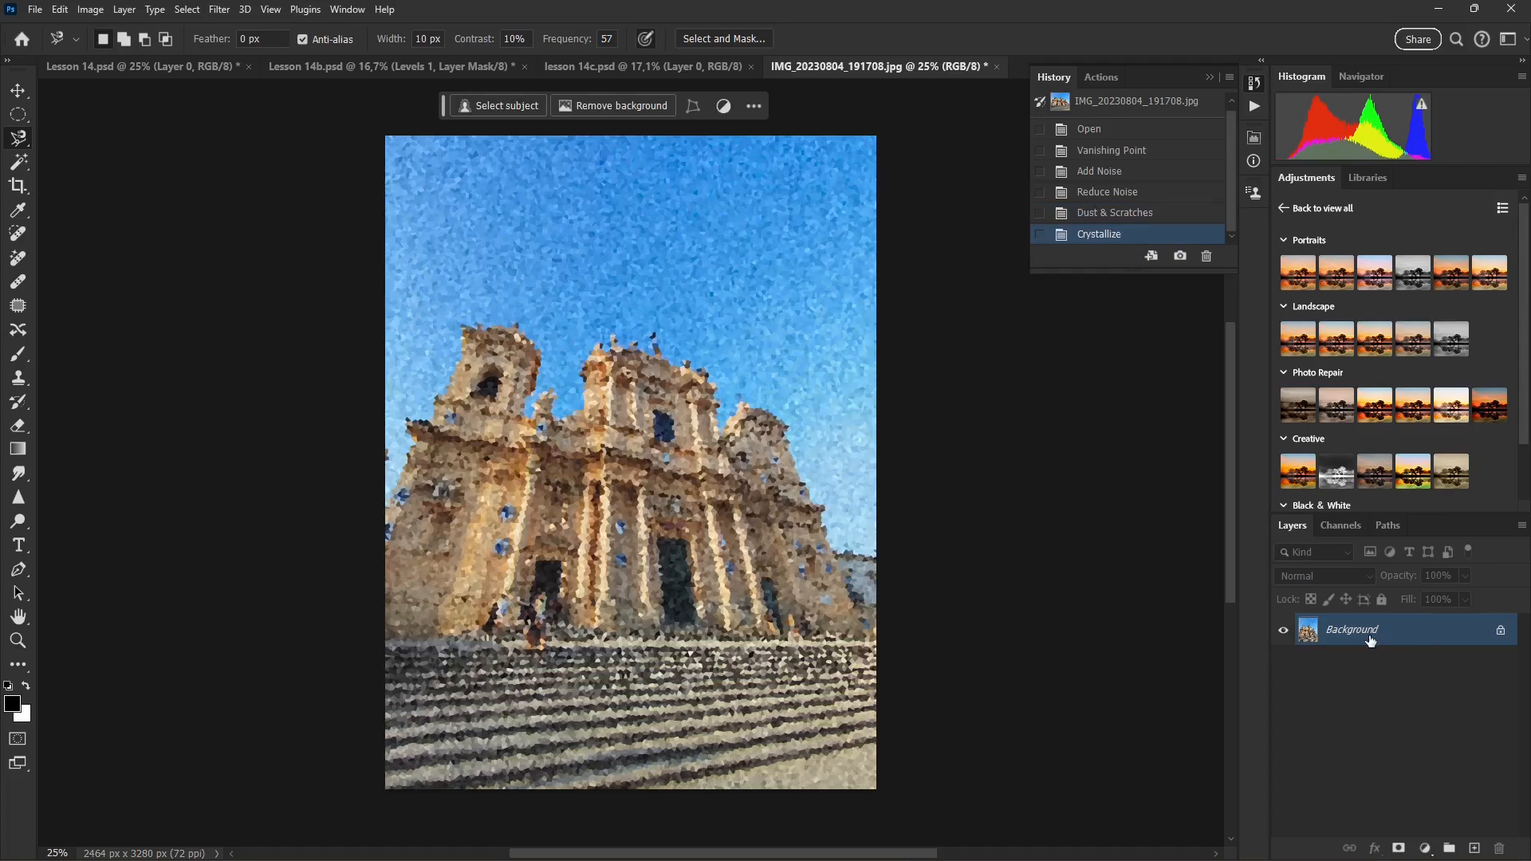
Step: Start fading the Crystallize effect at 88% opacity in Normal mode
left_click(60, 10)
left_click(88, 84)
left_click_drag(935, 199, 970, 200)
left_click(933, 210)
left_click(932, 225)
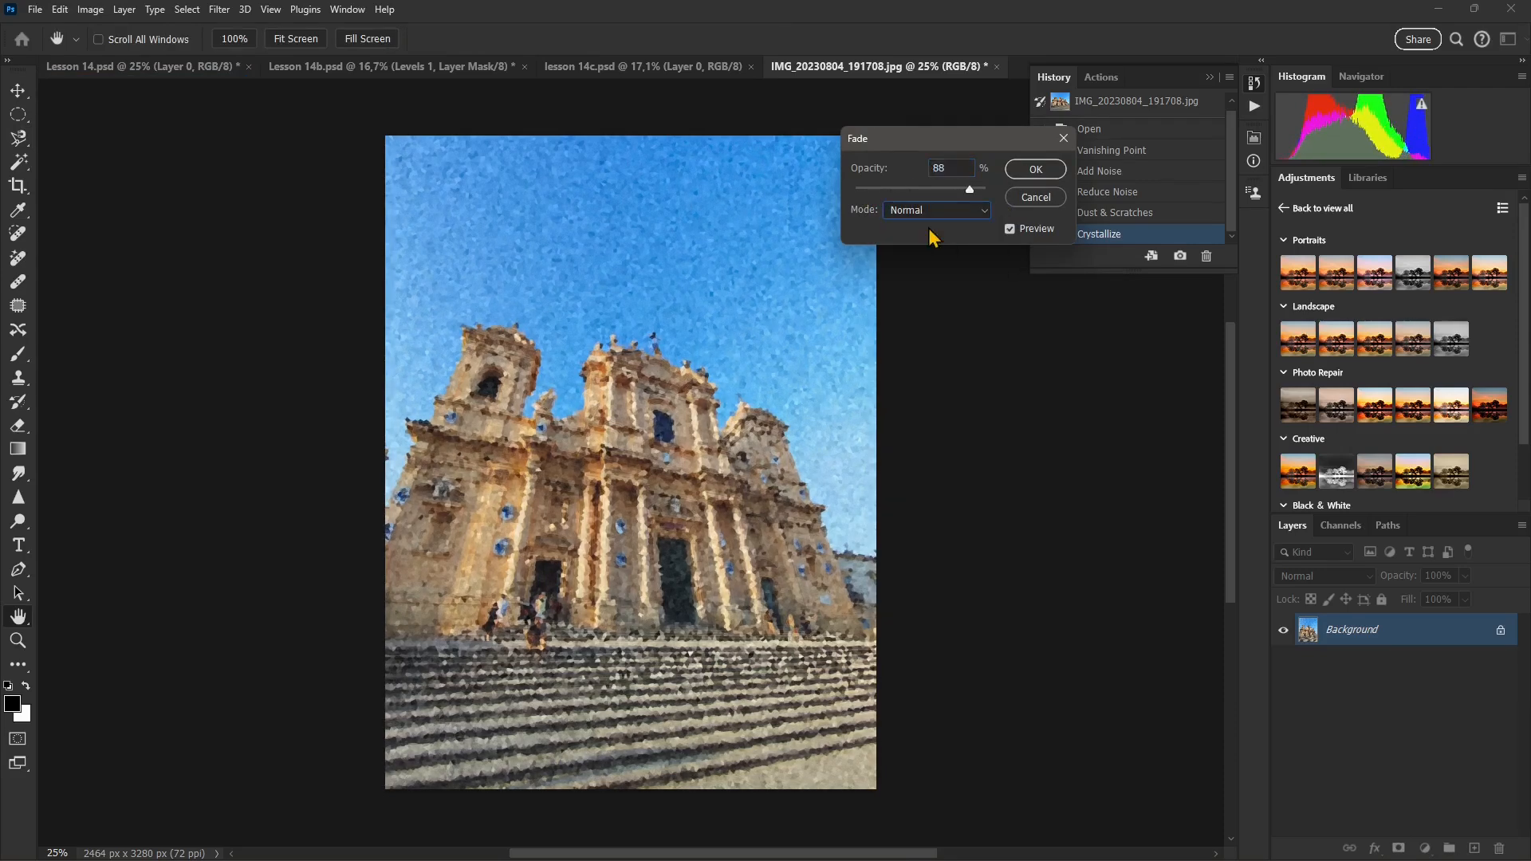
Step: Preview the fade in blend modes such as Color Burn, Color Dodge, Hard Light and Saturation, and cancel it
key("Down")
key("Down")
key("Down")
key("Down")
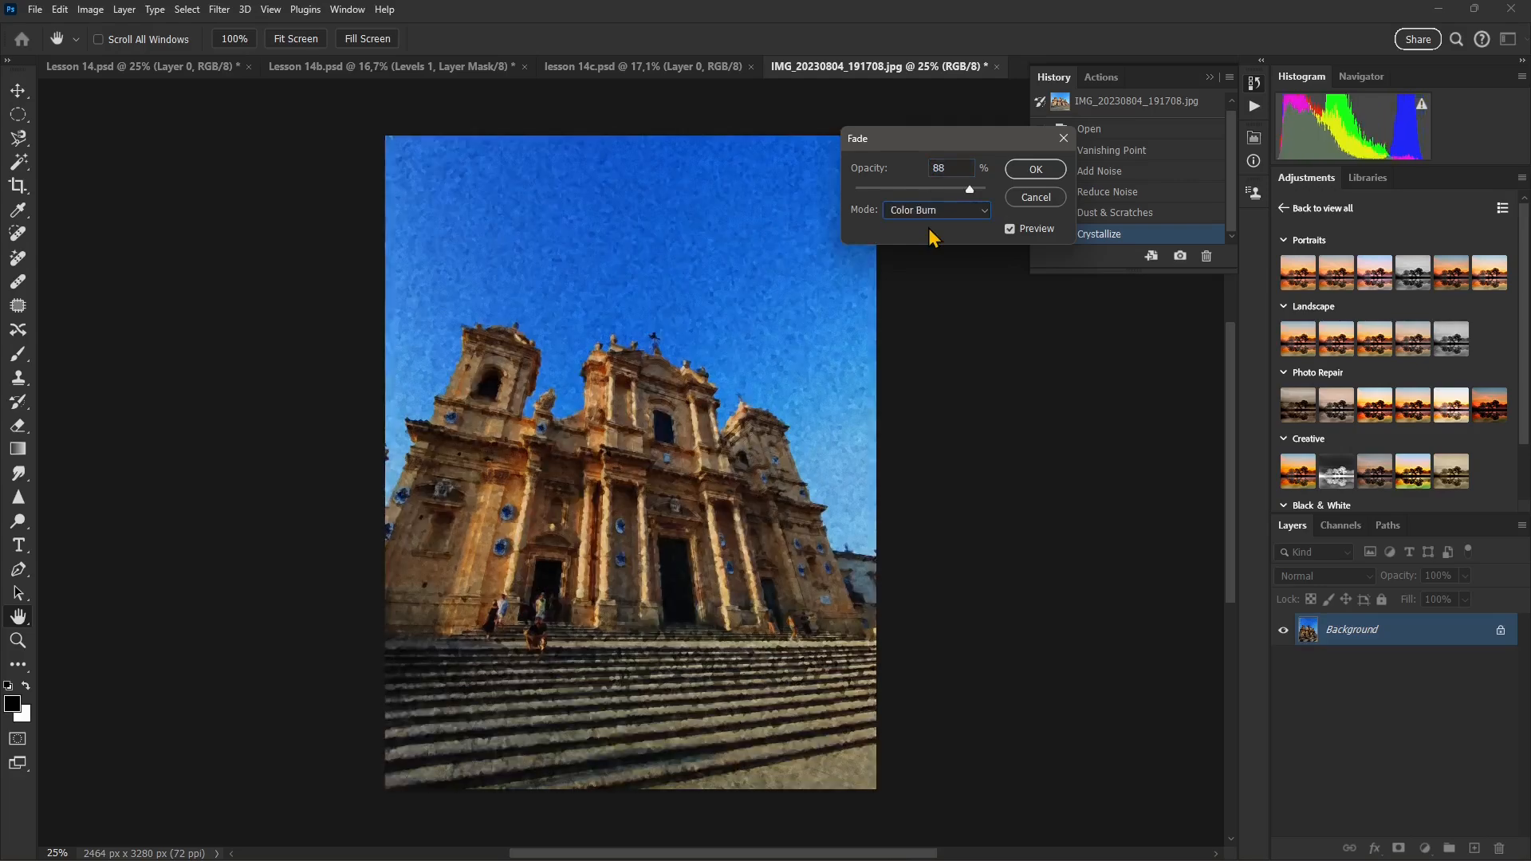
key("Down")
key("Down")
key("Down")
key("Down")
key("Down")
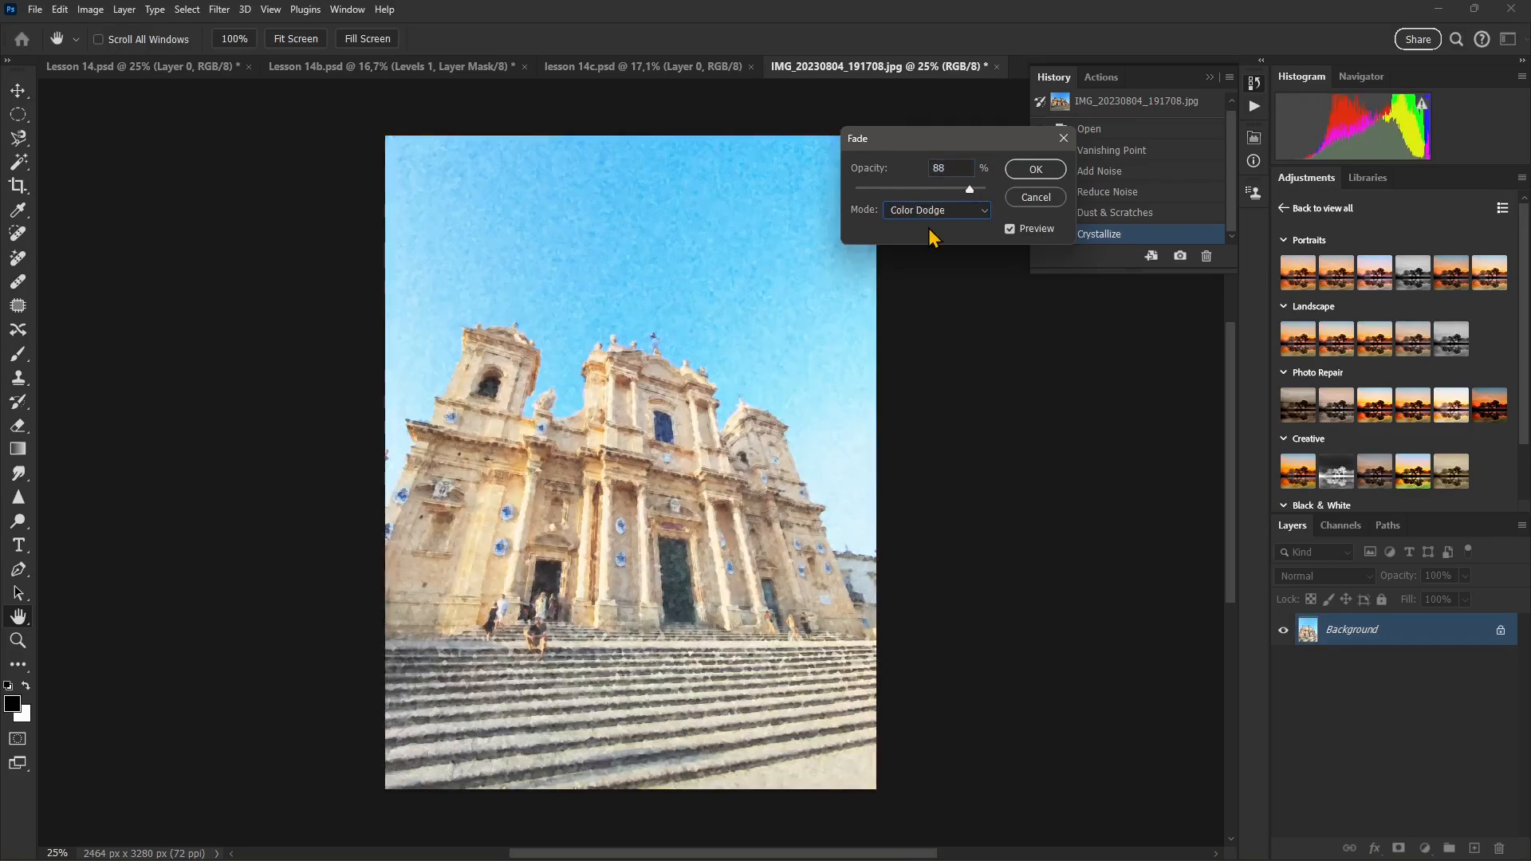
key("Down")
key("Down")
key("Down")
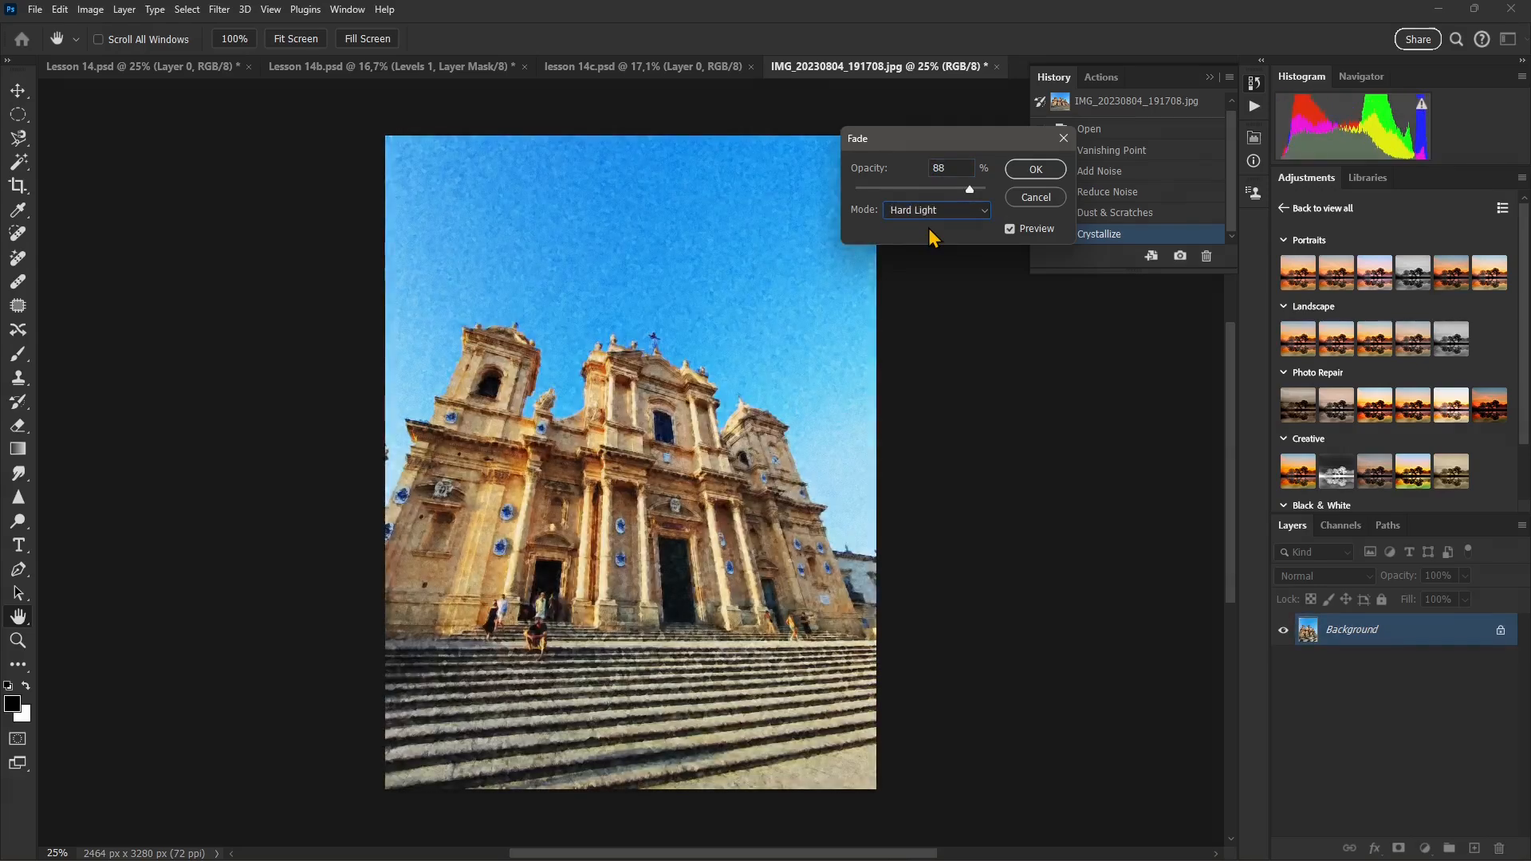
key("Down")
key("Down")
key("Down")
key("Down")
key("Down")
key("Down")
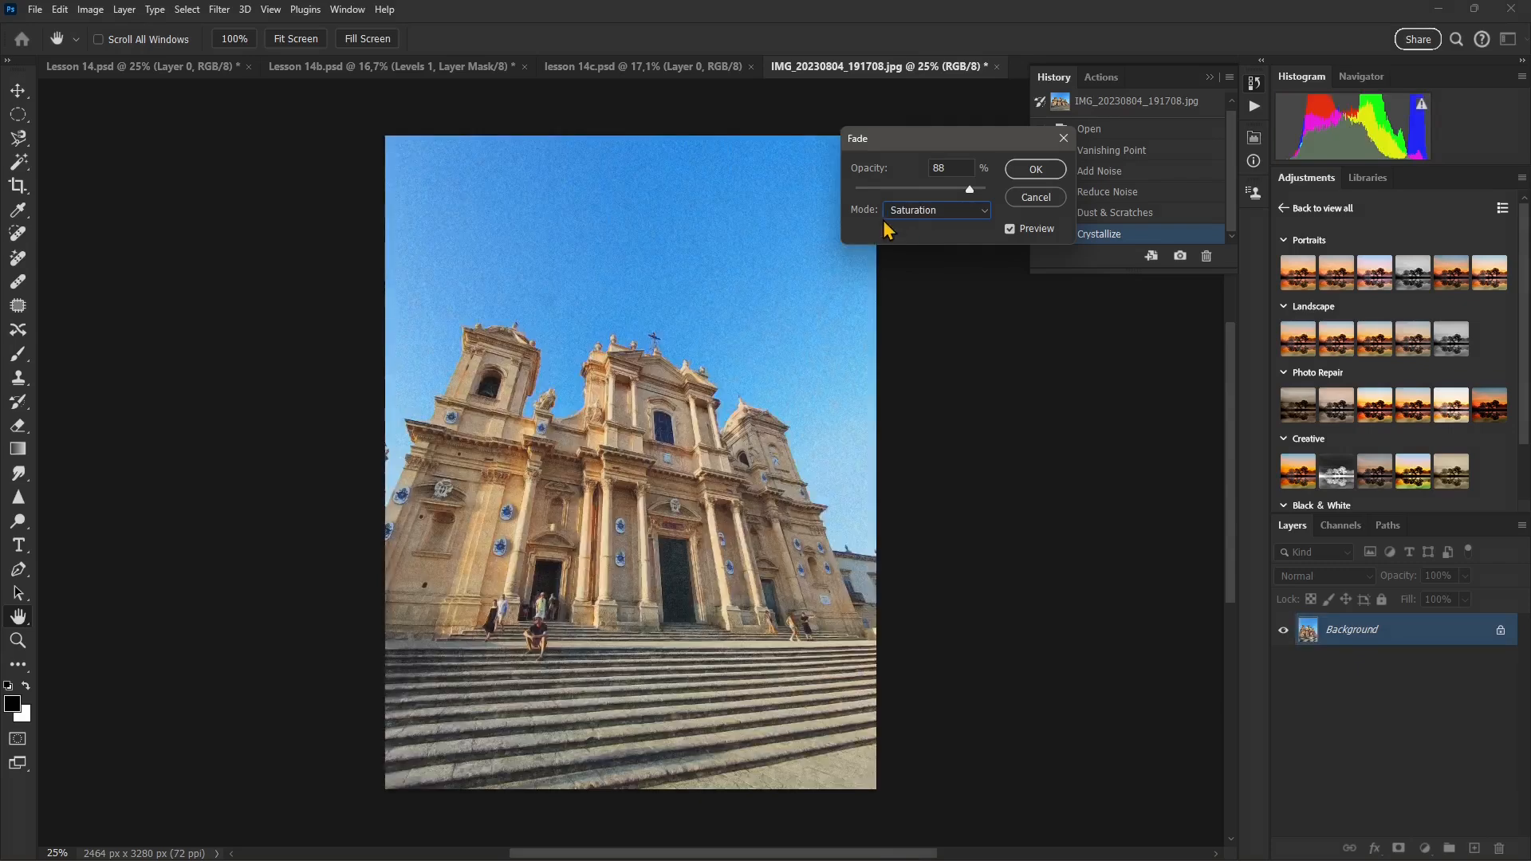
left_click(1024, 198)
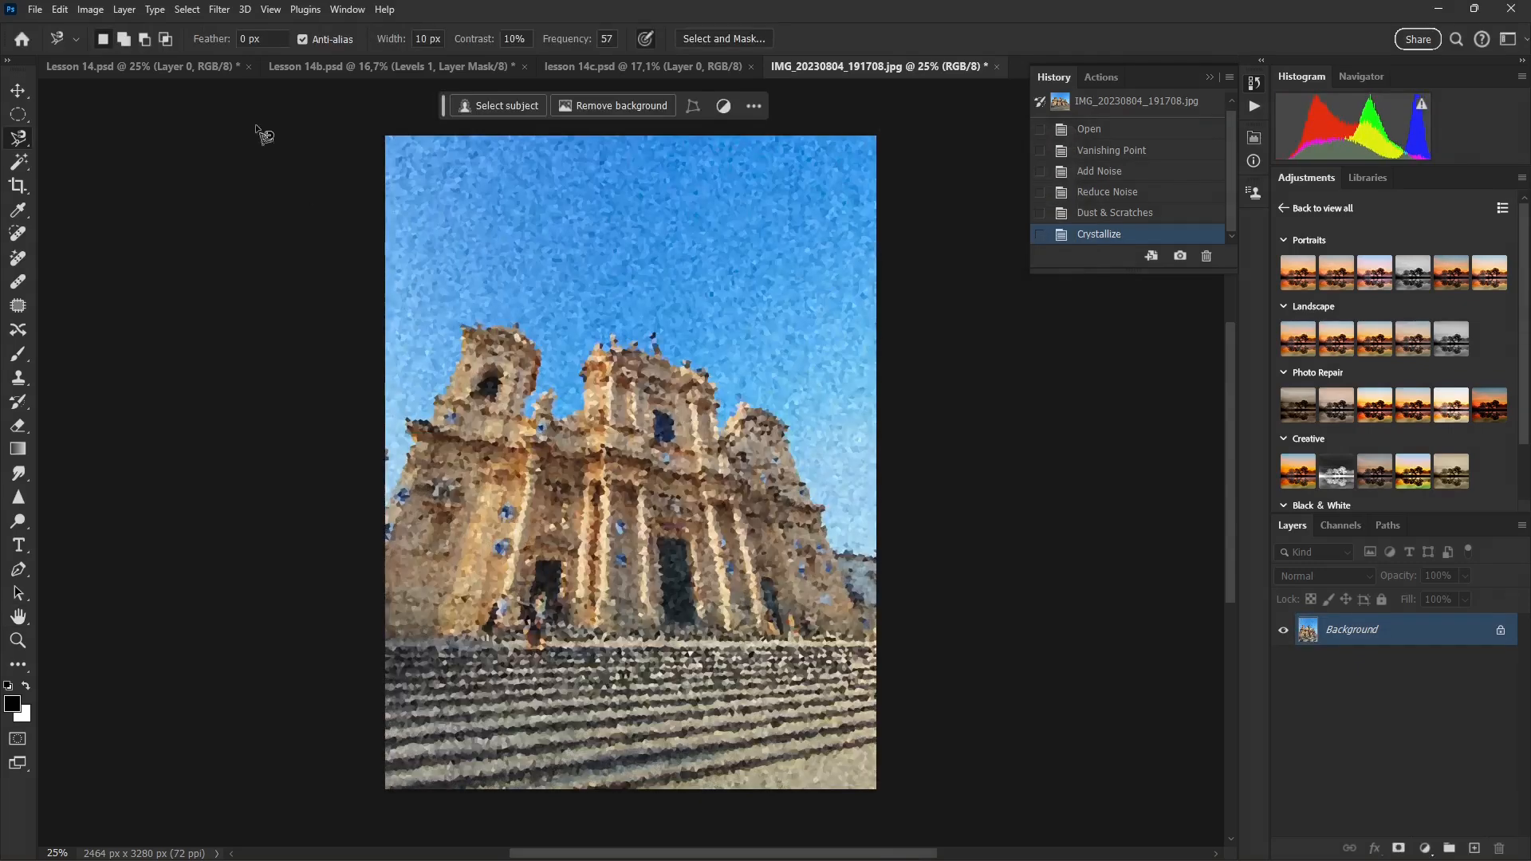
Step: Render an Inverse Rounded Art picture frame (type 44) over the photo with margin 14, size 20 and arrangement 1
left_click(219, 10)
mouse_move(286, 222)
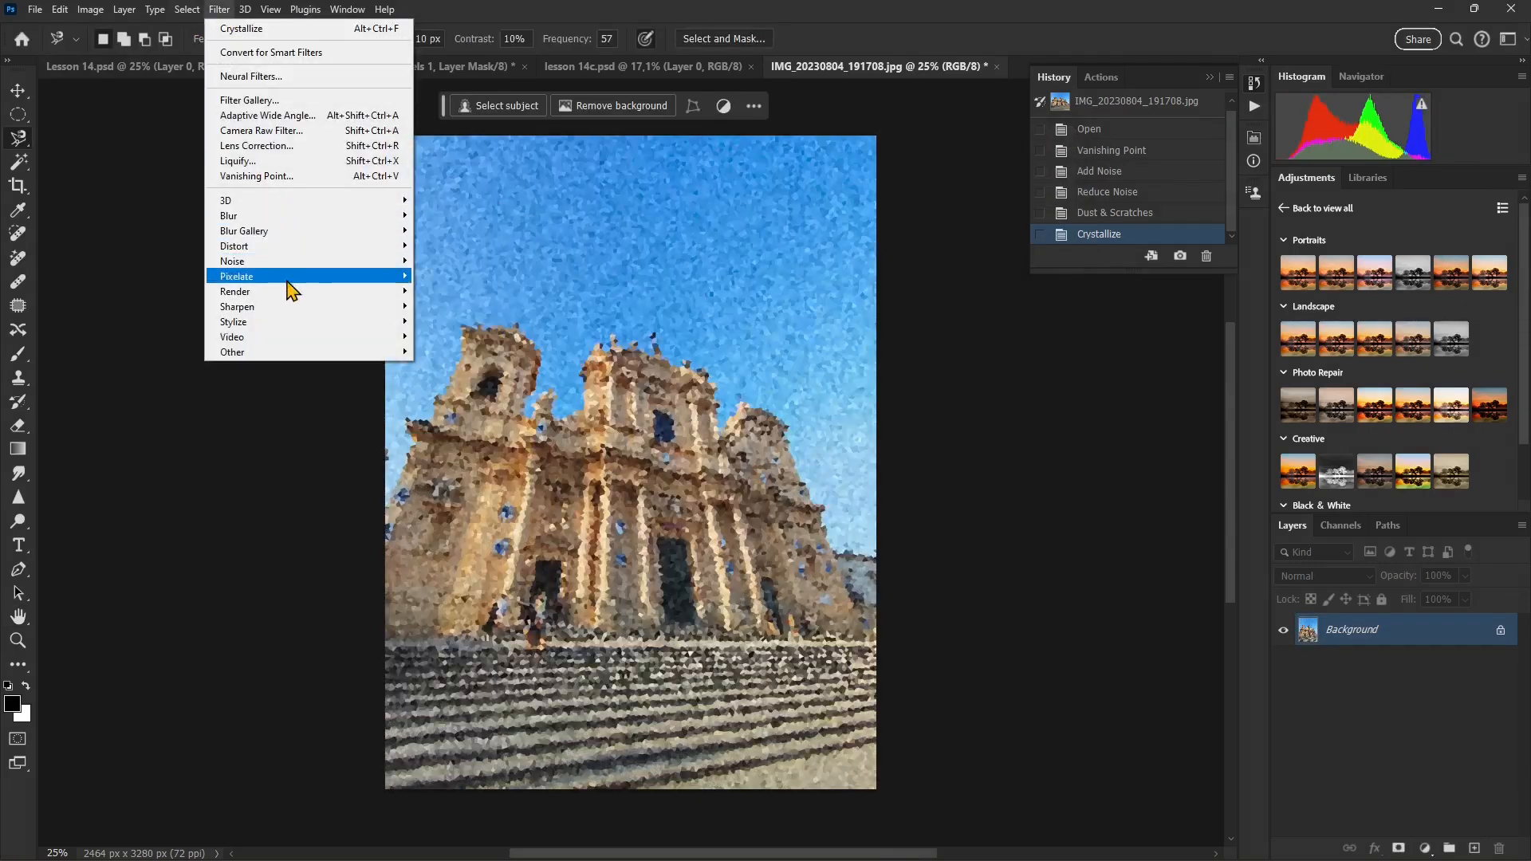
mouse_move(295, 292)
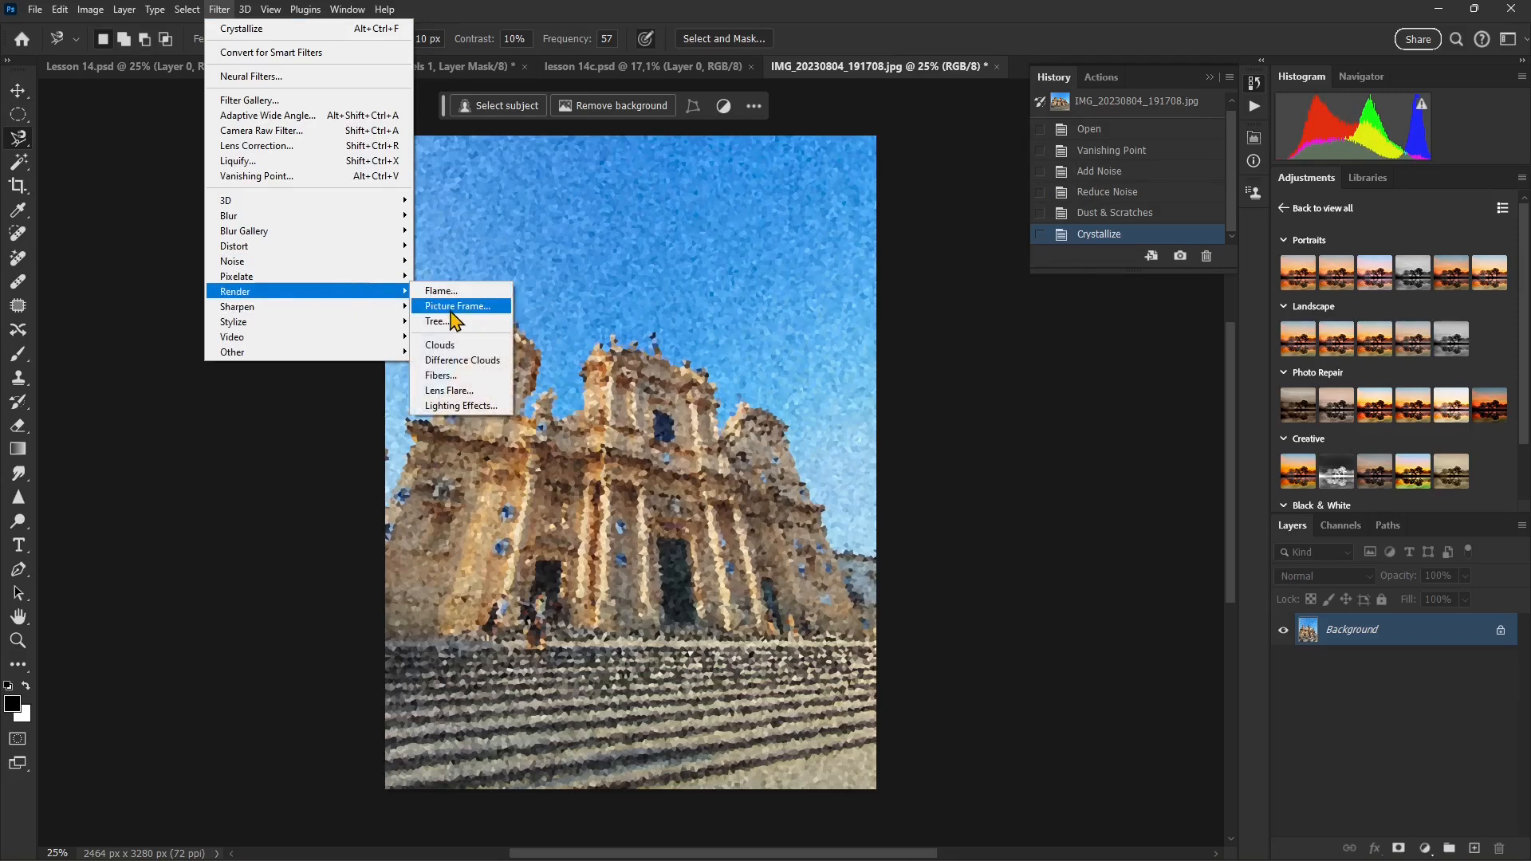
left_click(452, 310)
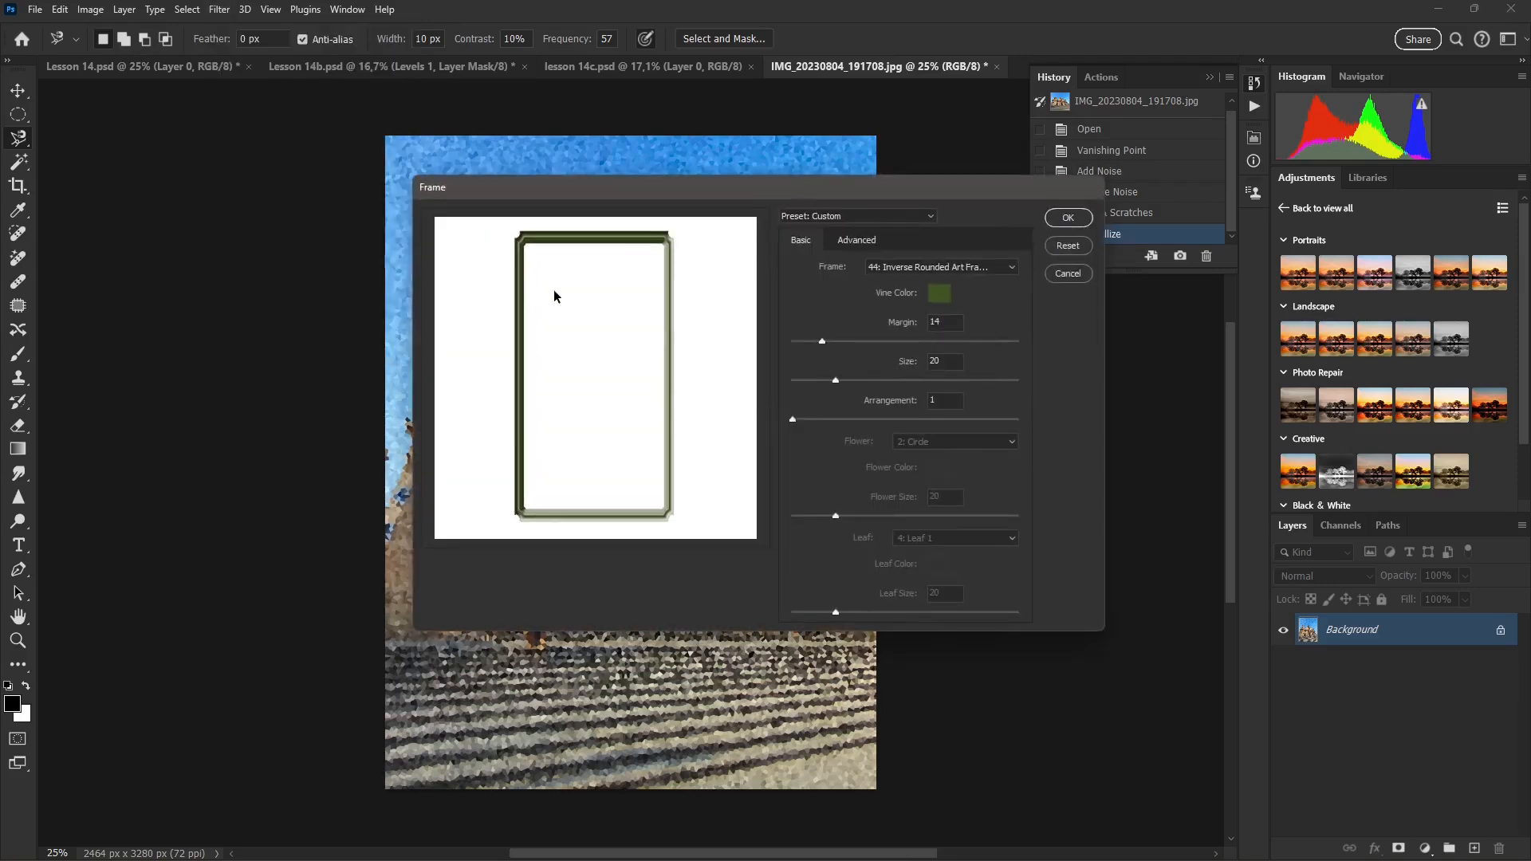
left_click(1068, 219)
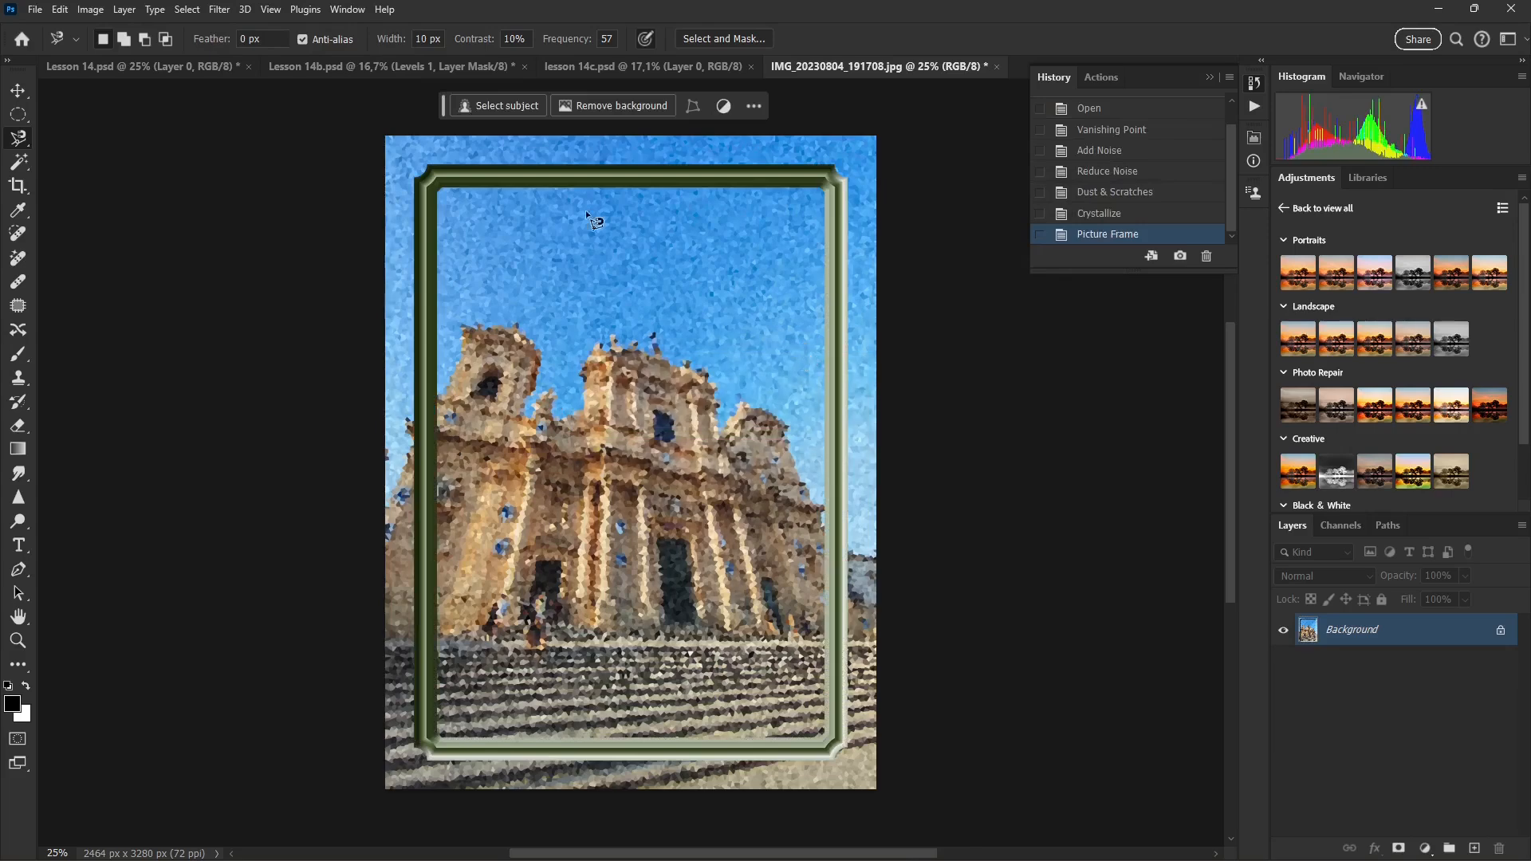
Step: Undo the picture frame, and try the Clouds render filter on the church photo and undo it
key("ctrl+z")
left_click(219, 9)
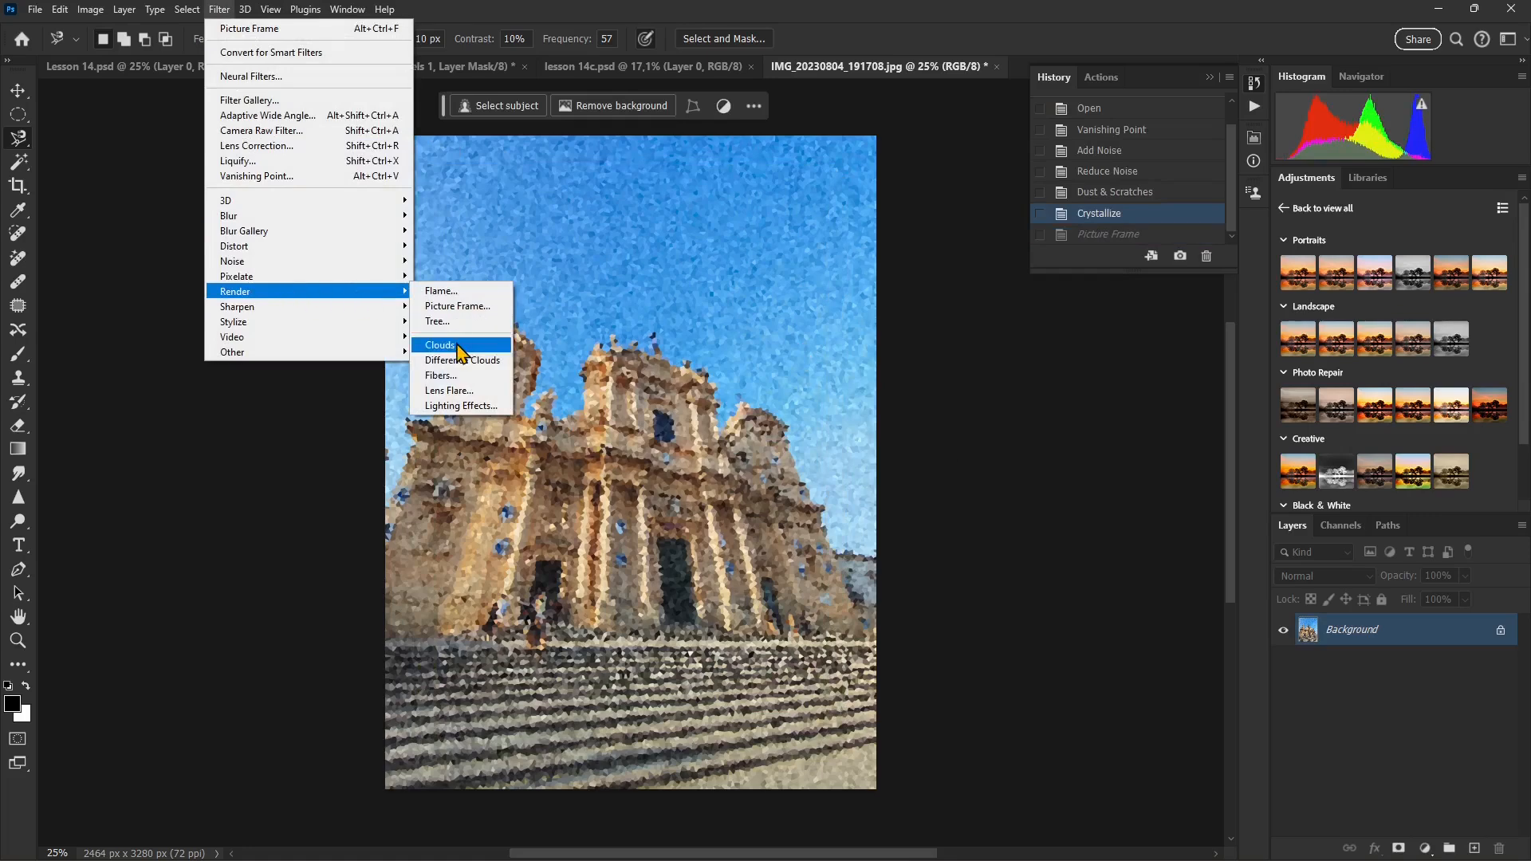
left_click(444, 344)
key("ctrl+z")
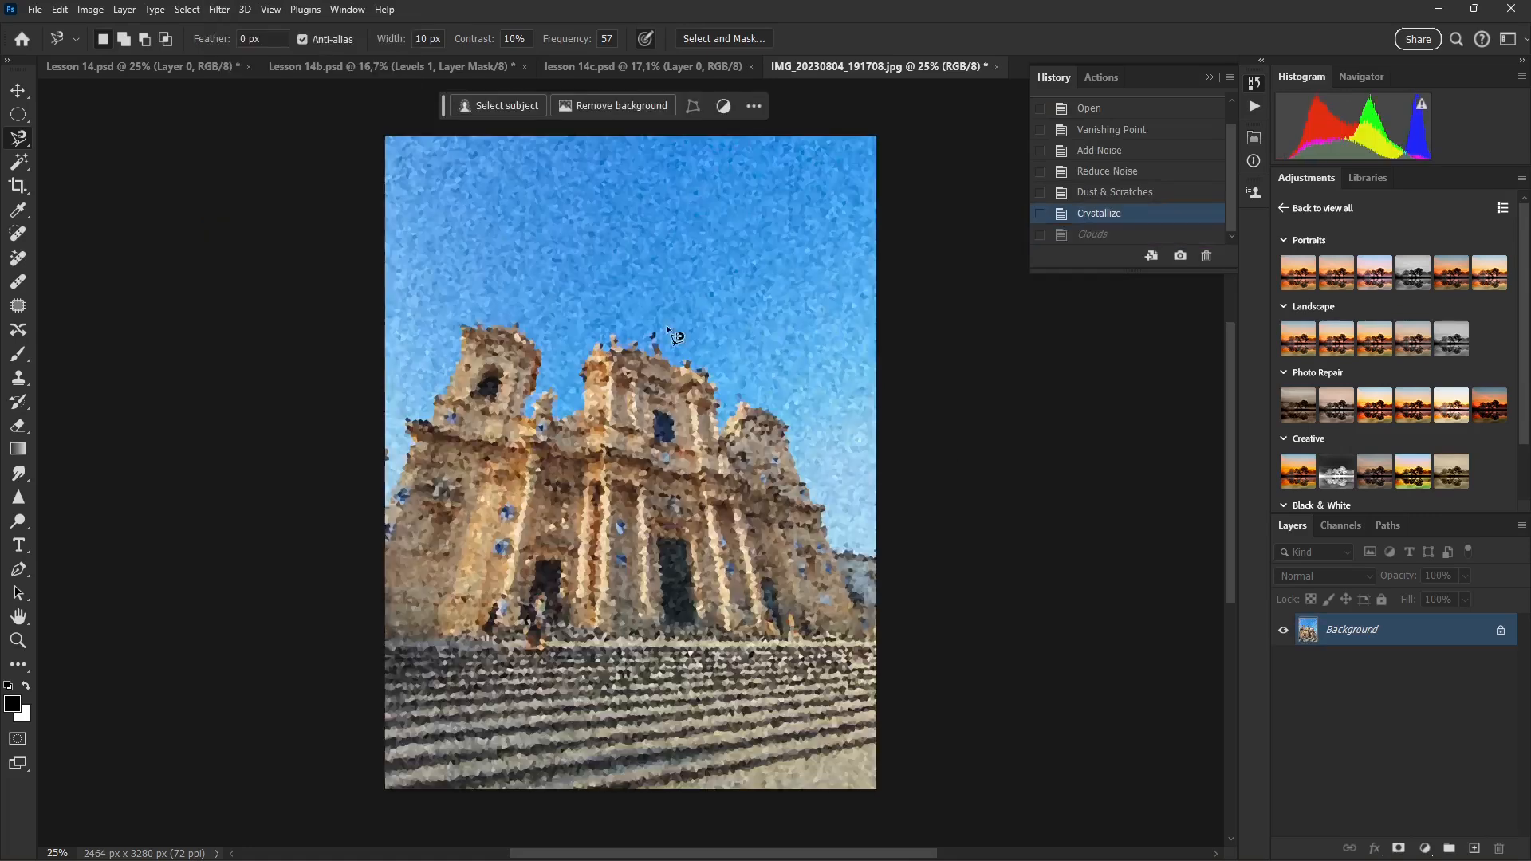
Step: Render a 50-300mm Zoom lens flare at 100% brightness over the church's left bell tower
left_click(216, 10)
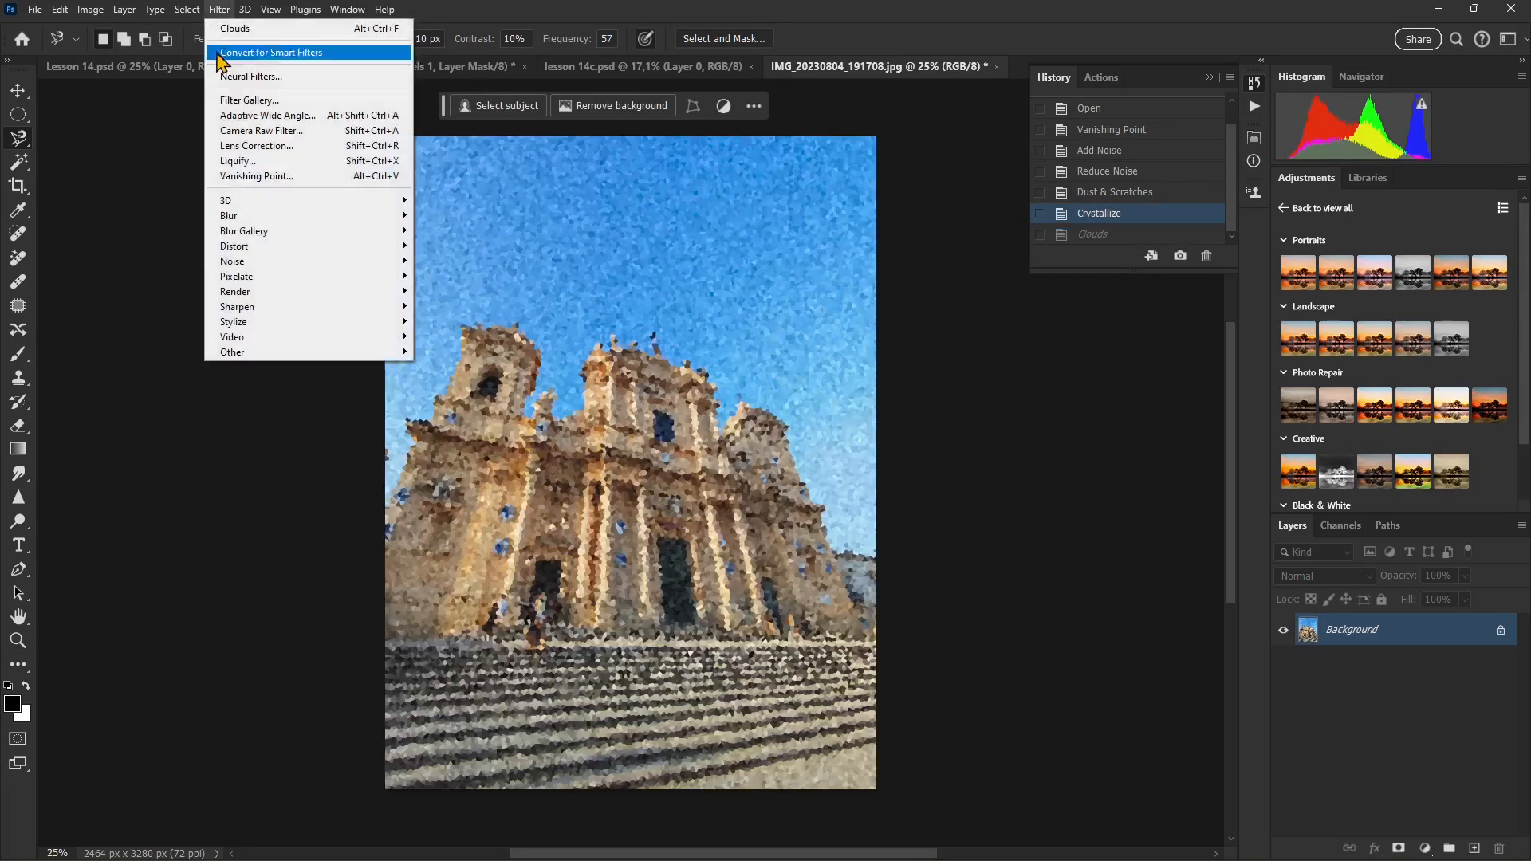
mouse_move(313, 295)
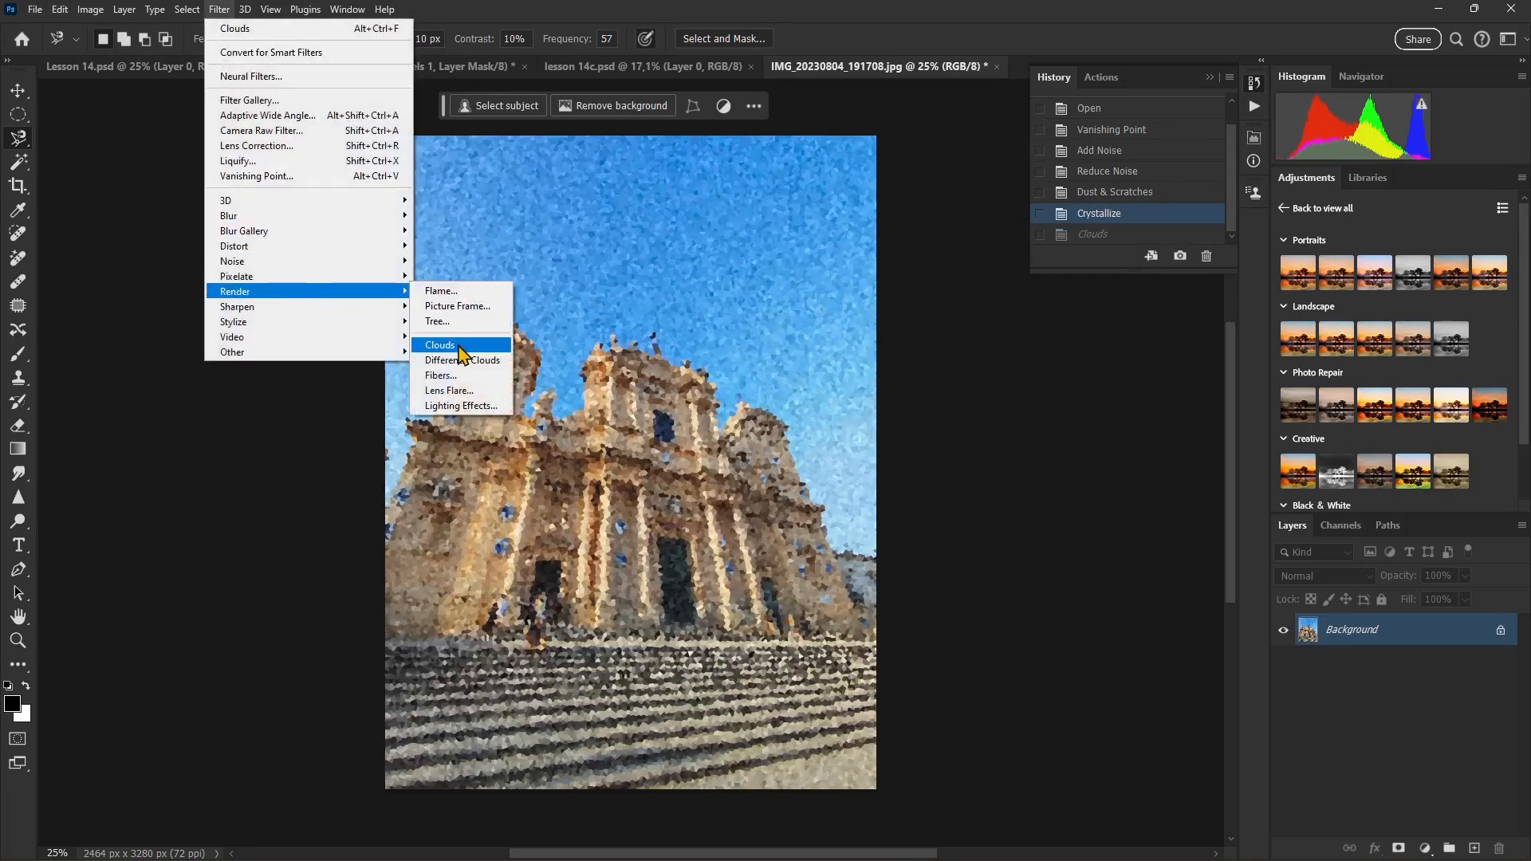
left_click(449, 390)
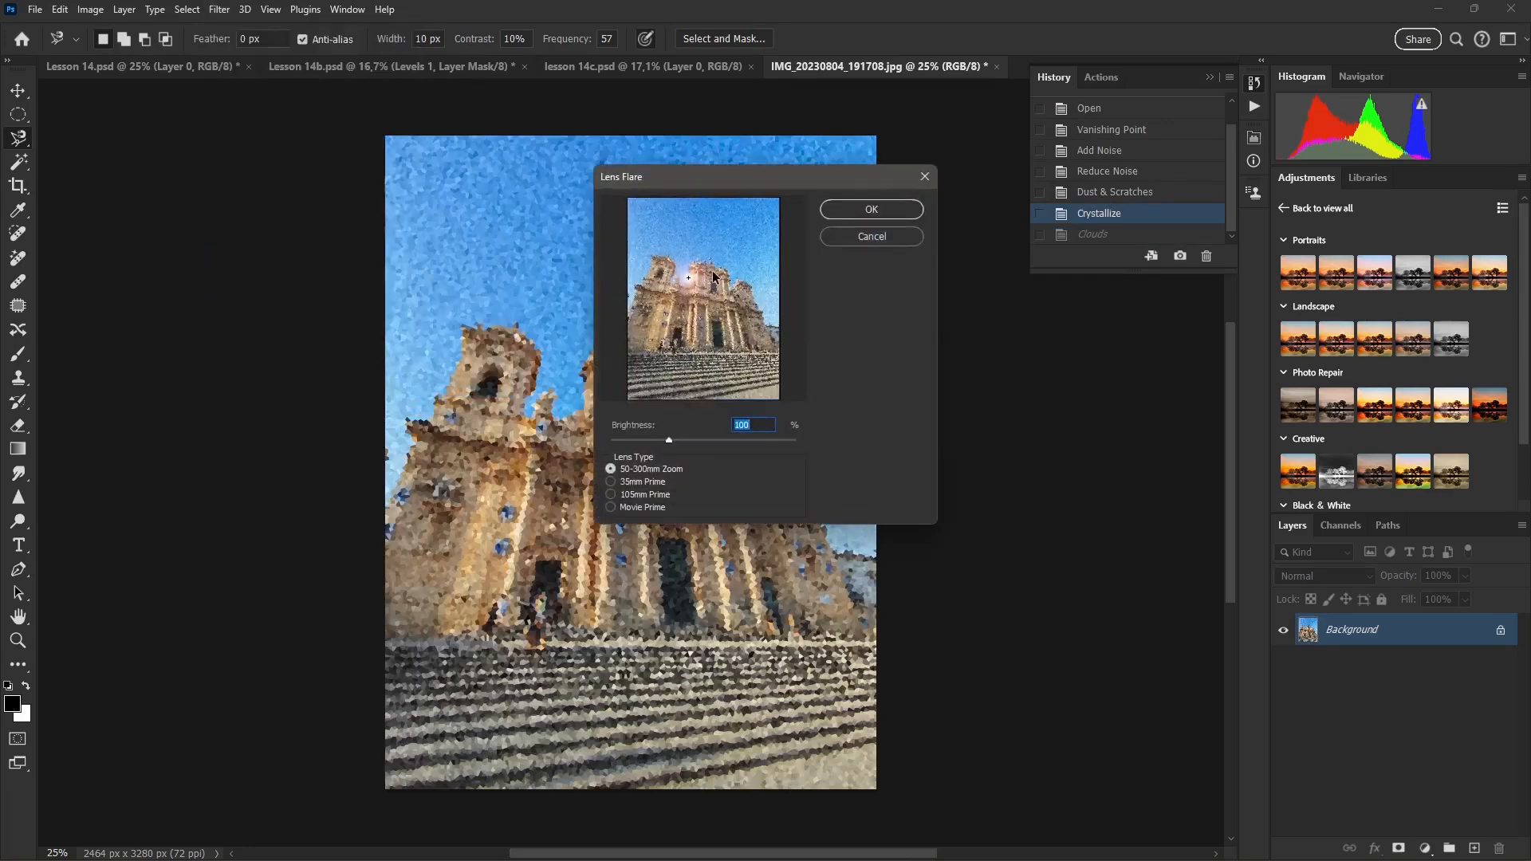
left_click(858, 212)
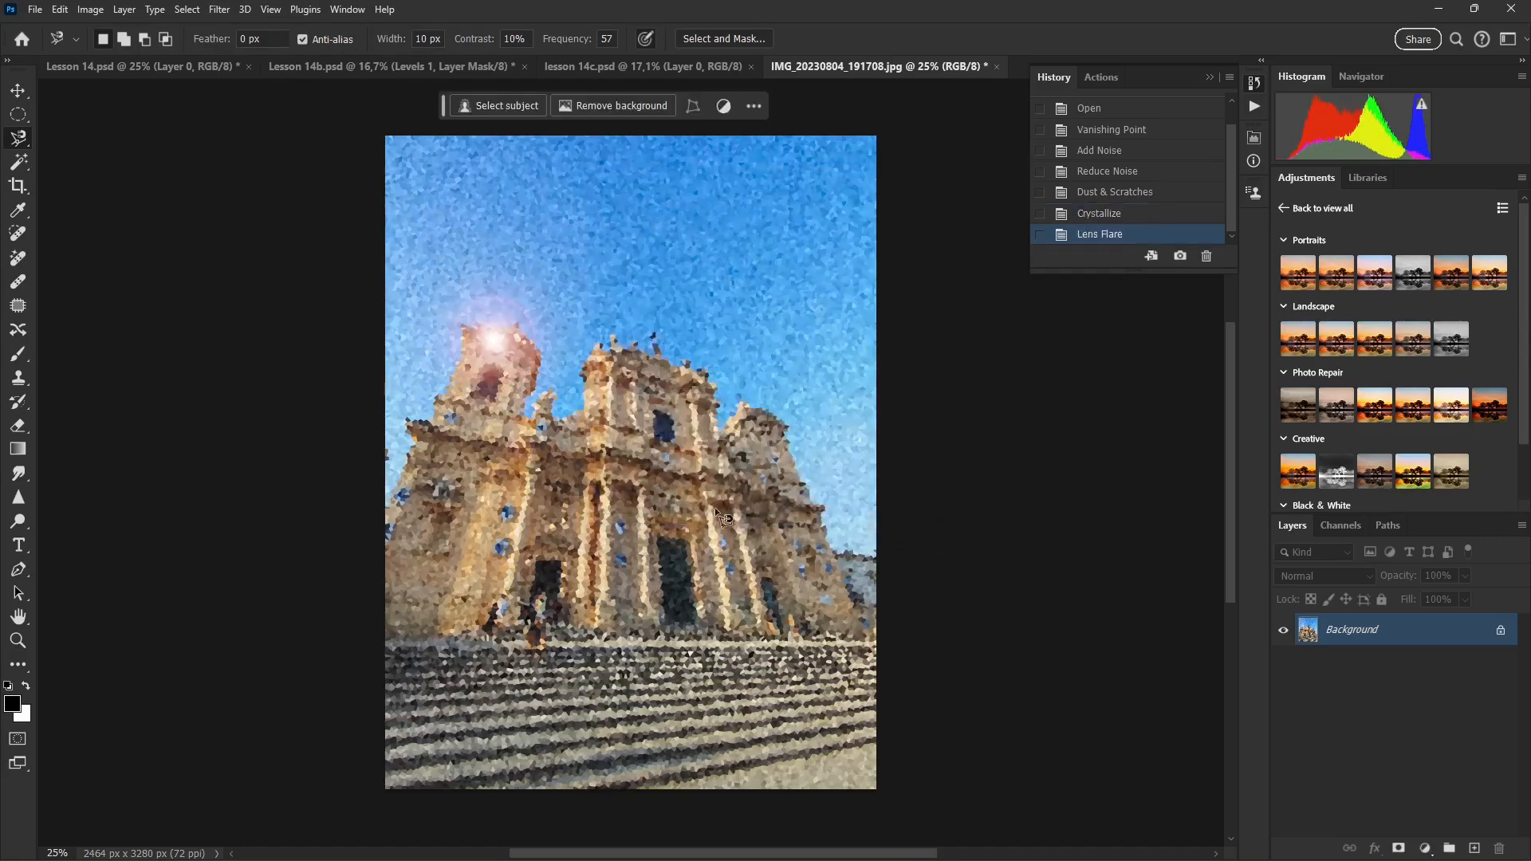
Step: Start Lighting Effects on the church photo and set the spot light's colour to red (RGB 222, 26, 26)
left_click(218, 9)
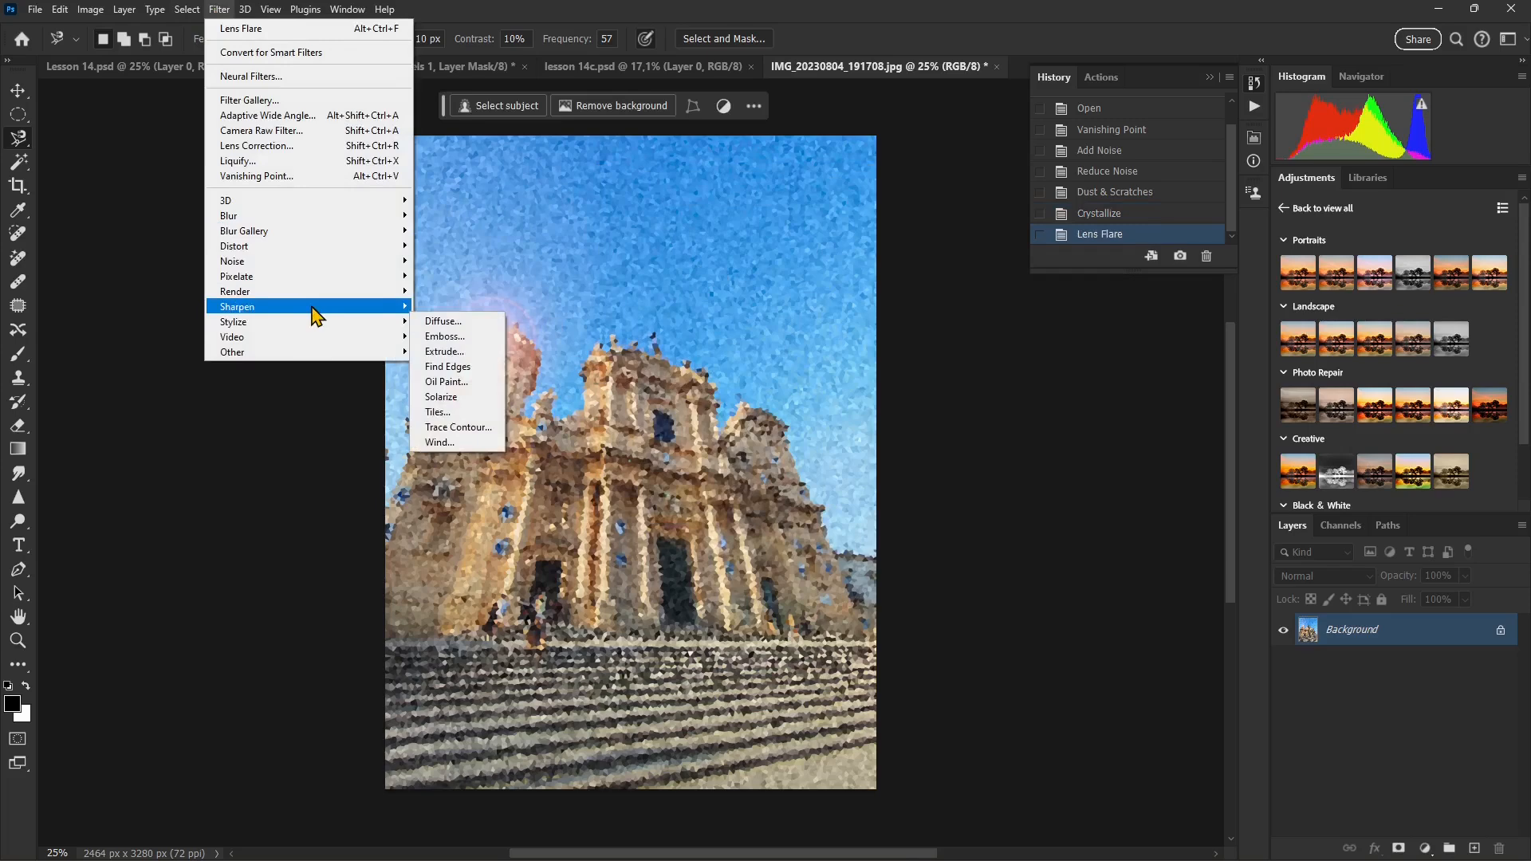
mouse_move(319, 292)
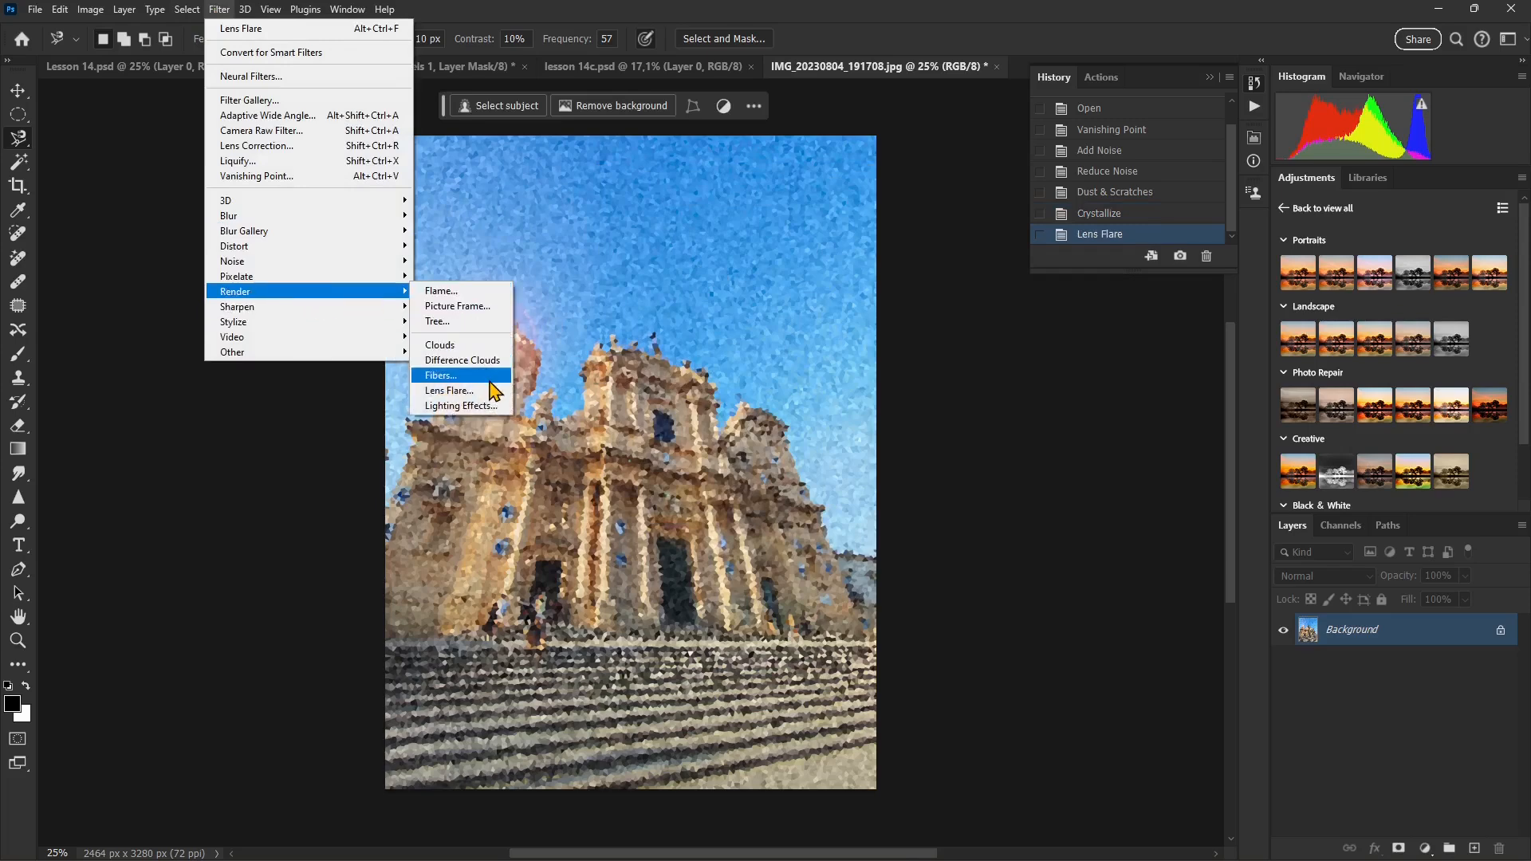
left_click(494, 406)
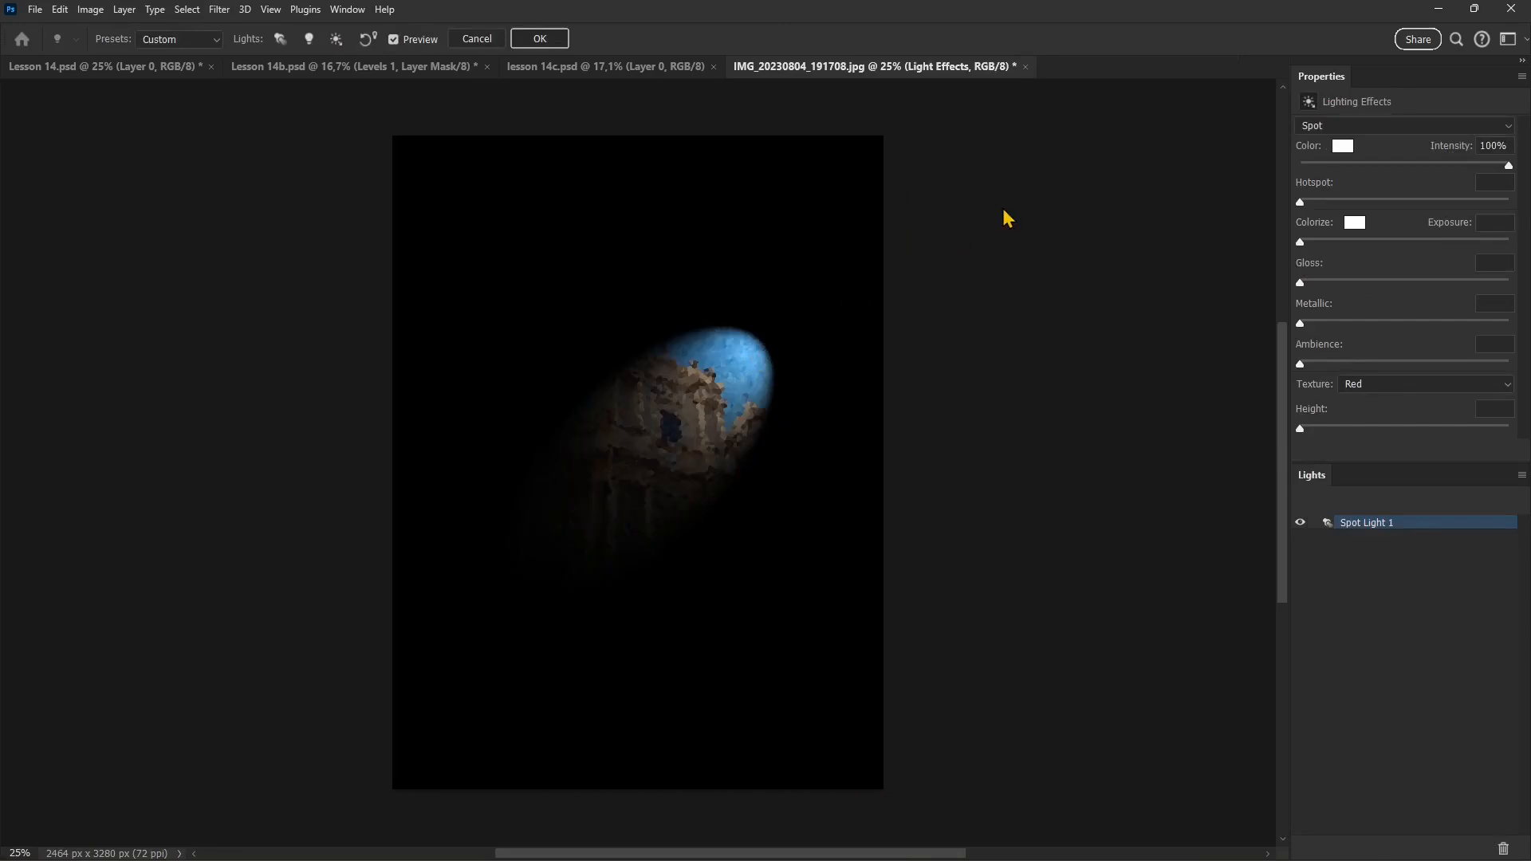
left_click(1346, 149)
left_click(645, 437)
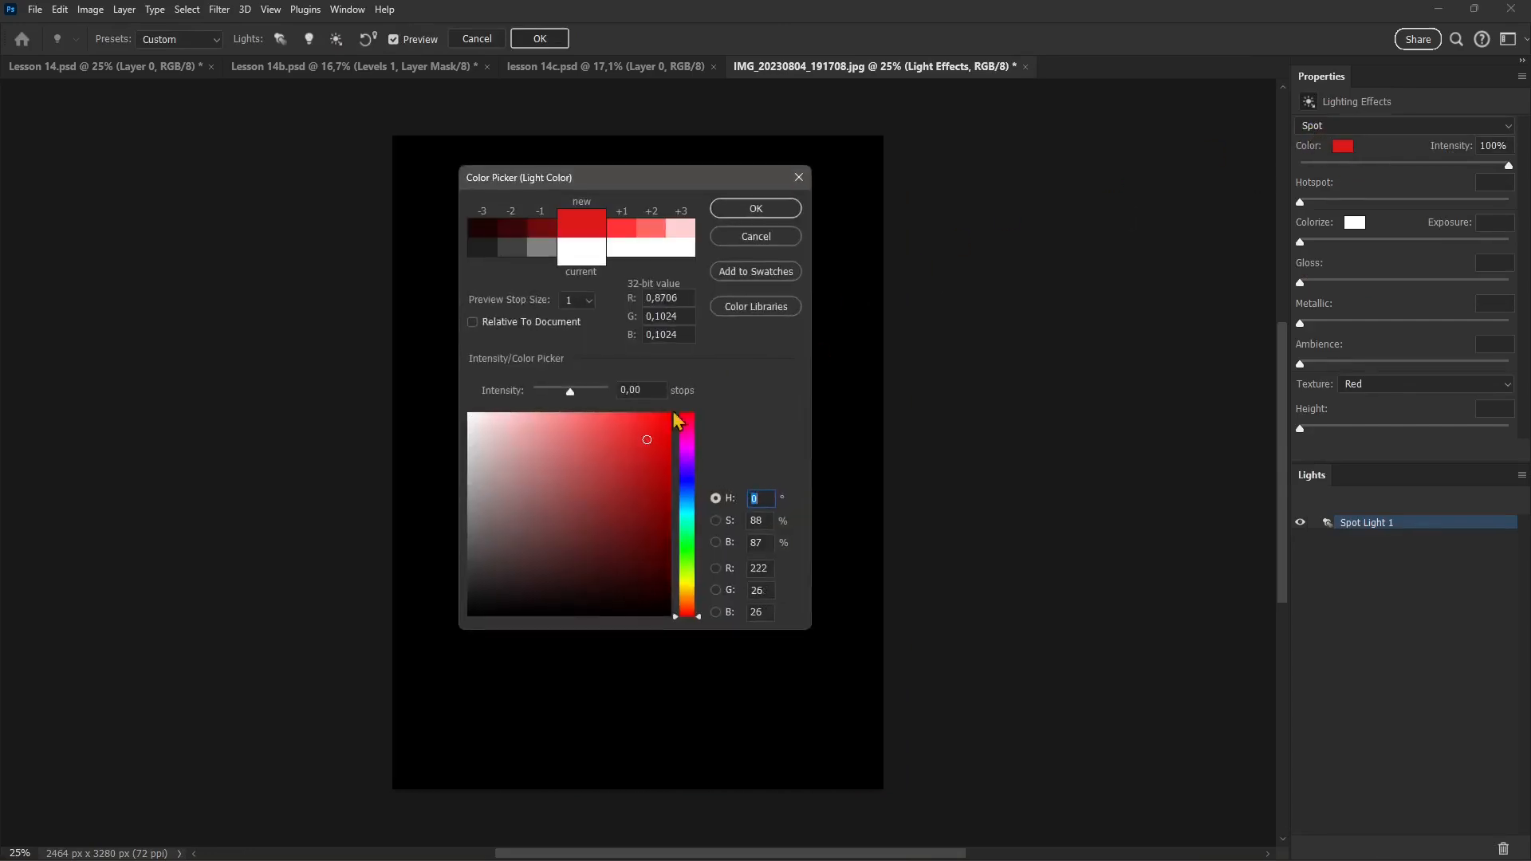
left_click(748, 208)
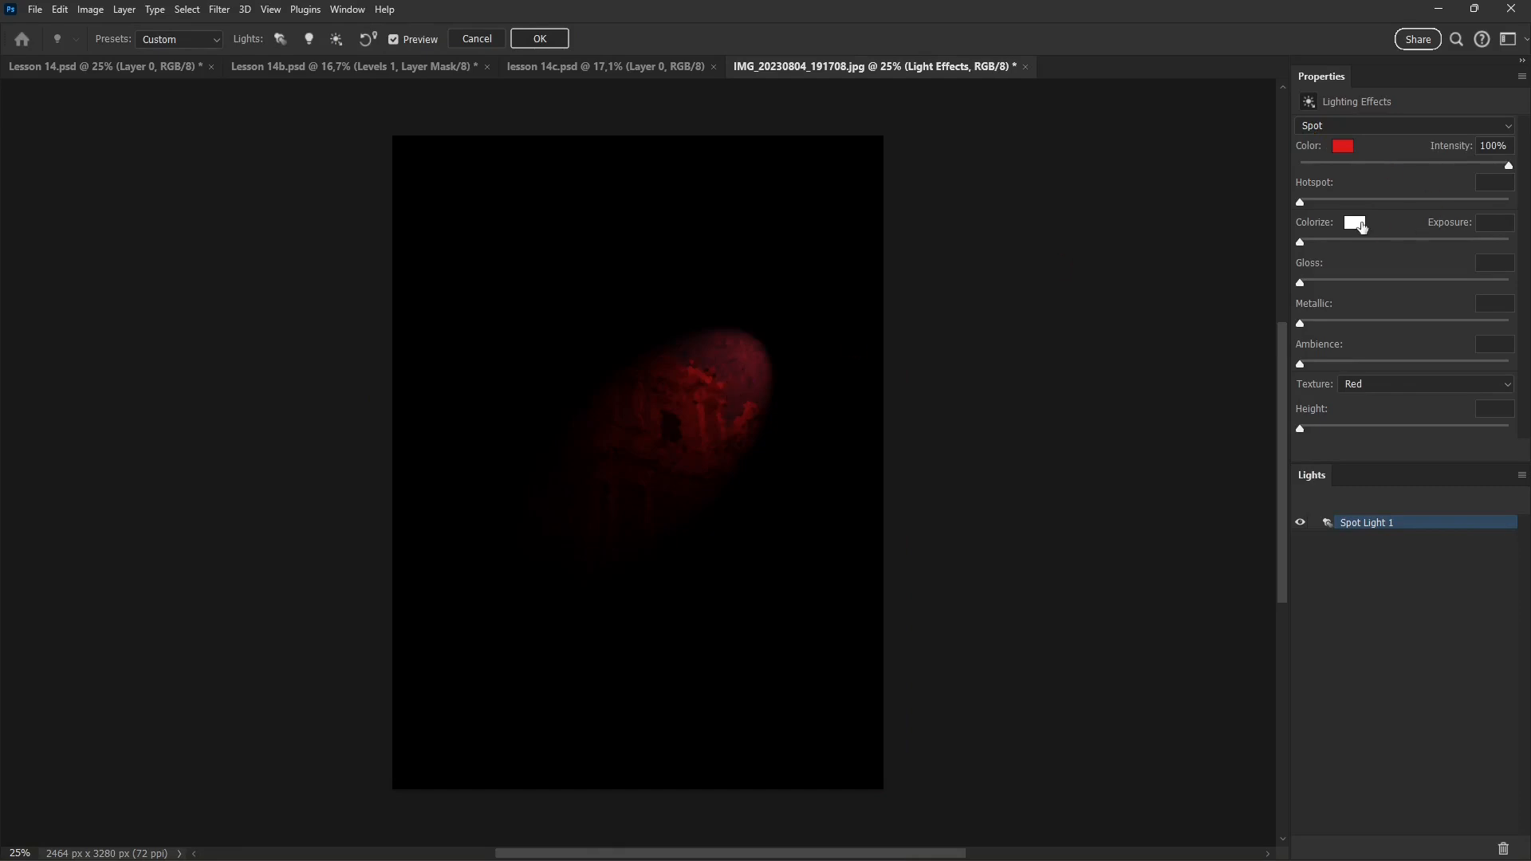
Step: Set the spot light's hotspot to -26, exposure to -40, gloss to 3, metallic to -50 and ambience to -33
left_click_drag(1301, 202, 1428, 202)
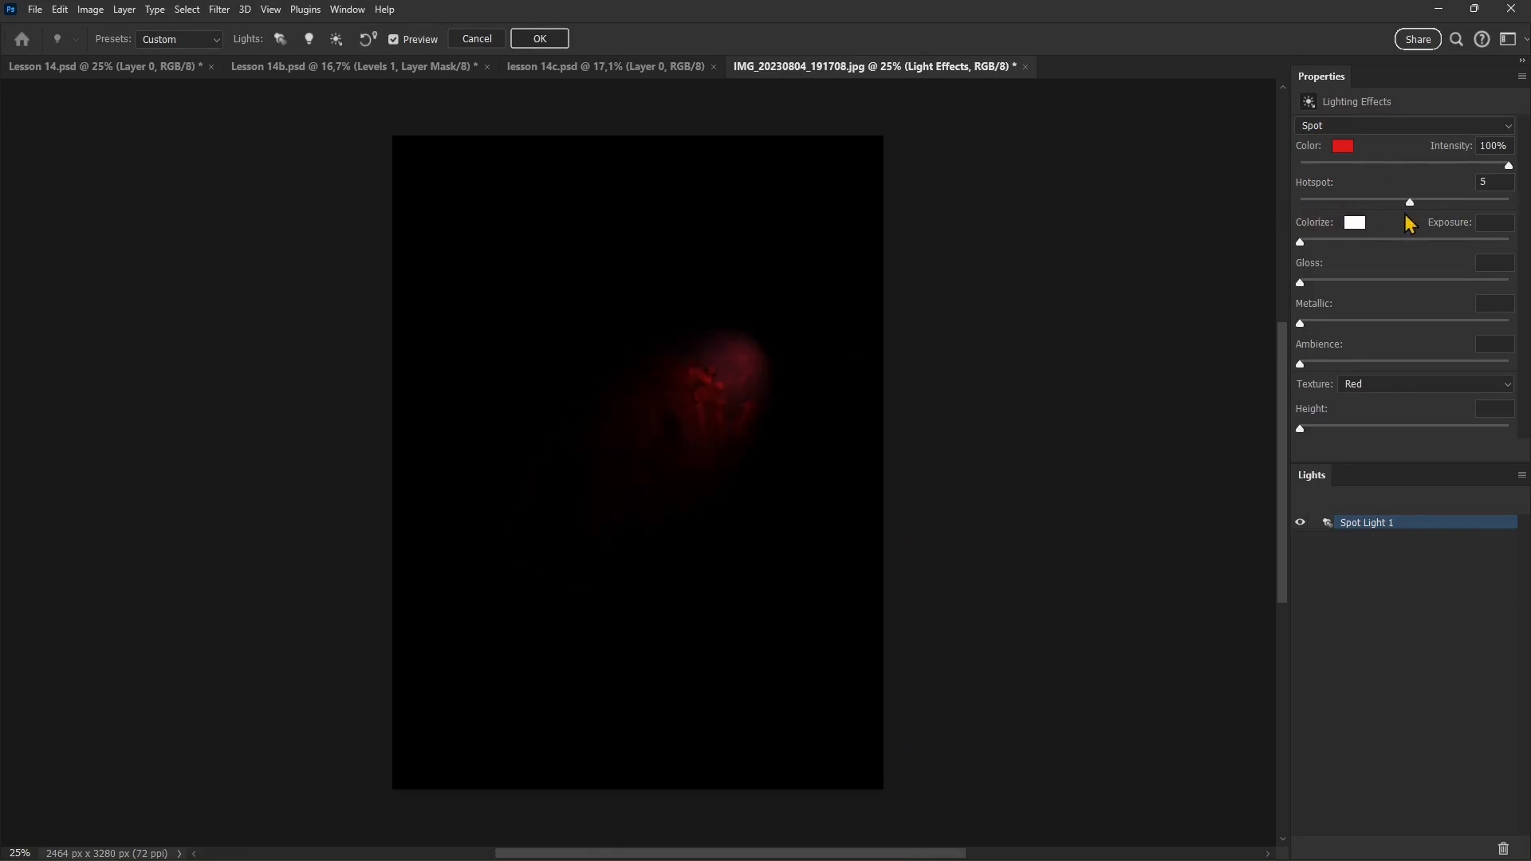
left_click_drag(1300, 241, 1363, 242)
left_click_drag(1300, 282, 1407, 283)
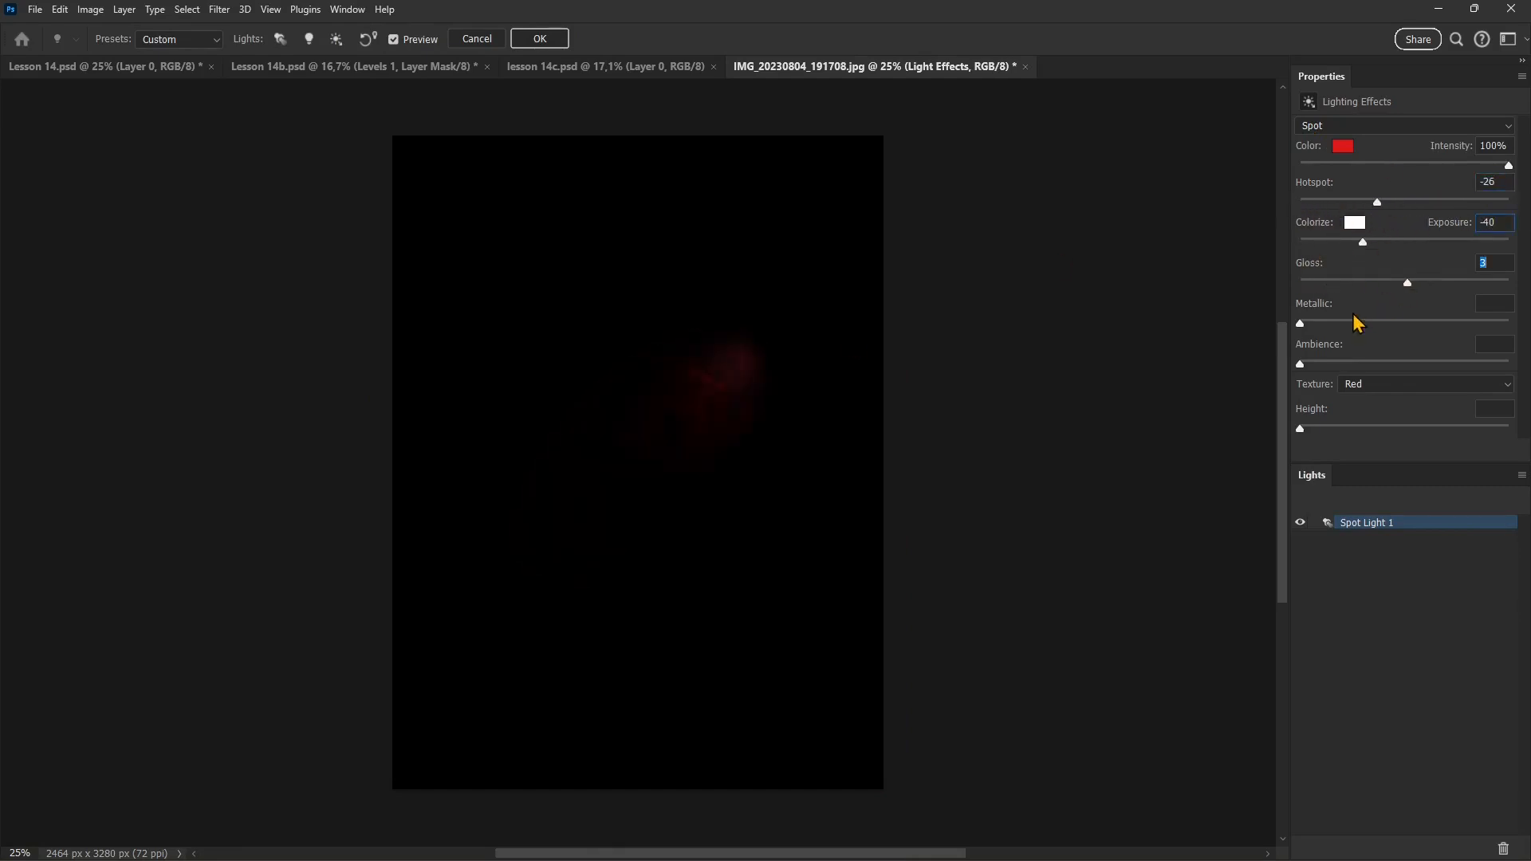
left_click_drag(1301, 323, 1370, 364)
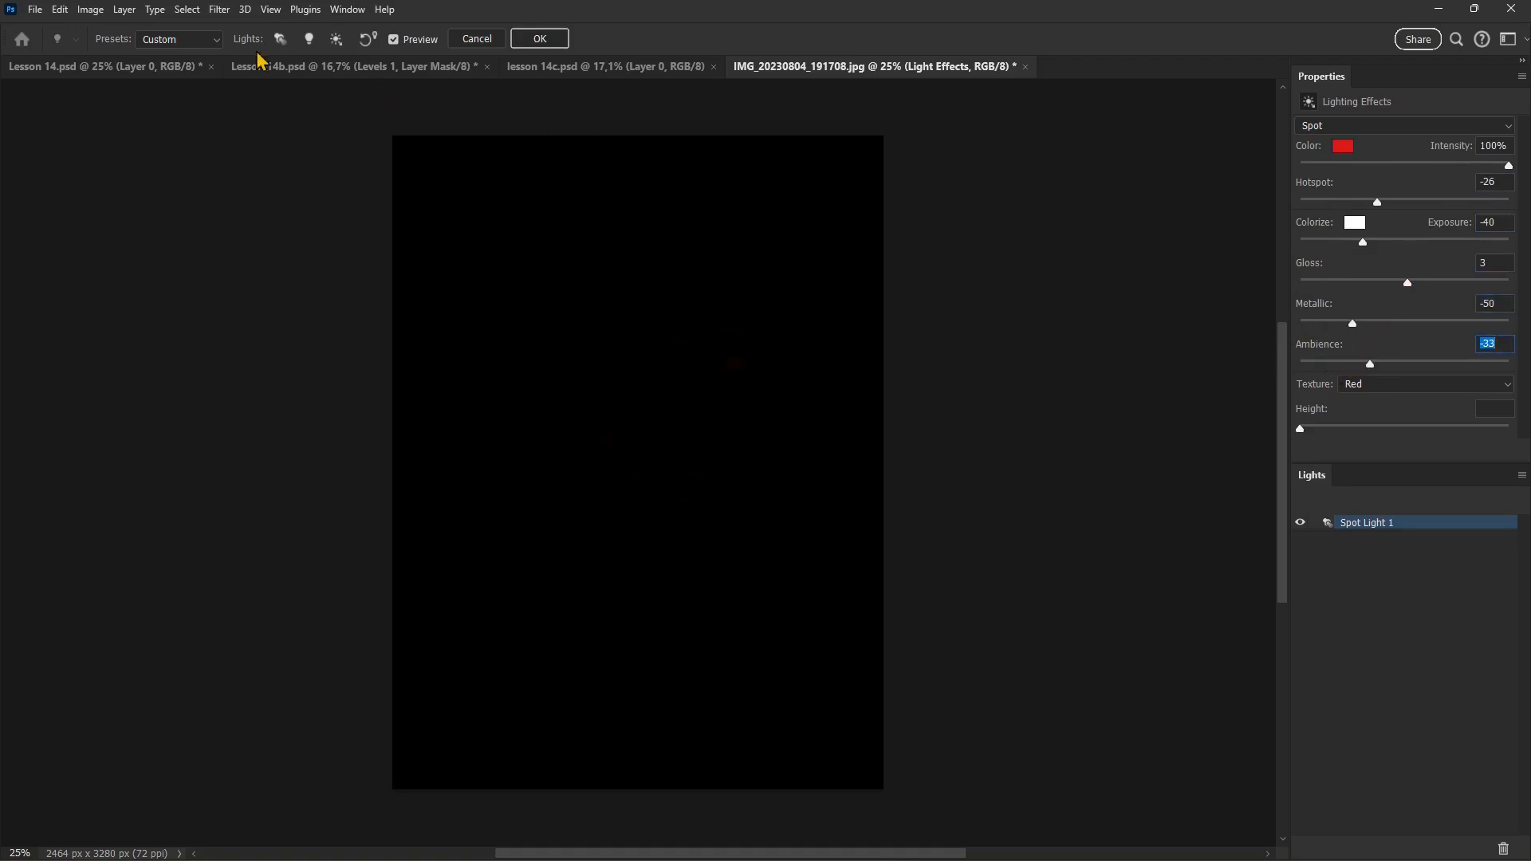
Step: Try lighting presets on the church photo, including 2 O'clock Spotlight and Crossing Down
left_click(182, 39)
left_click(595, 40)
left_click(215, 40)
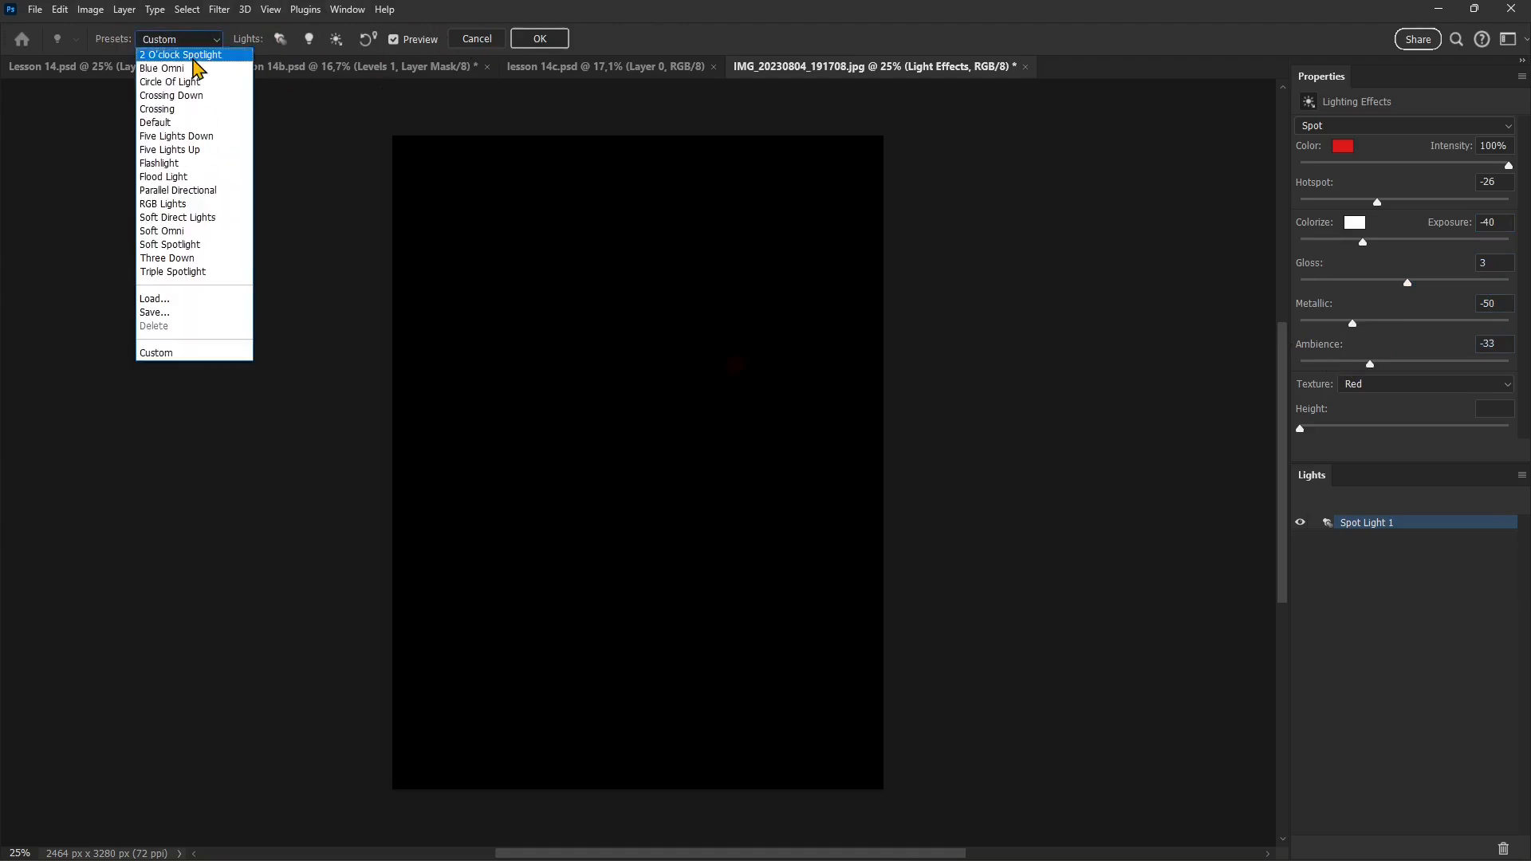
left_click(185, 56)
left_click(190, 40)
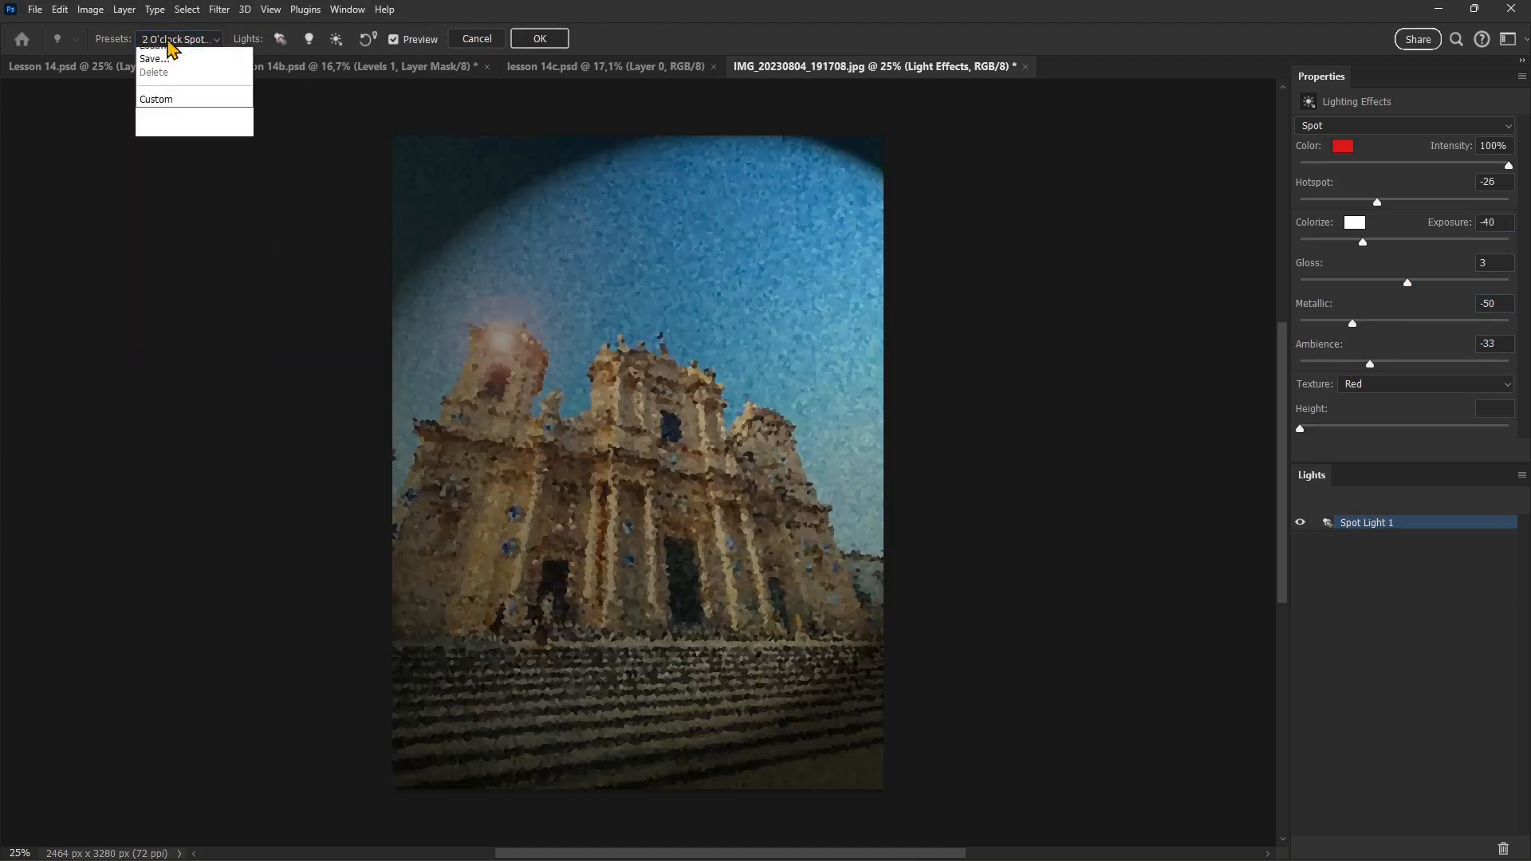
left_click(181, 88)
left_click(184, 42)
left_click(184, 96)
Step: Try the Default, Five Lights Down, Parallel Directional and Flood Light presets on the church photo
left_click(180, 41)
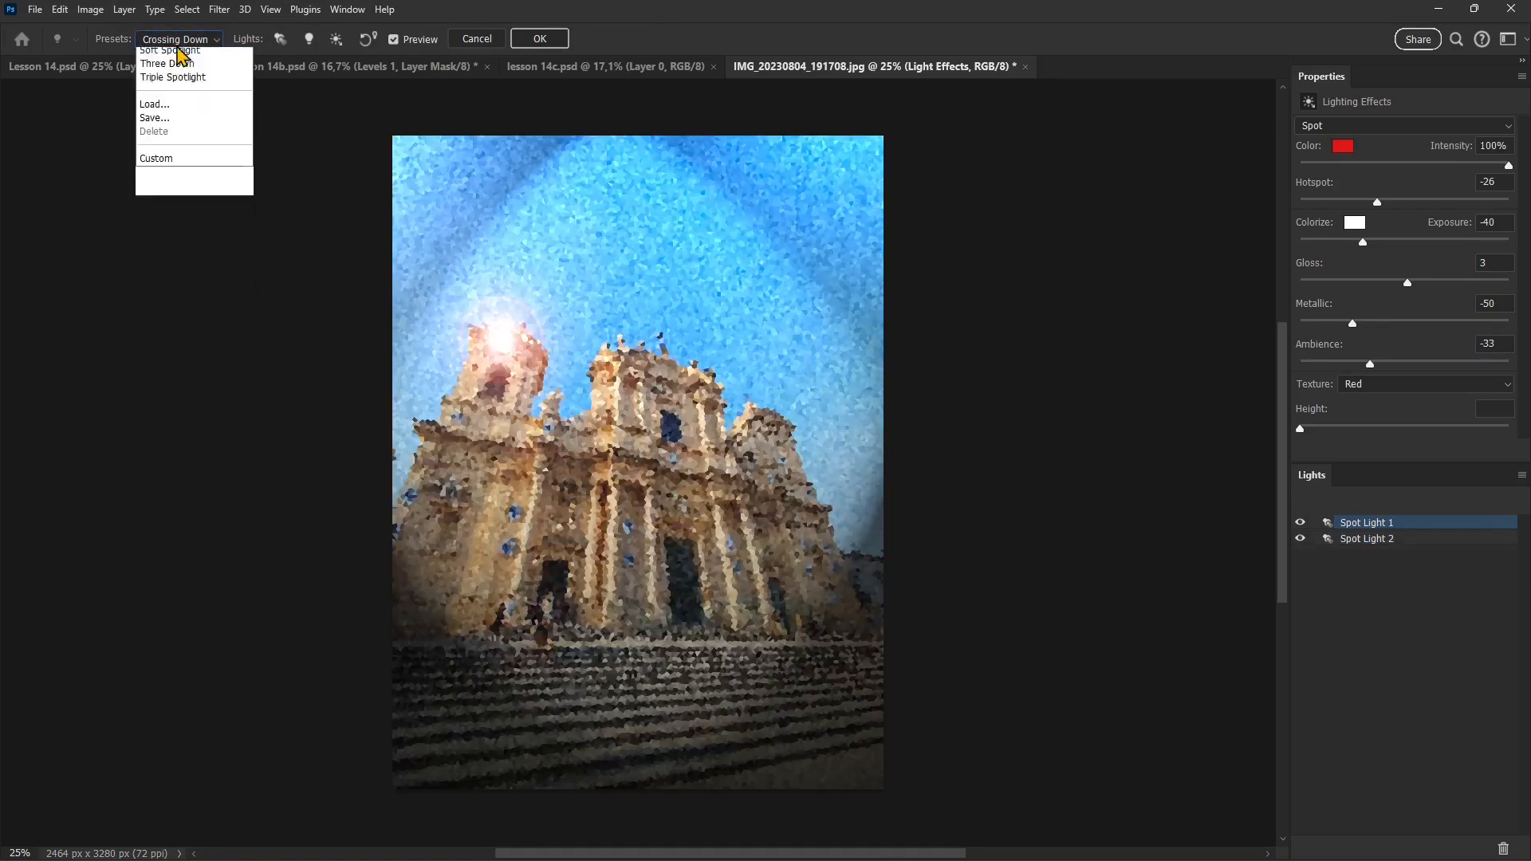
left_click(184, 124)
left_click(191, 42)
left_click(174, 135)
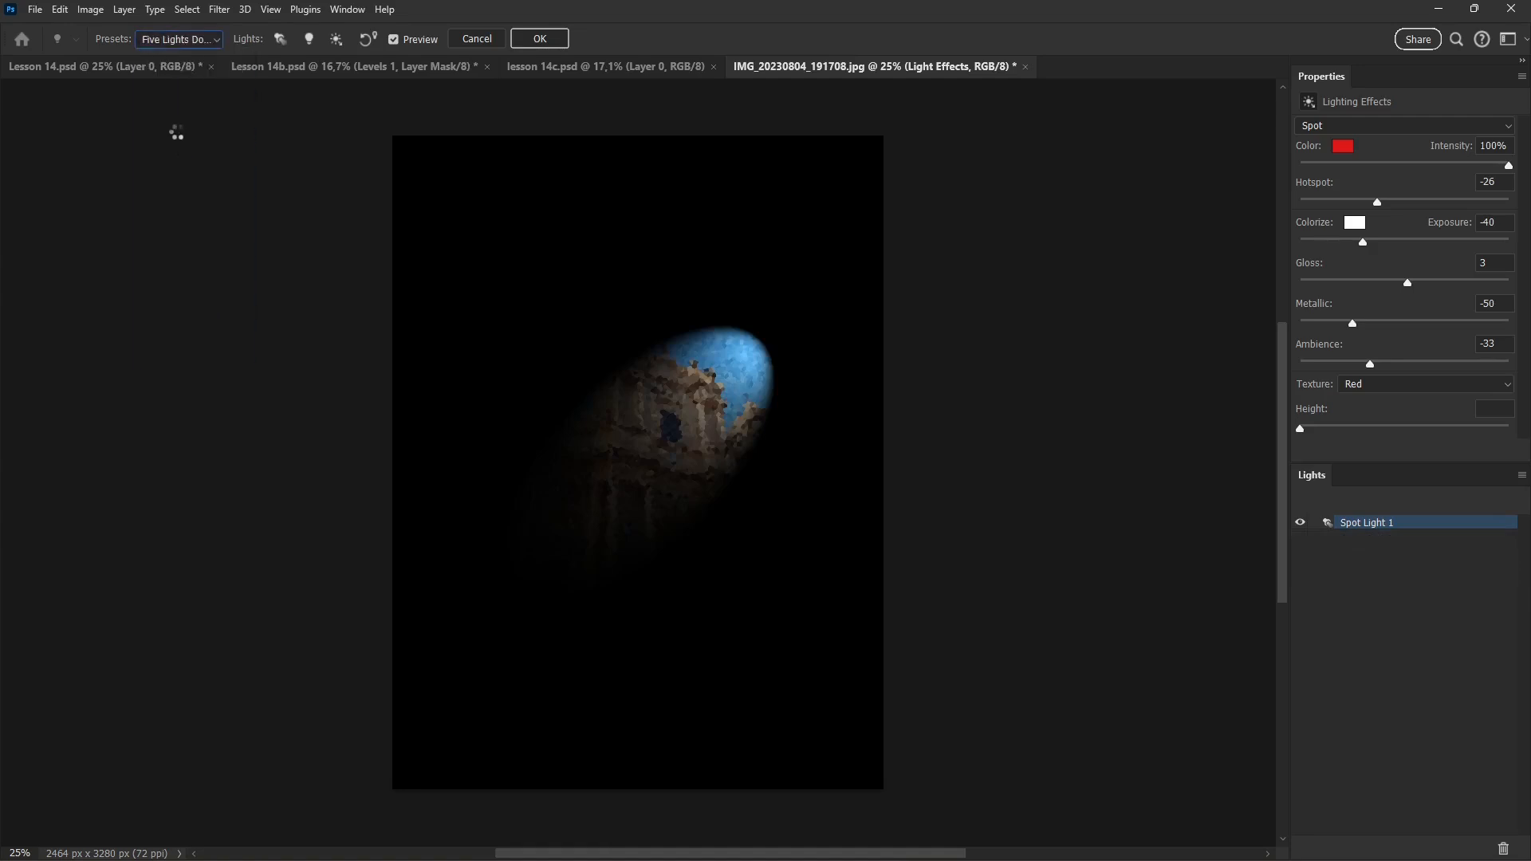
left_click(182, 45)
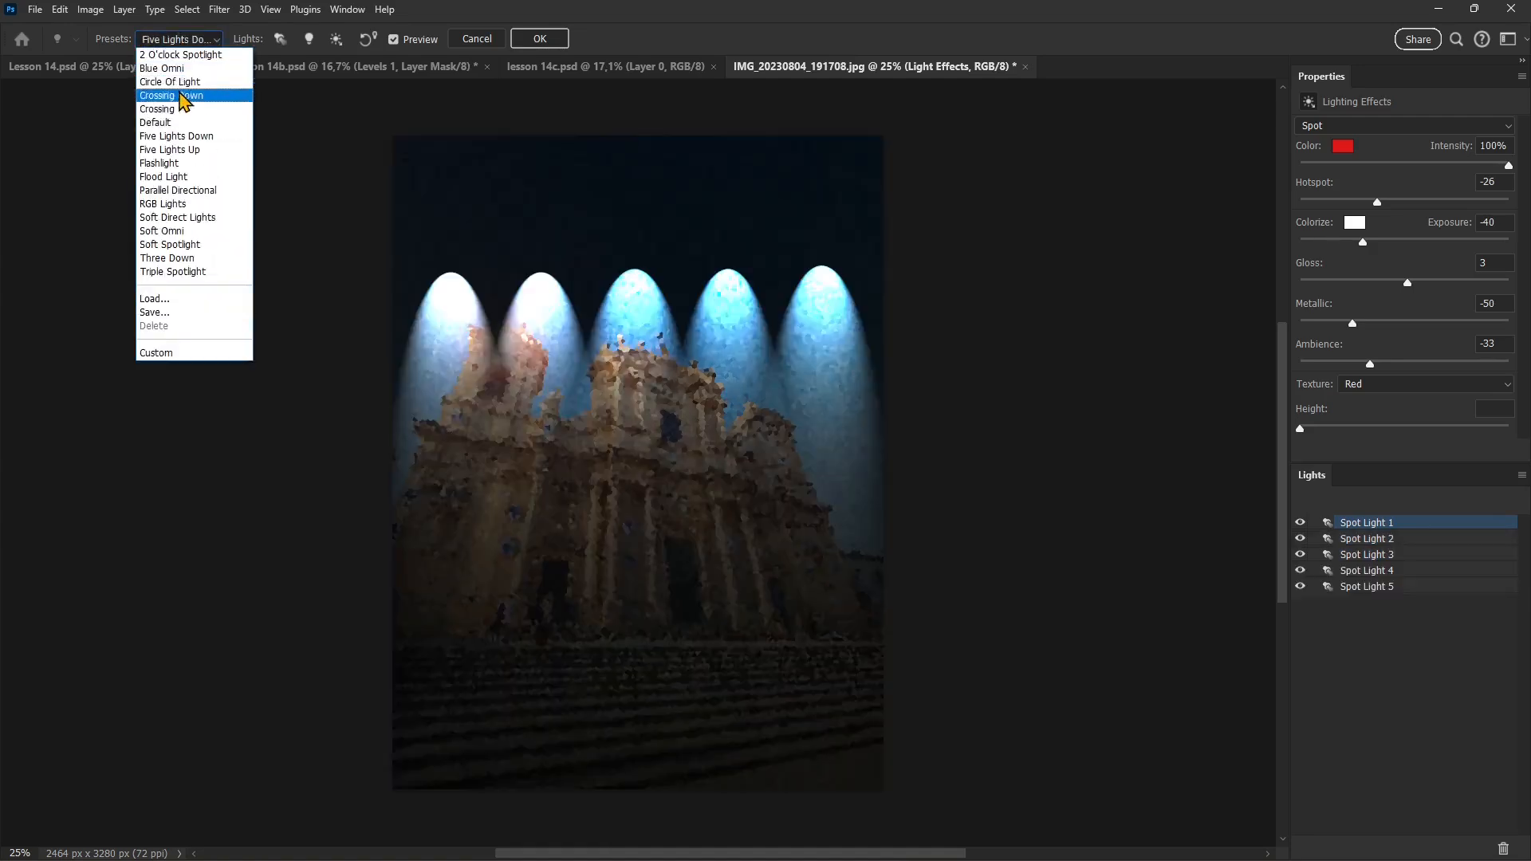
left_click(169, 138)
left_click(172, 48)
left_click(182, 200)
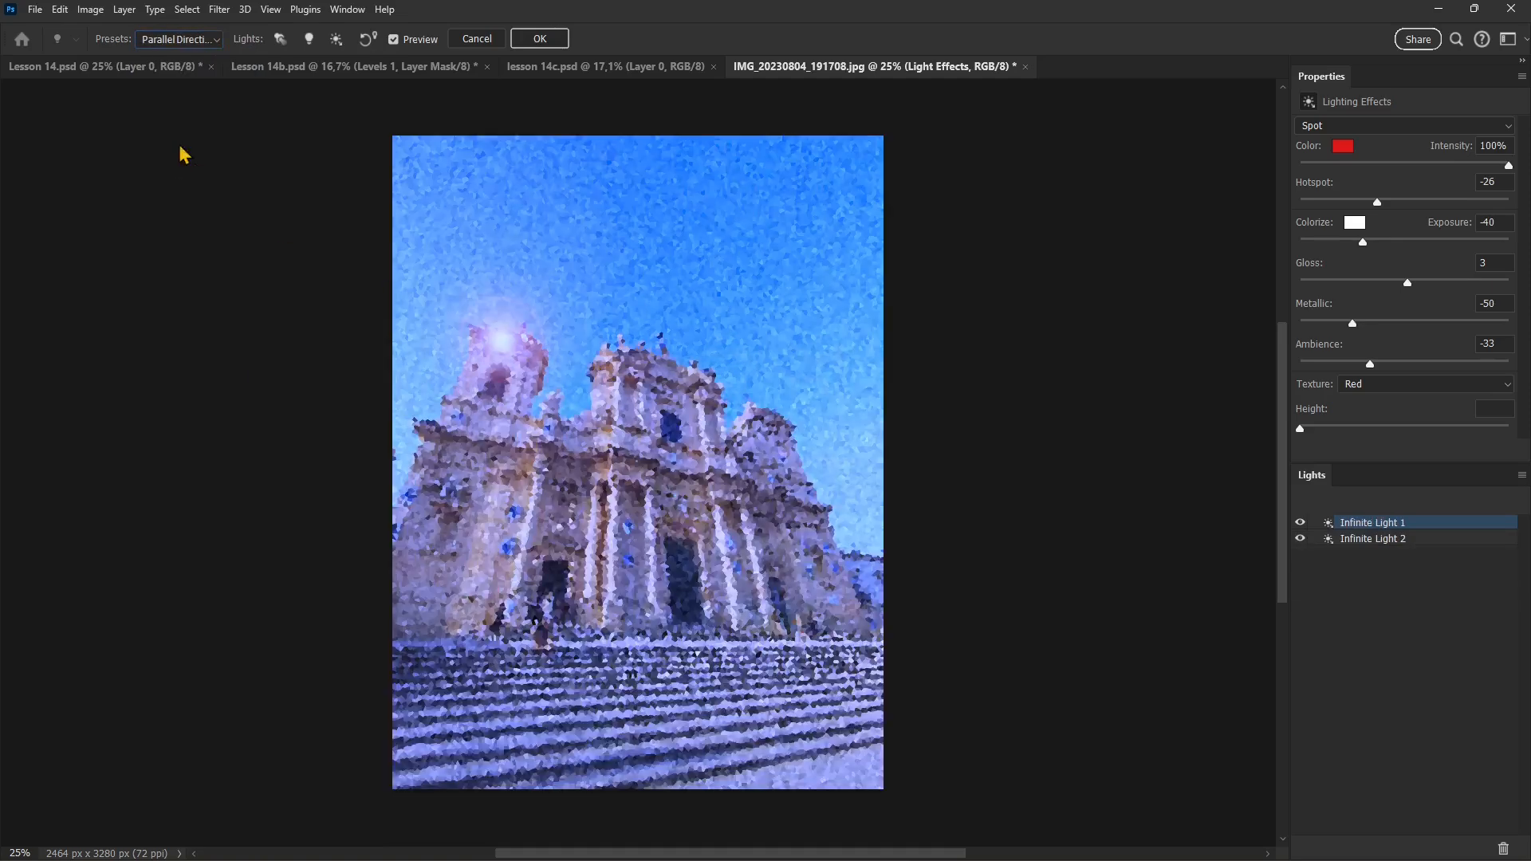
left_click(183, 44)
left_click(184, 184)
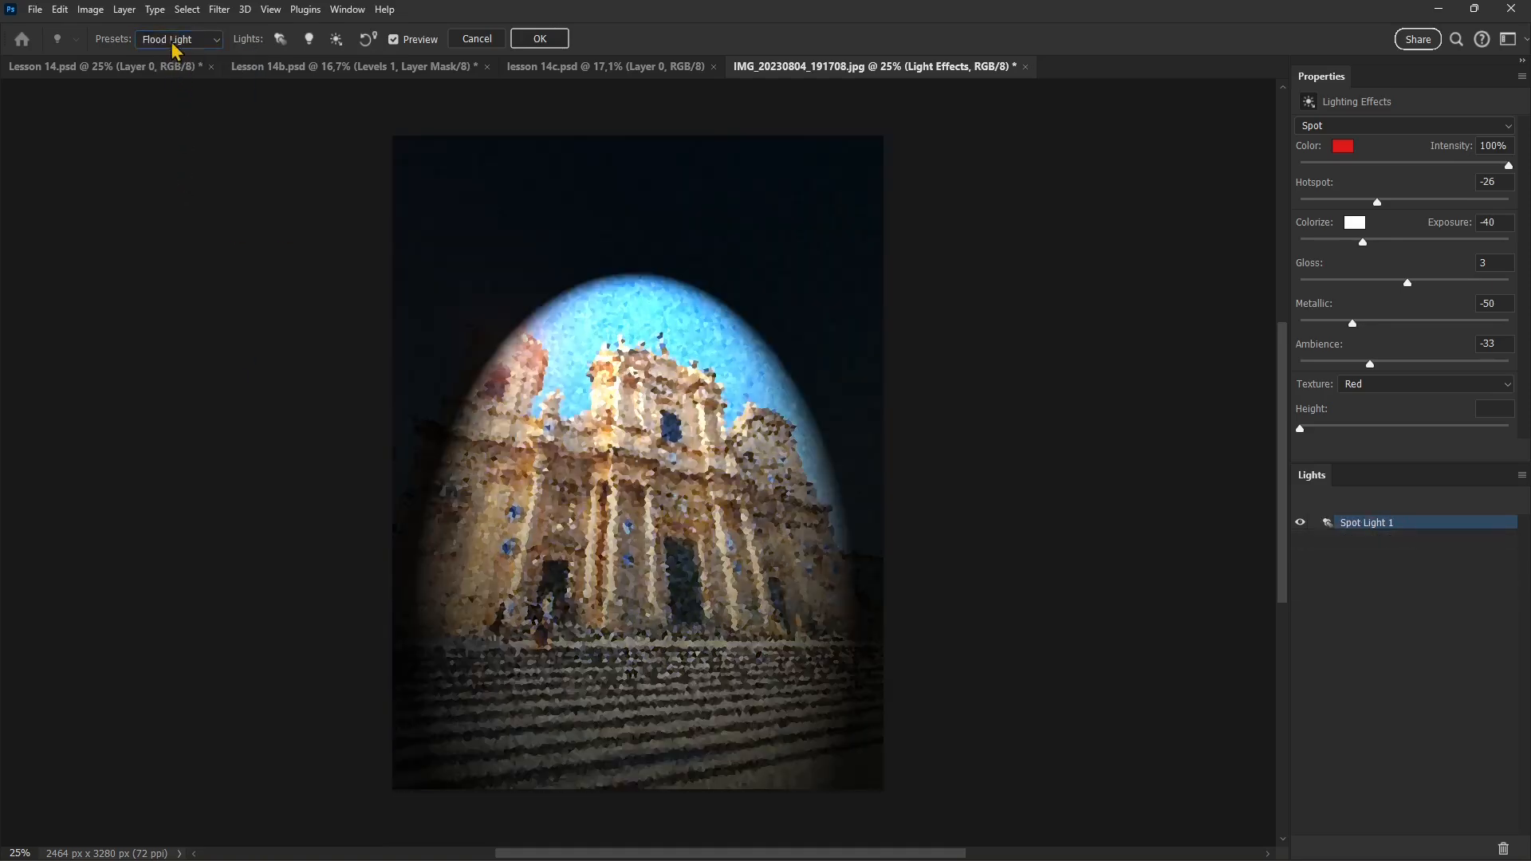
Step: Apply the Five Lights Up lighting preset and select individual spot lights, ending with Spot Light 4
left_click(173, 46)
left_click(178, 151)
left_click(647, 642)
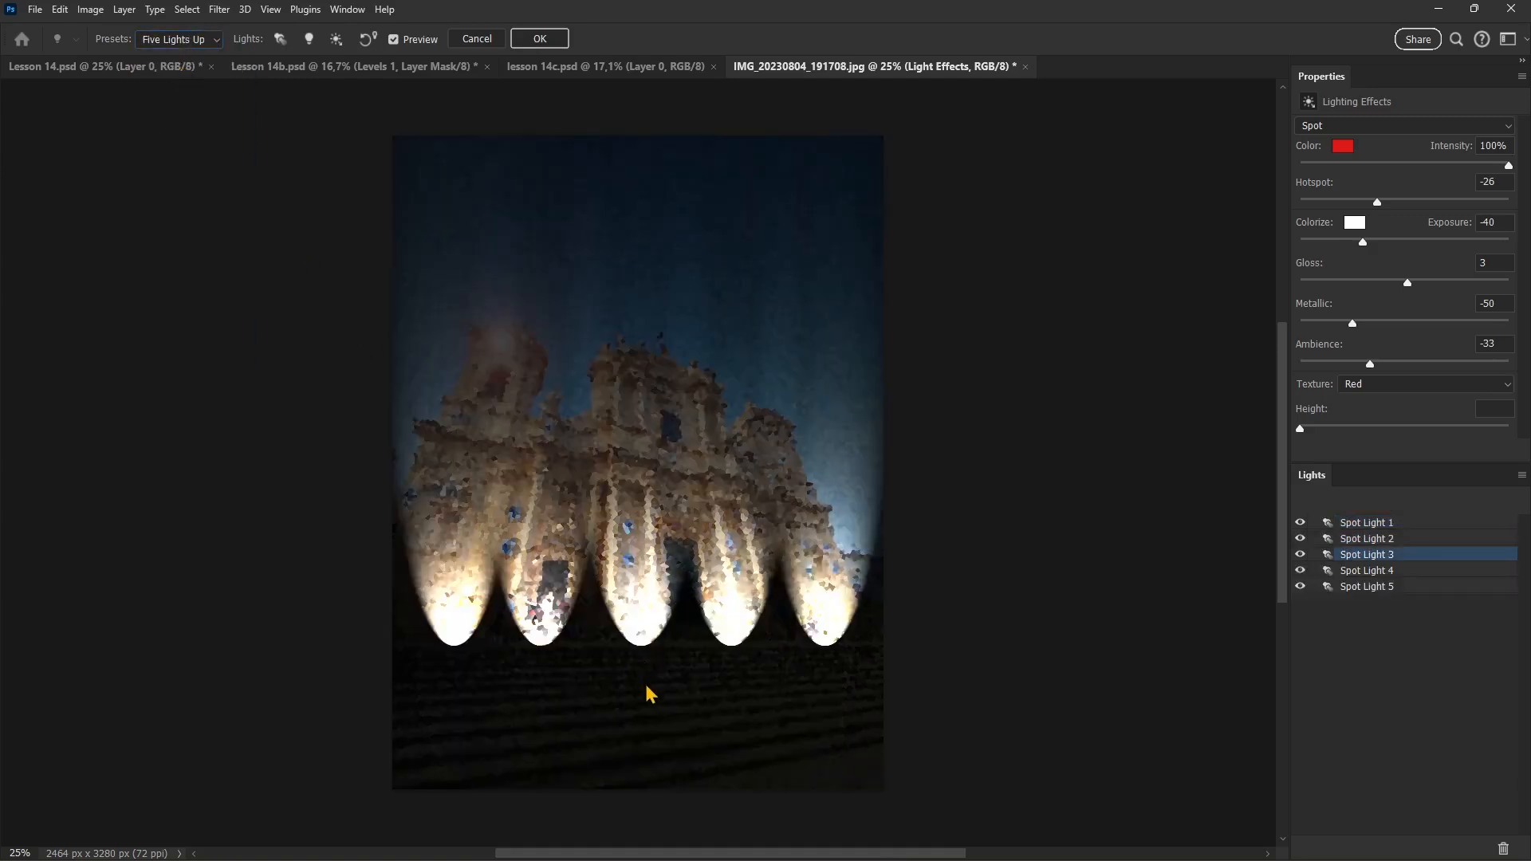
left_click(456, 650)
left_click(1374, 571)
Step: Hide Spot Lights 5, 4, 2 and 1, show them again, and adjust the texture height
left_click(1302, 588)
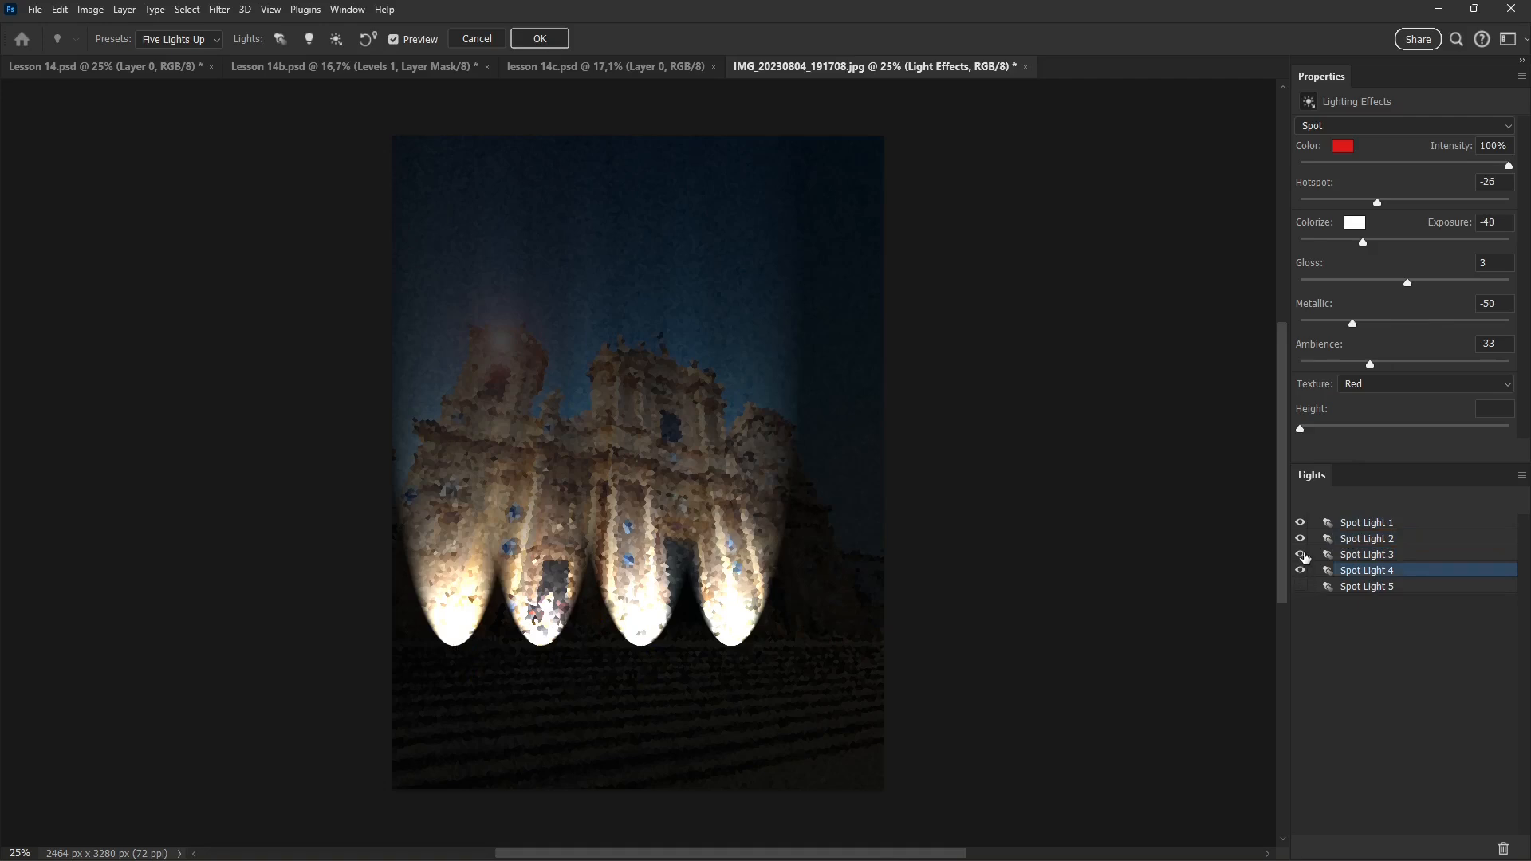
left_click(1300, 571)
left_click(1300, 538)
left_click(1300, 522)
left_click(1300, 571)
left_click(1300, 539)
left_click(1300, 523)
left_click(1301, 587)
left_click_drag(1316, 431, 1361, 430)
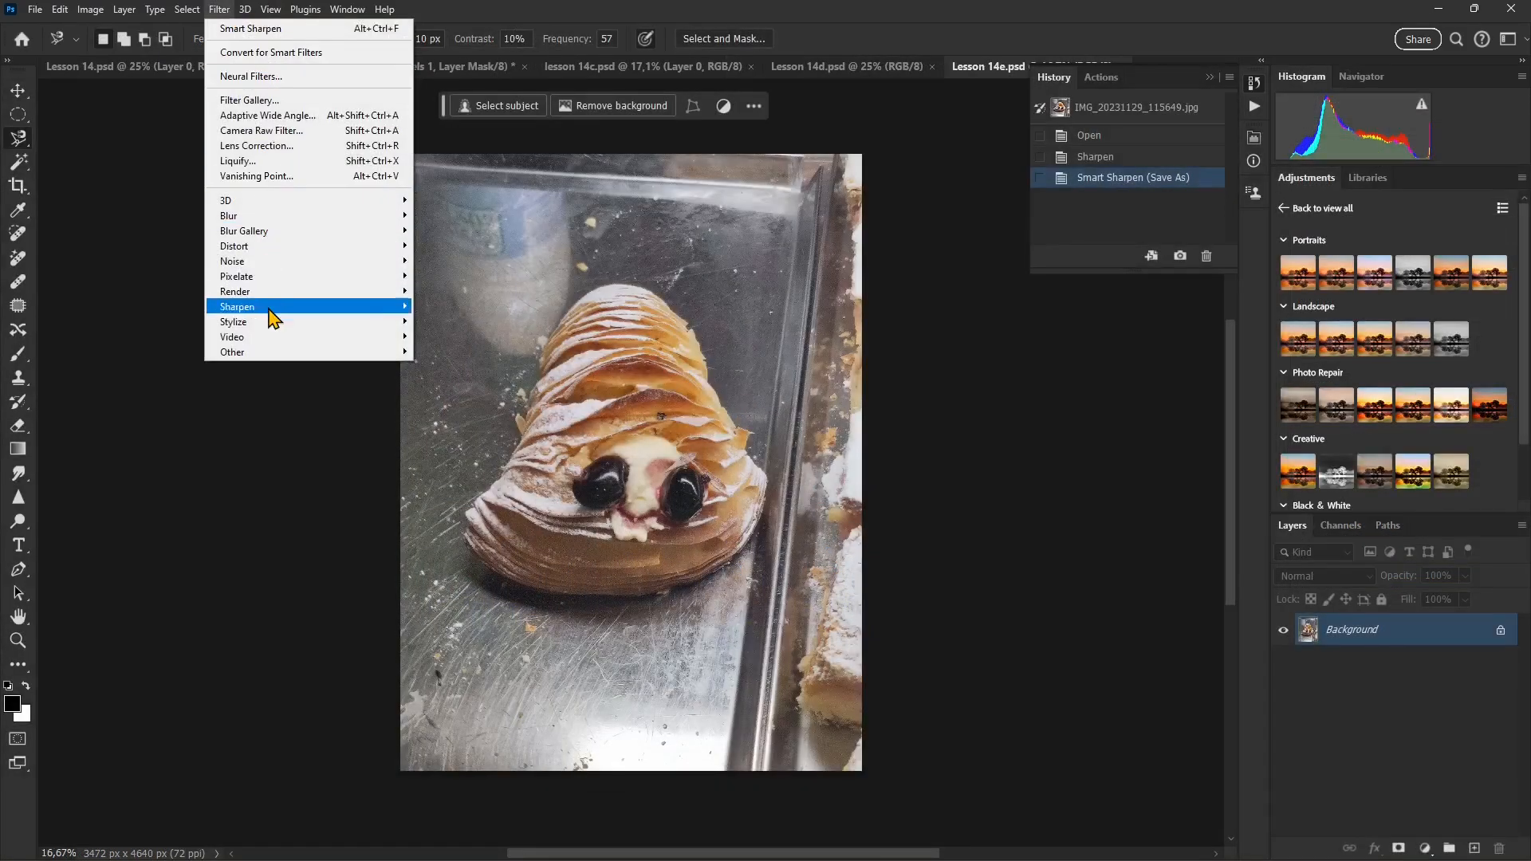
Step: Apply Oil Paint to the pastry photo with stylization 4.0, cleanliness 2.3, scale 0.8, bristle detail 10.0, angle -60 and shine 1.3, and activate the Move tool
mouse_move(269, 316)
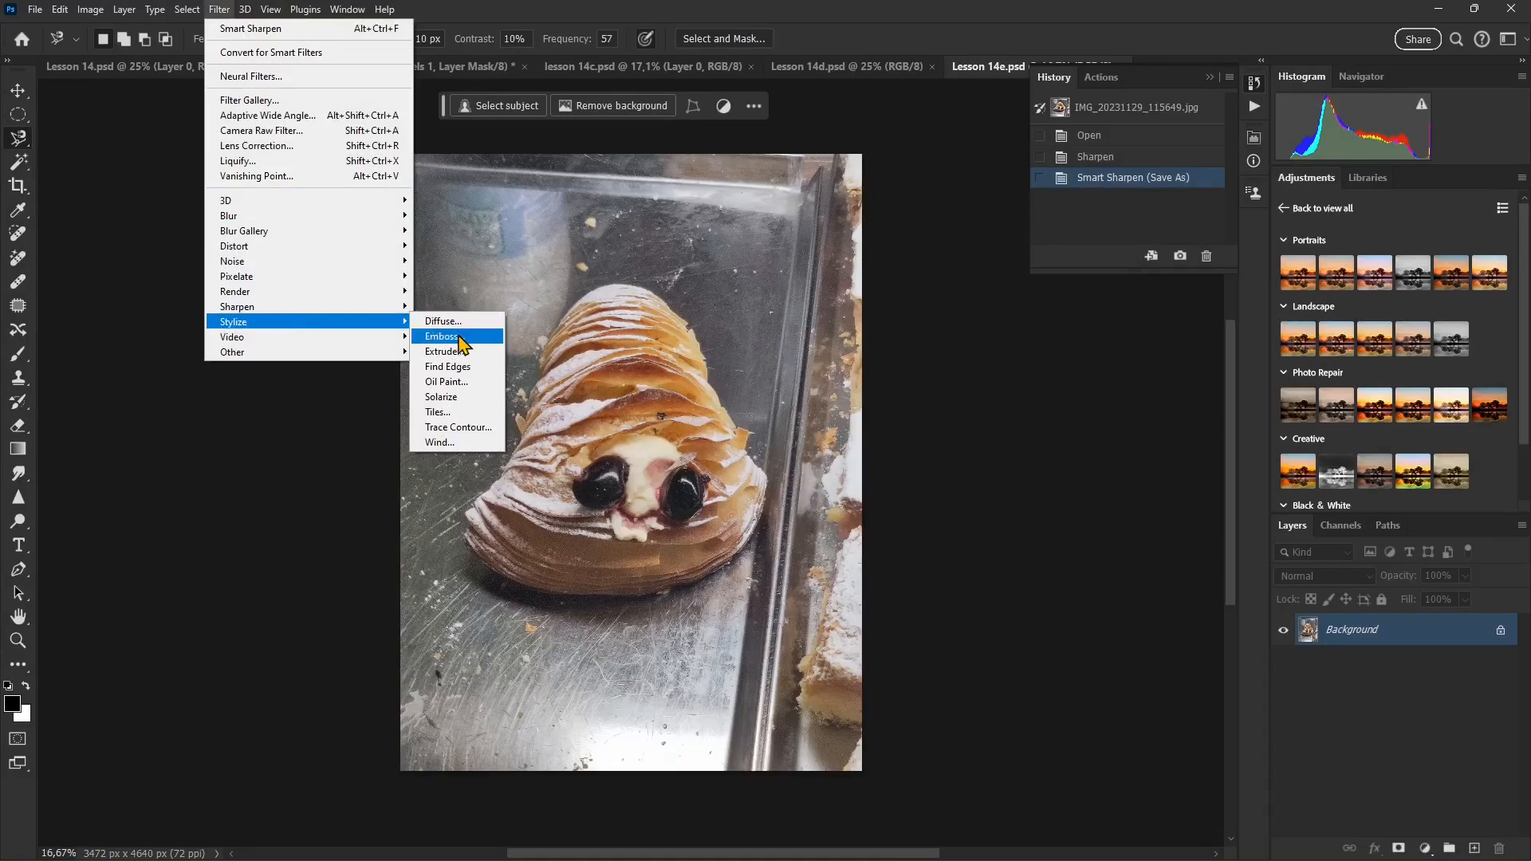
left_click(465, 381)
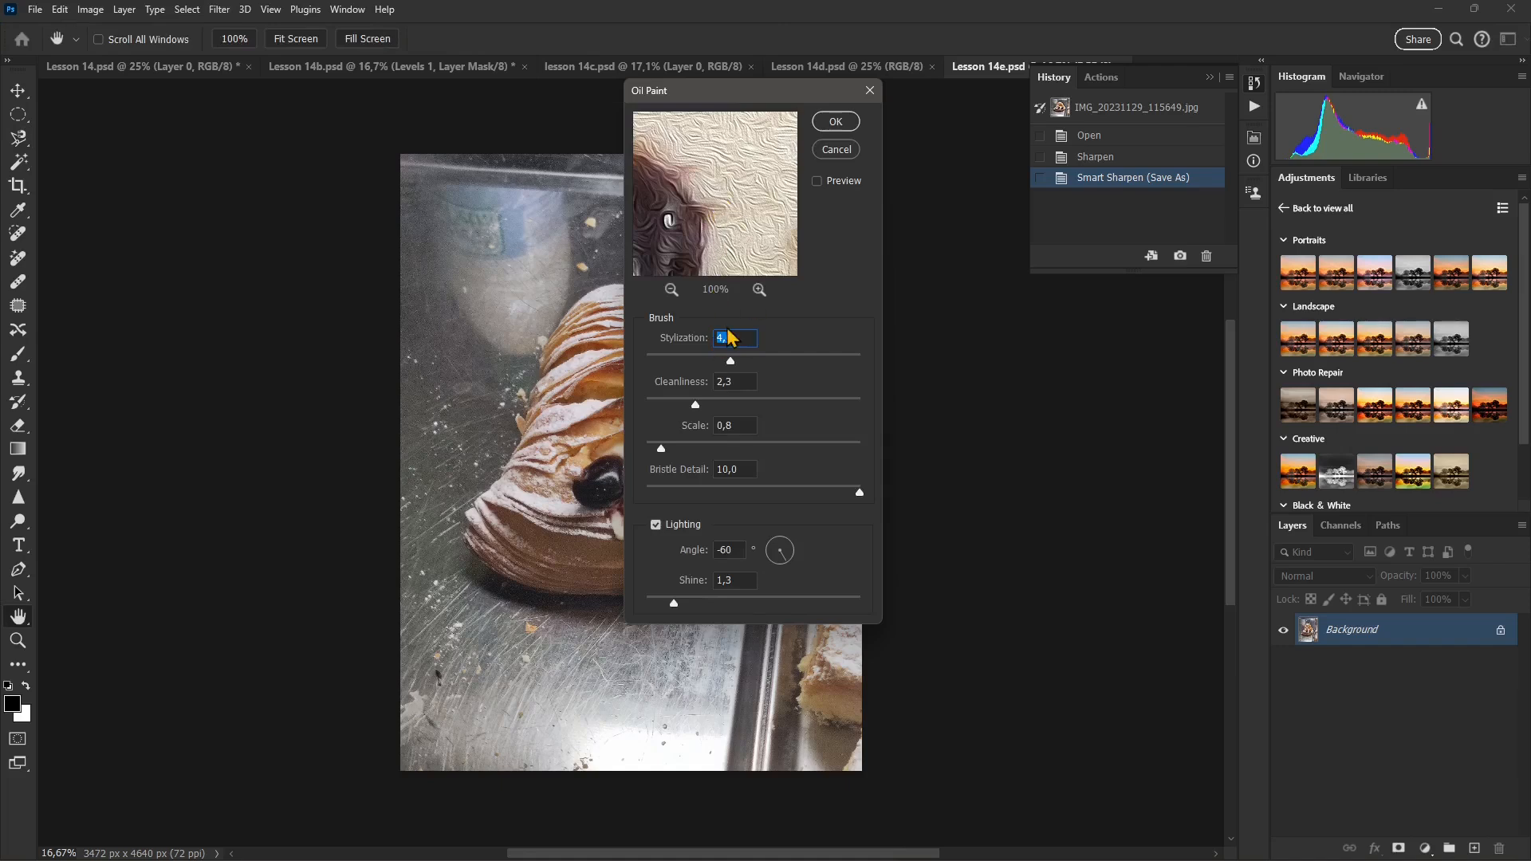
left_click_drag(657, 368, 684, 382)
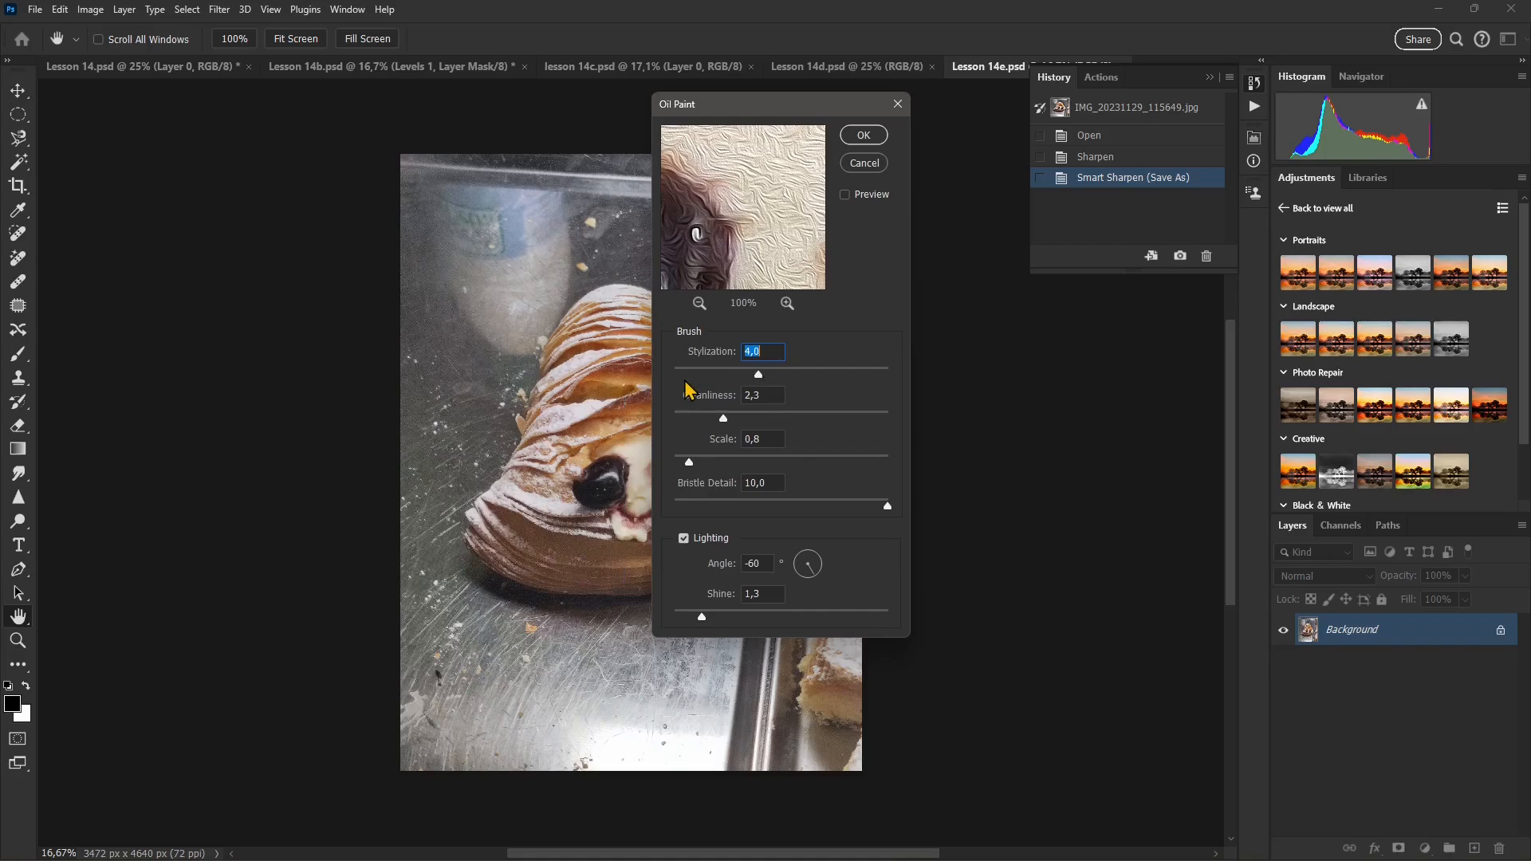
left_click_drag(790, 131, 949, 223)
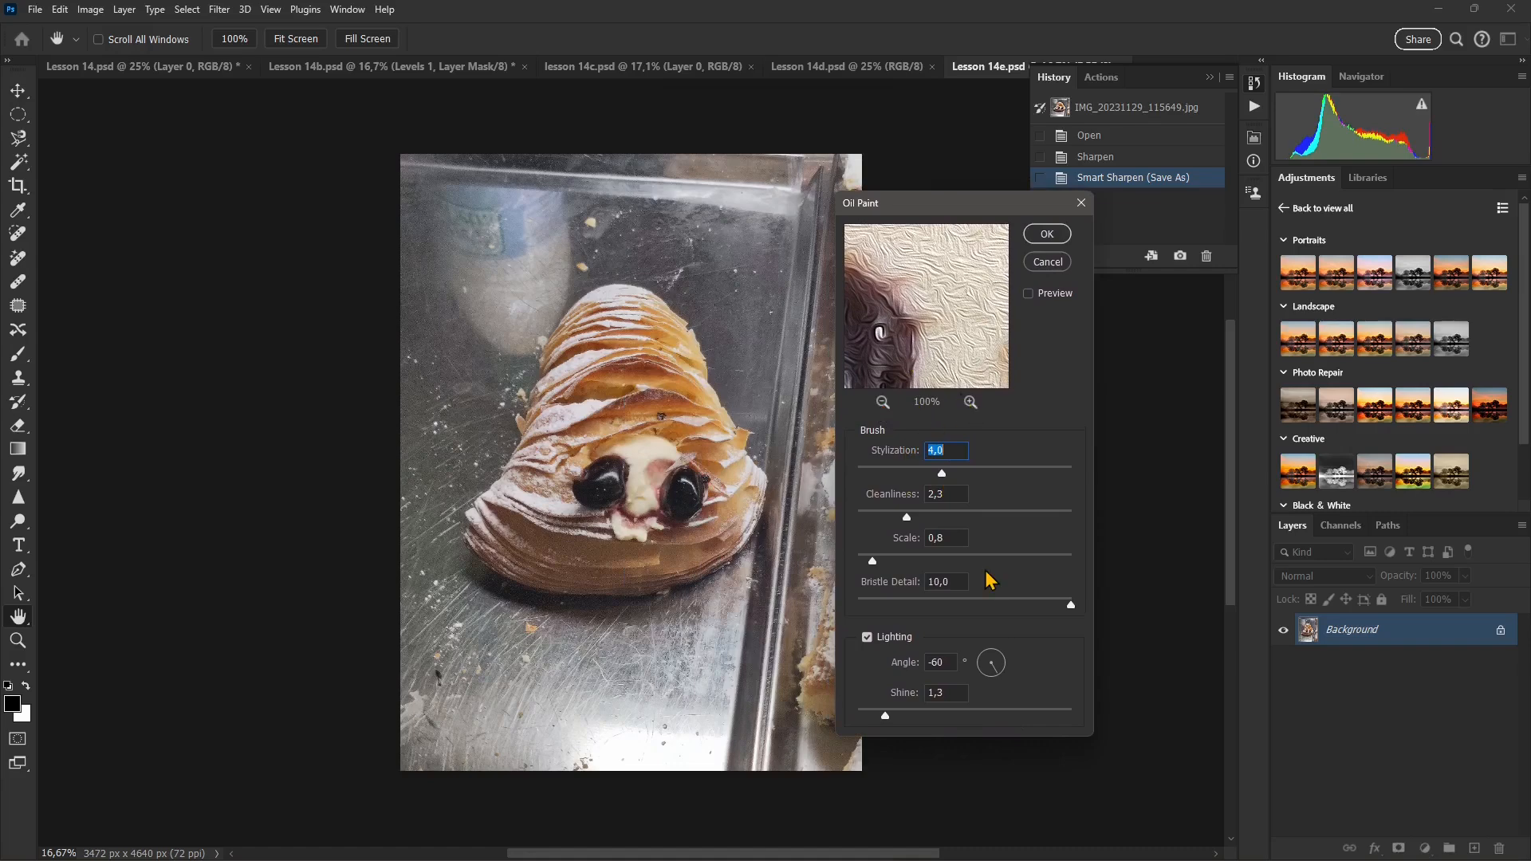
key("ctrl+minus")
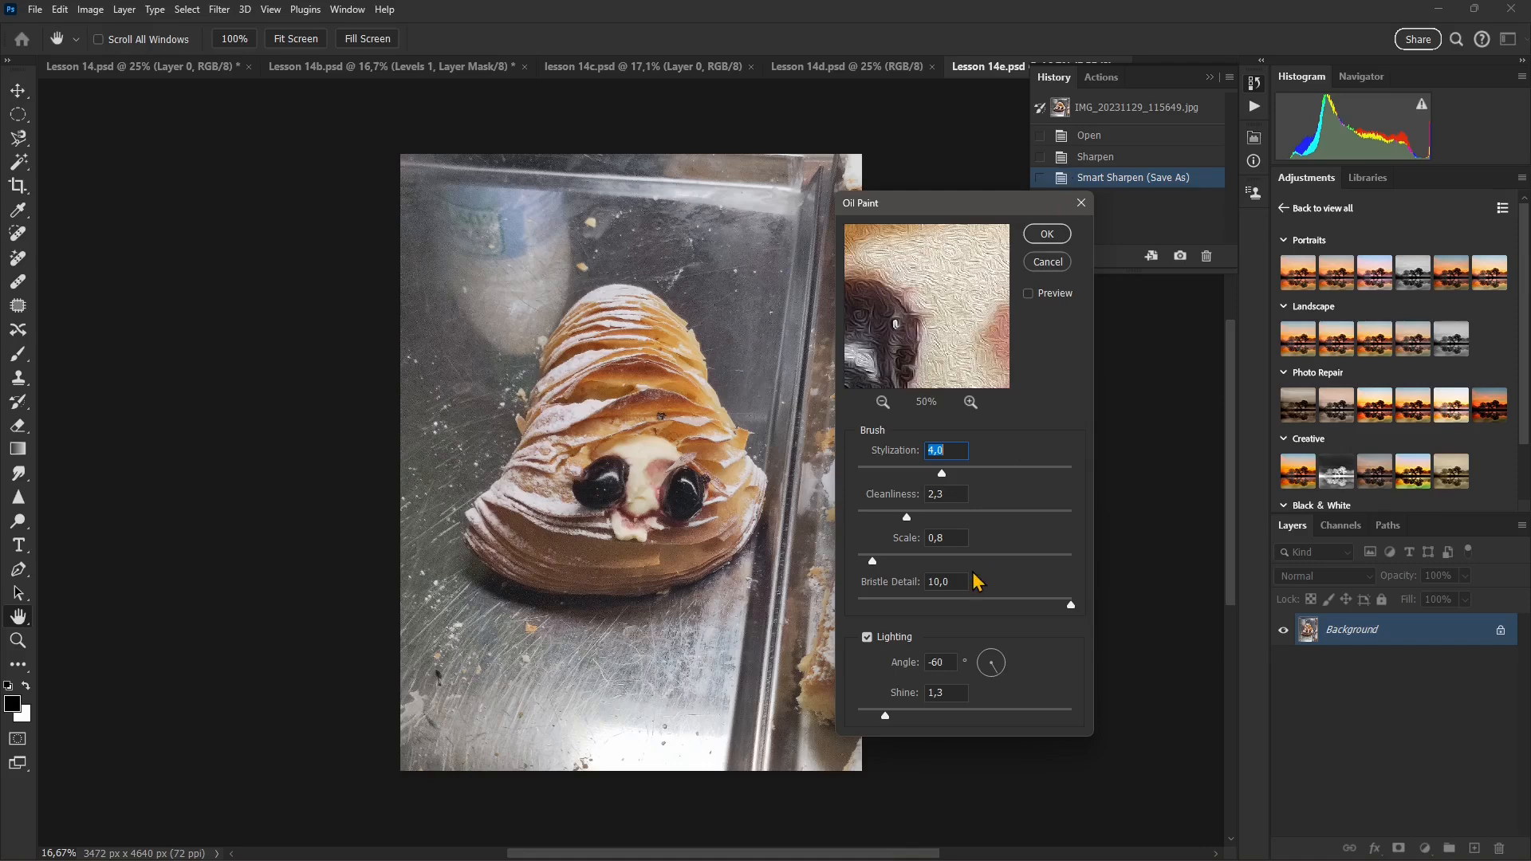
key("Escape")
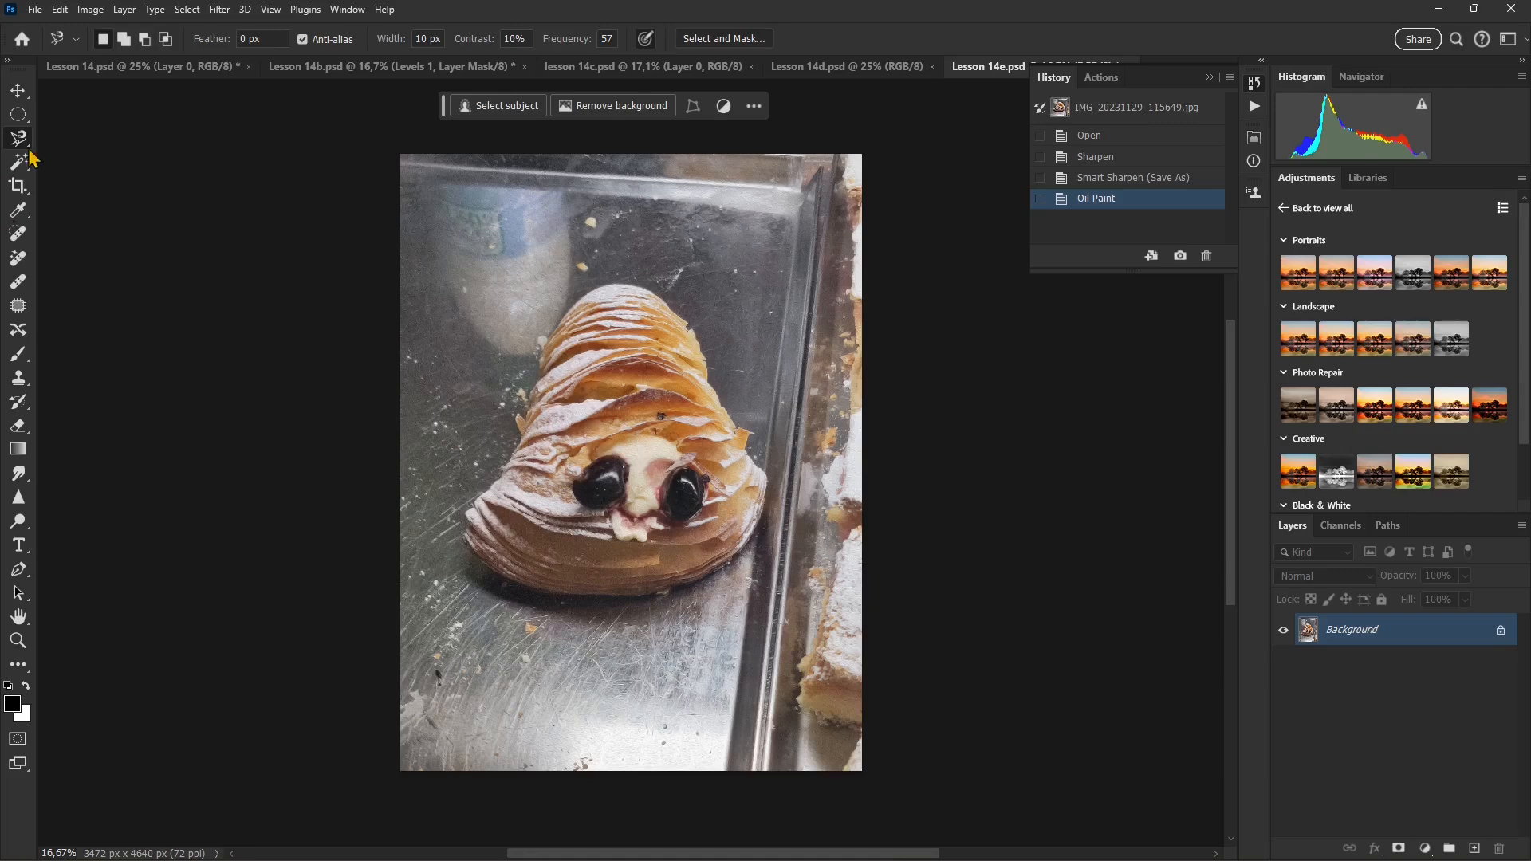
left_click(17, 91)
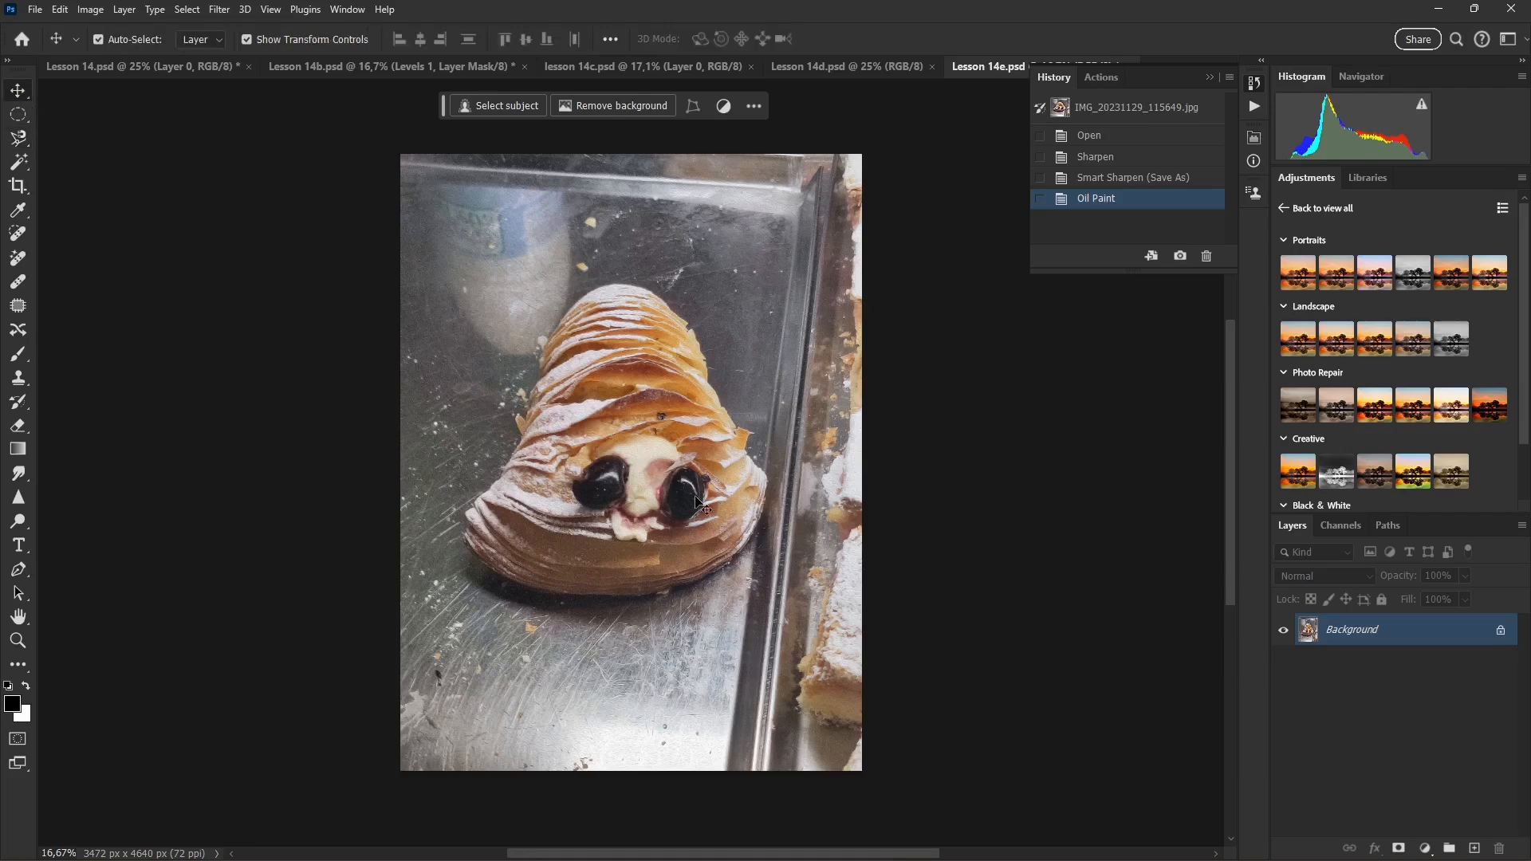